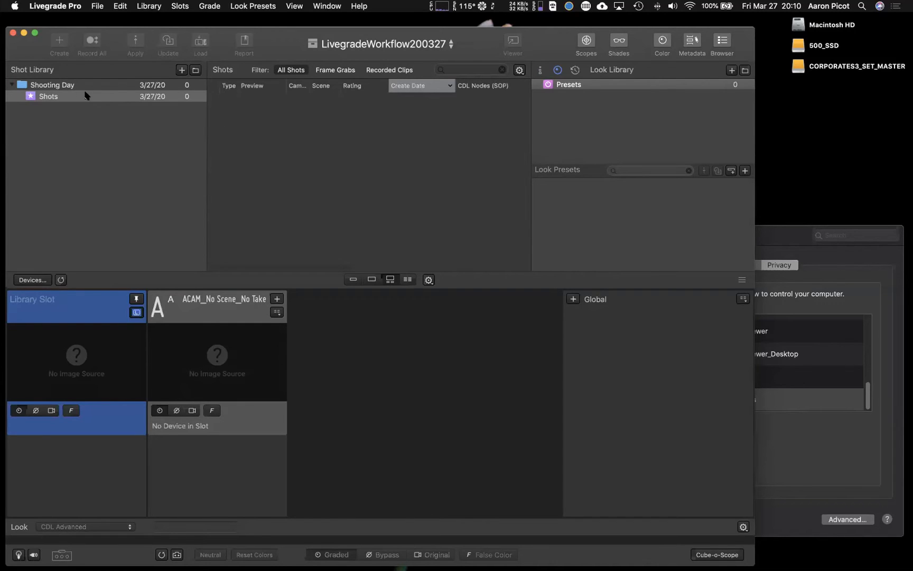
- Add a new folder under the Shooting Day folder in the Shot Library
right_click(63, 86)
left_click(45, 97)
left_click(195, 71)
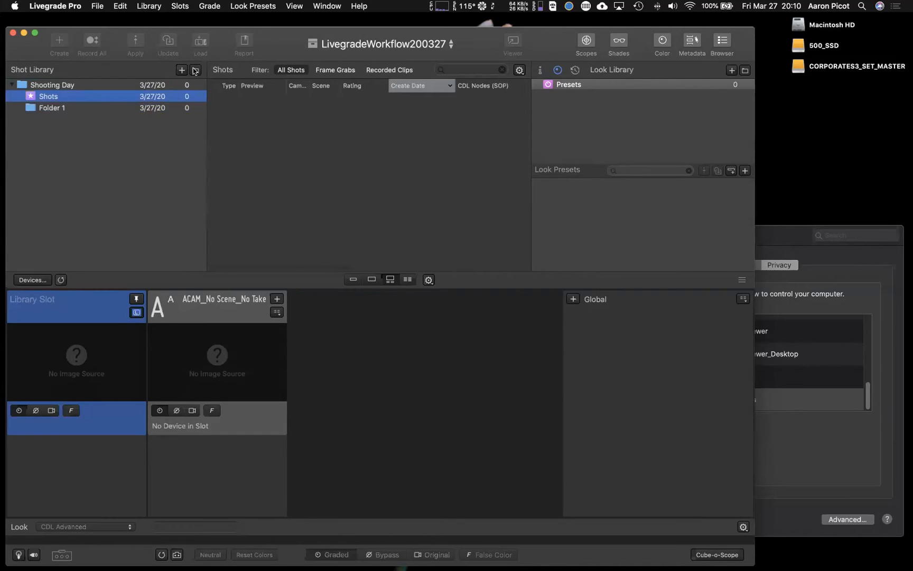
- Add a second folder below Folder 1 and delete that second folder again
left_click(31, 110)
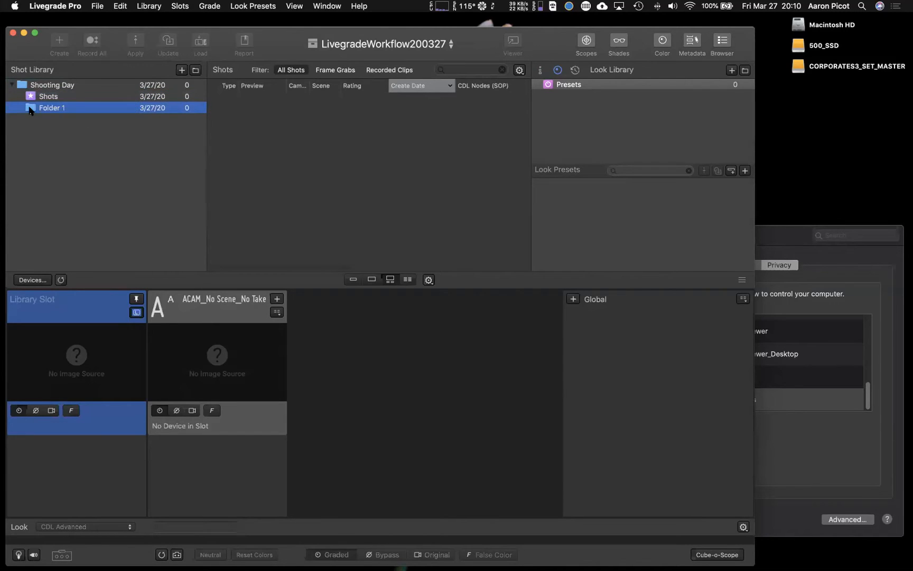
left_click(199, 70)
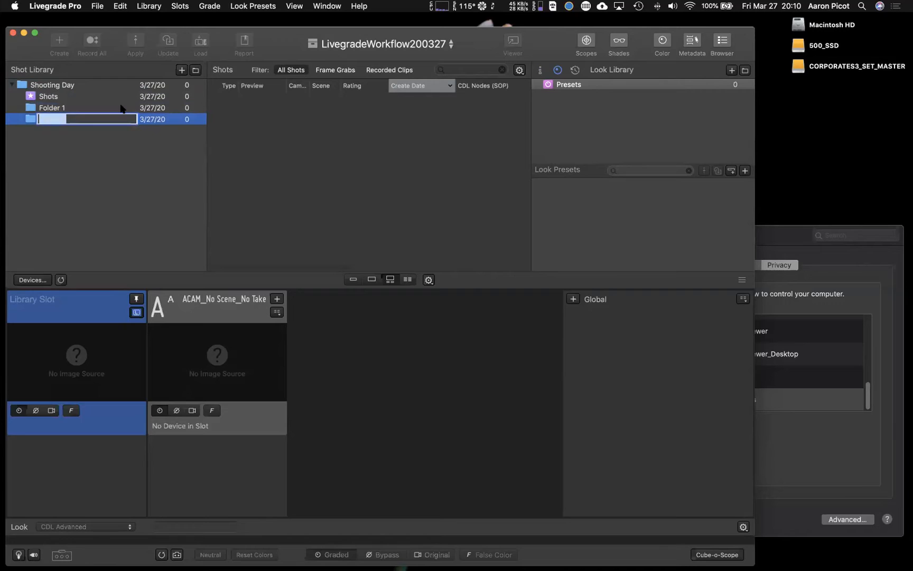
left_click(36, 118)
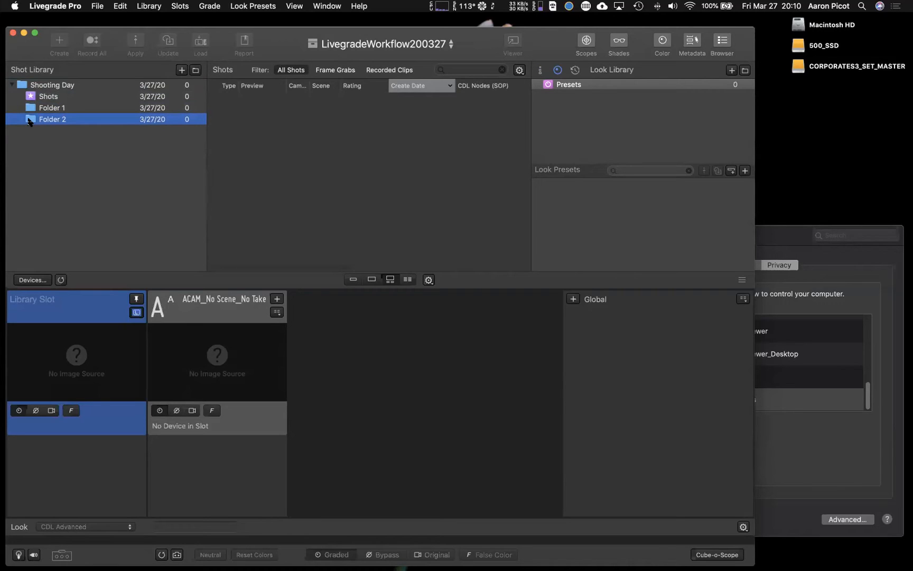
right_click(29, 121)
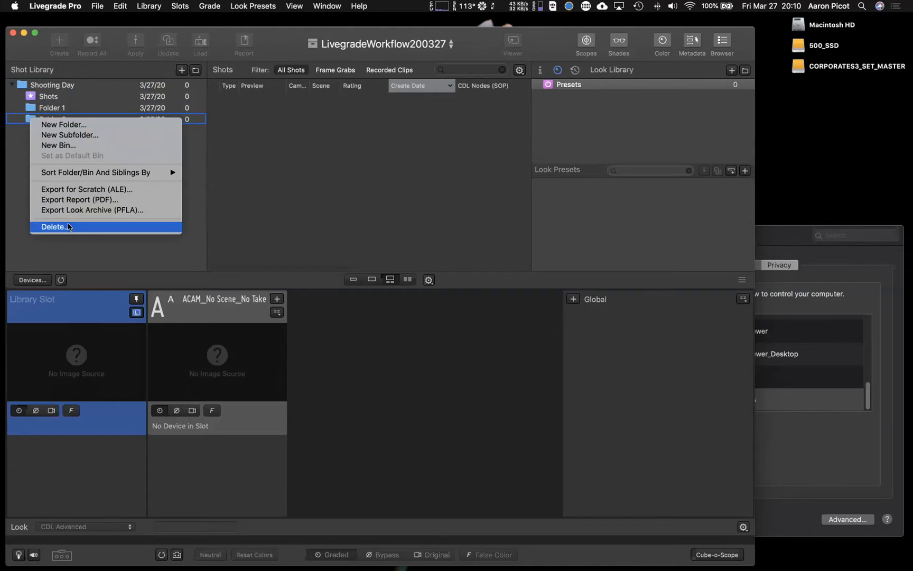
left_click(68, 226)
left_click(529, 203)
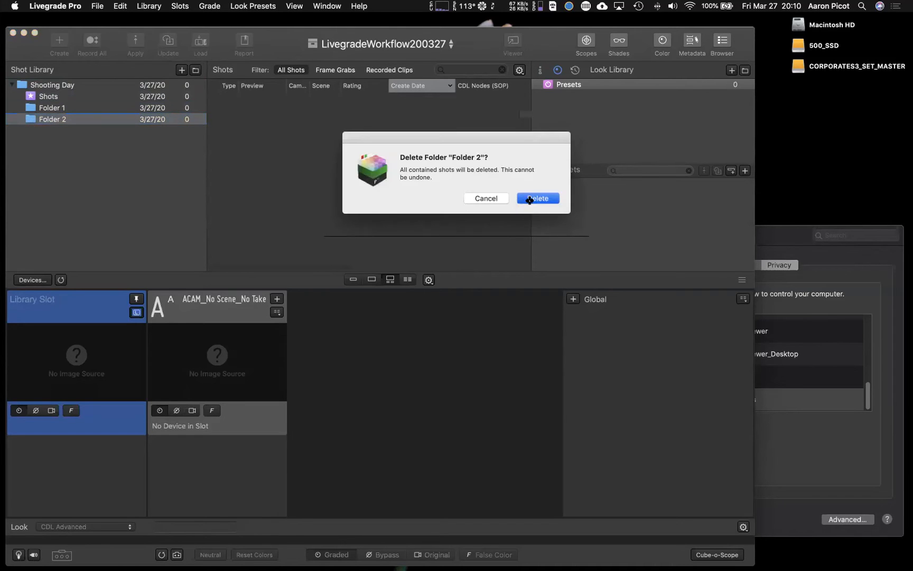
- Rename Folder 1 as 20200327_DAY01 and move it out of Shooting Day to the top level of the Shot Library
double_click(59, 110)
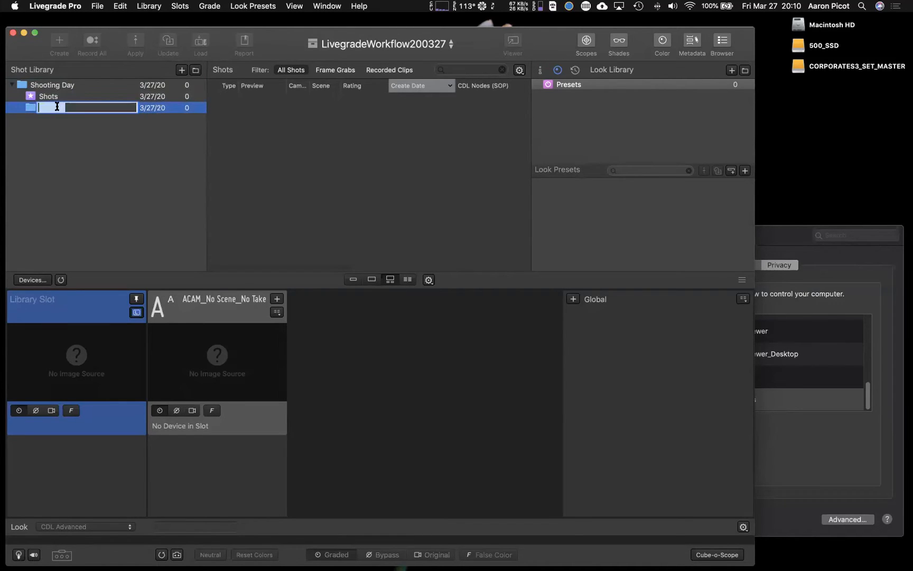
type("20200327_DAY01")
key("Return")
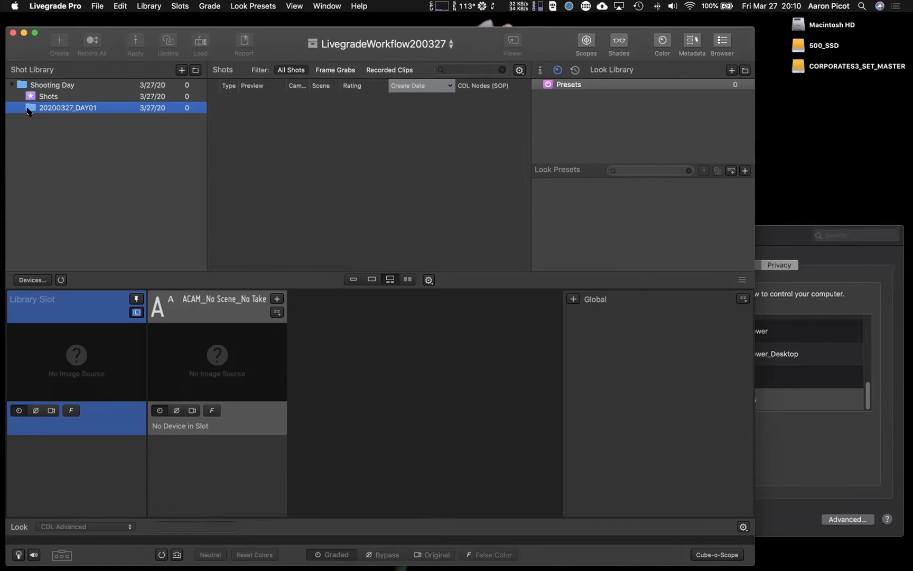
left_click_drag(32, 107, 14, 84)
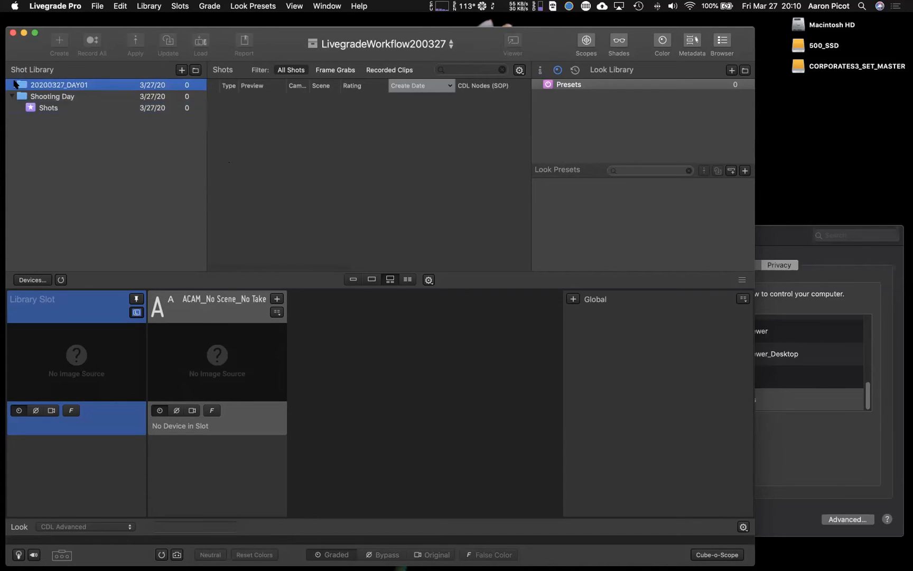
- Delete the Shooting Day folder together with its Shots bin
right_click(23, 95)
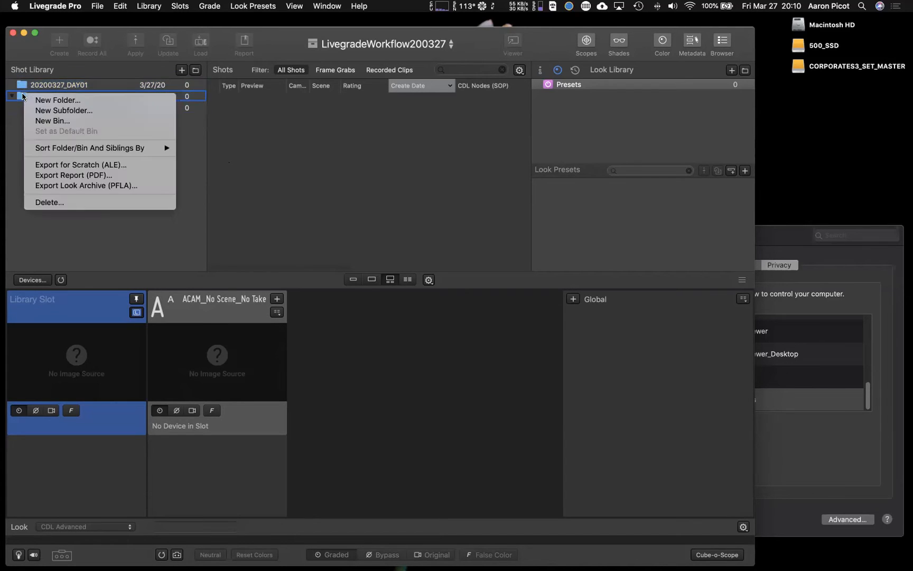
left_click(62, 204)
left_click(530, 199)
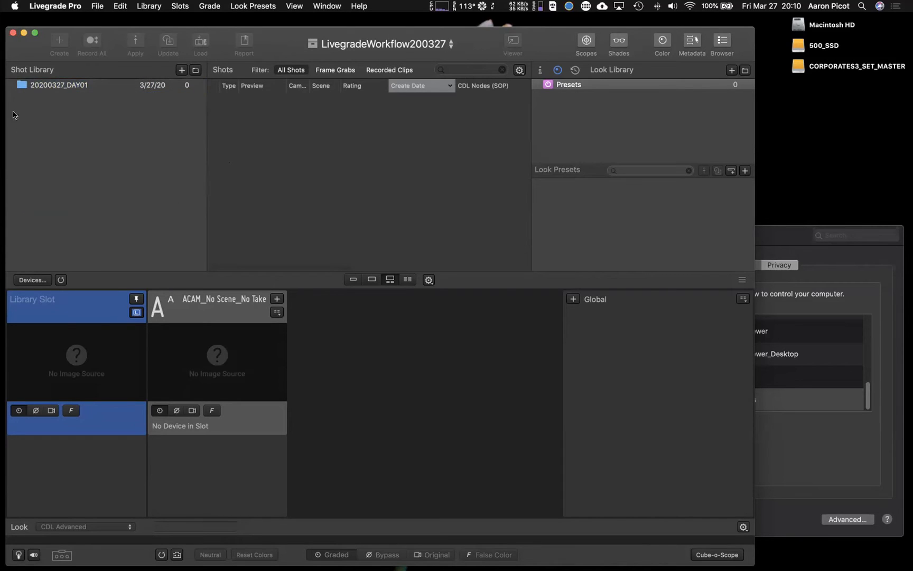
- Add a bin named 101 inside the 20200327_DAY01 folder
left_click(29, 88)
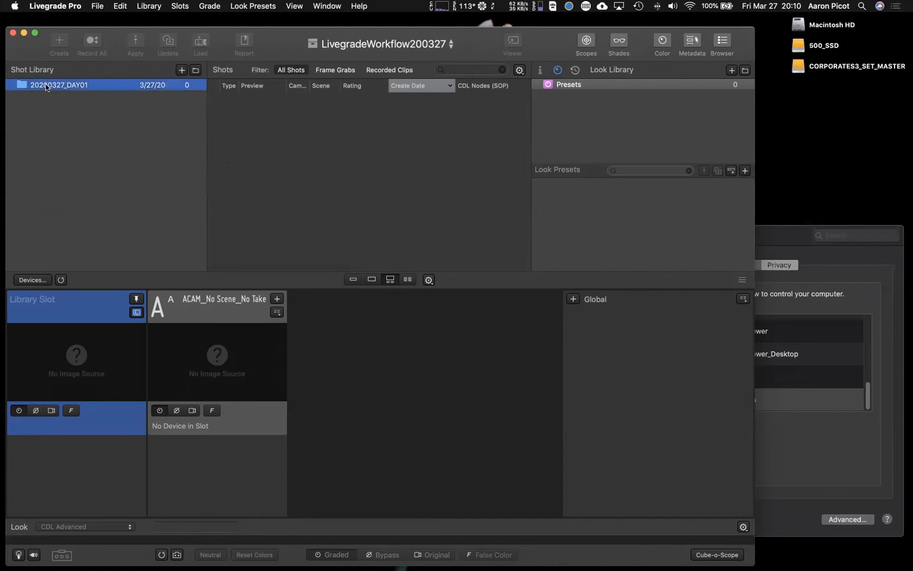
left_click(182, 71)
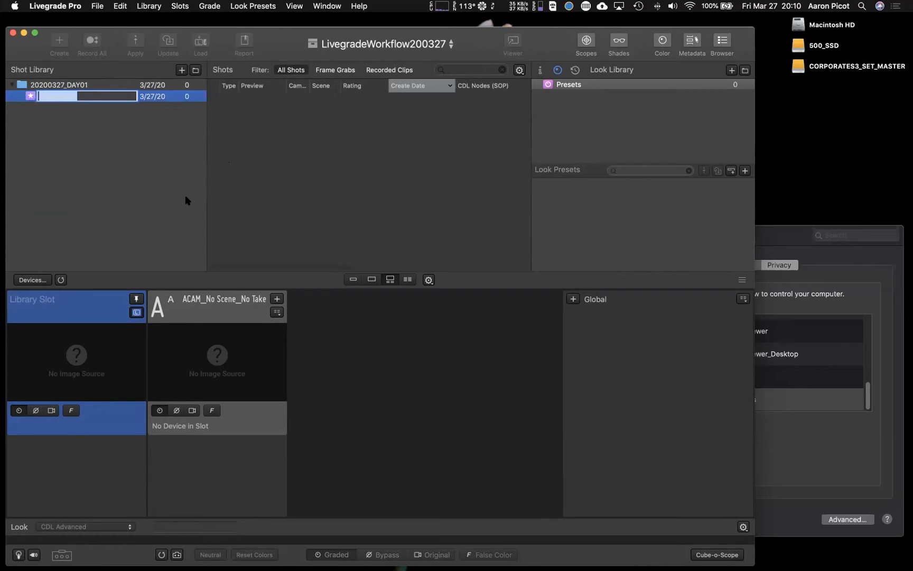
type("101")
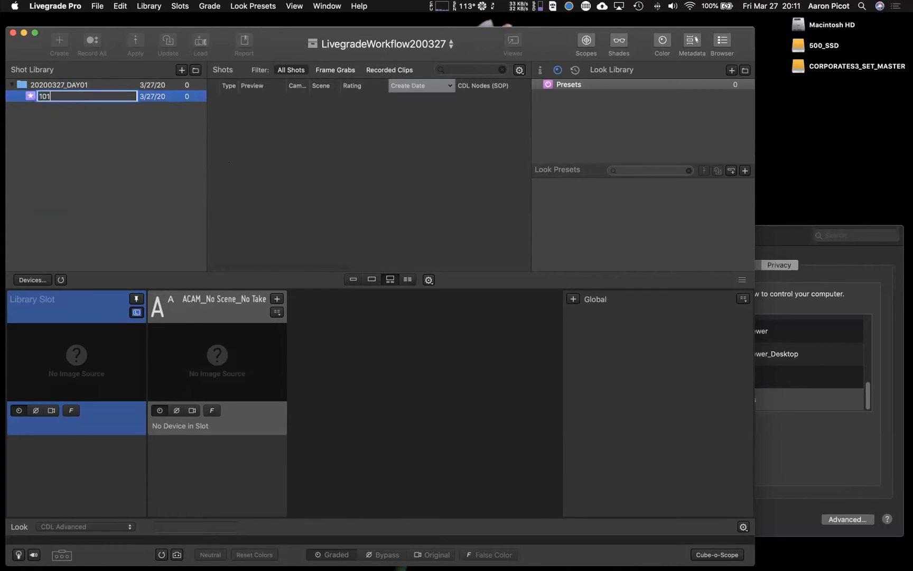
key("Return")
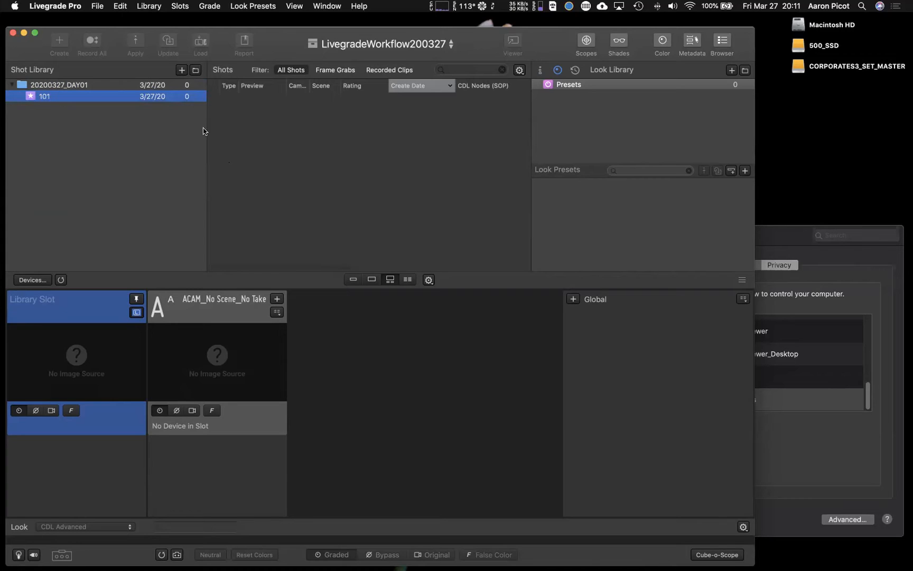
- Add two more bins named 201 and 301 inside the 20200327_DAY01 folder
left_click(94, 85)
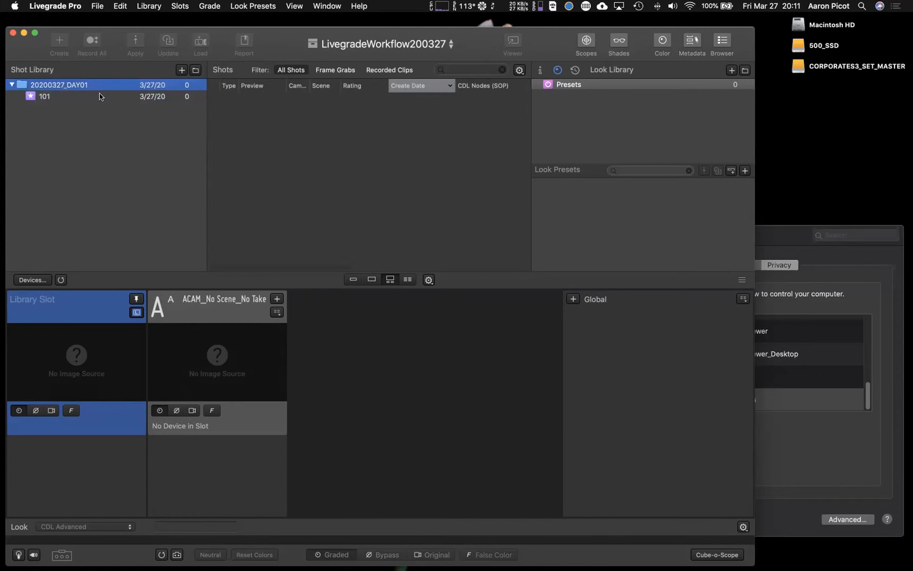
left_click(181, 72)
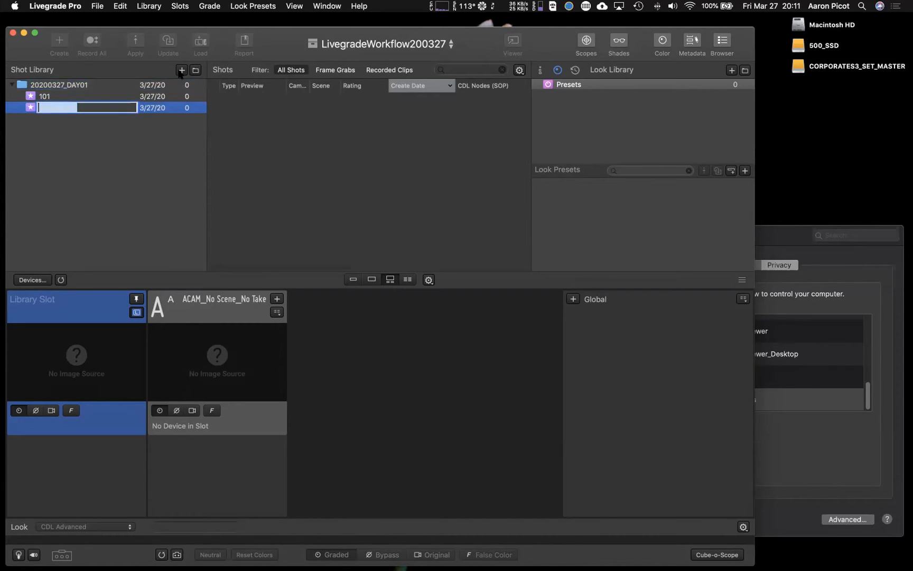
type("201")
key("Return")
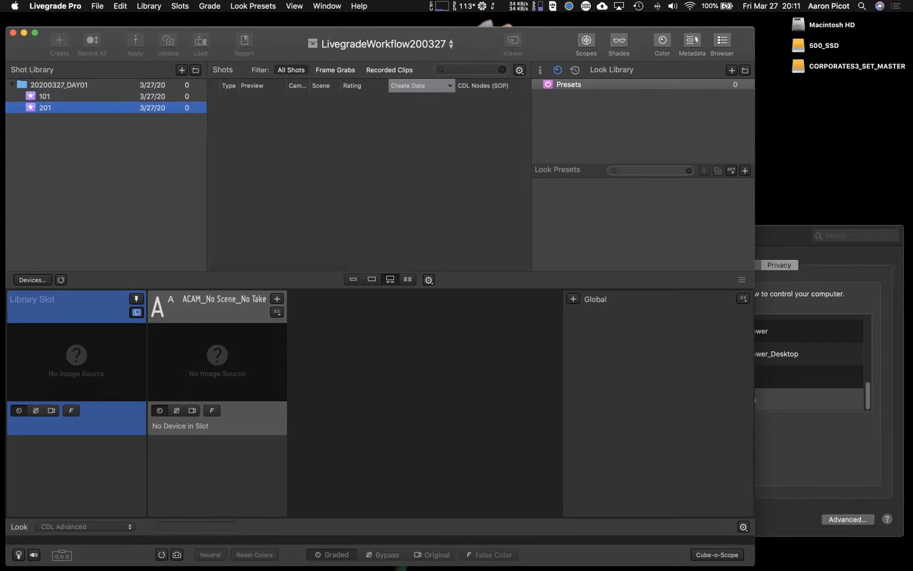
left_click(183, 70)
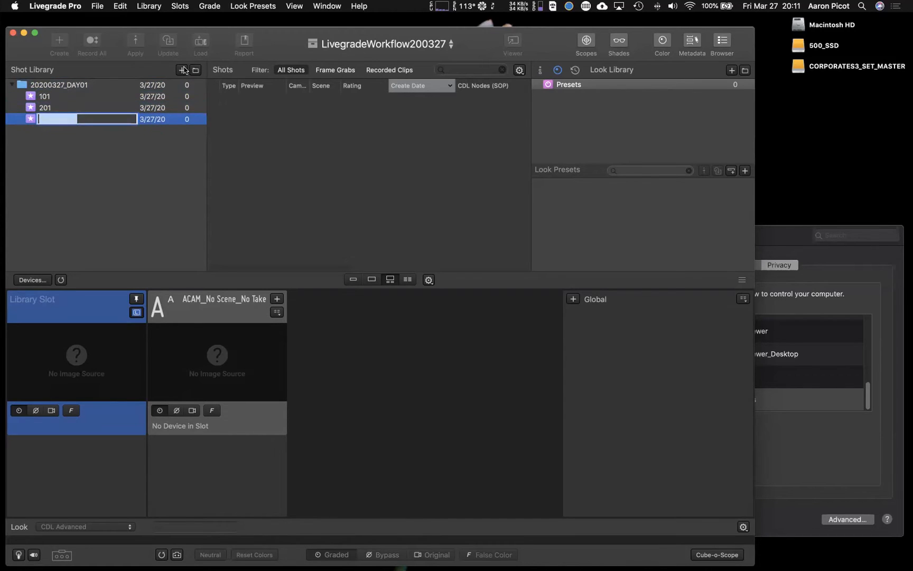
type("301")
key("Return")
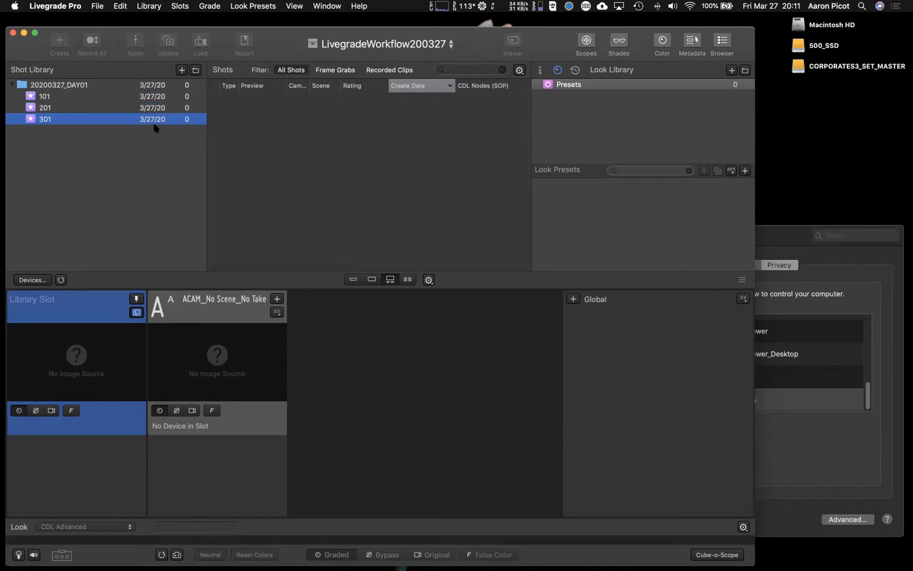
- Add a bin named 202003027_DAY01_BREAK inside the 20200327_DAY01 folder
left_click(74, 87)
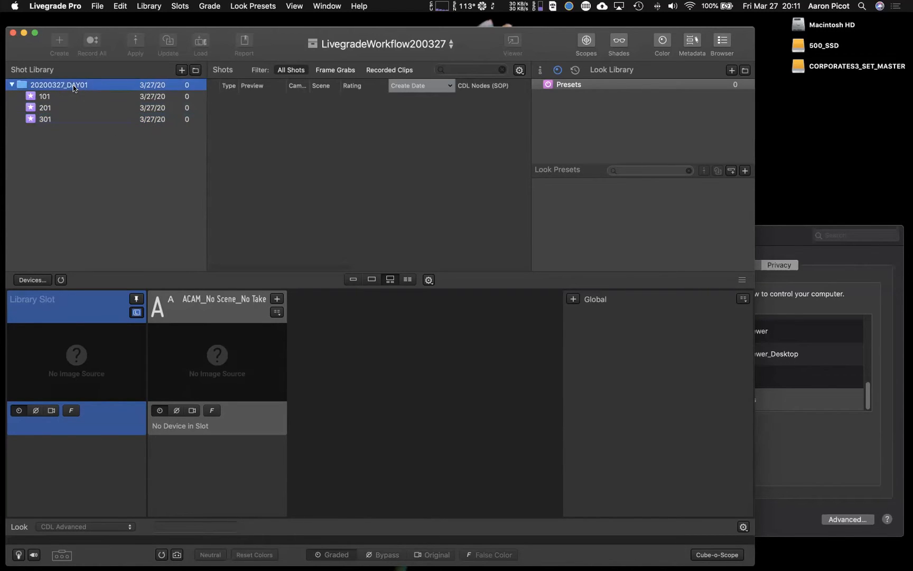
left_click(182, 70)
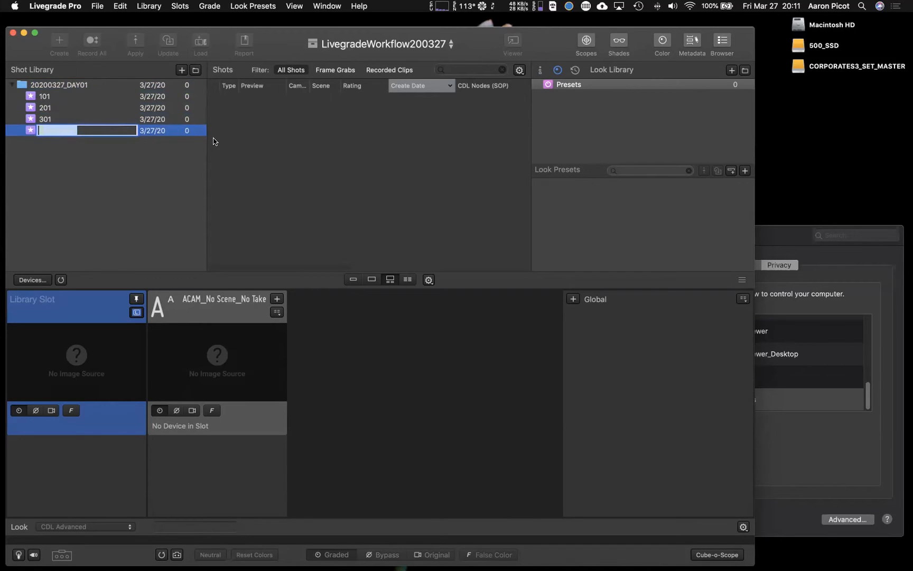
type("202003027_DAY_01")
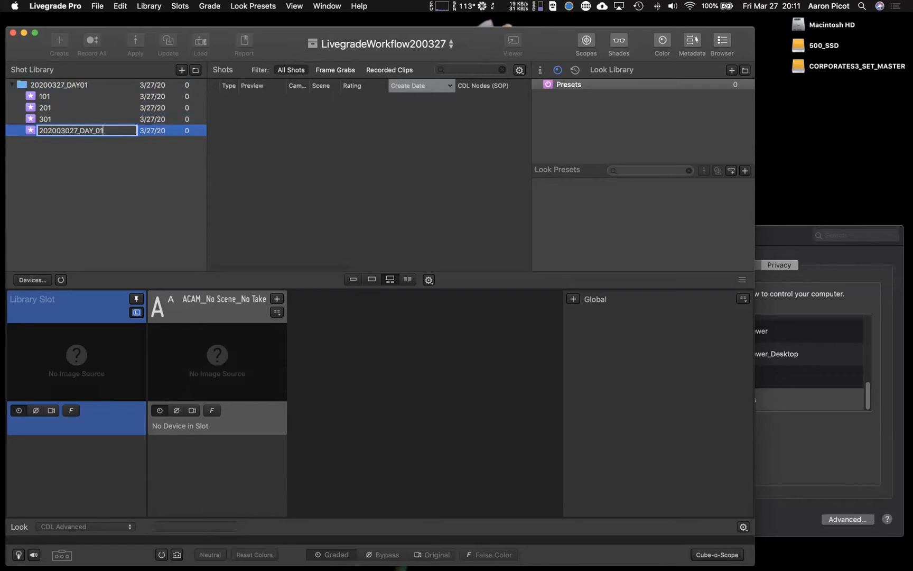
key("BackSpace")
key("BackSpace")
key("BackSpace")
type("01")
type("_BREAK")
key("Return")
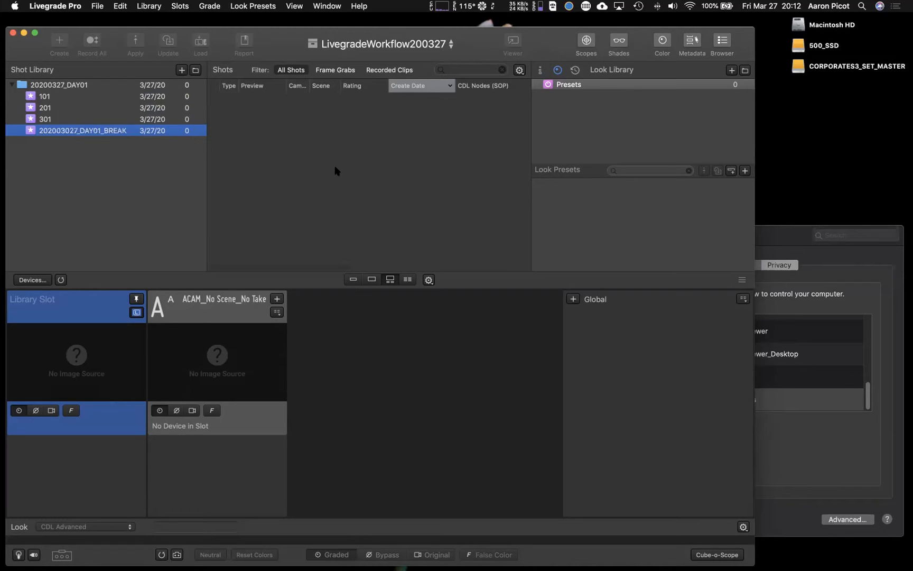
- Open the Device Manager and bring up the device types that can be added to slot A
left_click(34, 280)
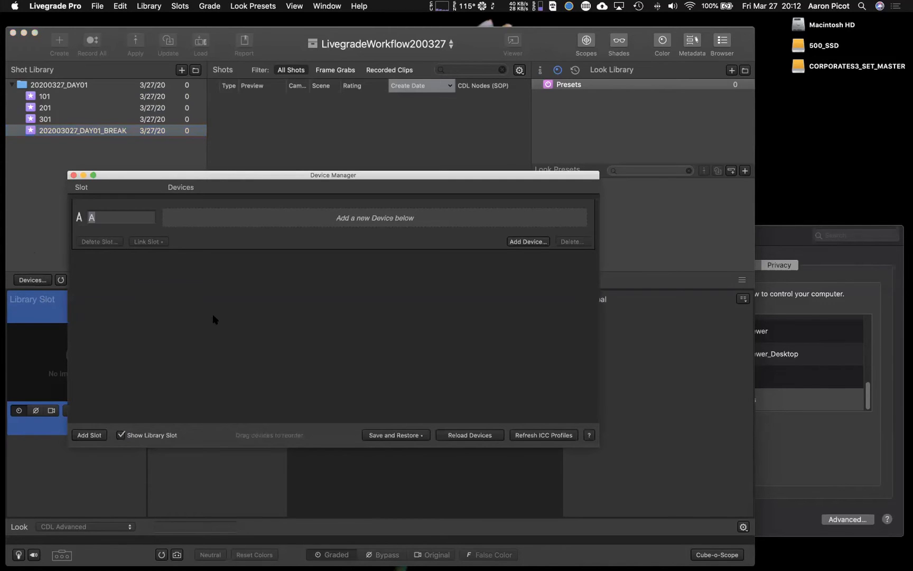
left_click(518, 242)
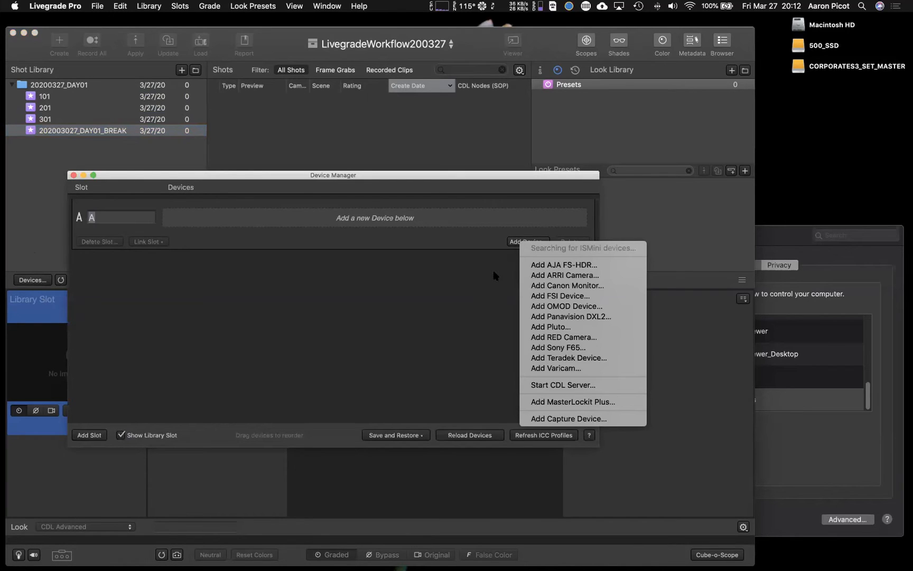
- Switch to FSI IP Remote Utility, set the BoxIO's channel 2 input to SDI 1 in Dual Channel mode, and close the utility window
key("super+Tab")
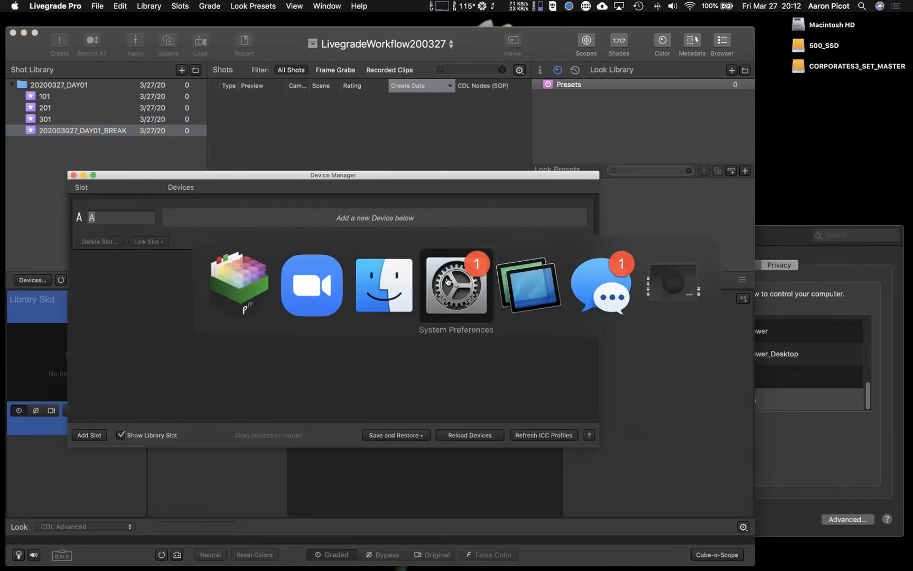
left_click(663, 272)
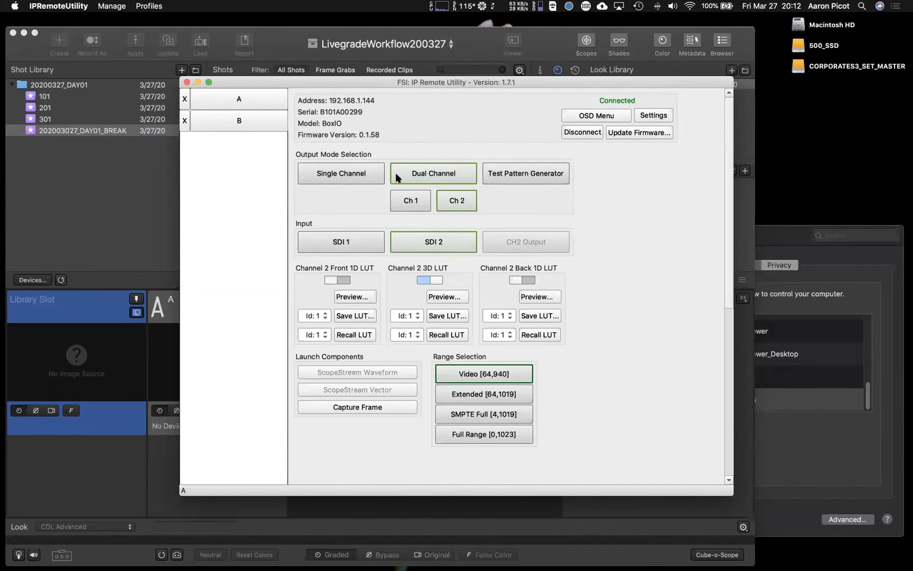
left_click(414, 195)
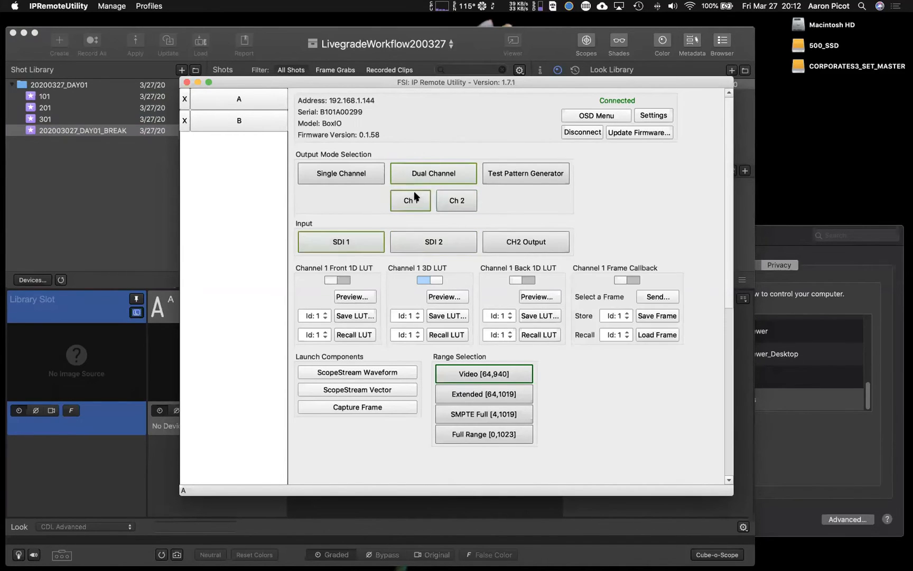
left_click(450, 203)
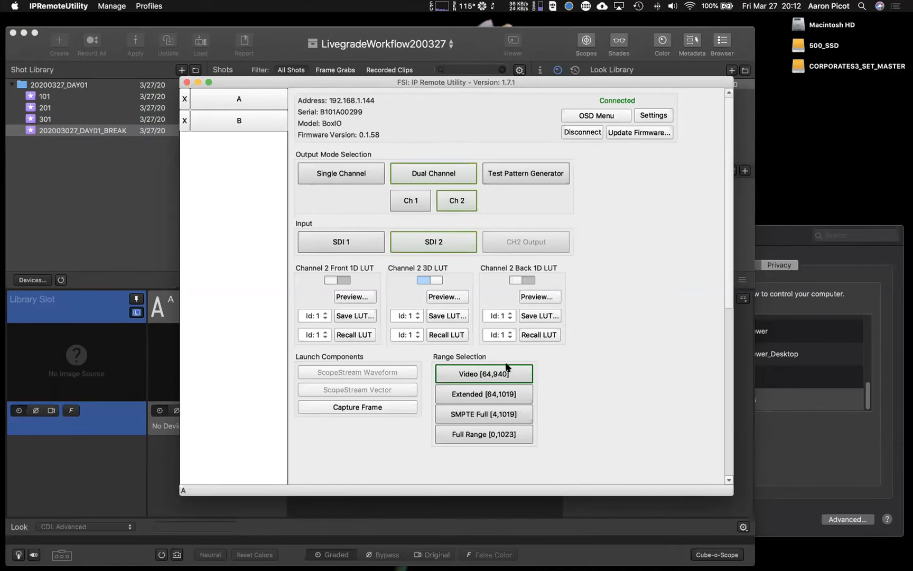
left_click(318, 234)
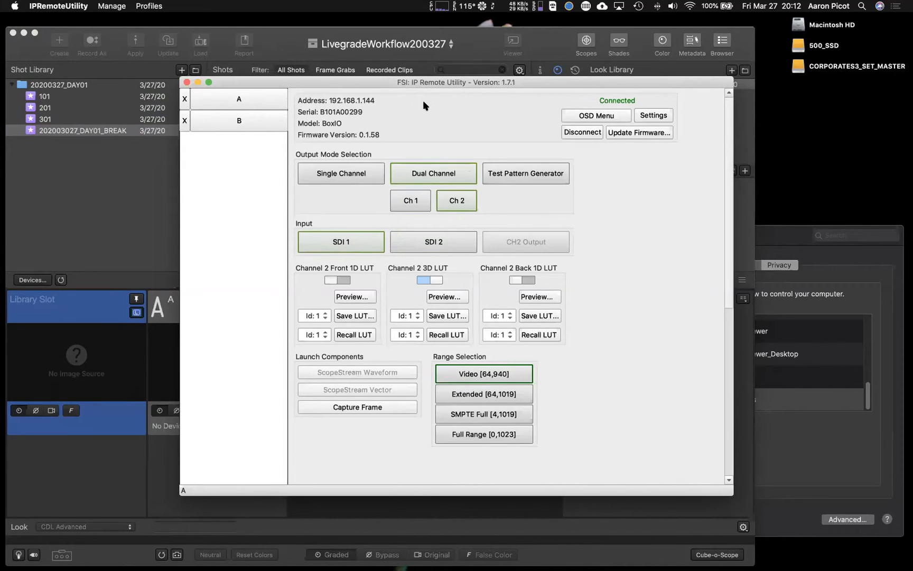
left_click_drag(392, 84, 378, 83)
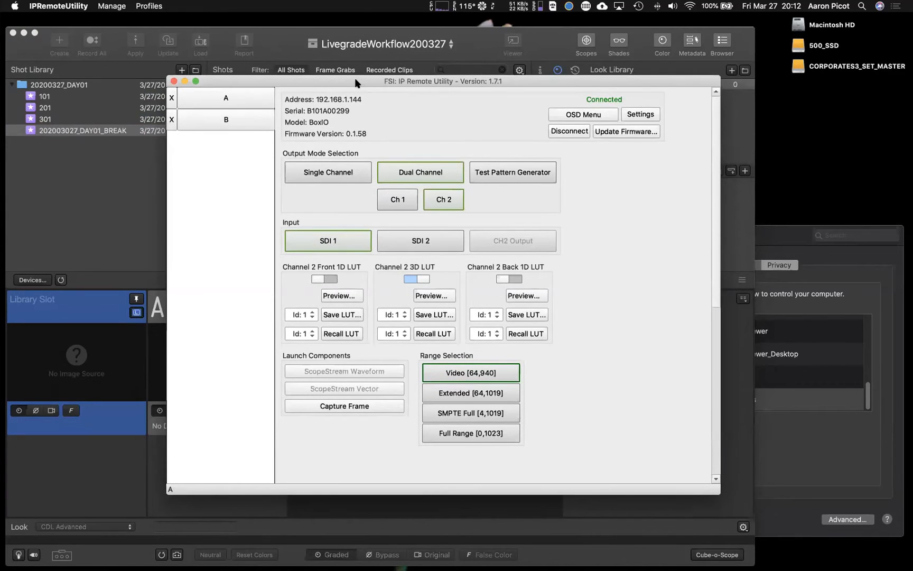
left_click(174, 81)
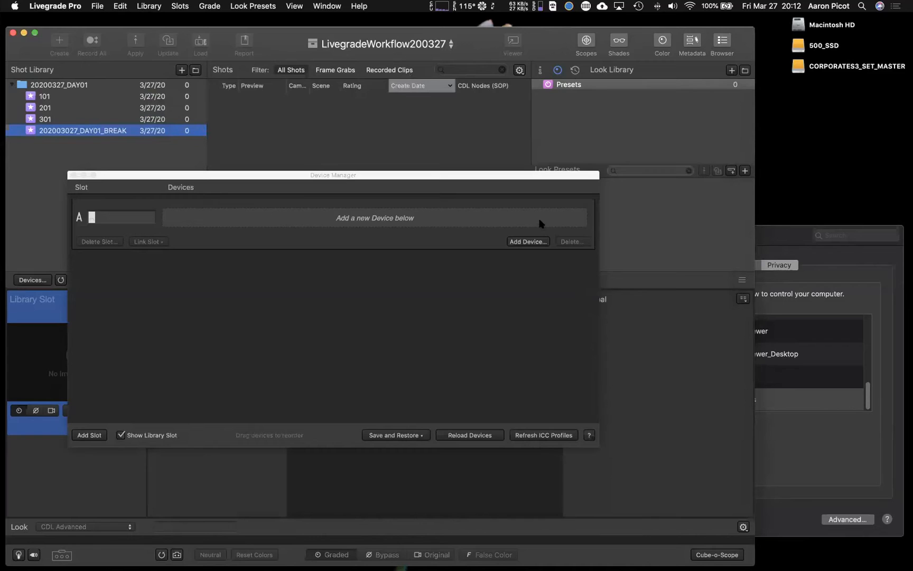
- Add an FSI device to slot A and create devices for both BoxIO channels
left_click(534, 242)
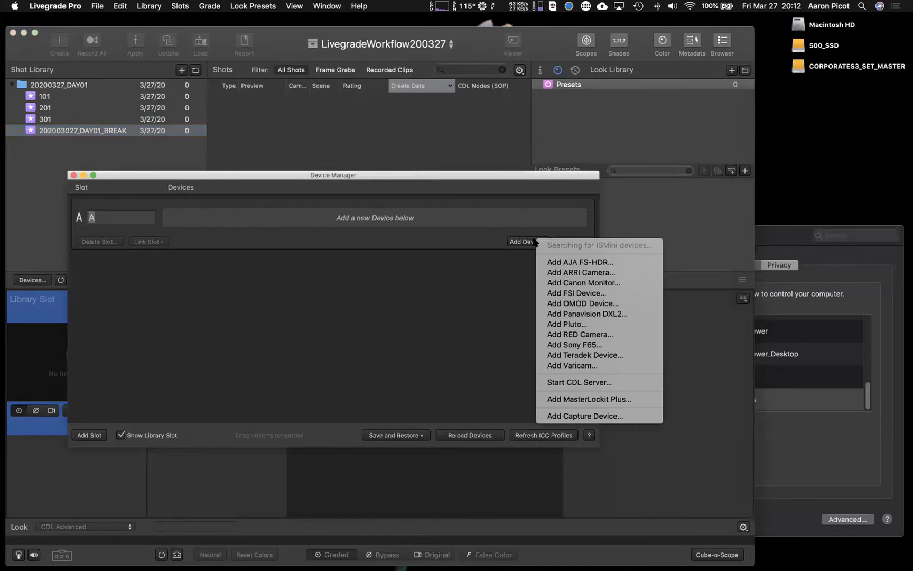
left_click(580, 294)
left_click(534, 327)
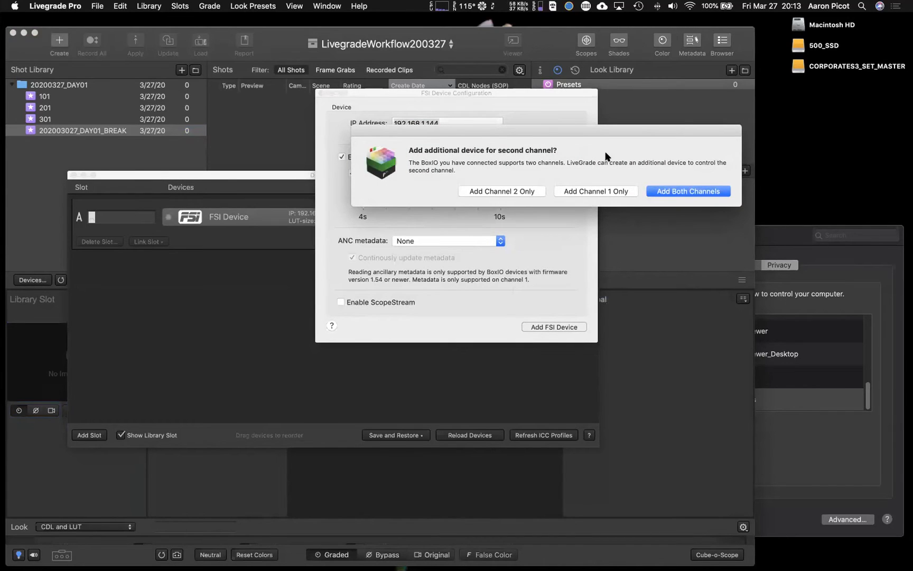
left_click(702, 190)
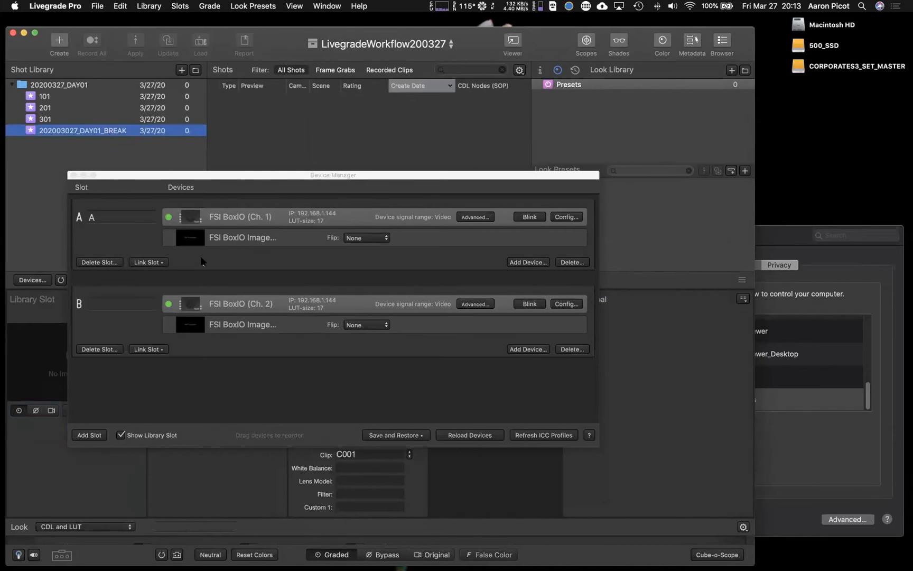
left_click(139, 214)
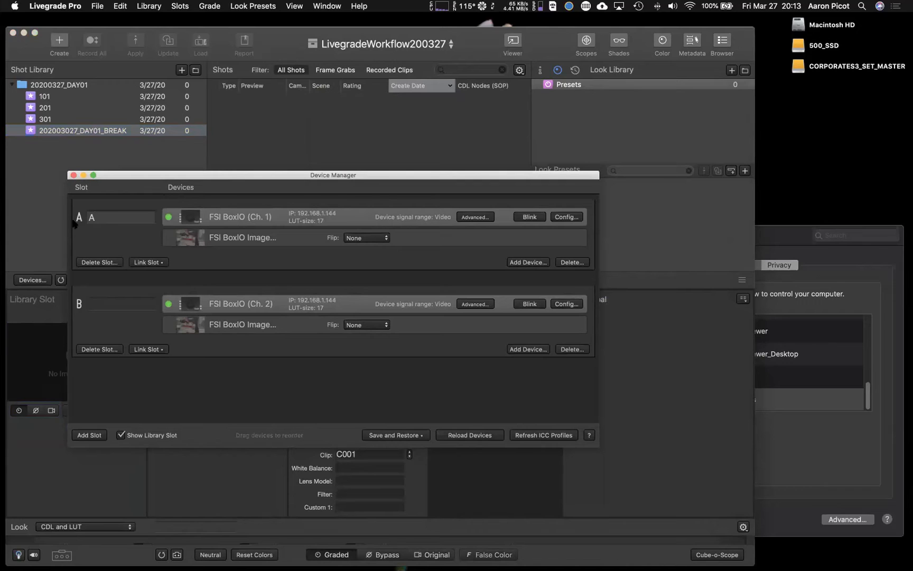
key("Tab")
key("Tab")
key("Tab")
key("Tab")
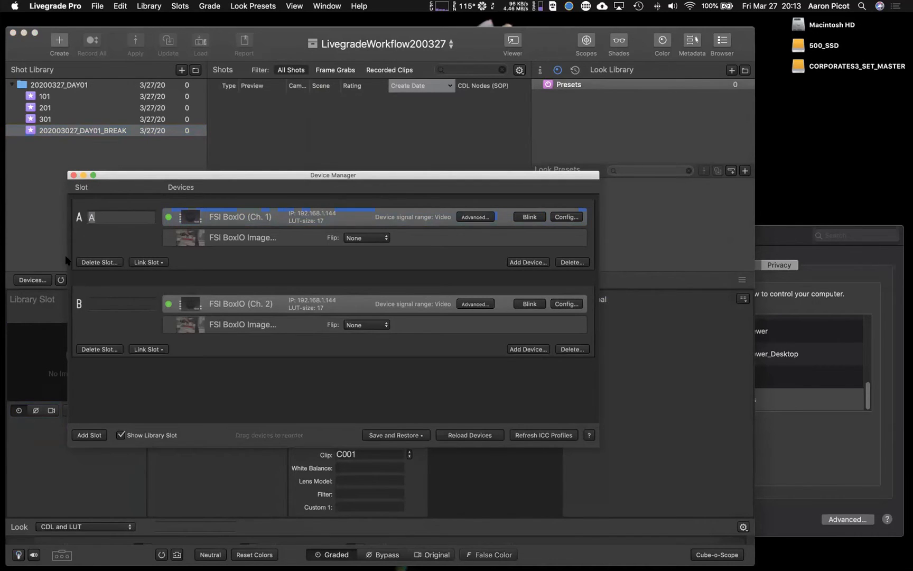
left_click(112, 306)
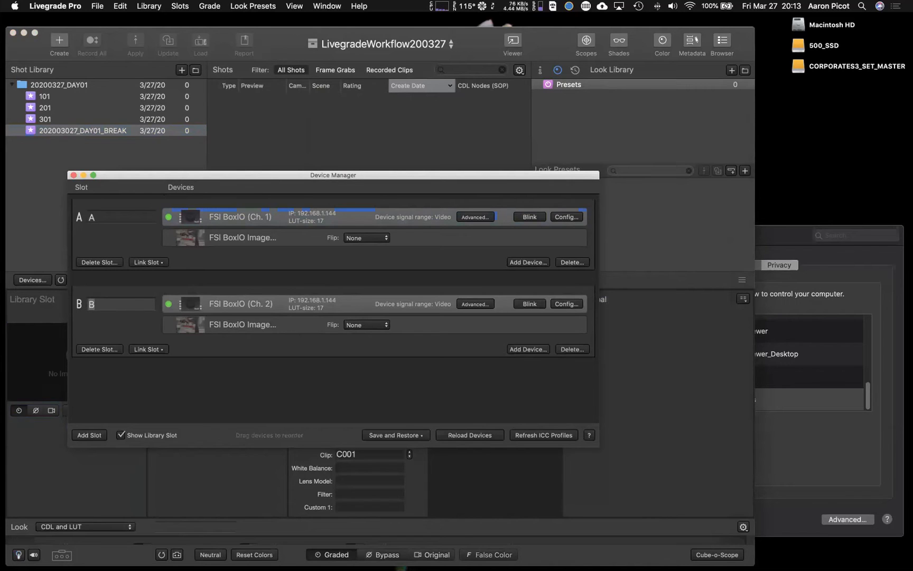
key("BackSpace")
key("Return")
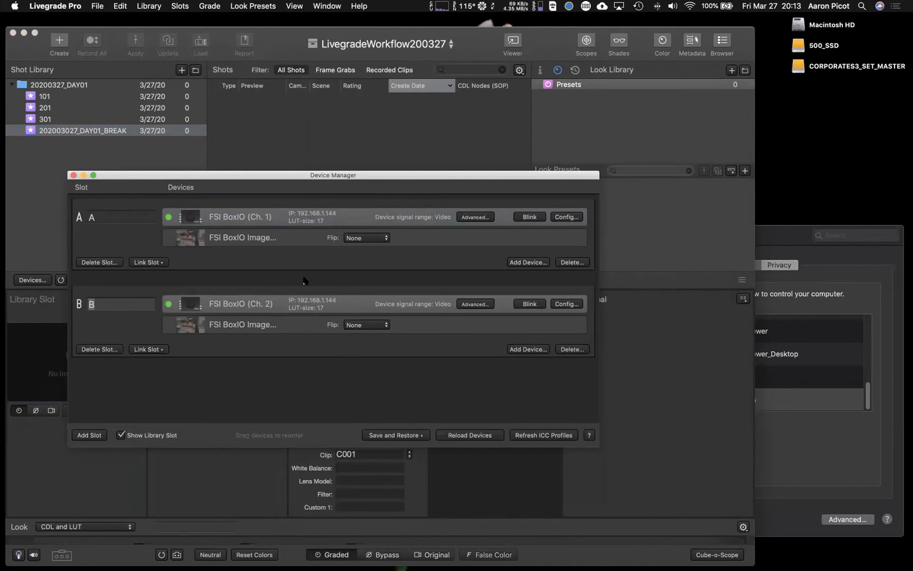
- Add the UltraStudio HD Mini capture device to slot A with 1080p23.98 video format and direct camera output
left_click_drag(237, 176, 253, 161)
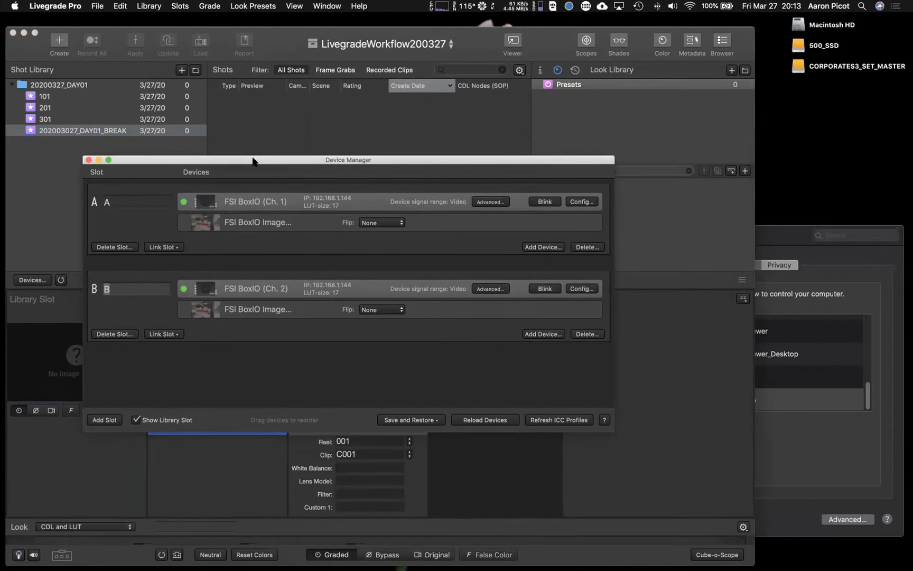
left_click(555, 248)
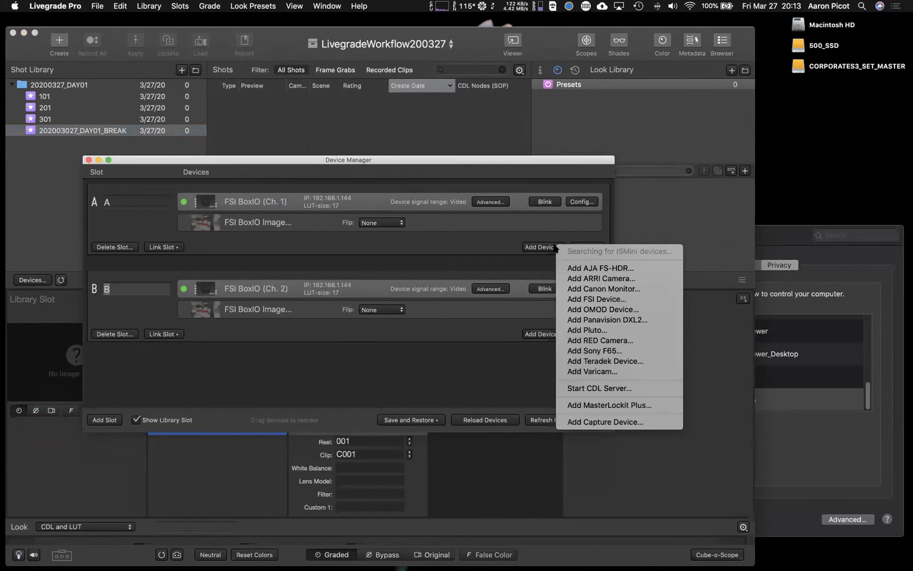
left_click(612, 423)
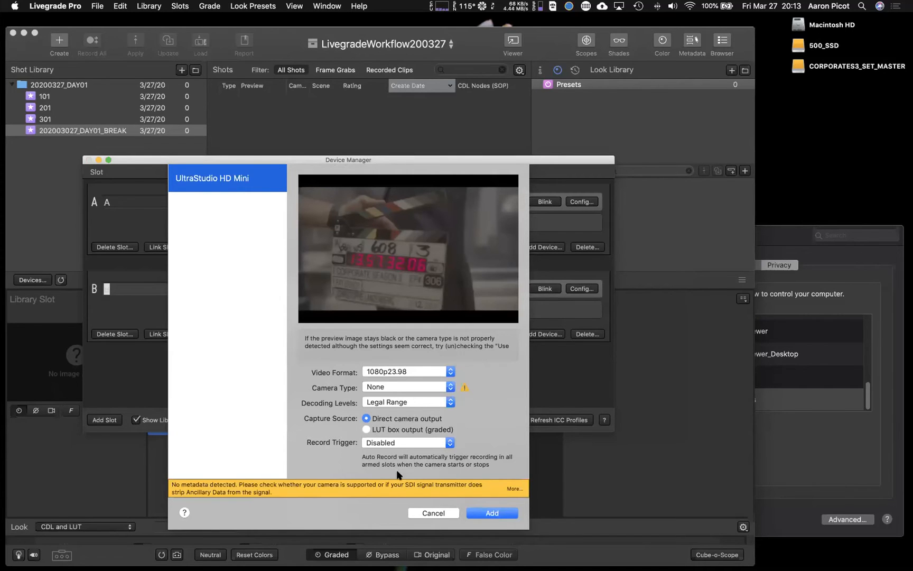
left_click(478, 512)
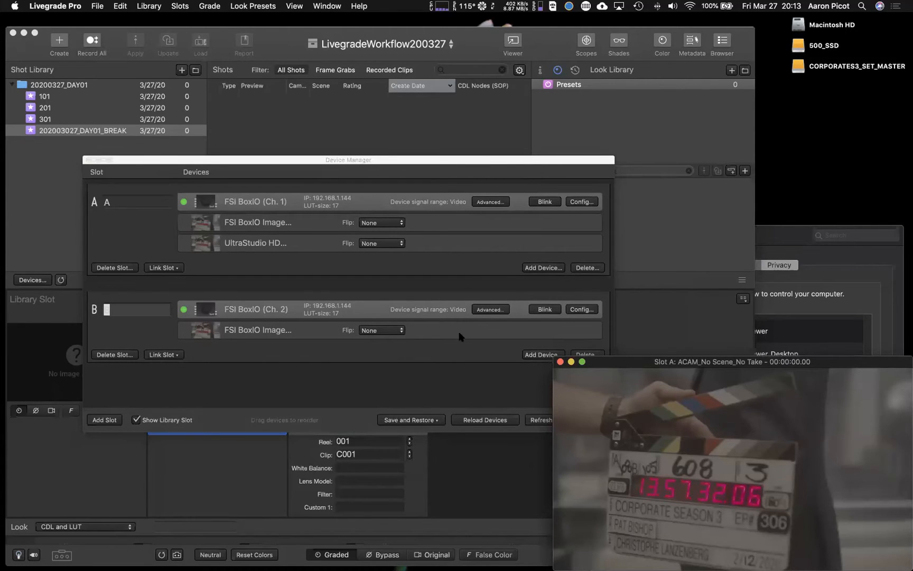
- Review the framegrab configuration of slot A's BoxIO channel 1, and close the Device Manager
left_click(579, 202)
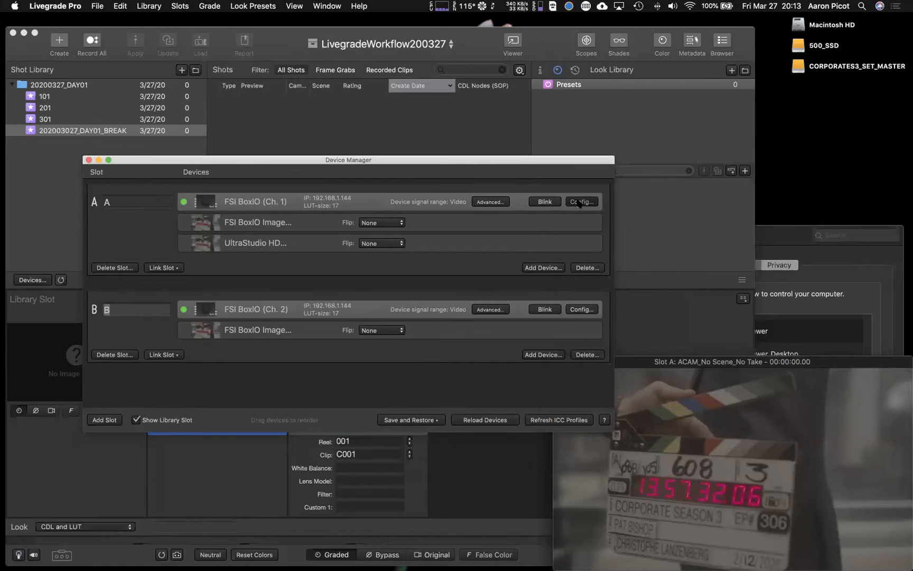
left_click(580, 203)
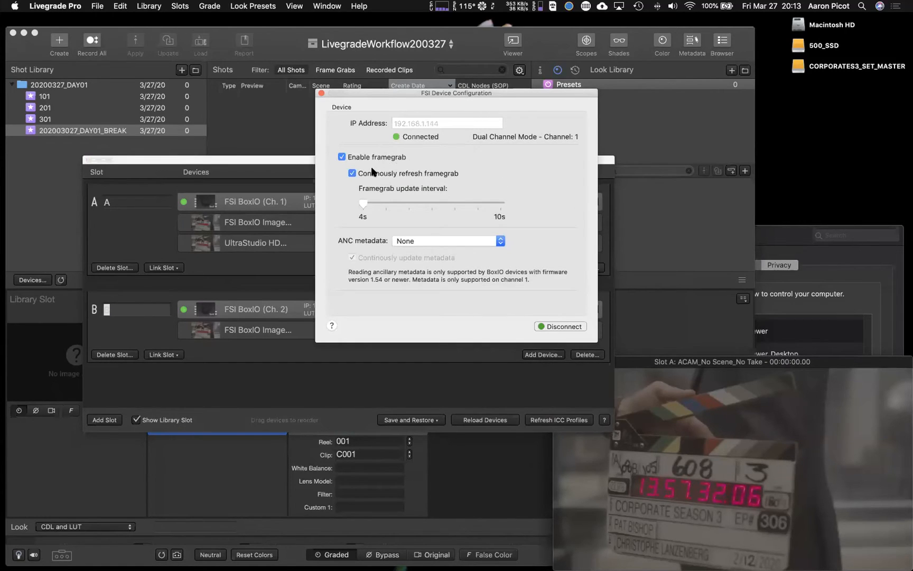
left_click(321, 94)
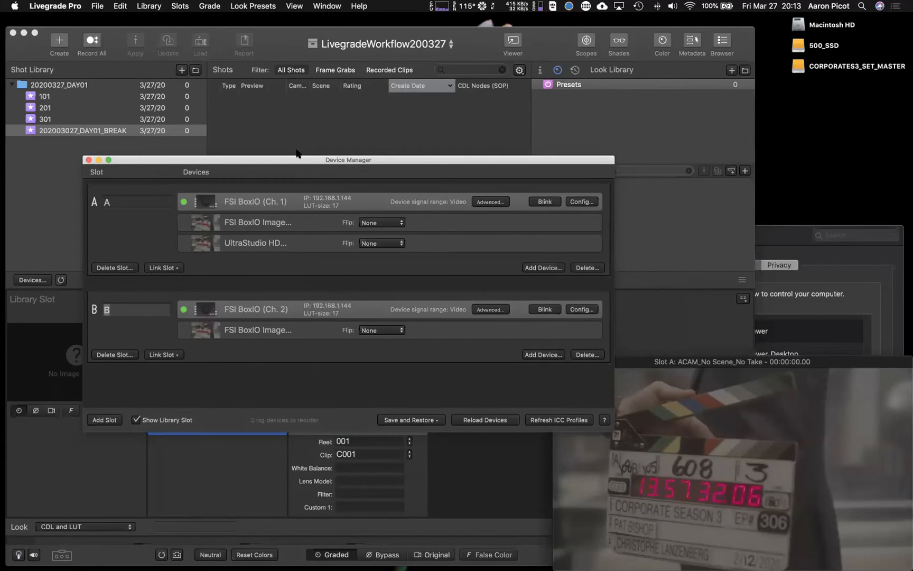
left_click(89, 160)
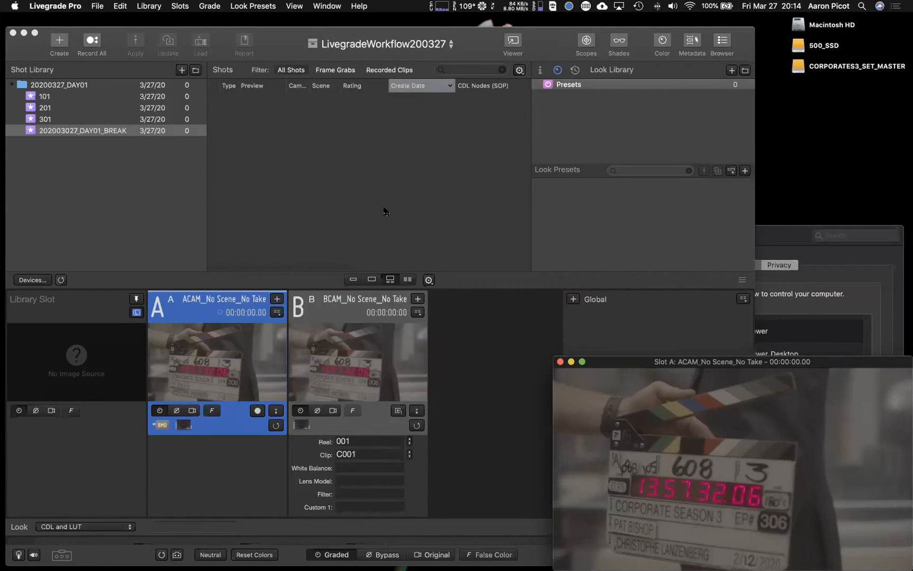
- Compare the images of slots A and B in the viewer, and examine the metadata options of slot A
left_click(417, 312)
left_click(454, 309)
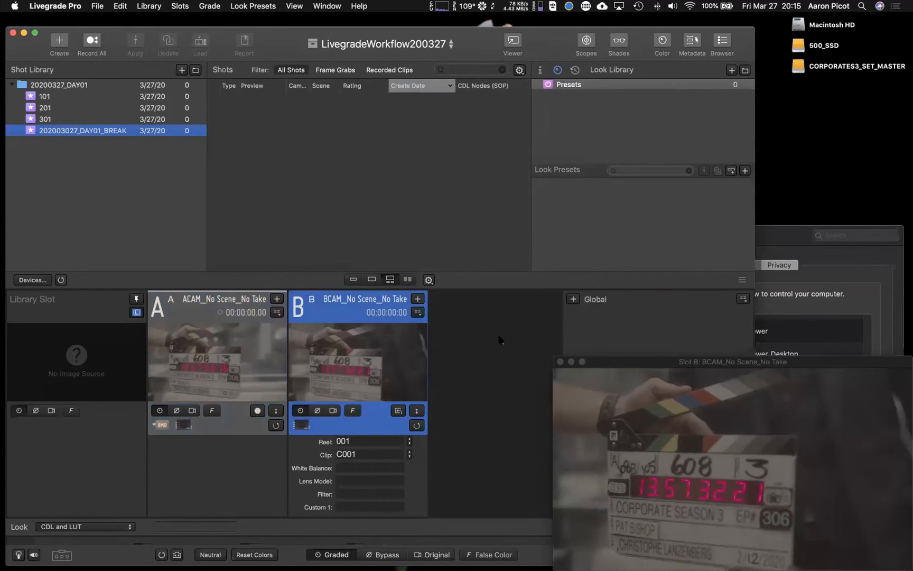
left_click(238, 315)
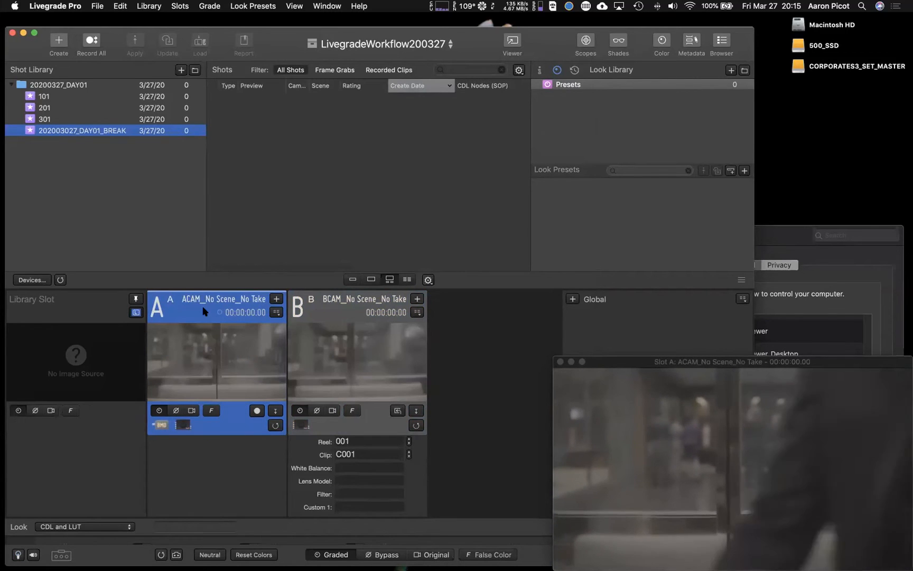
mouse_move(800, 460)
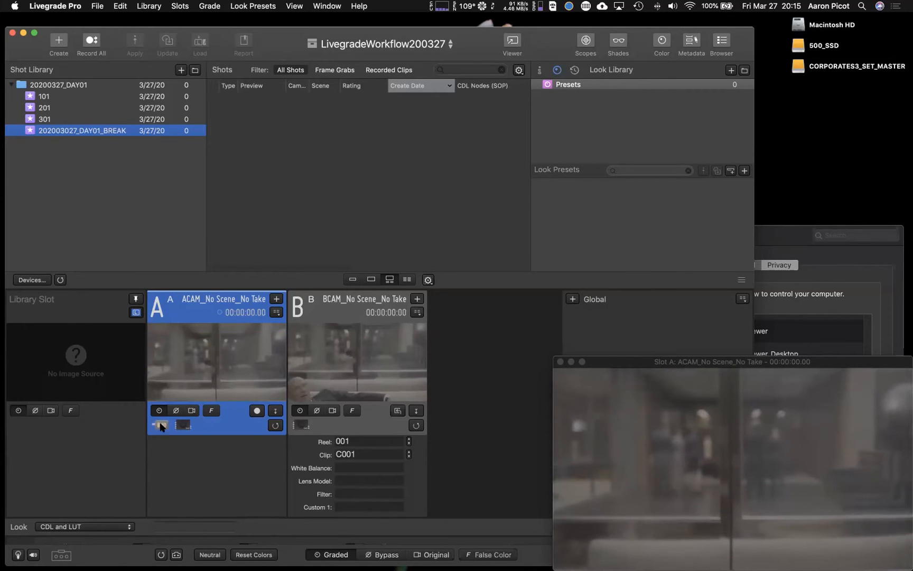
left_click(343, 306)
mouse_move(804, 391)
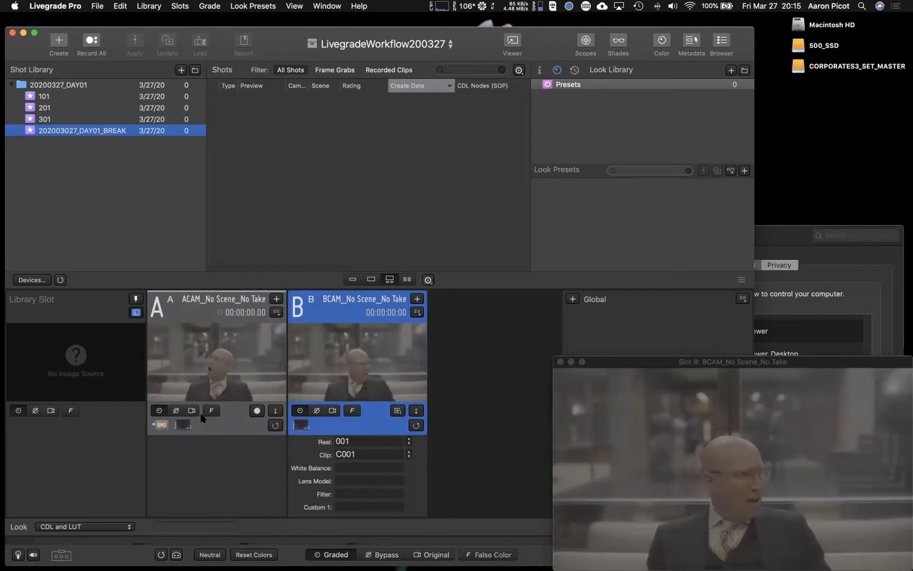
left_click(240, 302)
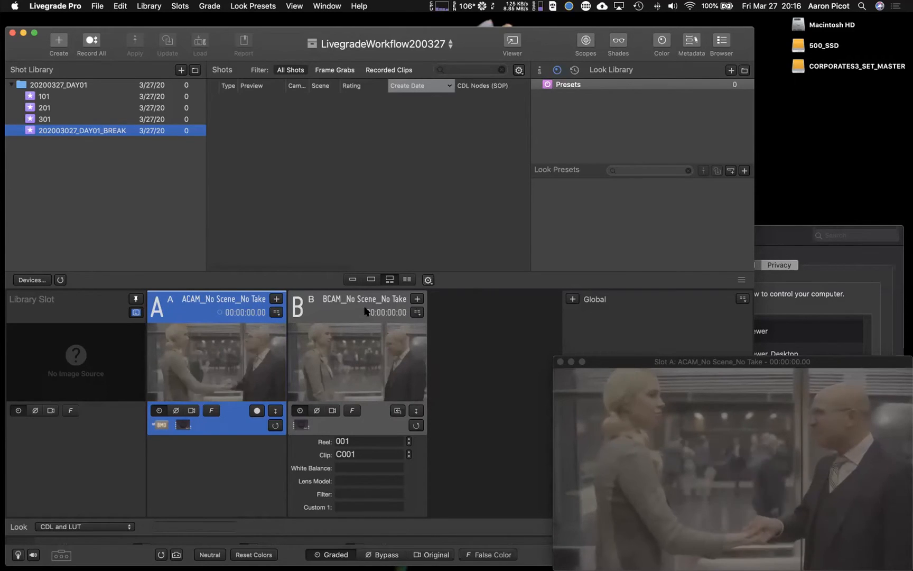
left_click(276, 313)
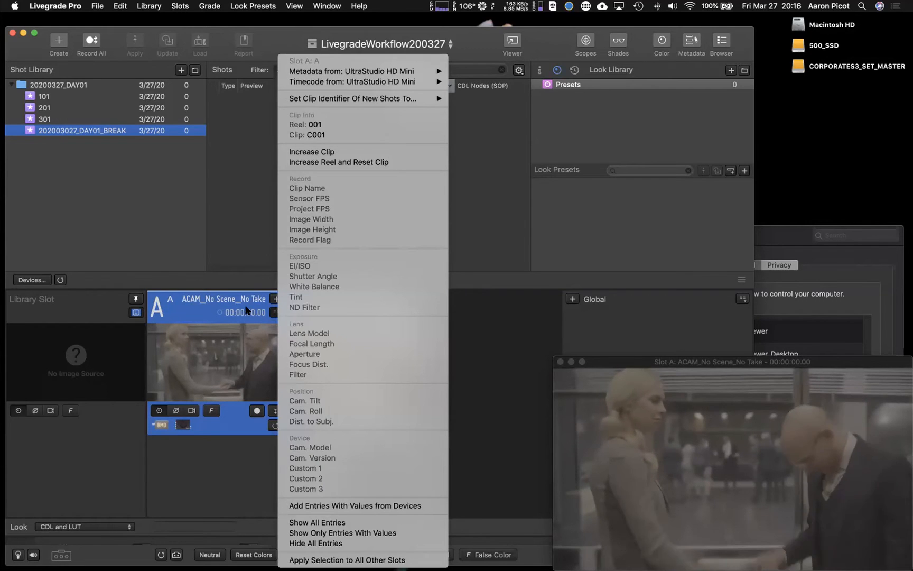
left_click(218, 475)
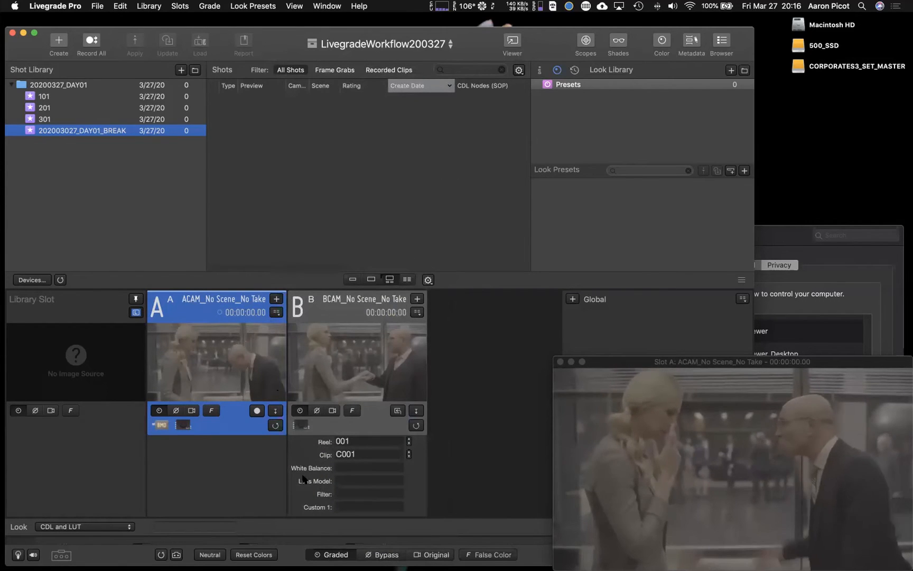
left_click(276, 313)
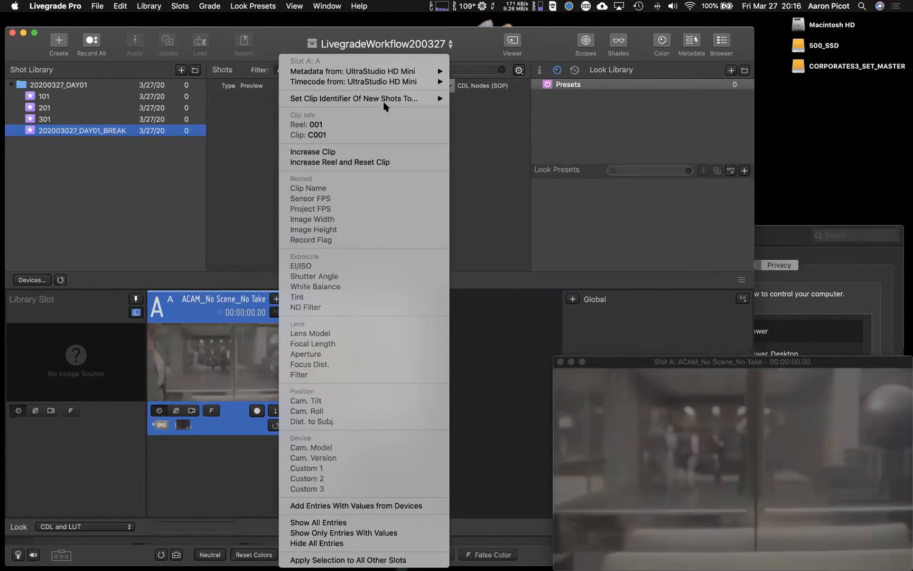
left_click(309, 374)
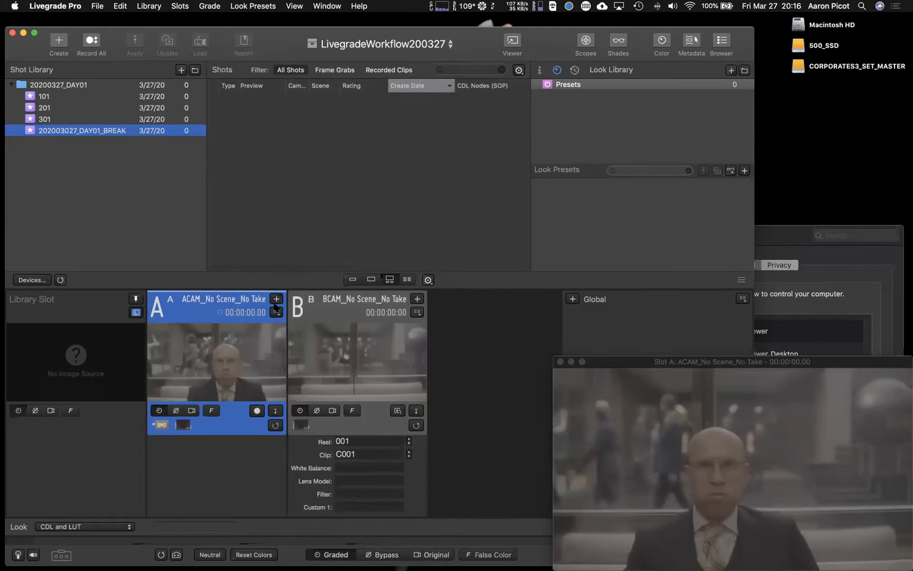
- Hide all metadata entries in slot B
left_click(370, 468)
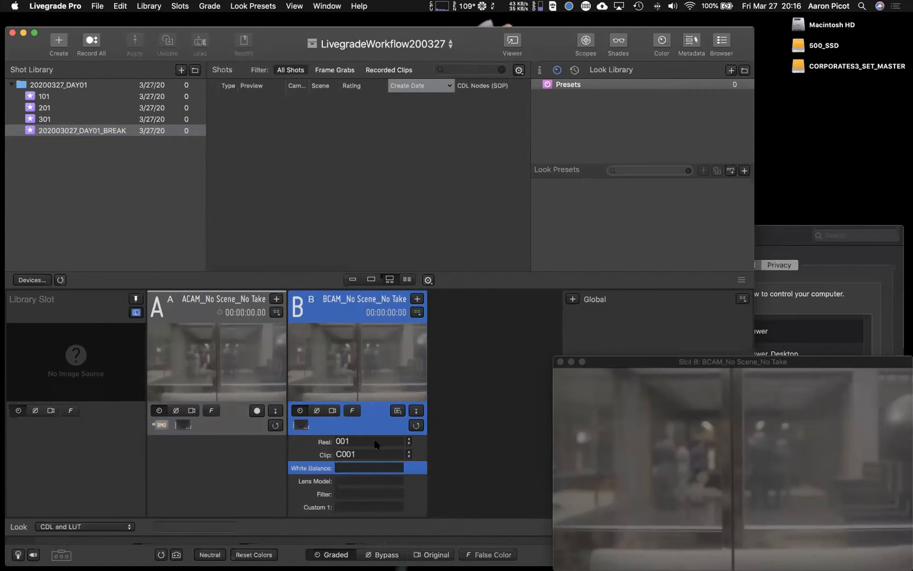
left_click(416, 311)
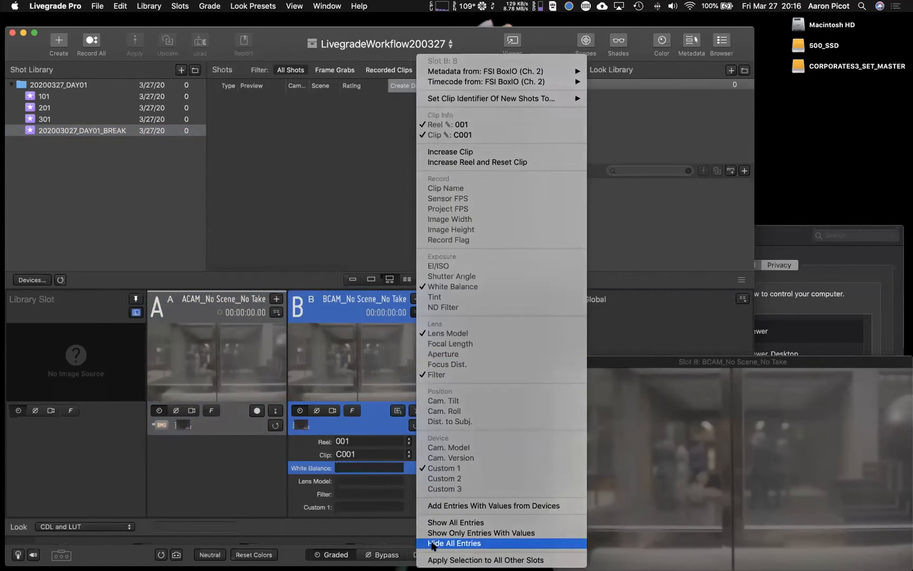
left_click(432, 544)
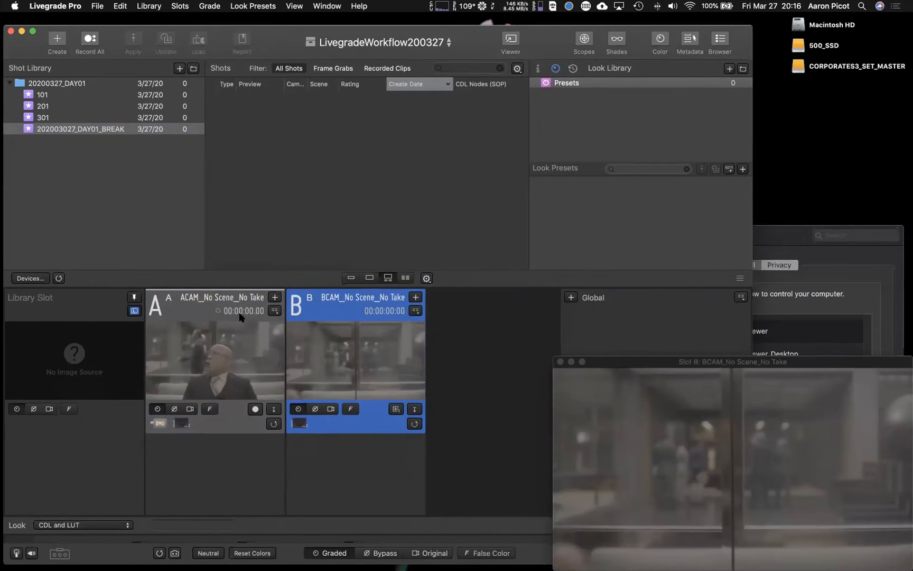
- Show the Lens Model, Focal Length and Filter metadata entries in slot A
left_click(240, 317)
left_click(274, 311)
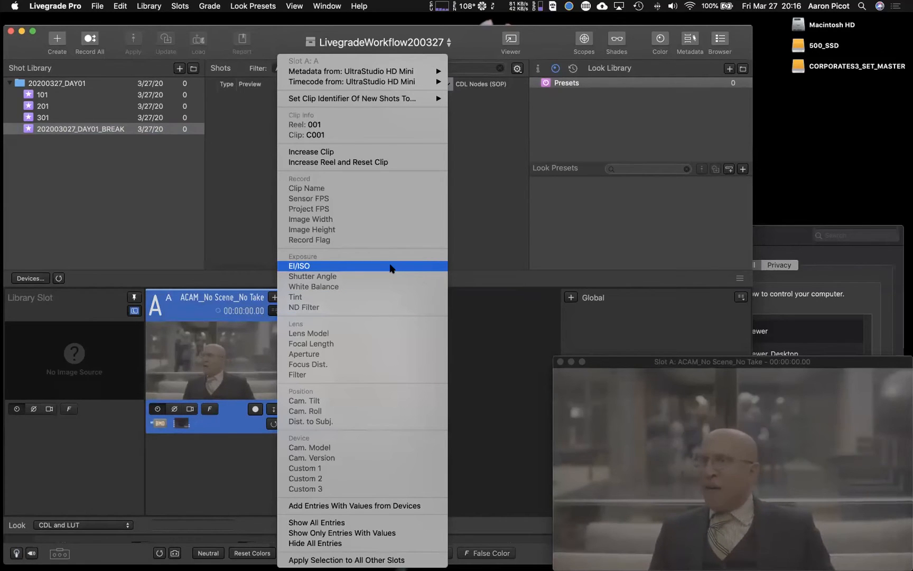
left_click(380, 333)
left_click(274, 311)
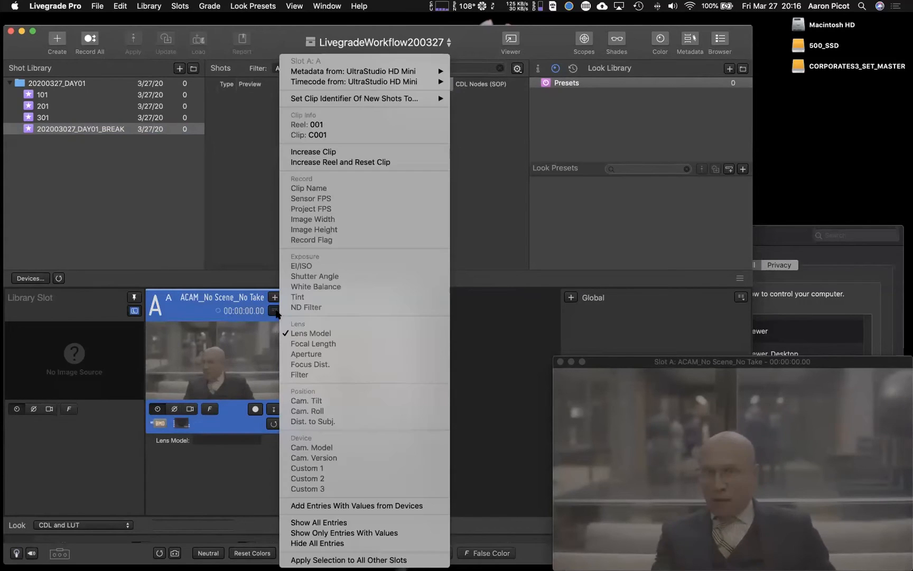
left_click(328, 344)
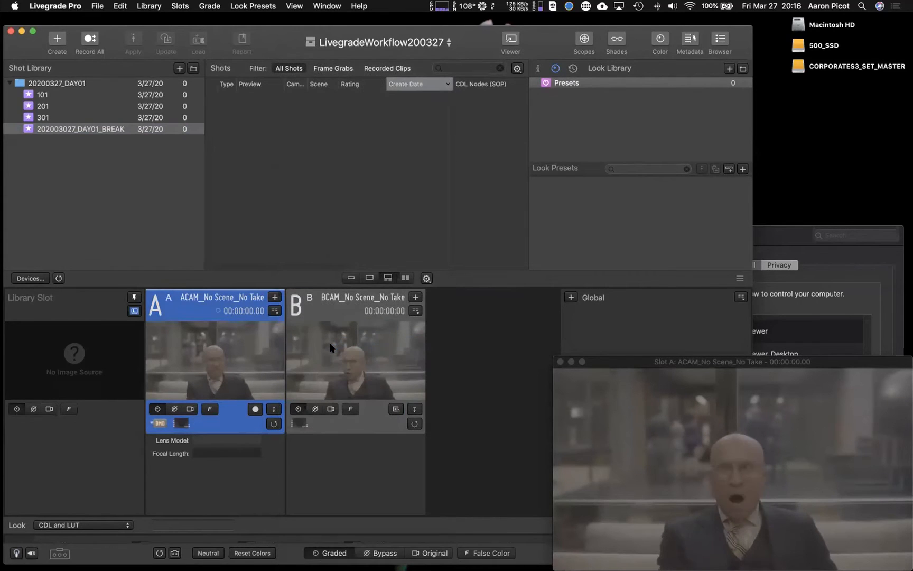
left_click(275, 310)
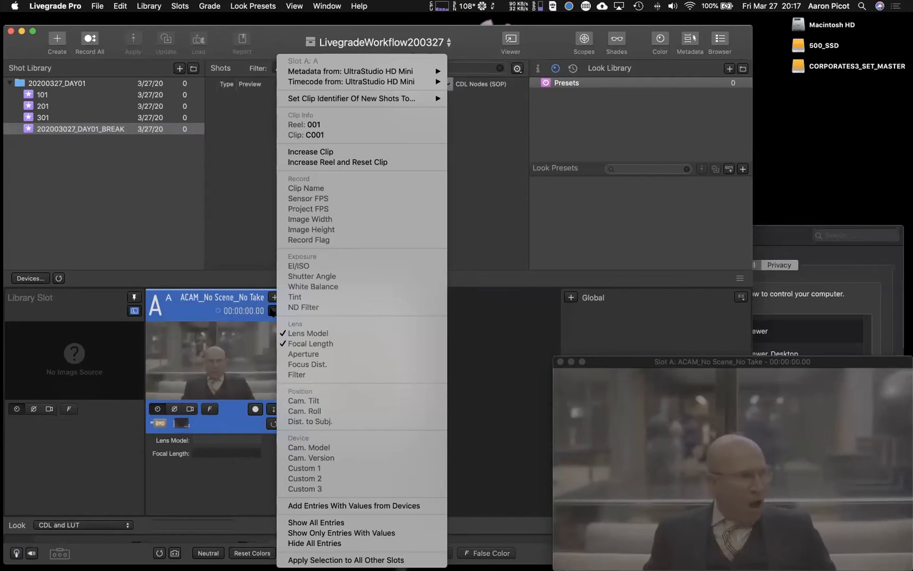
left_click(299, 374)
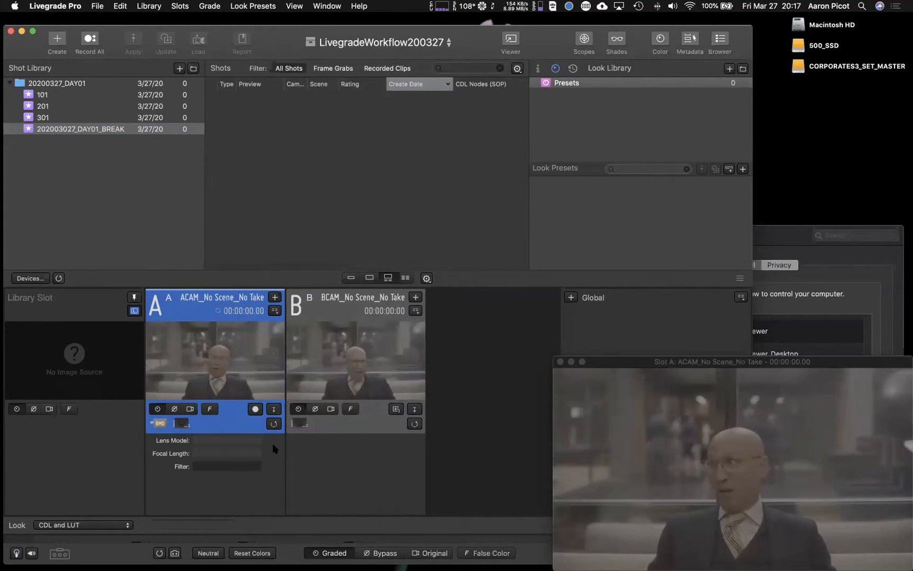
left_click_drag(285, 44, 279, 46)
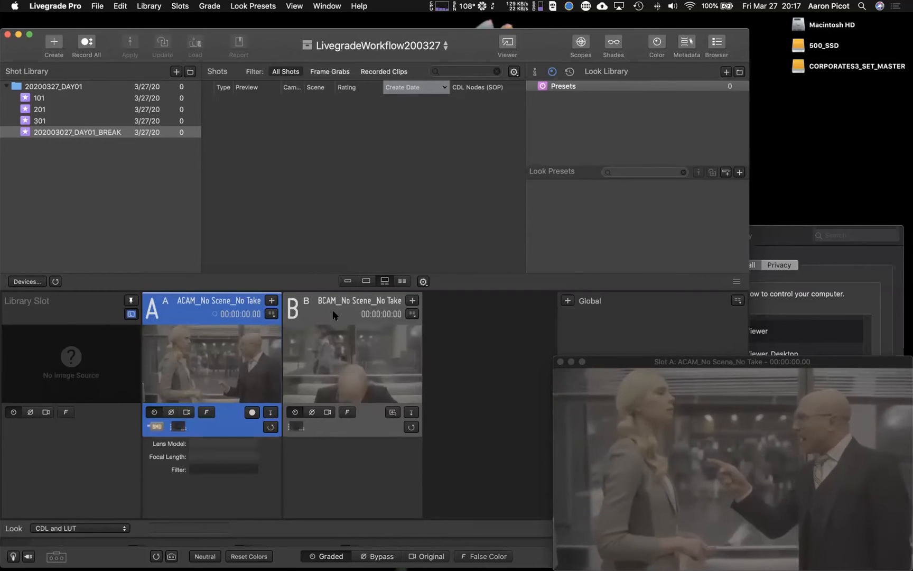
left_click(271, 313)
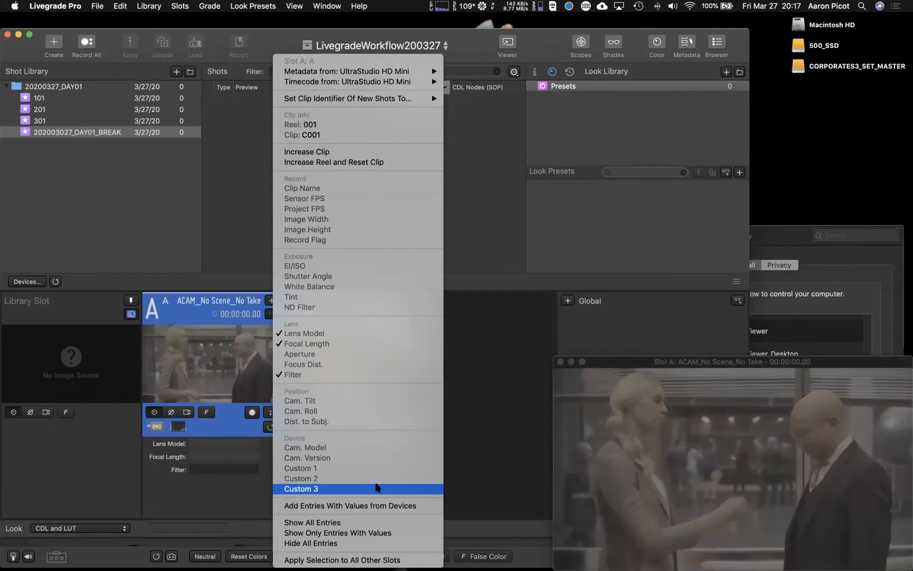
left_click(207, 491)
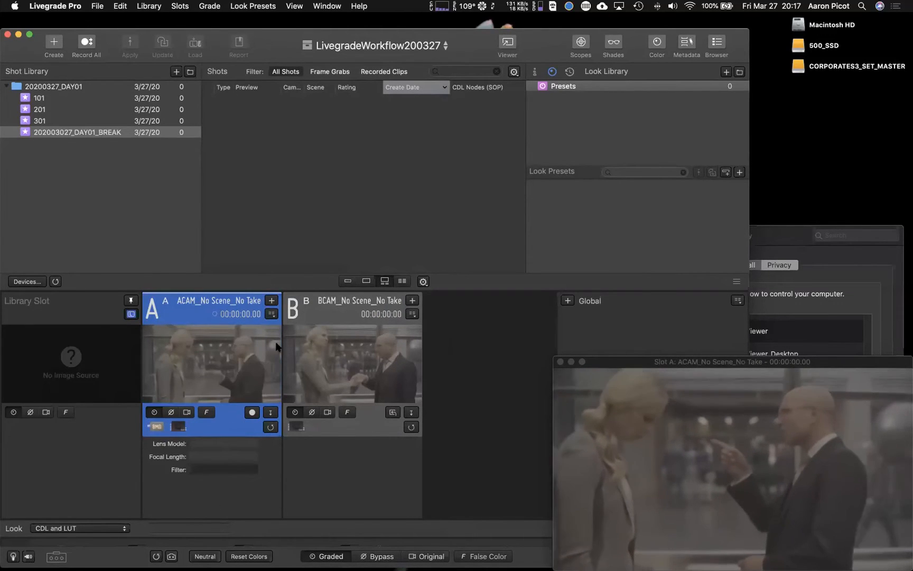
- Hide all metadata entries in slot A, and make slot B the active slot
left_click(271, 314)
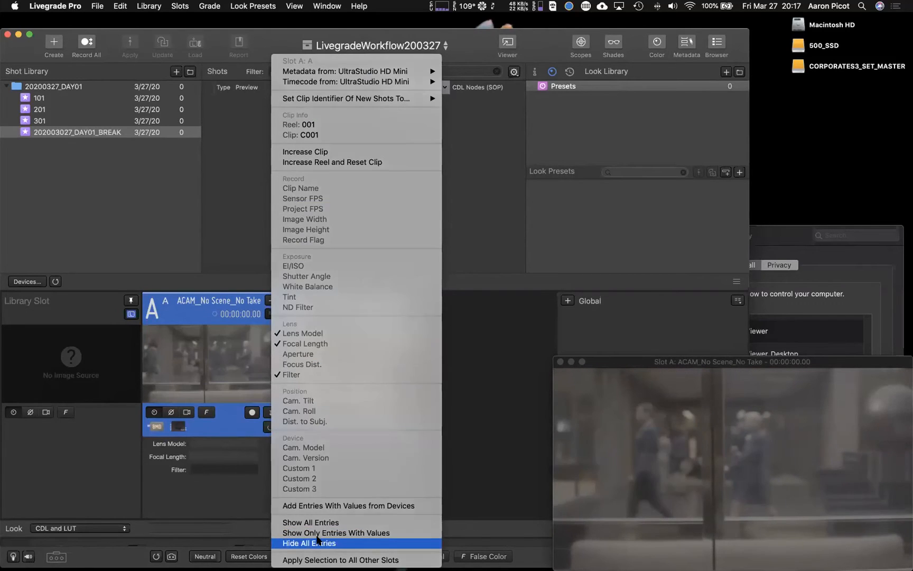
left_click(317, 542)
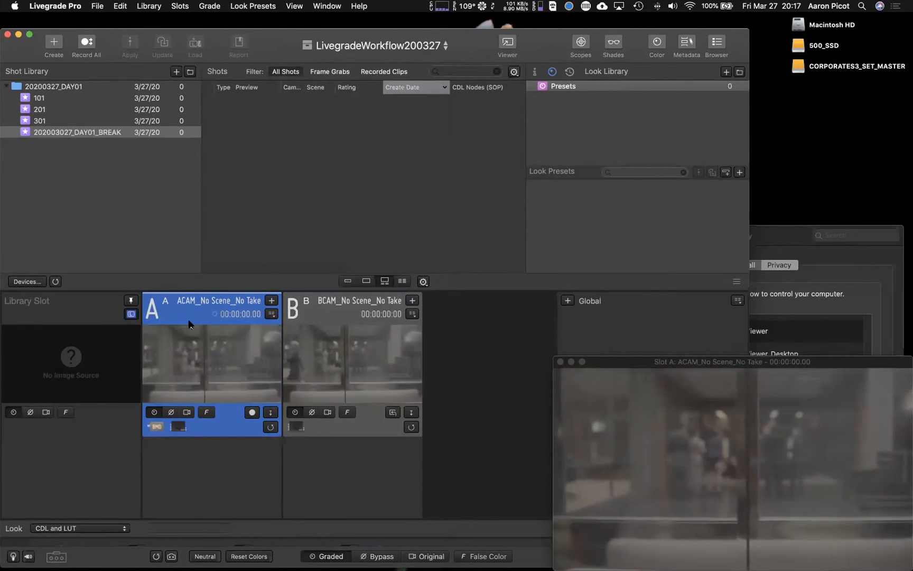
left_click(314, 309)
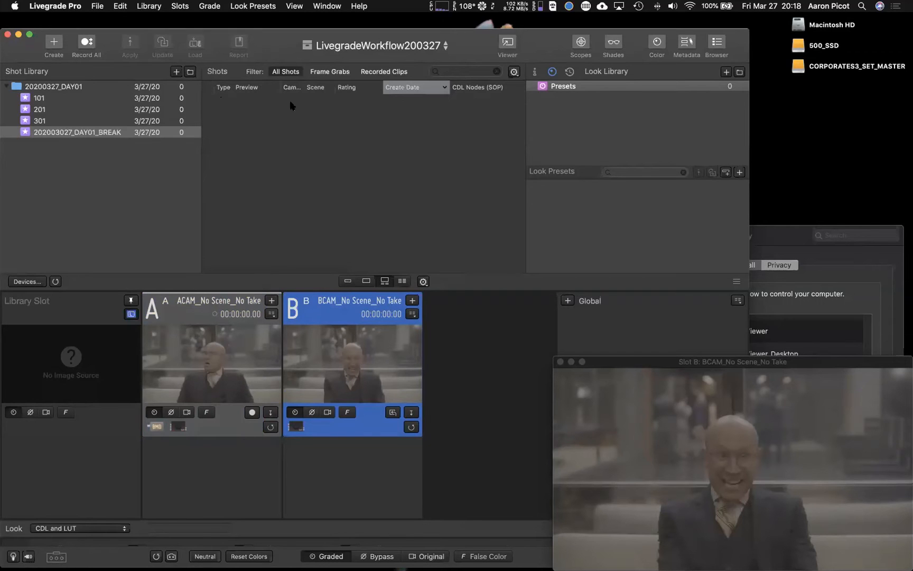
- Look through the display options of the shot list
left_click(514, 71)
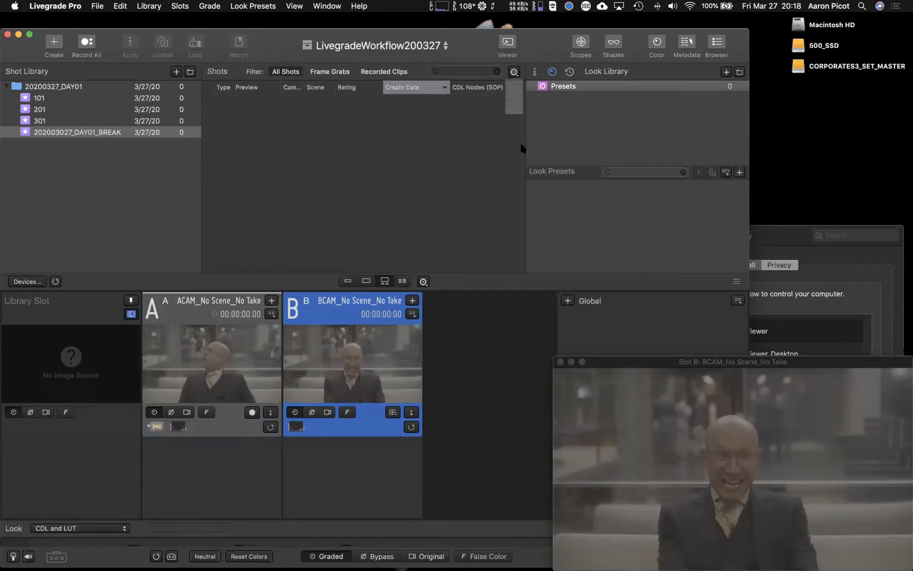
scroll(512, 188, "down", 5)
left_click(328, 151)
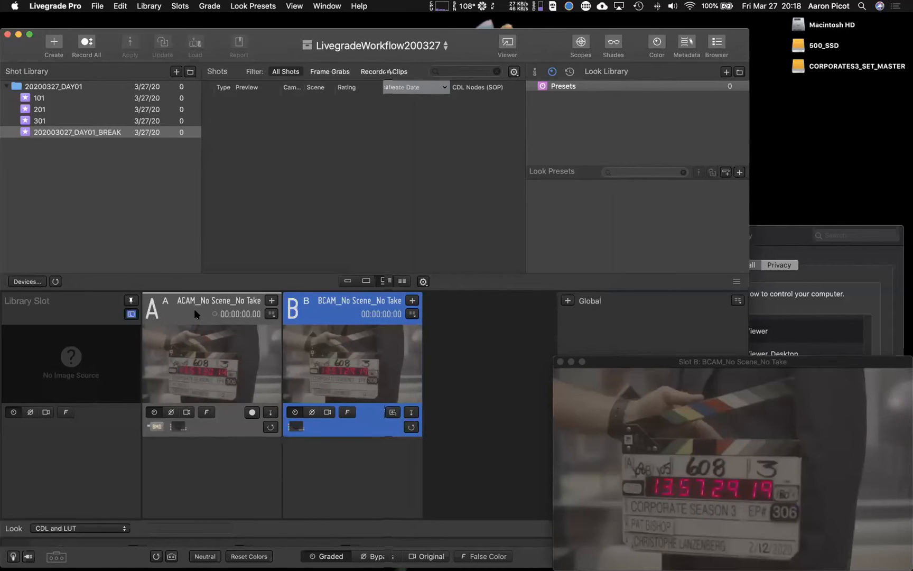
- Show the Reel metadata entry in slot A, and review the slot's other clip info options
left_click(194, 309)
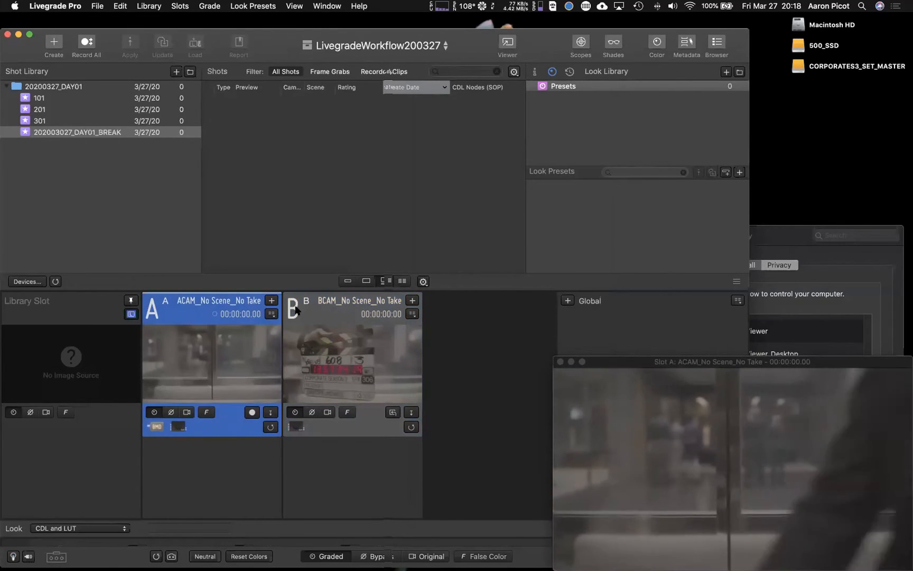
left_click(271, 314)
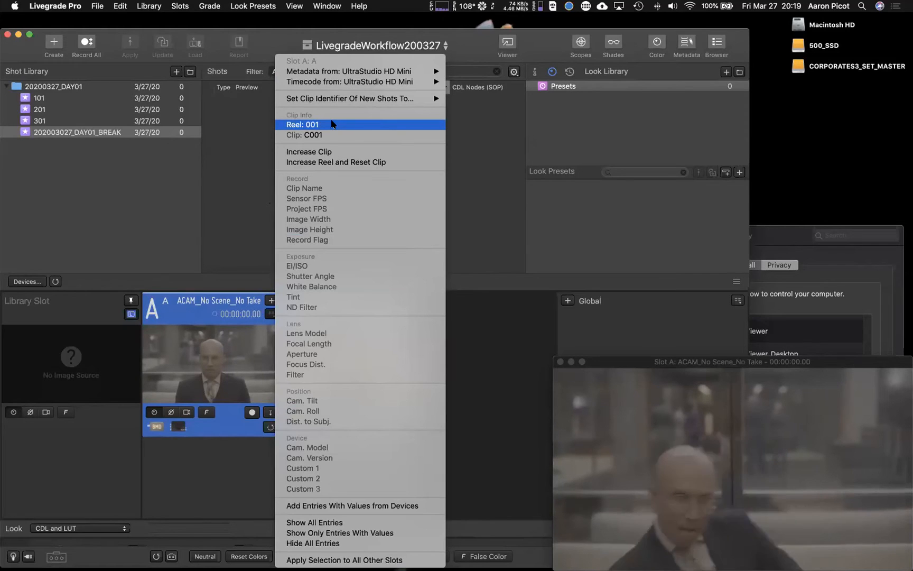
left_click(293, 124)
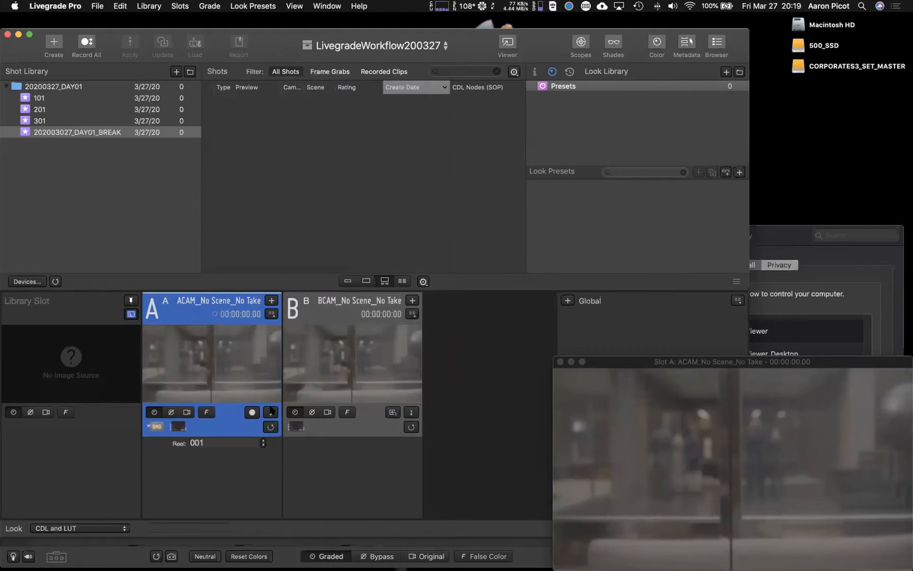
left_click(272, 313)
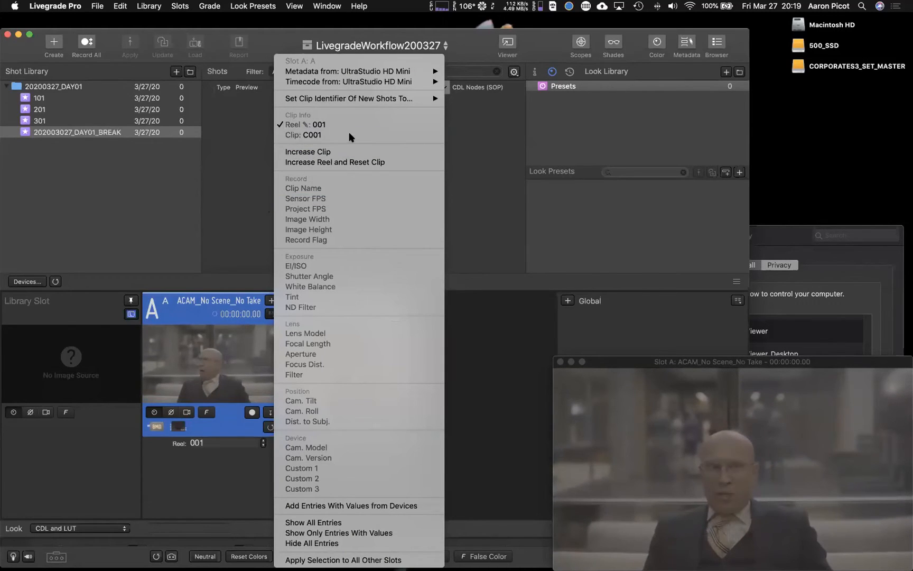
left_click(233, 205)
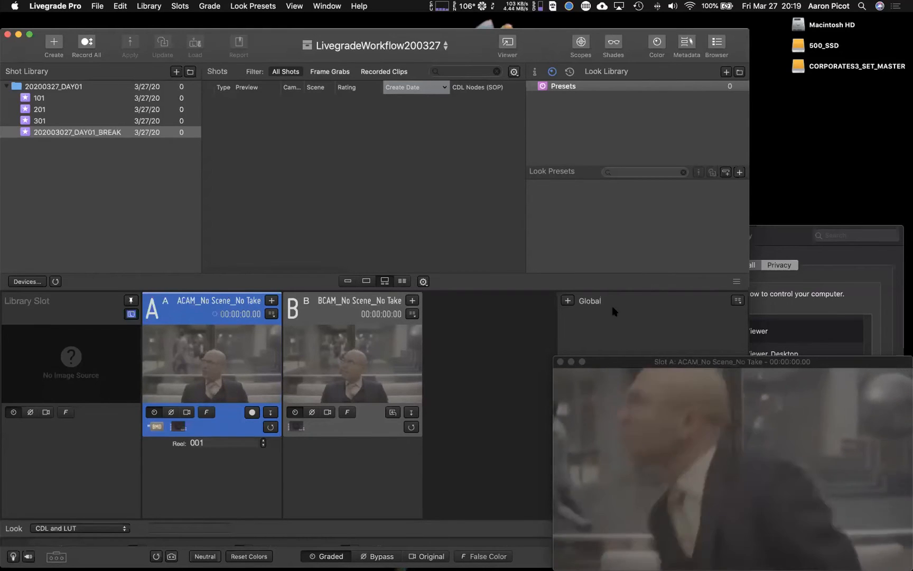
- Select the 101 bin in the shot library, and shrink the viewer window to uncover the global metadata area
left_click(23, 99)
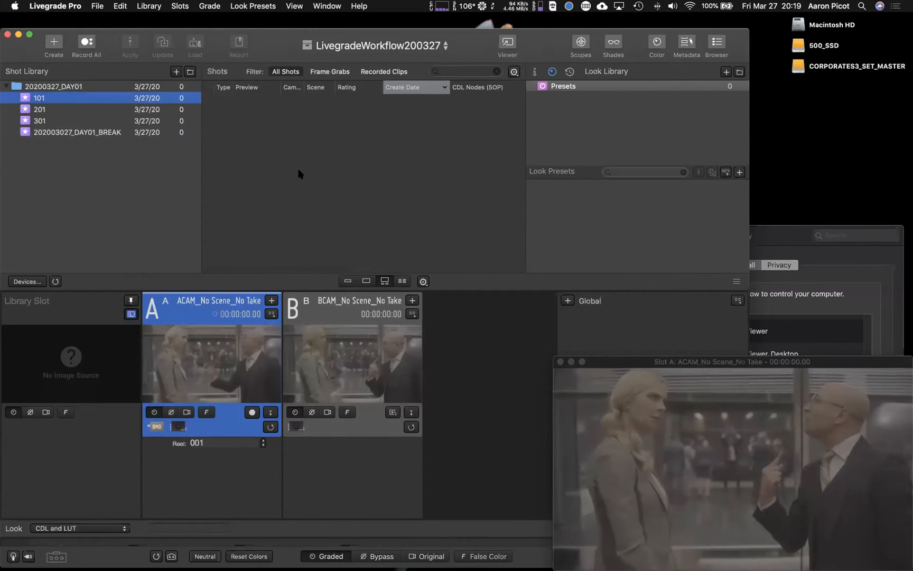
left_click_drag(553, 356, 627, 401)
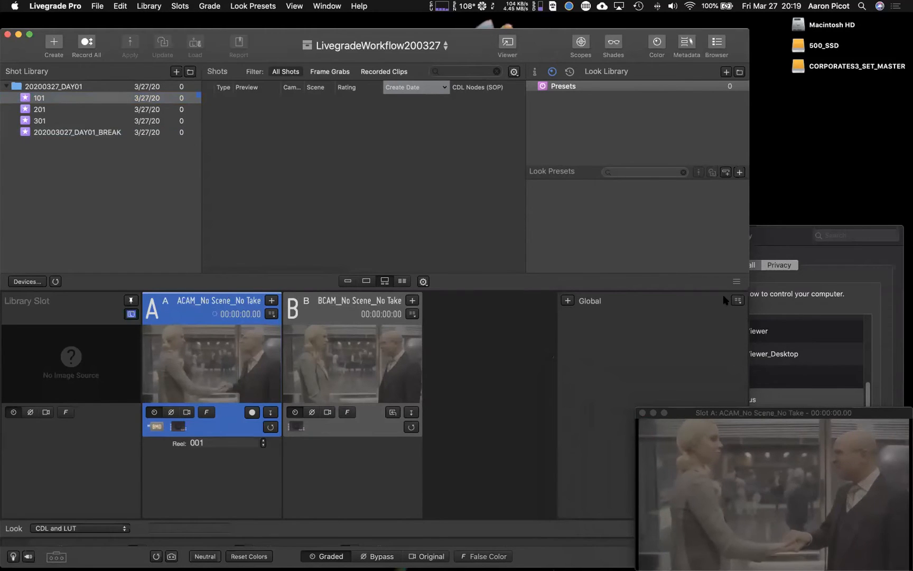
- Show the Episode and Scene entries in the global metadata
left_click(736, 300)
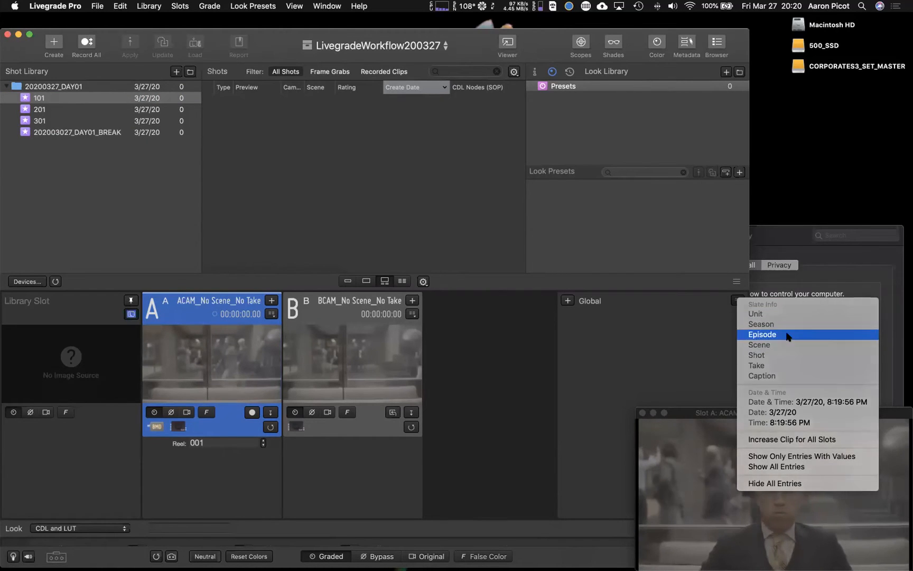
left_click(788, 334)
left_click(736, 302)
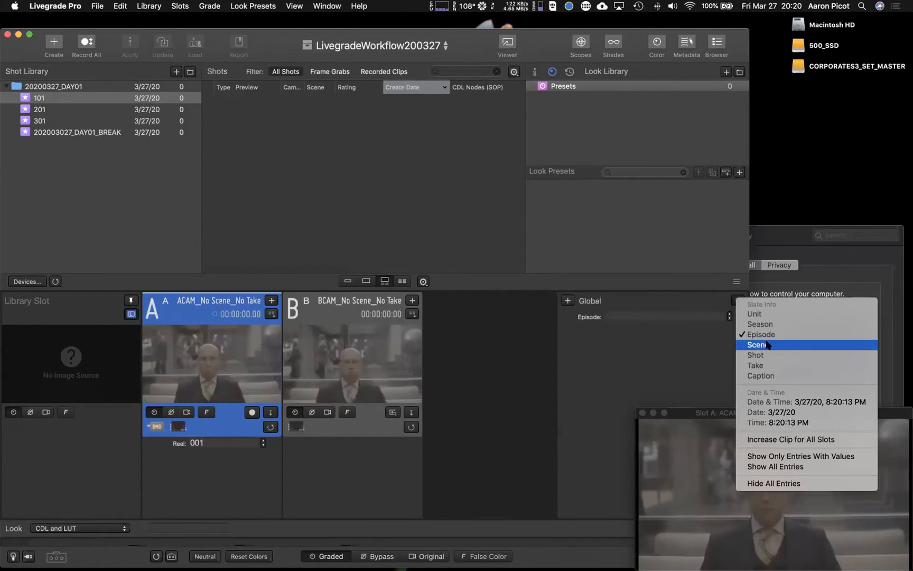
left_click(768, 344)
left_click(737, 301)
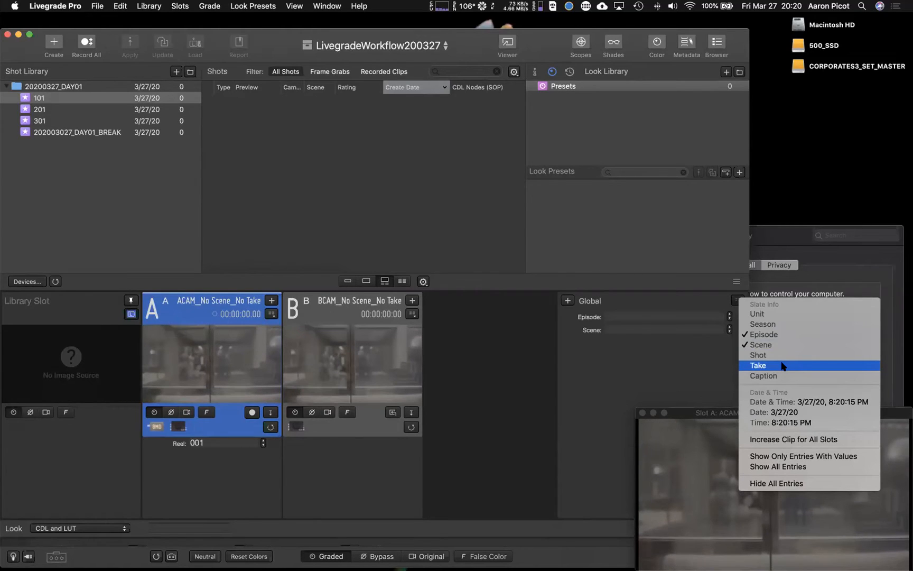
left_click(777, 334)
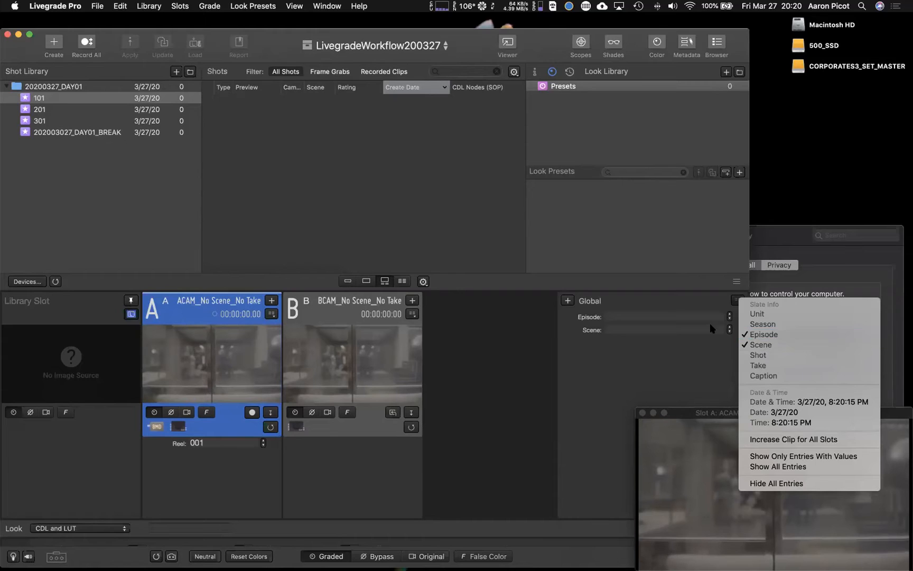
- Set the global Episode to 306 and the Scene to 101
left_click(680, 317)
left_click(666, 316)
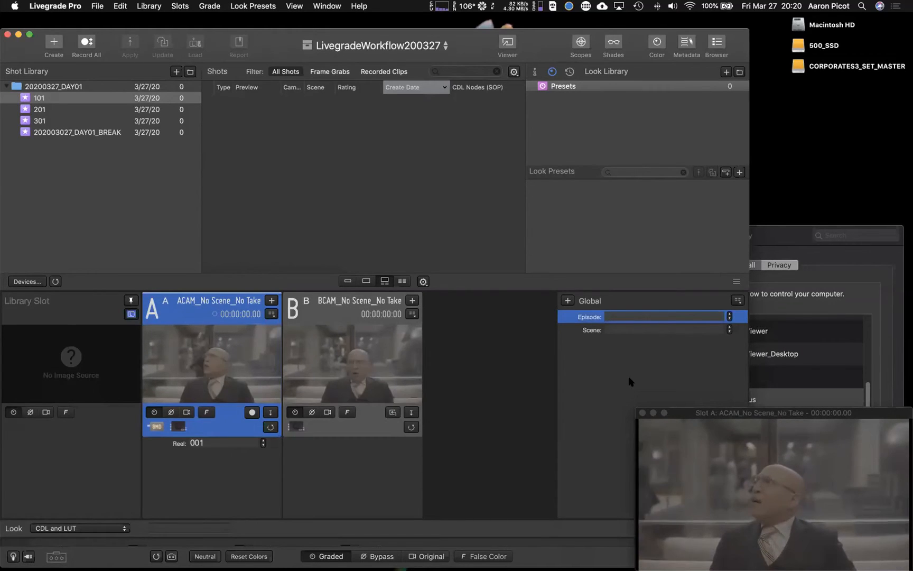
key("Return")
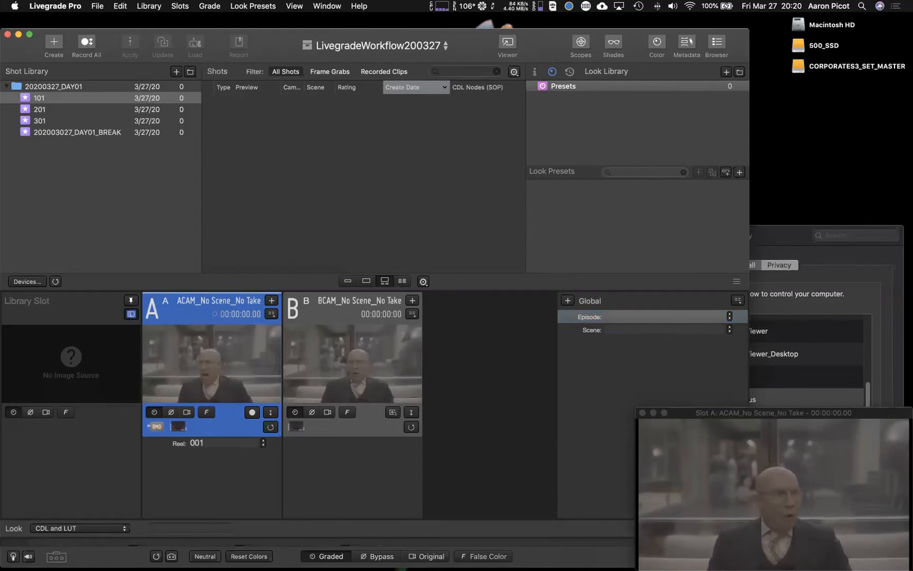
left_click(634, 318)
type("306")
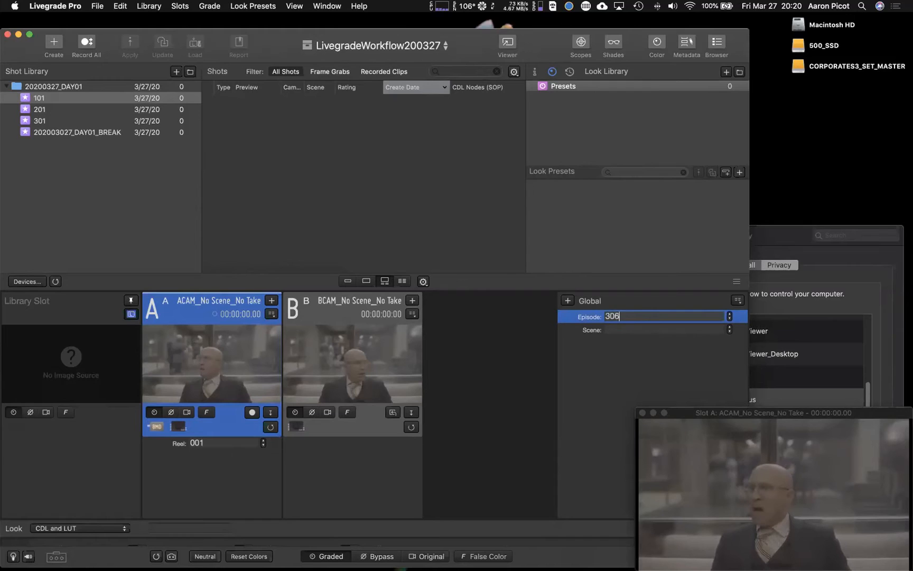
left_click(672, 328)
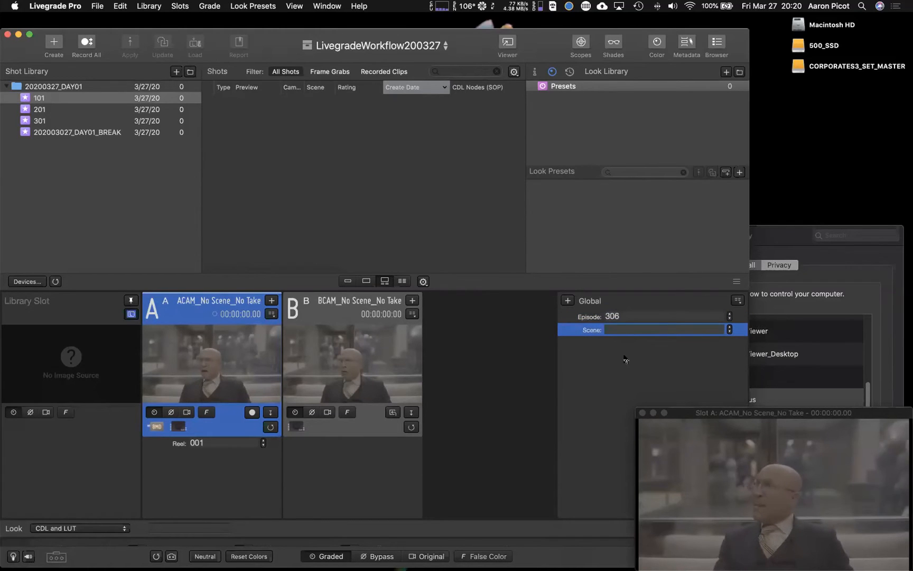
type("101")
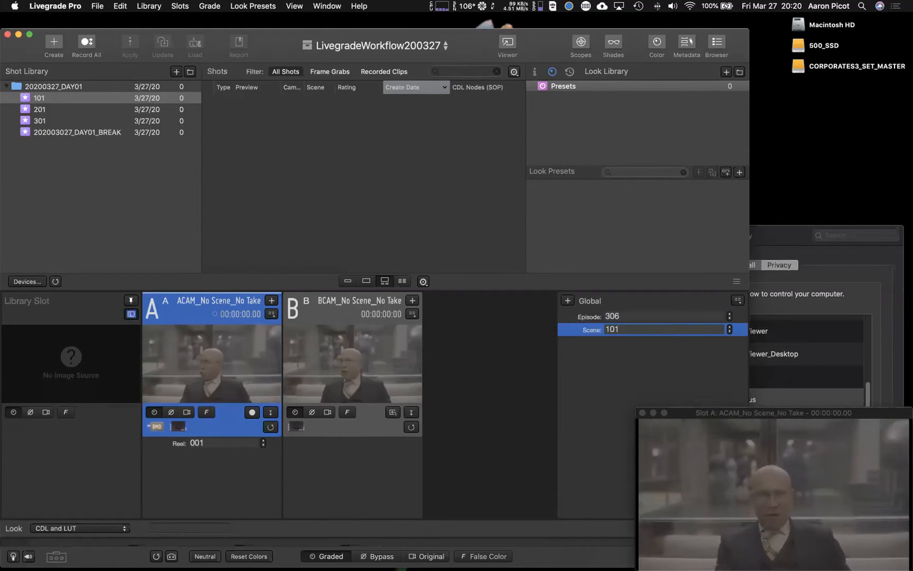
key("Return")
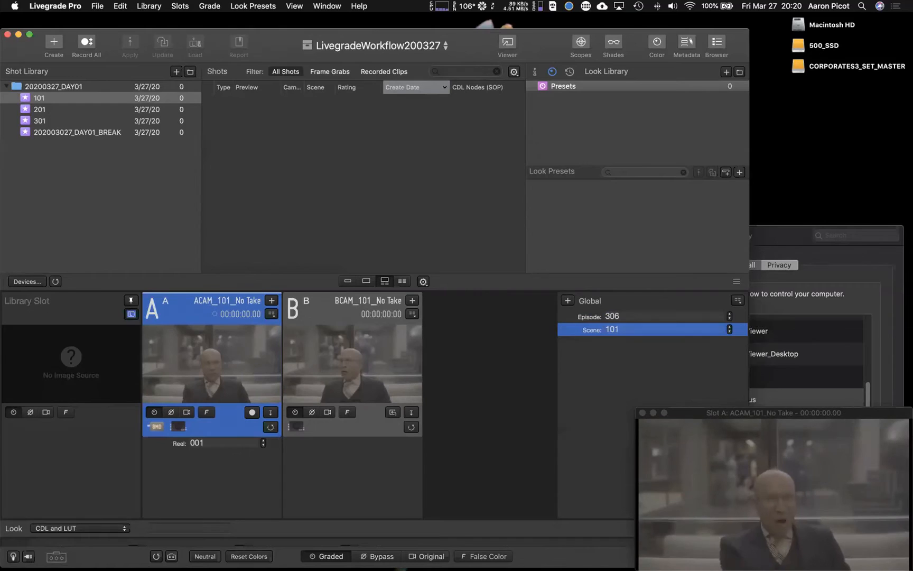
- Show the Shot entry in the global metadata and set it to A
left_click(738, 301)
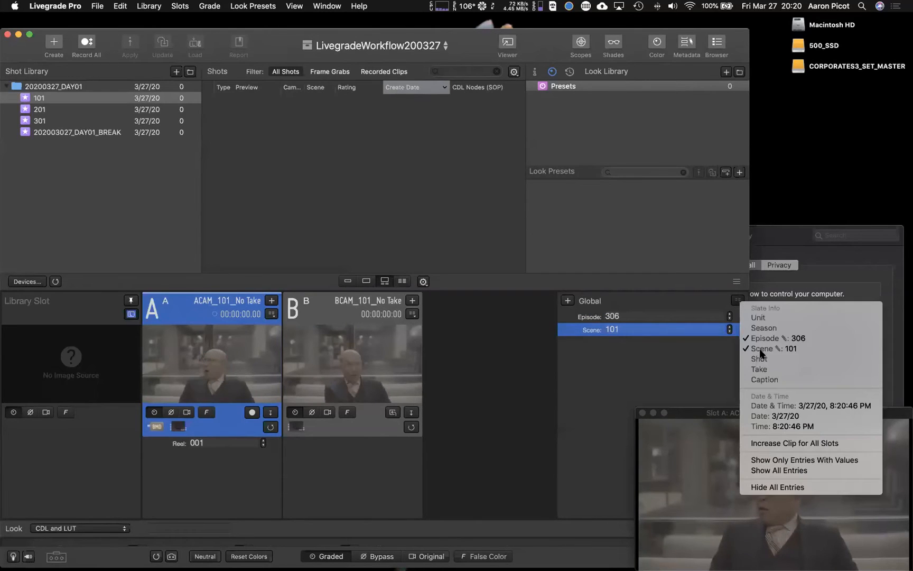
left_click(788, 358)
left_click(625, 345)
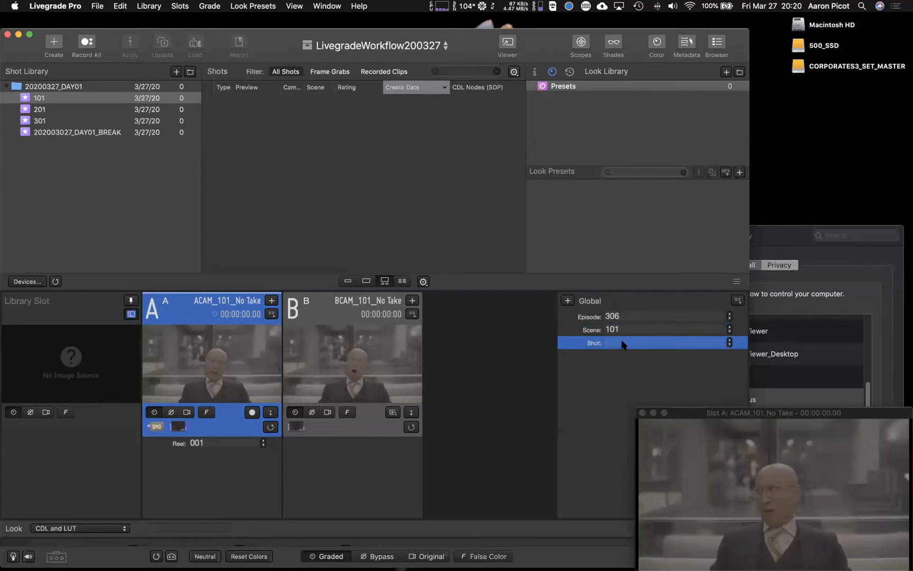
left_click(624, 344)
type("A")
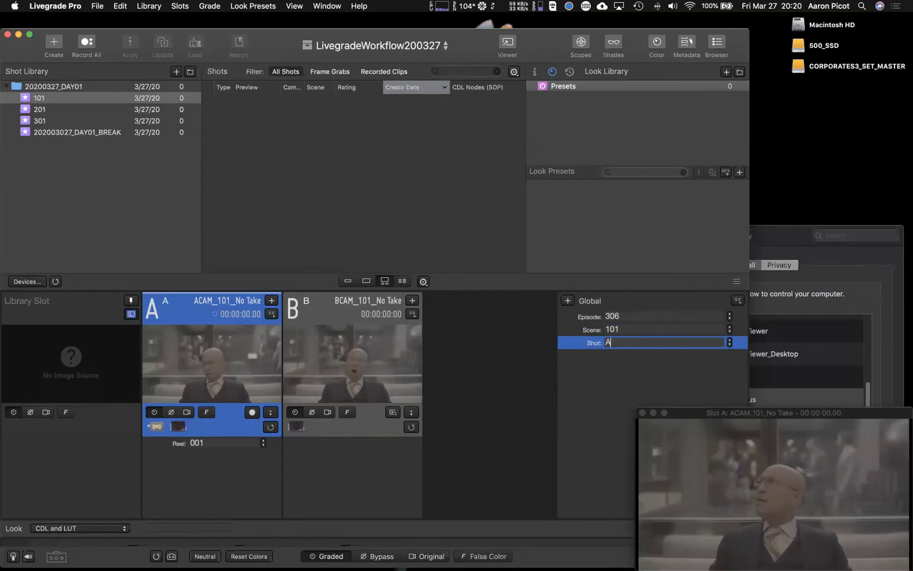
key("Return")
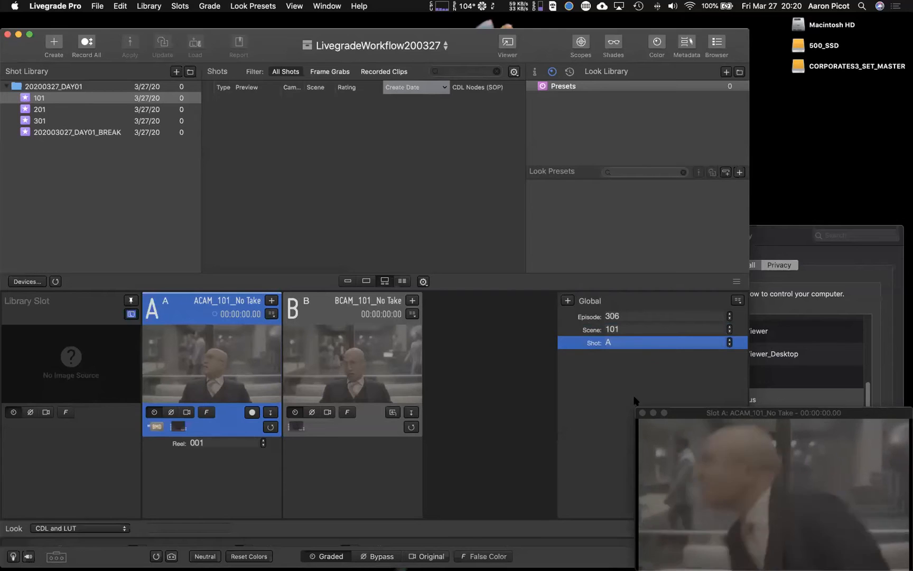
- Advance the global Shot value letter by letter to D
left_click(729, 340)
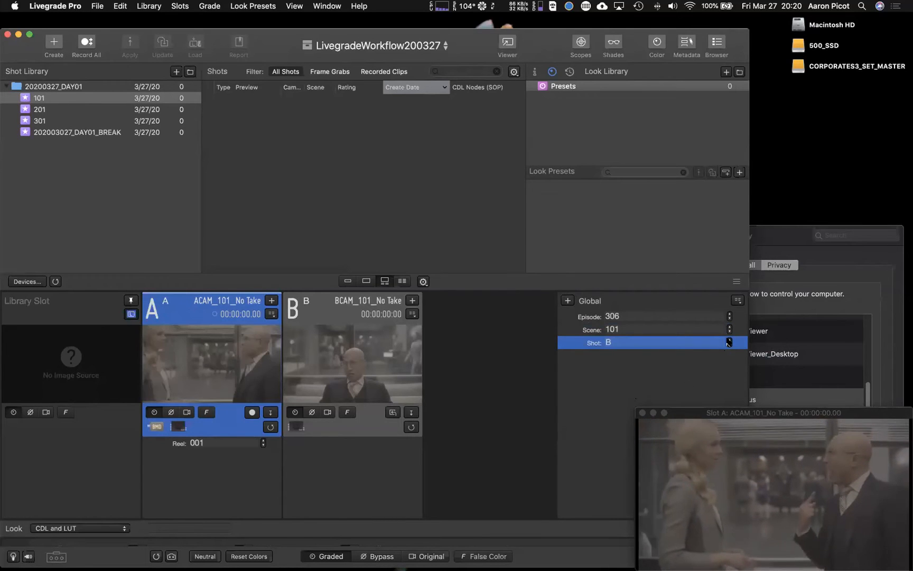
left_click(730, 340)
left_click(729, 341)
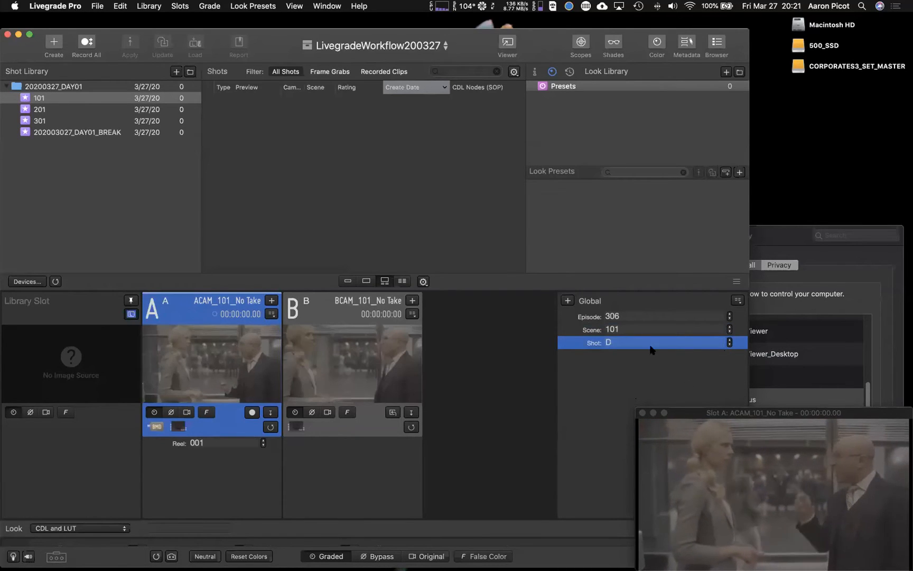
- Clear the global Shot value and hide the Shot entry
double_click(624, 343)
key("BackSpace")
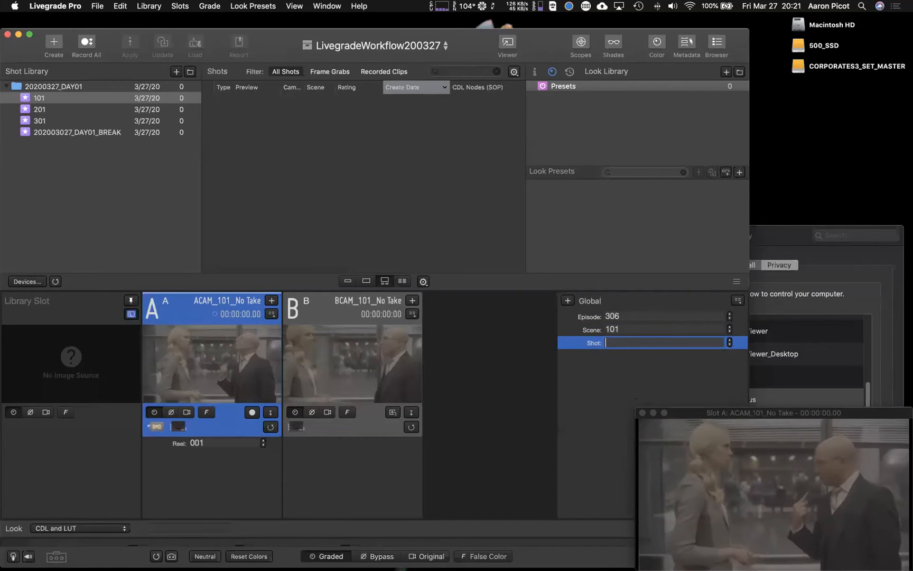
key("Return")
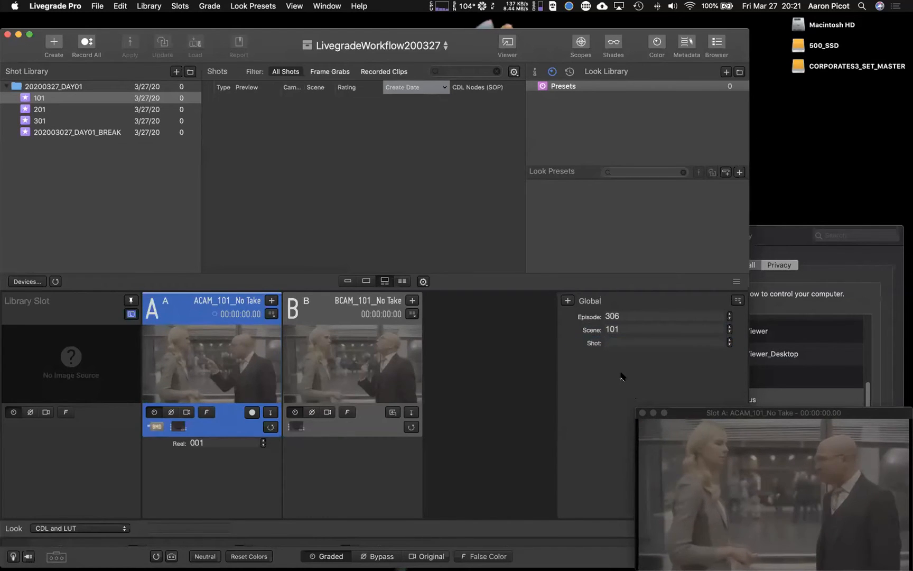
left_click(737, 301)
left_click(757, 359)
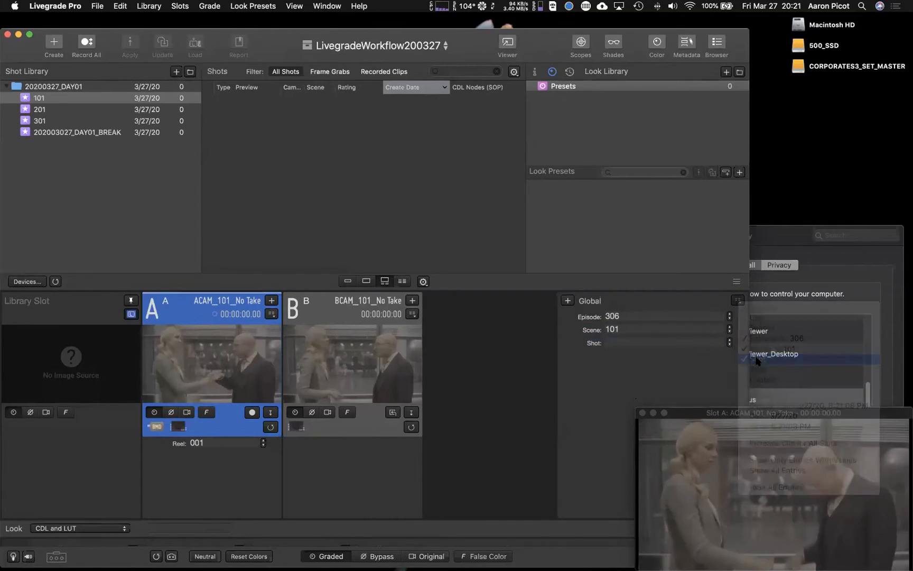
- Set the global Scene value to 101A
left_click(634, 328)
type("101A")
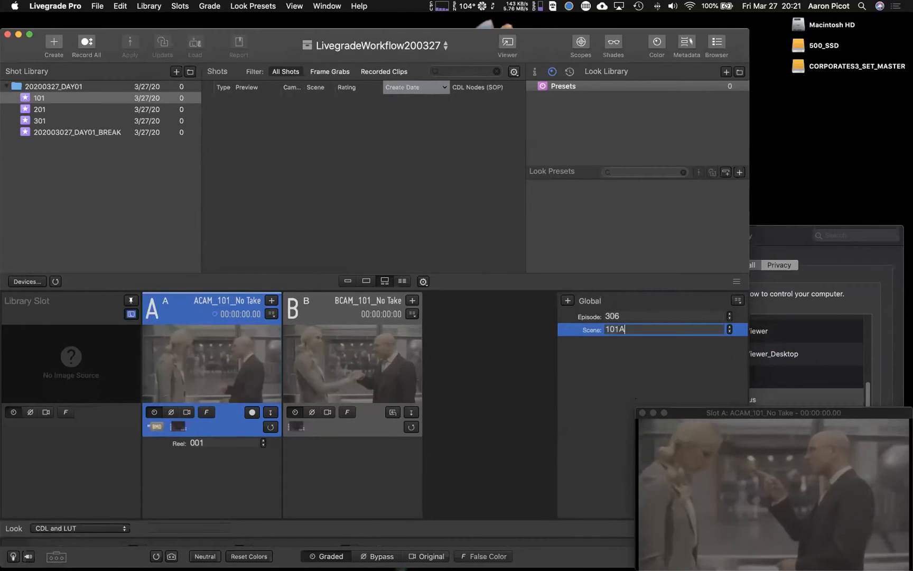
key("Return")
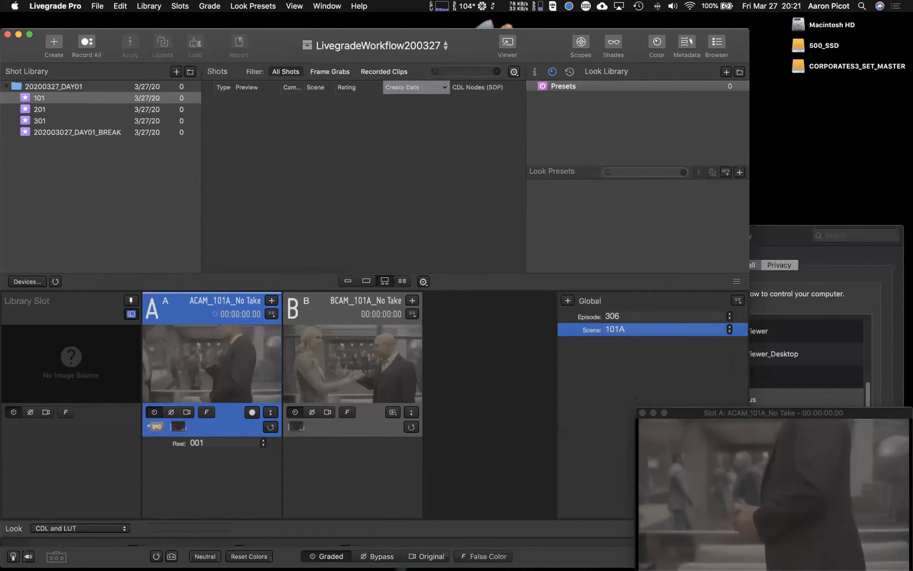
- Advance the global Scene value to 101C
key("Right")
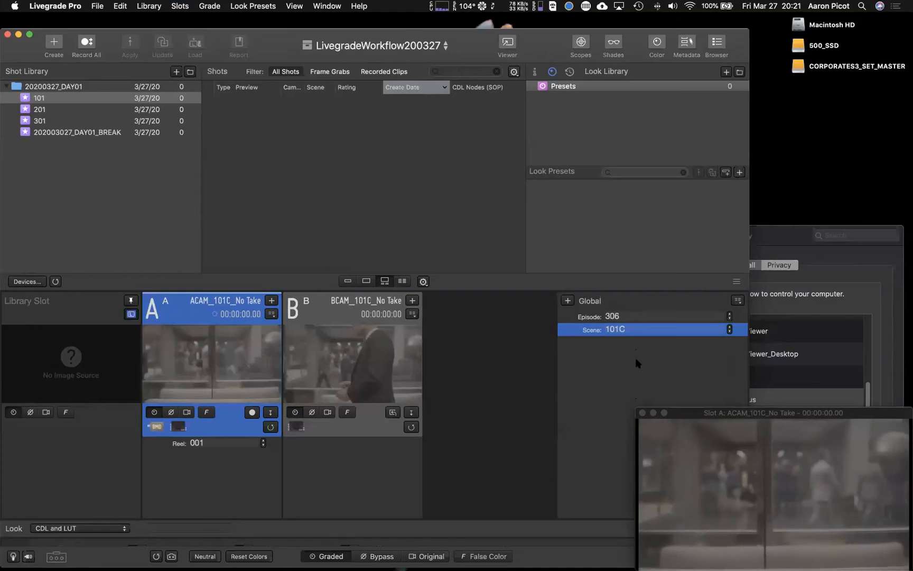
key("Right")
left_click(729, 332)
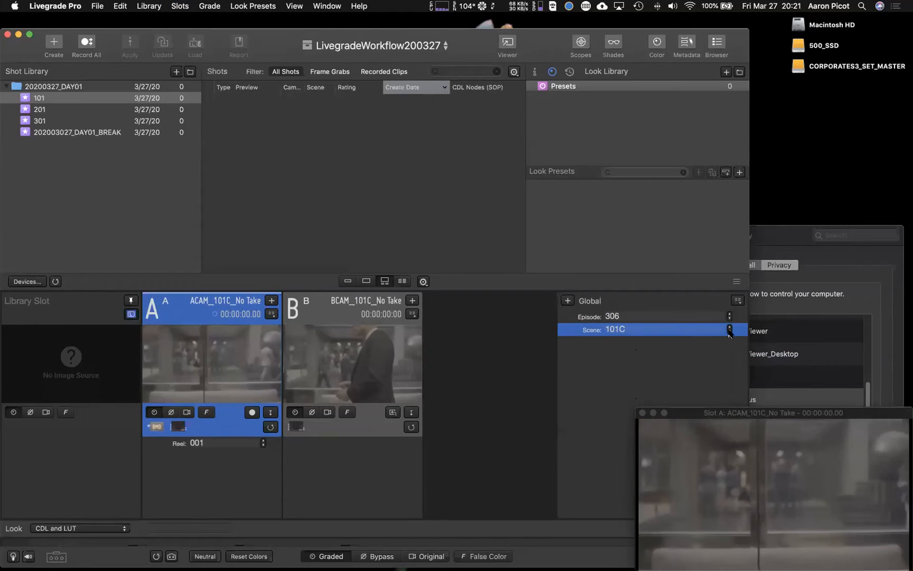
- Set the global Scene value to 101
left_click(729, 332)
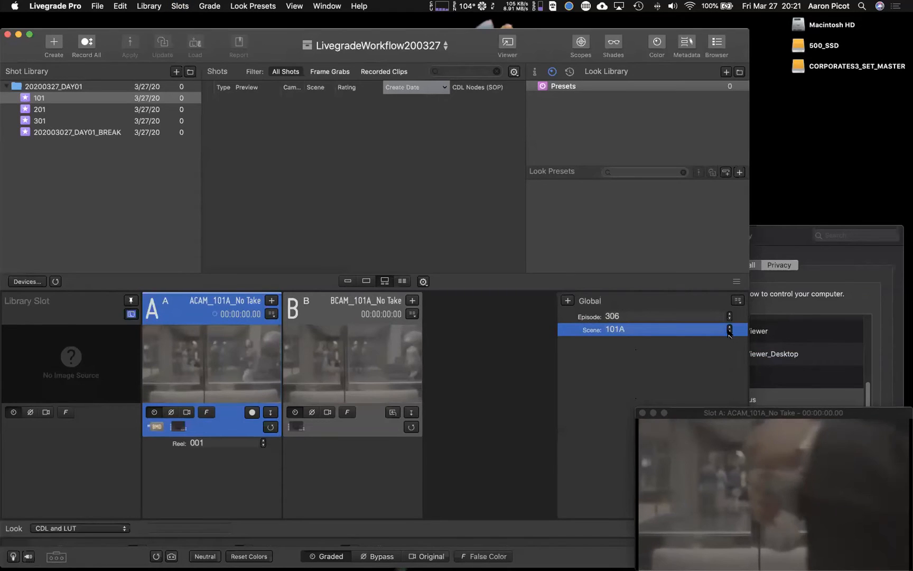
left_click(701, 328)
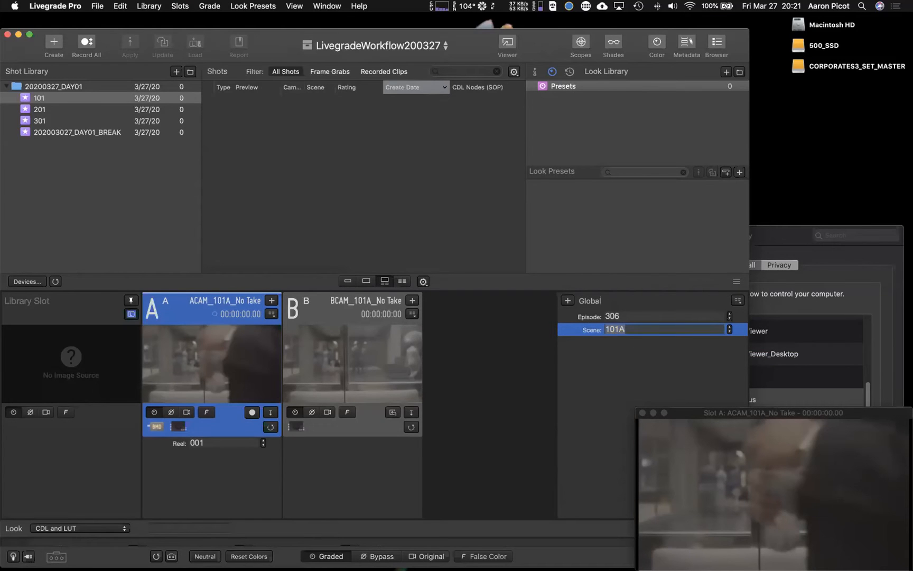
type("101")
key("Return")
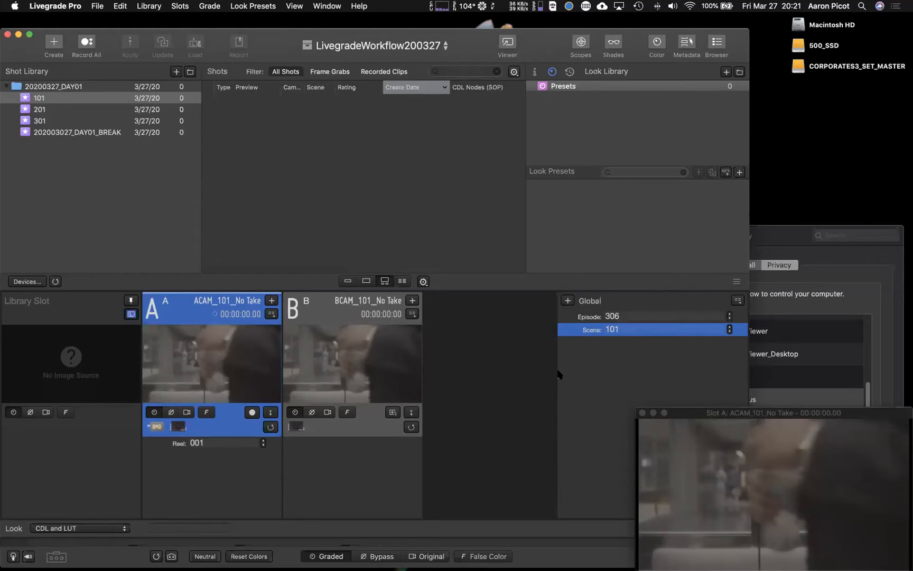
left_click(597, 374)
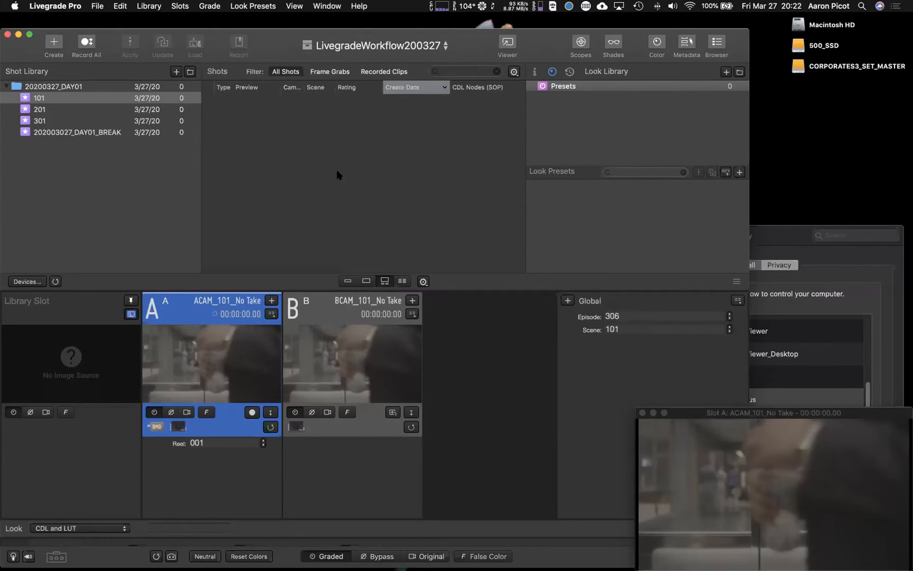
- Open the General preferences and bring up the editor for the custom Default Clip Identifier
key("super+comma")
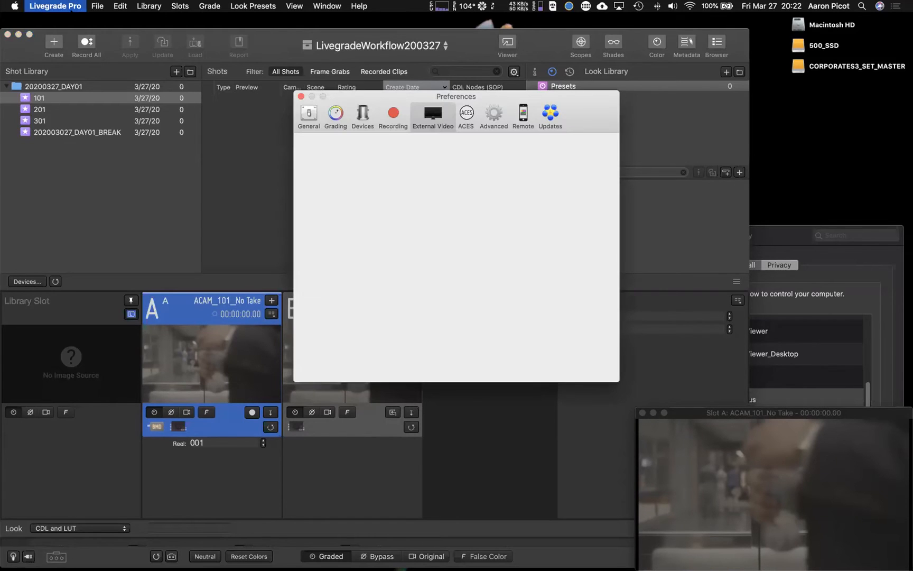
left_click(307, 113)
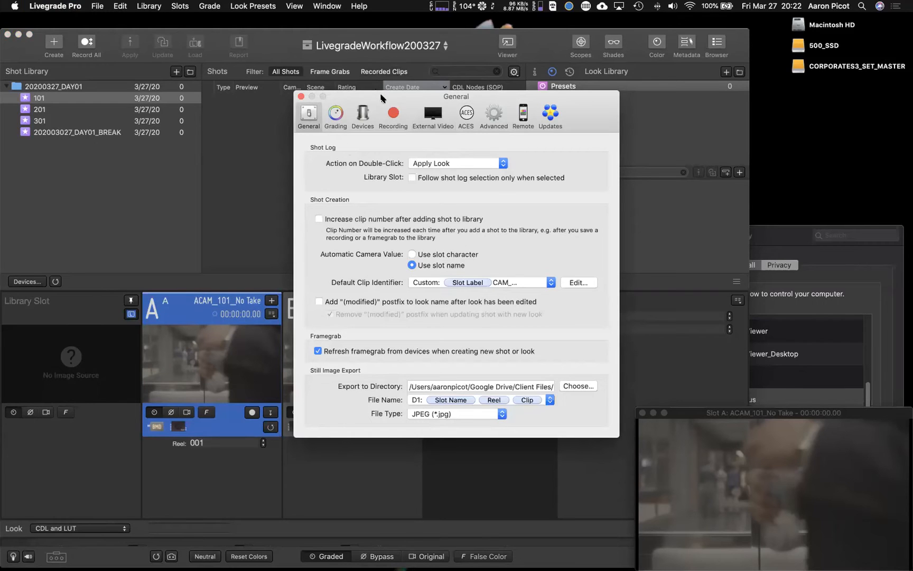
mouse_move(353, 97)
left_mouse_down()
mouse_move(325, 101)
mouse_move(362, 98)
left_mouse_up()
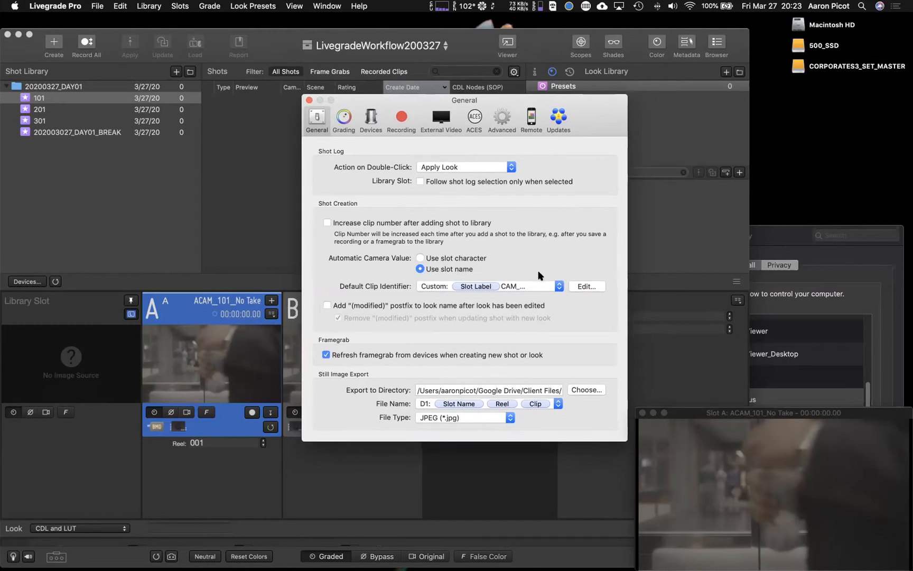
left_click(579, 286)
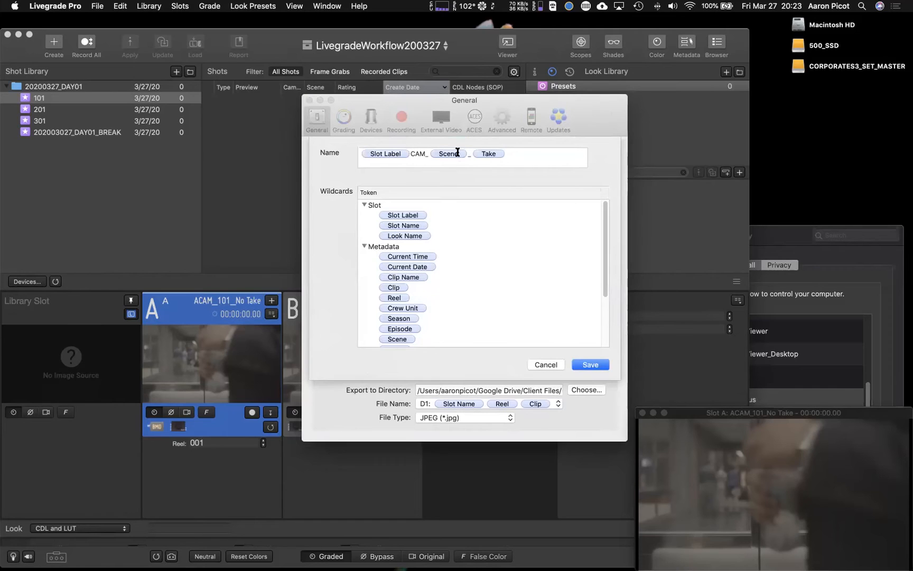
left_click(541, 364)
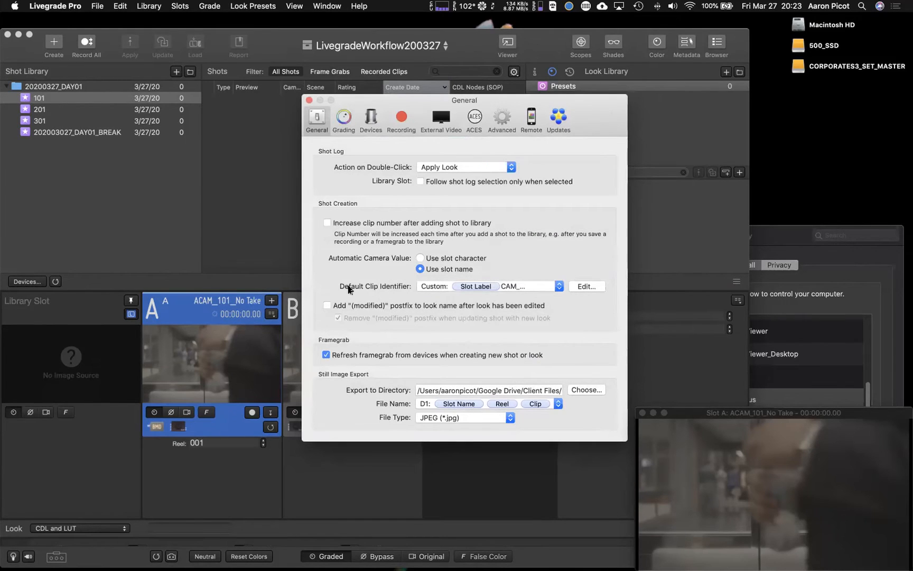
left_click(537, 287)
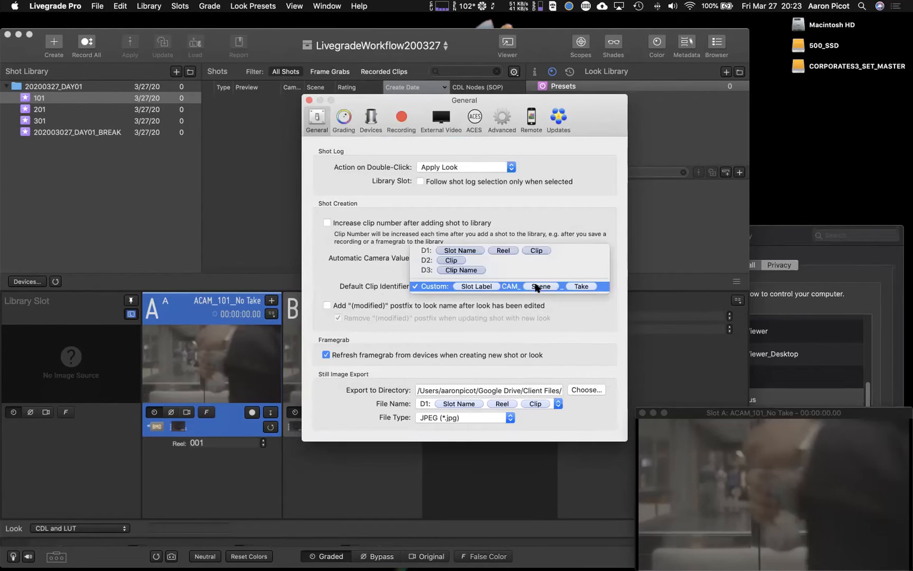
left_click(544, 287)
left_click(573, 284)
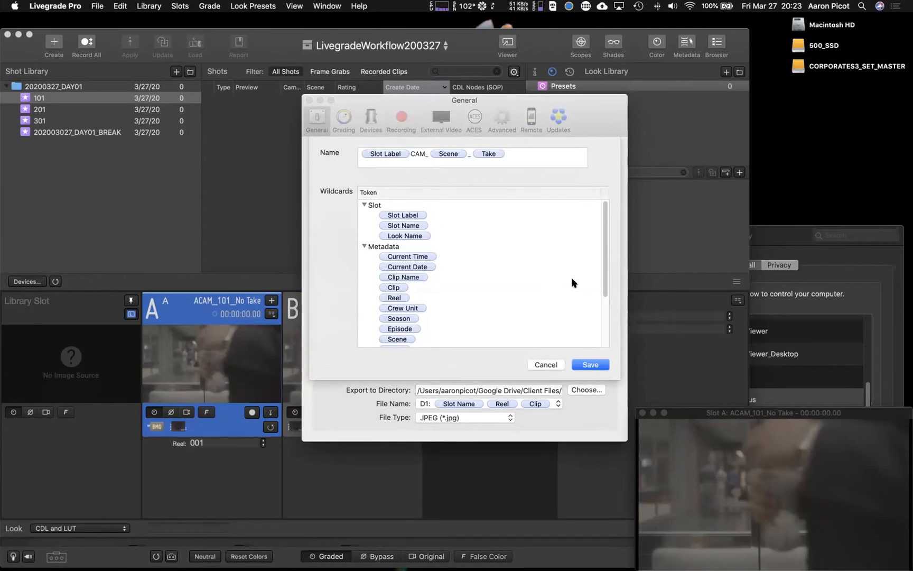
- Clear the existing name pattern of the custom clip identifier
scroll(500, 245, "down", 5)
scroll(500, 241, "up", 5)
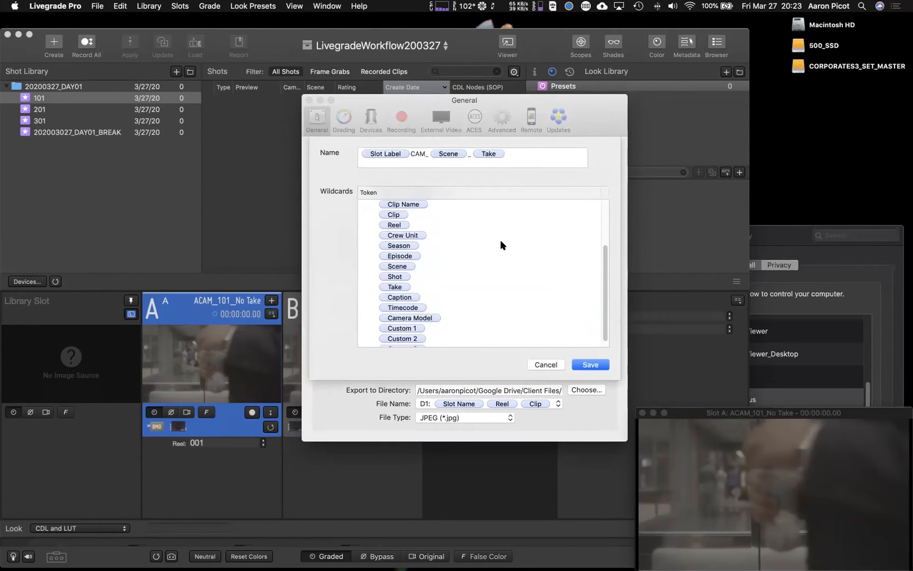
scroll(500, 241, "down", 3)
scroll(500, 240, "up", 2)
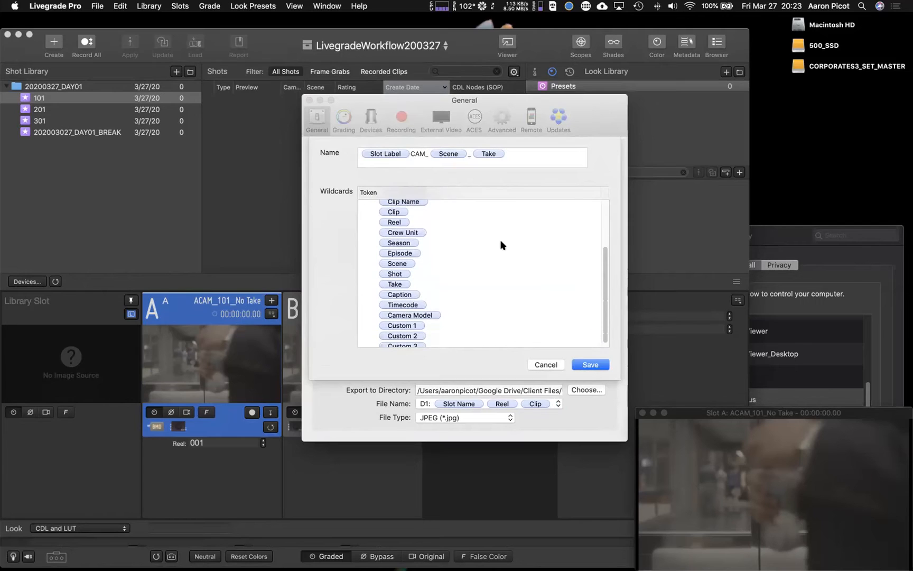
scroll(500, 240, "up", 2)
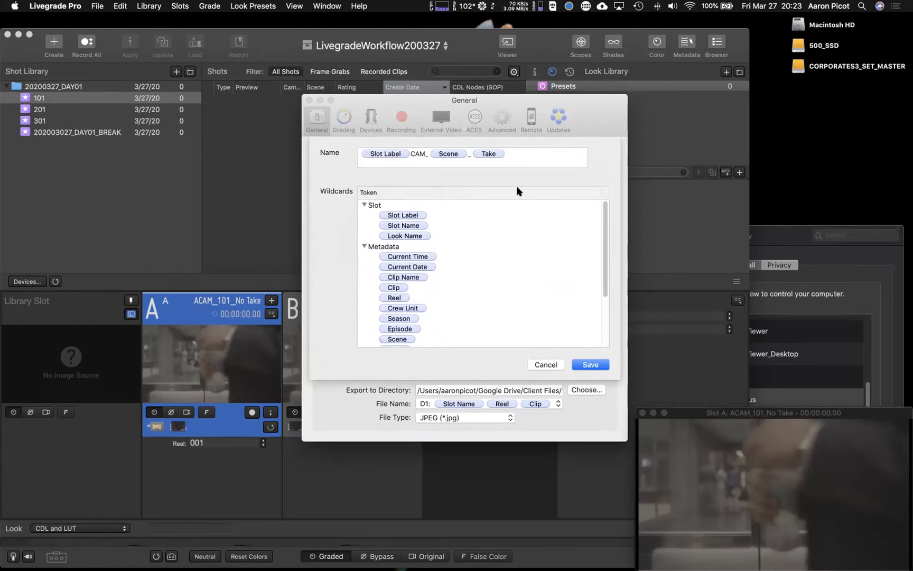
left_click(528, 157)
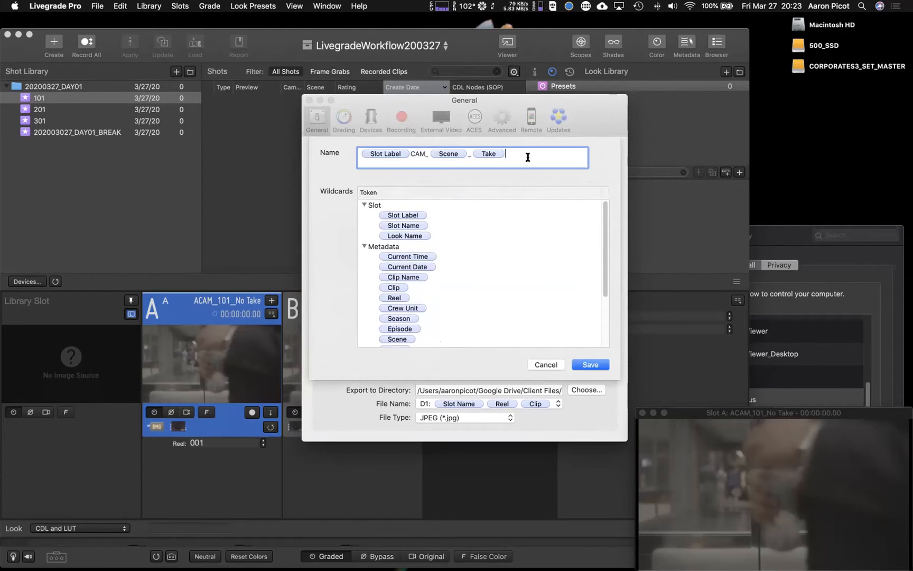
key("super+a")
key("BackSpace")
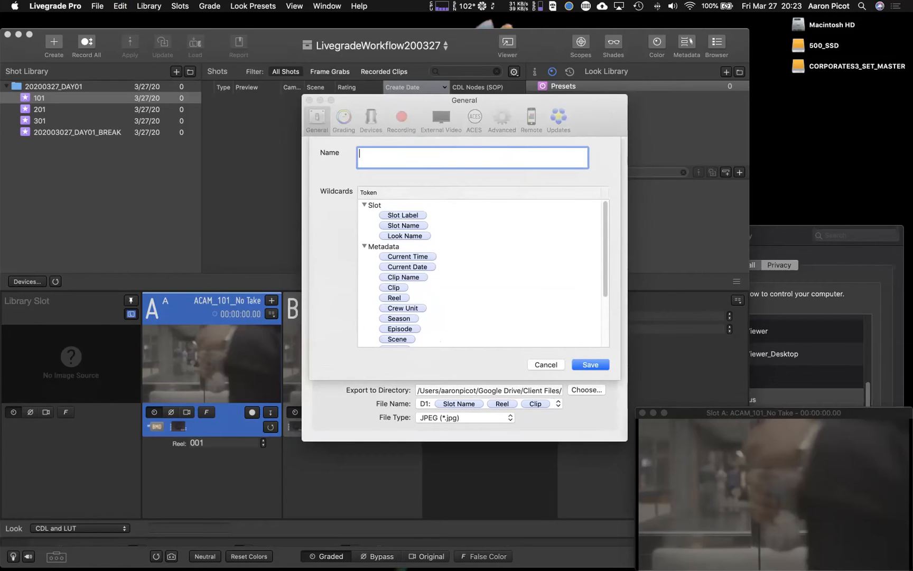
type("episode_scene")
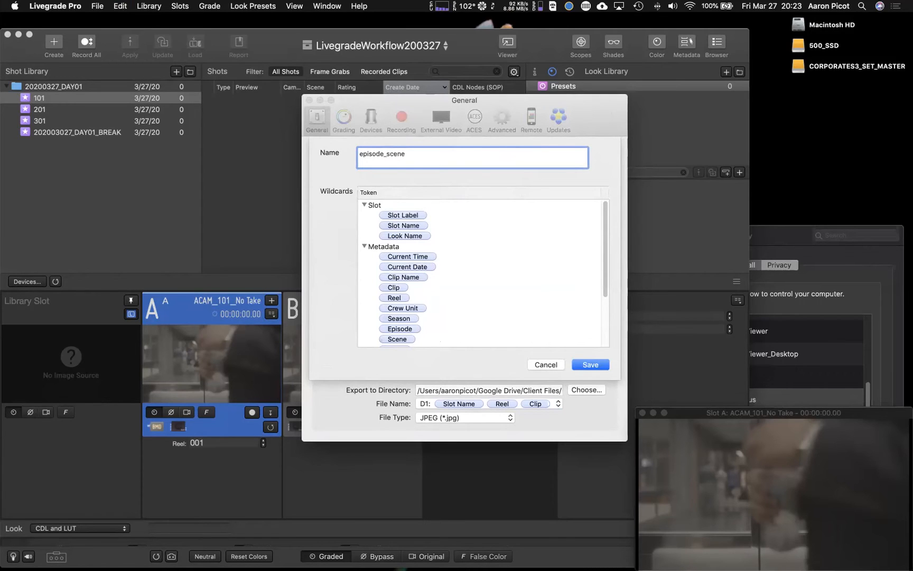
type("_camera")
key("super+a")
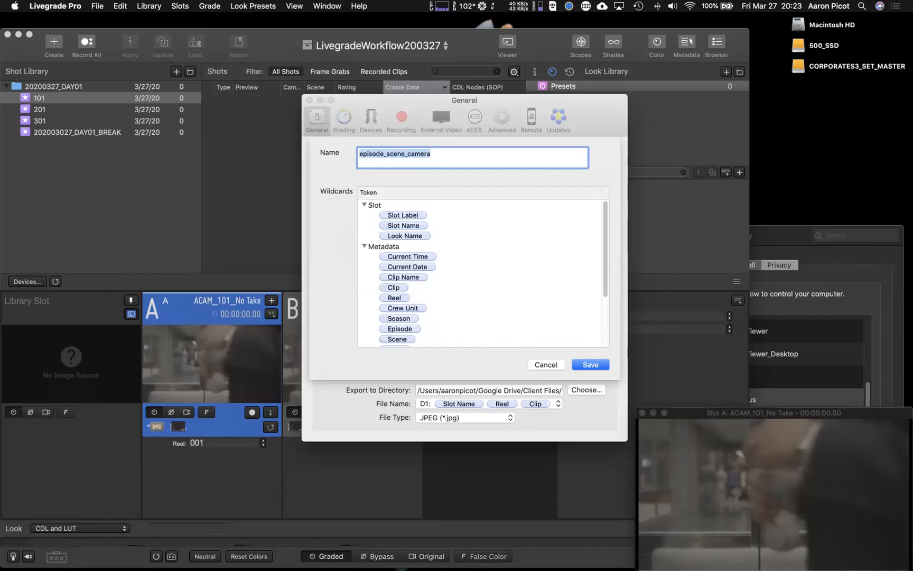
key("BackSpace")
- Begin the clip identifier name with the text EP, the Episode wildcard and an underscore
type("EP")
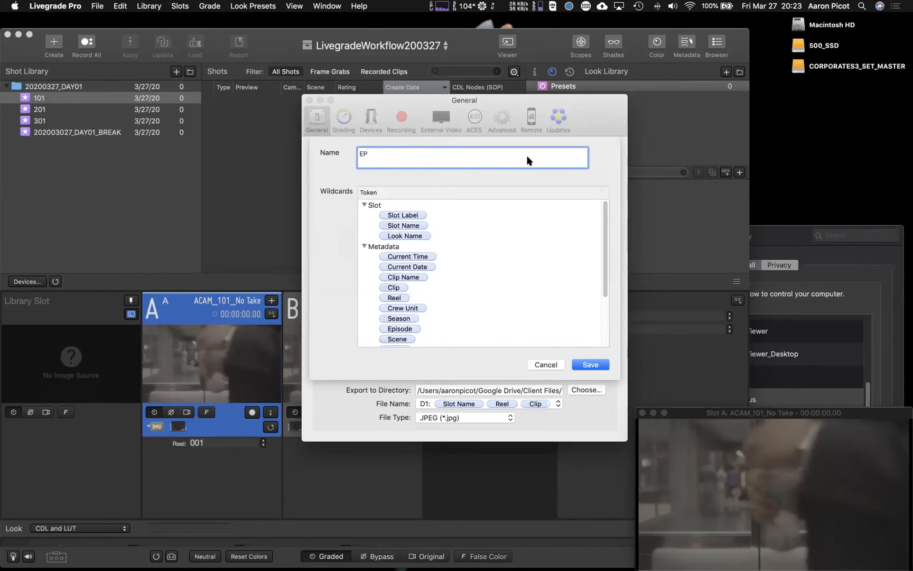
left_click_drag(404, 328, 380, 158)
left_click(428, 153)
type("_")
- Append the text SC, the Scene wildcard and an underscore to the clip identifier name
scroll(442, 261, "down", 3)
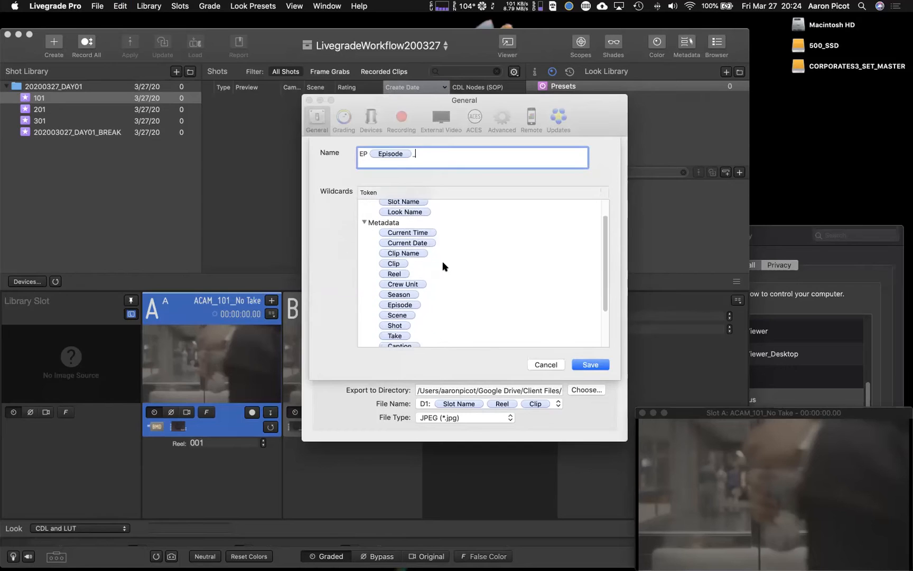
type("SC")
left_click_drag(412, 297, 445, 155)
left_click(477, 155)
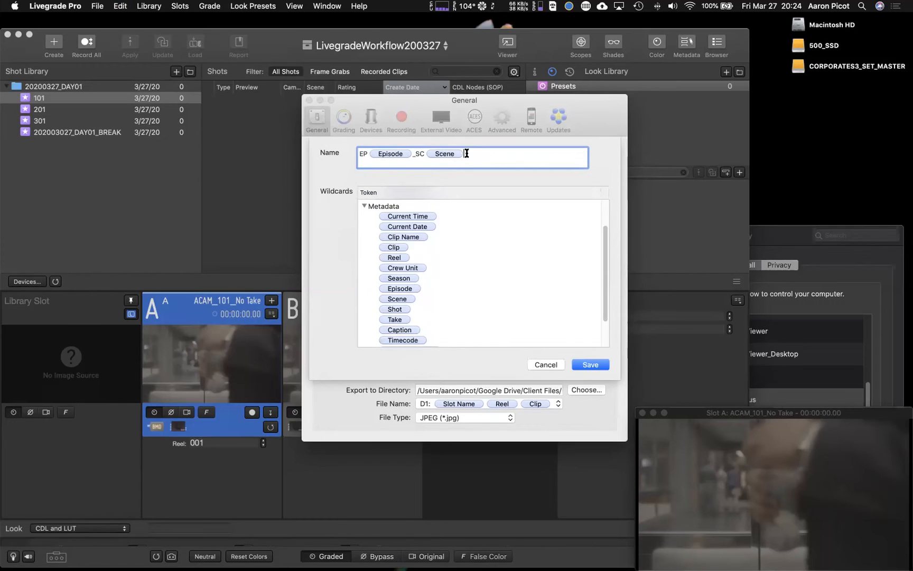
type("_")
- Look through the Slot and Metadata wildcards for one that identifies the camera
scroll(406, 311, "down", 2)
left_click(406, 312)
scroll(422, 310, "down", 2)
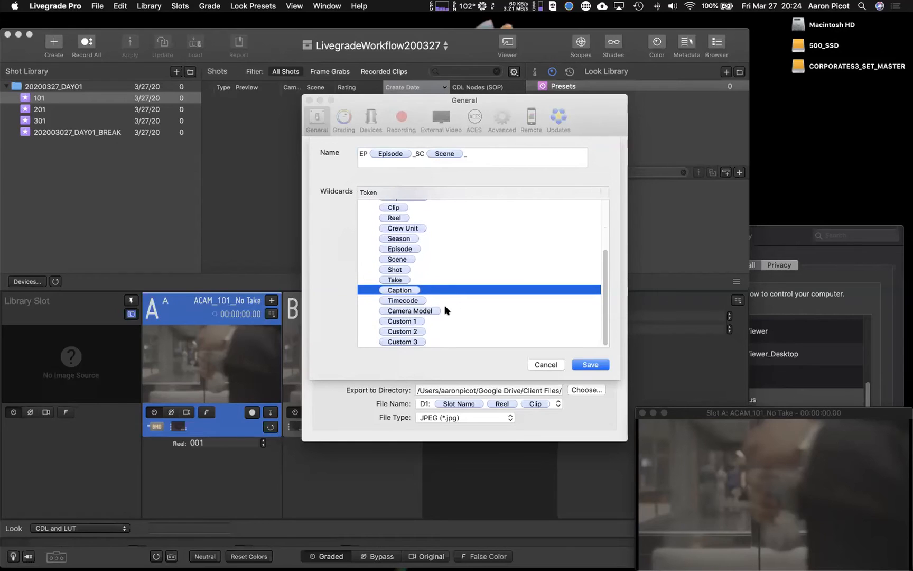
scroll(442, 309, "up", 3)
scroll(441, 306, "up", 4)
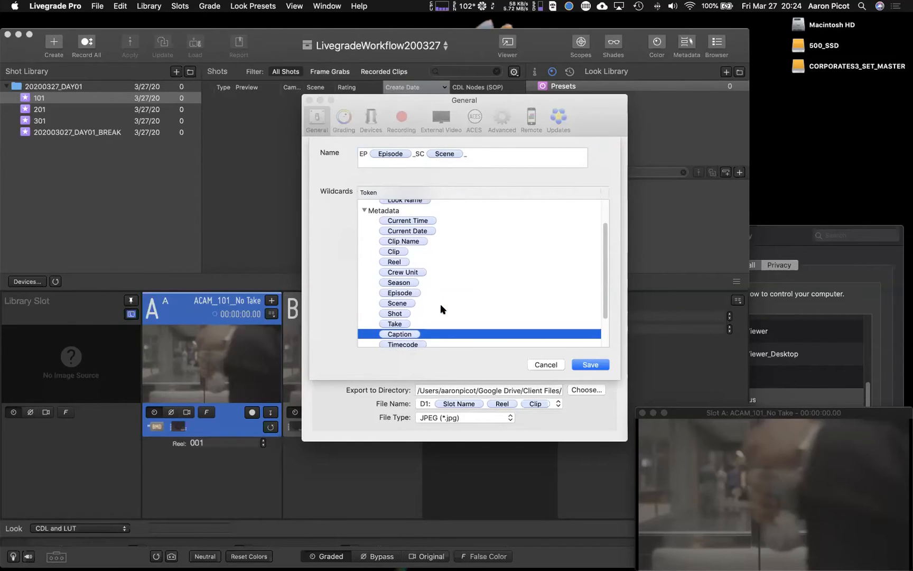
scroll(440, 305, "up", 2)
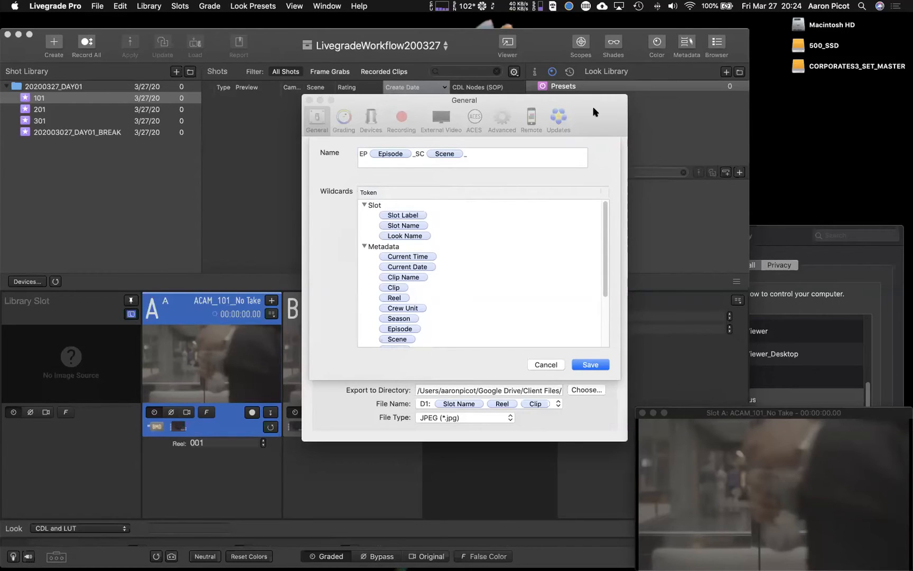
- Move the preferences window around to compare the identifier pattern with the global metadata and camera slots behind it
left_click_drag(586, 105, 489, 110)
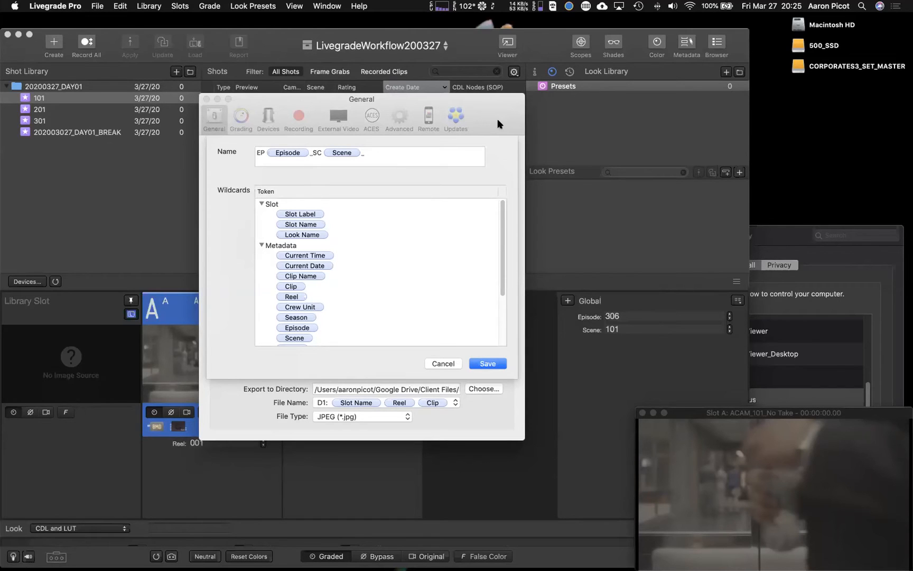
left_click_drag(491, 104, 588, 121)
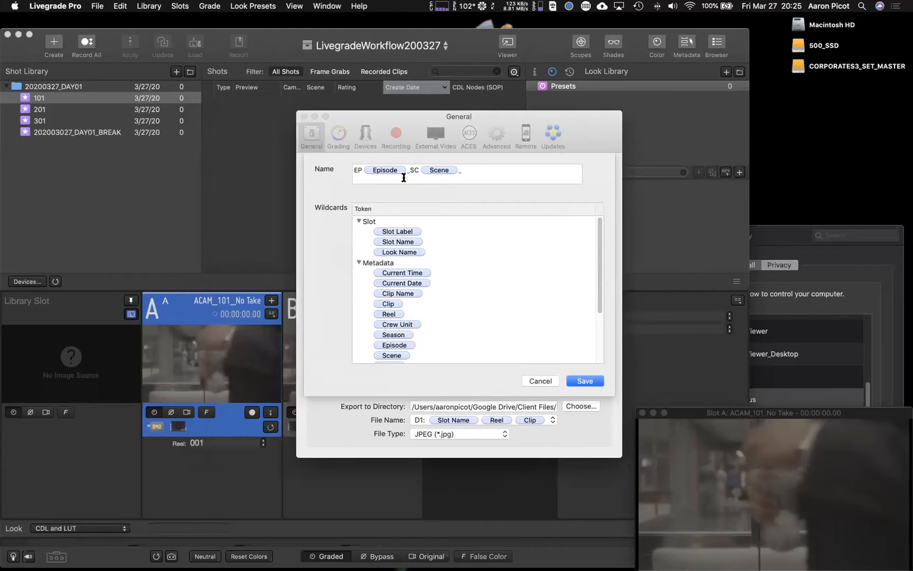
left_click(353, 171)
left_click(412, 169)
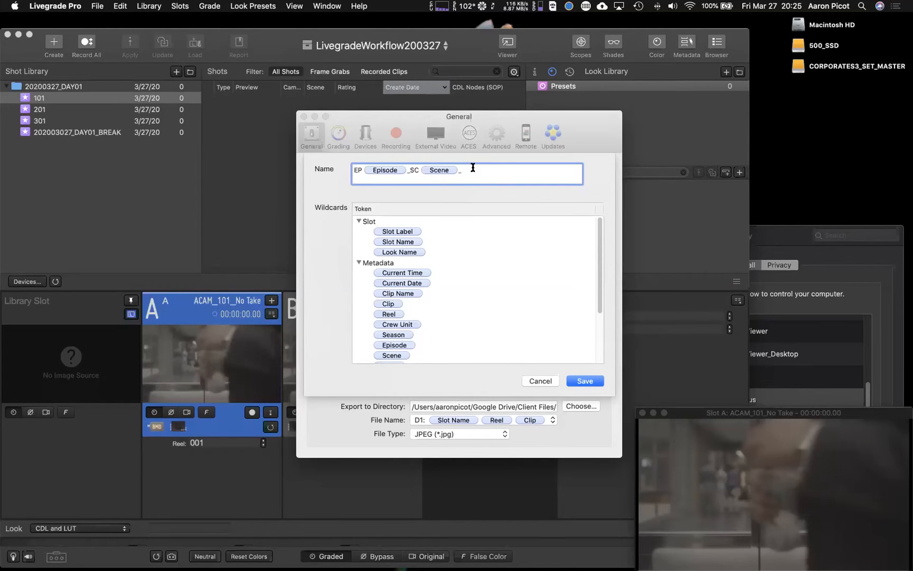
left_click_drag(587, 126, 491, 107)
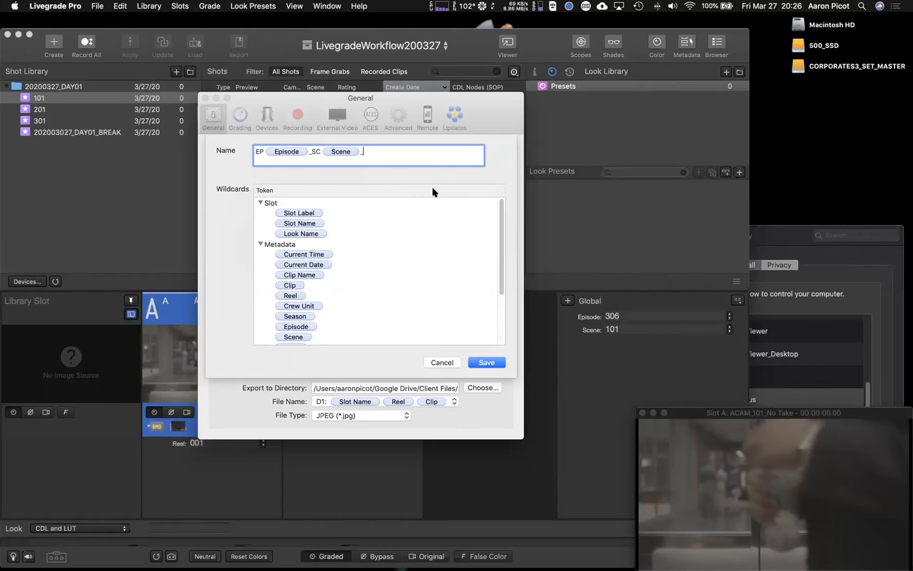
left_click_drag(302, 102, 620, 22)
left_click_drag(541, 15, 526, 16)
left_click_drag(527, 16, 526, 52)
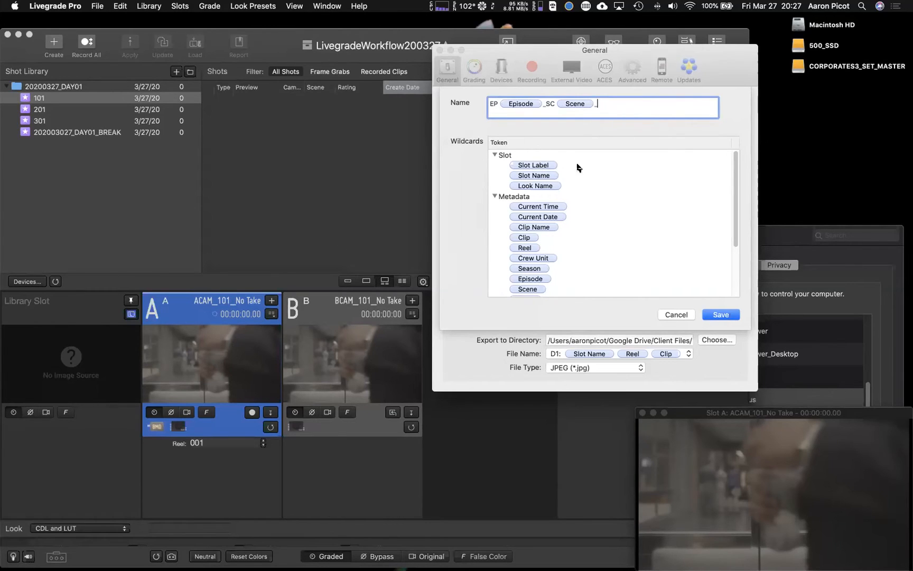
- Review the available wildcards again and check the slot labels and names in the Device Manager
scroll(578, 167, "down", 3)
scroll(578, 167, "down", 1)
scroll(577, 167, "up", 1)
scroll(578, 206, "up", 2)
scroll(576, 209, "up", 1)
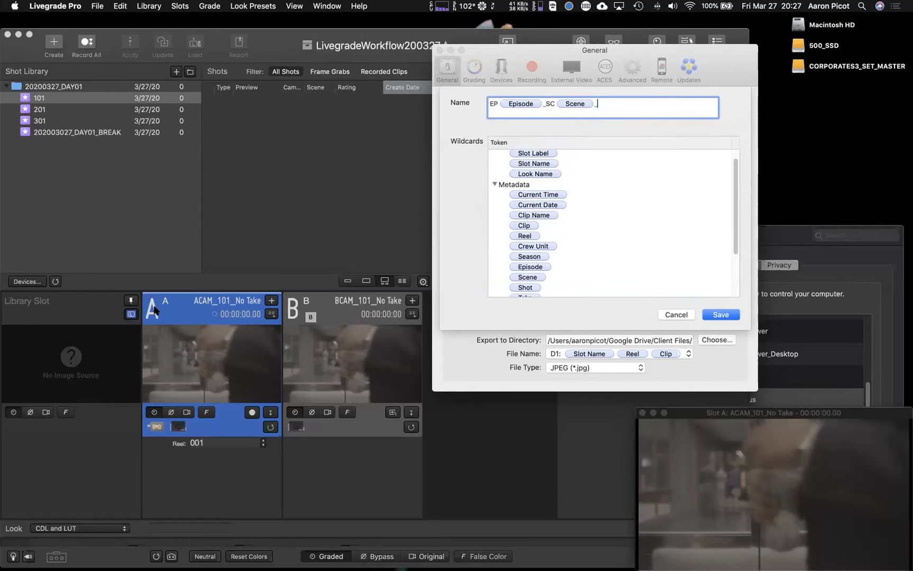
scroll(559, 167, "up", 1)
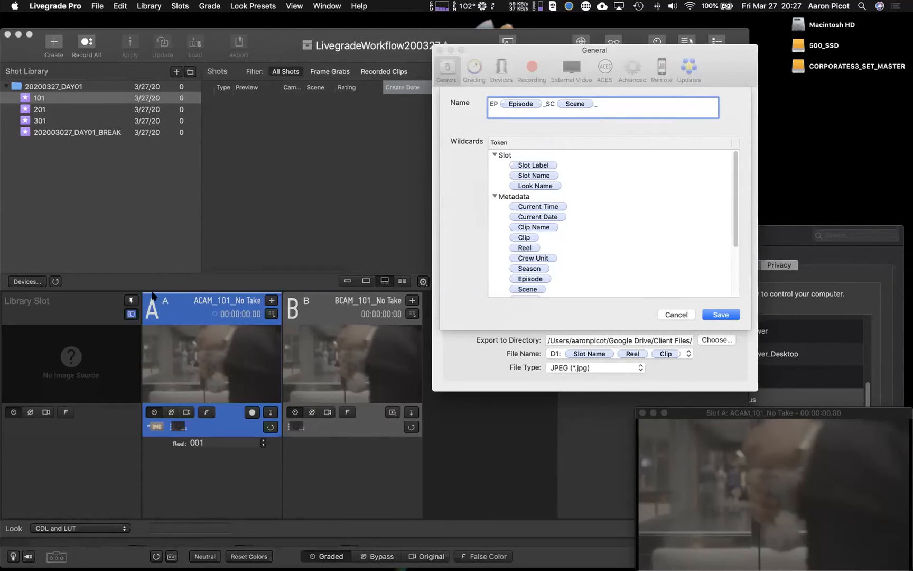
left_click(32, 282)
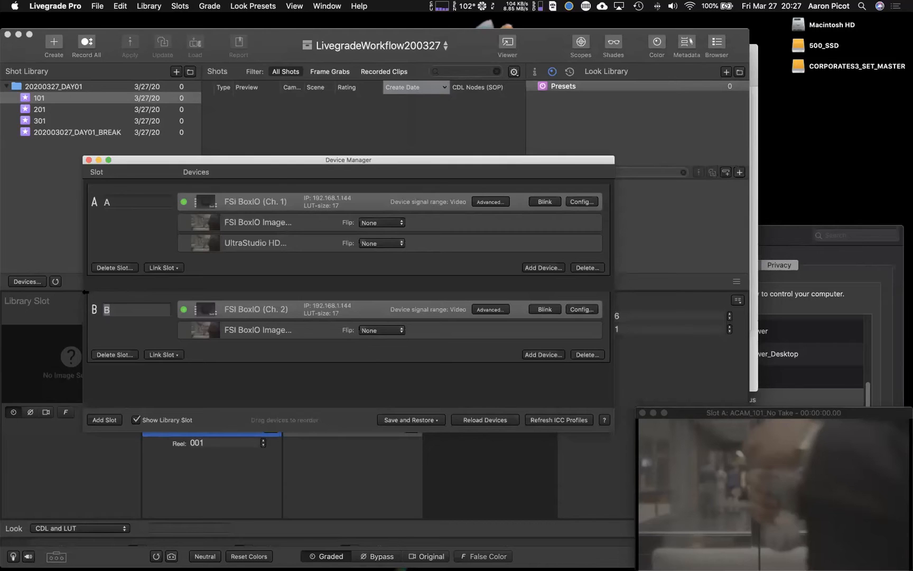
left_click(89, 160)
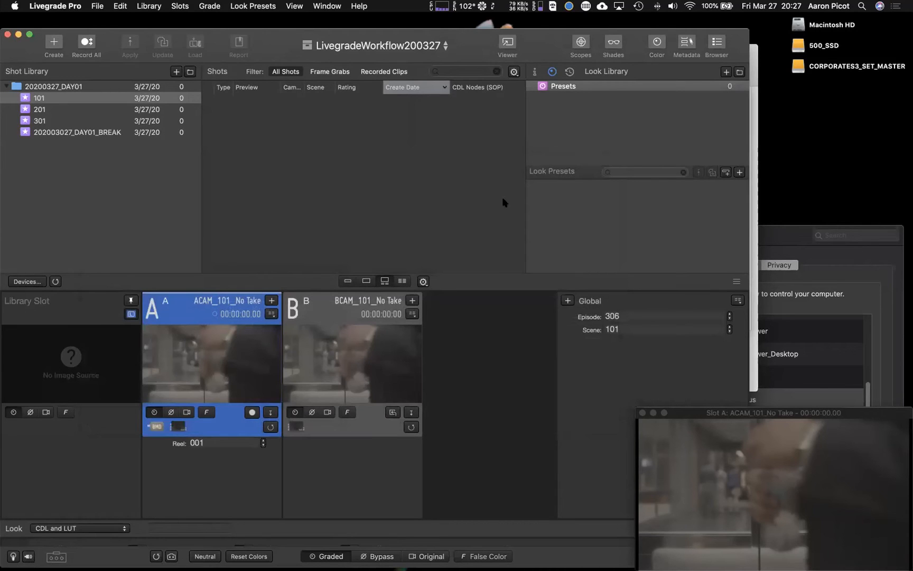
- Return to the identifier editor and append the Slot Label wildcard after the final underscore
left_click(753, 66)
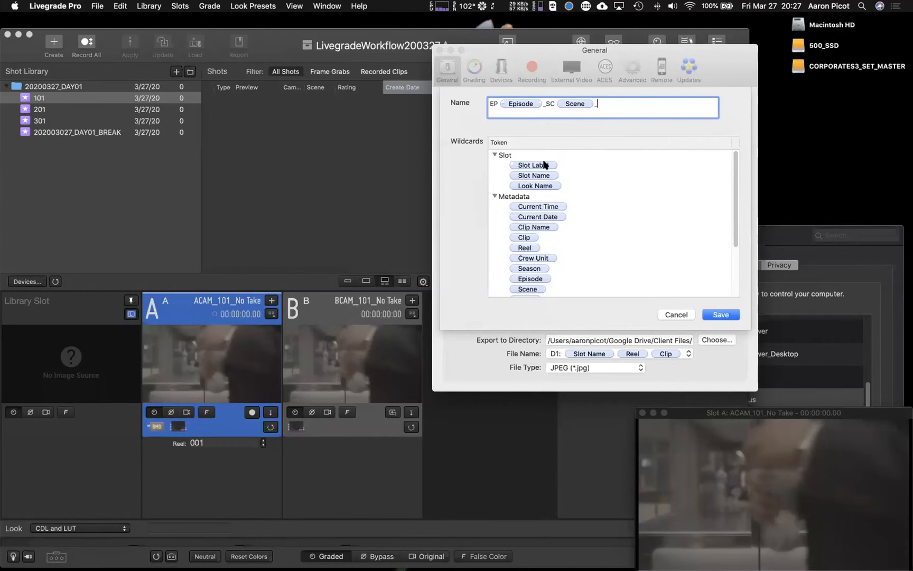
left_click_drag(544, 164, 632, 104)
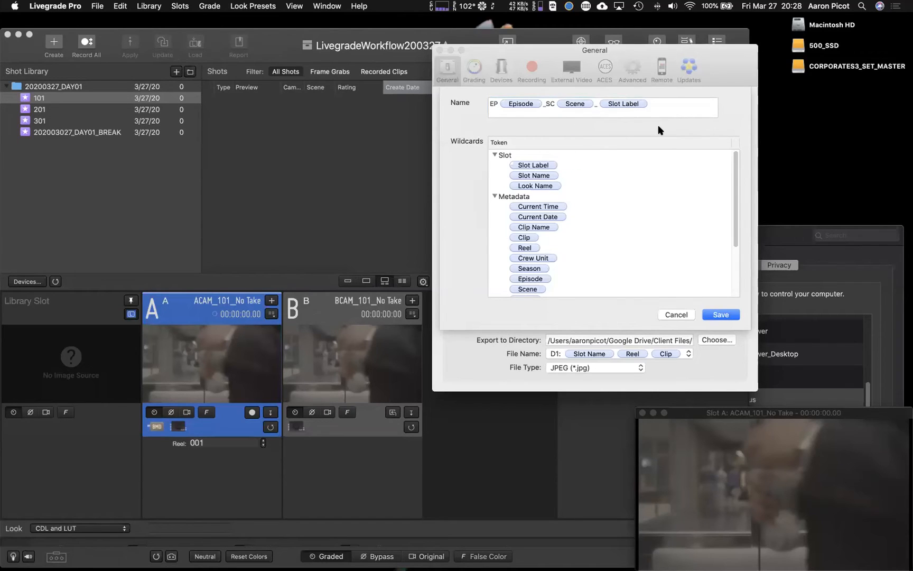
- Append "-CAM" after the Slot Label wildcard, save the custom clip identifier and close the preferences
left_click(671, 107)
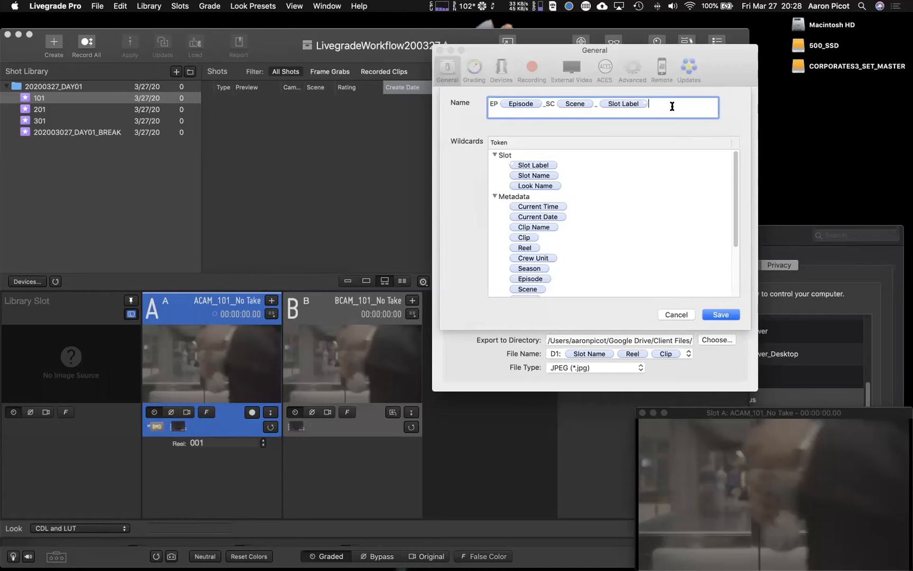
type("-CAM")
scroll(573, 227, "down", 3)
scroll(575, 238, "down", 1)
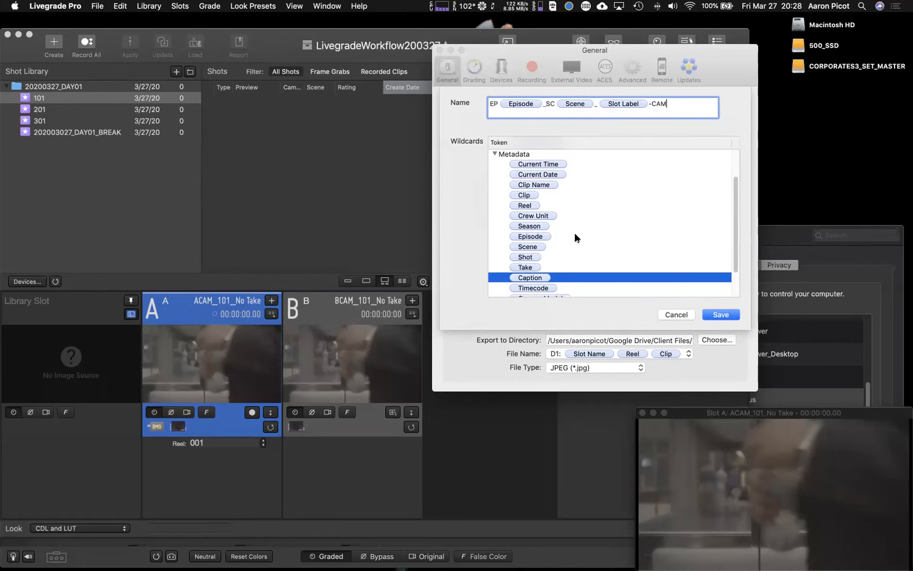
scroll(575, 238, "down", 1)
scroll(575, 233, "up", 5)
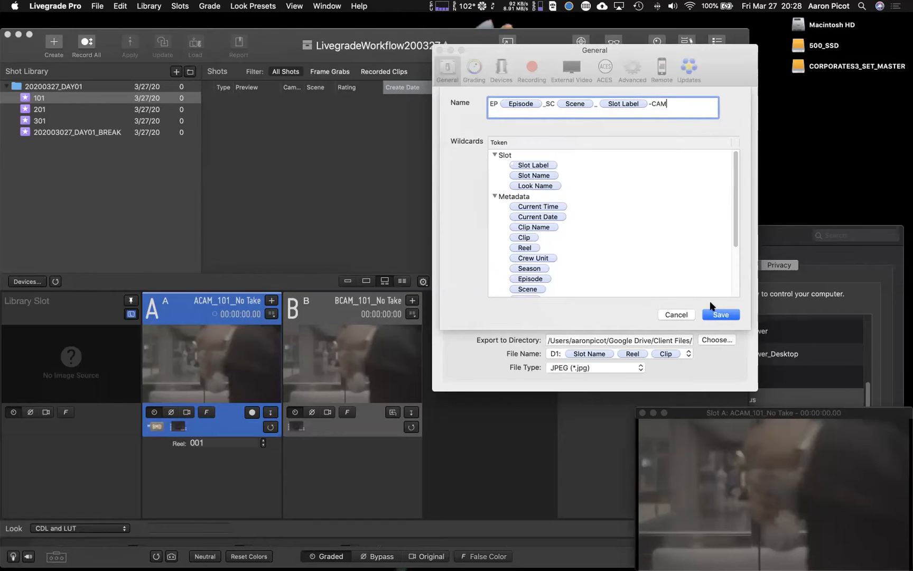
left_click(719, 315)
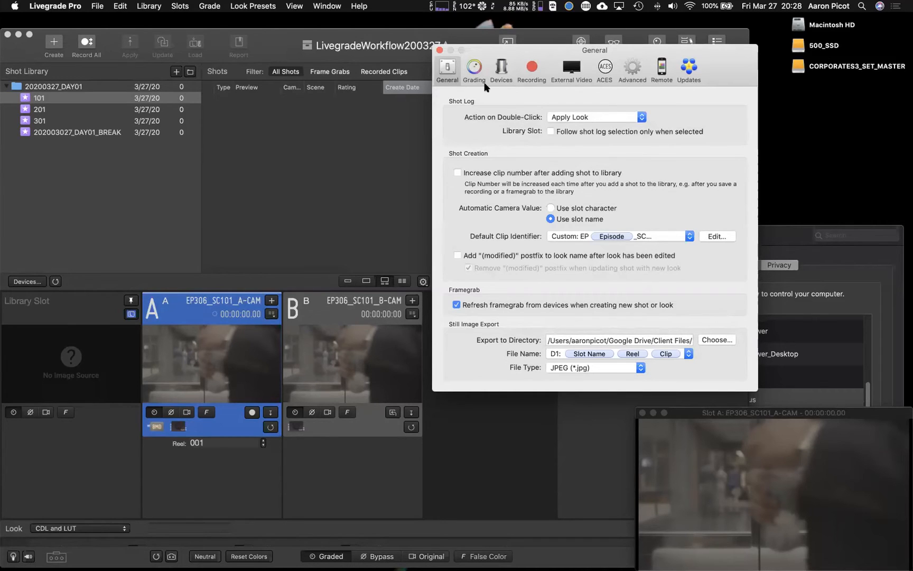
left_click_drag(570, 50, 610, 152)
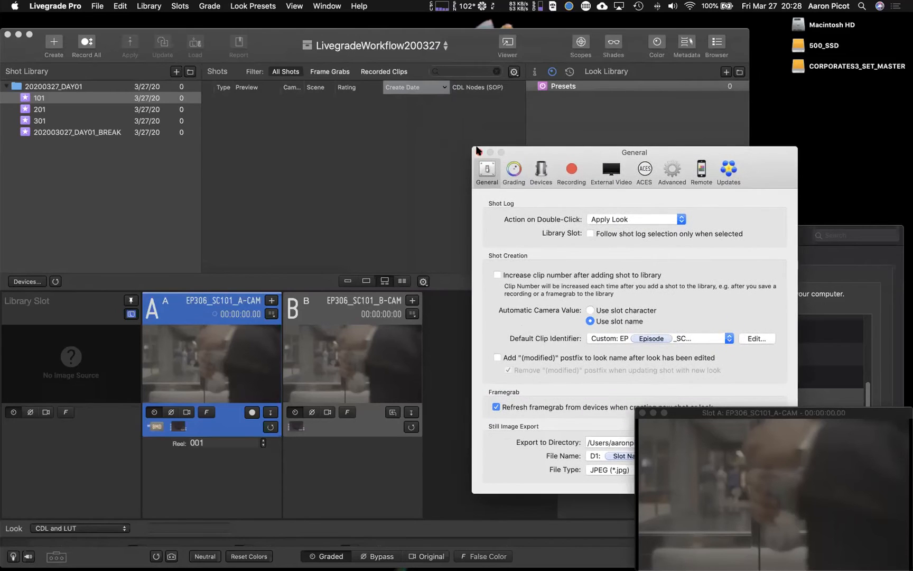
left_click(478, 151)
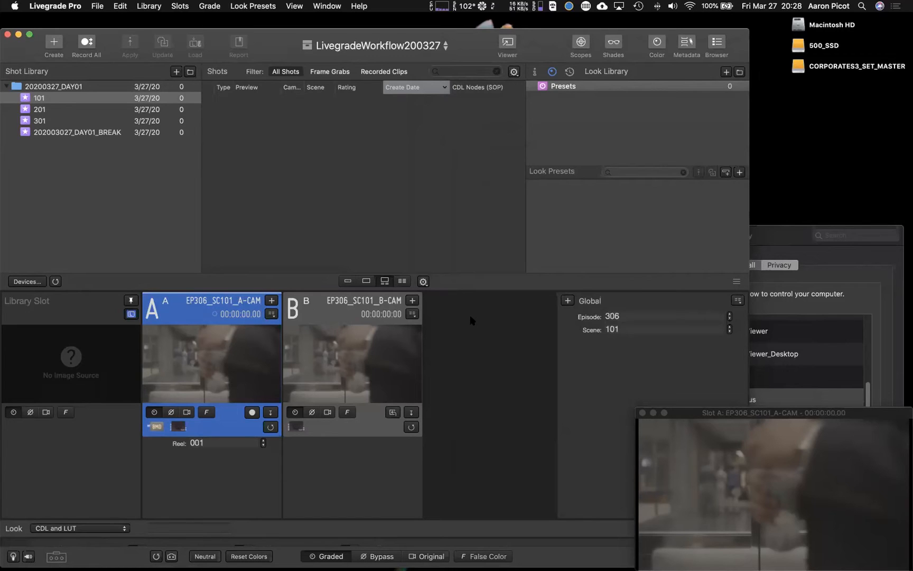
- Rename slot B as BCAMERA in the Device Manager and close it
left_click(27, 281)
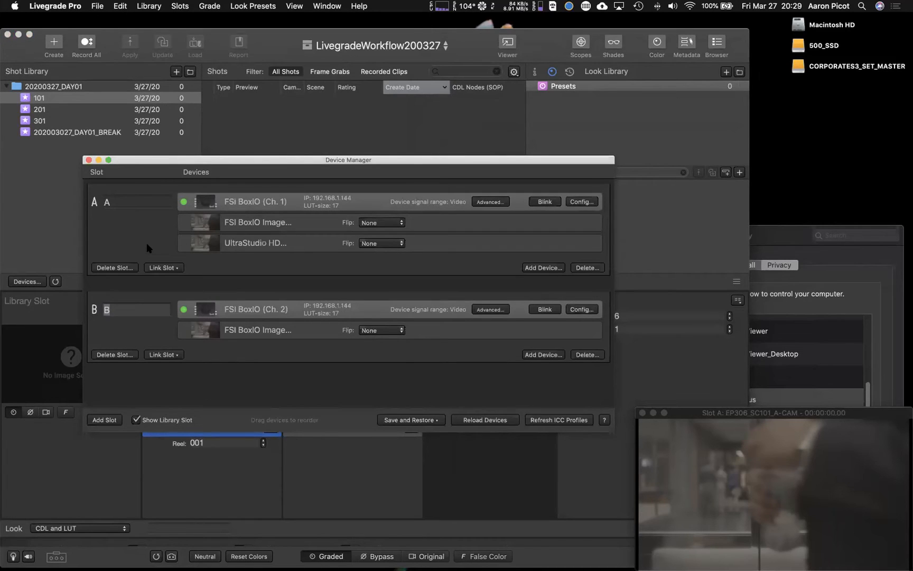
left_click(127, 305)
key("BackSpace")
type("BCAMERA")
key("Return")
left_click(88, 160)
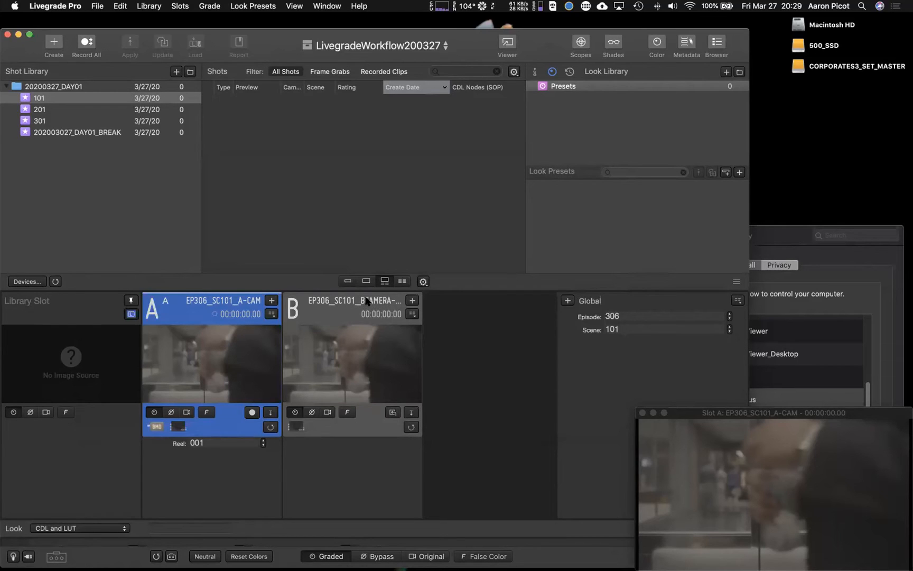
- Restore slot B's name to B in the Device Manager and close it
left_click(29, 282)
type("VB")
key("BackSpace")
key("BackSpace")
type("B")
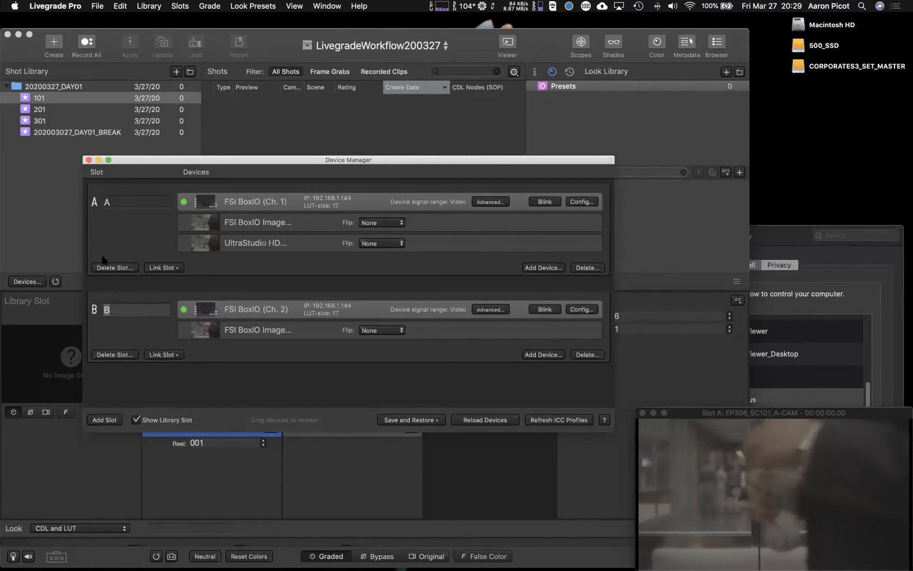
left_click(85, 159)
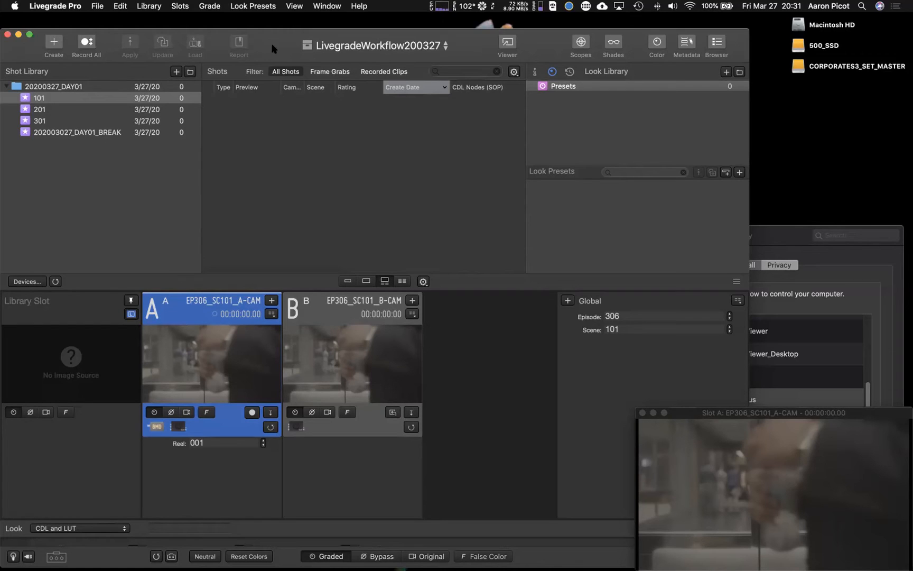
- Show the Reel entry in slot B's metadata and widen the Camera column of the shot list
key("XF86AudioRaiseVolume")
key("XF86AudioRaiseVolume")
left_click(414, 314)
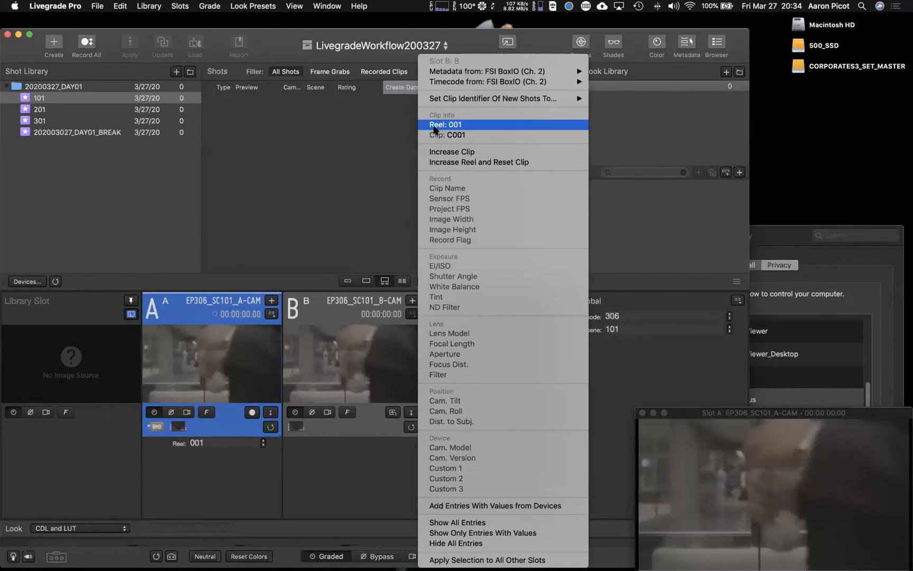
left_click(438, 125)
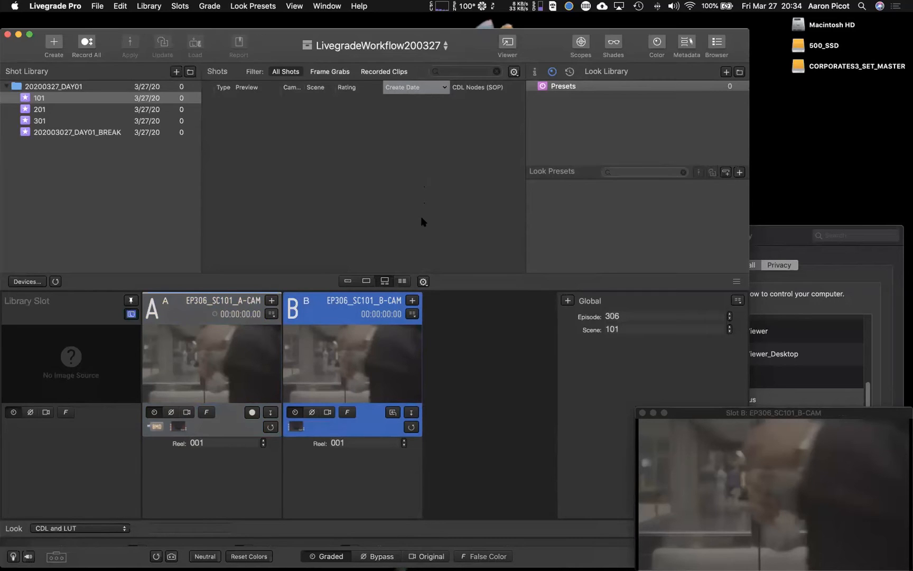
left_click_drag(302, 88, 314, 87)
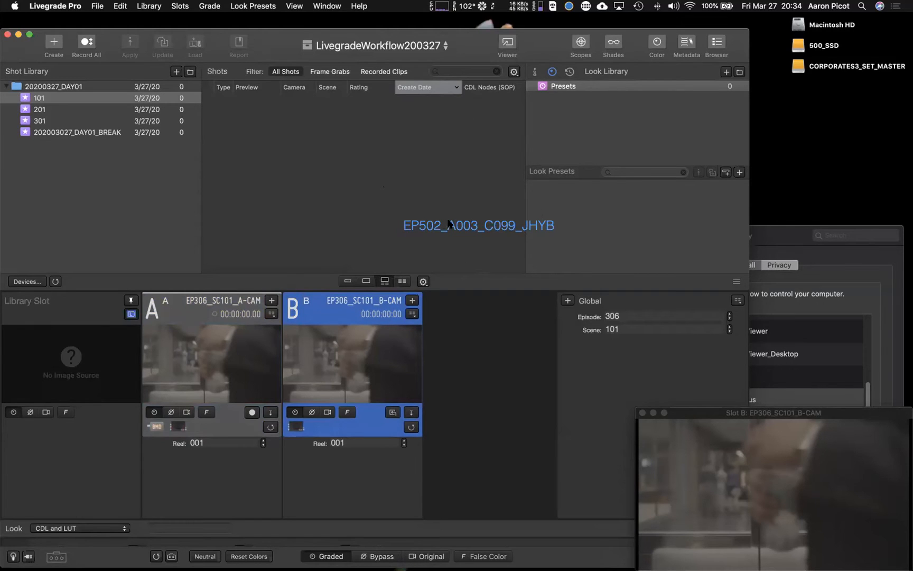
left_click(213, 308)
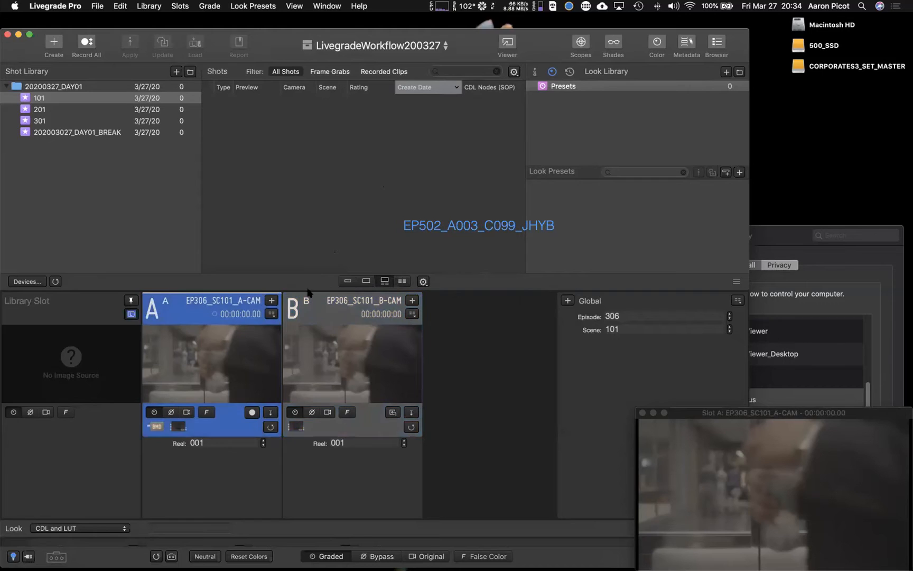
left_click(359, 301)
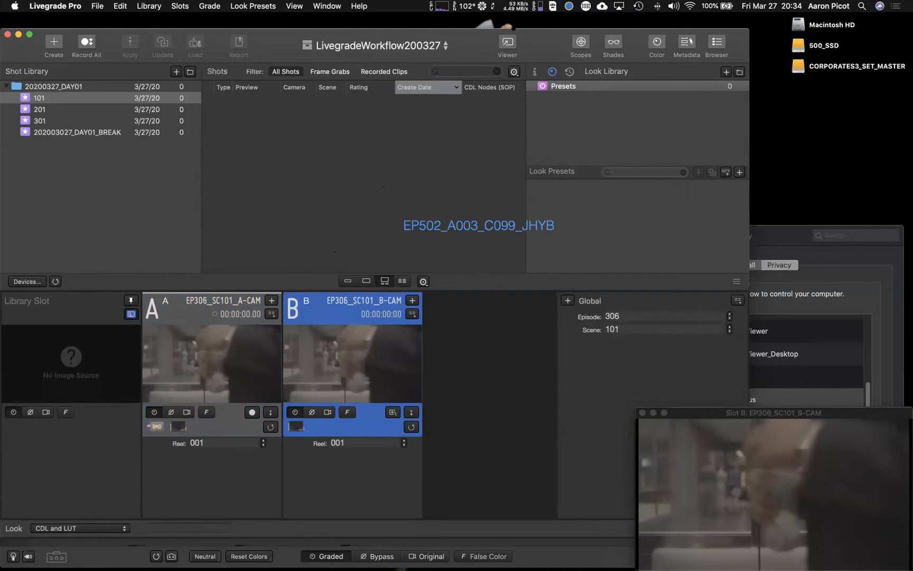
right_click(585, 79)
left_click(596, 98)
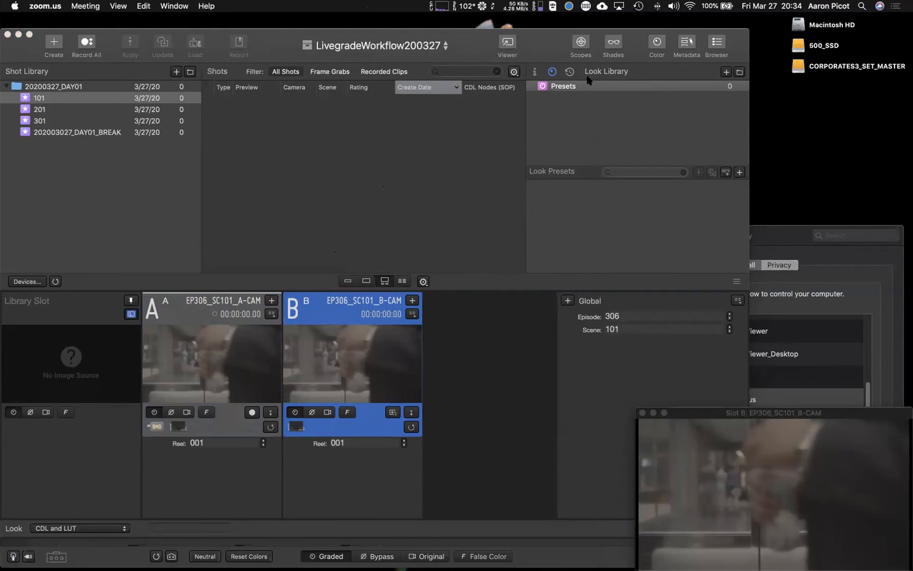
left_click(276, 74)
left_click(356, 103)
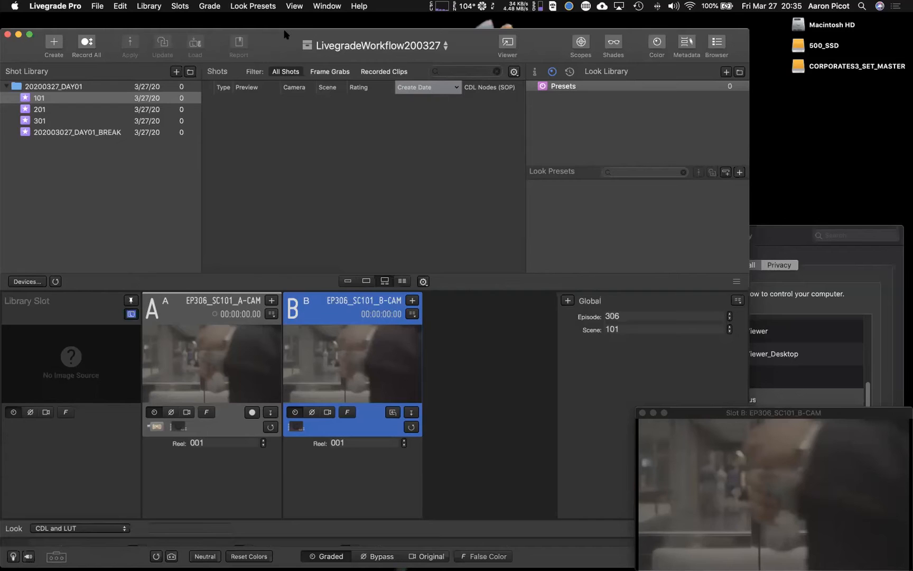
left_click(607, 105)
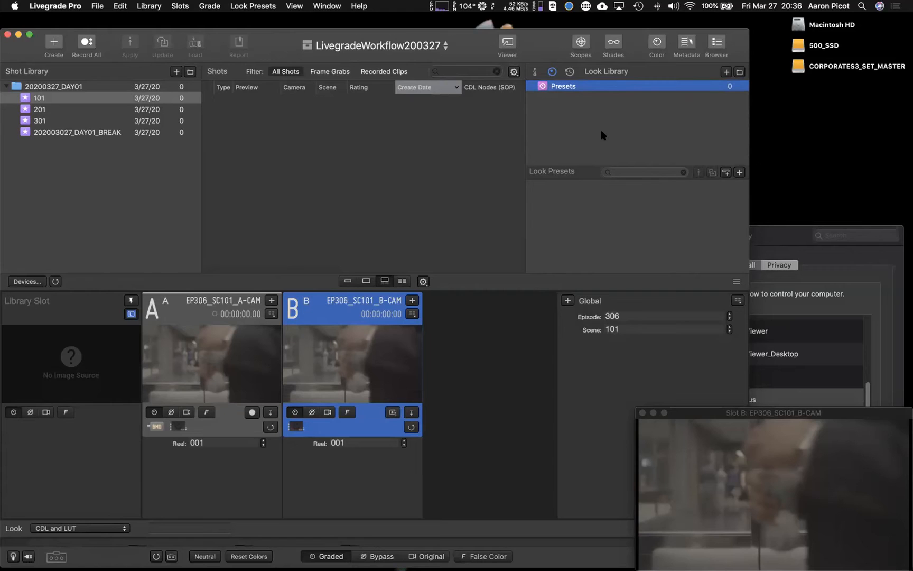
- Close the privacy settings window in the background and make slot A the active slot
left_click(776, 230)
left_click(551, 235)
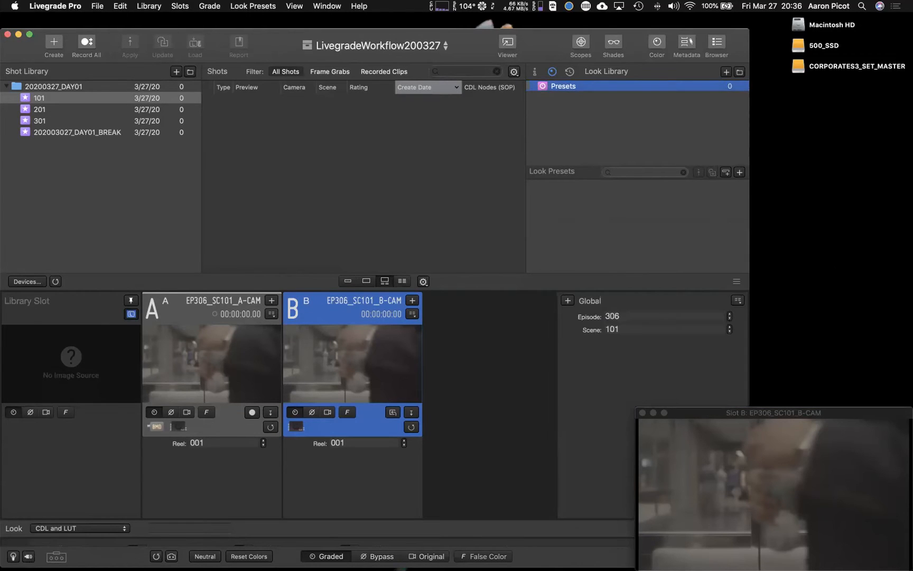
mouse_move(791, 467)
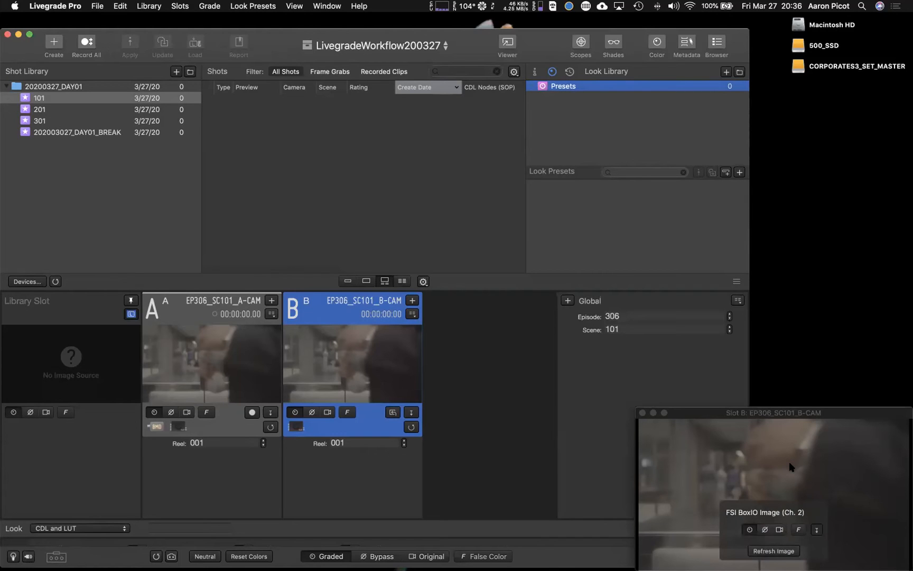
left_click(230, 317)
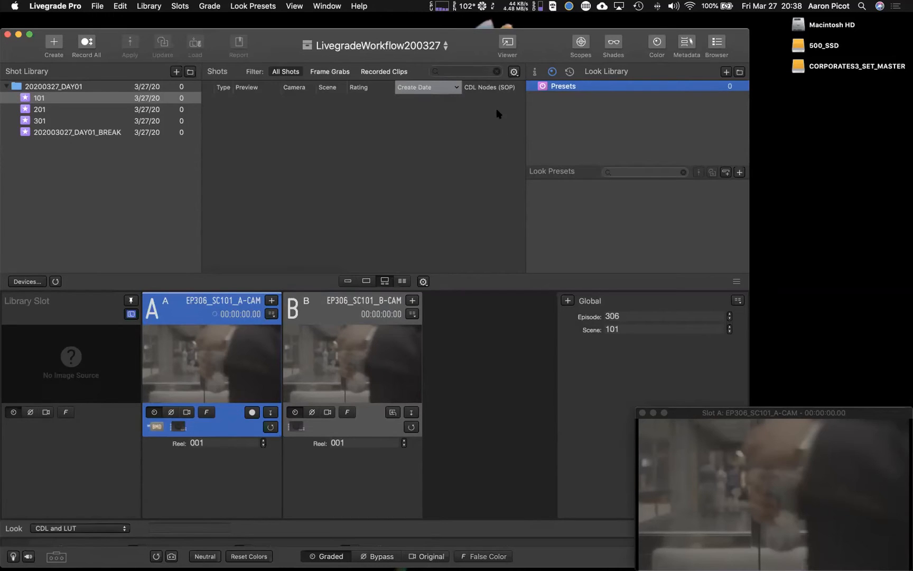
left_click(327, 187)
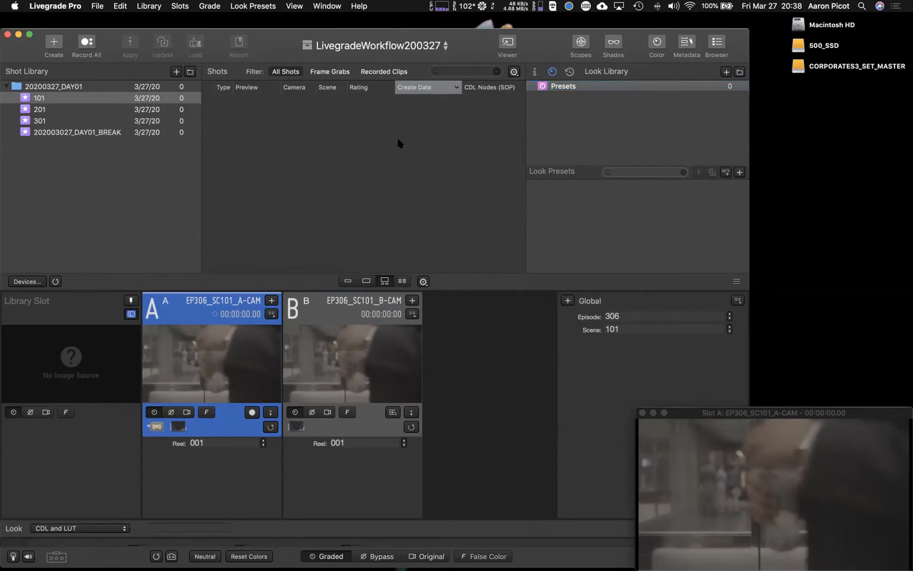
left_click(431, 6)
left_click(422, 5)
left_click(802, 274)
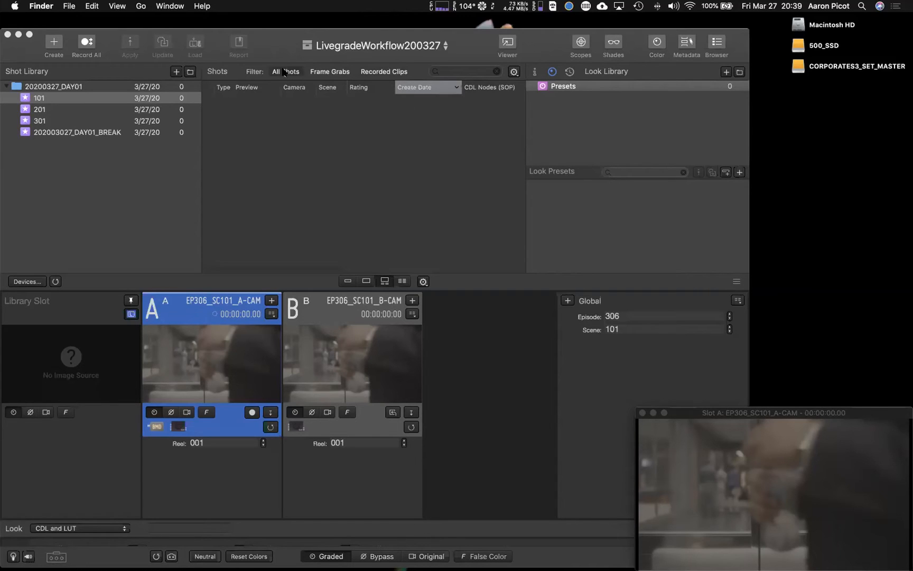
left_click(358, 187)
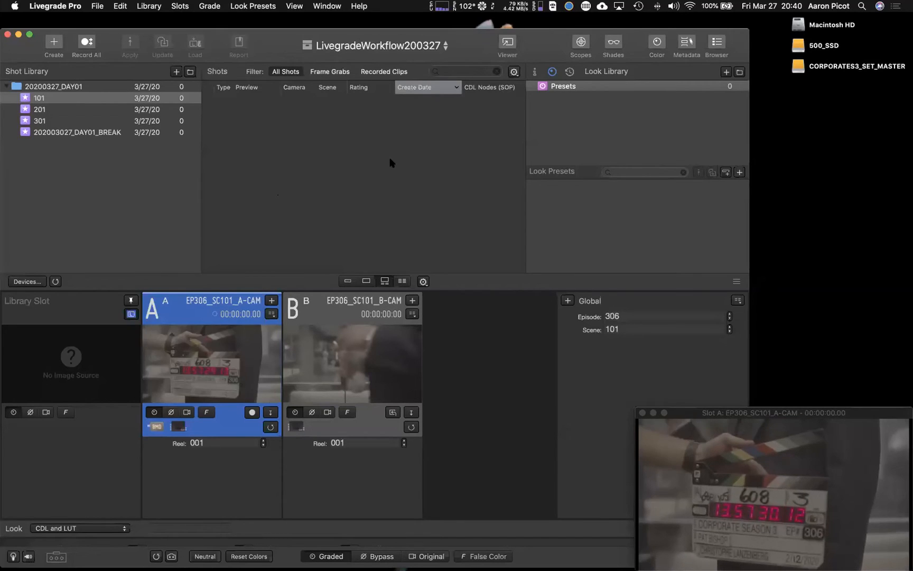
- Check slot A's live image in the viewer and the devices assigned to both slots in the Device Manager
mouse_move(743, 468)
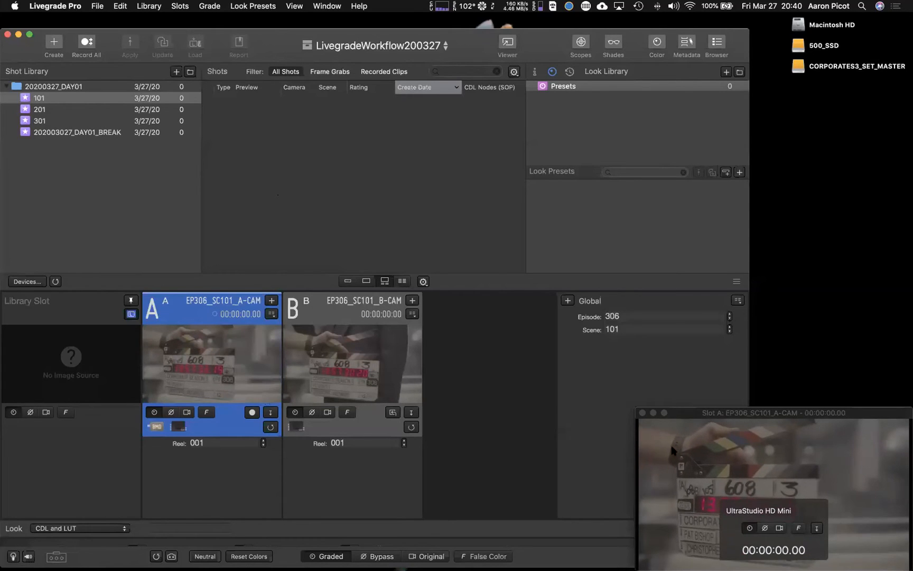
mouse_move(708, 465)
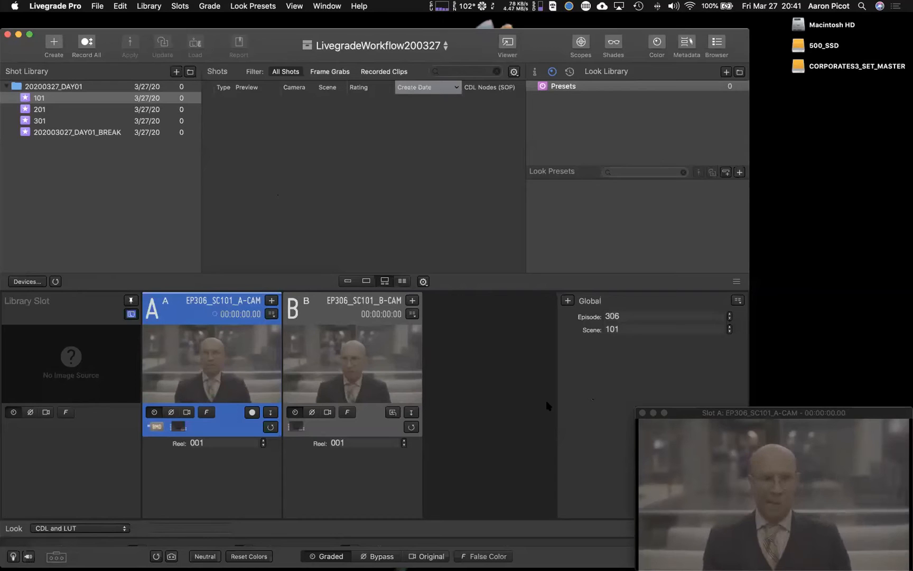
left_click(28, 282)
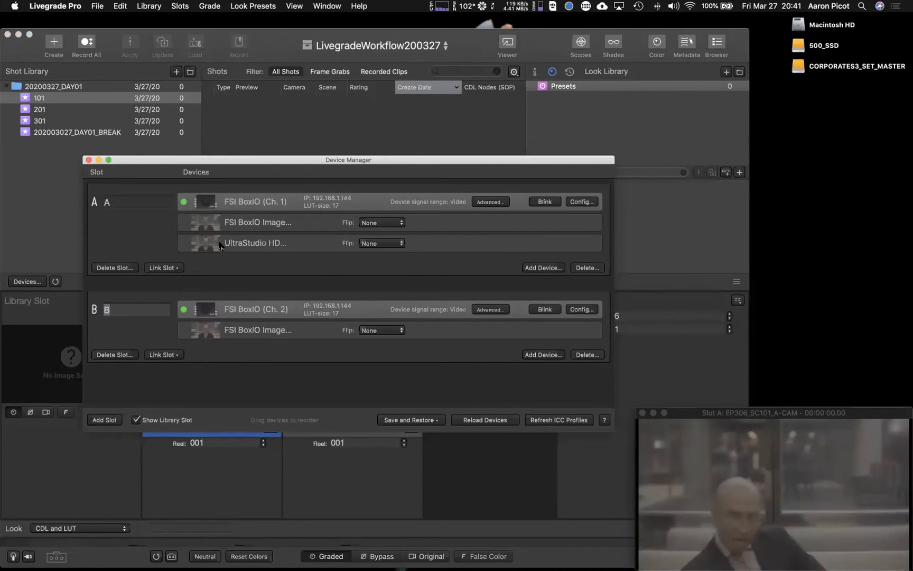
left_click(88, 160)
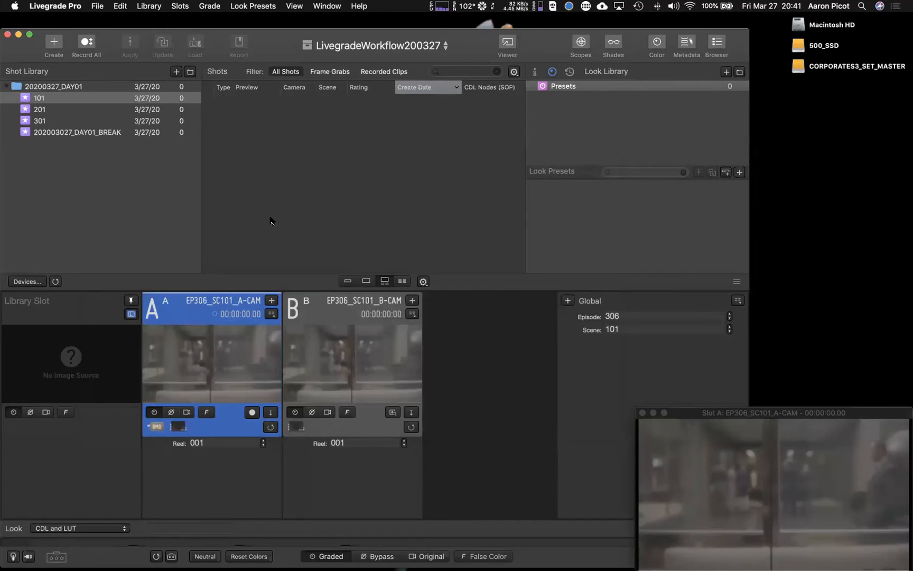
- Show slot A's grading controls and load the RED IPP2 preset LUT Log3G10 → Rec.709/Bt.1886 (Medium Contrast, Rolloff 3 - Soft), v1.13
key("super+1")
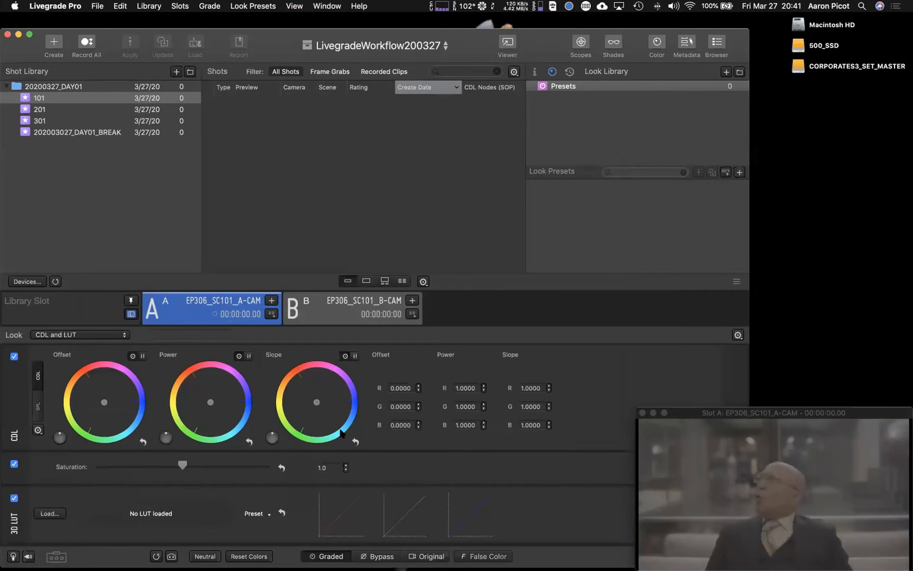
left_click_drag(674, 413, 572, 405)
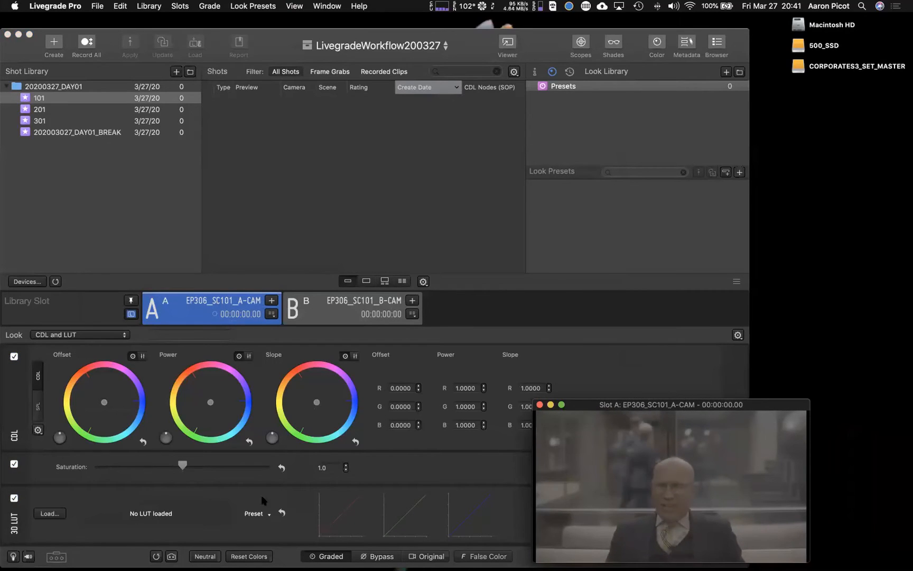
left_click(256, 512)
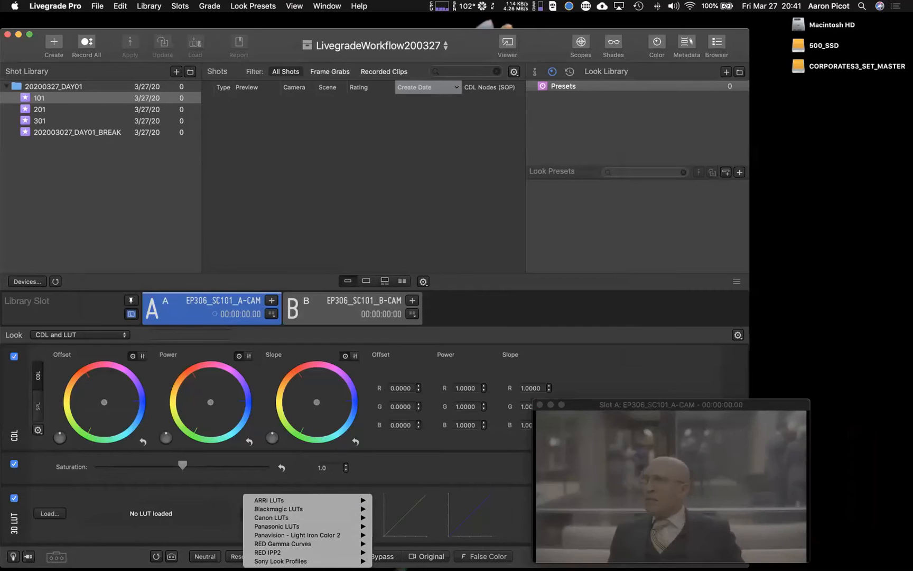
mouse_move(317, 553)
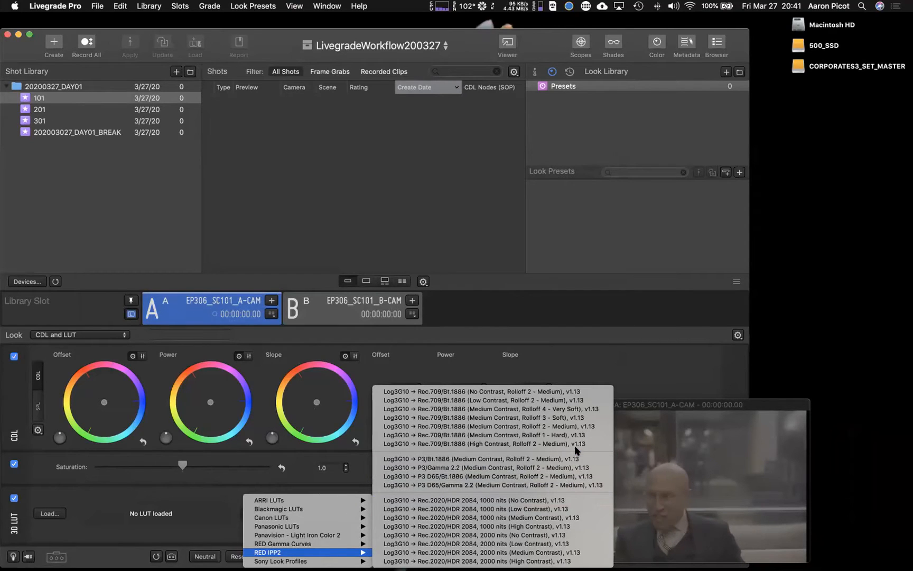
left_click(550, 417)
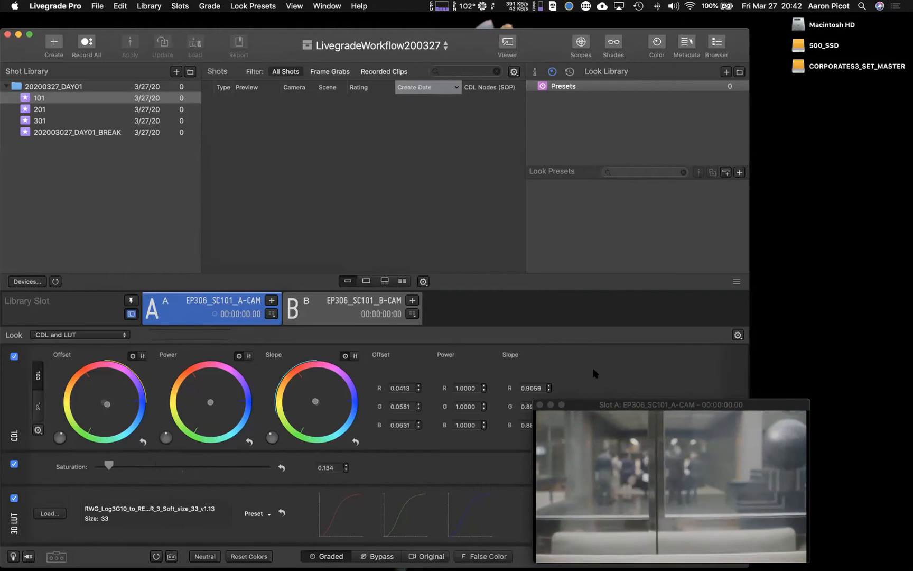
- Enlarge the slot A viewer window for a bigger view of the graded image
left_click(535, 402)
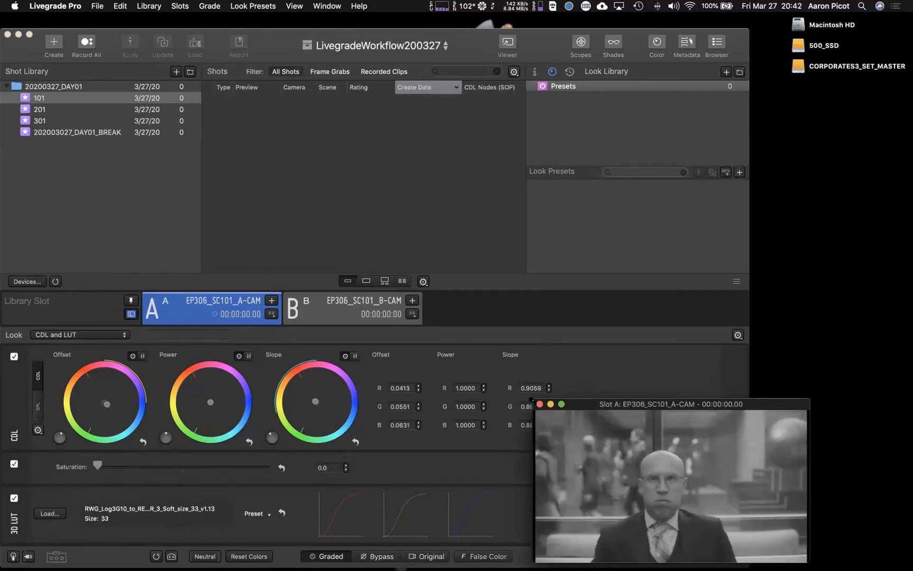
left_click_drag(531, 400, 485, 310)
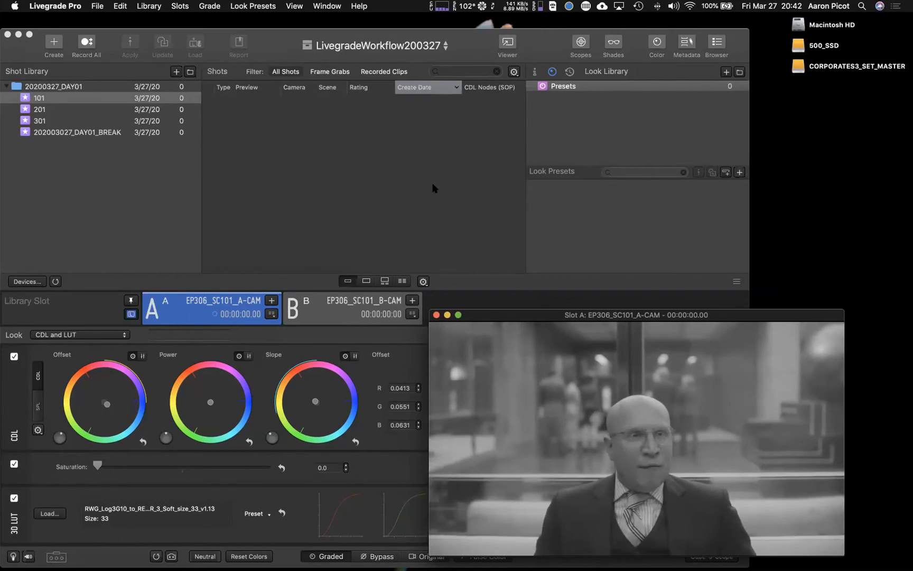
- Grab eight still frames of slot A's live image into bin 101 and start recording slot A
key("super+s")
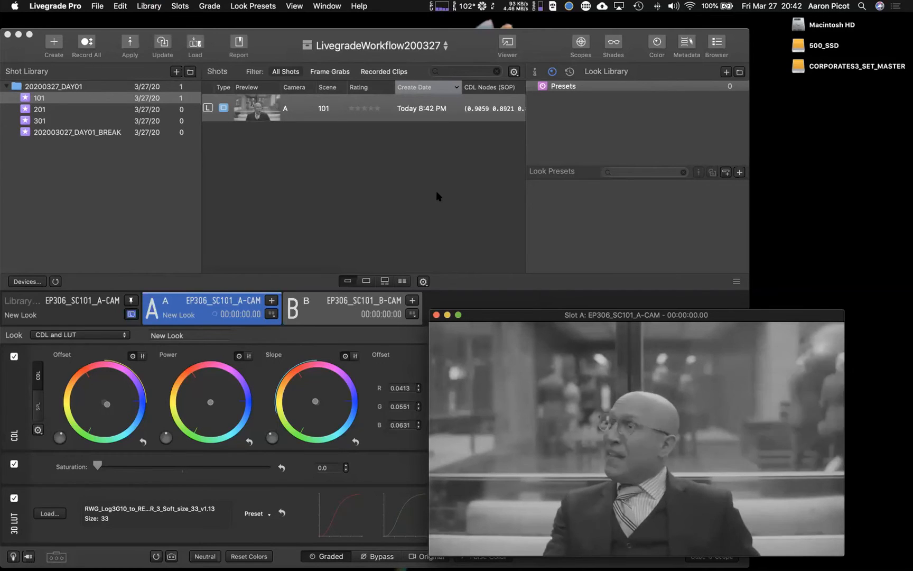
key("super+s")
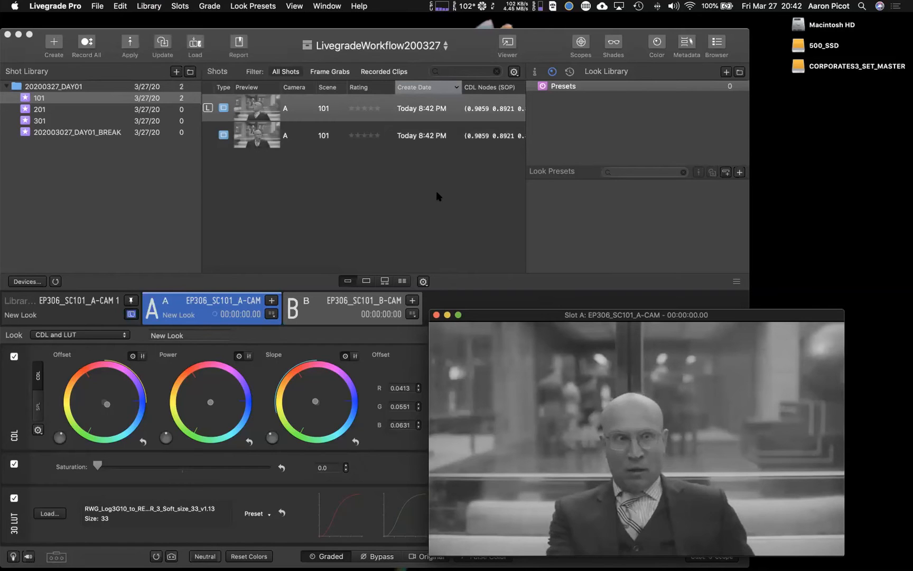
key("super+s")
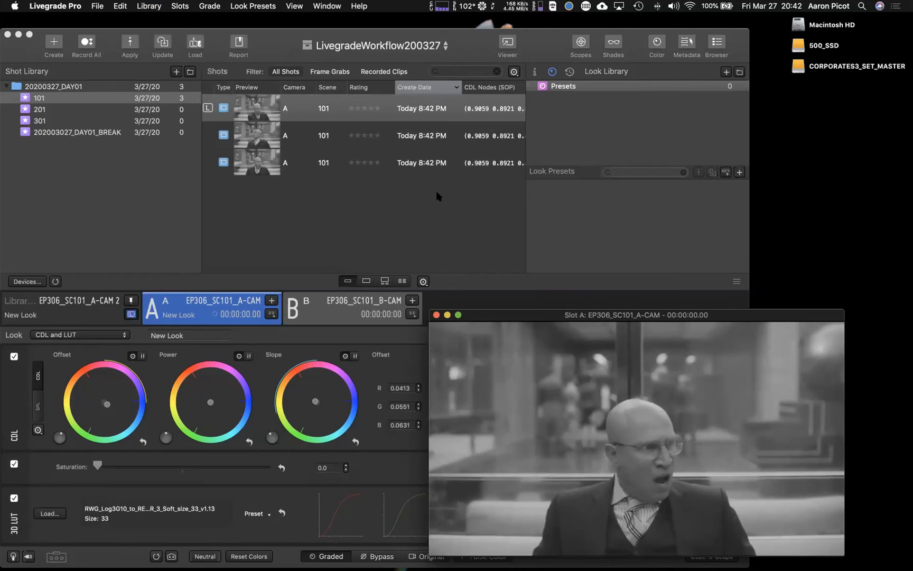
key("super+s")
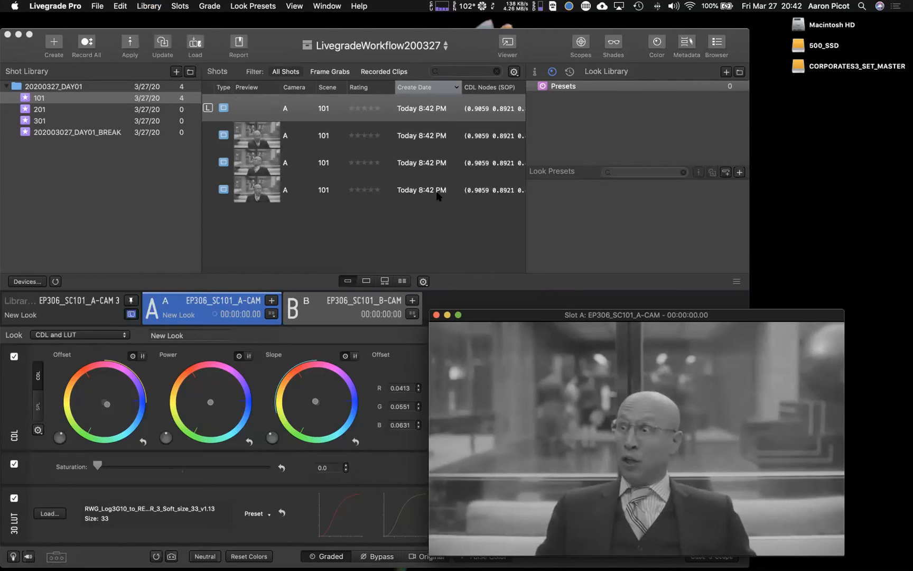
key("super+s")
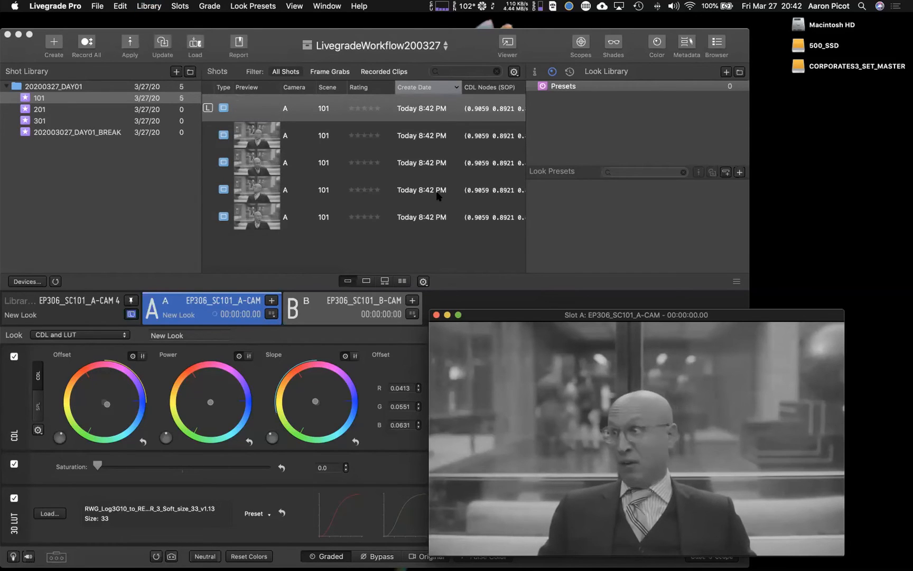
key("super+s")
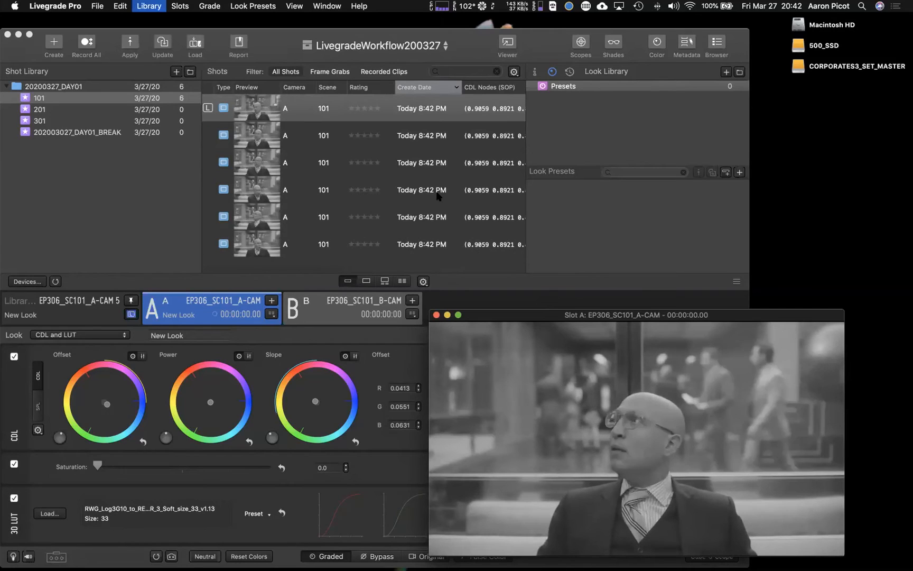
key("super+s")
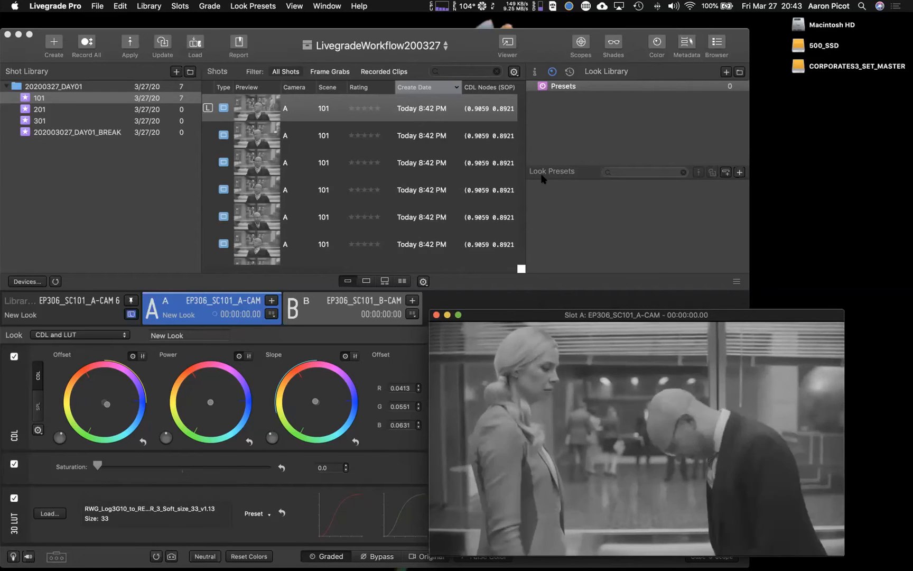
left_click(288, 49)
key("super+s")
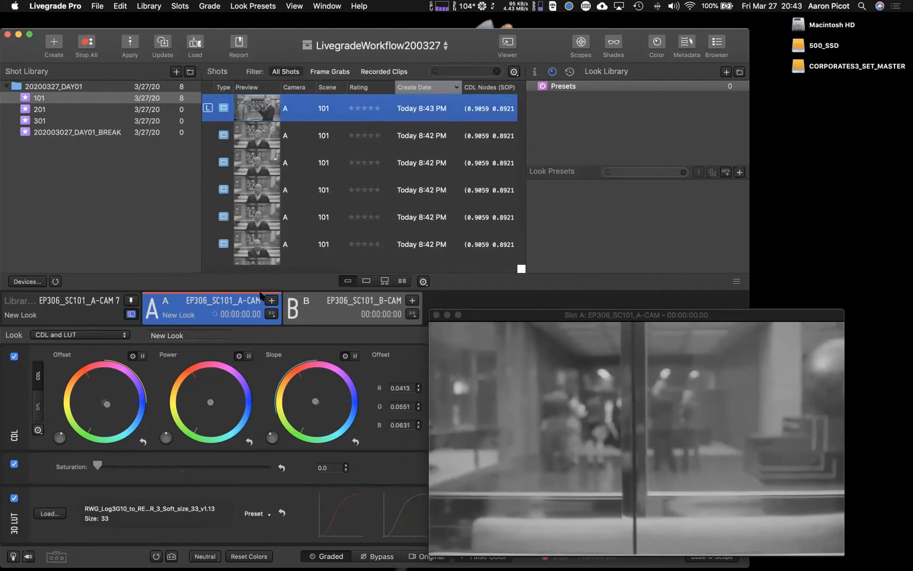
- Make slot B the active slot and grab three still frames of its image into bin 101
left_click(338, 314)
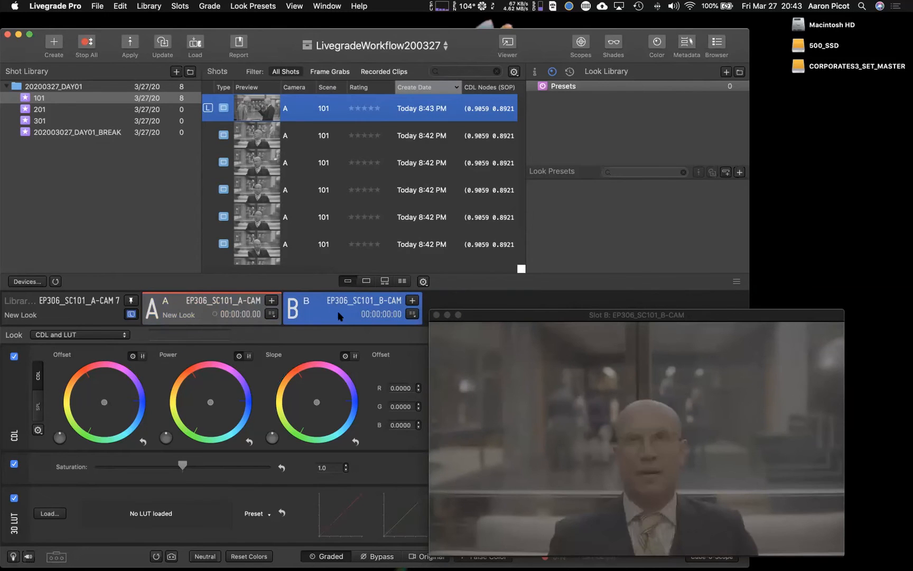
left_click(34, 280)
left_click(89, 159)
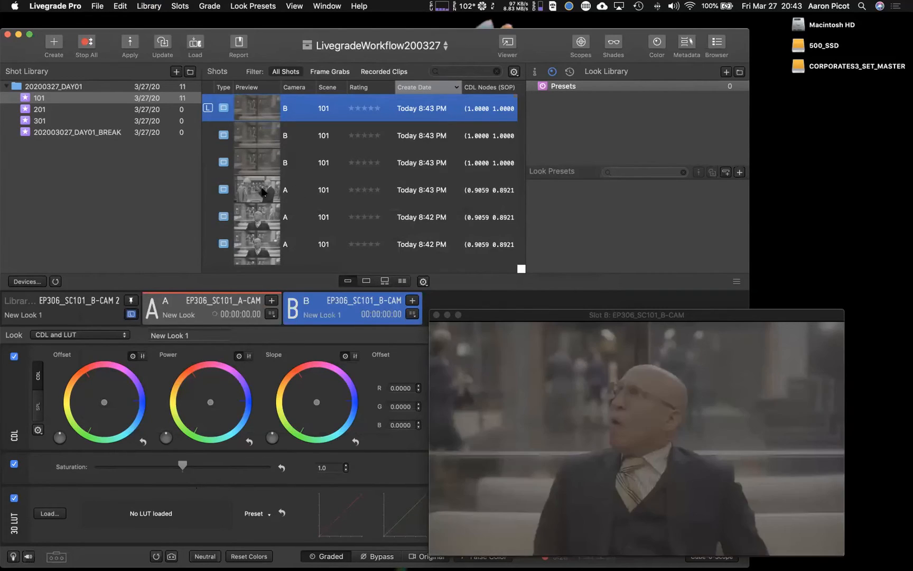
- Return to slot A and stop its recording so the clip is stored in bin 101
key("super+1")
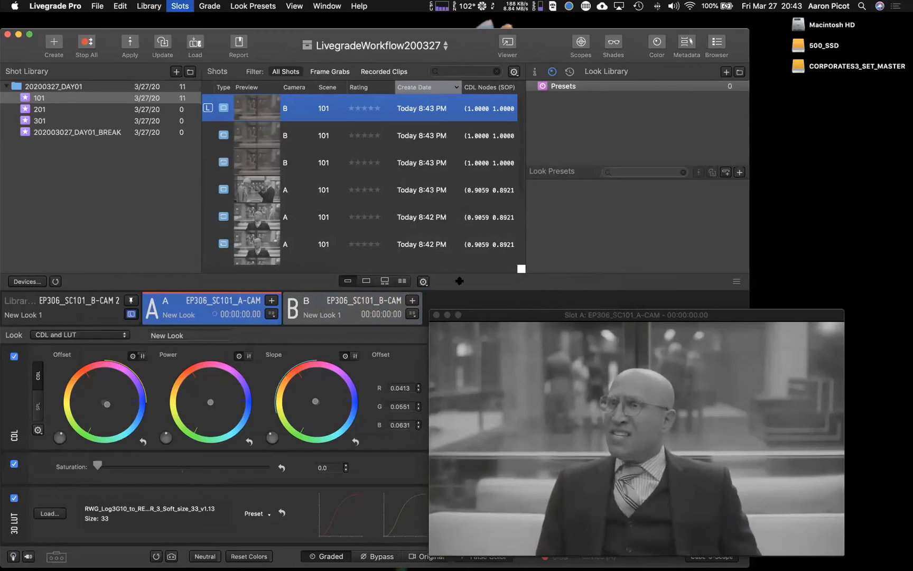
key("super+r")
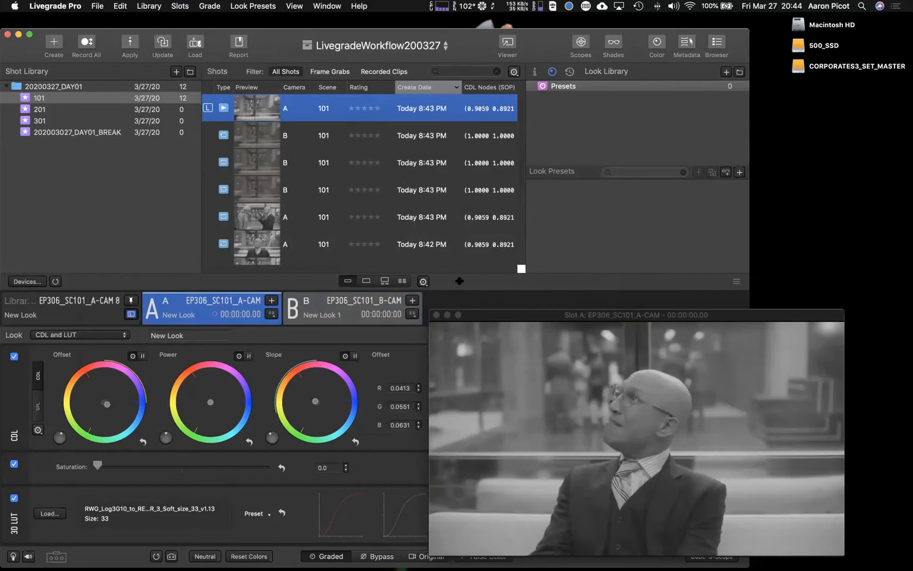
- Compare slot A's live image in the Graded, Bypass and Original viewing modes
key("super+b")
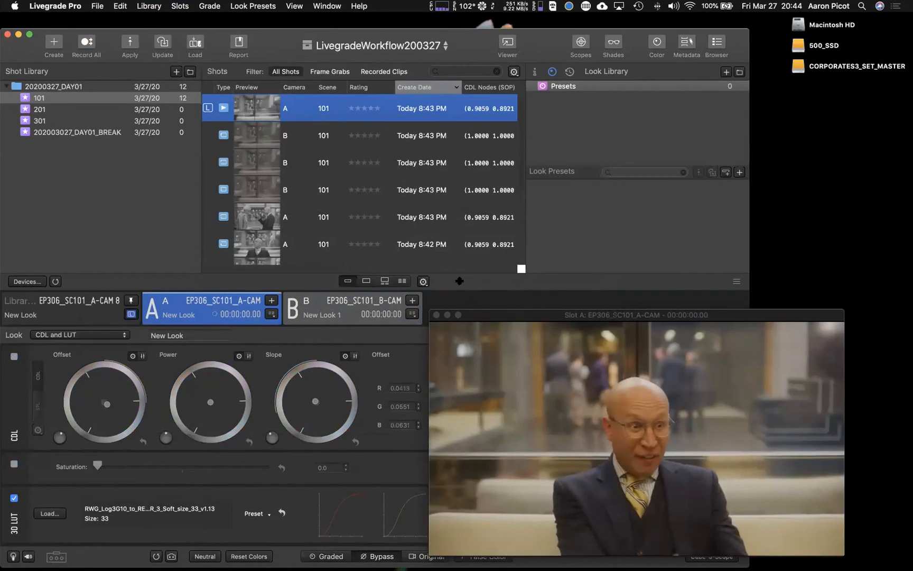
key("super+g")
key("super+b")
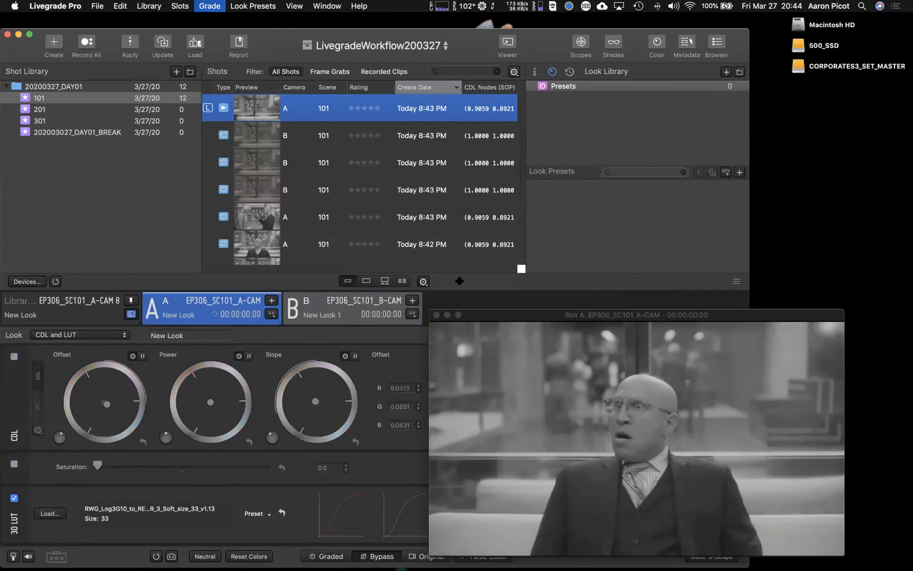
left_click_drag(493, 319, 501, 282)
key("super+g")
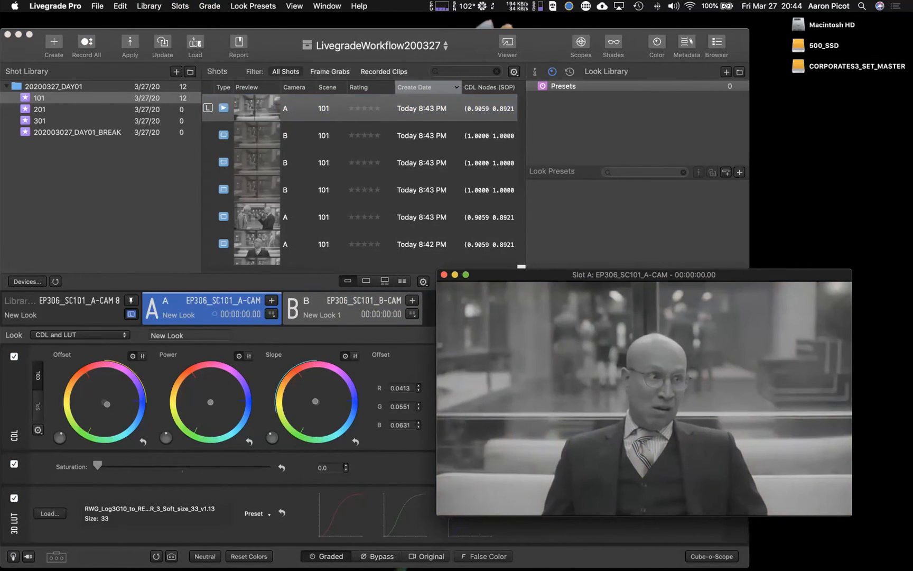
key("super+b")
key("super+g")
key("super+b")
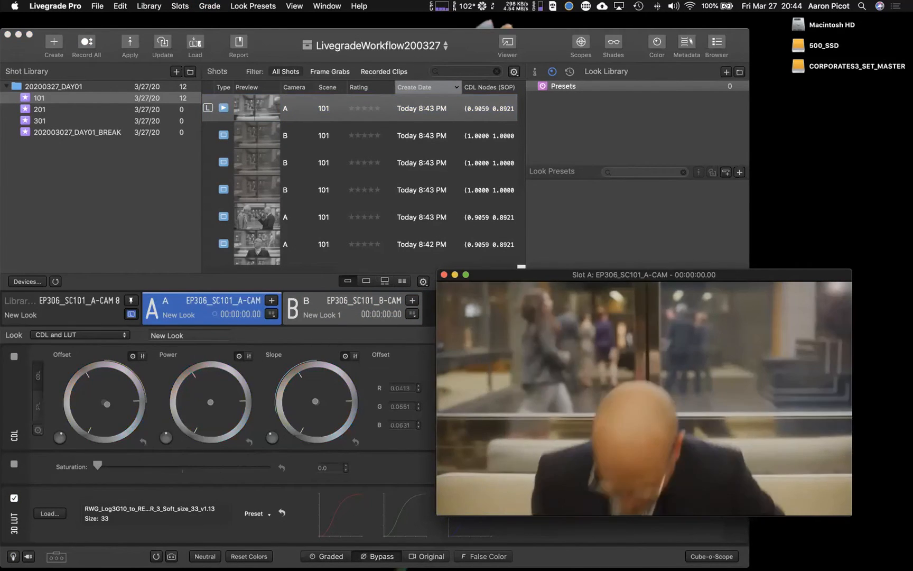
key("super+o")
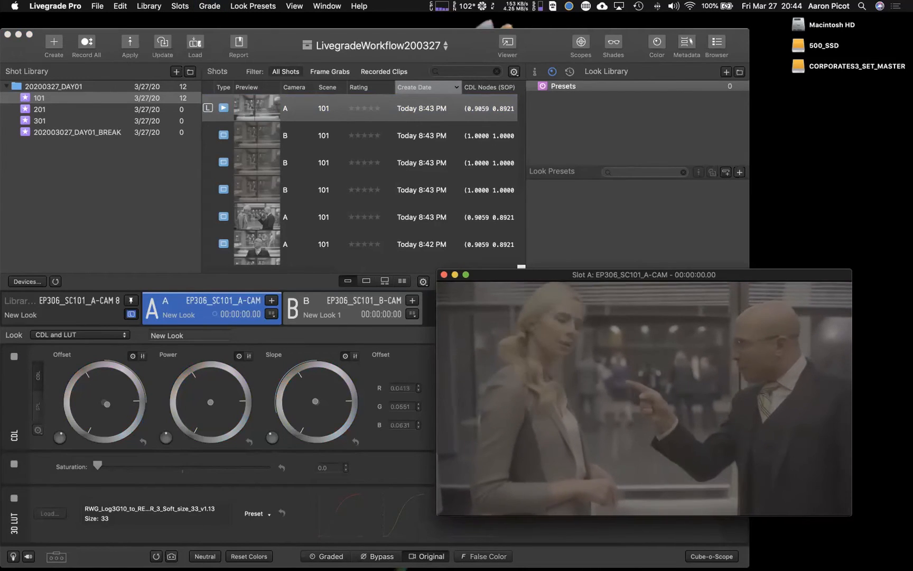
- Check slot A's exposure with the False Color display, then return to the normal graded image
mouse_move(500, 498)
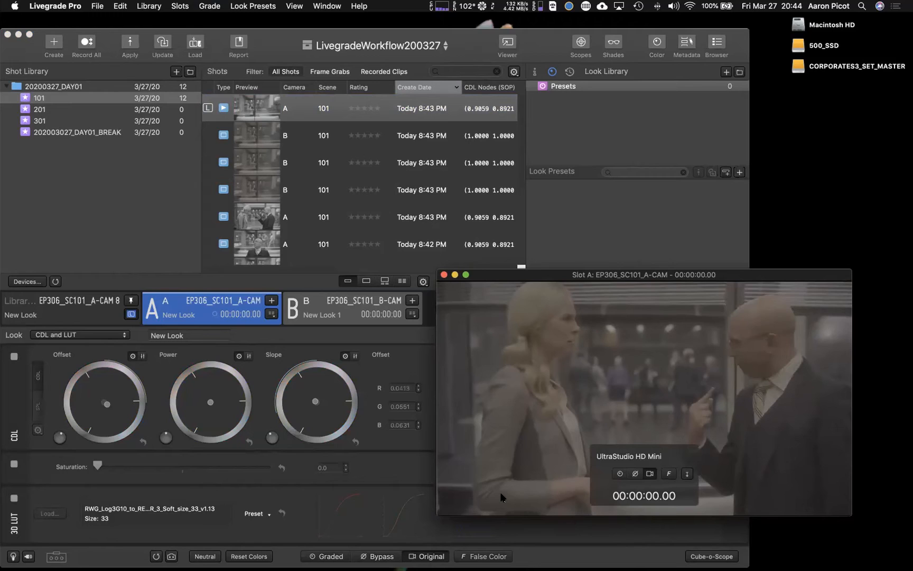
key("super+f")
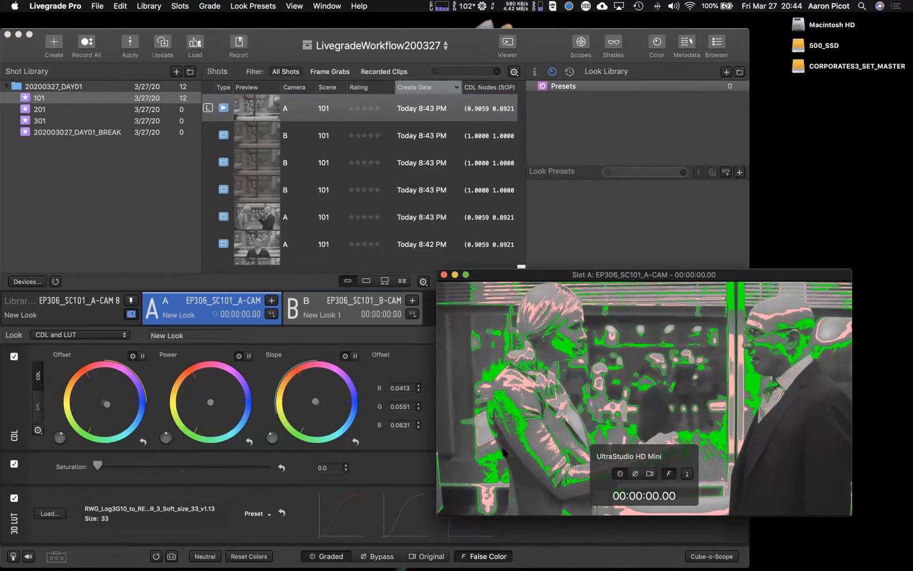
key("super+b")
key("super+b")
key("super+f")
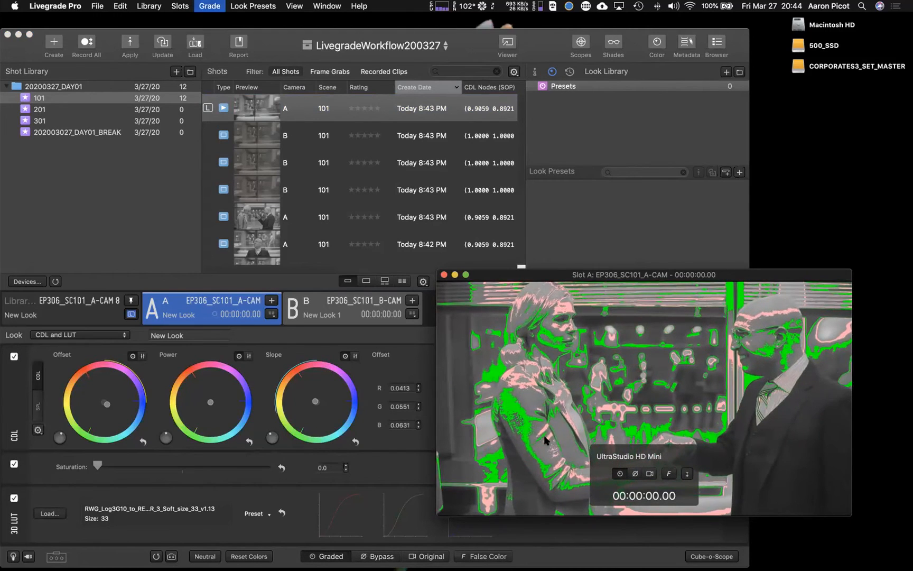
- Reposition the slot A viewer window lower down so it stays clear of the shot list
left_click_drag(585, 274, 480, 264)
mouse_move(589, 481)
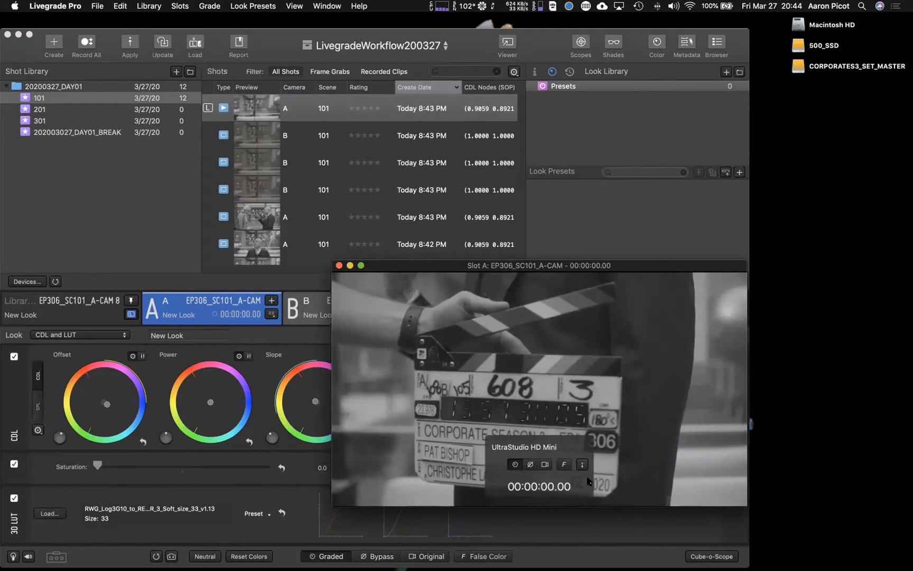
left_click_drag(558, 268, 572, 304)
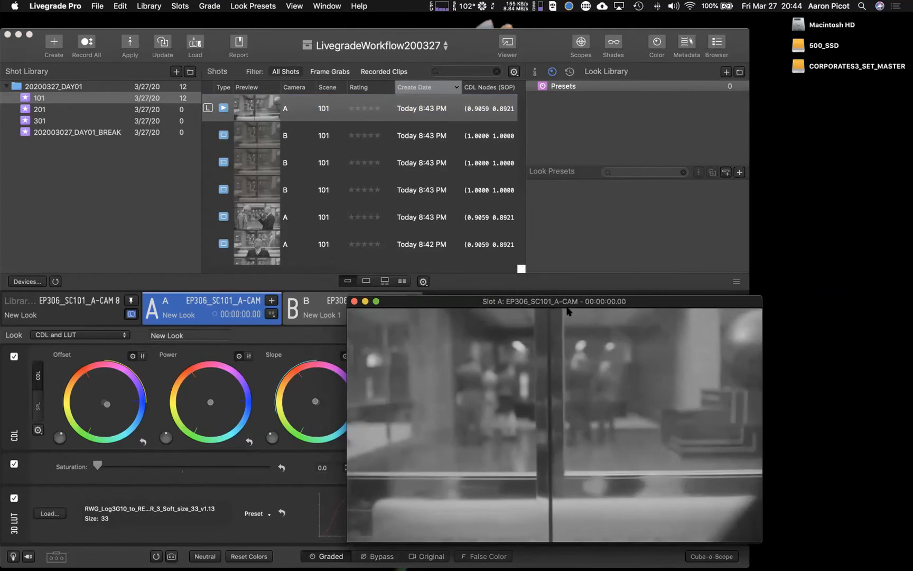
mouse_move(586, 420)
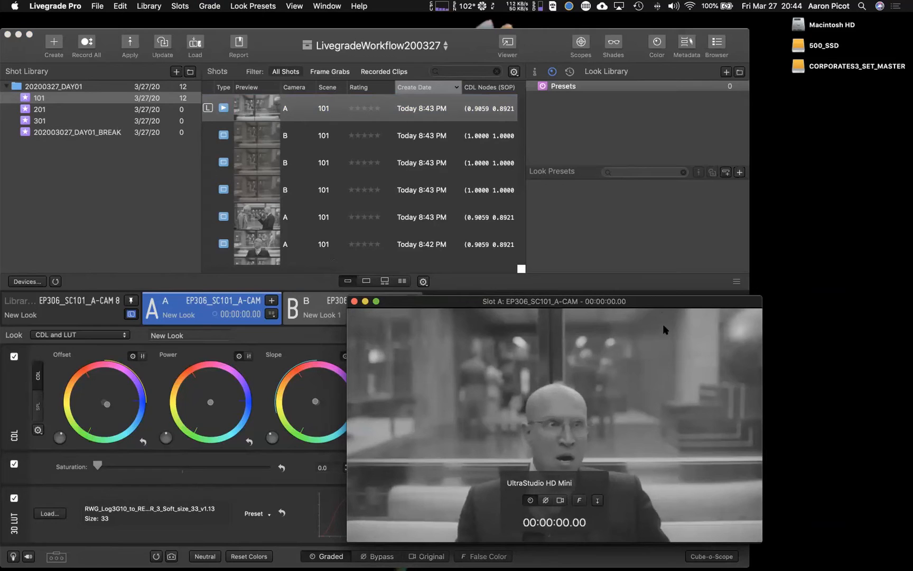
left_click_drag(661, 302, 678, 320)
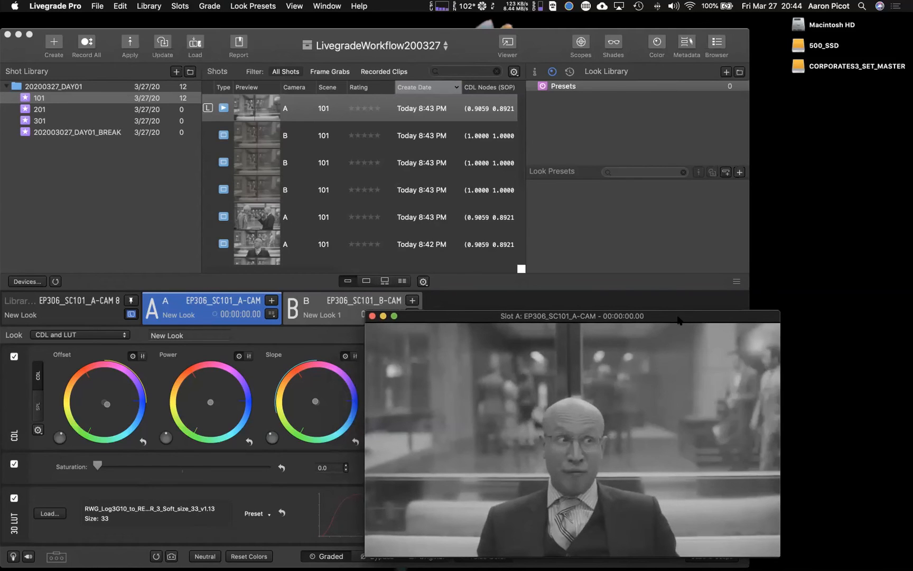
mouse_move(622, 450)
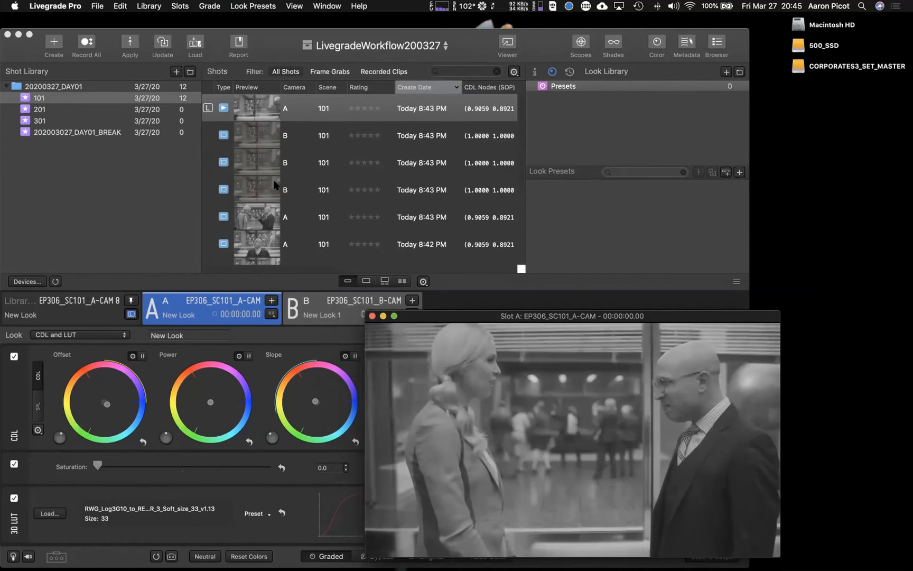
- Grab eight more still frames of slot A's graded live image into bin 101
key("super+s")
key("super+s")
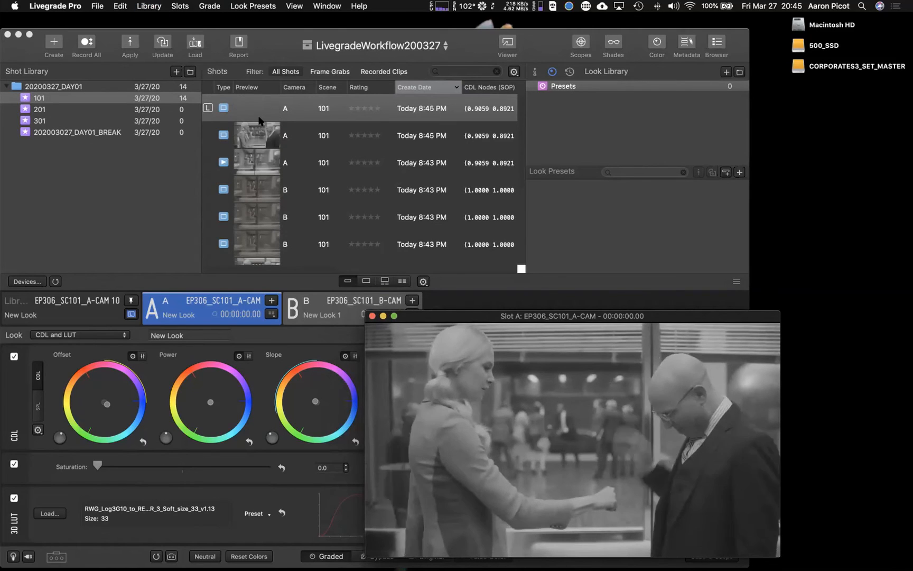
key("super+s")
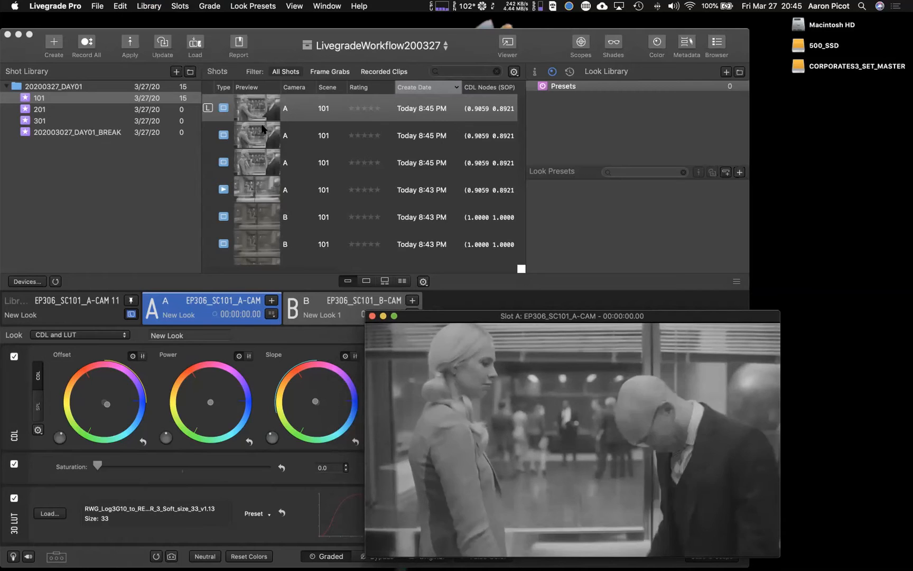
key("super+s")
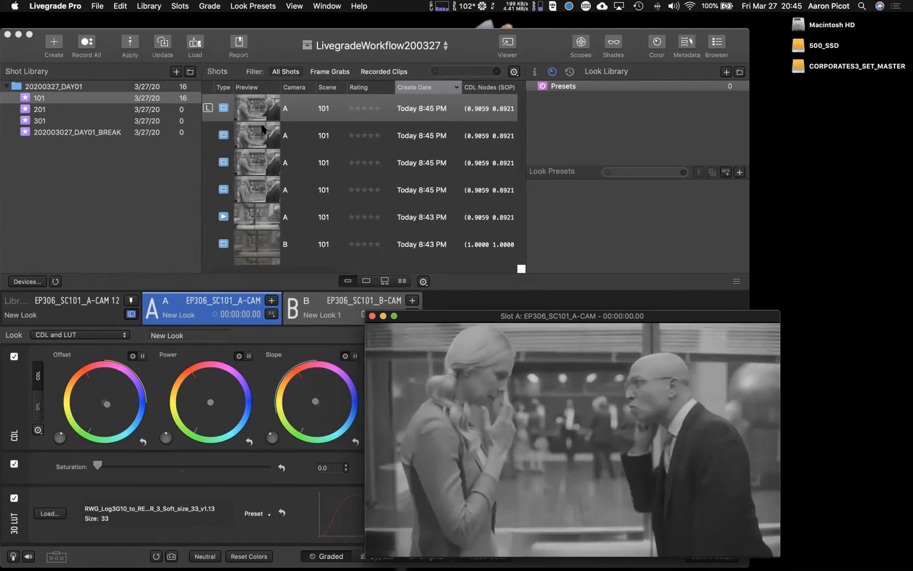
key("super+s")
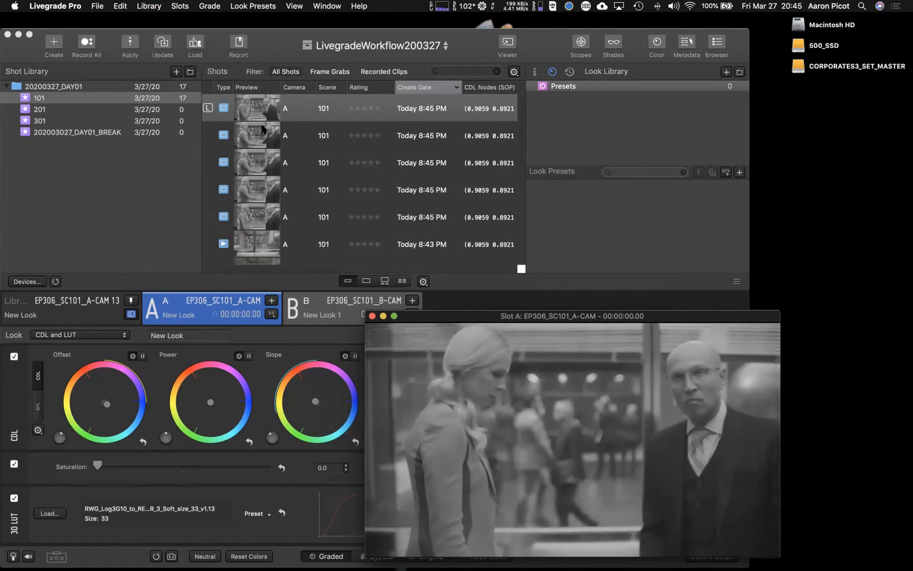
key("super+s")
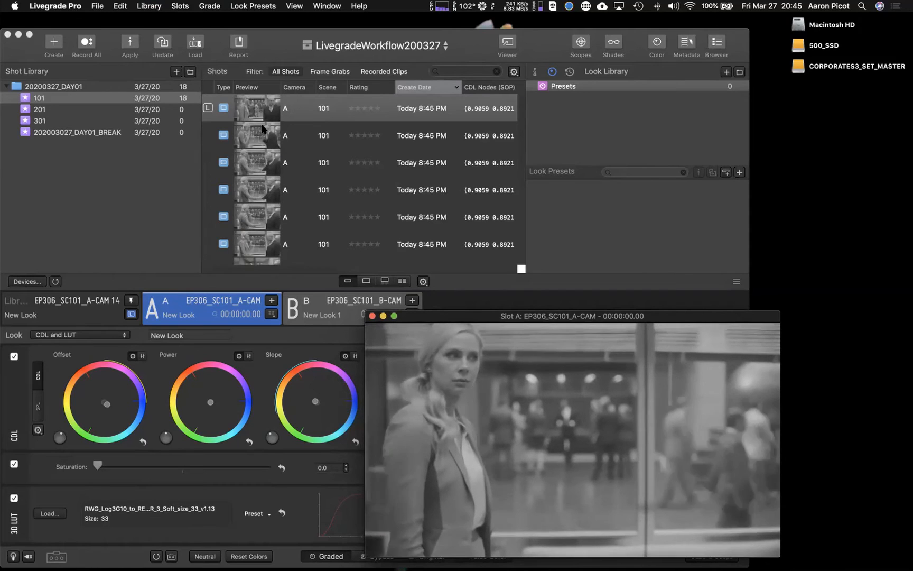
key("super+s")
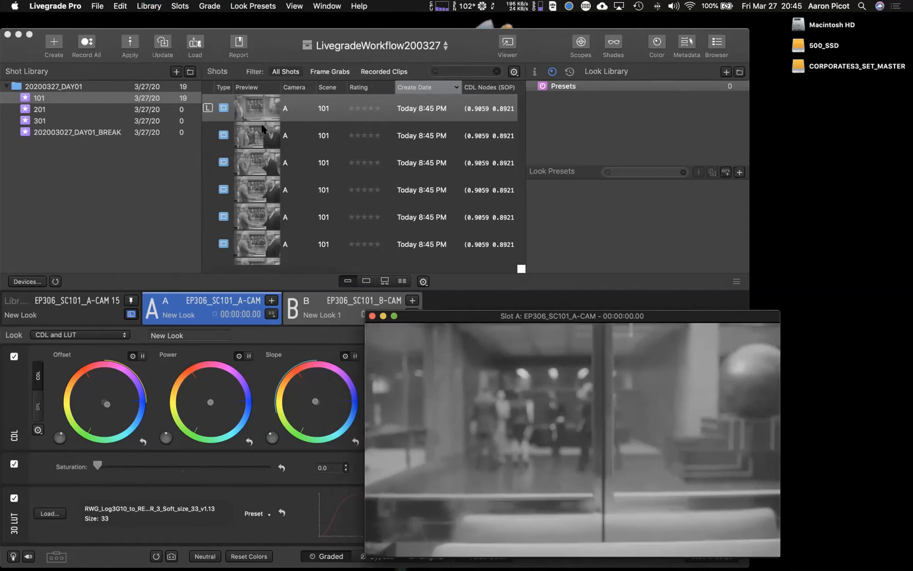
key("super+s")
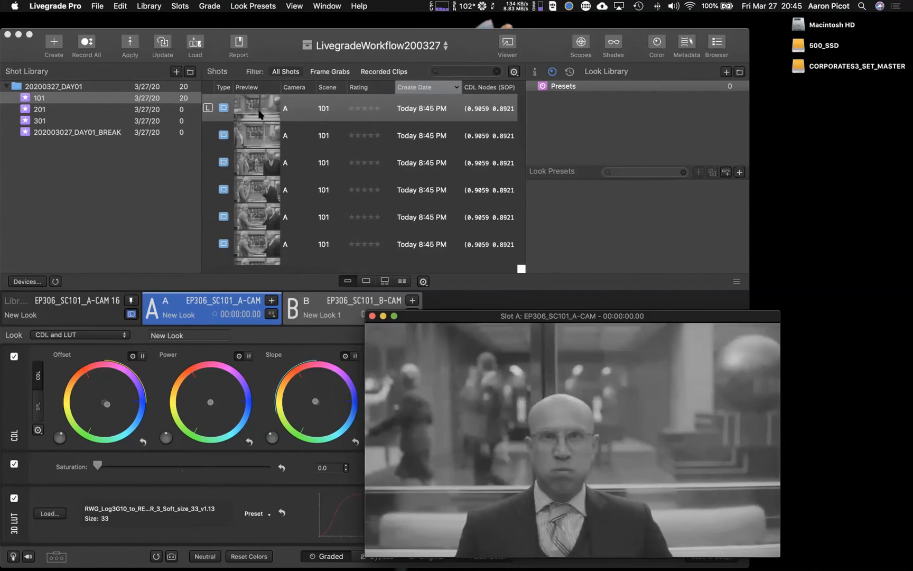
- Step down and back up through the shots in bin 101 to review the grabbed slot A frames
left_click(259, 115)
key("Down")
key("Down")
key("Down")
key("Down")
key("Down")
key("Down")
key("Down")
key("Down")
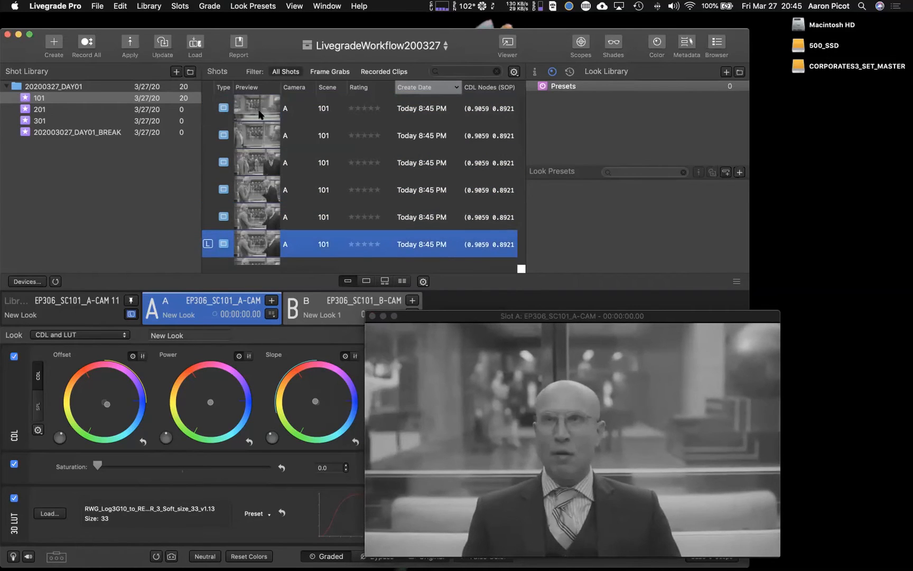
key("Up")
key("Up")
key("Up")
key("Up")
key("Up")
key("Up")
key("Up")
key("Up")
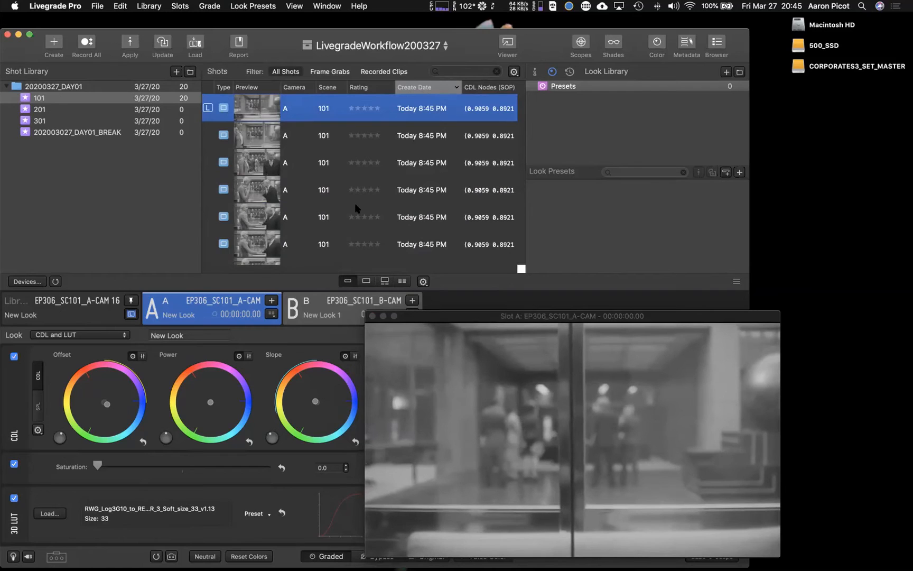
mouse_move(454, 326)
key("Down")
key("Down")
key("Down")
key("Down")
key("Down")
key("Down")
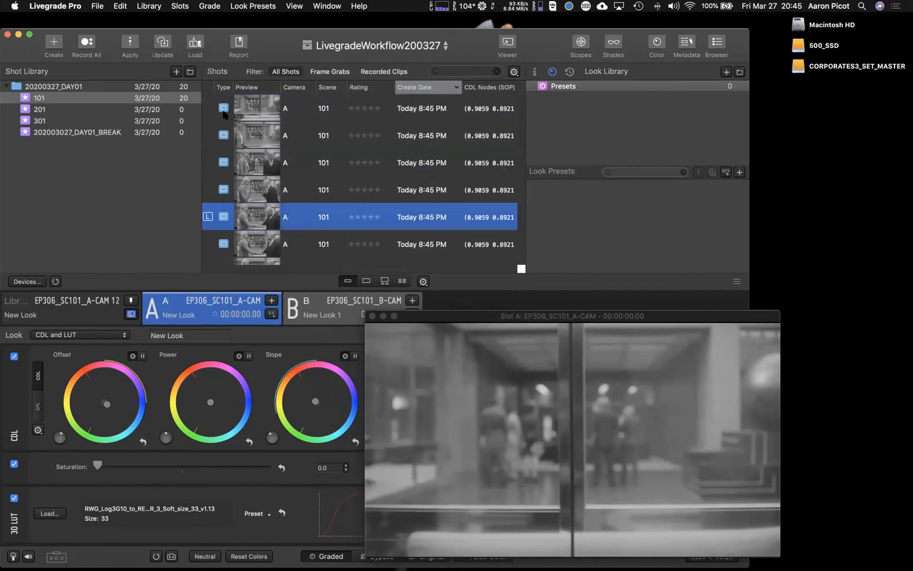
- Select the recorded A-CAM clip in bin 101 and set it as the right reference in slot A's viewer
key("Down")
key("Up")
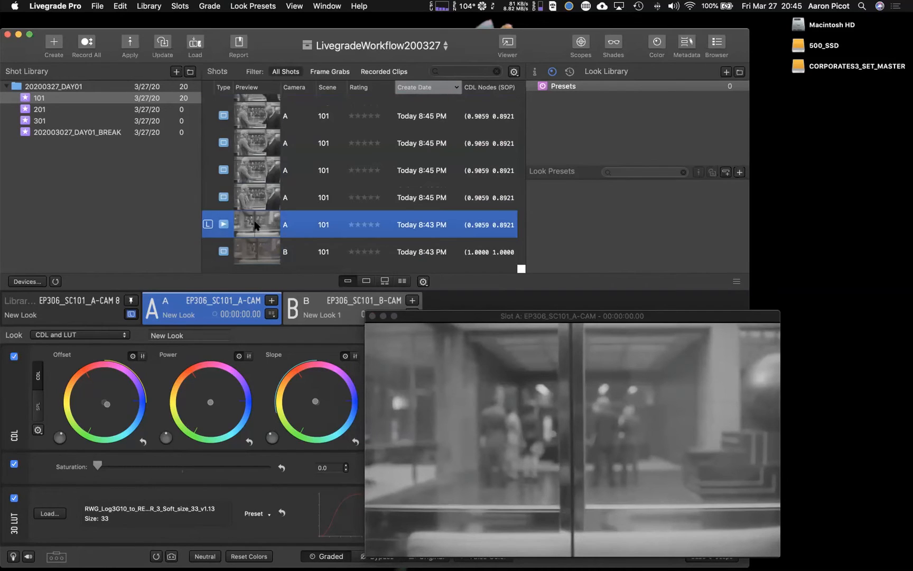
mouse_move(470, 419)
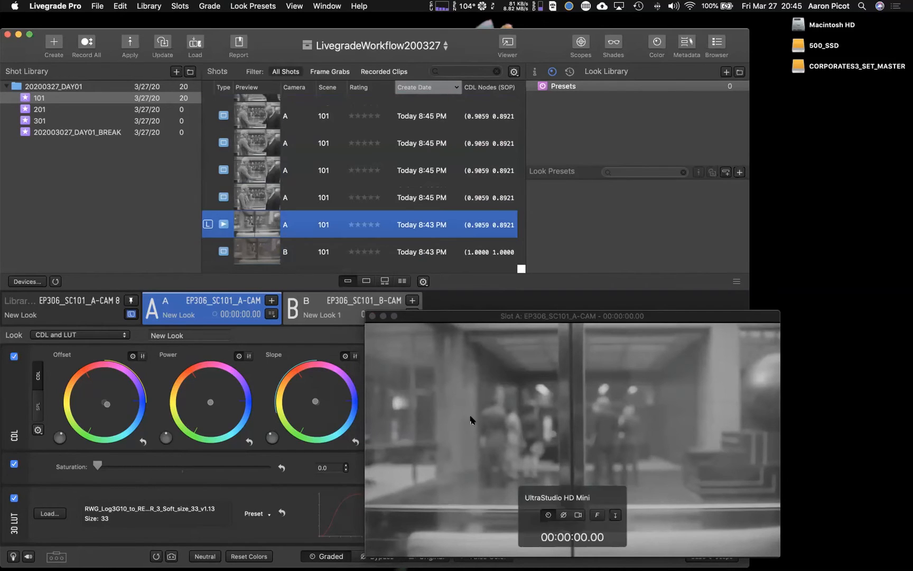
right_click(262, 226)
left_click(286, 270)
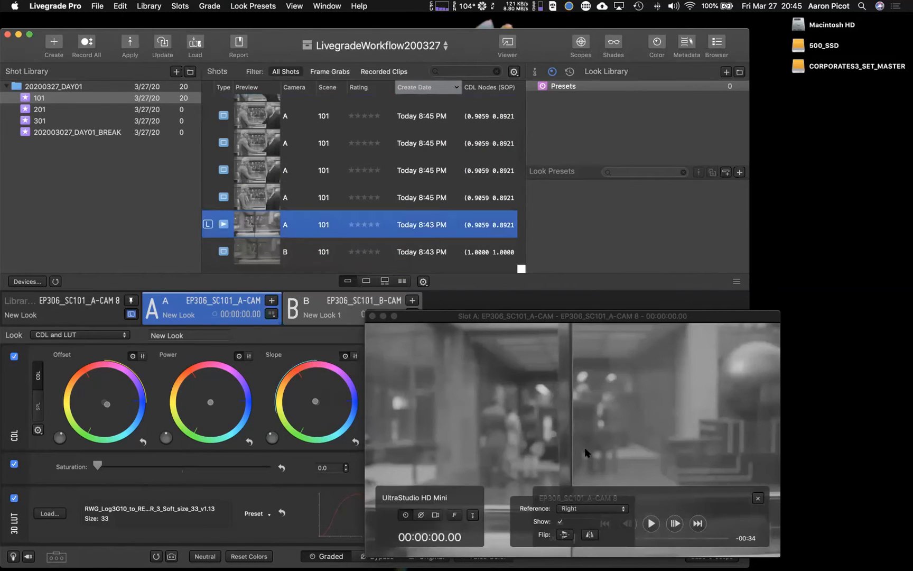
- Compare the reference clip with slot A's live image by moving the wipe and scrubbing the clip to six seconds before its end
left_click_drag(566, 432, 464, 423)
left_click(655, 537)
left_click_drag(673, 536, 641, 551)
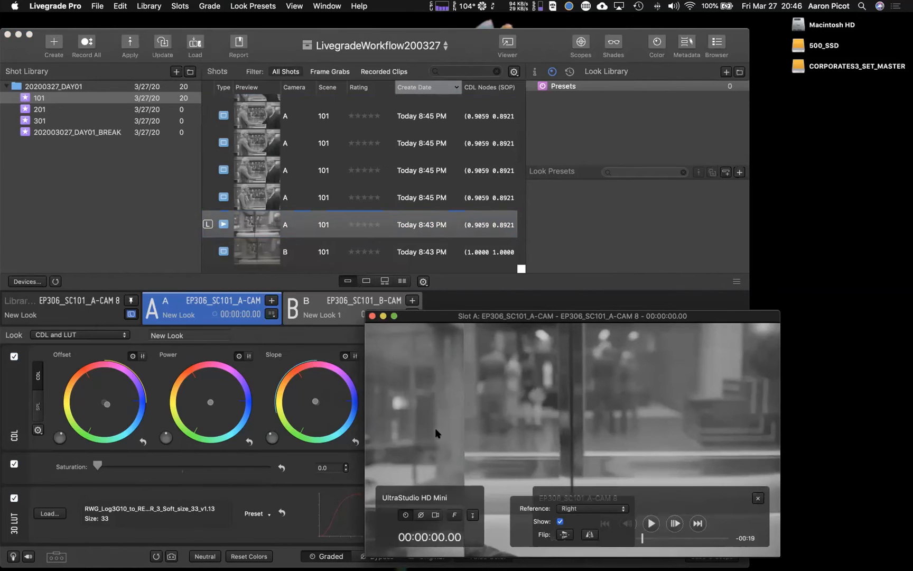
left_click_drag(437, 432, 339, 433)
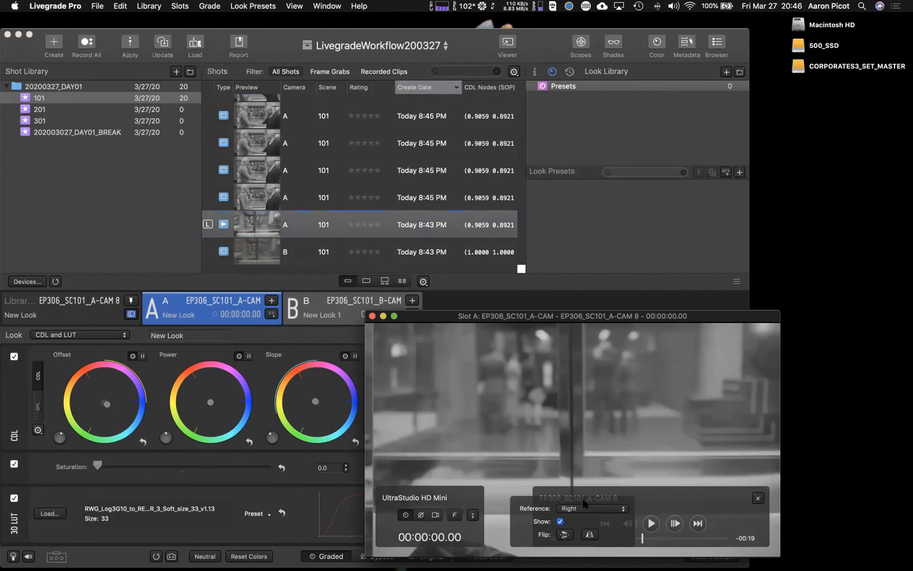
left_click_drag(643, 541, 702, 546)
scroll(702, 546, "left", 5)
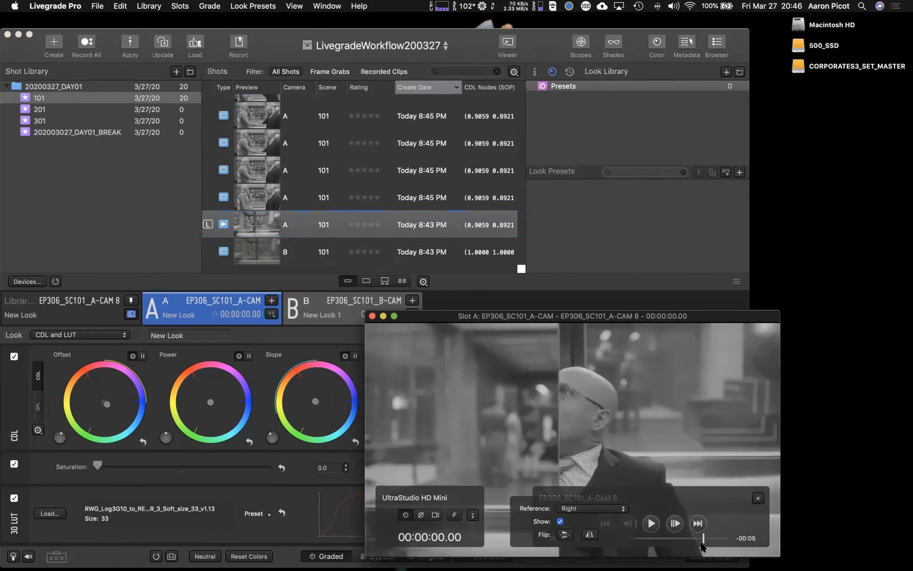
key("super+grave")
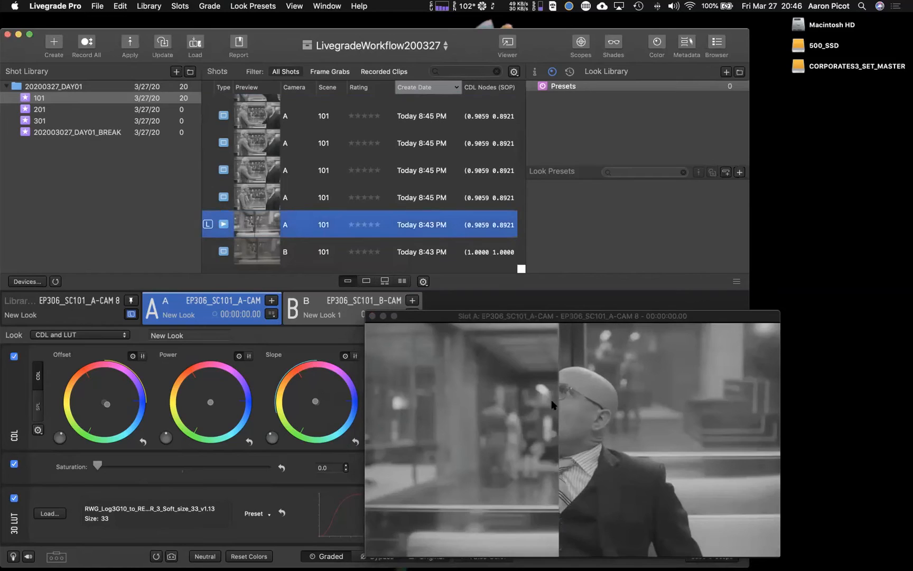
- Switch to the library slot with slot previews shown and turn off its automatic loading of the selected shot
left_click(78, 315)
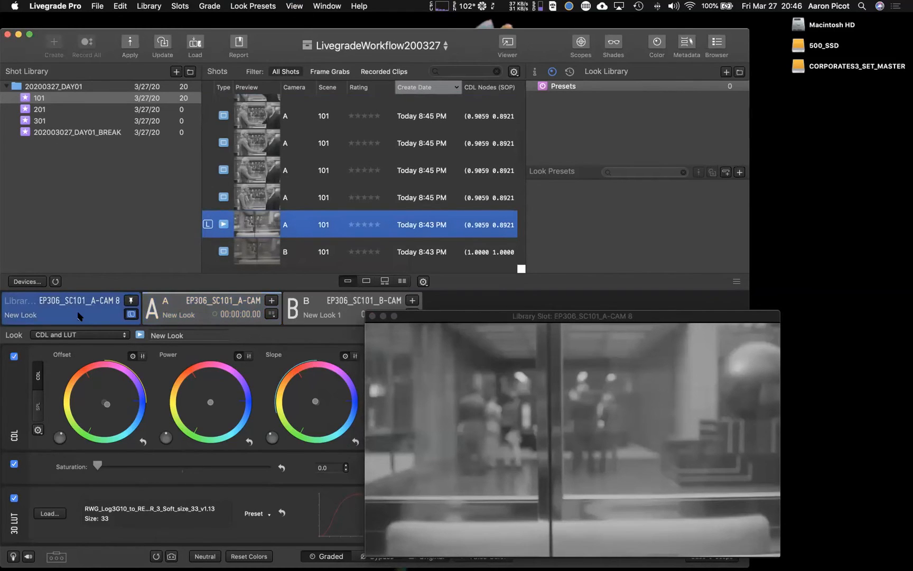
key("super+3")
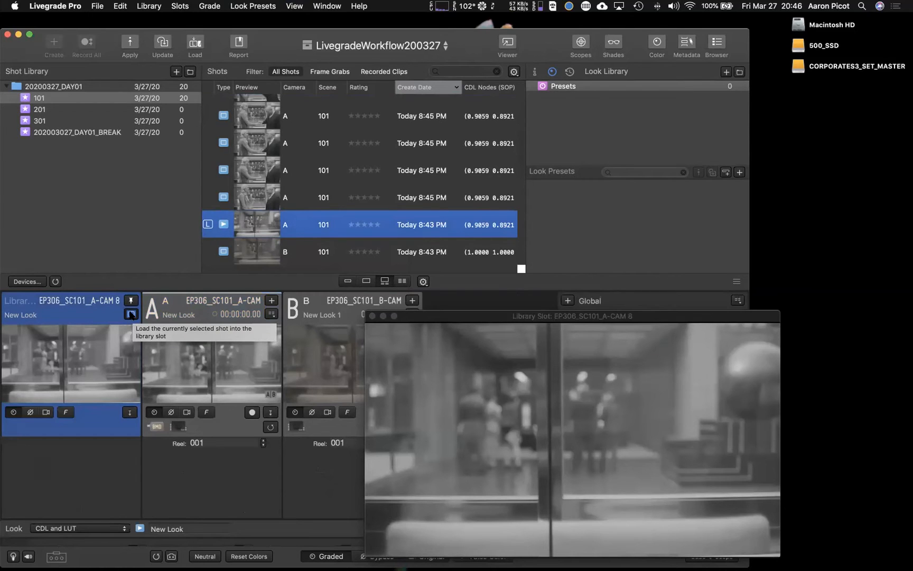
left_click(131, 314)
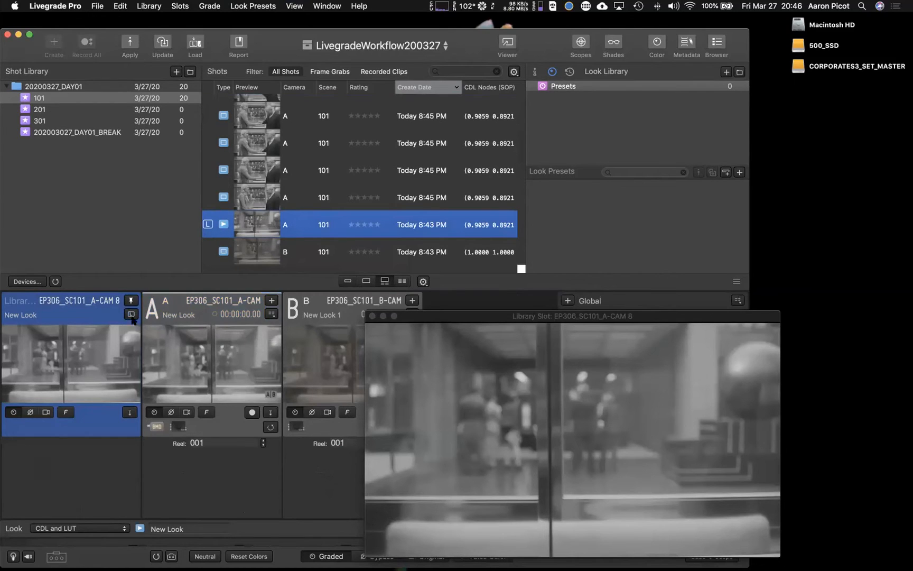
- Step up and down through bin 101 while the library slot keeps its clip, then turn automatic loading of the selected shot back on
left_click(254, 209)
key("Up")
key("Up")
key("Up")
key("Up")
key("Up")
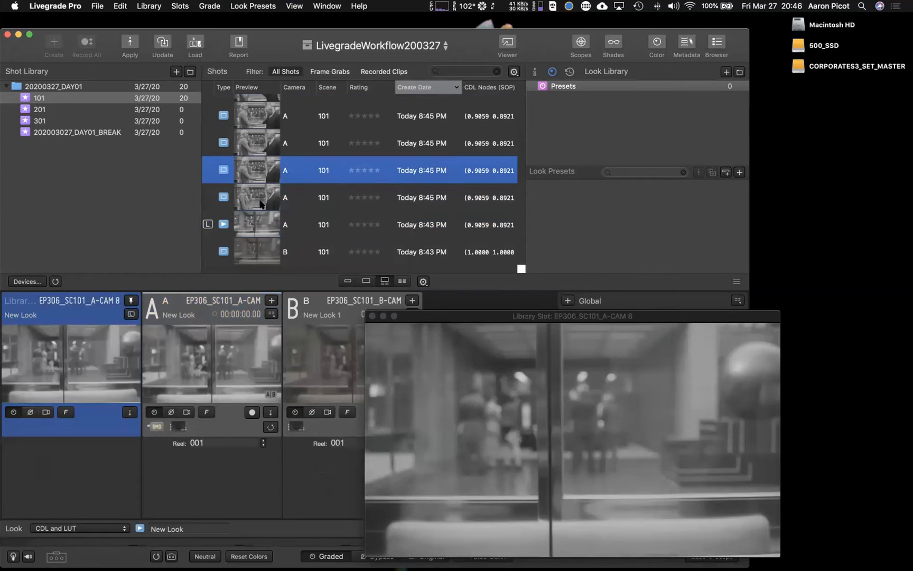
key("Down")
key("Down")
key("Down")
key("Down")
key("Down")
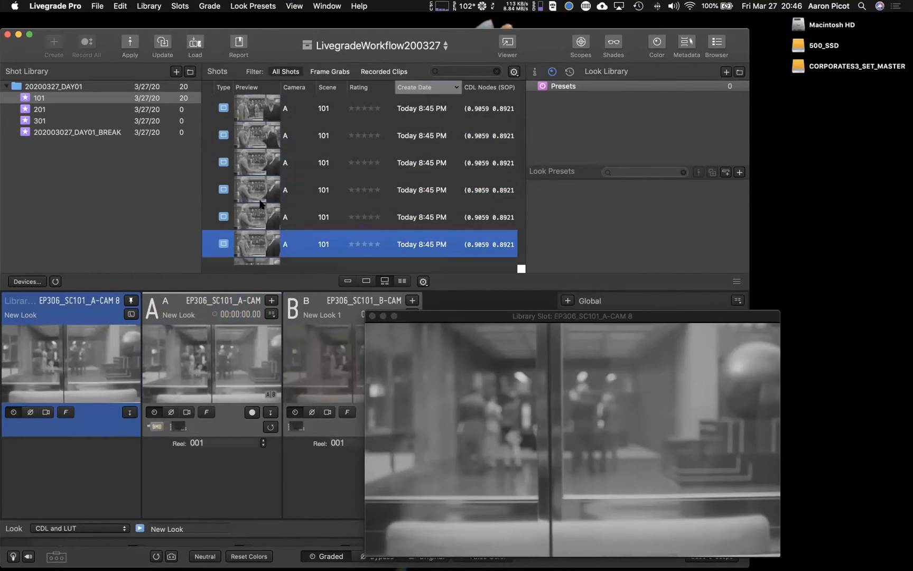
key("Down")
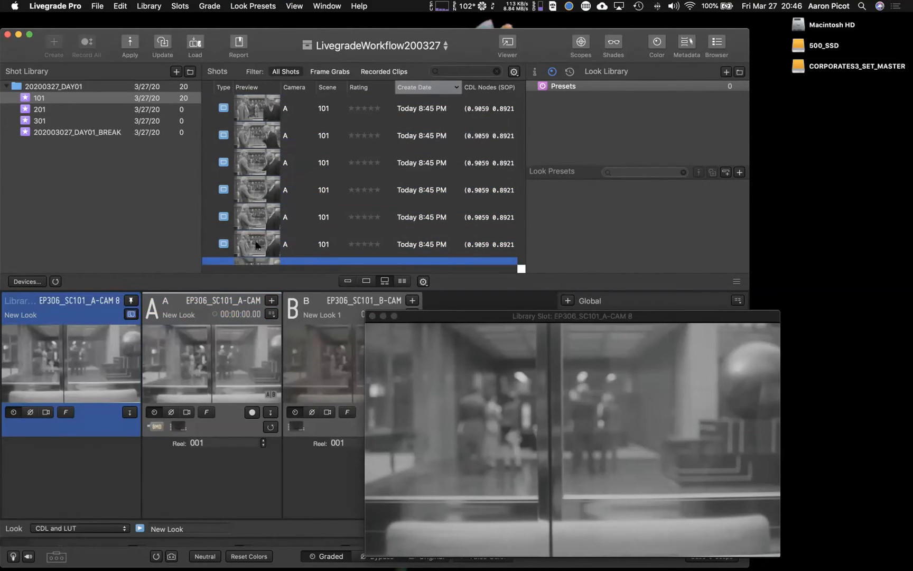
- Step between the A-CAM stills in bin 101 with the library slot following, and compare them in the viewer
key("Up")
key("Up")
key("Up")
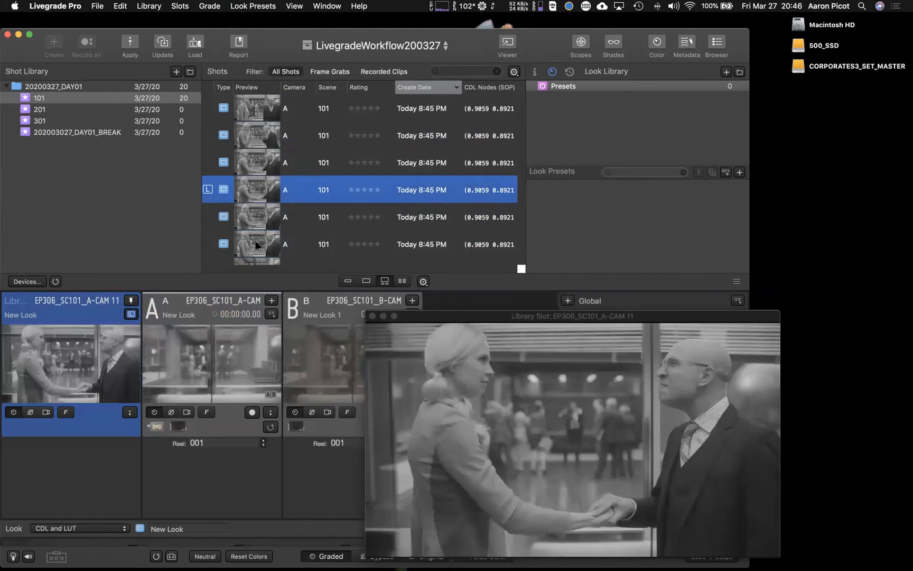
key("Up")
key("Down")
key("Down")
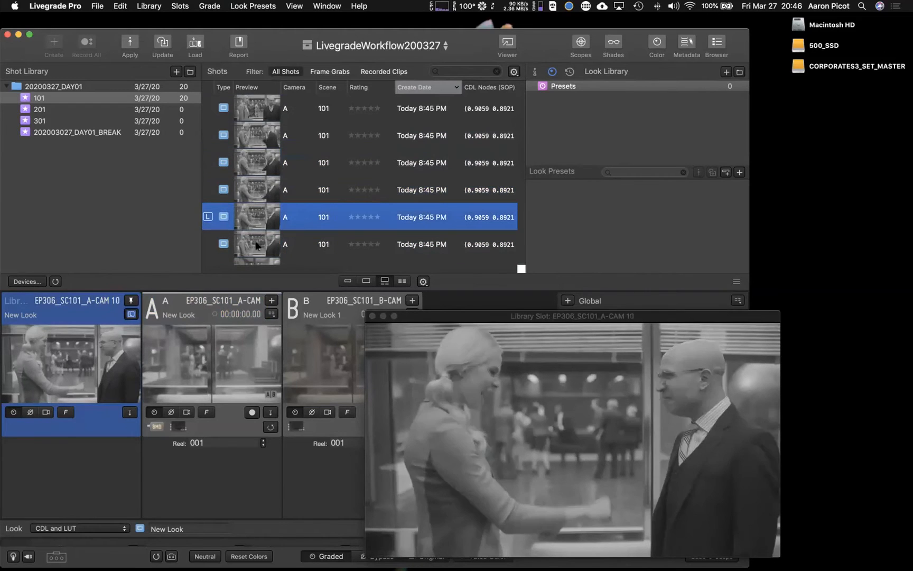
key("Up")
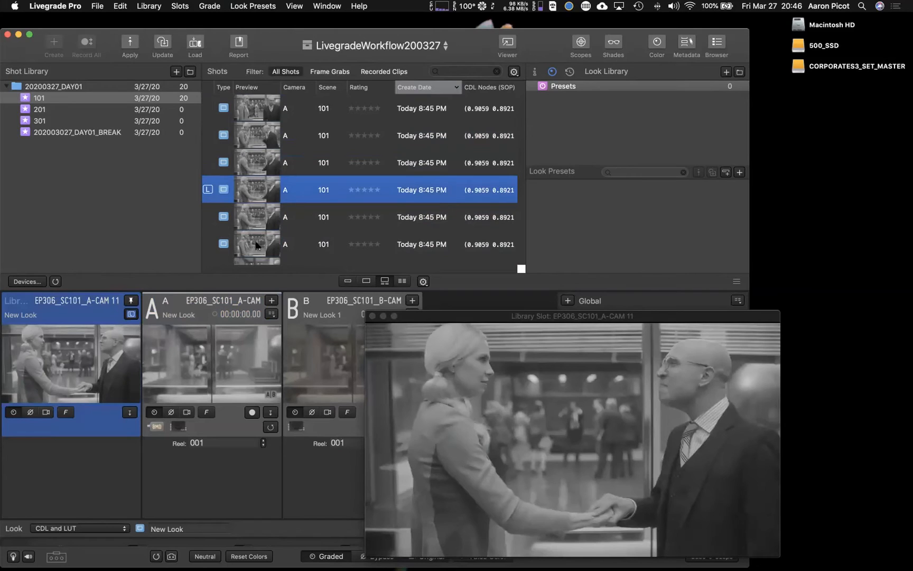
key("Down")
key("Up")
key("Down")
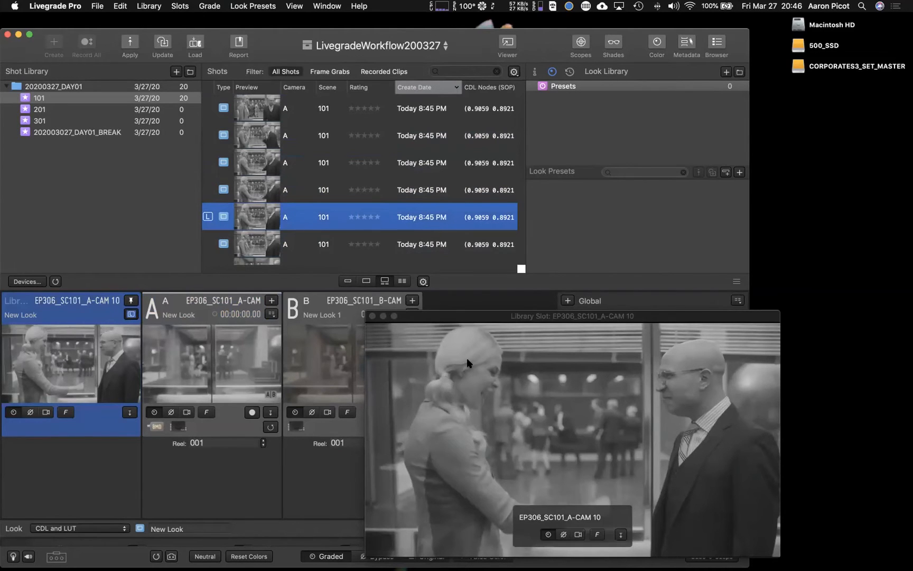
key("Down")
key("Down")
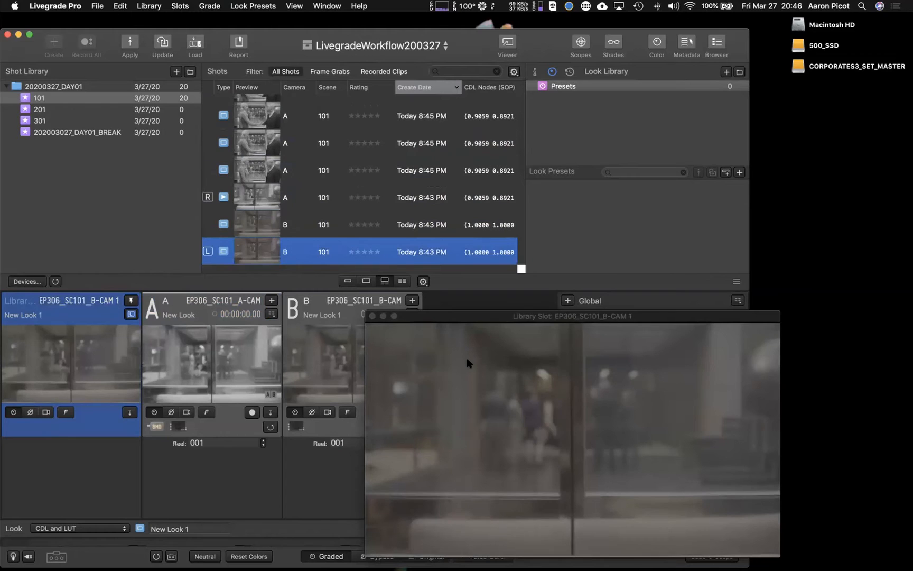
- Load the recorded A-CAM clip into the library slot, play it, scrub to 00:29, and shift the viewer window slightly
key("Down")
mouse_move(543, 405)
left_click(570, 524)
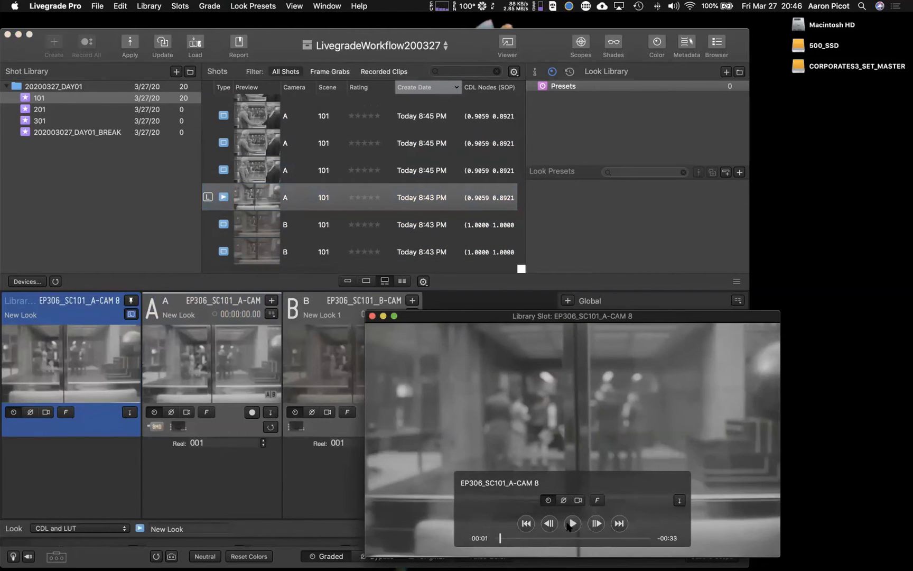
left_click_drag(501, 537, 625, 545)
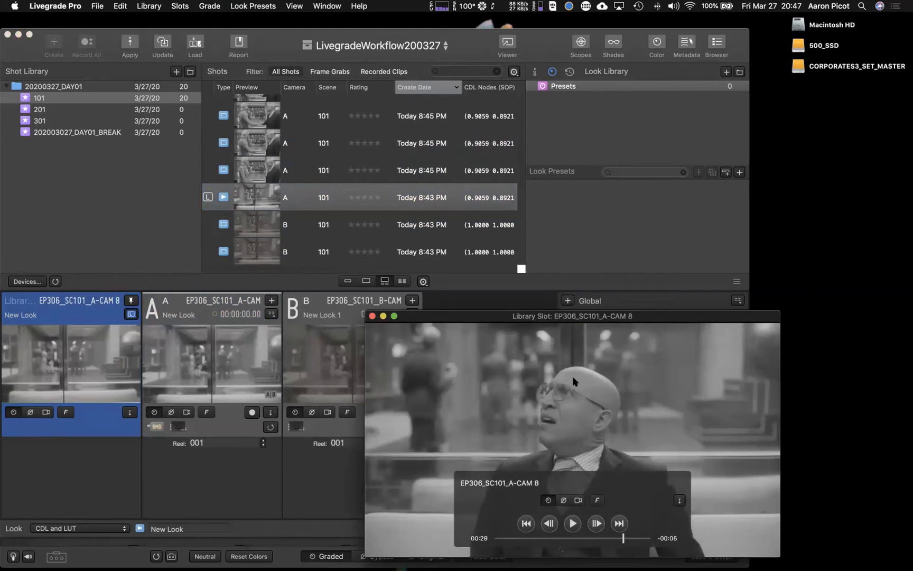
mouse_move(510, 316)
left_mouse_down()
mouse_move(515, 307)
mouse_move(520, 315)
left_mouse_up()
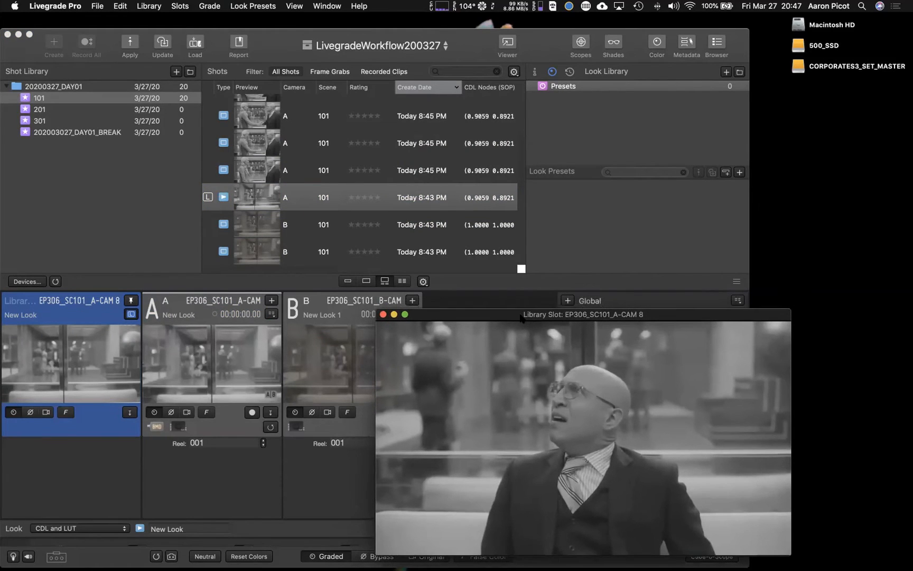
- Examine the external video output preferences and the list of available video formats, then close the preferences
key("super+comma")
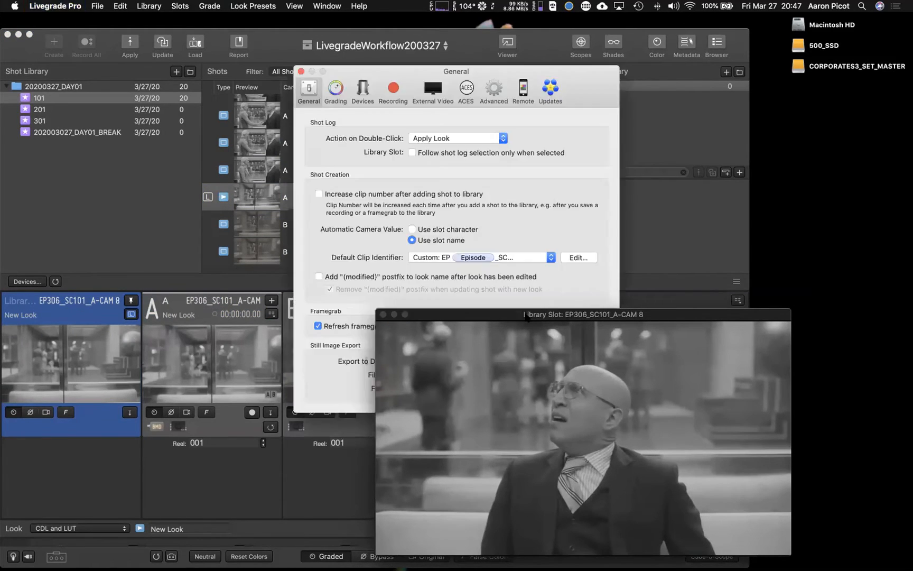
left_click(434, 89)
left_click_drag(413, 71, 255, 30)
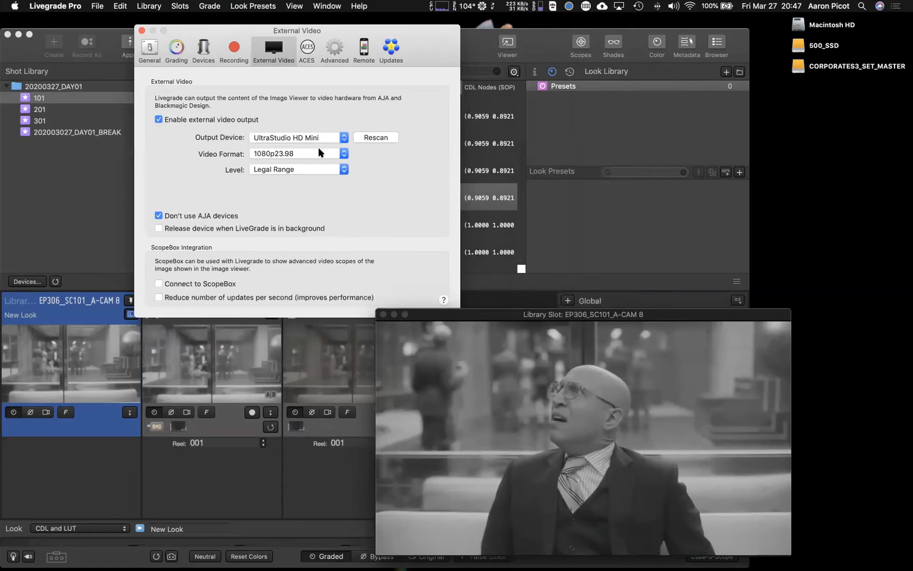
left_click(283, 153)
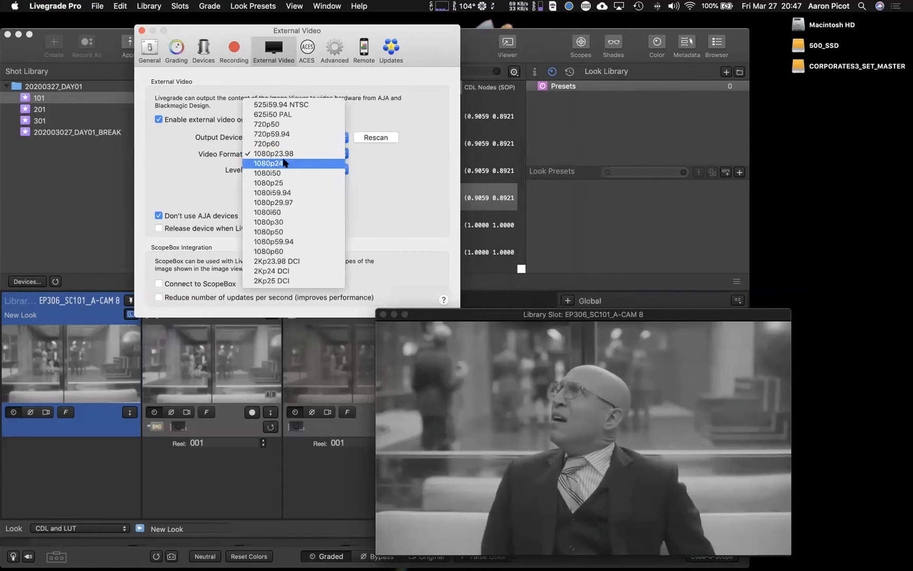
left_click(190, 163)
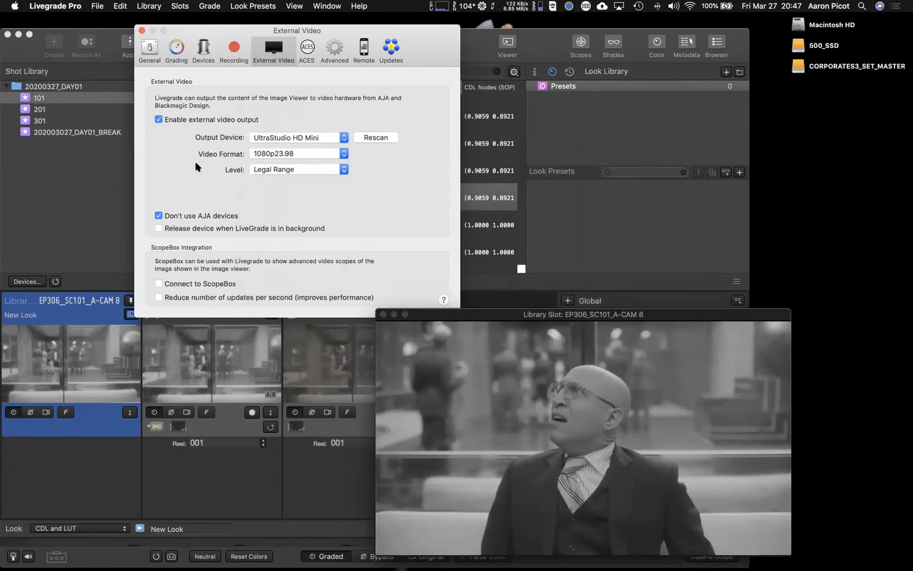
left_click(141, 31)
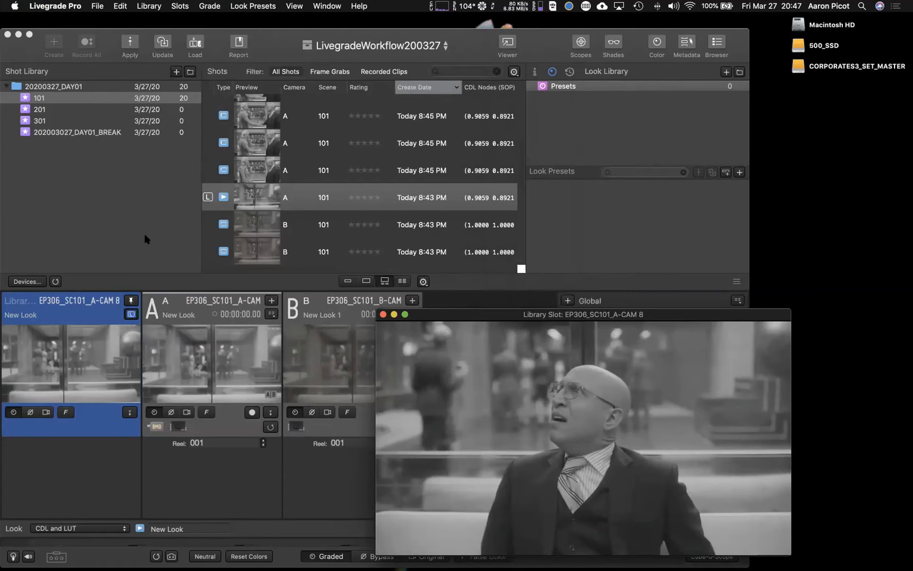
mouse_move(396, 348)
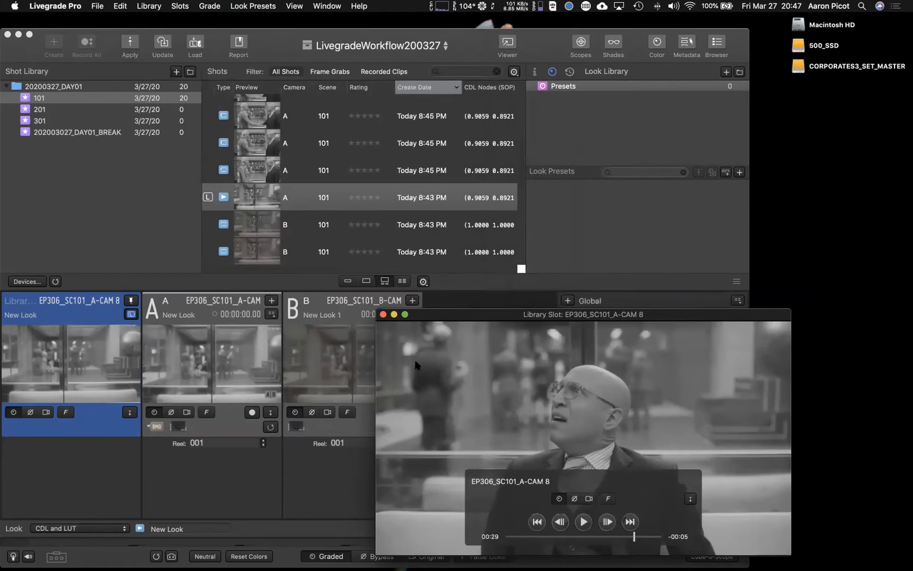
left_click(352, 555)
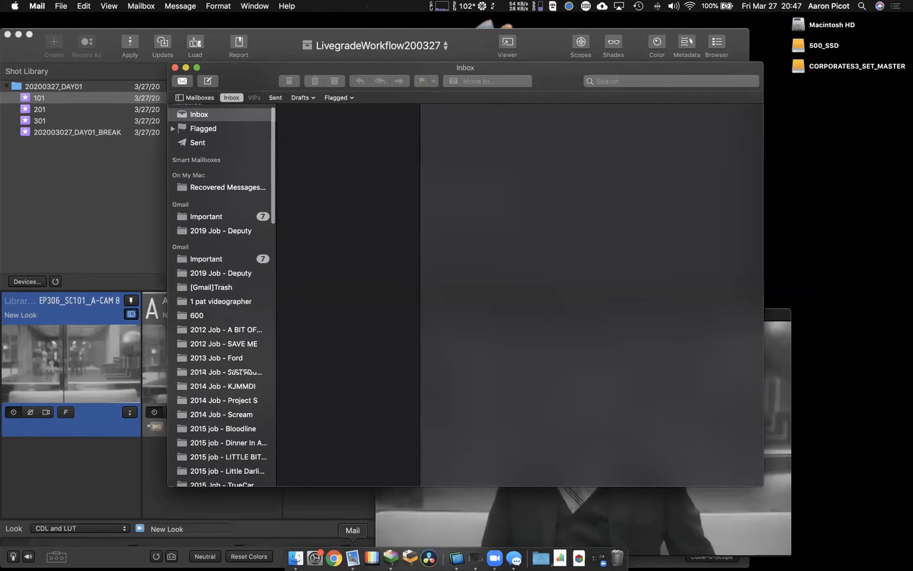
key("super+q")
- Switch to Chrome and open the bookmarked AJA KUMO 3232 router control page
left_click(333, 557)
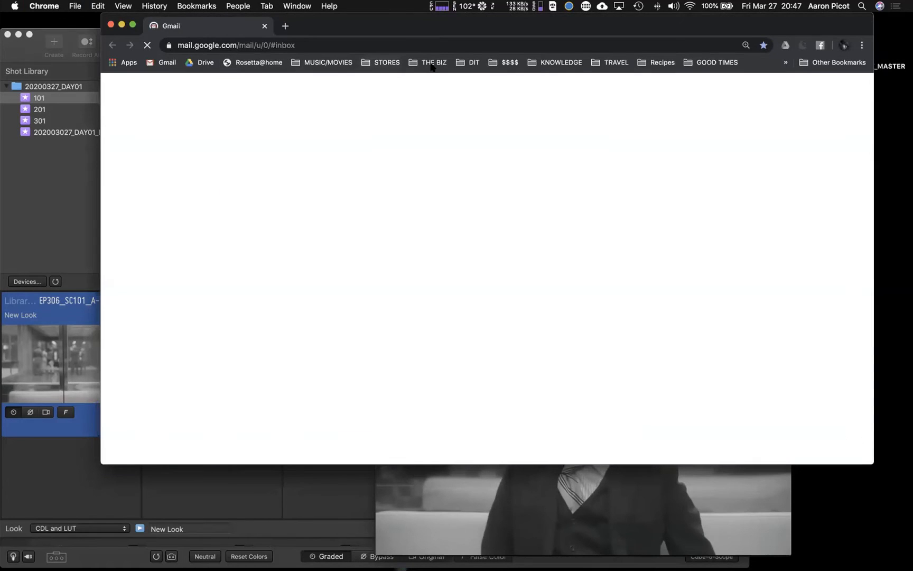
left_click(433, 62)
mouse_move(465, 64)
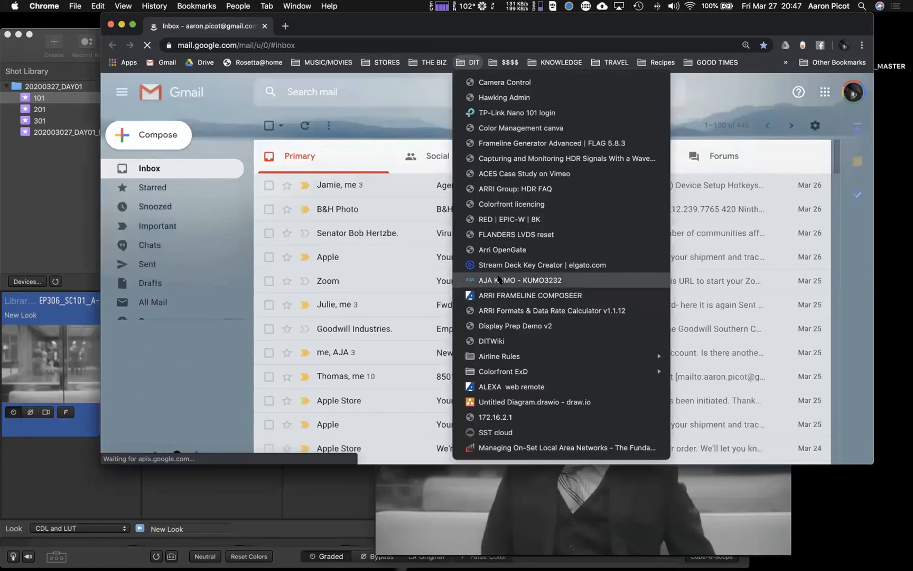
left_click(499, 279)
- Shrink the router page's browser window and reposition it so the Livegrade Pro slots stay accessible beside it
left_click_drag(560, 22, 502, 22)
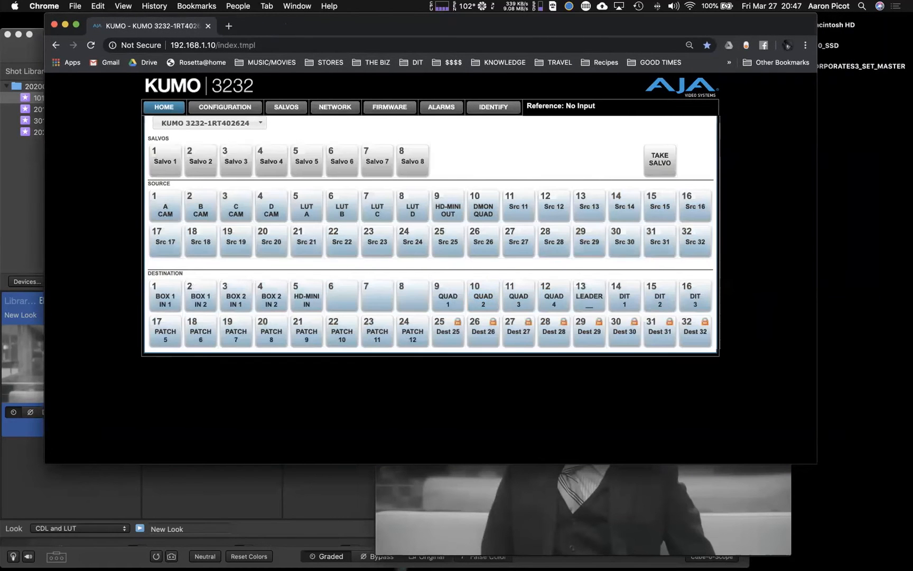
left_click_drag(44, 463, 113, 415)
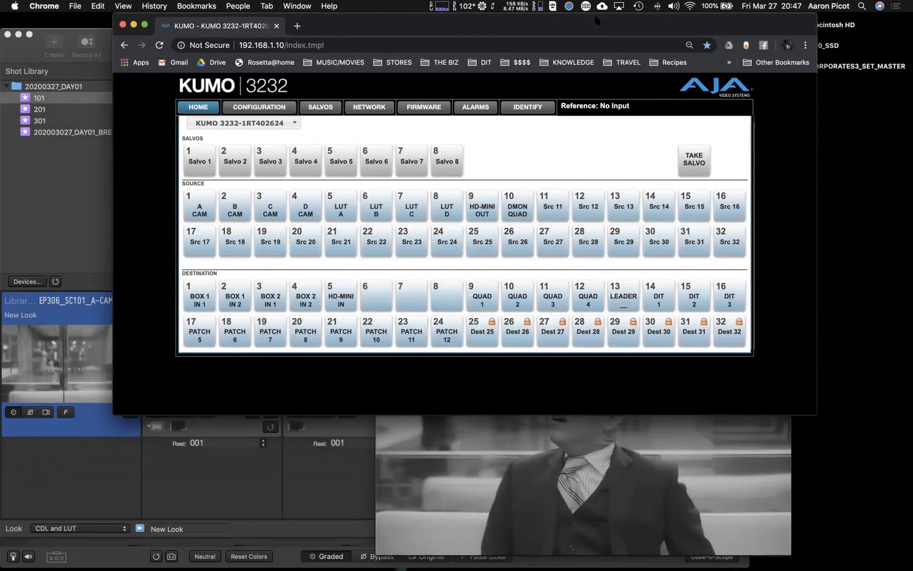
left_click_drag(585, 18, 620, 77)
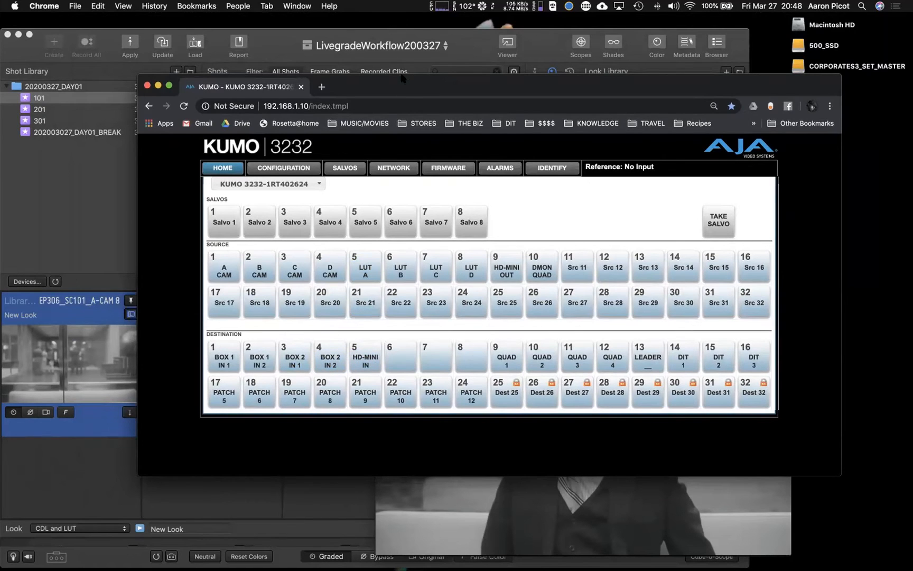
left_click_drag(402, 89, 498, 80)
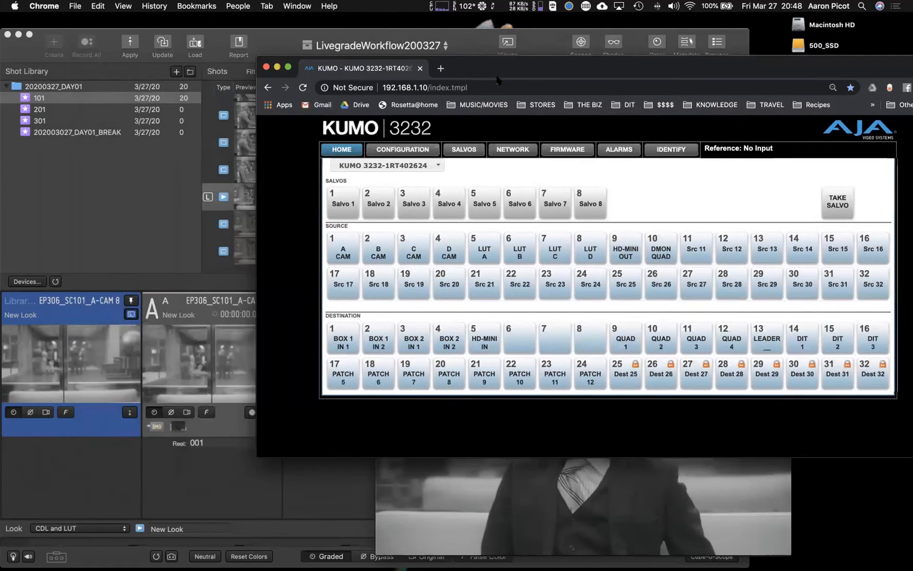
- Check the devices assigned to slots A and B in the Device Manager, then switch back to Chrome's KUMO router page
left_click(15, 281)
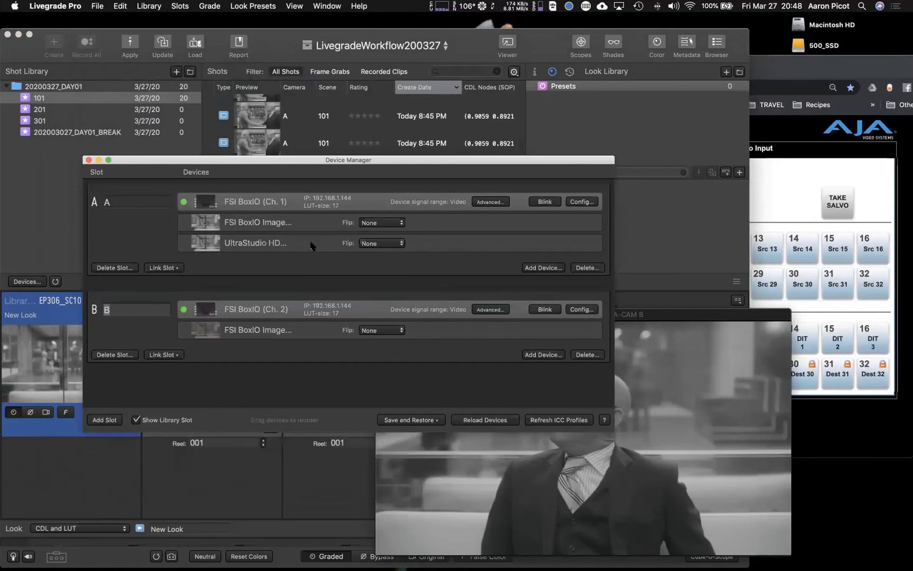
left_click(88, 161)
left_click(759, 76)
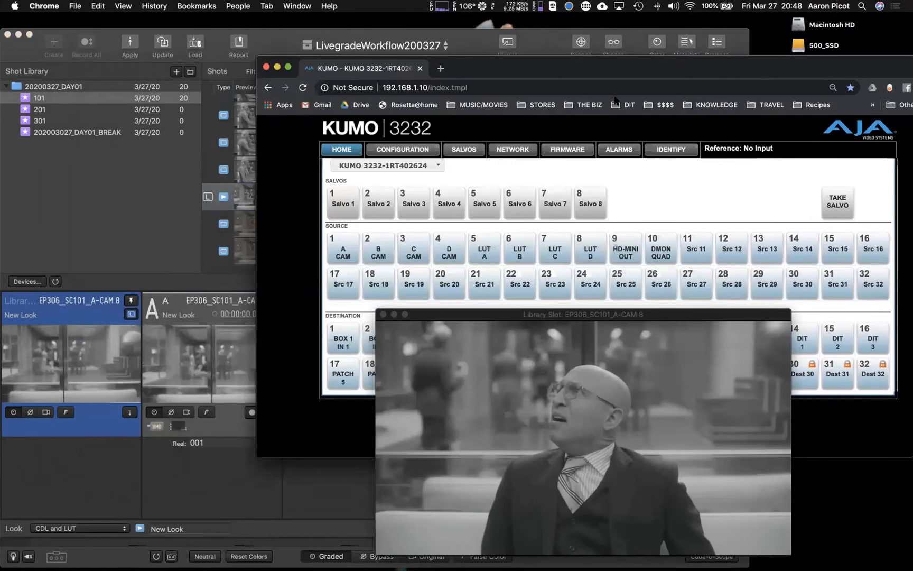
- Review the router's A CAM to HD-MINI IN and HD-MINI OUT to DIT 1 routes, then close the router window
left_click_drag(623, 74, 483, 37)
left_click(309, 302)
left_click(353, 301)
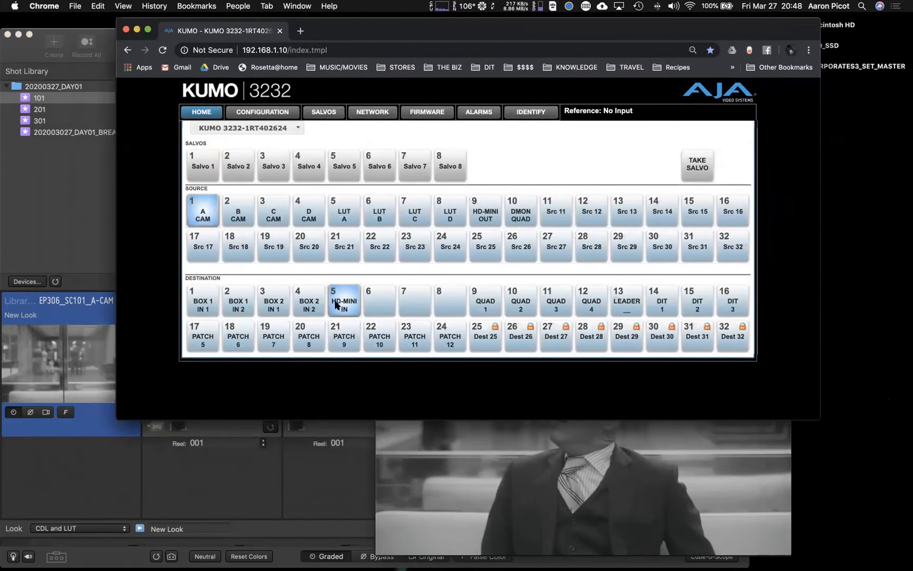
left_click(203, 221)
left_click(662, 300)
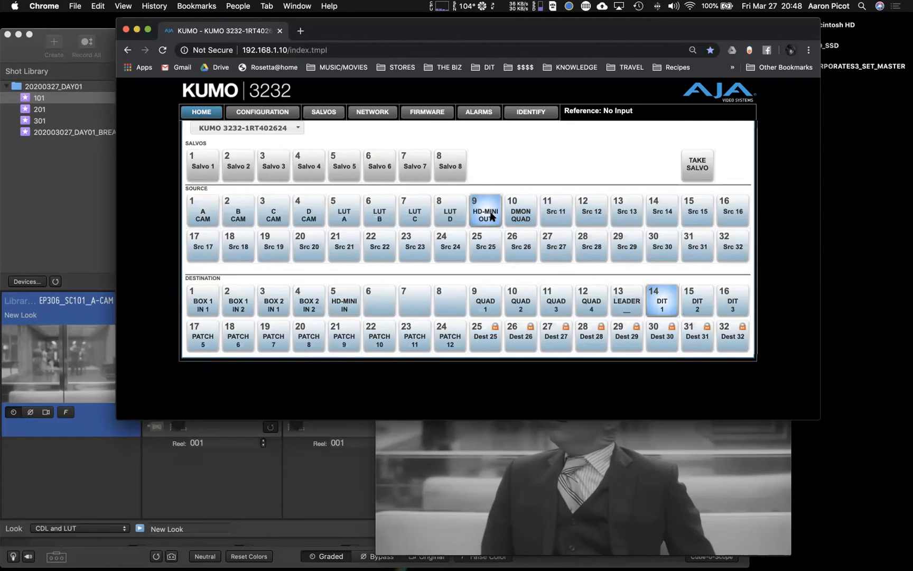
left_click_drag(596, 29, 584, 61)
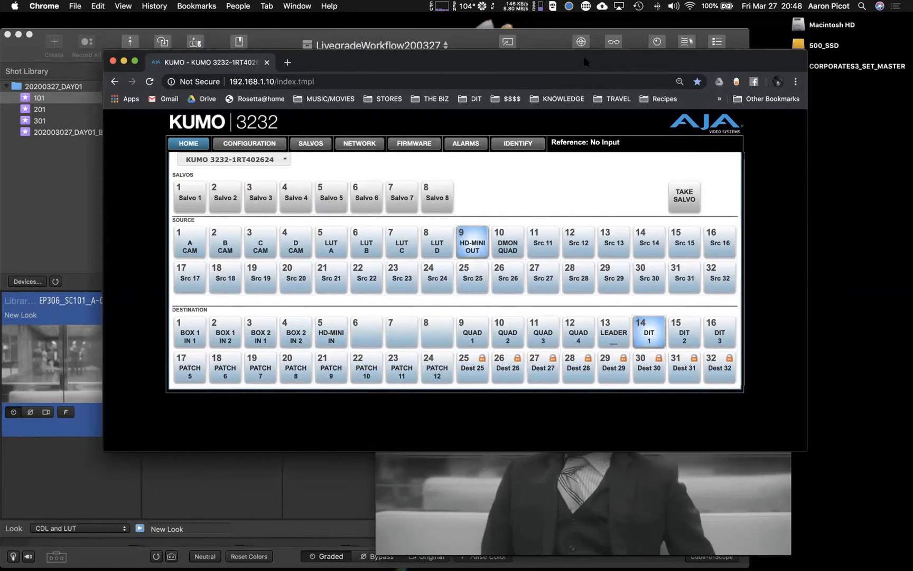
left_click(113, 60)
- Scrub the EP306_SC101_A-CAM 8 clip in the library slot viewer back to an earlier point
mouse_move(558, 445)
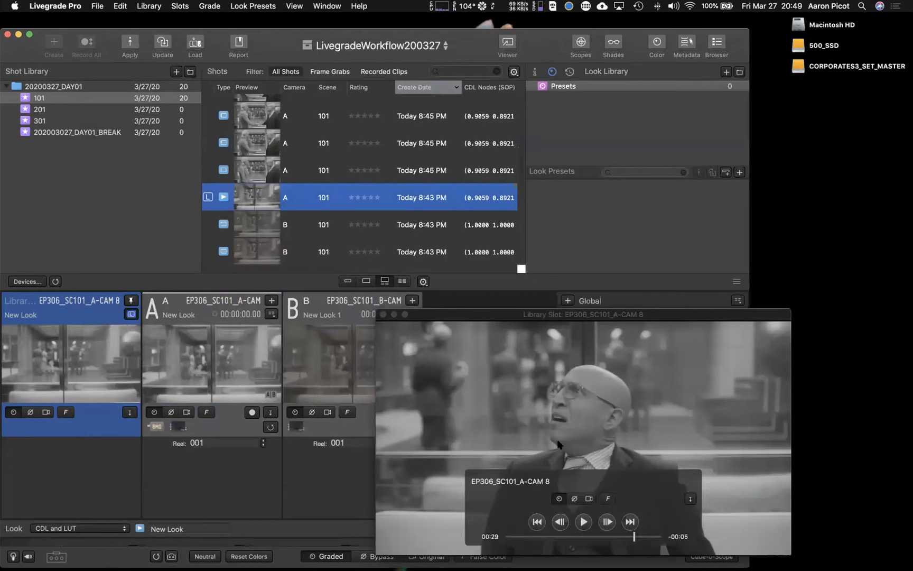
left_click(559, 540)
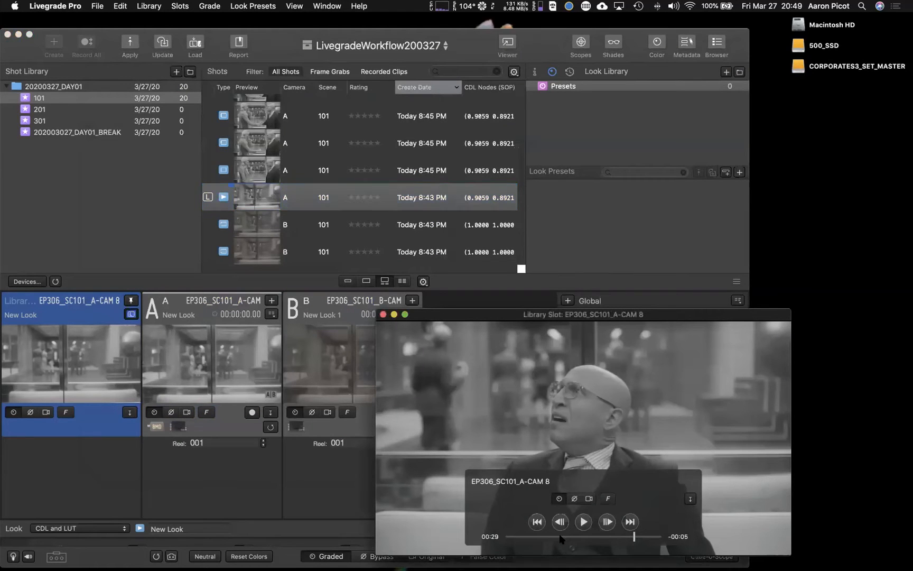
left_click(538, 536)
left_click_drag(536, 537, 549, 540)
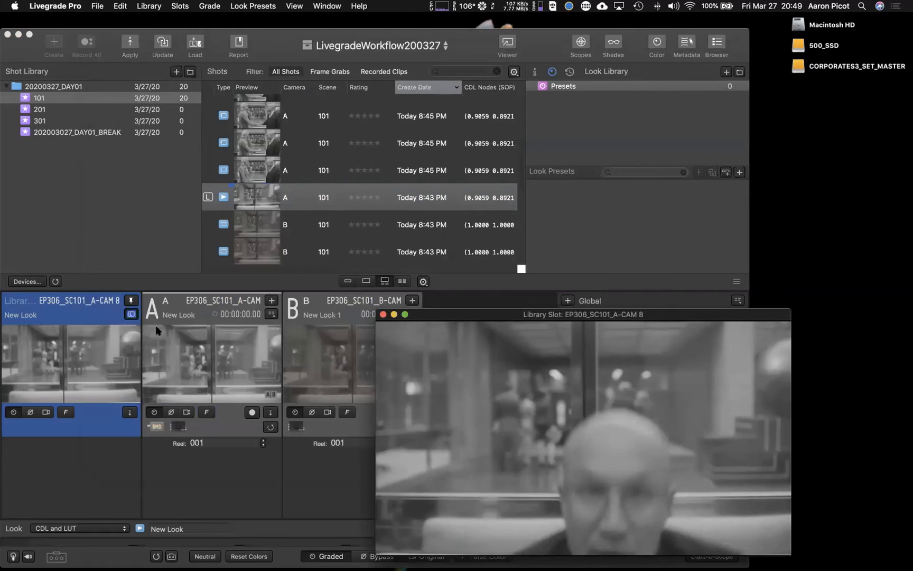
- Show slot A in the viewer and remove its EP306_SC101_A-CAM 8 reference
left_click(192, 304)
mouse_move(483, 404)
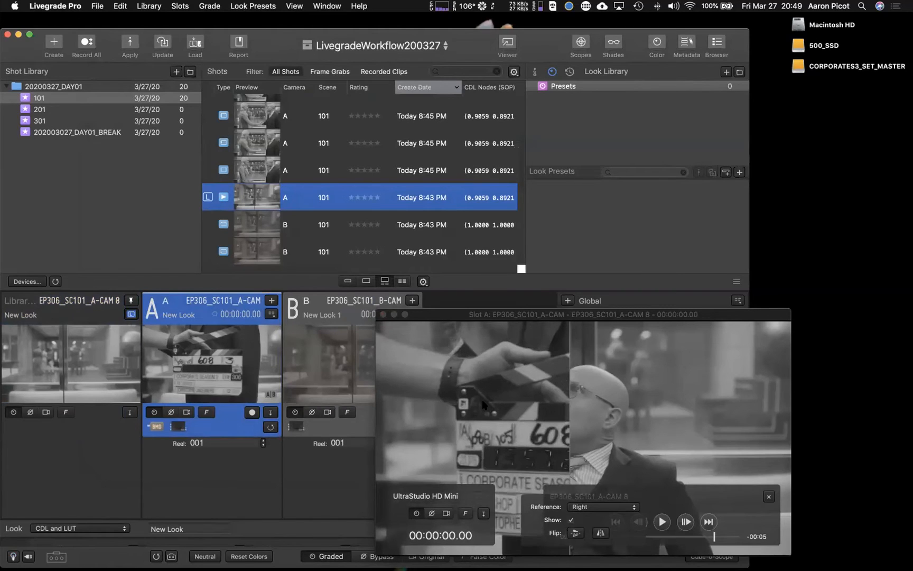
left_click(769, 498)
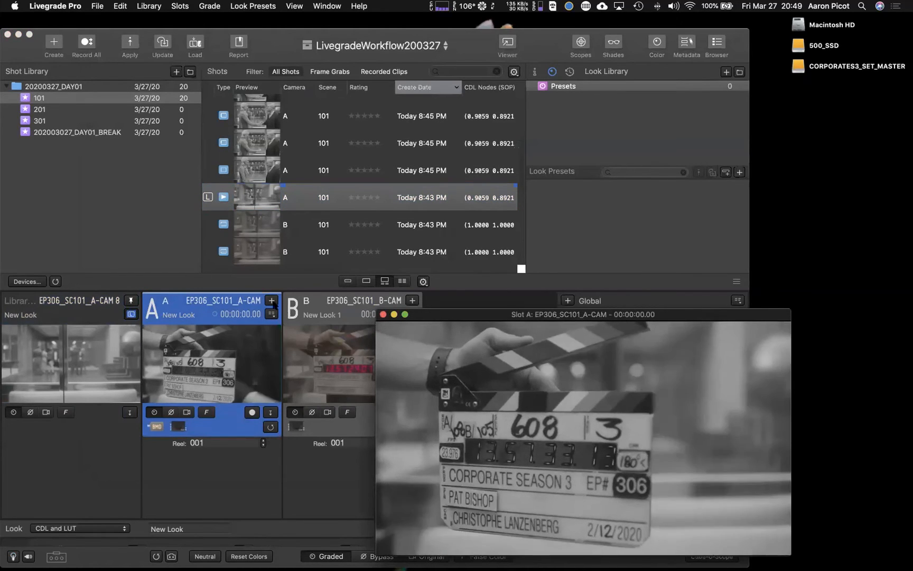
- Load the EP306_SC101_A-CAM 7 frame grab from bin 101 and use it as the reference for slot A
scroll(259, 176, "down", 3)
scroll(259, 176, "down", 3)
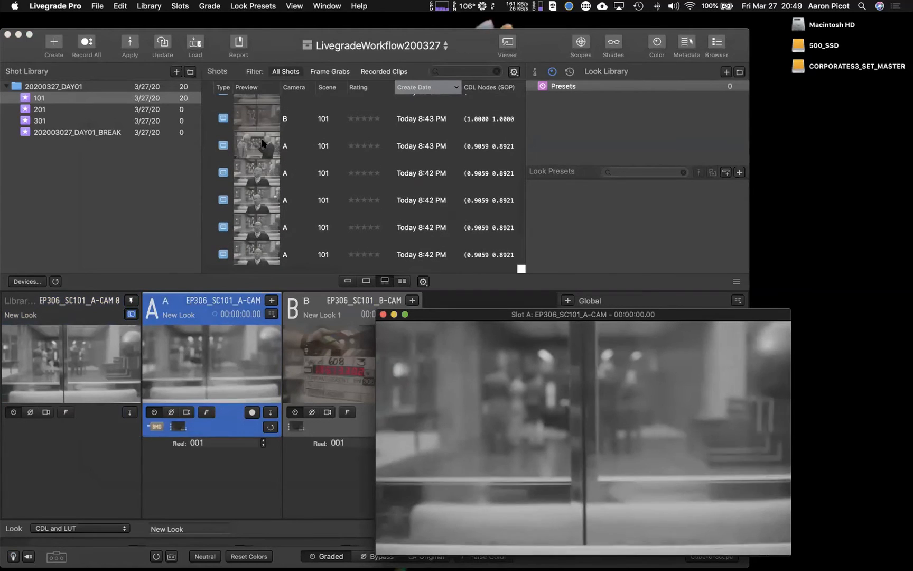
left_click(258, 146)
left_click(259, 147)
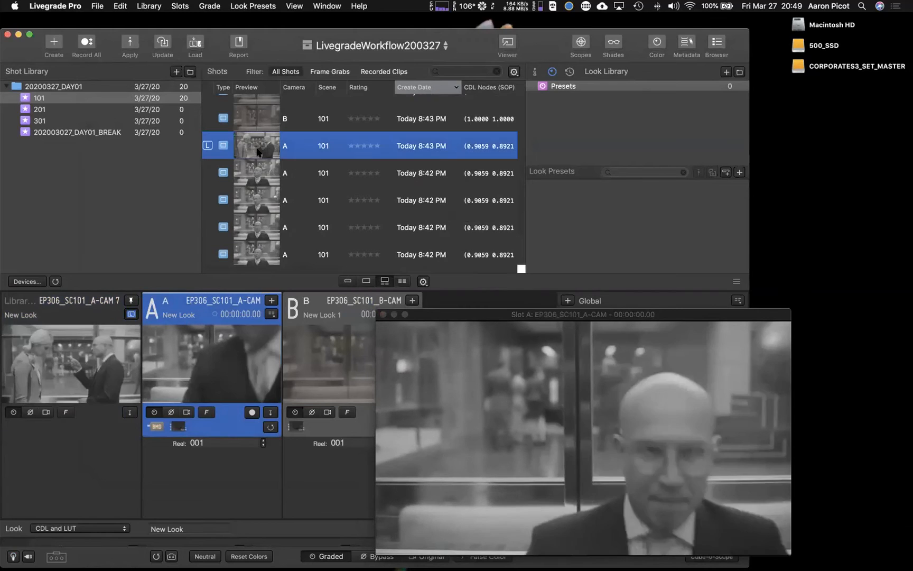
right_click(264, 150)
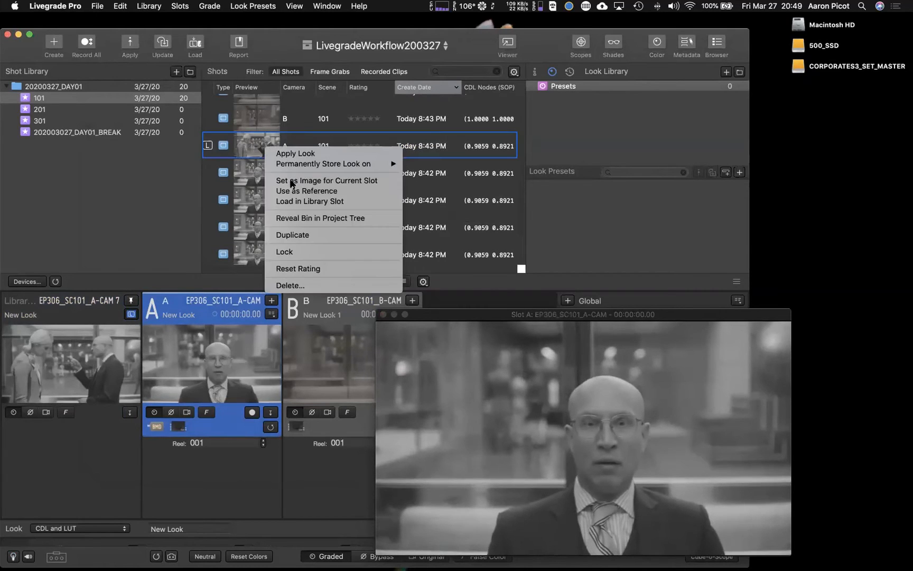
left_click(294, 191)
- Move the wipe line back and forth across the viewer to compare the live A-CAM image with the reference still
mouse_move(599, 402)
left_mouse_down()
mouse_move(634, 417)
mouse_move(597, 418)
left_mouse_up()
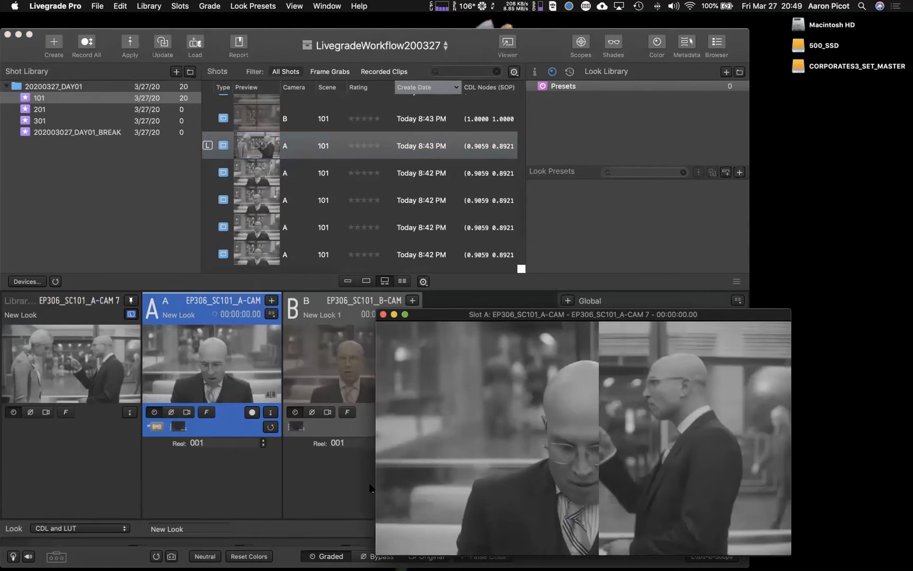
mouse_move(600, 425)
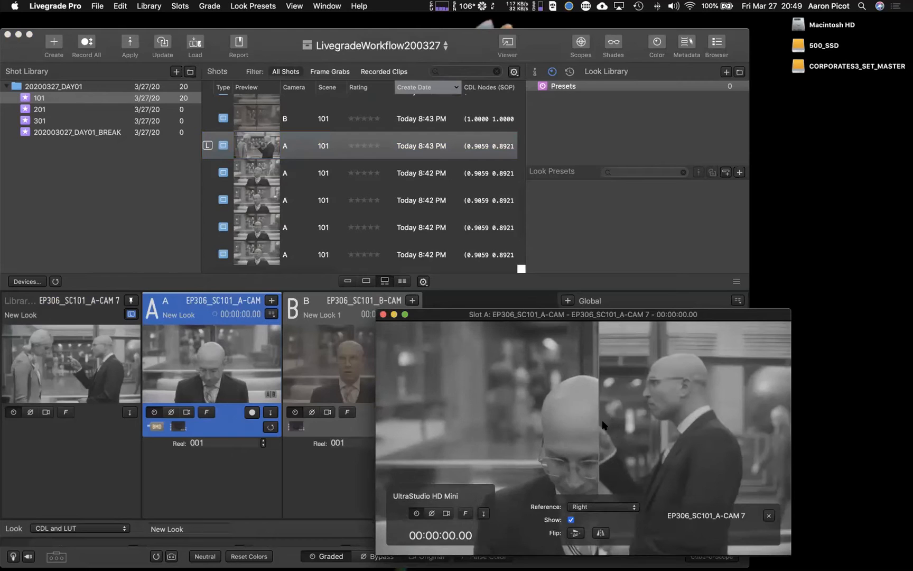
left_click_drag(602, 424, 563, 443)
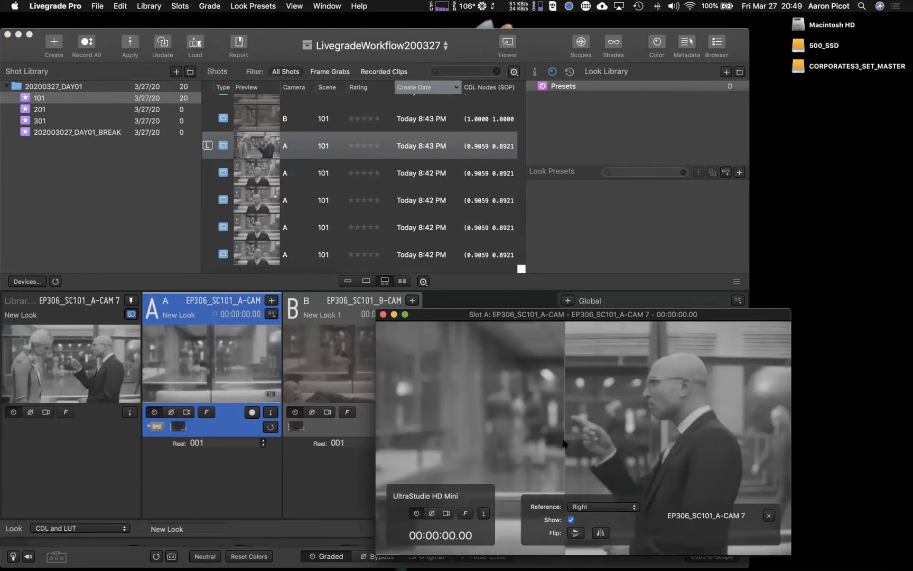
mouse_move(571, 434)
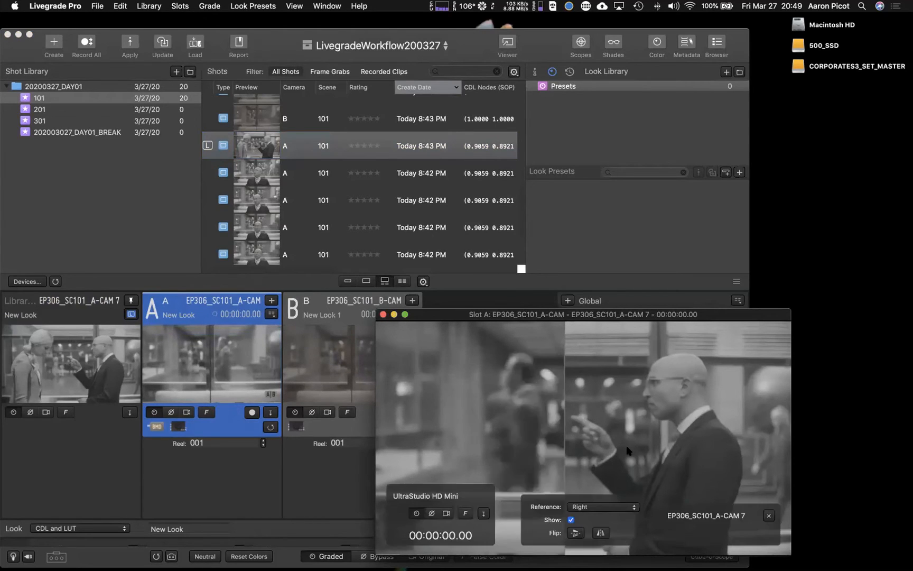
left_click_drag(595, 409, 611, 423)
- Set the reference side to Left and shift the wipe line to reveal more of the live image
left_click(602, 506)
left_click(582, 517)
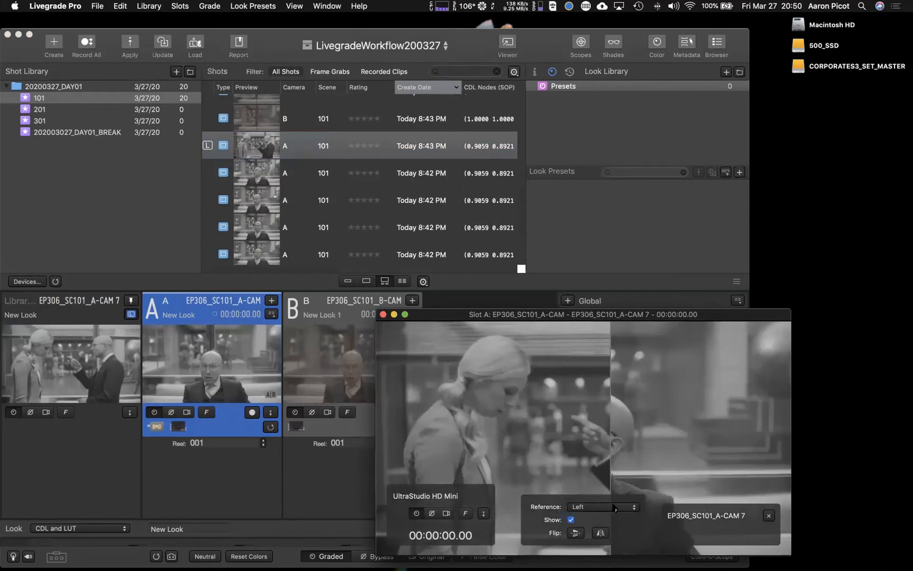
left_click_drag(612, 497, 545, 452)
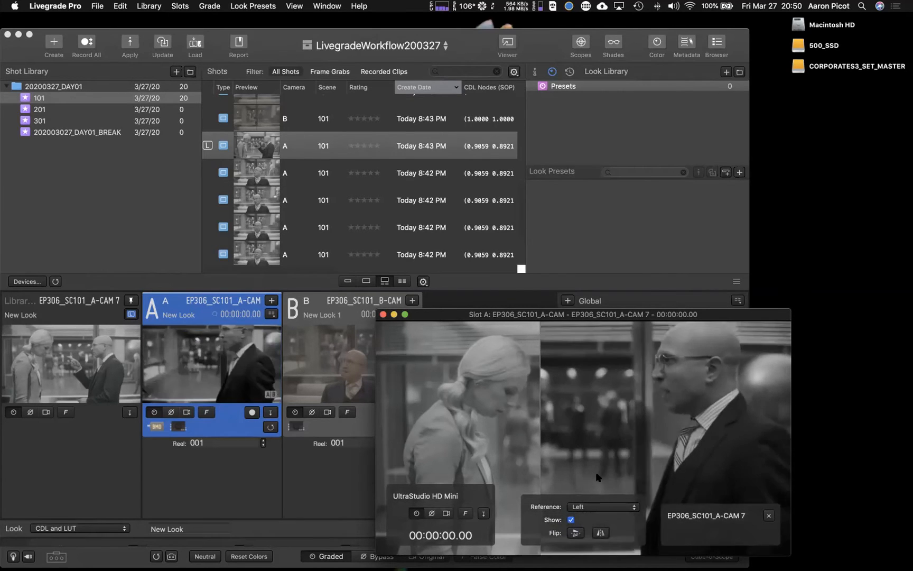
- Show the reference as an overlay and adjust its opacity, then remove it from slot A's viewer
left_click(591, 506)
left_click(593, 535)
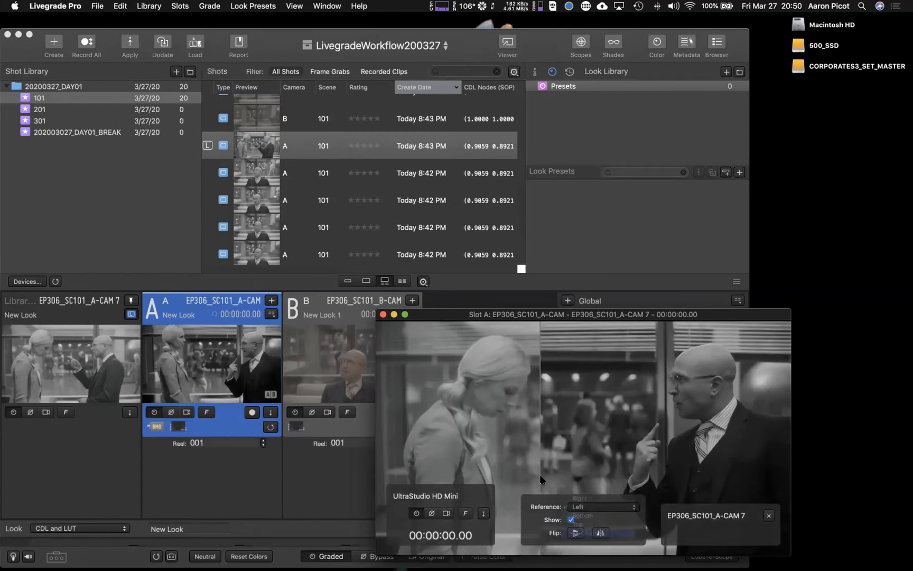
mouse_move(602, 506)
left_mouse_down()
mouse_move(584, 506)
mouse_move(607, 514)
mouse_move(585, 511)
mouse_move(629, 512)
mouse_move(597, 512)
left_mouse_up()
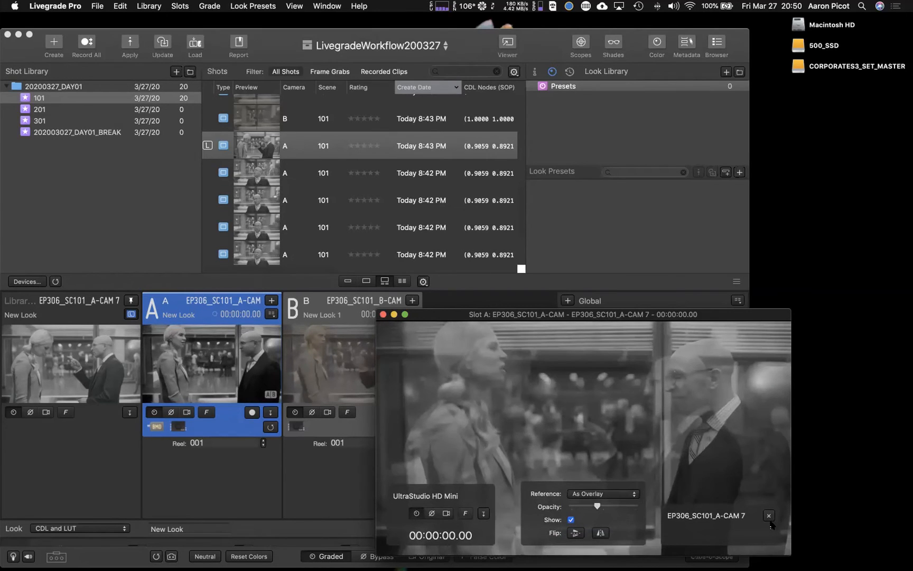
left_click(769, 517)
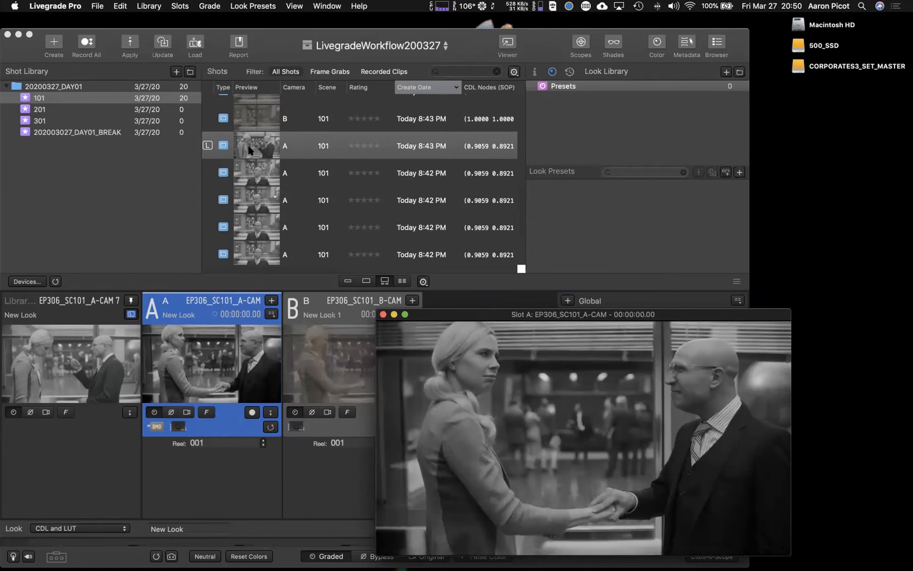
- Browse the A-CAM frame grabs, load EP306_SC101_A-CAM 4, and use it as the reference for slot A
left_click(251, 149)
key("Down")
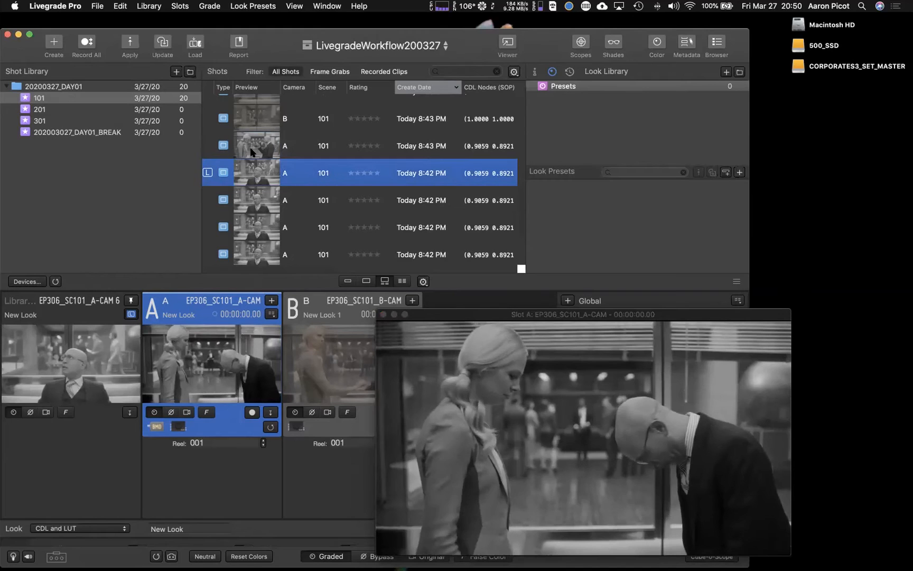
key("Up")
scroll(266, 176, "down", 1)
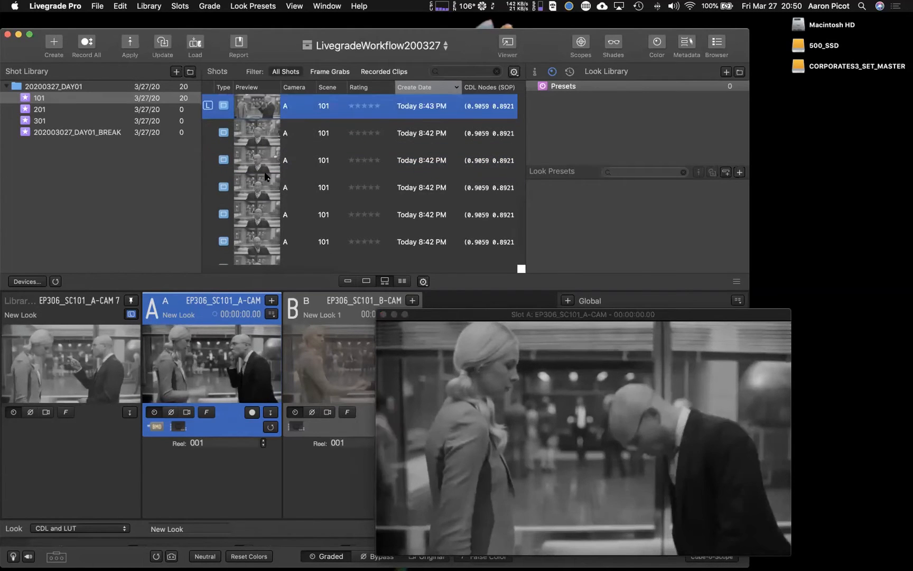
left_click(266, 177)
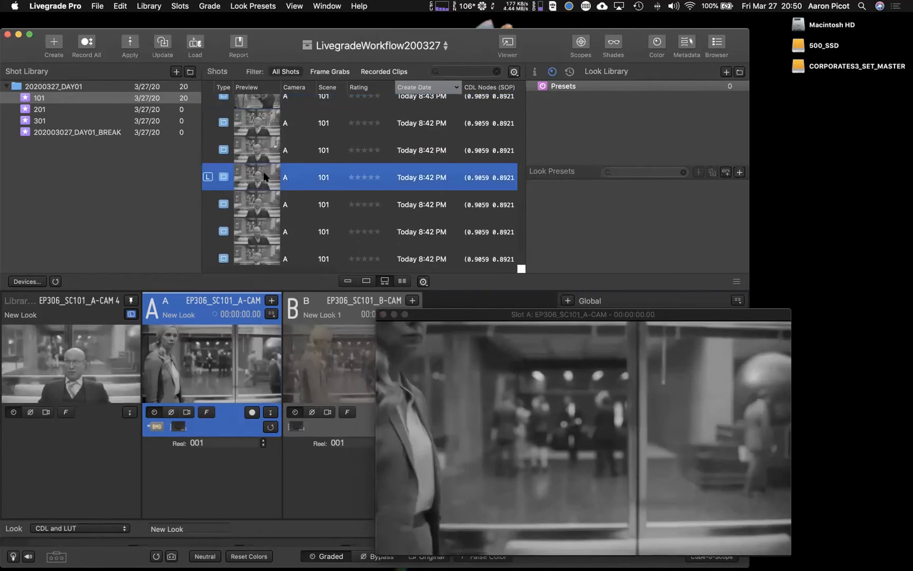
key("super+r")
- Set the reference side to Right and sweep the wipe line across the seated man, leaving it to the right of his face
mouse_move(672, 394)
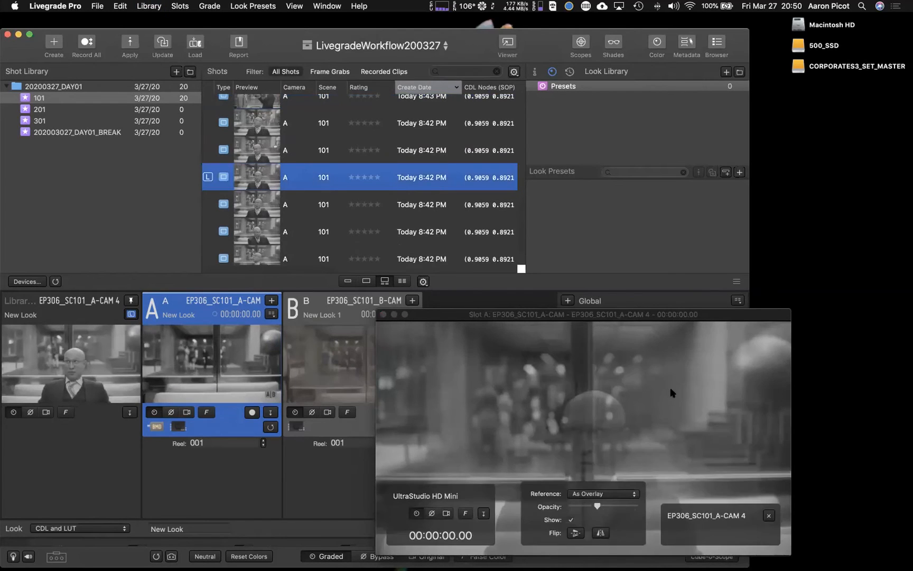
left_click(603, 493)
left_click(587, 465)
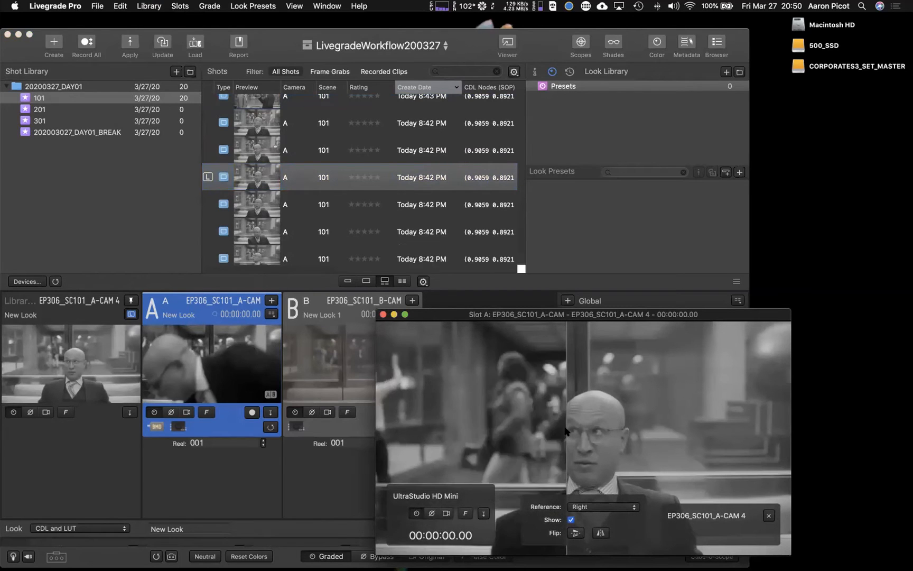
mouse_move(566, 431)
left_mouse_down()
mouse_move(685, 435)
mouse_move(582, 437)
left_mouse_up()
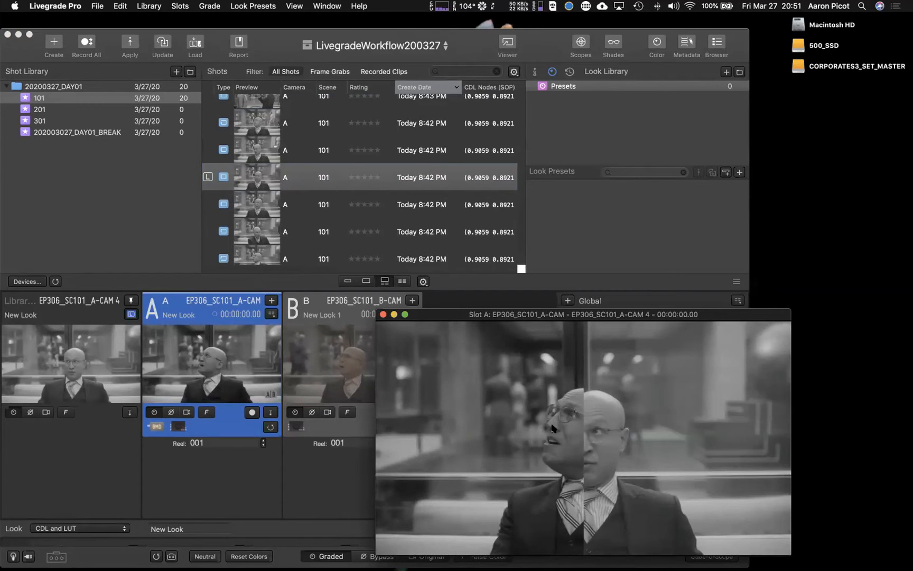
left_click_drag(554, 428, 594, 439)
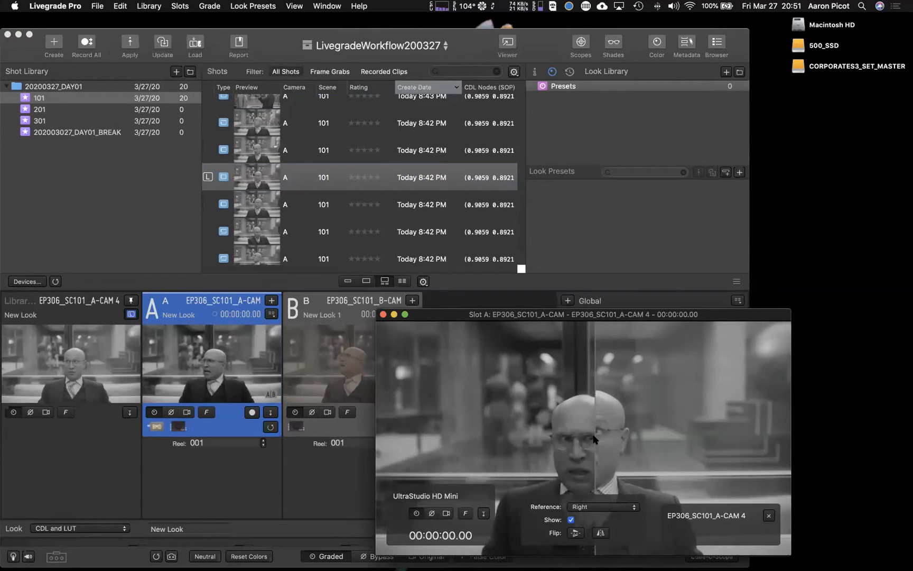
left_click_drag(594, 439, 622, 446)
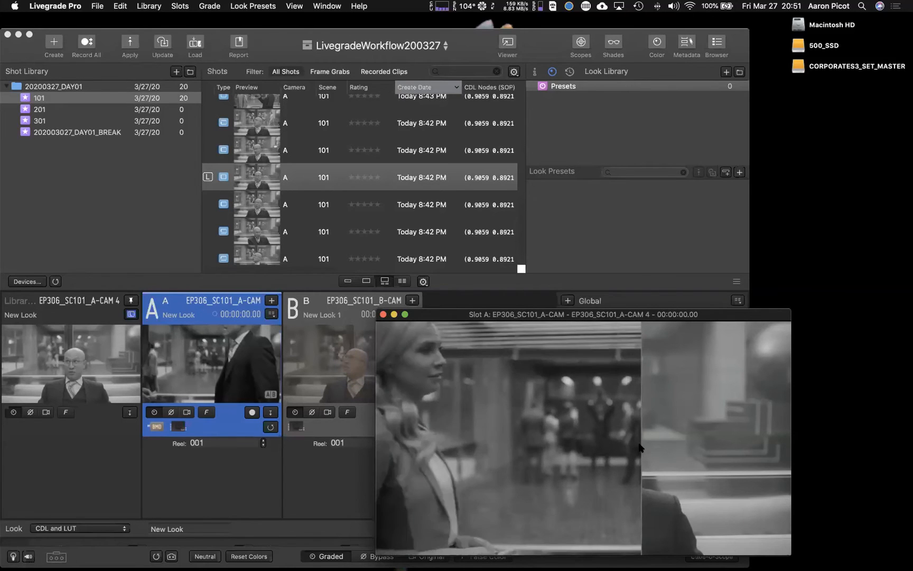
- Look into shot bins 201 and 301, then return to bin 101
left_click(83, 196)
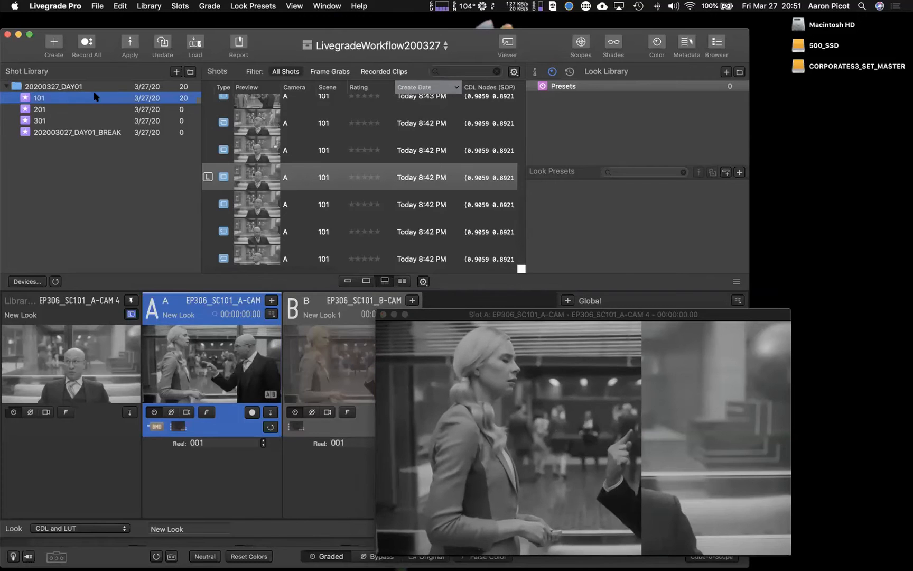
left_click(63, 107)
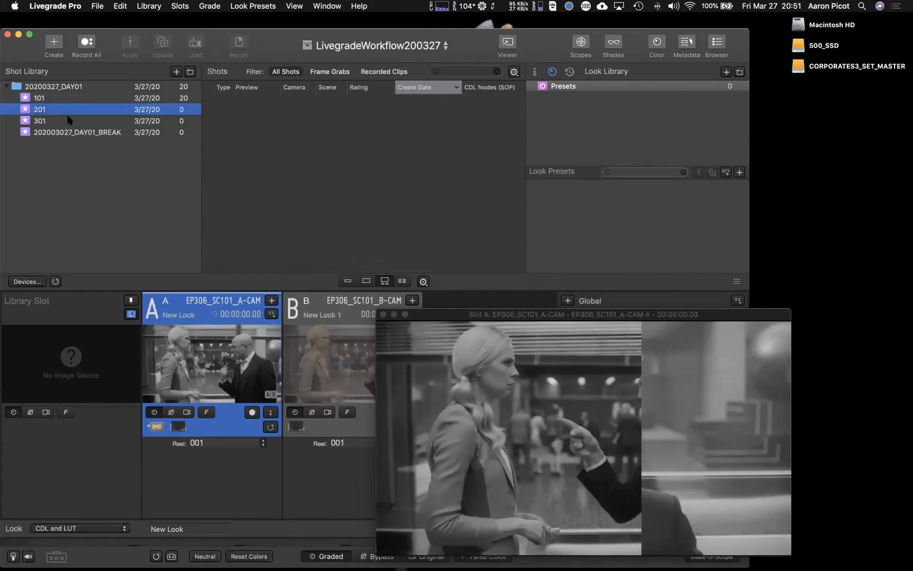
left_click(67, 119)
left_click(59, 98)
- Browse the shots in bin 101 and load the EP306_SC101_B-CAM 2 frame grab into the library slot
left_click(263, 106)
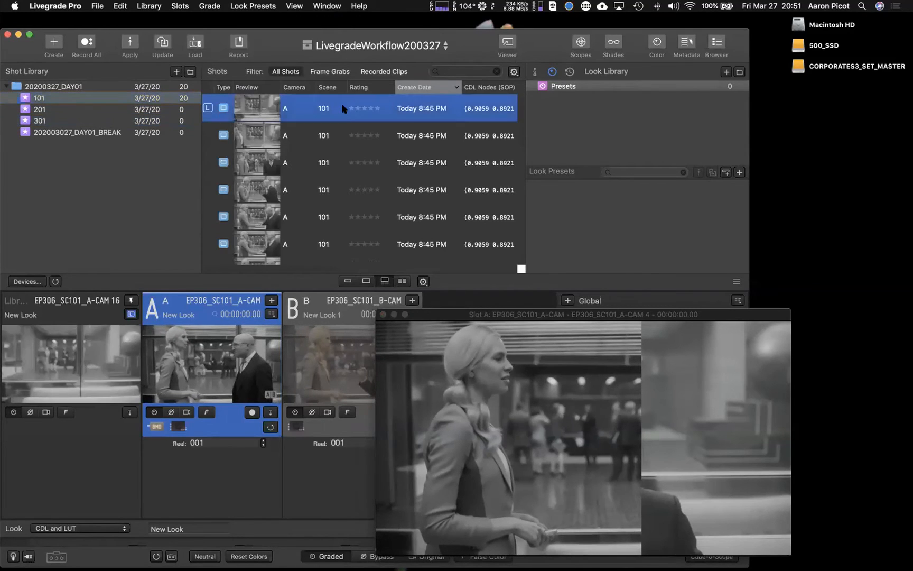
scroll(264, 124, "down", 10)
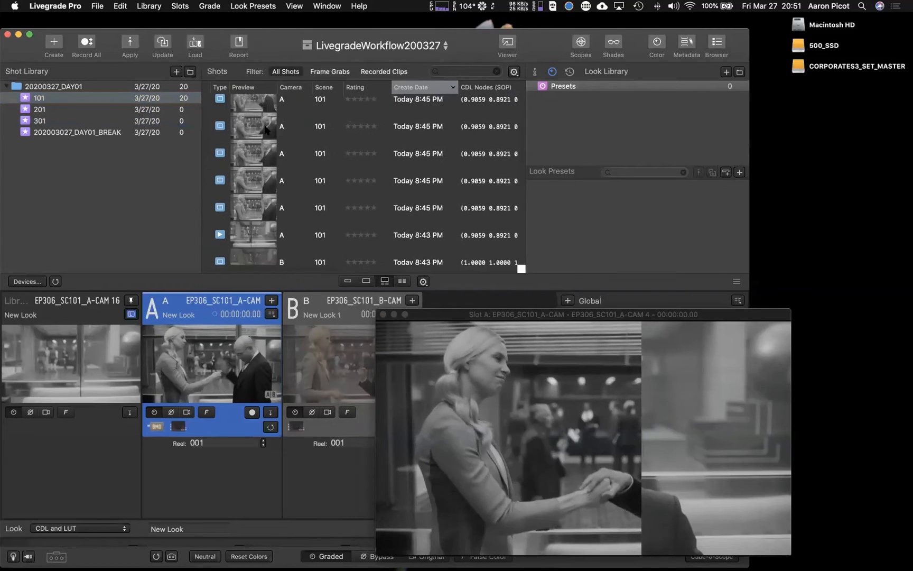
left_click(262, 178)
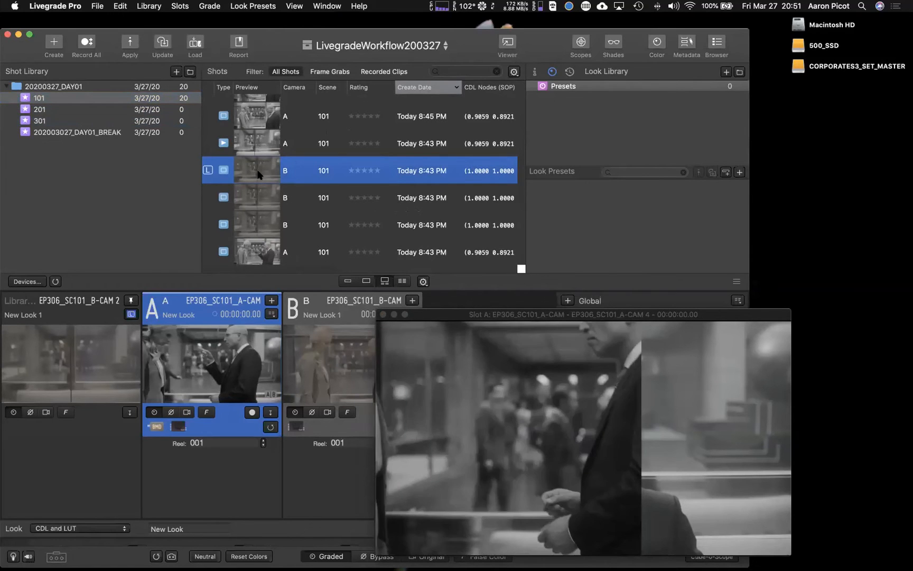
- Compare slot A with the EP306_SC101_B-CAM 2 reference by moving the wipe line, leaving it slightly left of the picture's centre
mouse_move(613, 393)
left_click_drag(613, 392, 480, 396)
left_click_drag(512, 426, 548, 424)
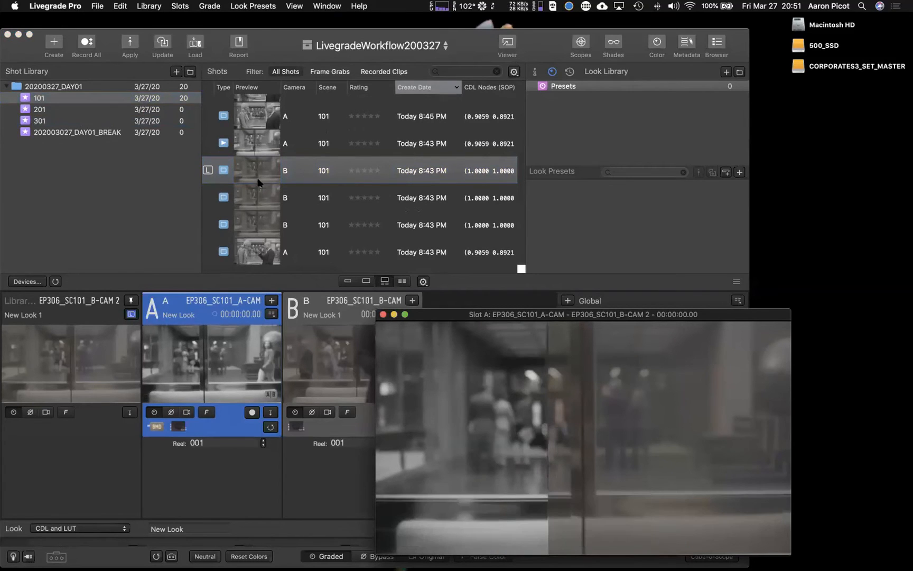
- View the EP306_SC101_B-CAM 2 frame grab from the library slot in the viewer, then return to slot A
left_click(258, 183)
mouse_move(622, 418)
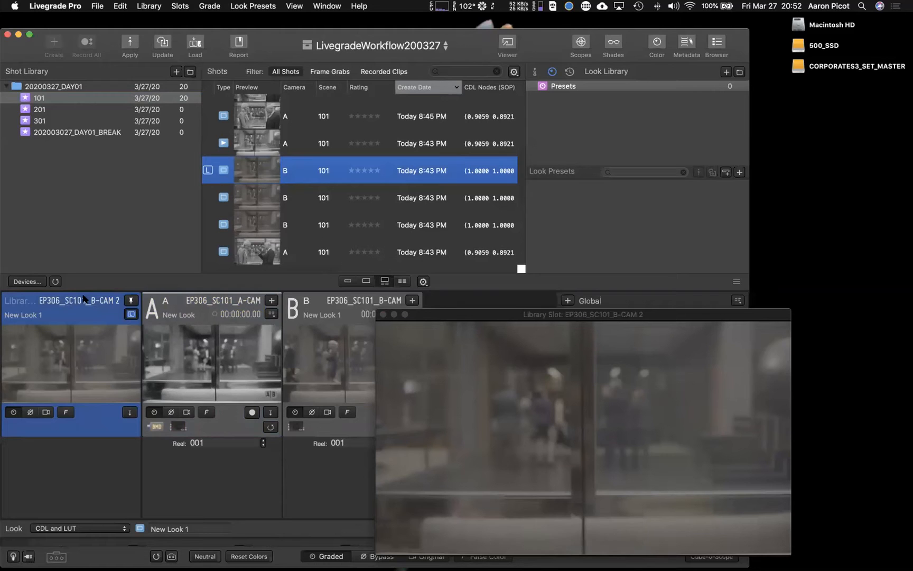
mouse_move(530, 369)
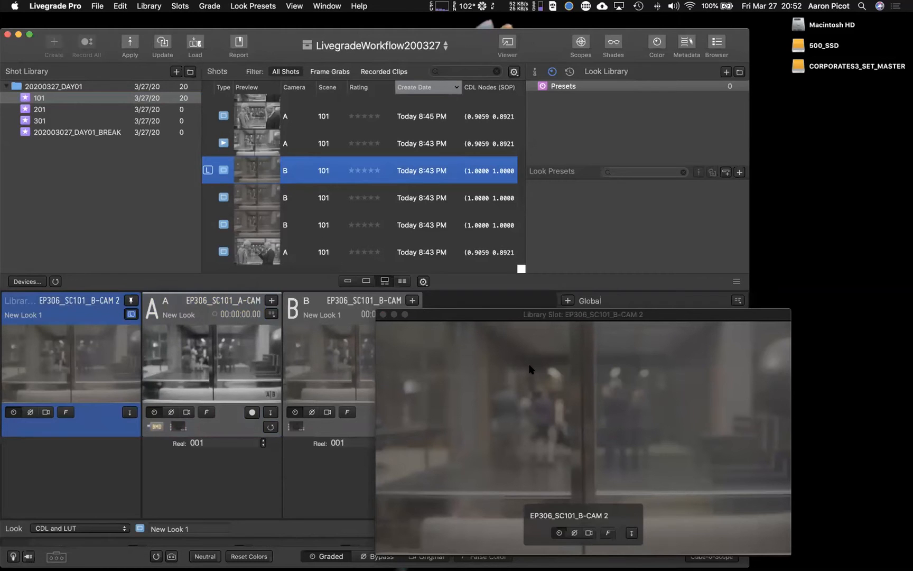
left_click(200, 315)
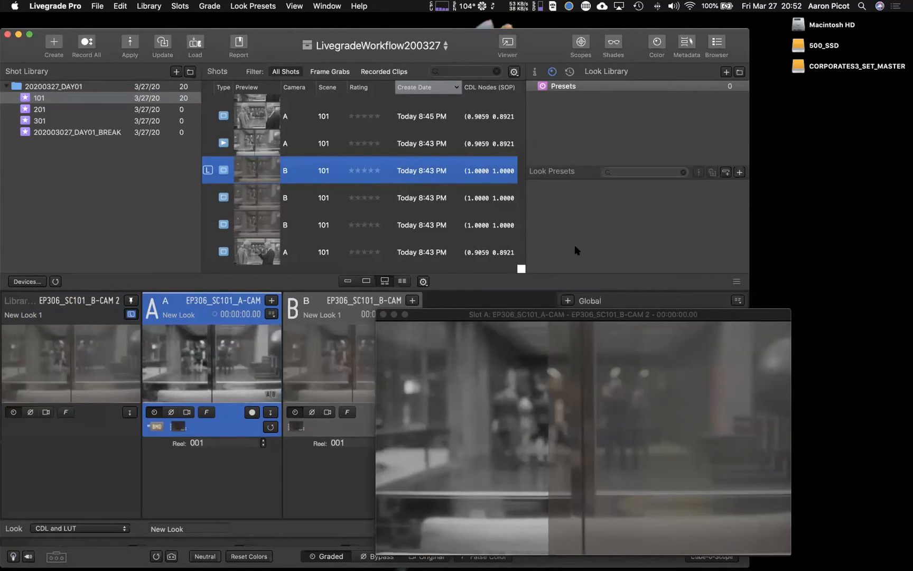
- Remove the EP306_SC101_B-CAM 2 reference from slot A and shrink the viewer window to uncover slot B
scroll(473, 159, "up", 2)
scroll(471, 158, "up", 5)
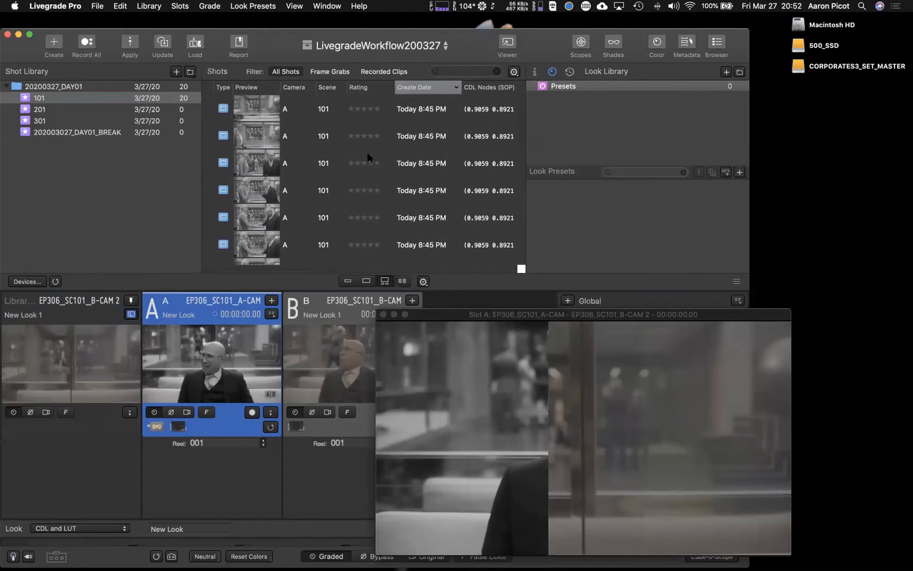
mouse_move(512, 336)
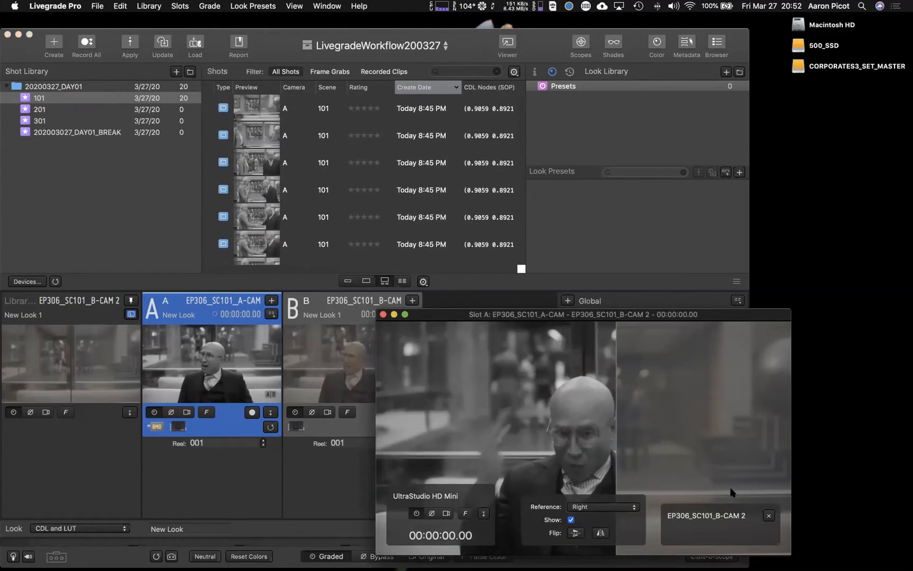
left_click(769, 515)
left_click_drag(374, 305, 419, 332)
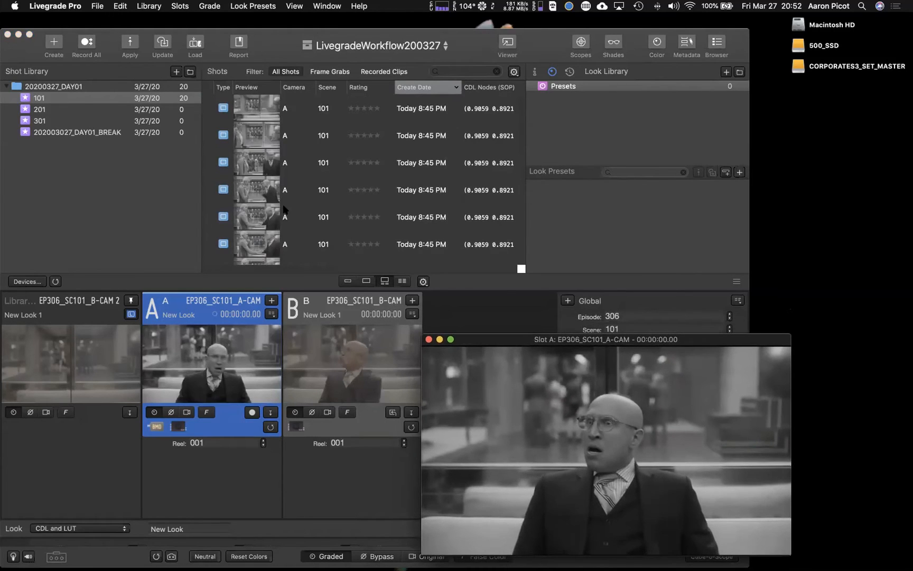
- Grab two new stills of the seated man from slot A into bin 101
key("super+t")
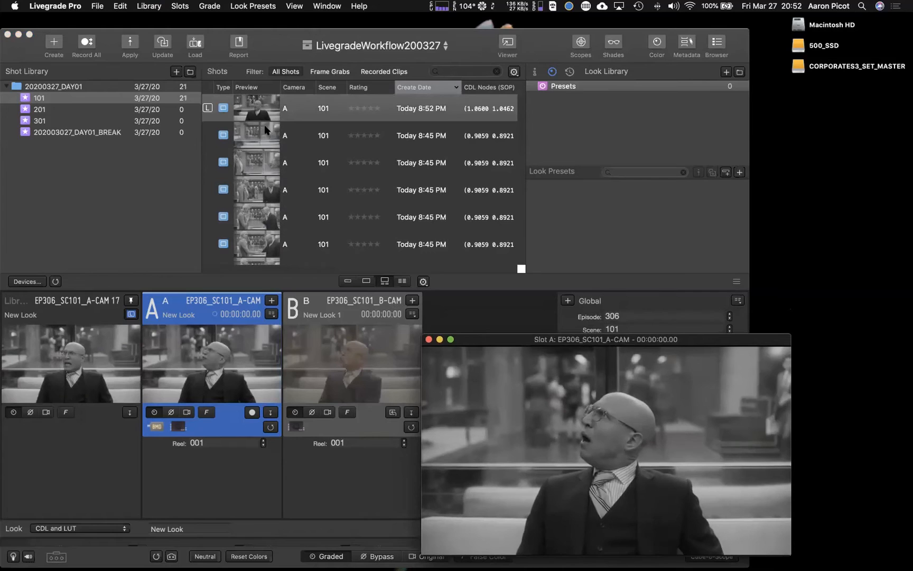
left_click(264, 125)
key("super+t")
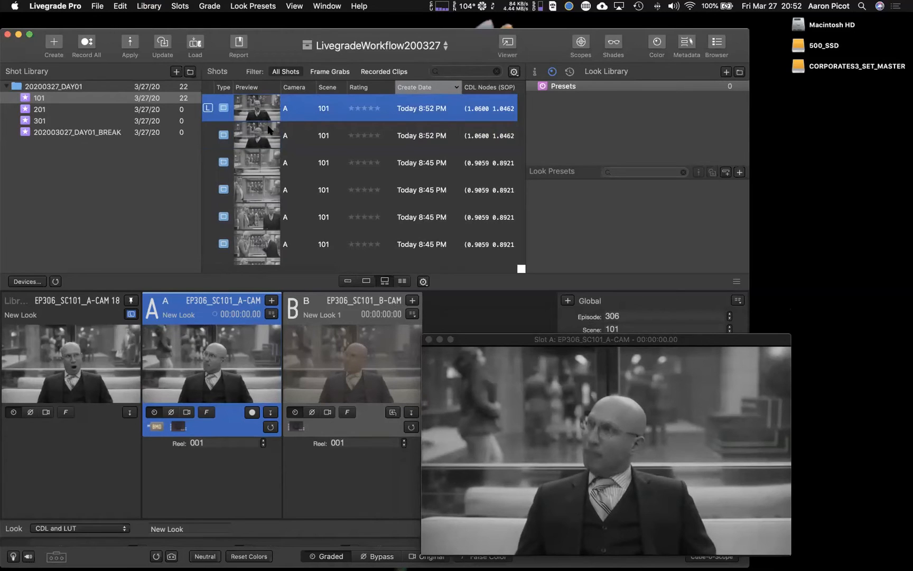
- Compare the new EP306_SC101_A-CAM 17 and A-CAM 18 frame grabs in the library slot, including a look at A-CAM 16
left_click(269, 129)
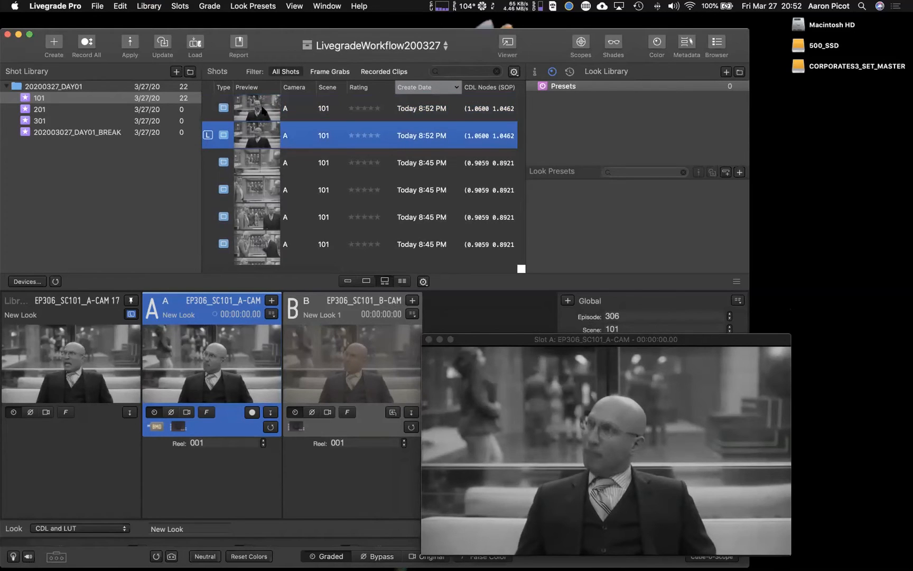
left_click(263, 110)
left_click(90, 308)
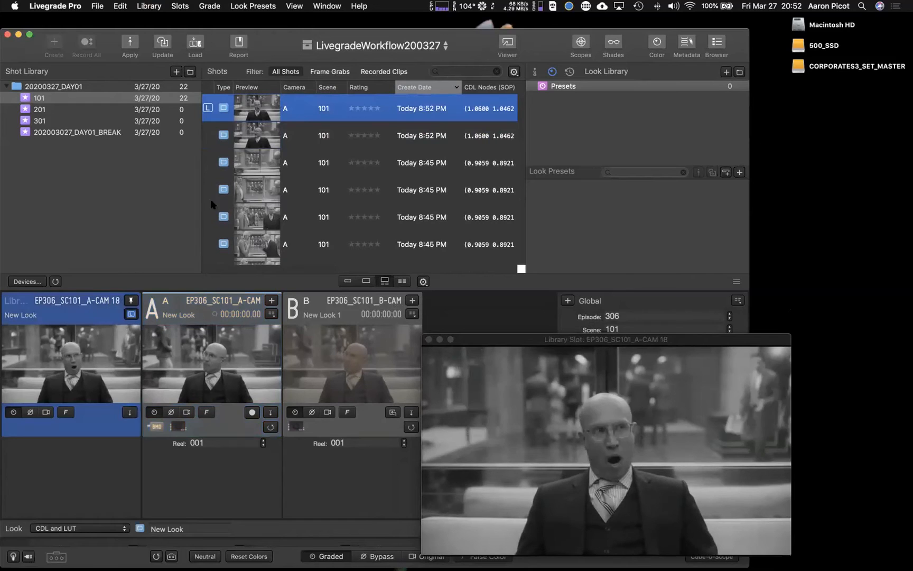
left_click(265, 139)
left_click(264, 162)
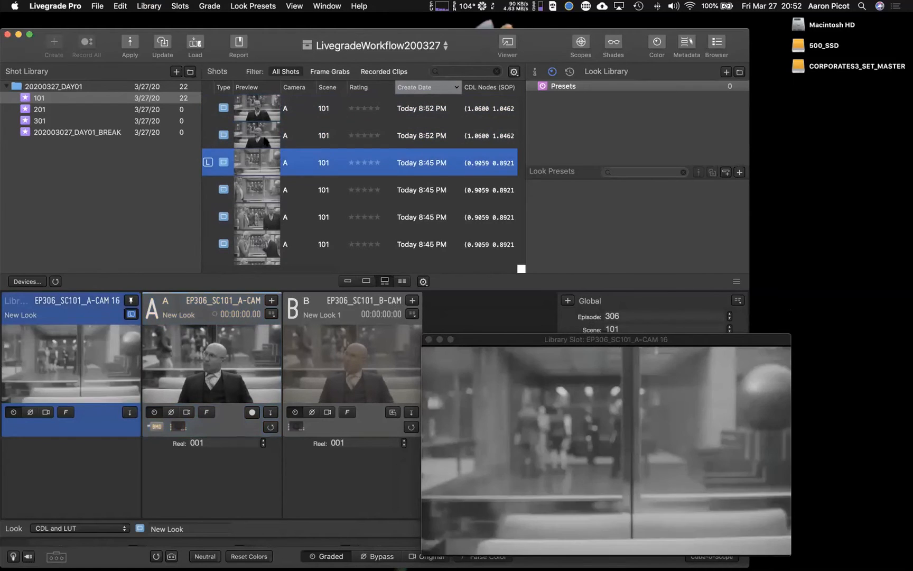
left_click(264, 136)
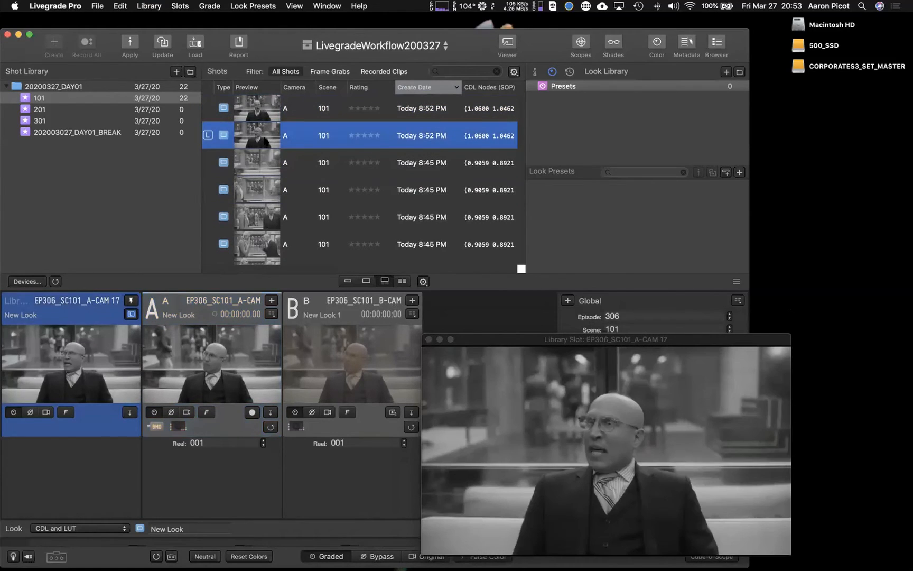
key("Up")
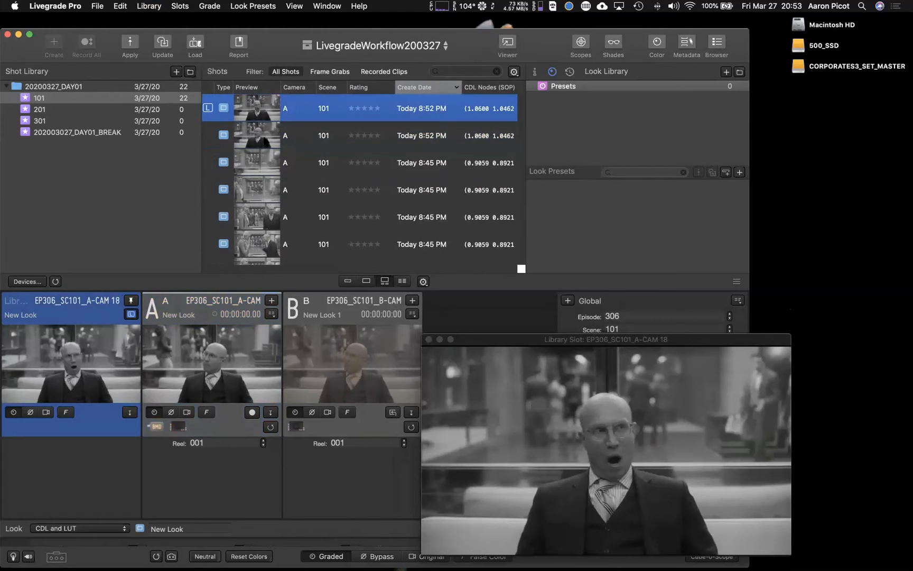
key("Down")
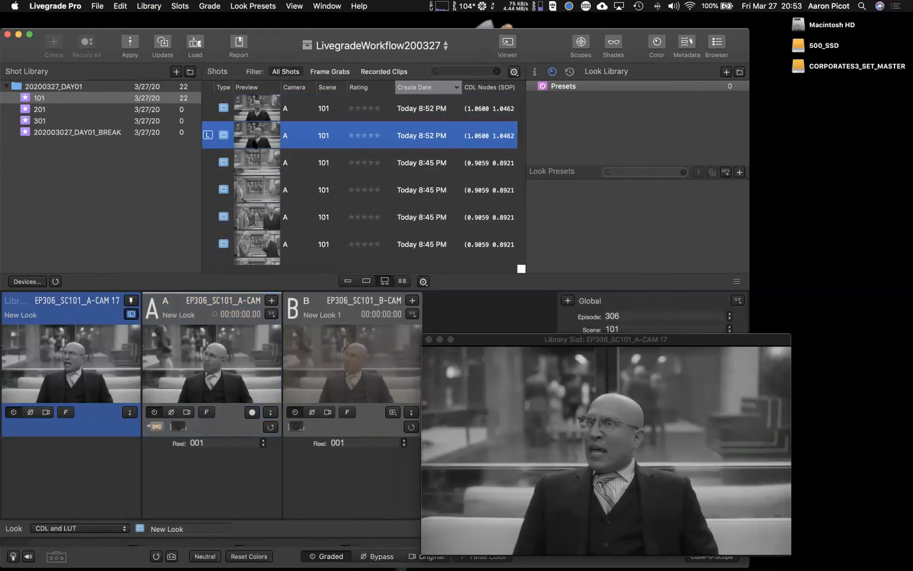
- Update the EP306_SC101_A-CAM 17 frame grab with the colour look graded in the library slot
scroll(253, 147, "down", 5)
scroll(252, 148, "down", 10)
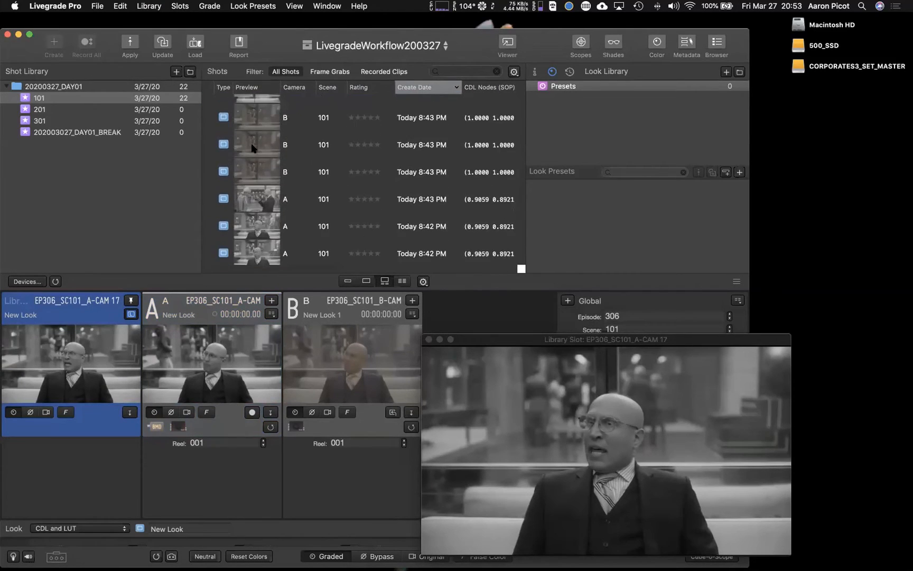
scroll(252, 148, "up", 10)
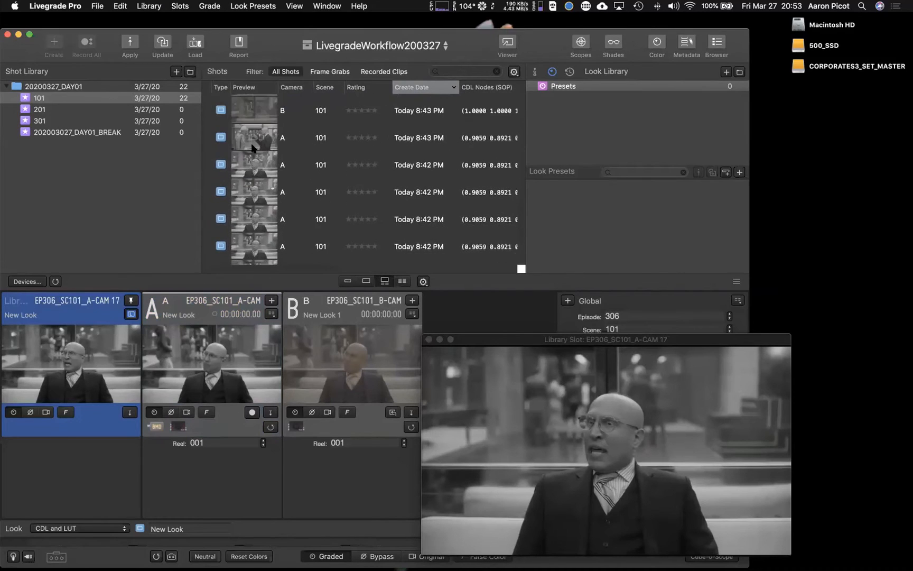
scroll(252, 148, "up", 2)
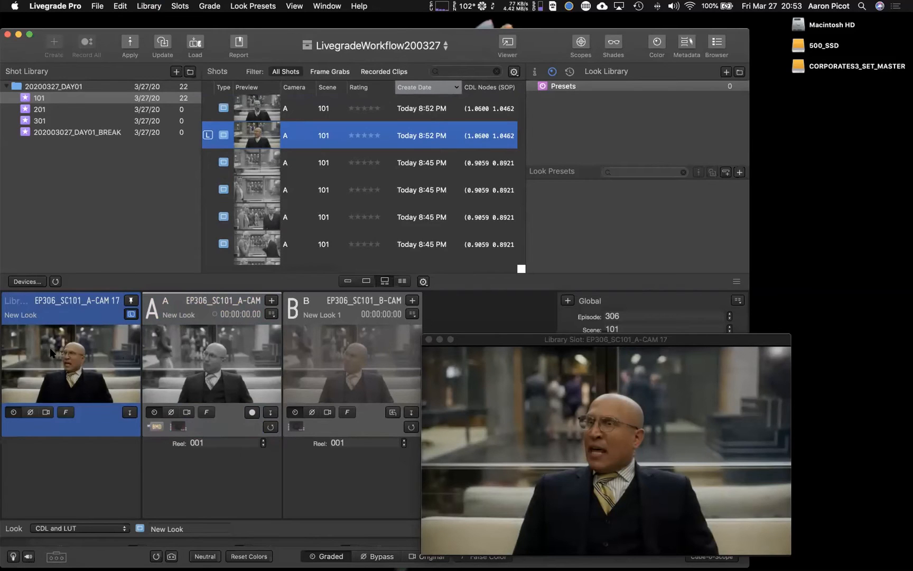
left_click(162, 43)
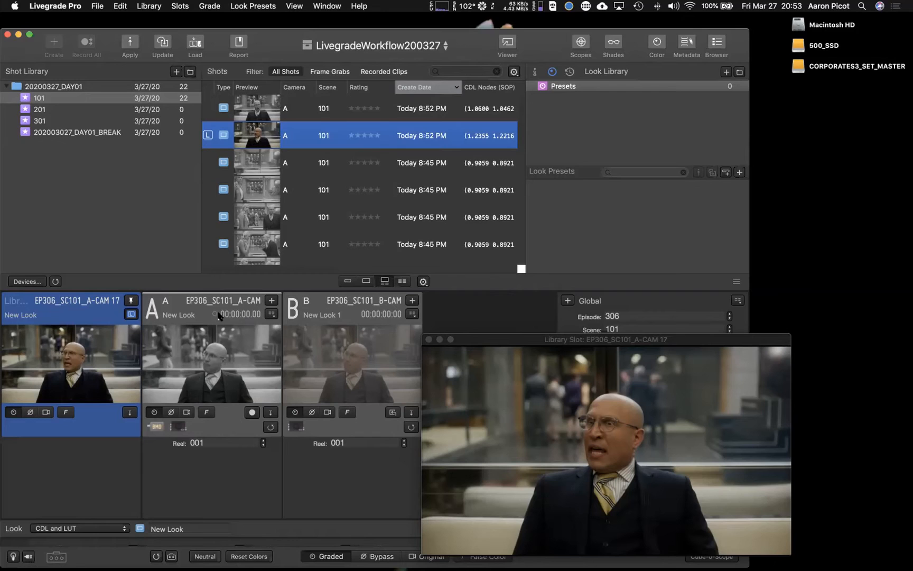
- Update the EP306_SC101_A-CAM 9 to A-CAM 18 frame grabs together with the current look of slot A
left_click(227, 297)
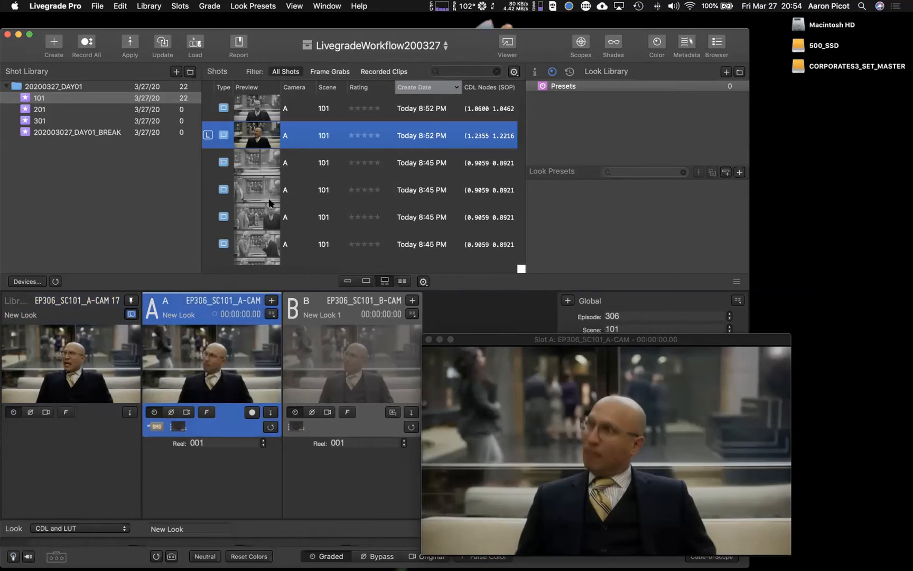
scroll(269, 206, "down", 5)
left_click(268, 221)
scroll(269, 217, "up", 5)
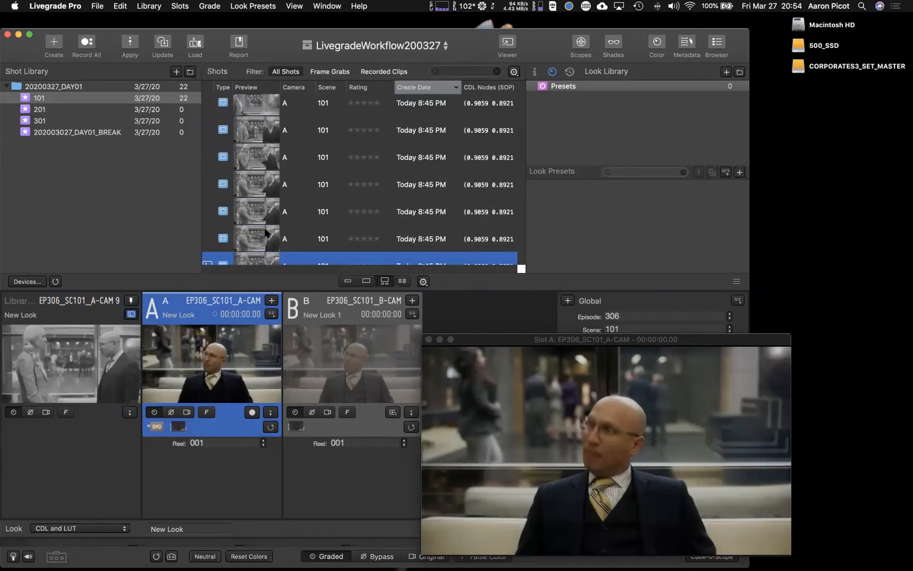
left_click(259, 110, "shift")
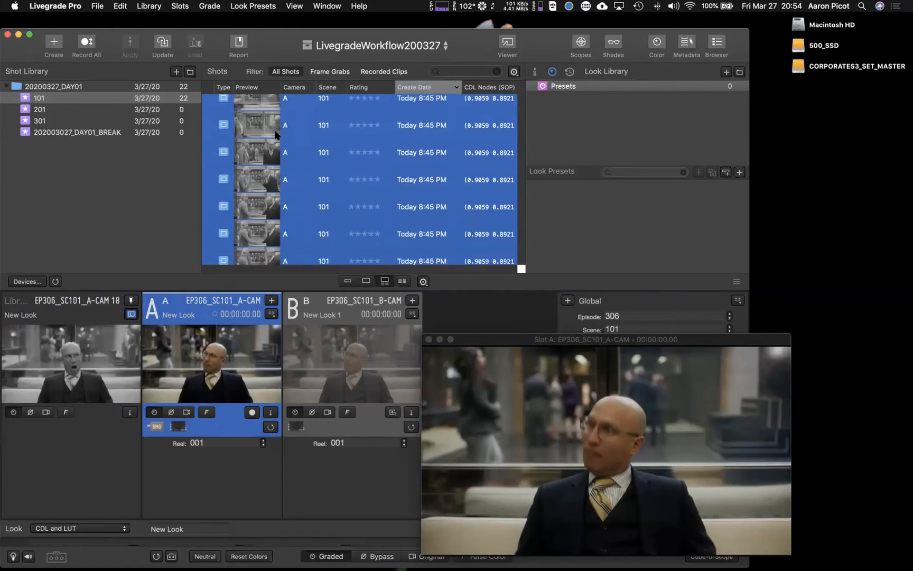
left_click(164, 46)
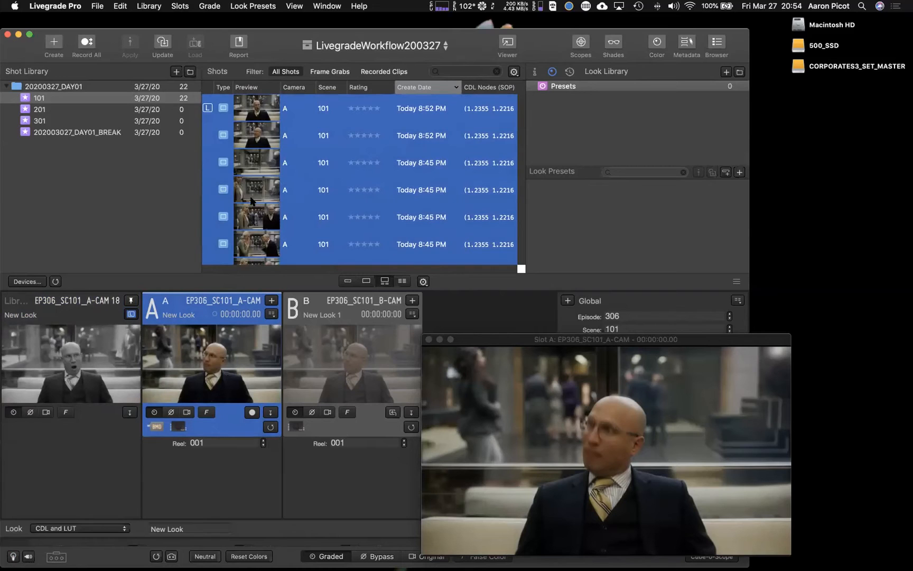
- Step through the updated A-CAM frame grabs in bin 101 to check their look
left_click(251, 200)
key("Down")
key("Down")
key("Up")
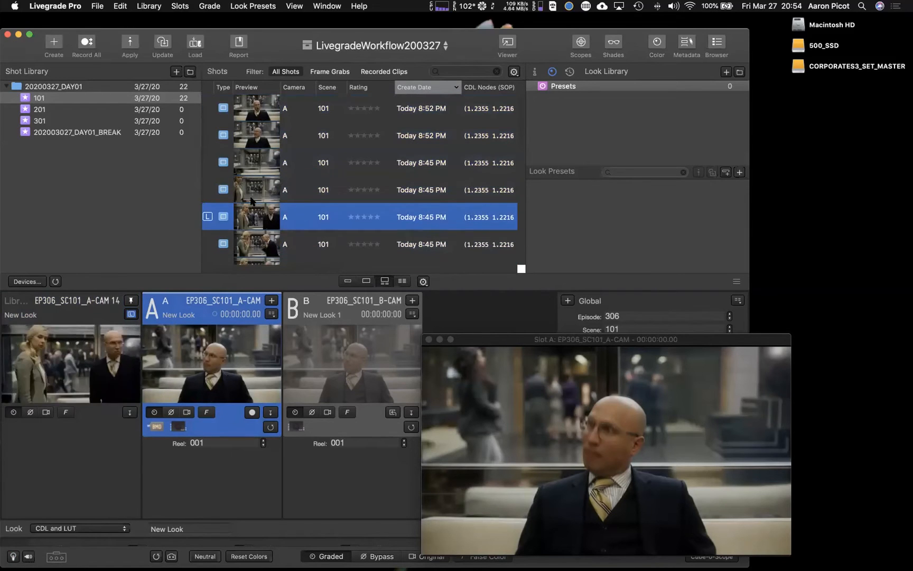
key("Up")
key("Up")
key("Up")
key("Up")
- Show the EP306_SC101_A-CAM 17 frame grab from the library slot in the viewer and rate it five stars
left_click(267, 143)
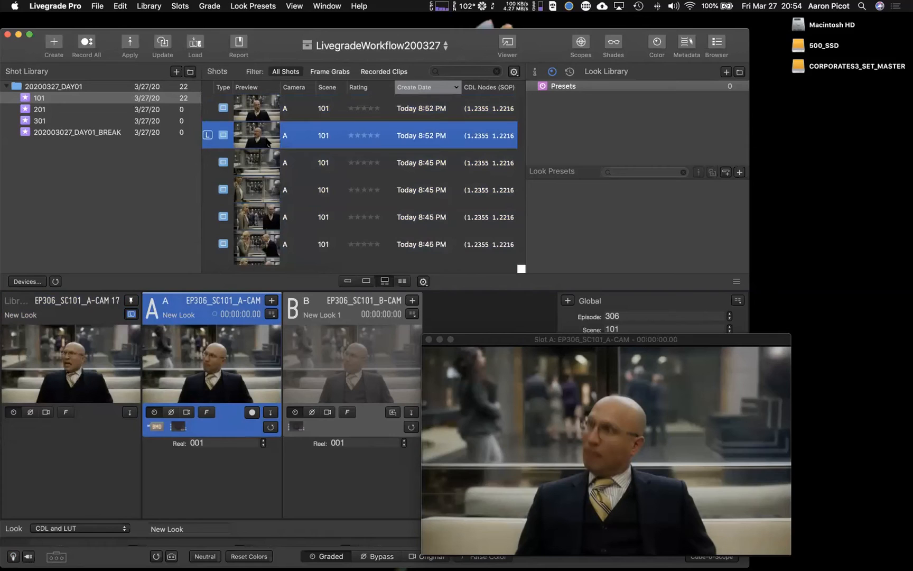
left_click(107, 316)
left_click(353, 133)
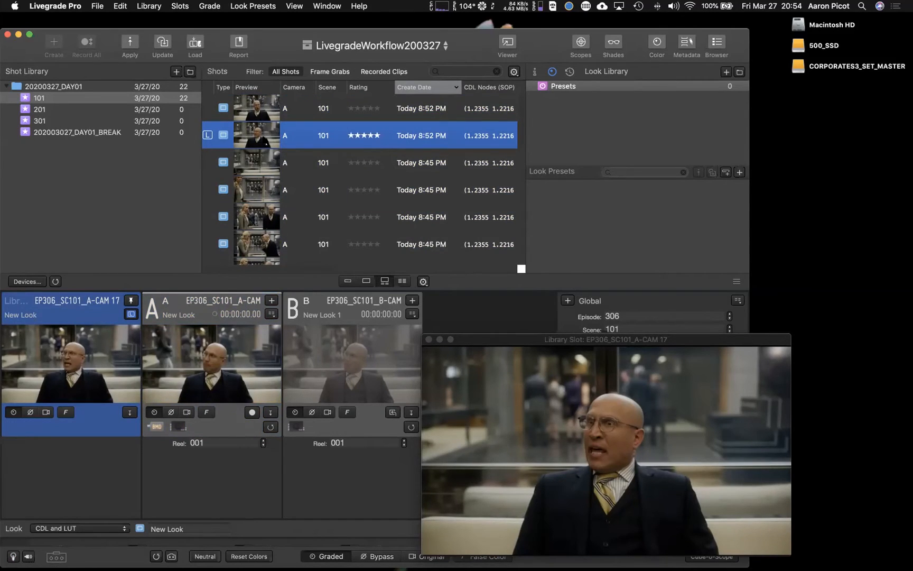
- Step through the A-CAM frame grabs down to EP306_SC101_A-CAM 11 in the viewer and nudge the viewer window aside
scroll(267, 144, "down", 1)
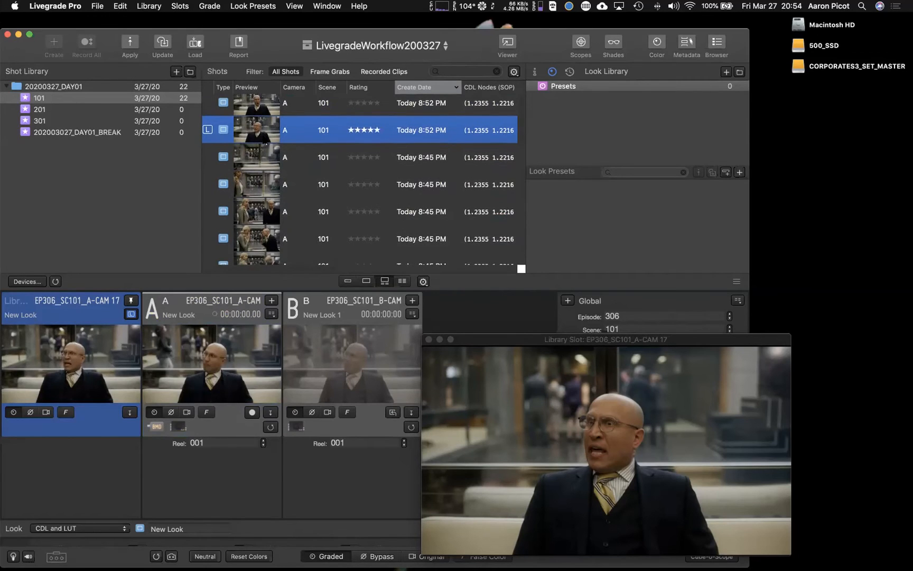
key("Down")
key("Down")
key("Down")
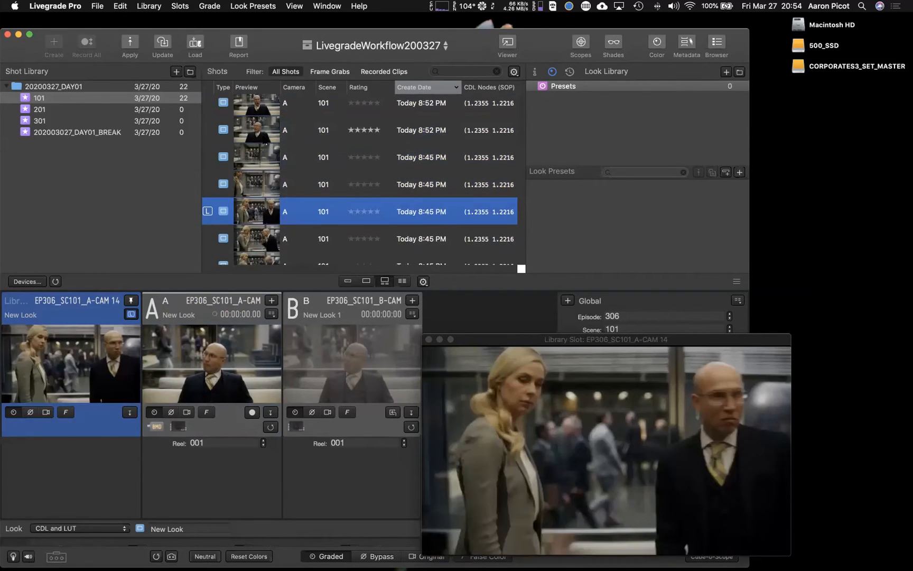
key("Down")
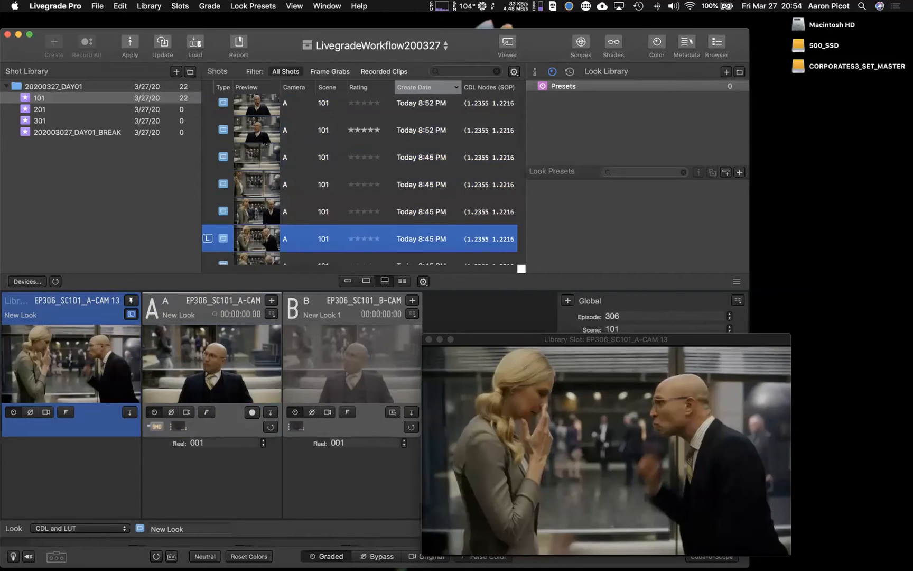
key("Down")
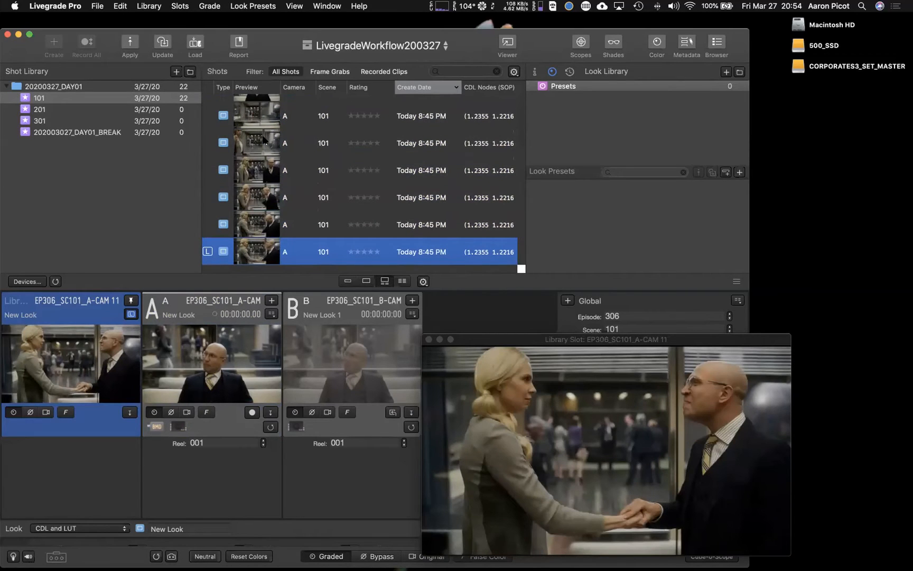
mouse_move(683, 338)
left_mouse_down()
mouse_move(662, 334)
mouse_move(661, 351)
mouse_move(672, 336)
left_mouse_up()
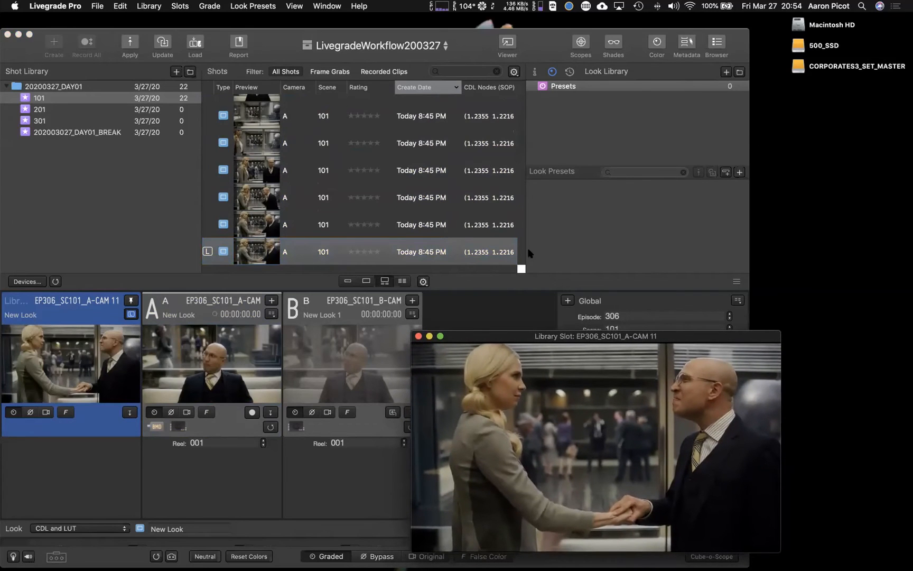
- Duplicate the five-star EP306_SC101_A-CAM 17 frame grab in bin 101
scroll(478, 212, "down", 4)
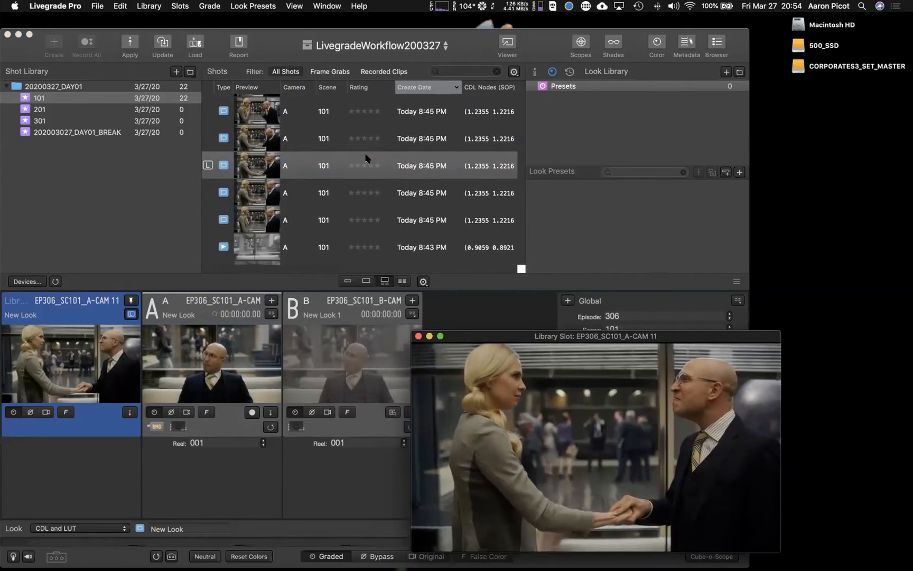
scroll(365, 159, "down", 3)
scroll(359, 160, "right", 1)
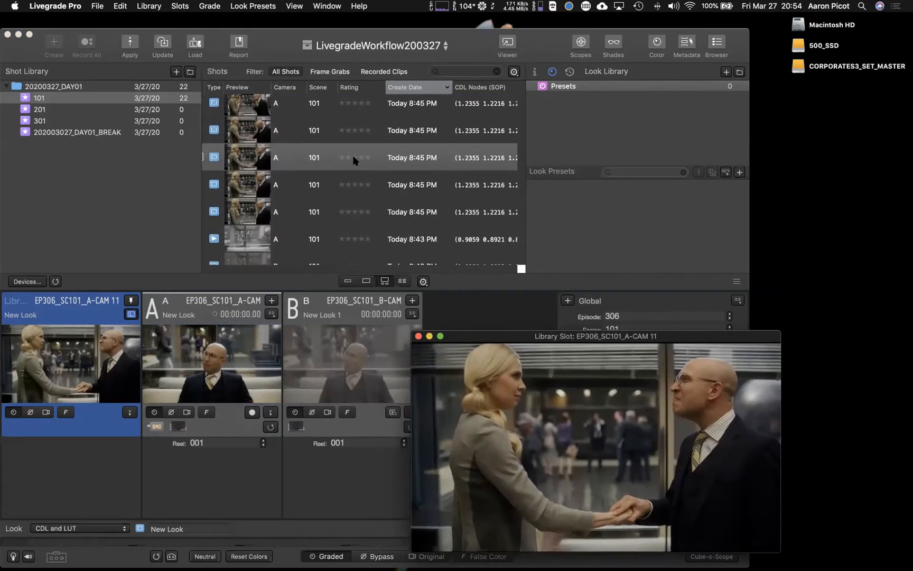
left_click(354, 158)
scroll(353, 164, "up", 1)
scroll(354, 167, "down", 5)
scroll(354, 167, "left", 1)
scroll(354, 167, "up", 5)
scroll(354, 168, "right", 1)
scroll(353, 168, "down", 1)
left_click(260, 142)
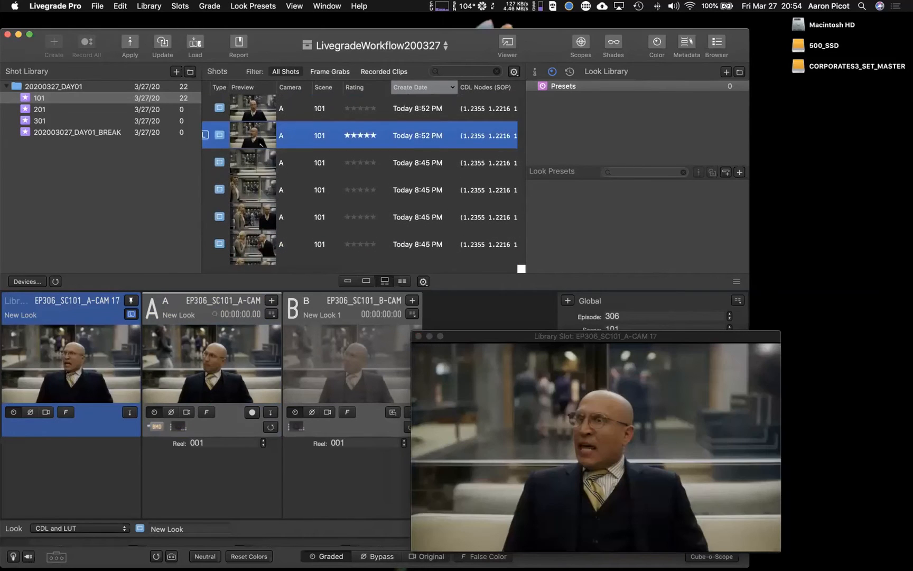
right_click(260, 144)
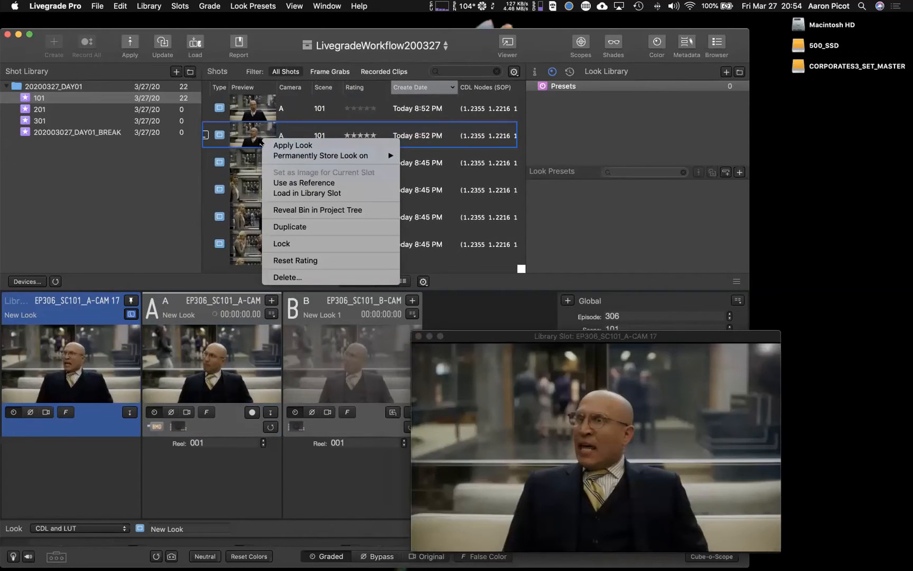
left_click(295, 226)
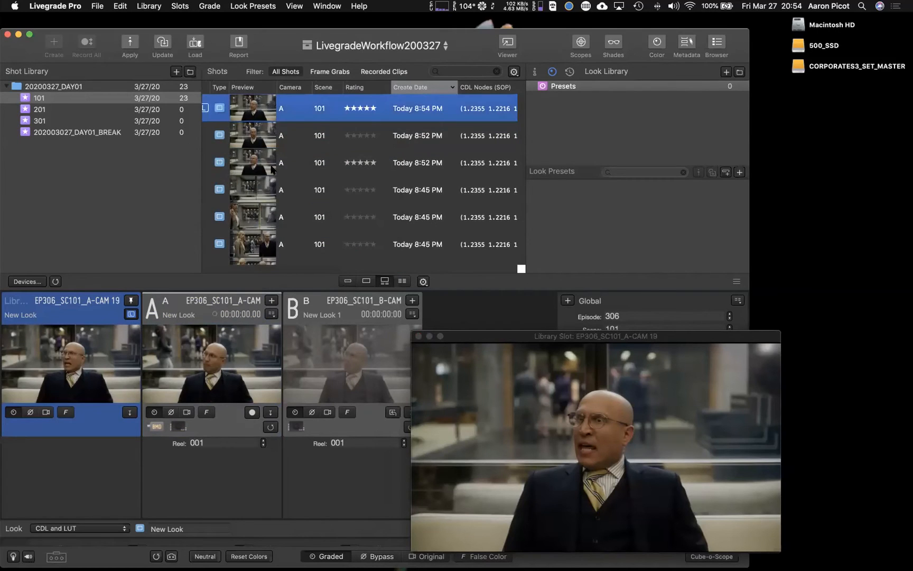
- Move the duplicated five-star frame grab from bin 101 into the 202003027_DAY01_BREAK bin and select it there
left_click(266, 164)
left_click(259, 107)
left_click_drag(259, 107, 92, 137)
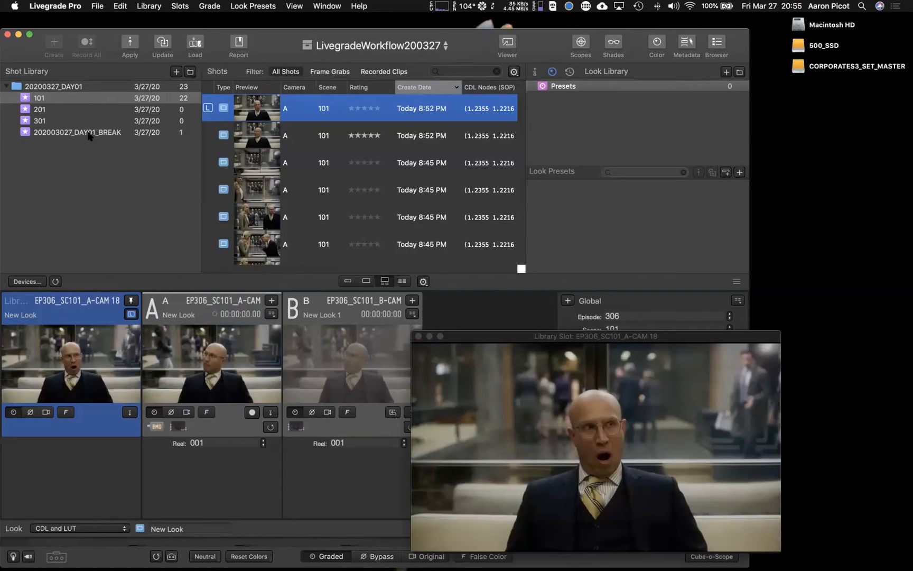
left_click(90, 136)
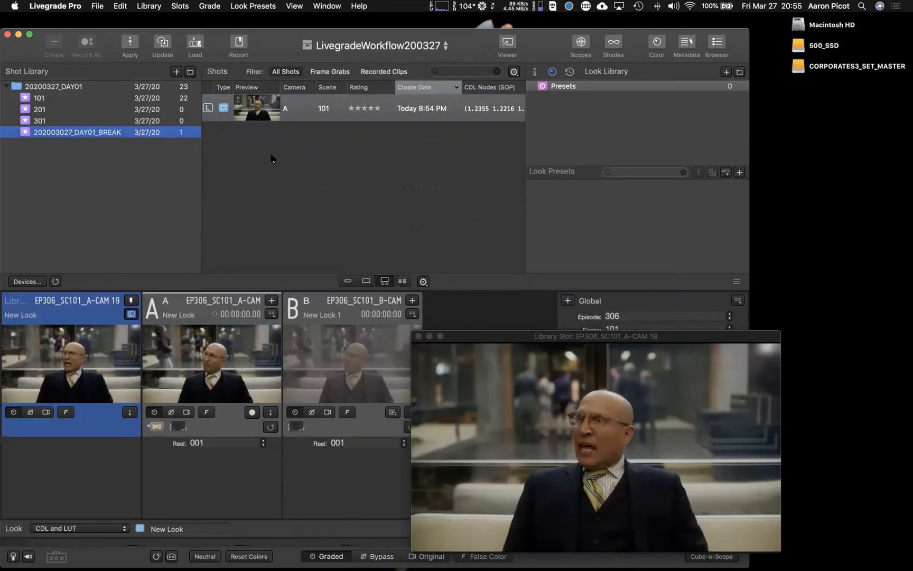
left_click(262, 114)
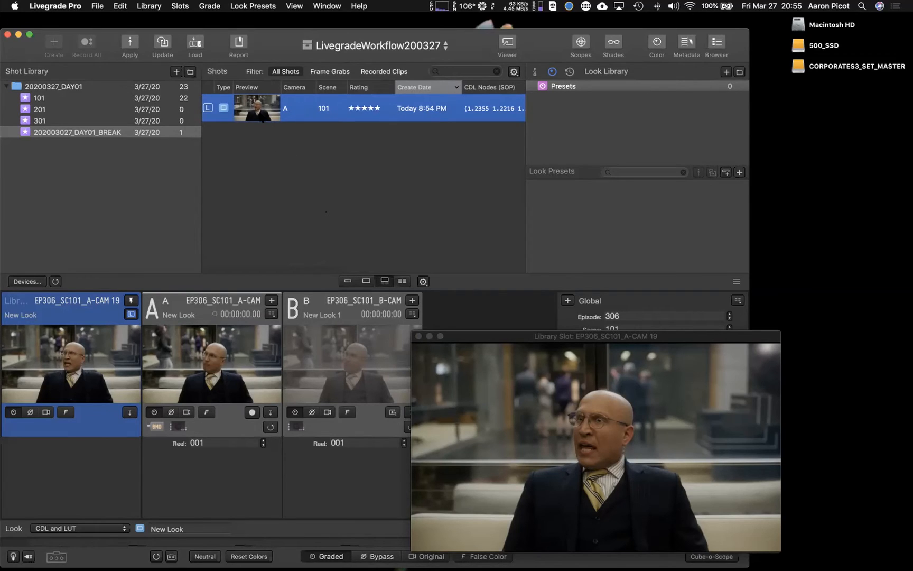
- Start a PDF report of the 202003027_DAY01_BREAK bin and shift the overlapping windows to uncover the save dialog
left_click(23, 133)
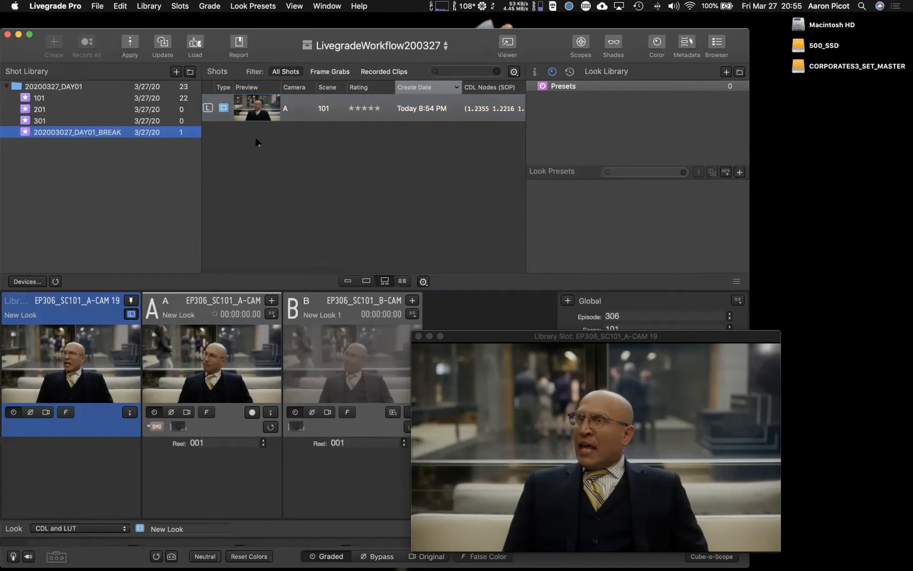
left_click(240, 43)
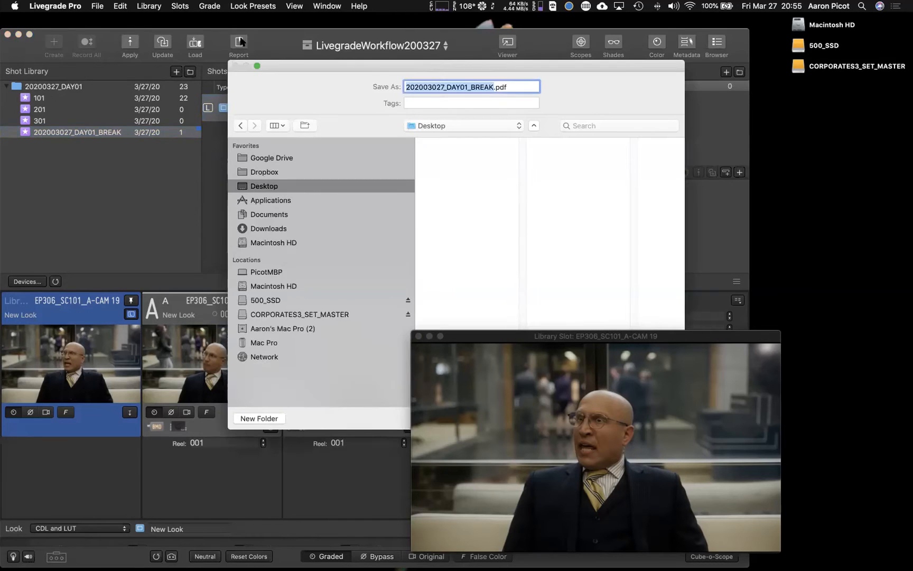
left_click_drag(363, 33, 276, 46)
left_click(672, 67)
mouse_move(668, 60)
left_mouse_down()
mouse_move(530, 41)
mouse_move(391, 40)
mouse_move(677, 46)
left_mouse_up()
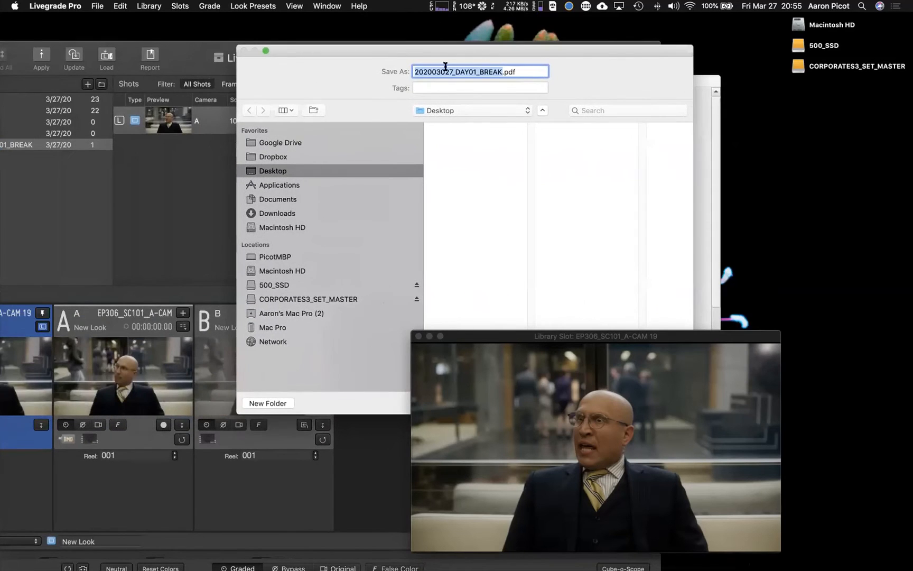
left_click_drag(183, 47, 272, 18)
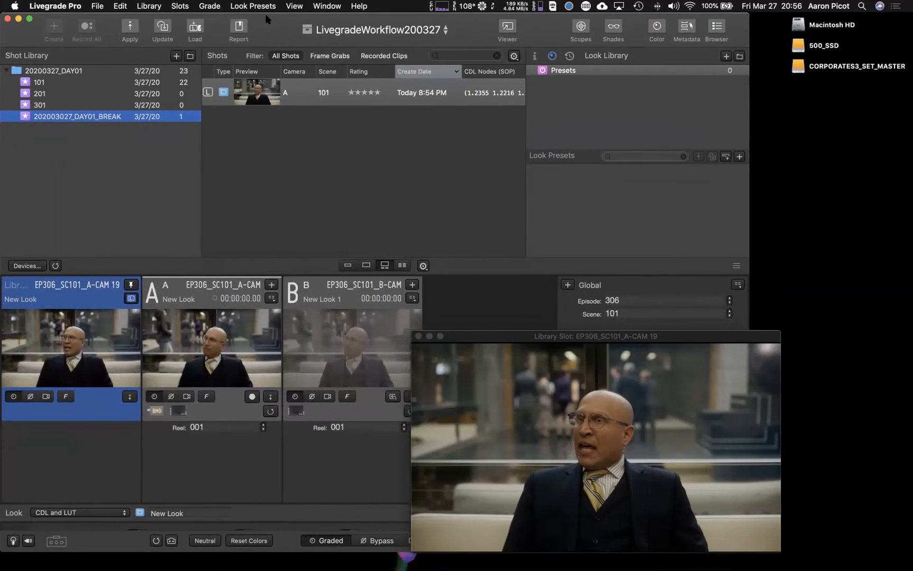
left_click(716, 118)
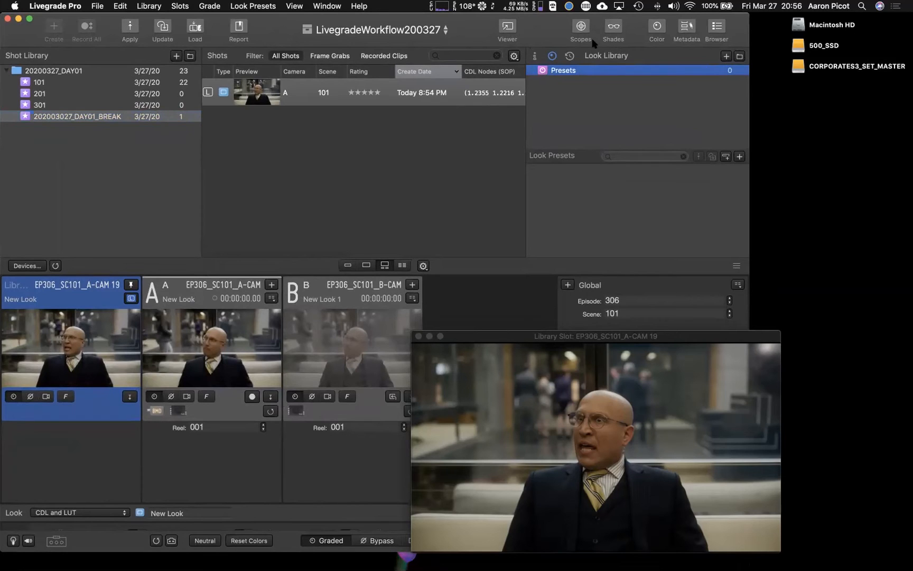
left_click_drag(574, 27, 561, 84)
left_click_drag(554, 46, 771, 47)
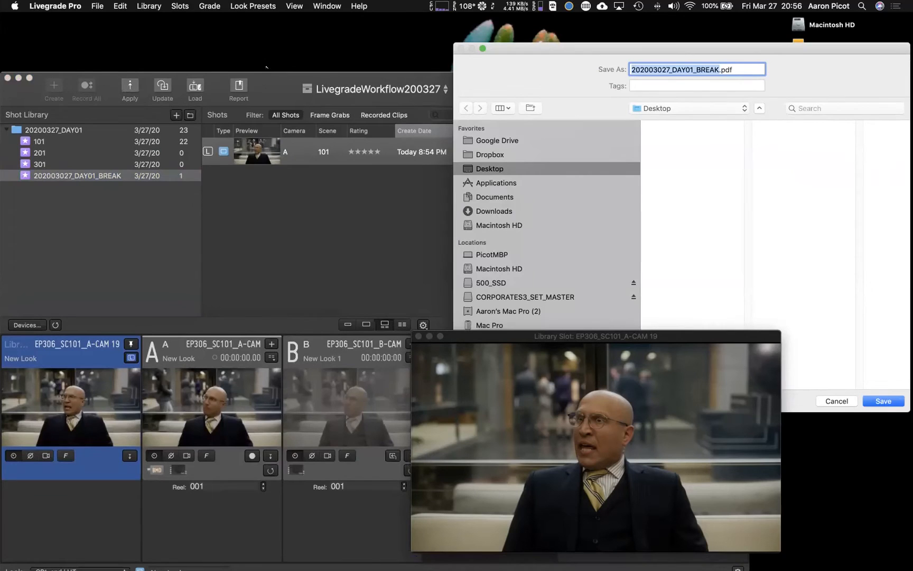
left_click_drag(254, 81, 253, 45)
left_click(773, 62)
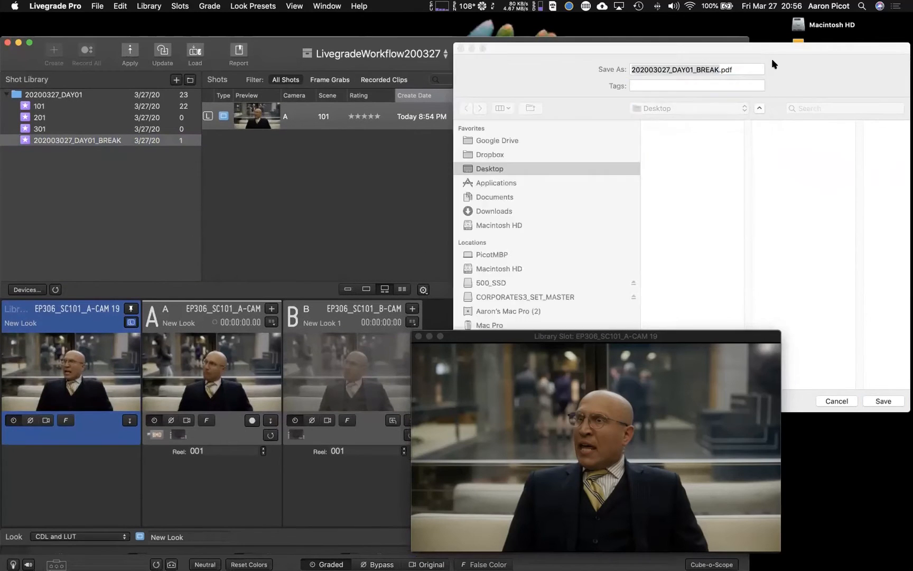
left_click_drag(757, 51, 614, 56)
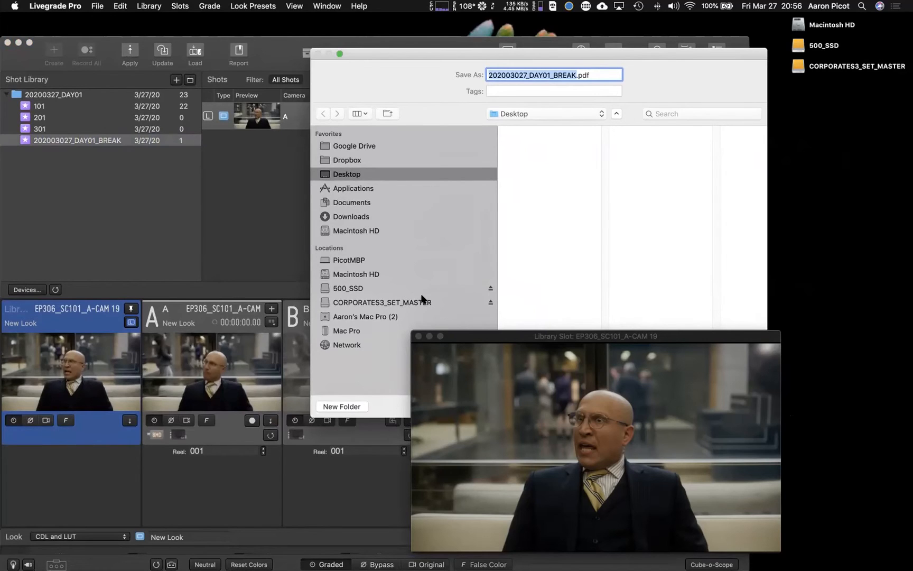
- Try to save the 202003027_DAY01_BREAK report to the CORPORATES3_SET_MASTER drive
left_click(421, 300)
left_click_drag(648, 59, 381, 78)
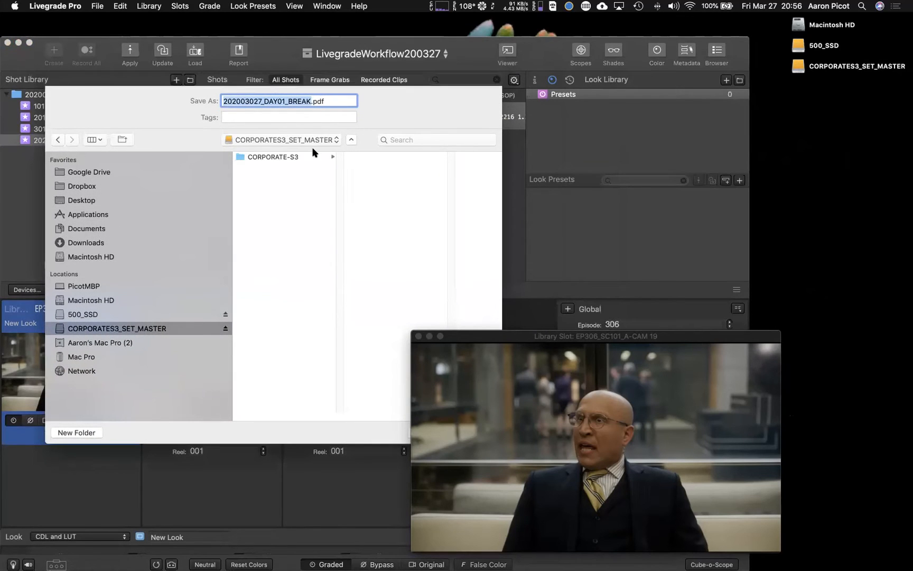
key("Return")
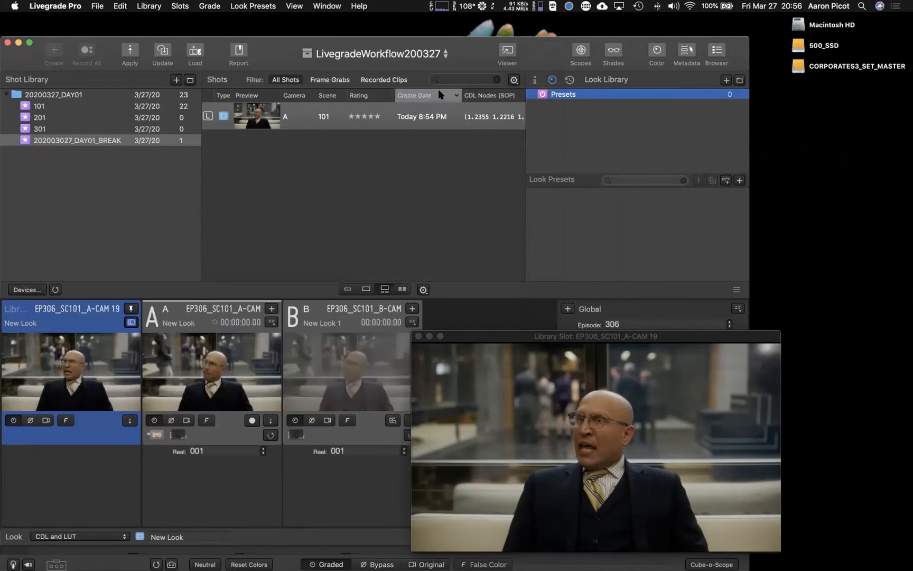
- Review which shot list columns are available and enabled, with the viewer window moved out of the way
left_click(515, 79)
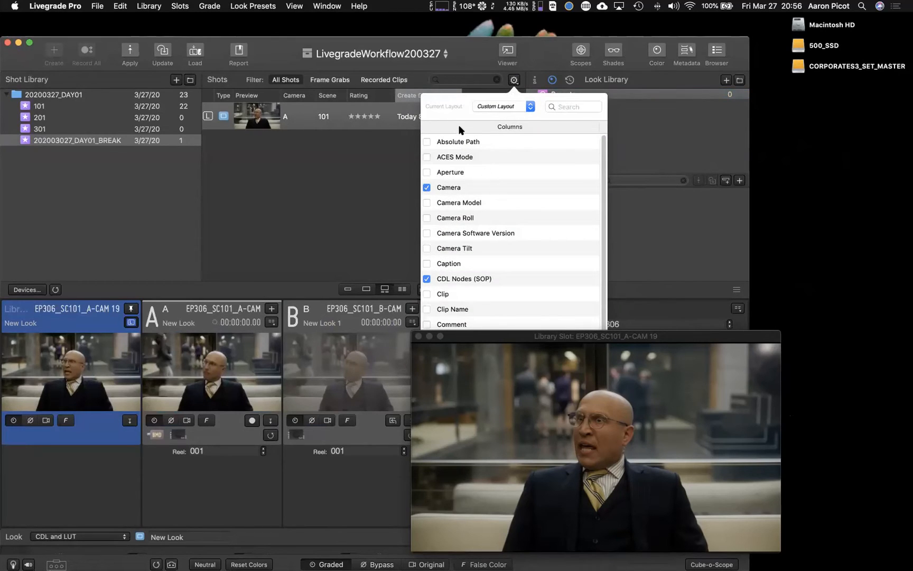
left_click_drag(563, 333, 652, 367)
scroll(541, 221, "down", 3)
scroll(542, 221, "down", 3)
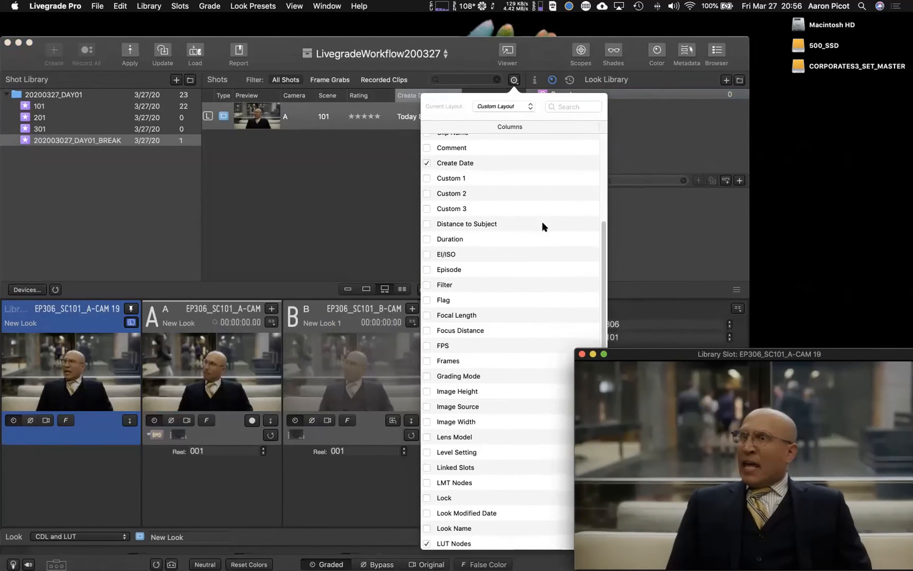
scroll(518, 281, "down", 10)
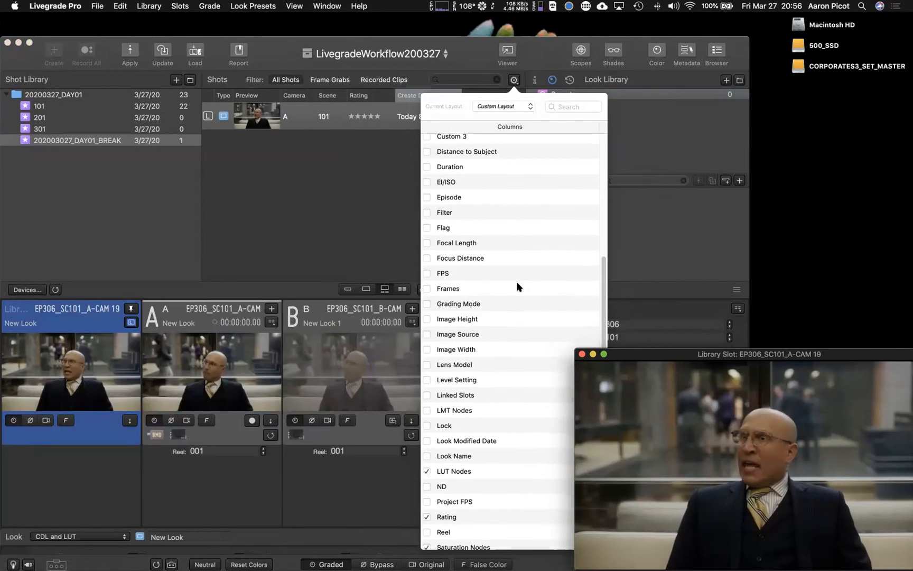
scroll(519, 279, "down", 3)
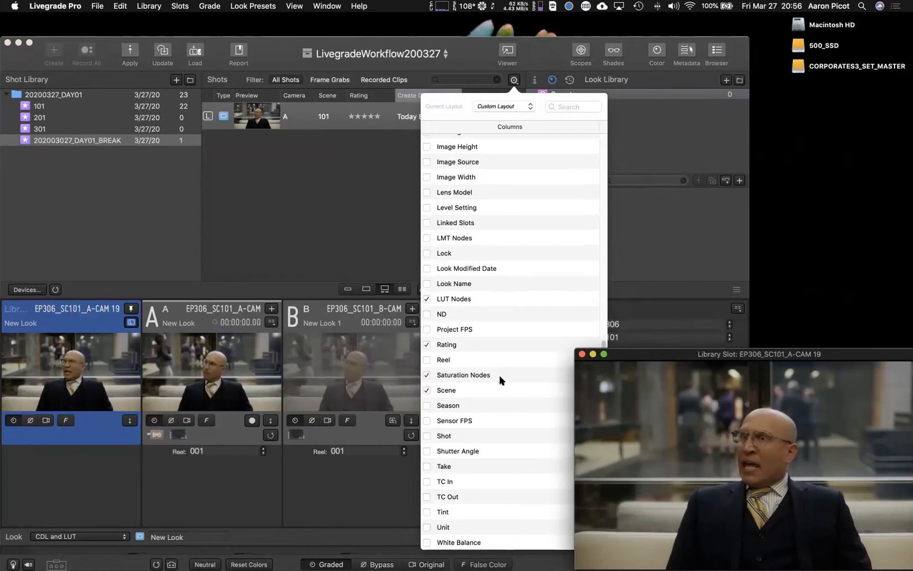
scroll(498, 375, "up", 15)
scroll(498, 375, "up", 3)
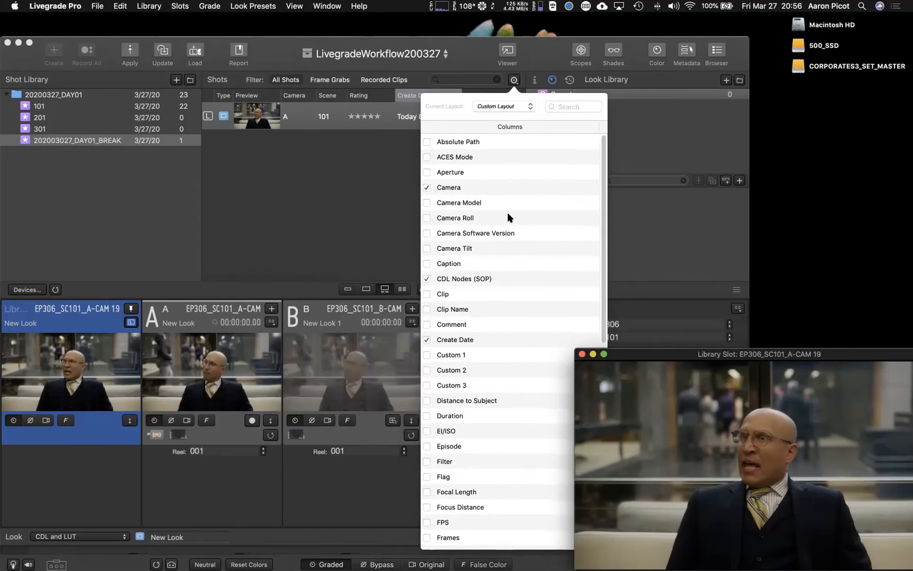
left_click(364, 158)
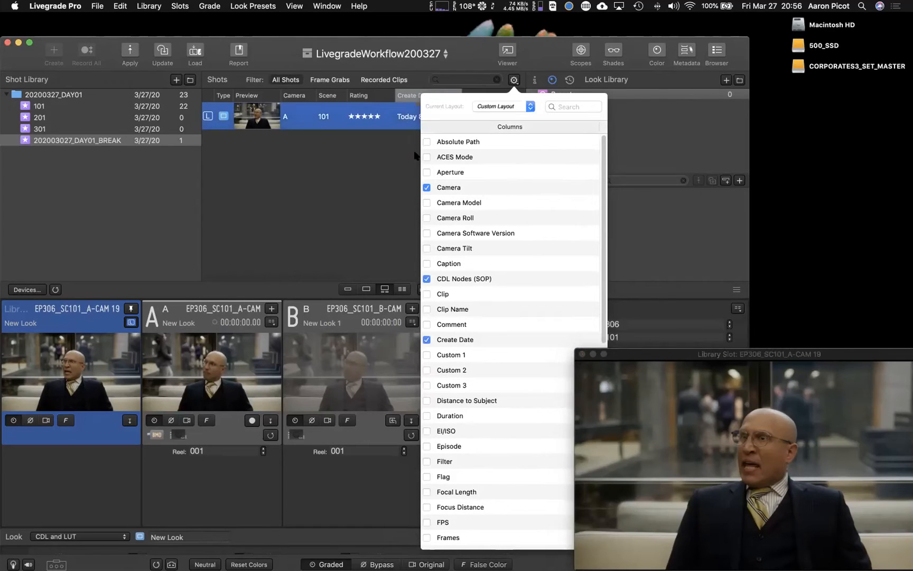
- Export the bin's report to the Desktop as 202003027_DAY01_BREAK.pdf and open it in Preview
left_click(241, 52)
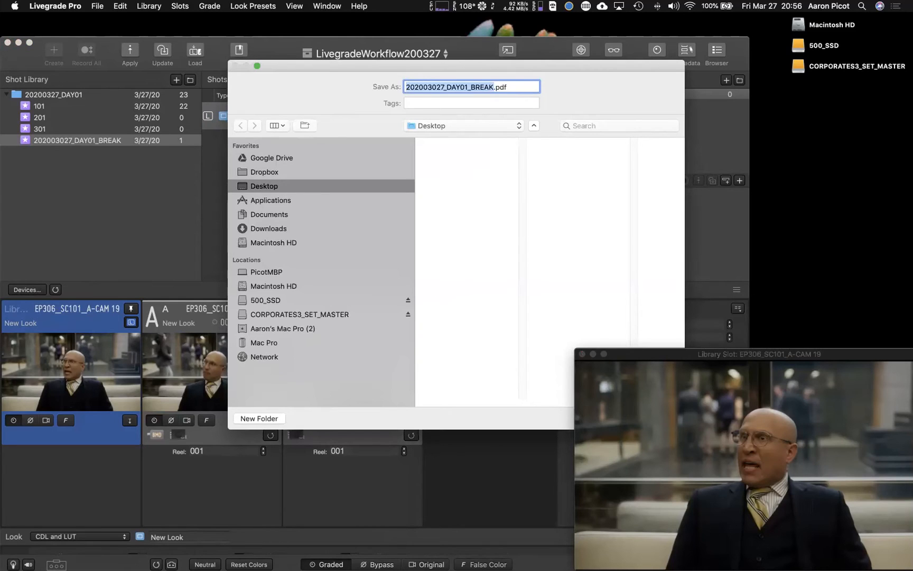
key("Return")
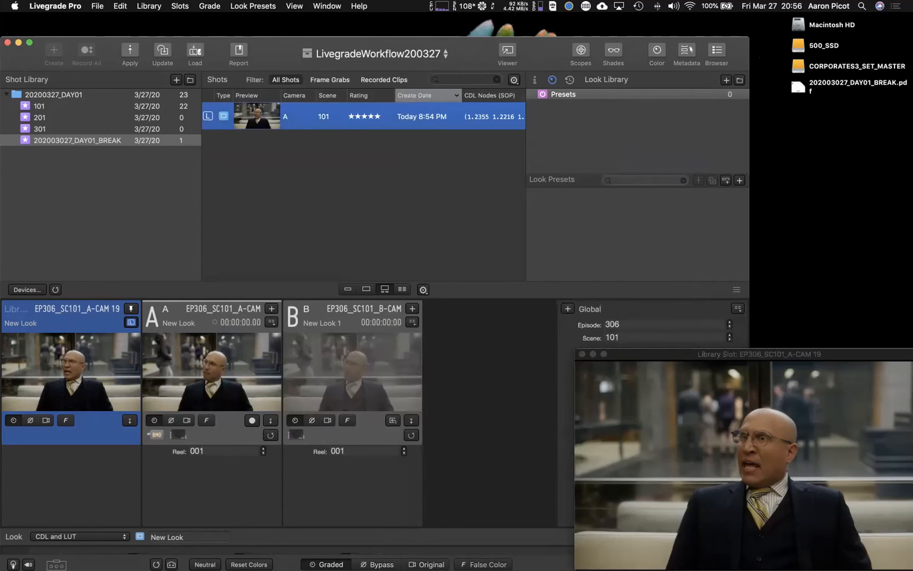
left_click(799, 88)
key("space")
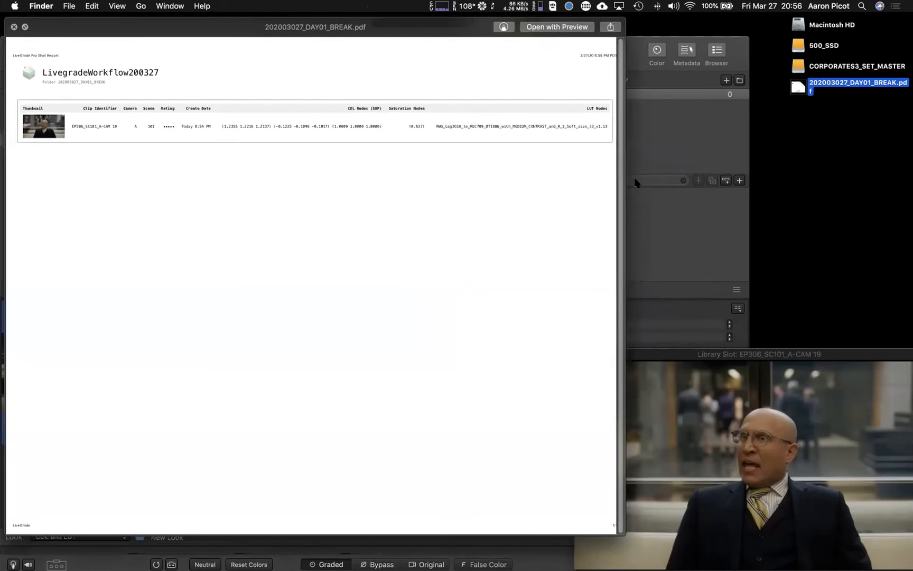
left_click(583, 28)
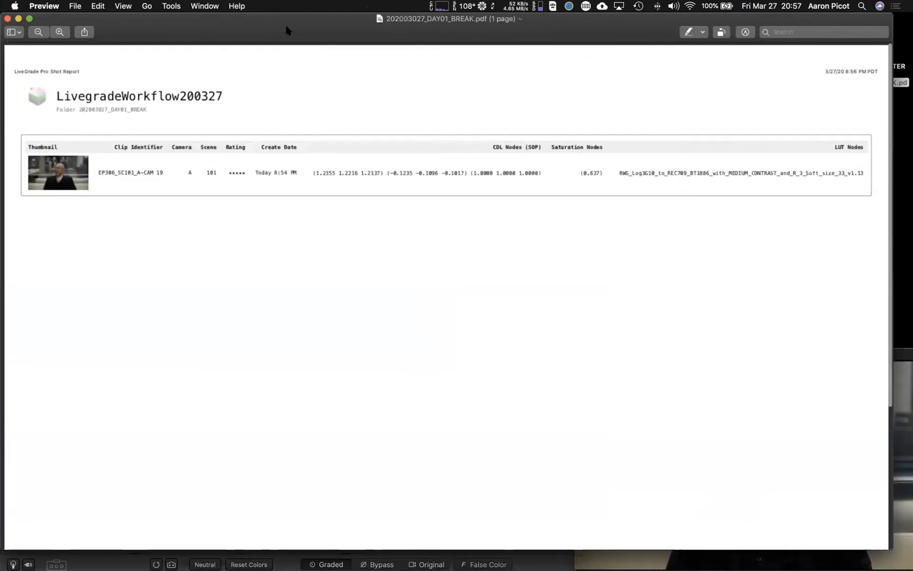
- Enlarge the shot report and examine its clip identifier, rating, CDL, saturation and LUT columns
key("super+plus")
key("super+plus")
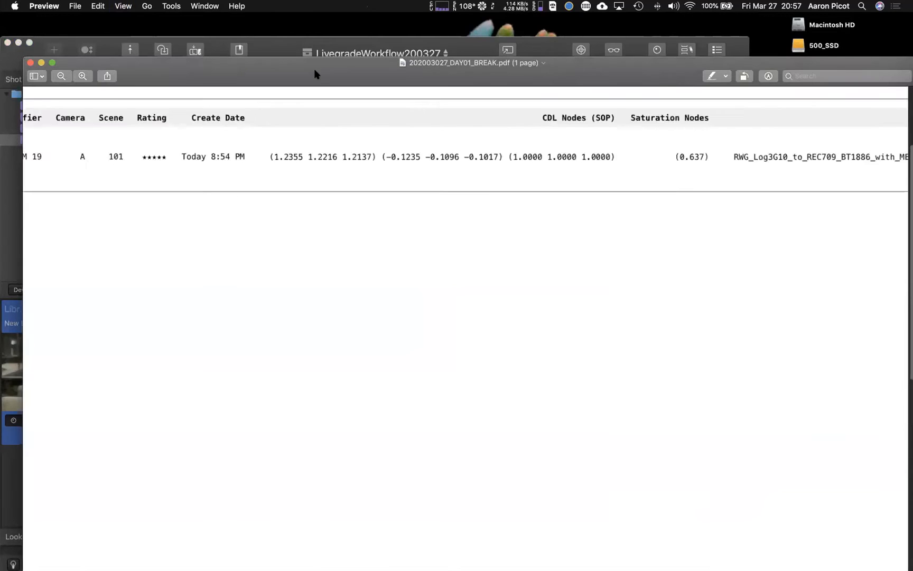
scroll(344, 145, "left", 5)
scroll(344, 146, "up", 3)
scroll(343, 143, "left", 5)
scroll(343, 143, "up", 2)
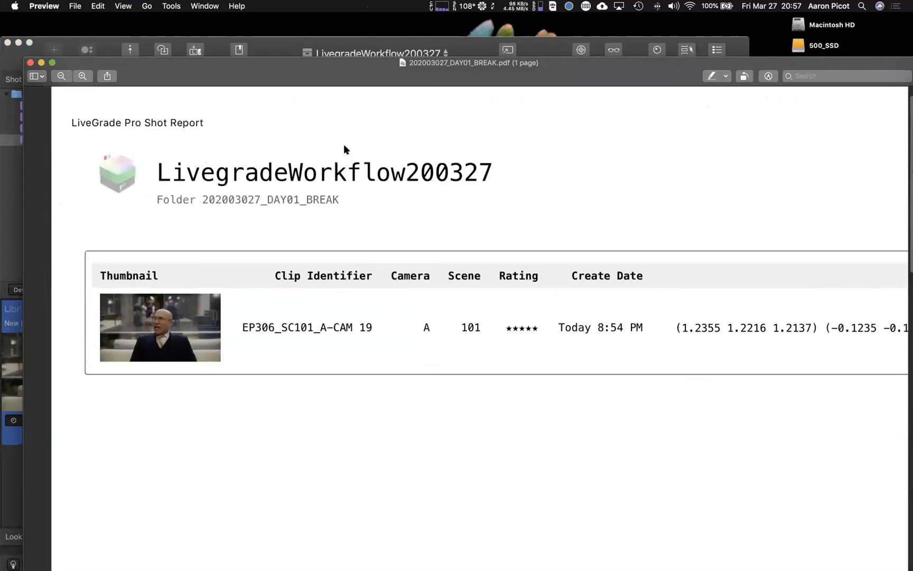
scroll(155, 338, "right", 10)
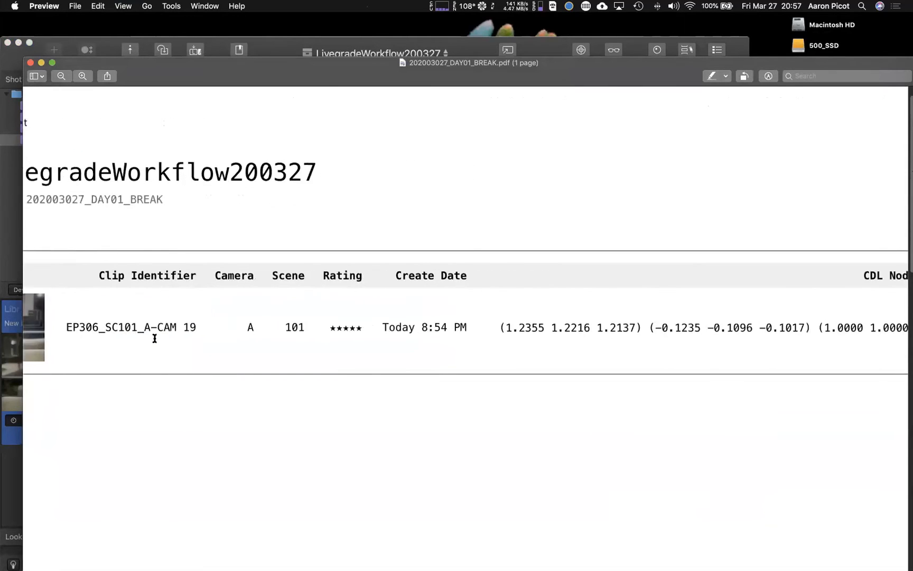
scroll(153, 337, "right", 10)
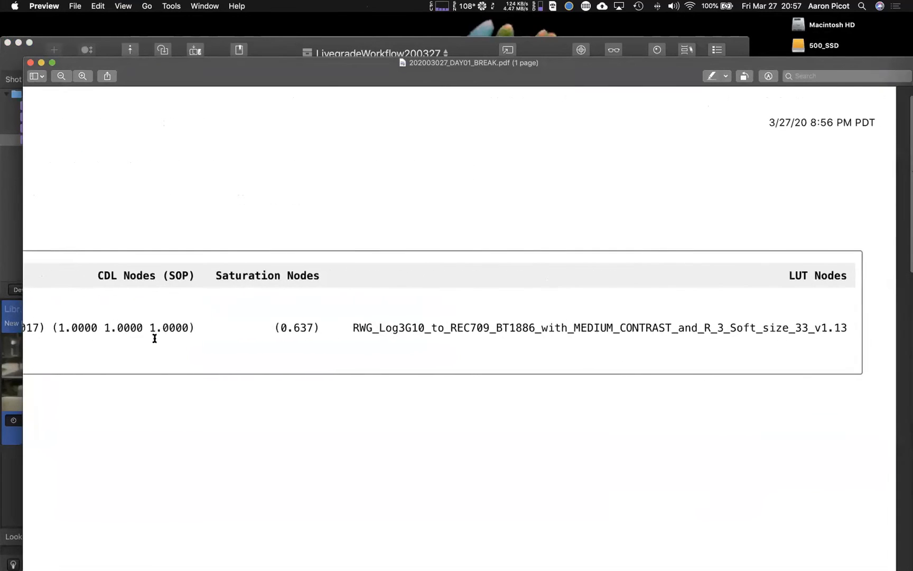
scroll(670, 300, "left", 5)
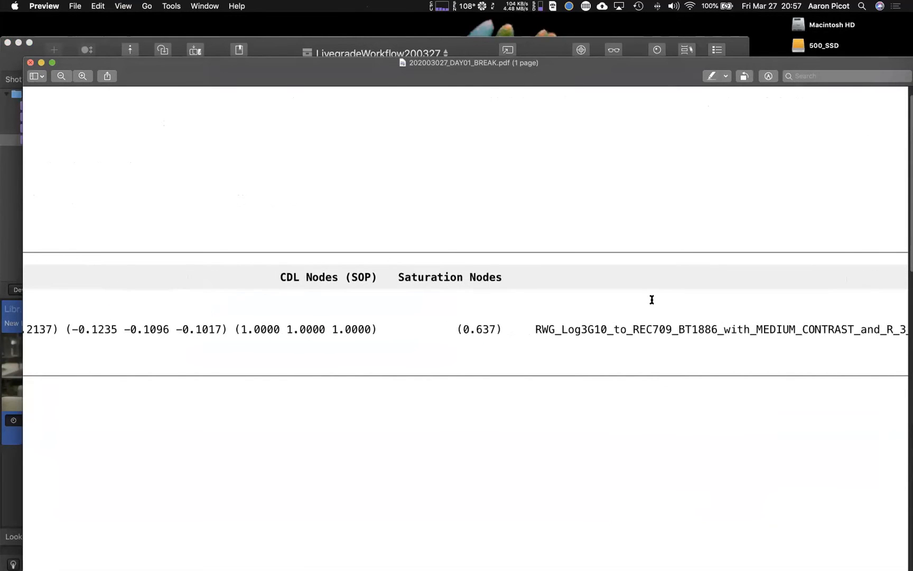
- Close the report in Preview and select 202003027_DAY01_BREAK.pdf on the Desktop
key("super+w")
left_click(359, 47)
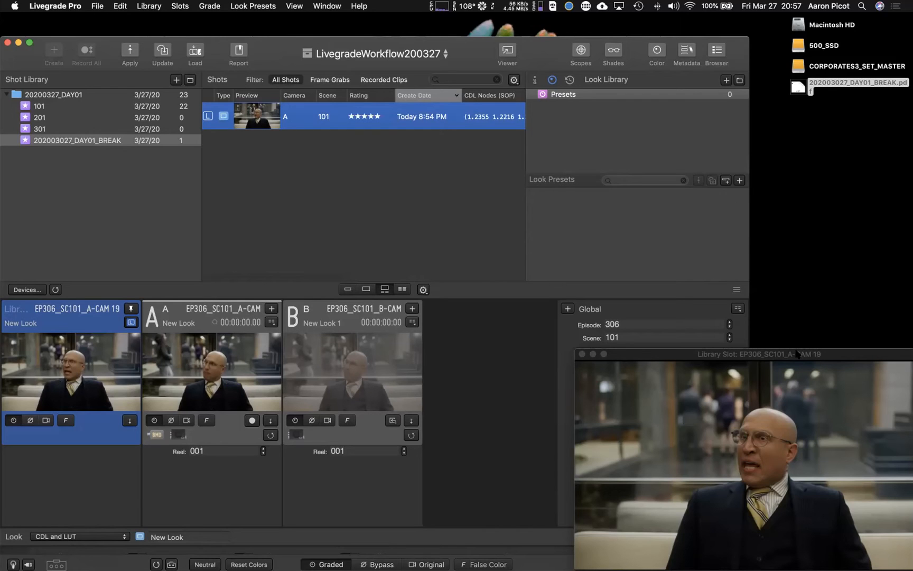
left_click(799, 87)
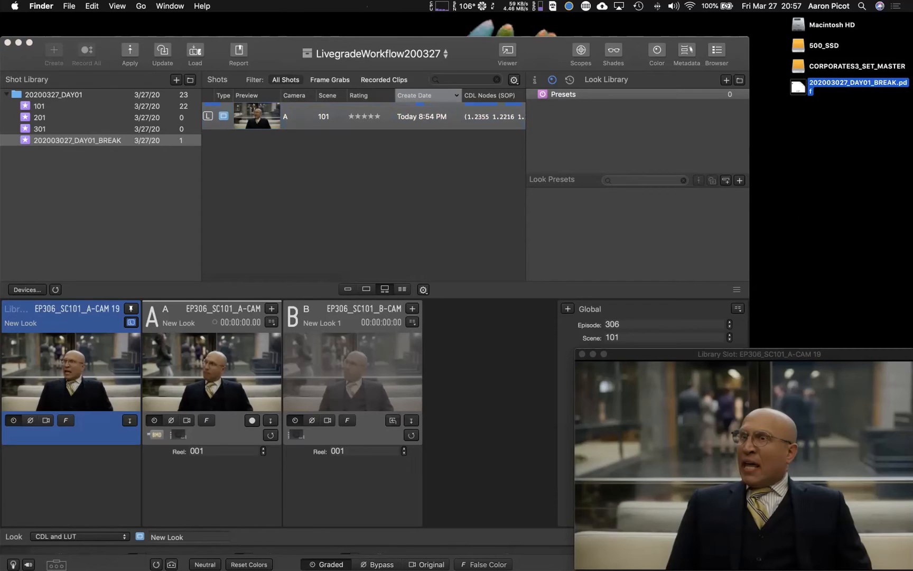
- Deselect the report file on the Desktop and display the shots of the 101 bin
left_click(832, 174)
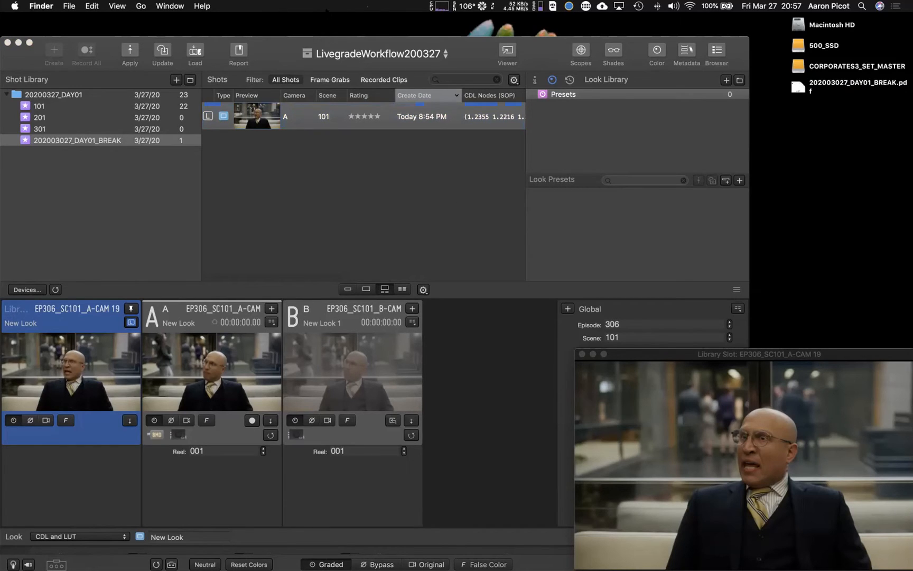
left_click(41, 110)
left_click(42, 110)
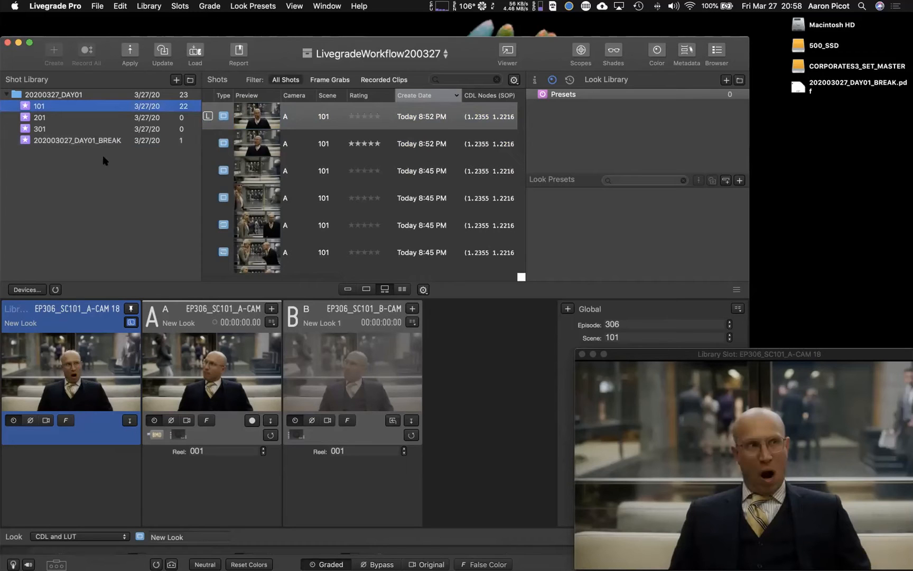
left_click(175, 79)
key("Return")
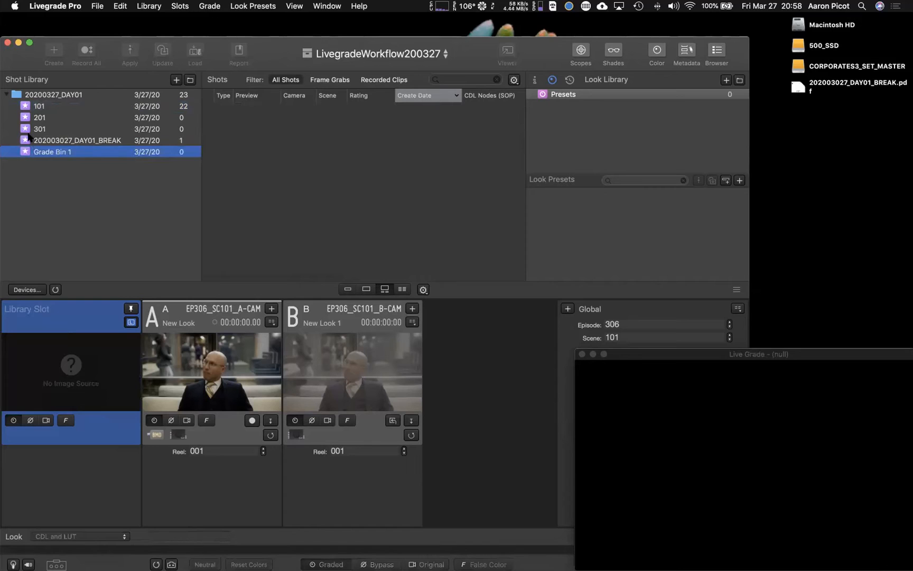
right_click(26, 150)
left_click(55, 256)
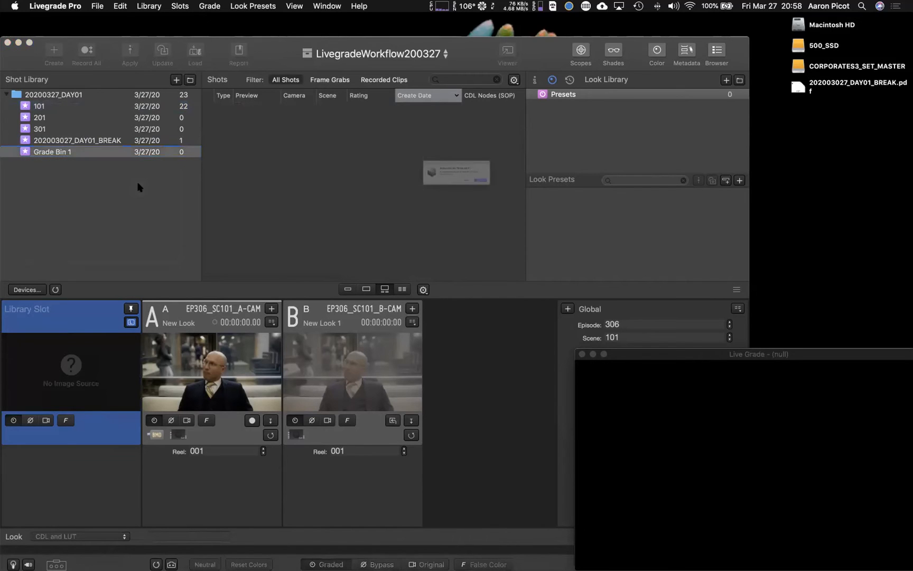
left_click(537, 198)
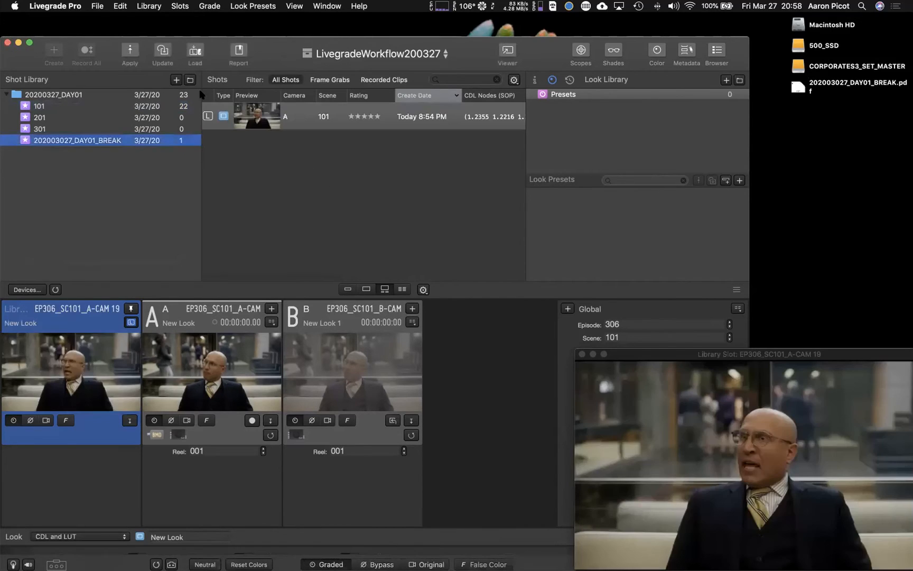
- Create a shot library folder named THE-SHOW and nest the 20200327_DAY01 folder inside it
left_click(191, 80)
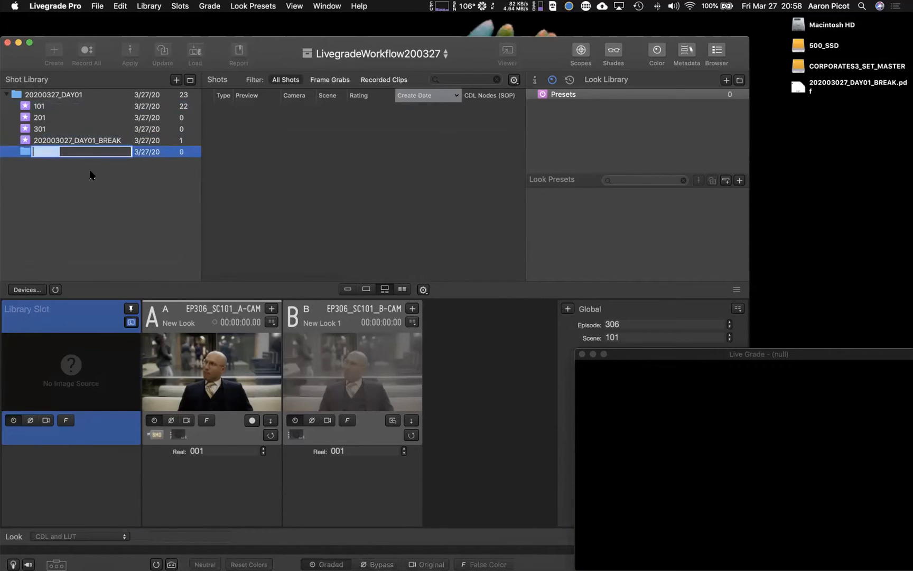
type("THE-SHOW")
key("Return")
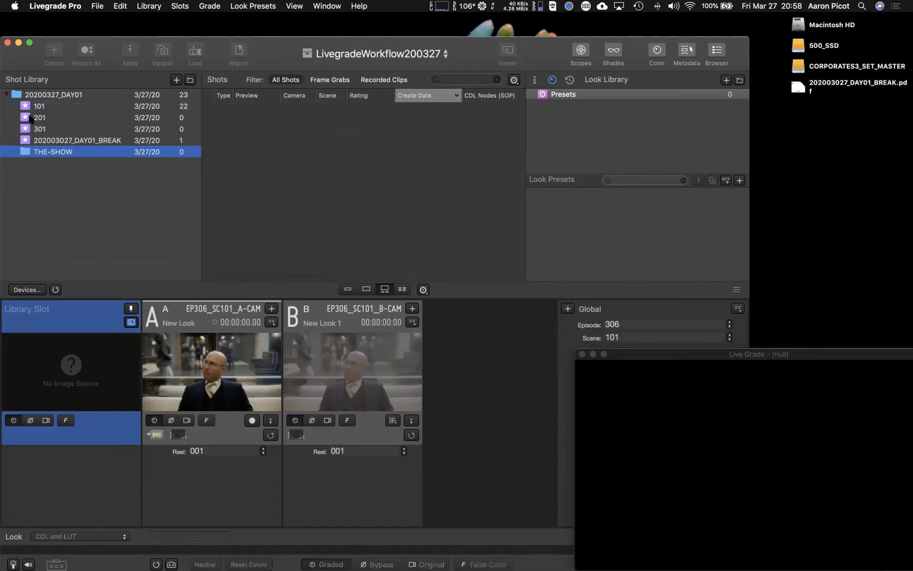
mouse_move(16, 95)
left_mouse_down()
mouse_move(47, 155)
mouse_move(21, 123)
mouse_move(12, 89)
mouse_move(21, 96)
left_mouse_up()
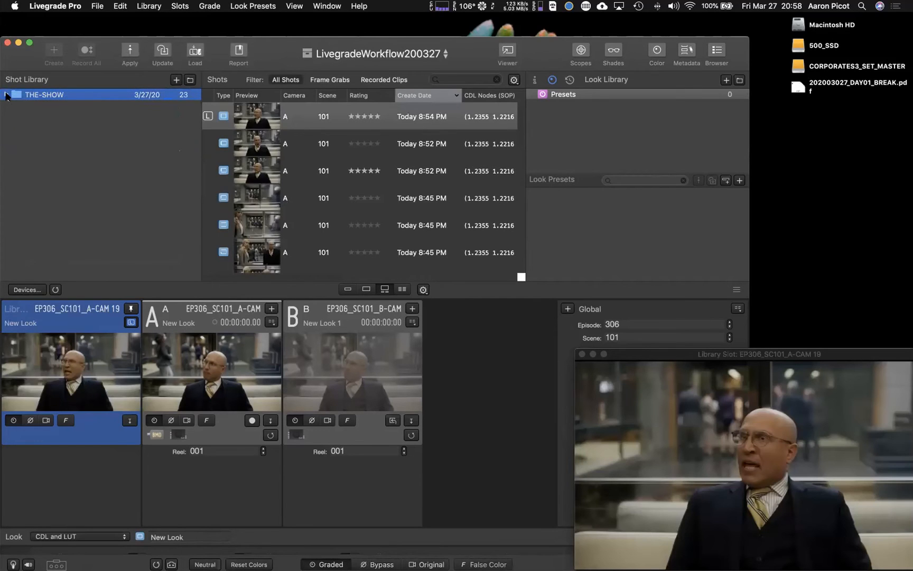
left_click(7, 94)
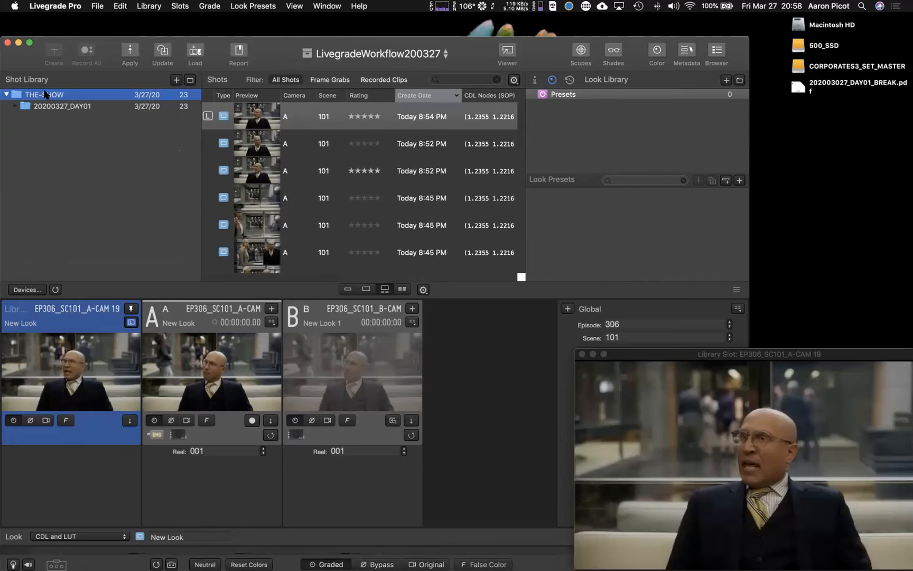
left_click(46, 106)
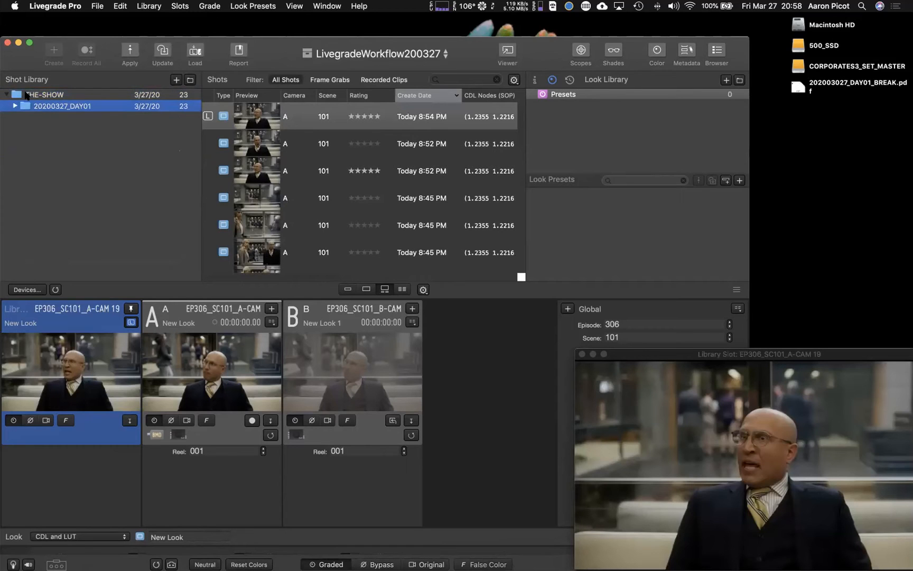
- Search the THE-SHOW folder's shots for 101 and for 101A, and clear the search
left_click(28, 95)
left_click(461, 73)
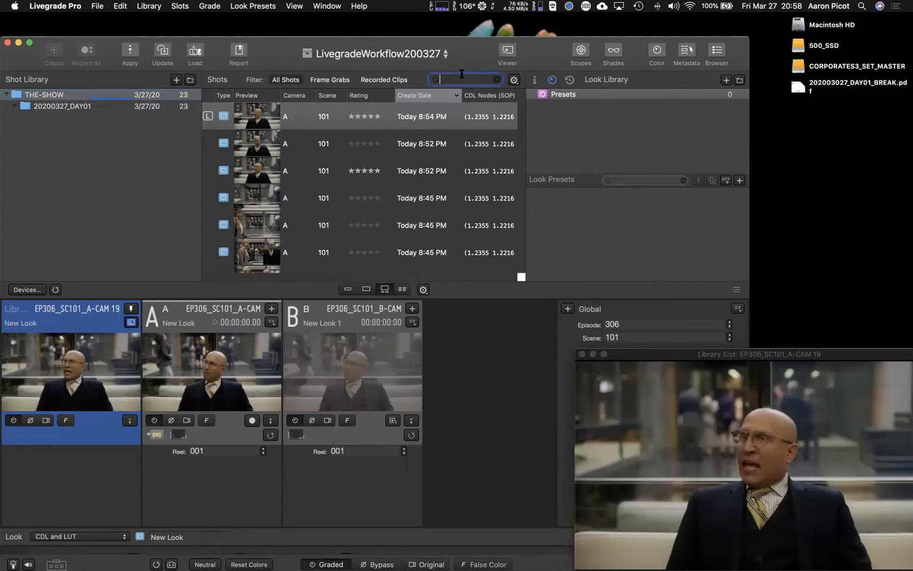
type("101")
scroll(348, 125, "down", 5)
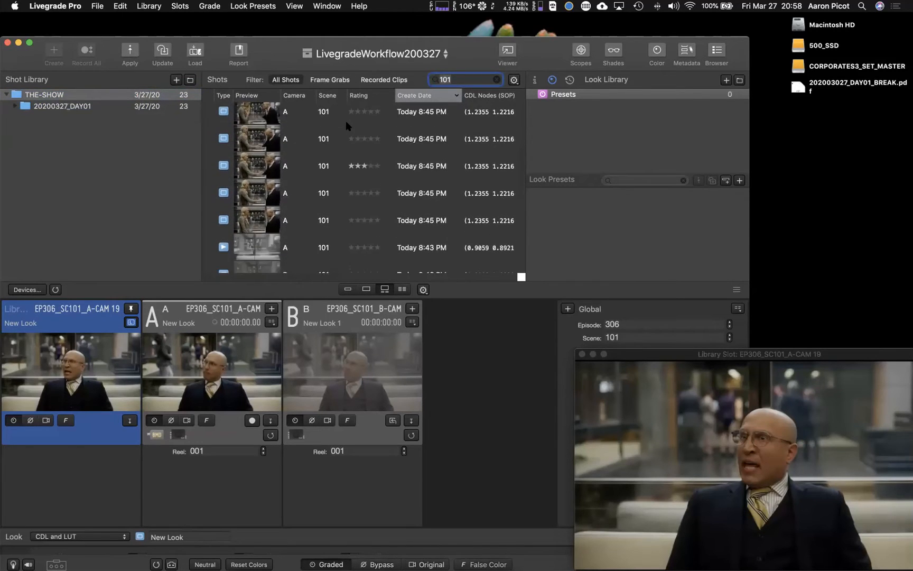
scroll(346, 120, "up", 5)
scroll(334, 98, "down", 1)
scroll(334, 99, "up", 3)
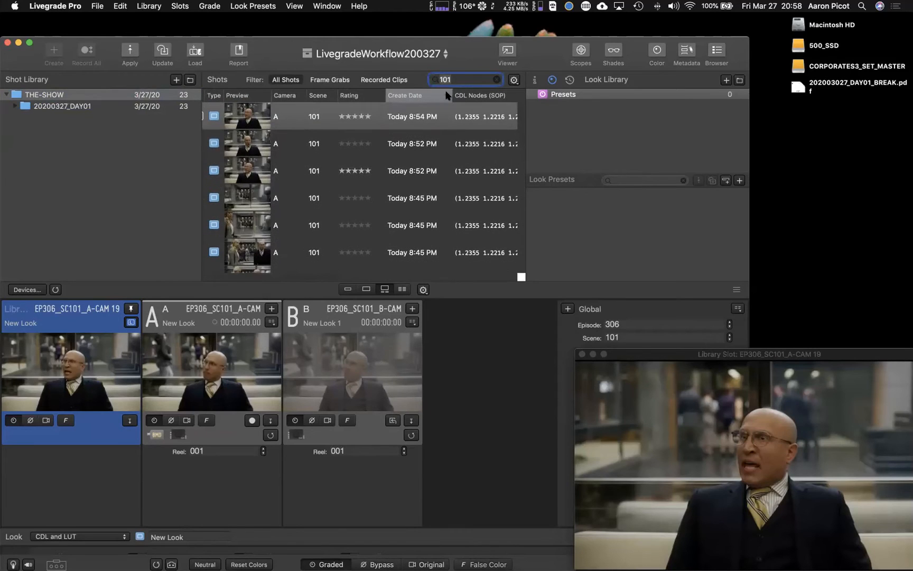
type("A")
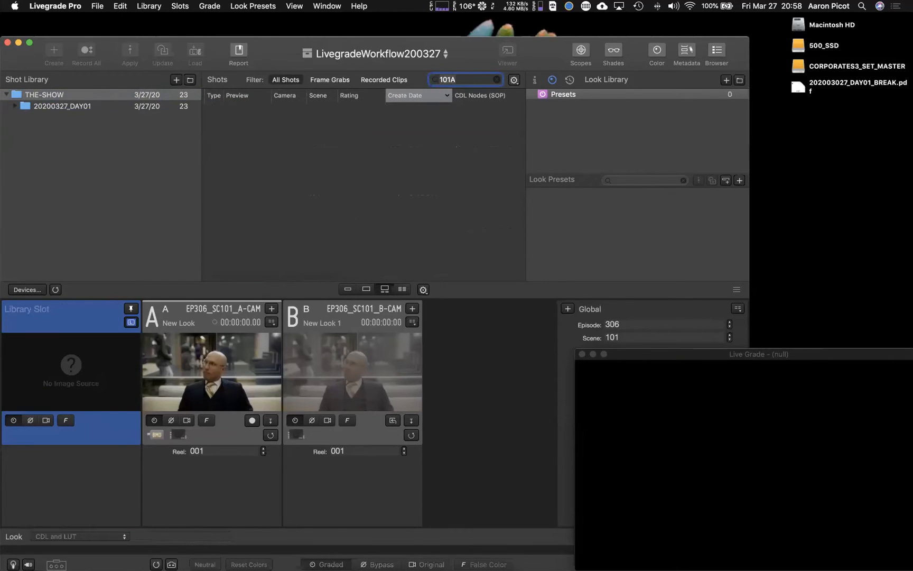
left_click(497, 80)
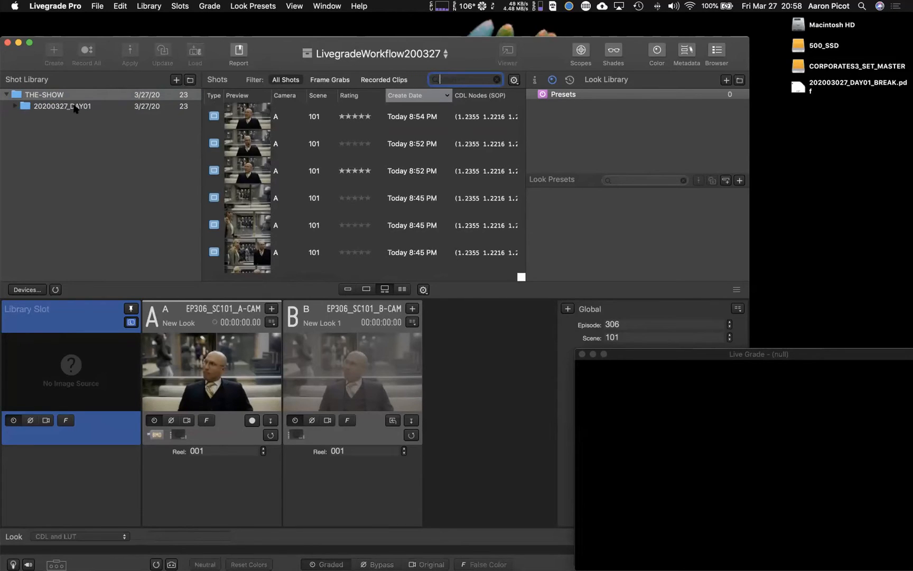
- Expand the 20200327_DAY01 folder to list its bins, and shrink the floating viewer window
left_click(75, 109)
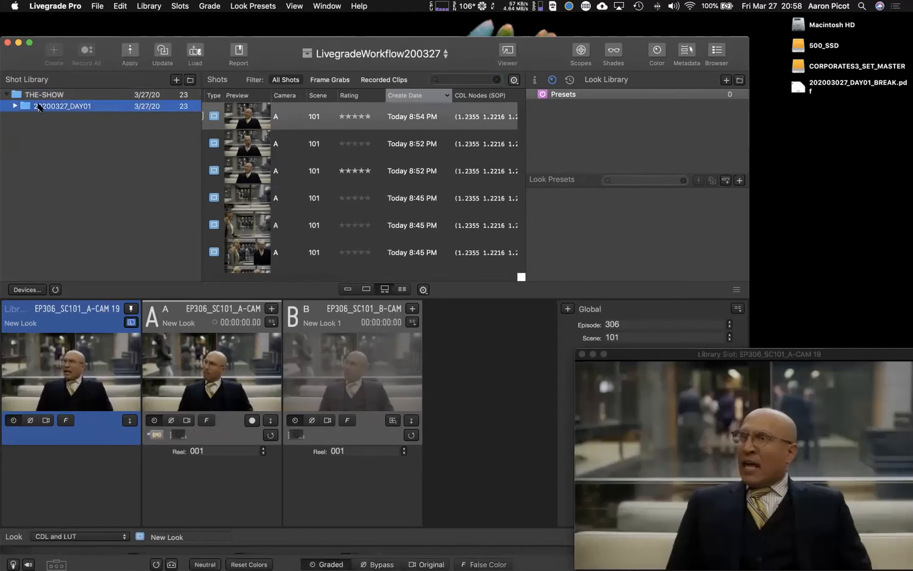
left_click(15, 105)
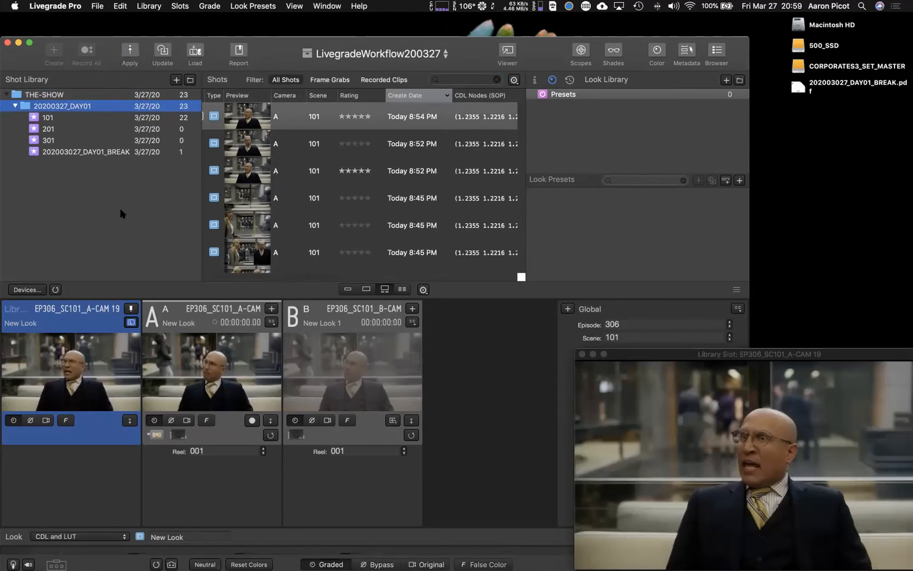
mouse_move(839, 374)
left_click_drag(880, 355, 849, 356)
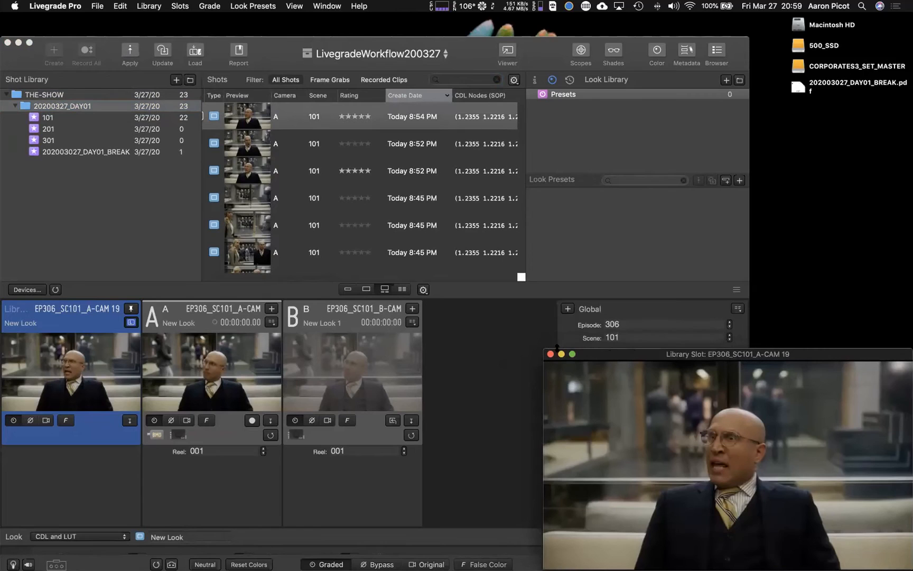
left_click_drag(545, 349, 616, 403)
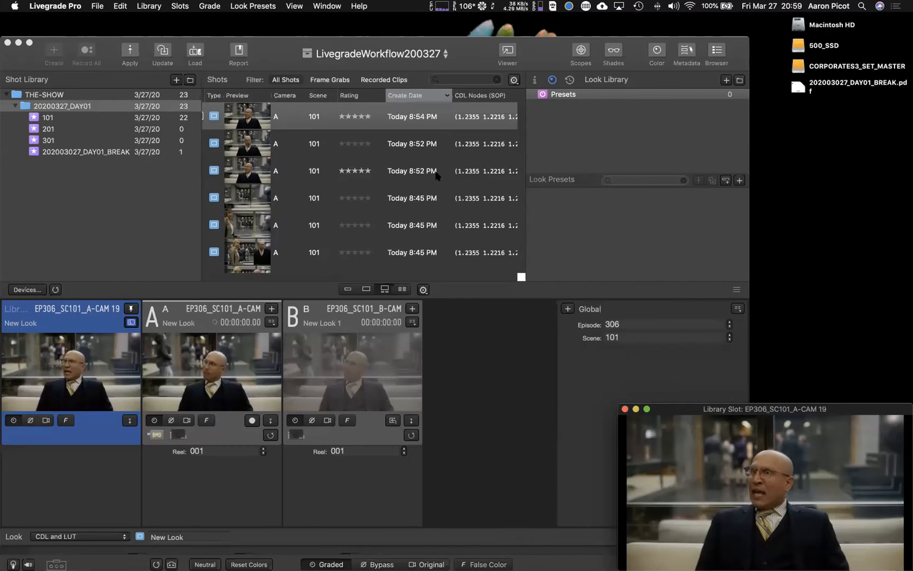
- Look through the shots of 20200327_DAY01 and widen the shot list into the look library area
scroll(423, 181, "down", 3)
scroll(420, 181, "down", 3)
scroll(421, 180, "right", 2)
scroll(420, 181, "up", 1)
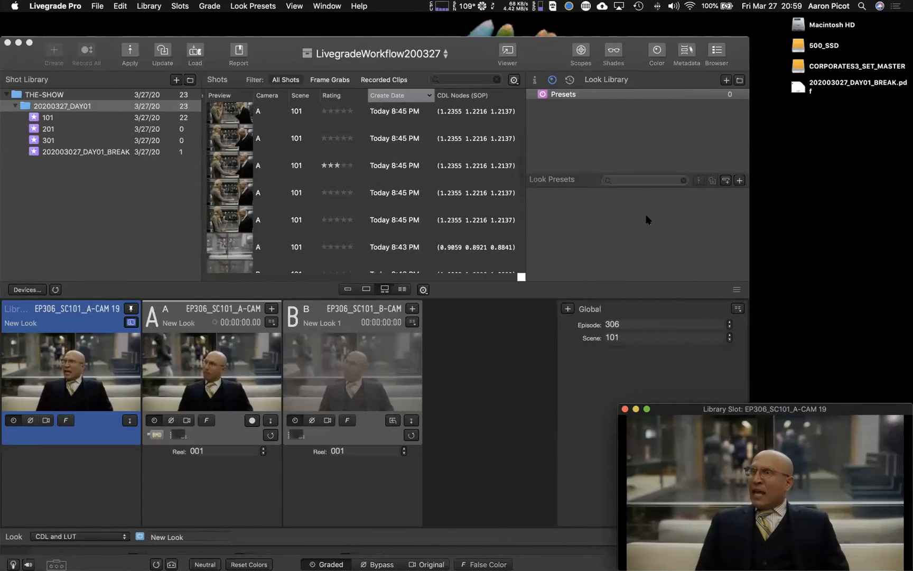
left_click_drag(527, 140, 596, 140)
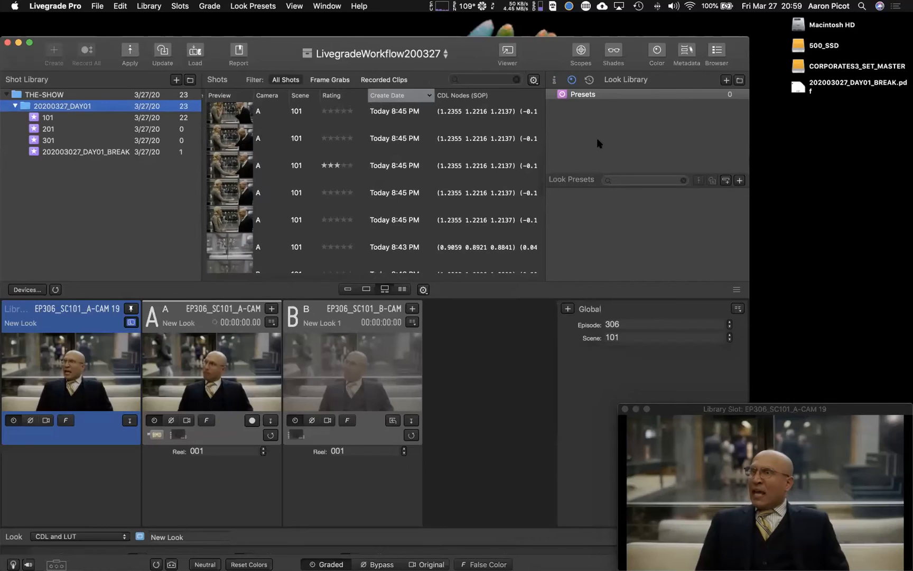
left_click(597, 139)
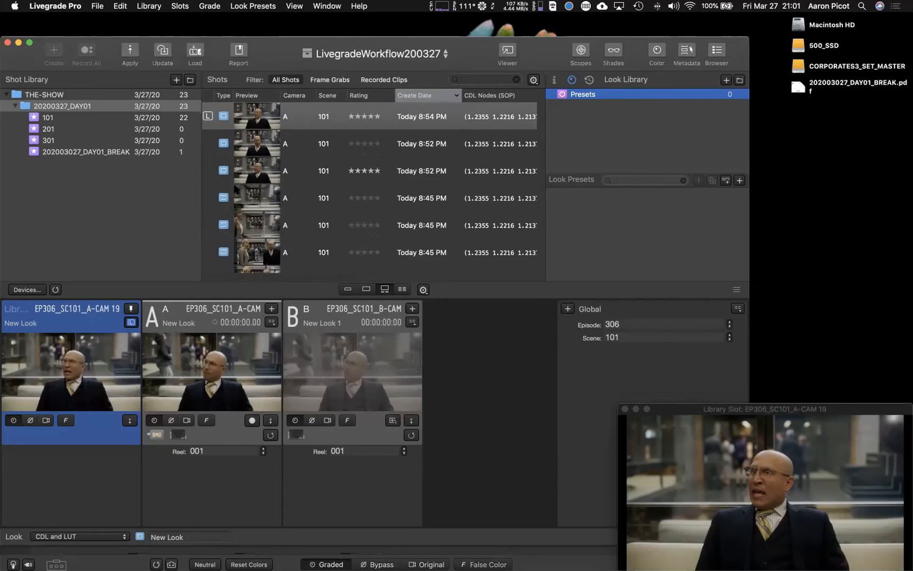
- Sort the shots by rating and check the contents of the 201 and 101 bins
left_click(368, 95)
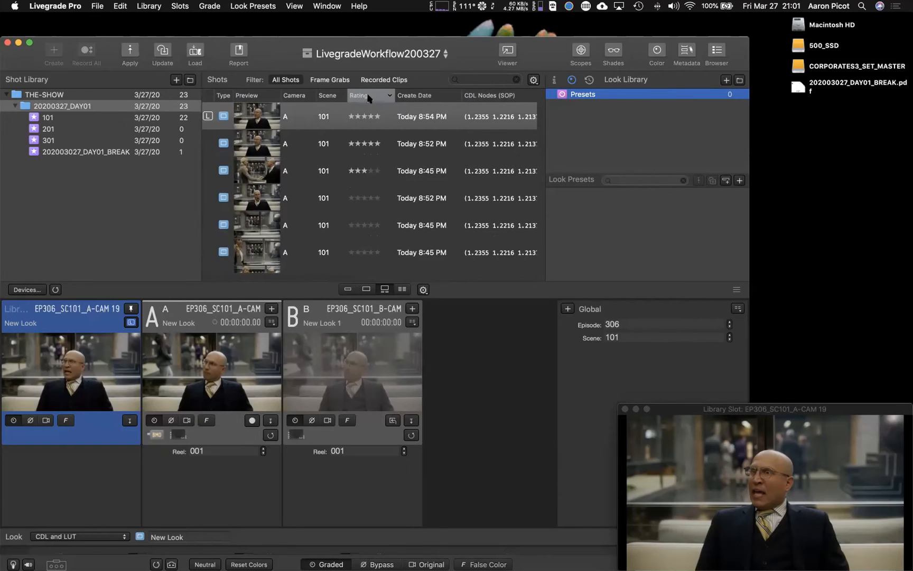
left_click(85, 129)
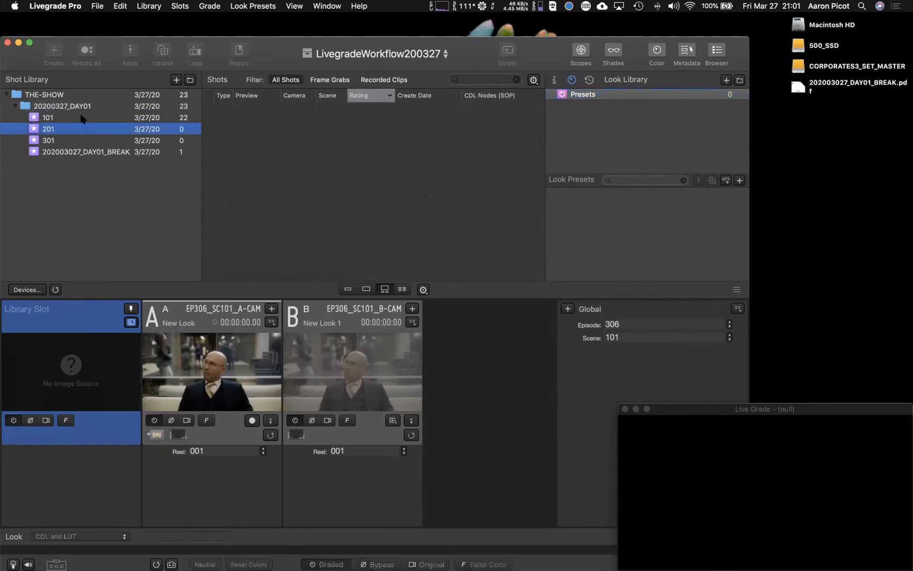
left_click(82, 118)
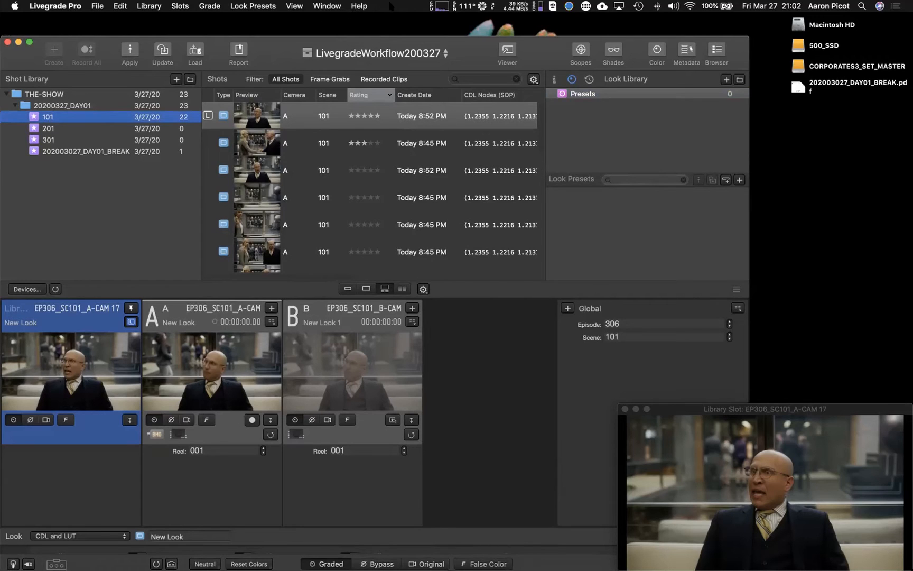
- Add a bin named 401 to the 20200327_DAY01 folder
left_click(420, 6)
left_click(429, 19)
left_click(176, 79)
type("401")
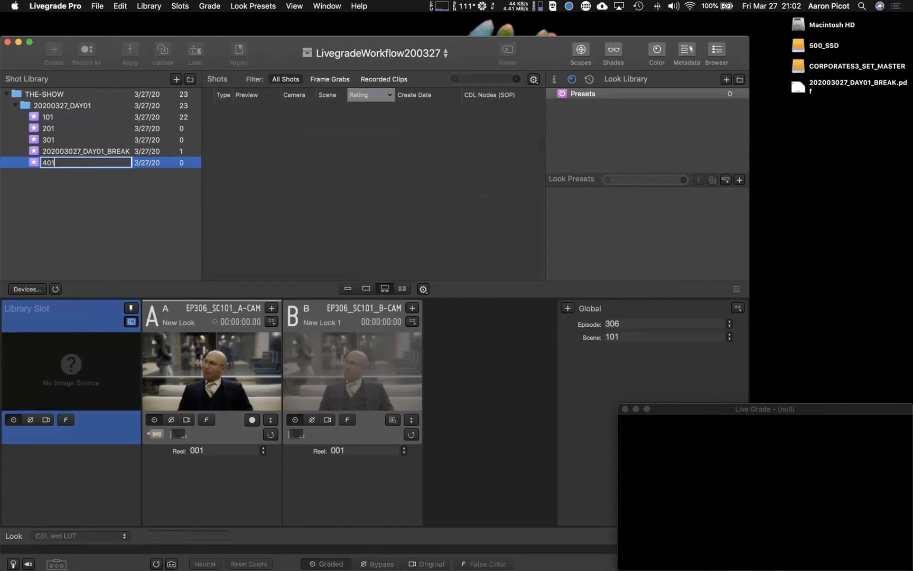
- Finish naming the 401 entry in the shot library and add two more entries named 501 and 601
key("Return")
left_click(176, 78)
type("501")
key("Return")
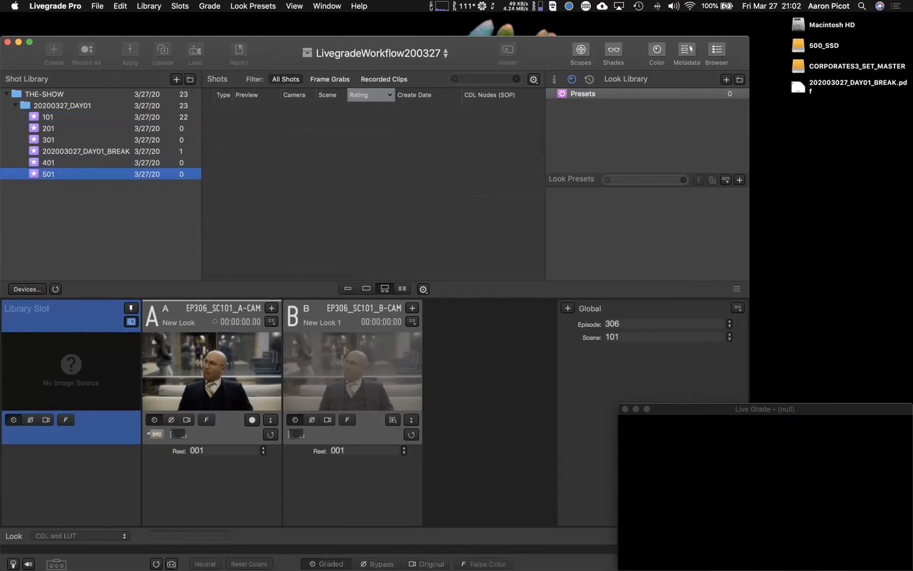
left_click(176, 79)
type("601")
key("Return")
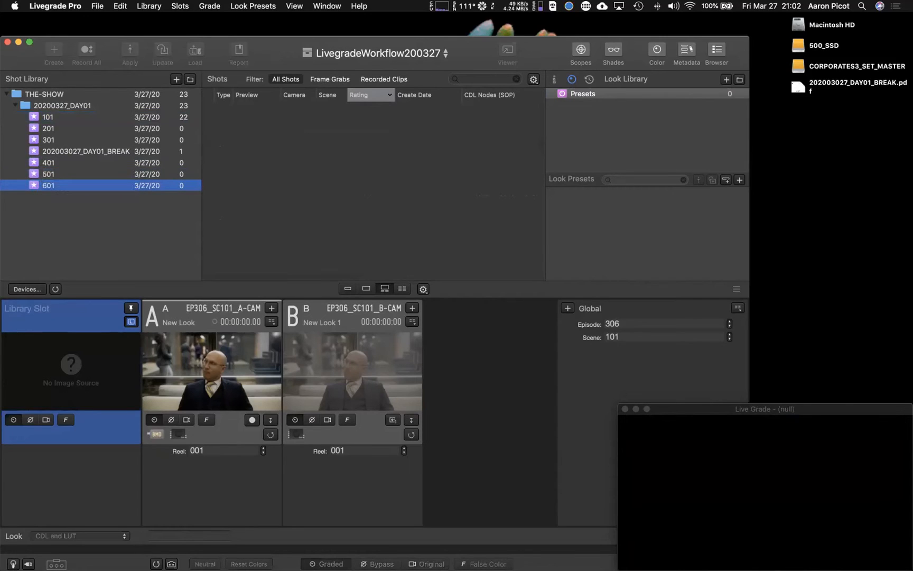
- Add a shot library entry named 202003027_DAY01_WRAP, reusing the copied name of the BREAK entry
left_click(122, 150)
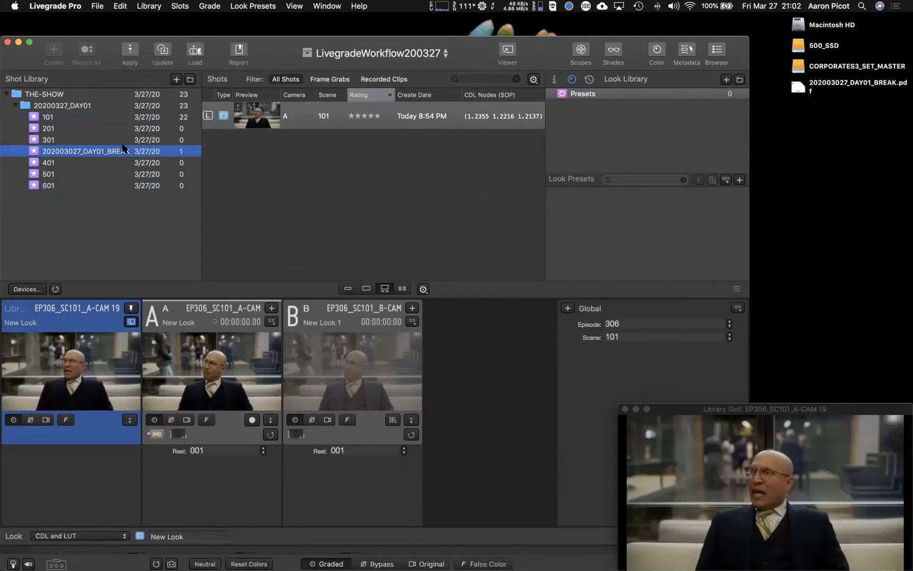
double_click(123, 150)
key("super+c")
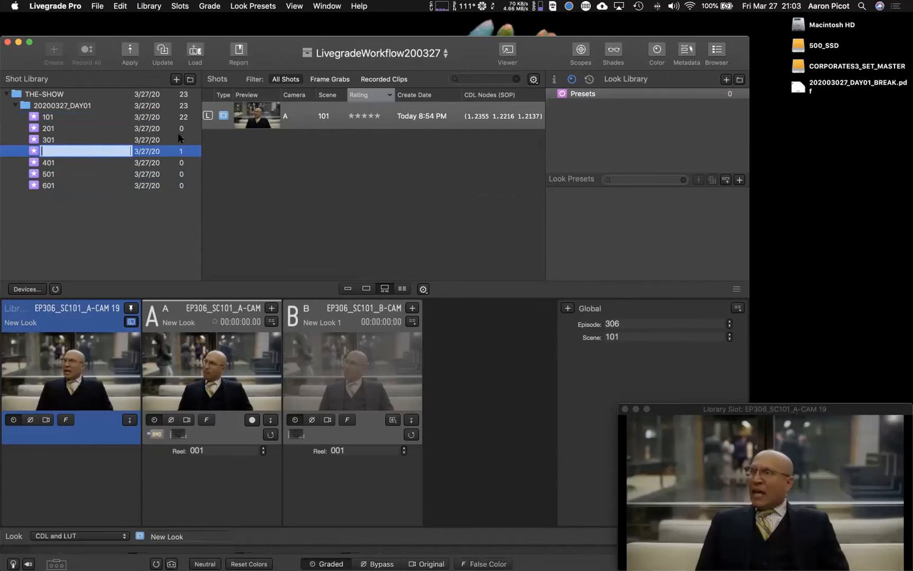
left_click(176, 79)
key("super+v")
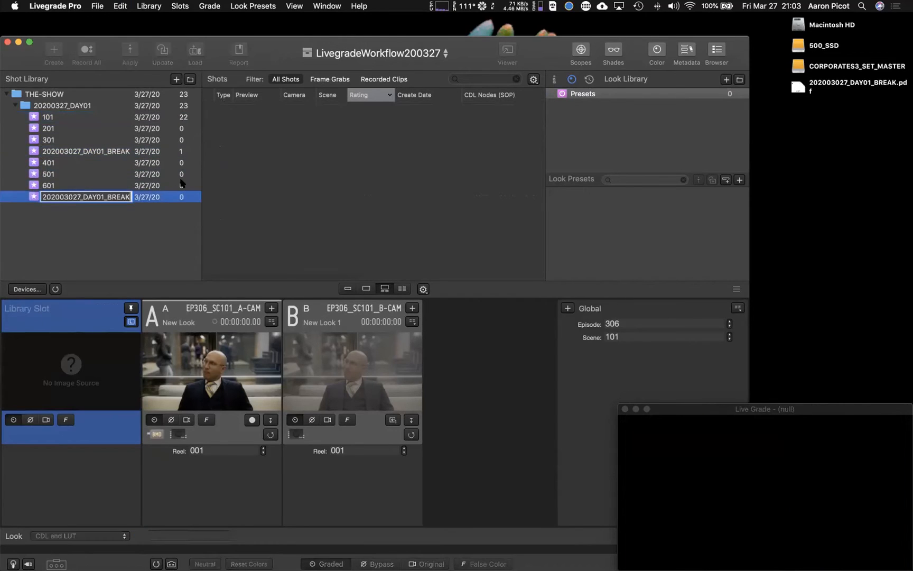
key("BackSpace")
key("BackSpace")
key("BackSpace")
key("BackSpace")
key("BackSpace")
type("WER")
key("BackSpace")
type("AP")
key("Return")
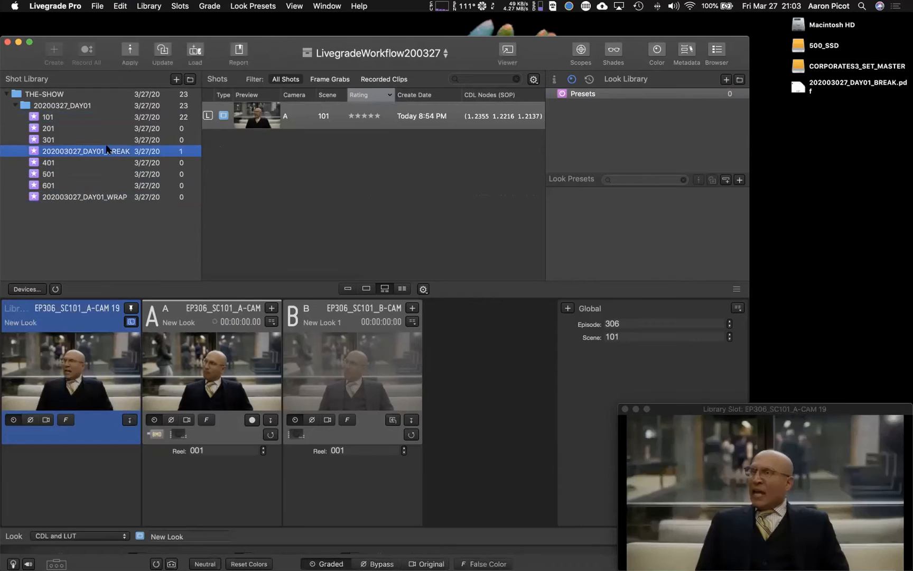
- Start an export of the two star-rated shots in 101 as JPEG stills with the look applied, excluding look files
left_click(77, 117)
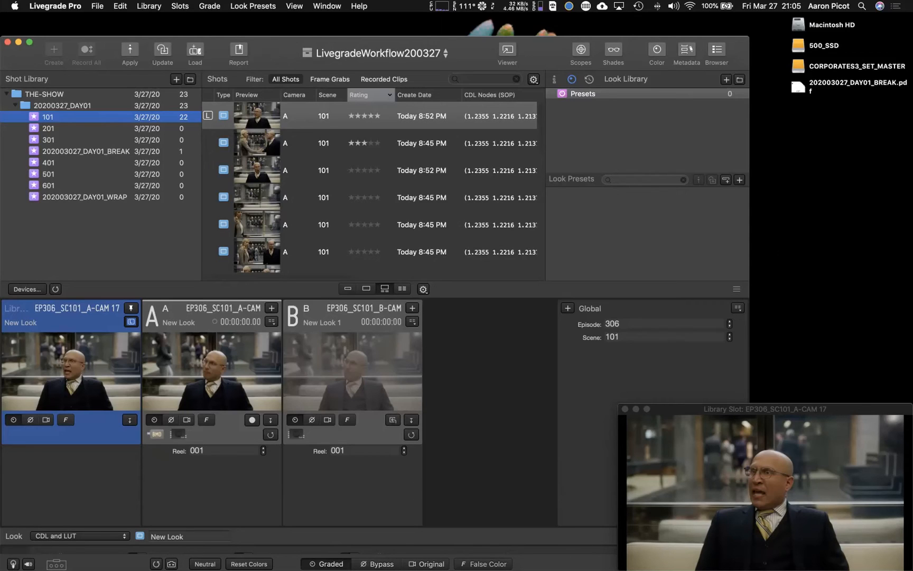
mouse_move(841, 429)
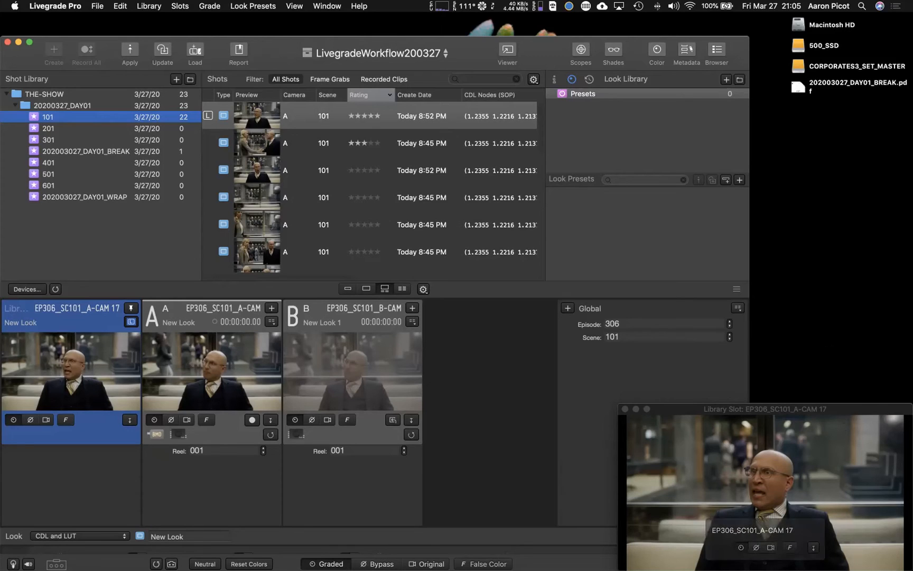
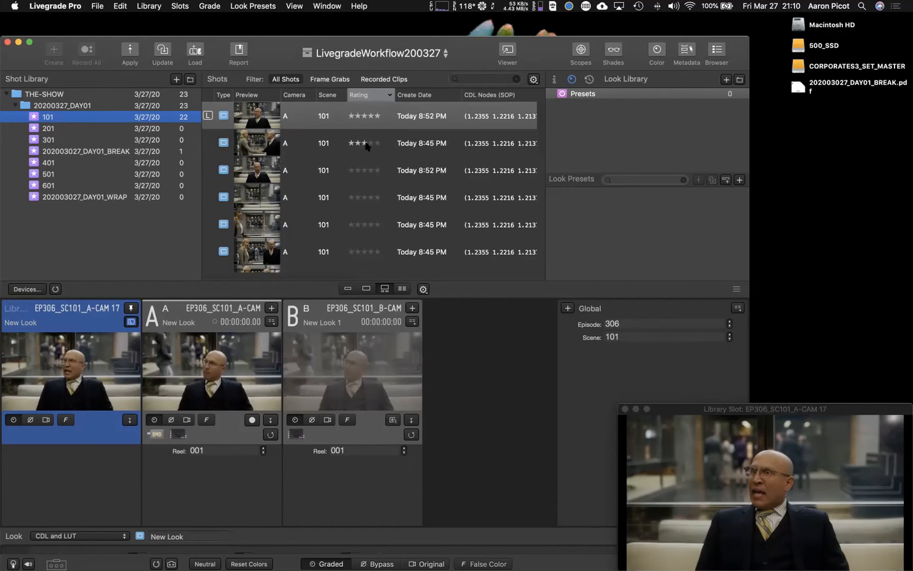
left_click(378, 116)
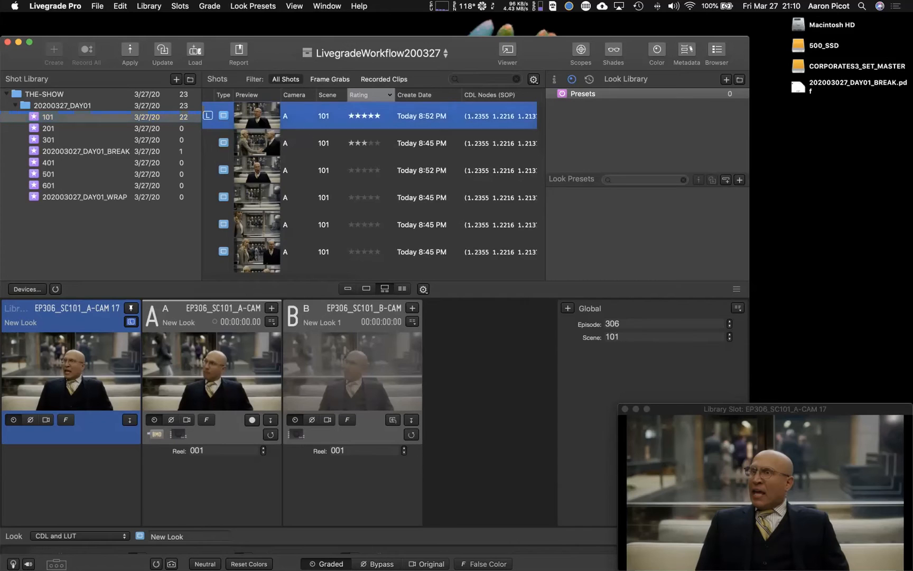
left_click(264, 144, "shift")
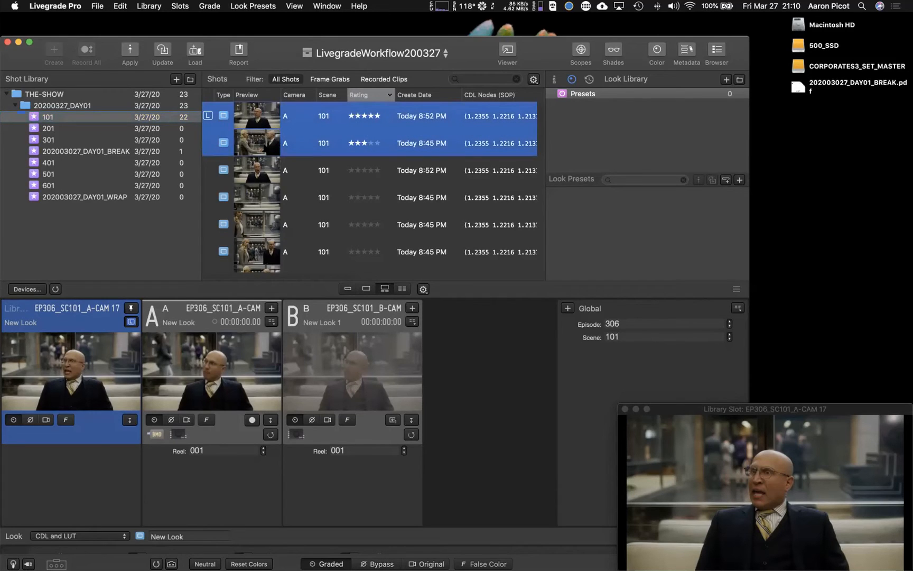
key("super+e")
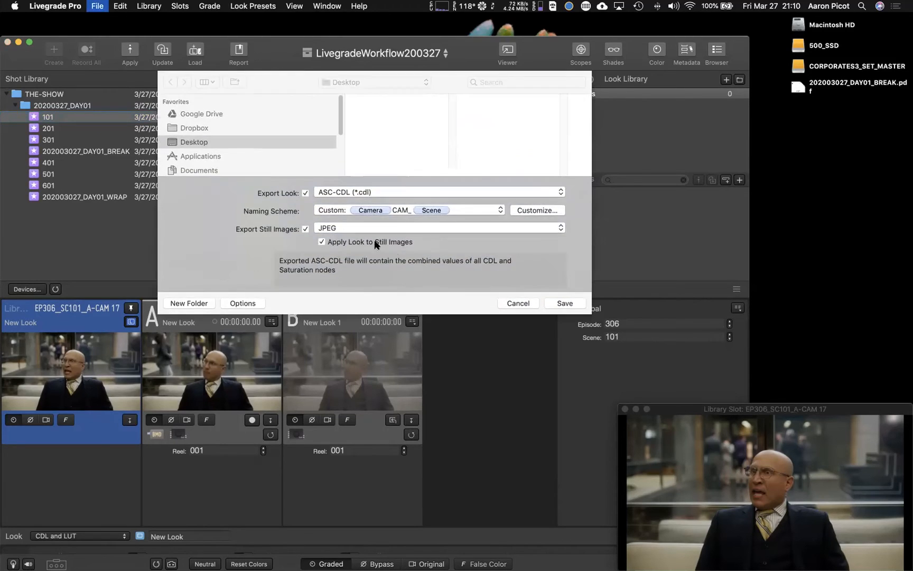
left_click(306, 192)
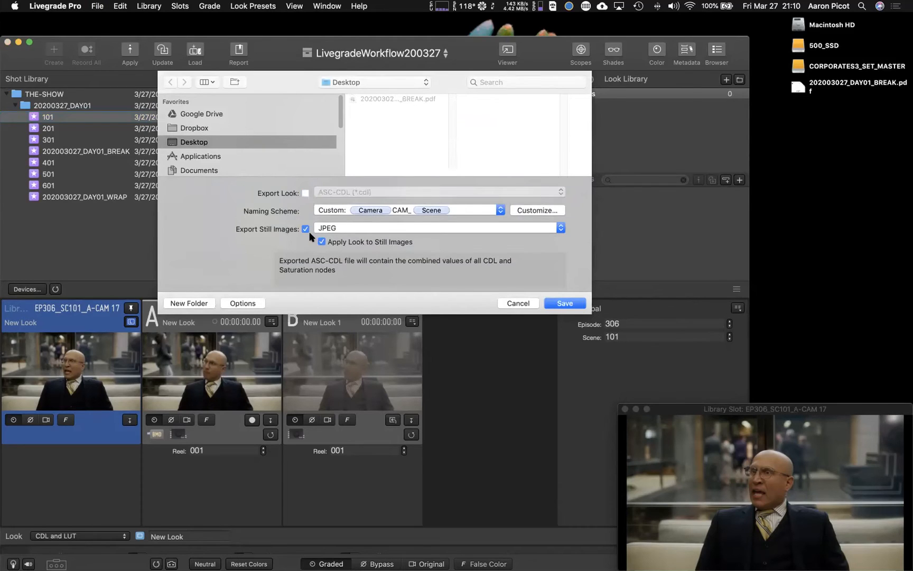
- Browse the export destination to Google Drive's Client Files, 2020, 20200103_Corporate, DITgrabs, EP302, folder 201
left_click(253, 113)
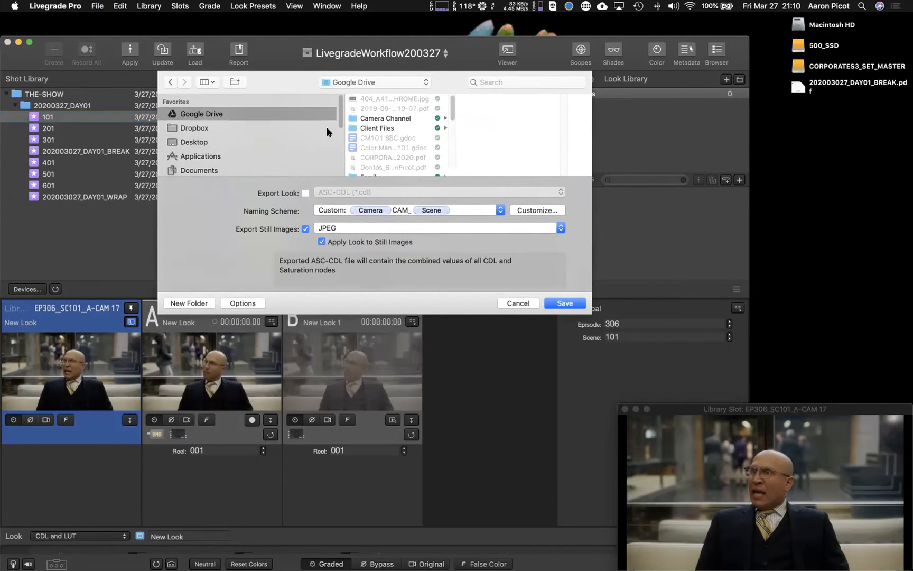
left_click(369, 128)
key("Right")
key("Down")
key("Down")
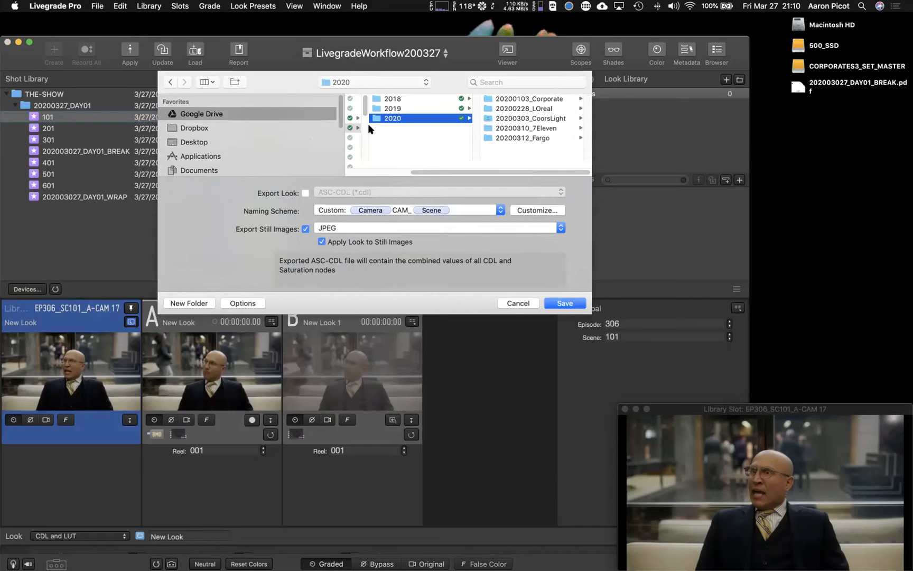
key("Right")
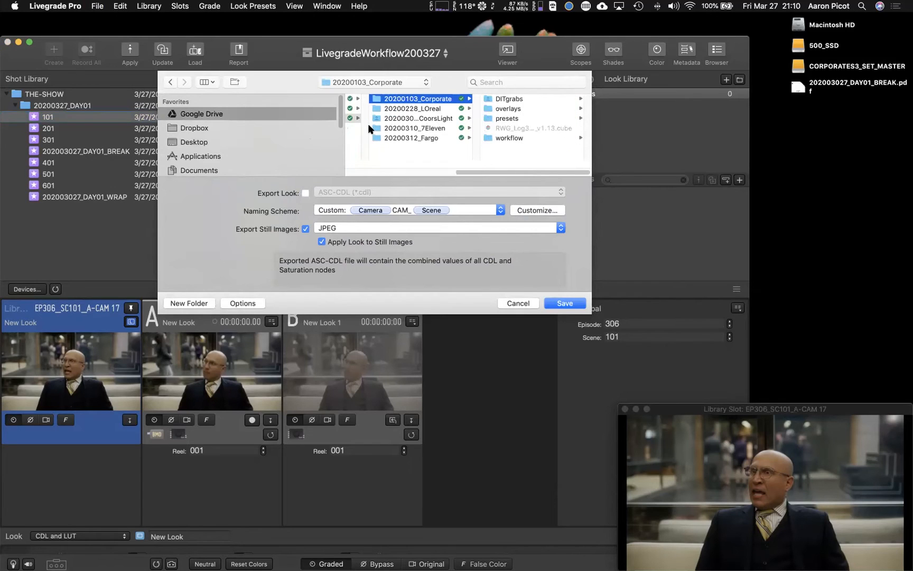
key("Right")
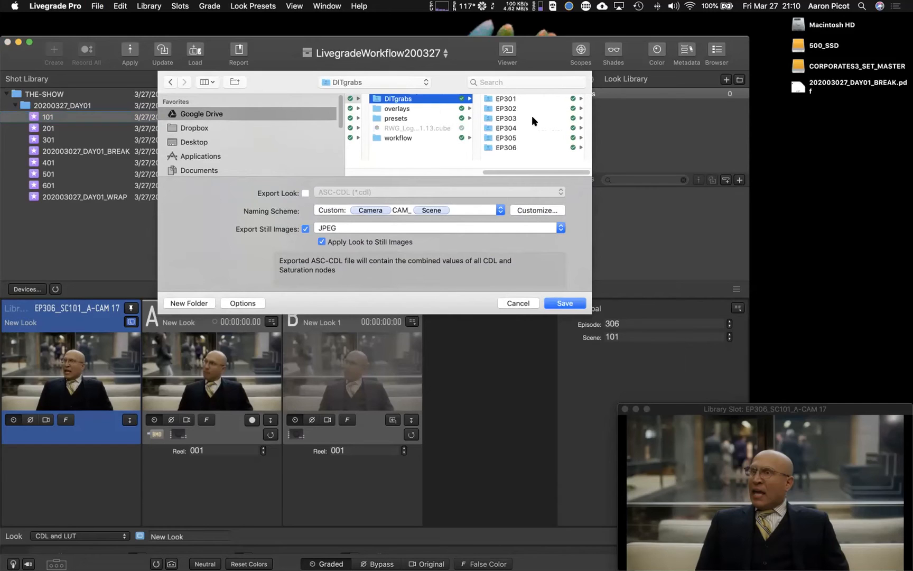
key("Right")
key("Down")
key("Right")
- Examine how the existing still images in folder 201 are named, widening the export dialog for readability
scroll(532, 114, "down", 5)
scroll(531, 115, "up", 4)
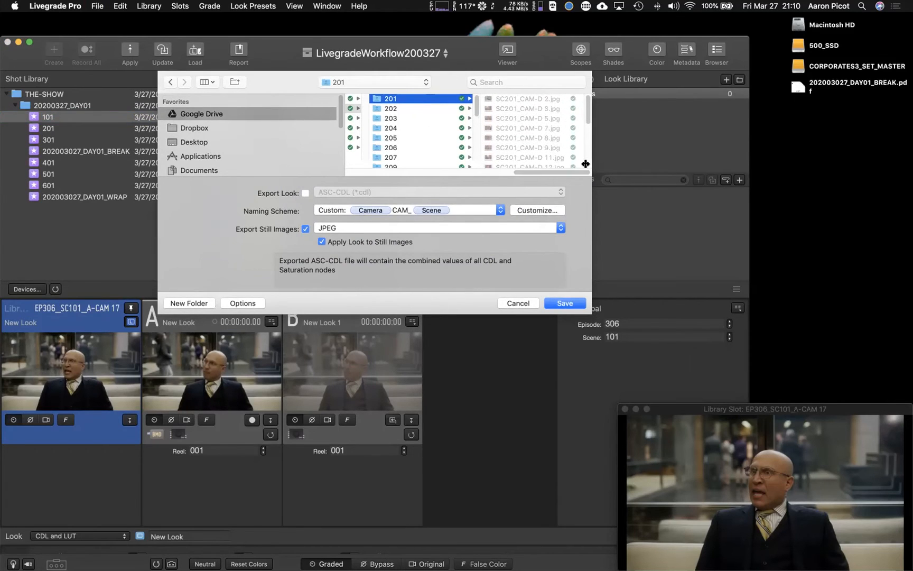
left_click_drag(586, 164, 615, 165)
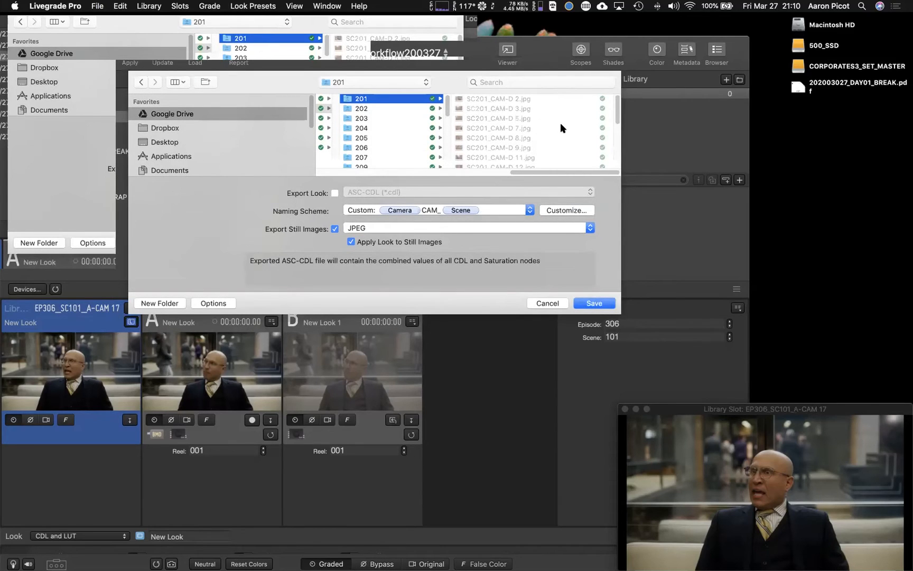
scroll(539, 126, "down", 1)
scroll(539, 126, "down", 2)
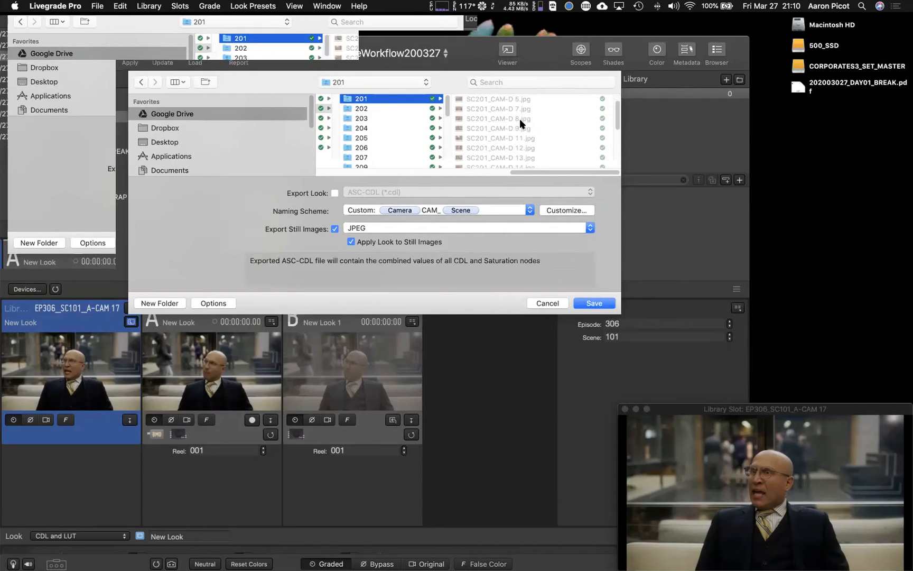
scroll(531, 157, "down", 1)
scroll(524, 108, "down", 1)
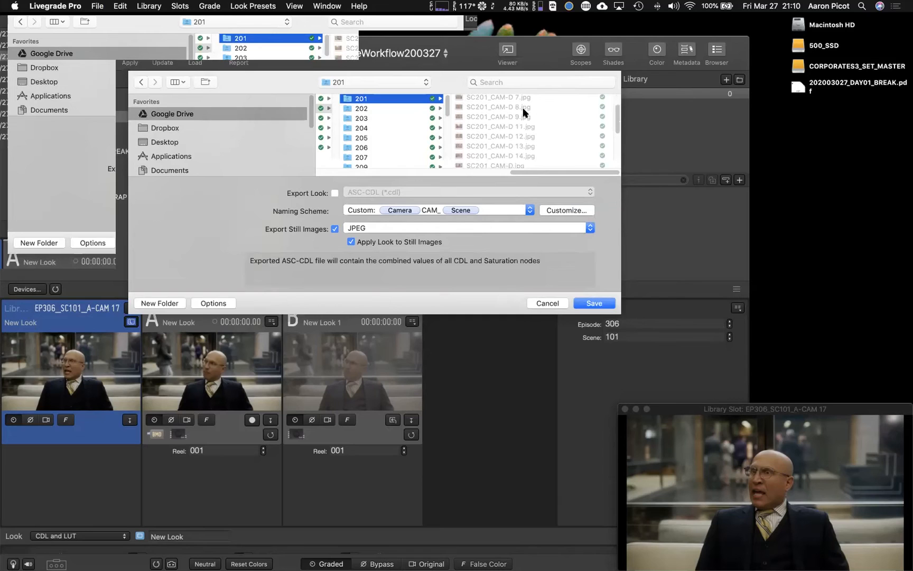
scroll(520, 107, "down", 2)
scroll(519, 106, "up", 5)
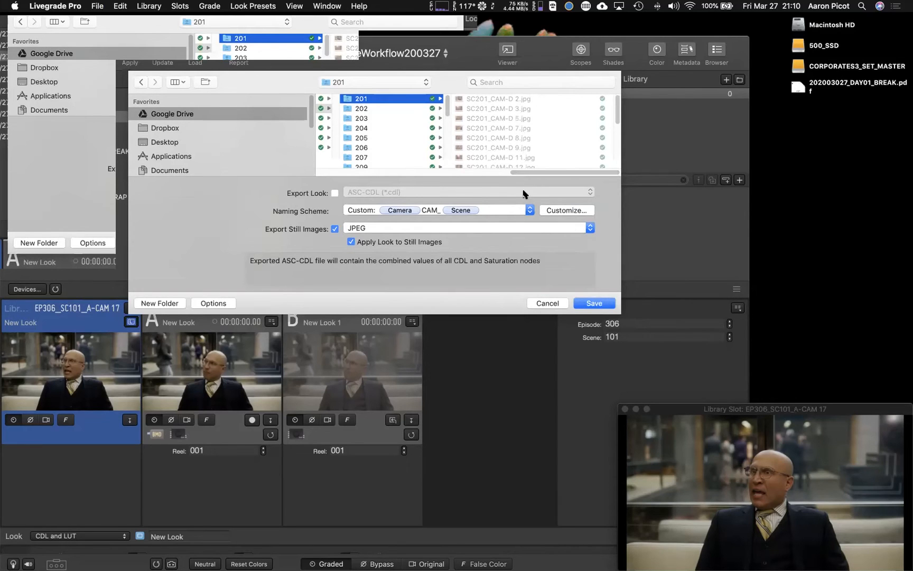
- Try appending an underscore to the export naming scheme, look through the wildcards for a time token, and cancel the export
left_click(544, 210)
left_click(362, 96)
type("_ Scene _")
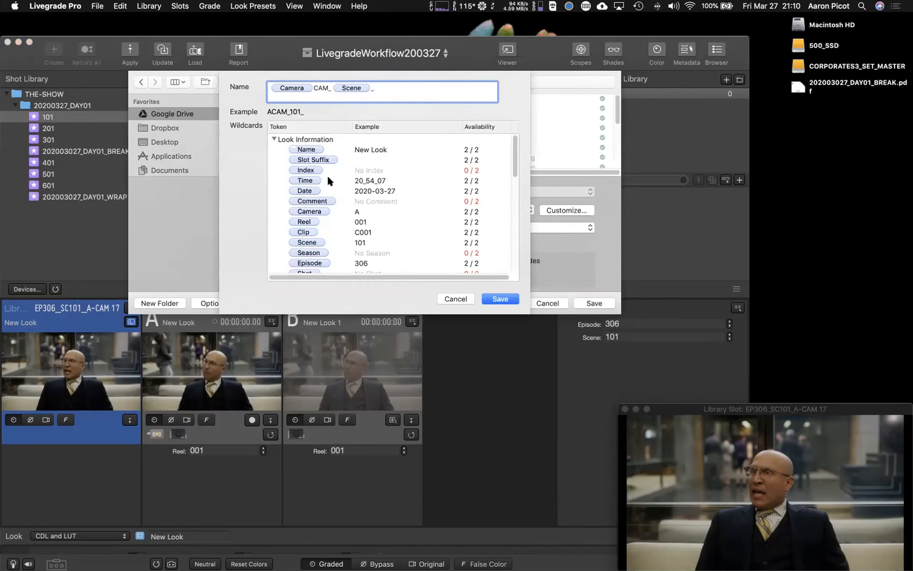
left_click(314, 181)
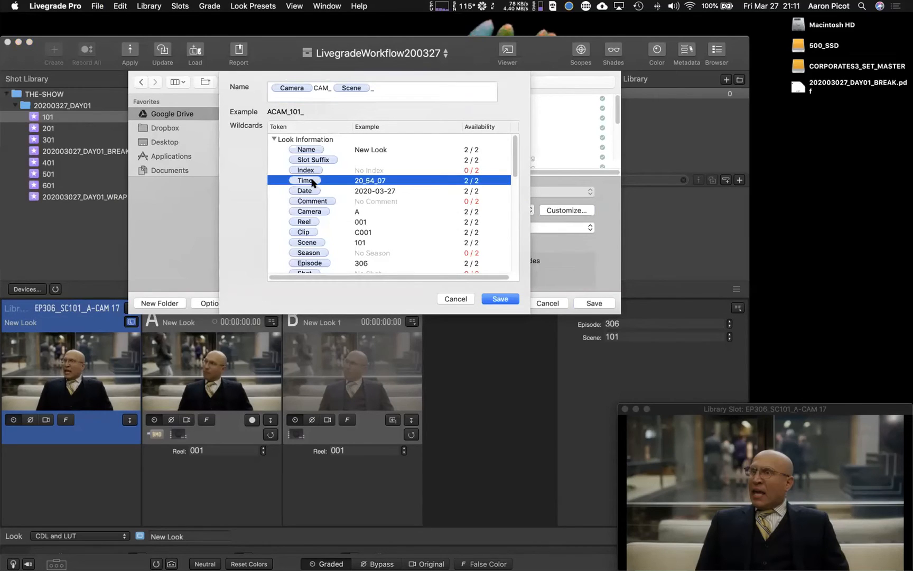
scroll(313, 182, "down", 10)
scroll(312, 183, "up", 4)
scroll(313, 182, "up", 6)
key("Escape")
key("Escape")
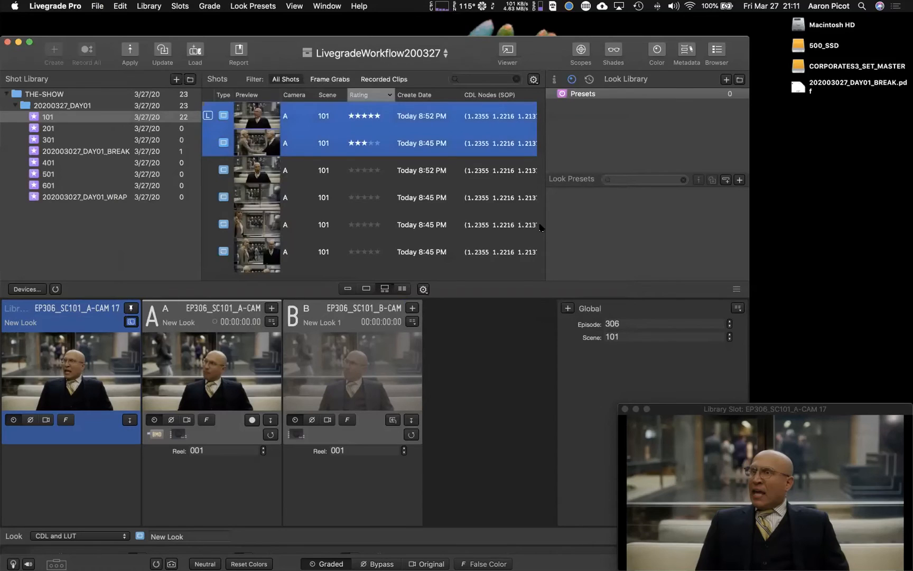
- Append an underscore and the Timecode token to the default clip identifier in the general preferences
left_click(245, 318)
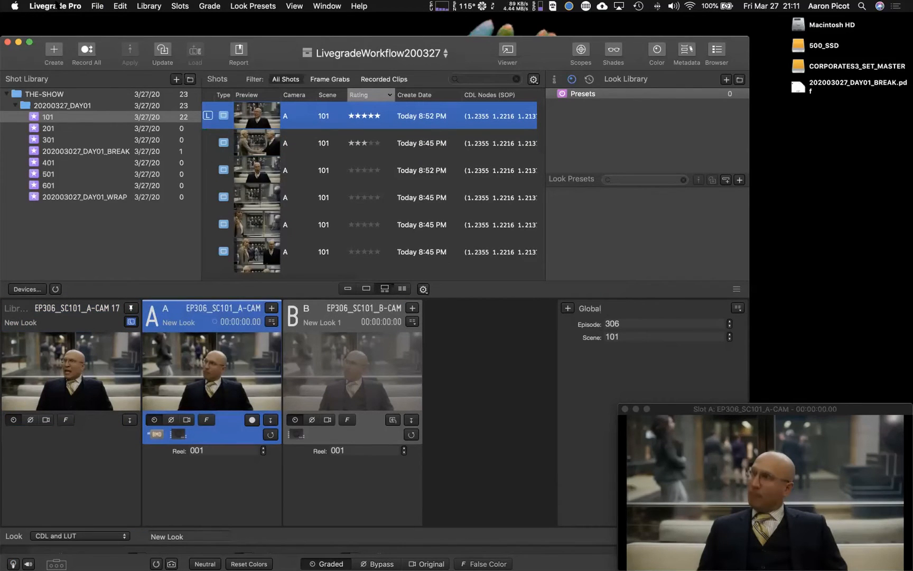
key("super+comma")
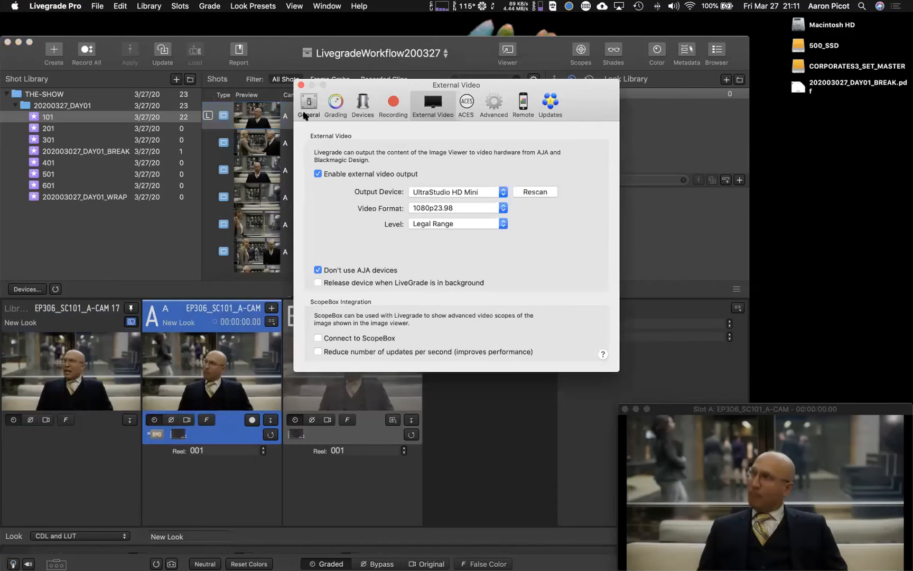
left_click(305, 113)
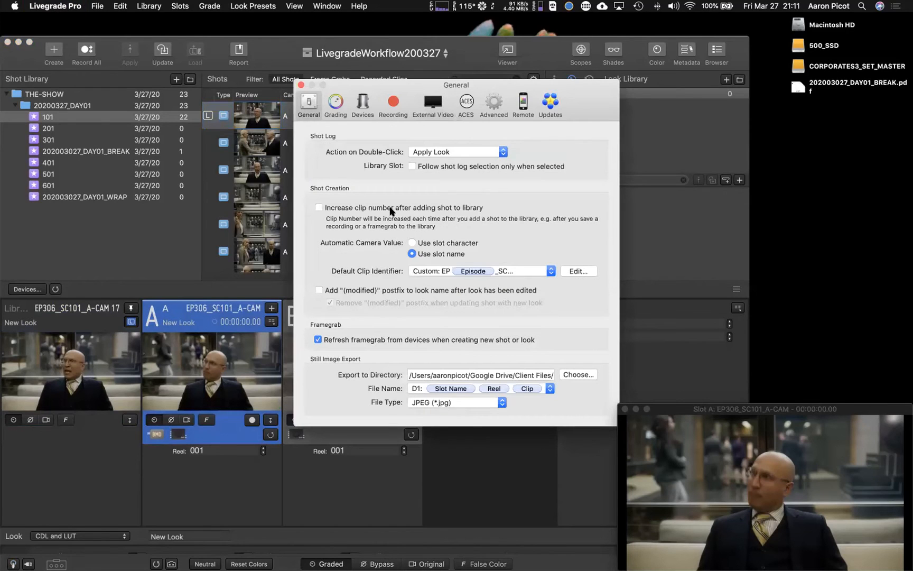
left_click(568, 271)
left_click(554, 137)
type("_SC Scene _ Slot Label -CAM_")
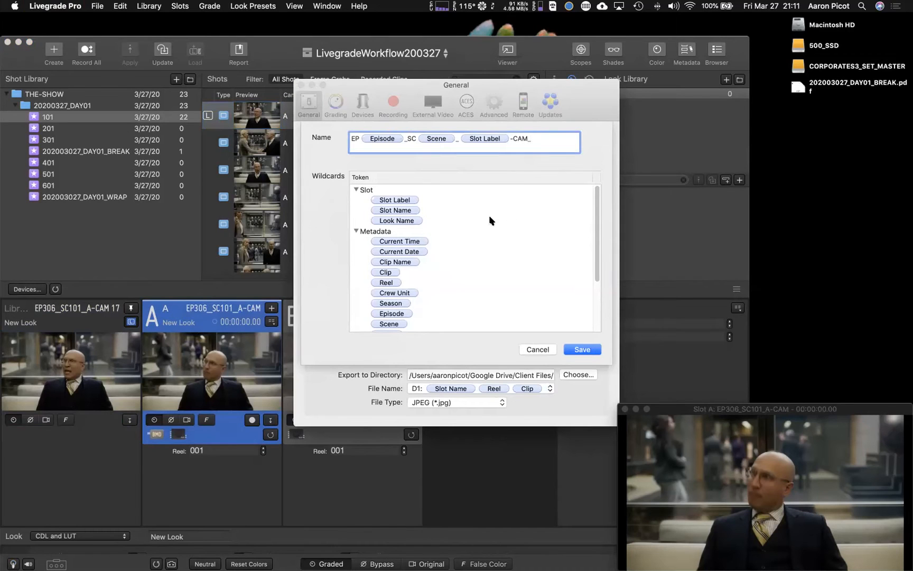
scroll(491, 221, "down", 5)
left_click(408, 285)
left_click_drag(408, 285, 547, 151)
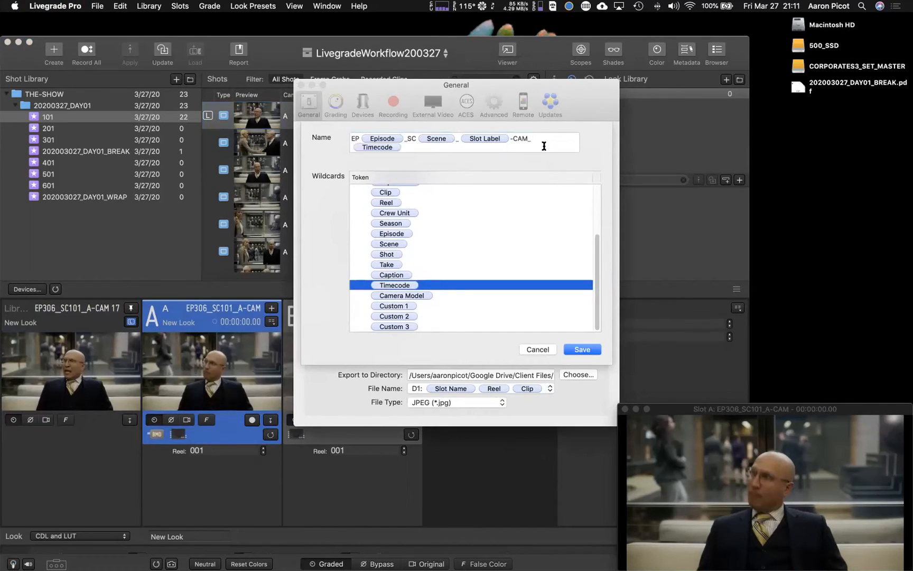
left_click(382, 146)
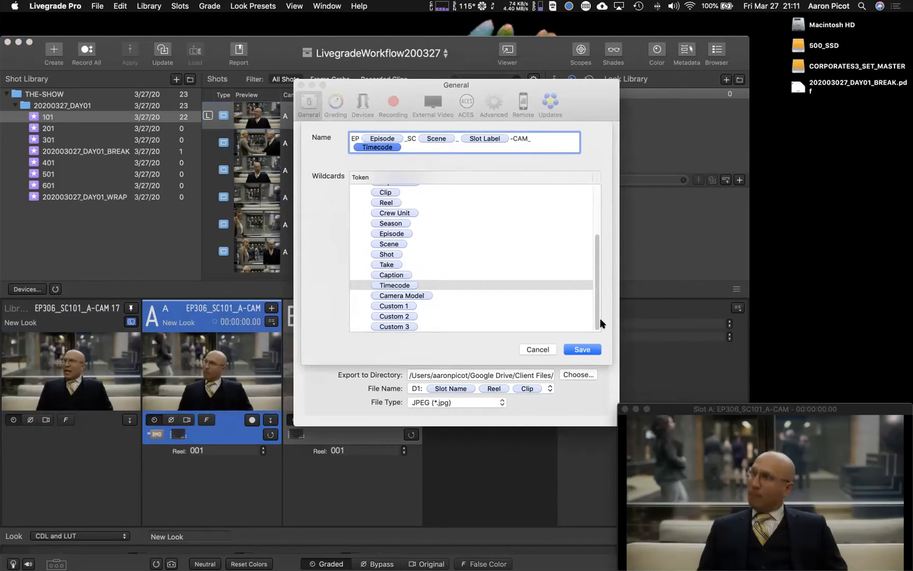
left_click(581, 350)
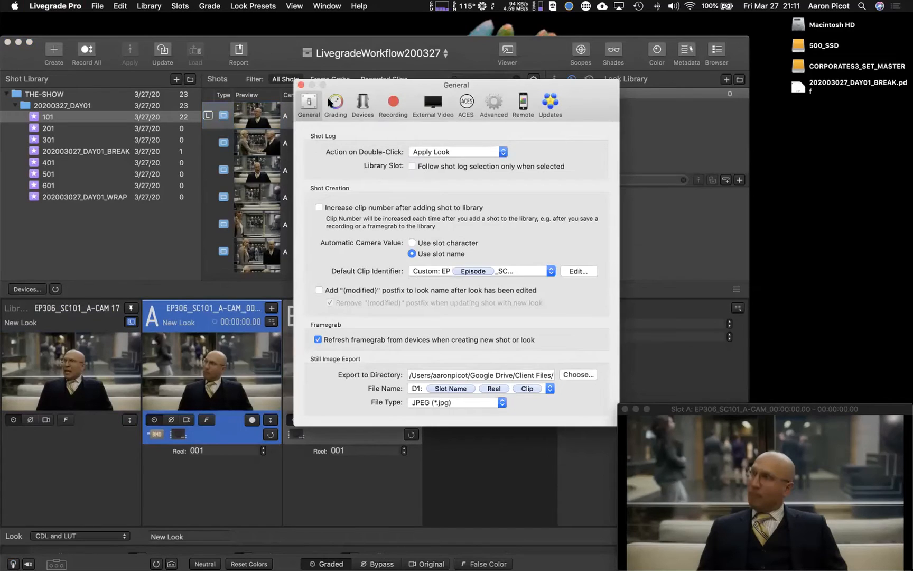
left_click(300, 84)
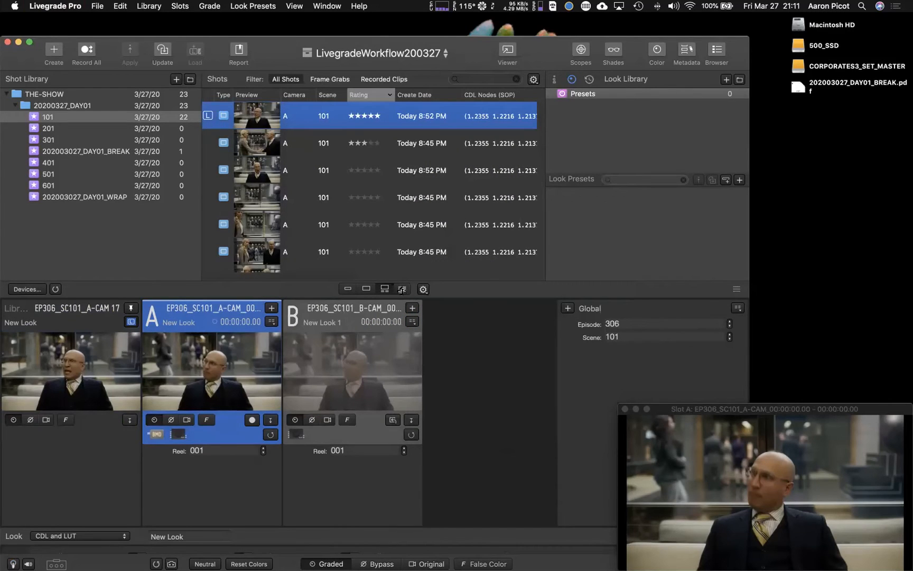
left_click(422, 288)
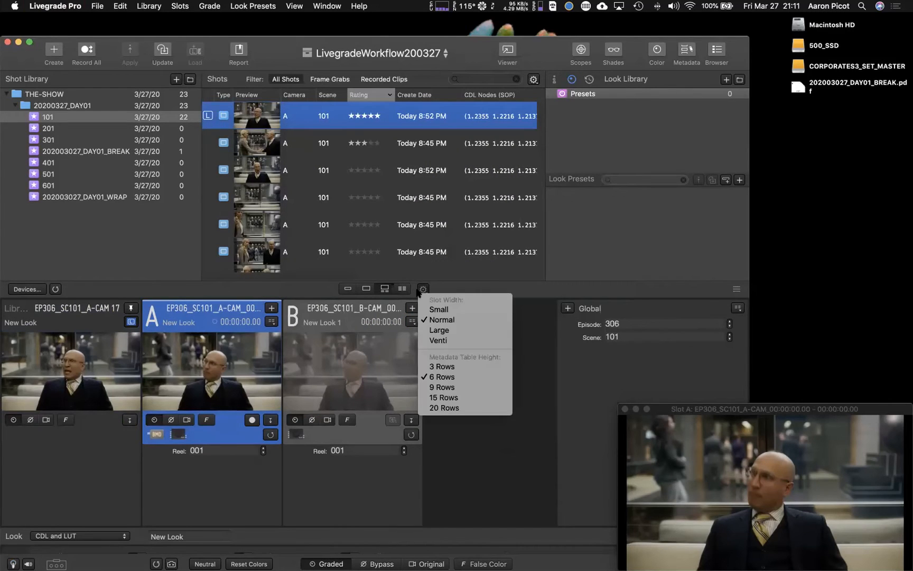
left_click(527, 331)
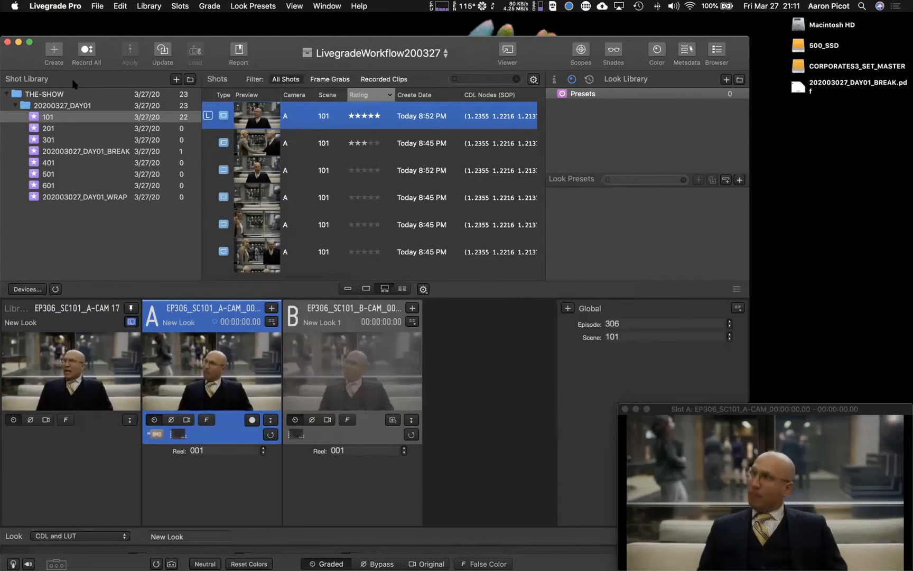
- Replace the Timecode token in the default clip identifier with Current Time (HH_MM_SS) and save the preferences
key("super+comma")
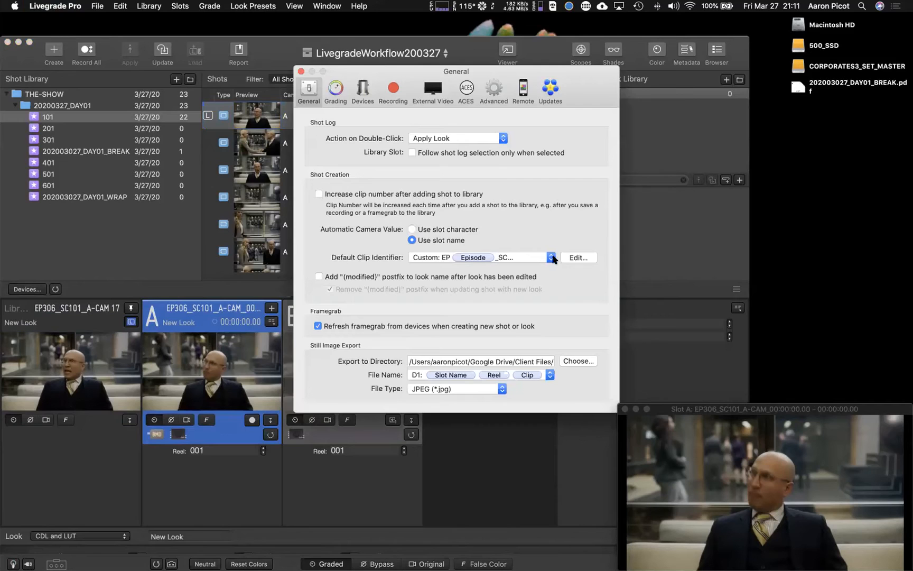
left_click(567, 258)
scroll(438, 254, "down", 5)
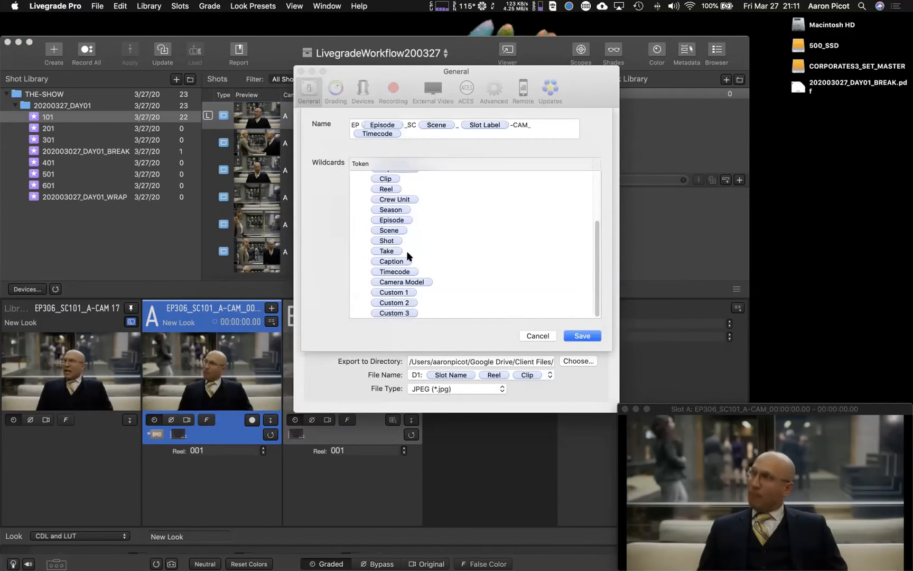
scroll(408, 257, "up", 2)
scroll(408, 254, "up", 5)
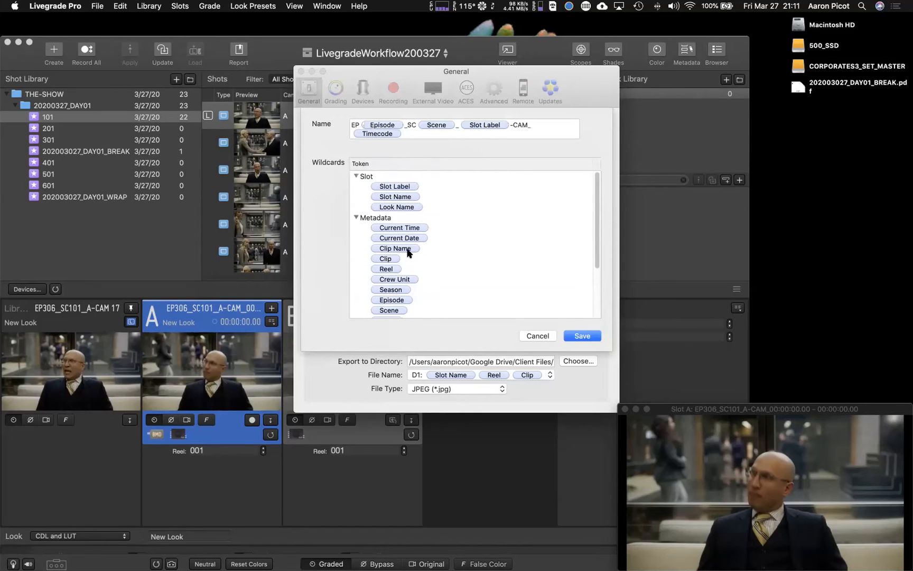
left_click(414, 227)
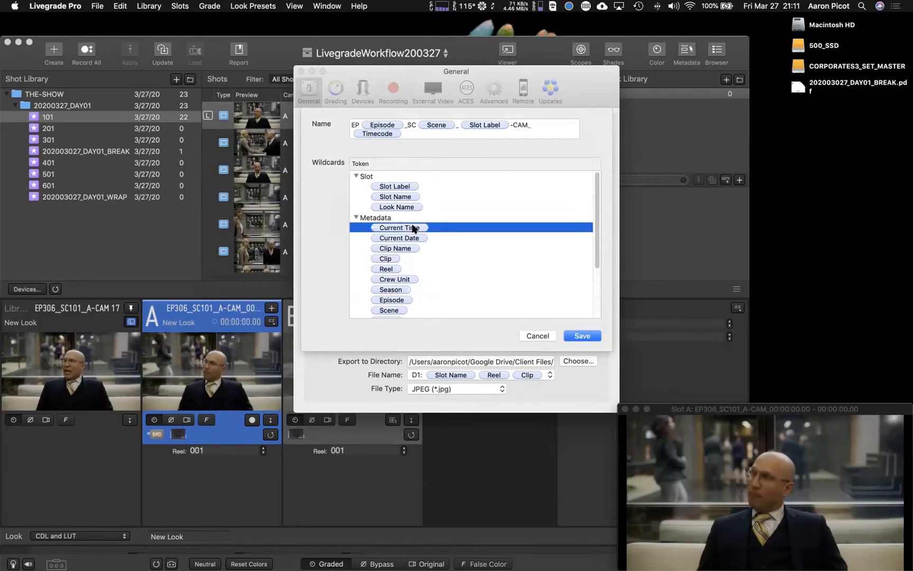
left_click(390, 132)
key("BackSpace")
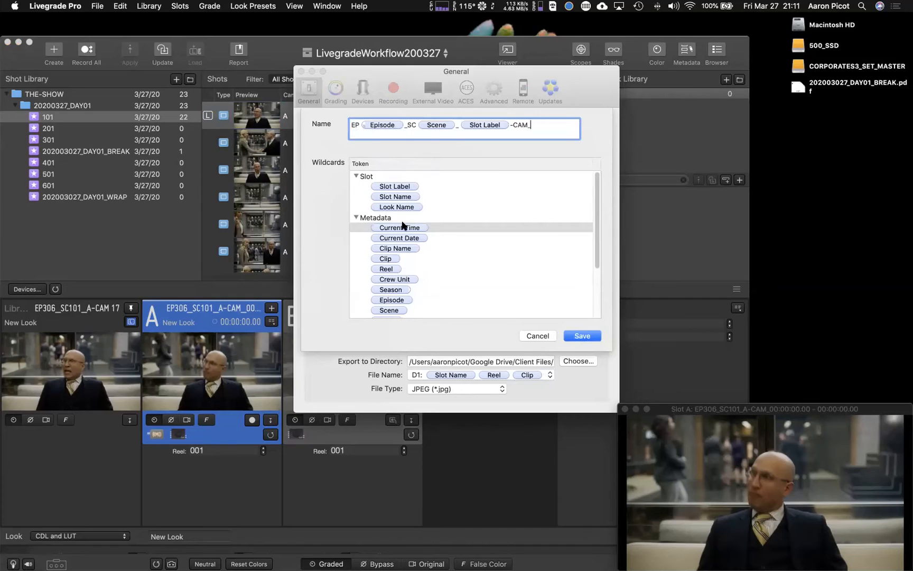
left_click(404, 227)
left_click_drag(502, 152, 446, 135)
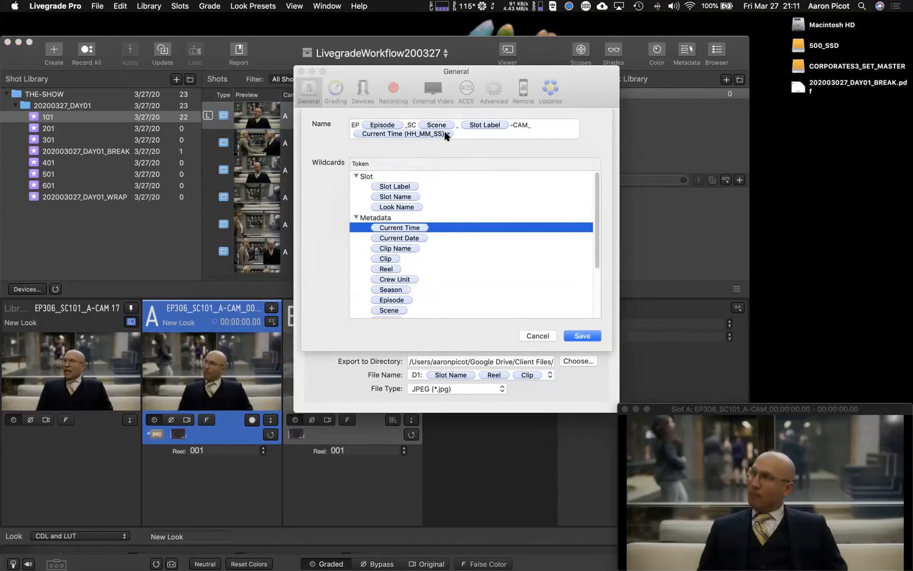
left_click(446, 135)
left_click(542, 154)
left_click(577, 338)
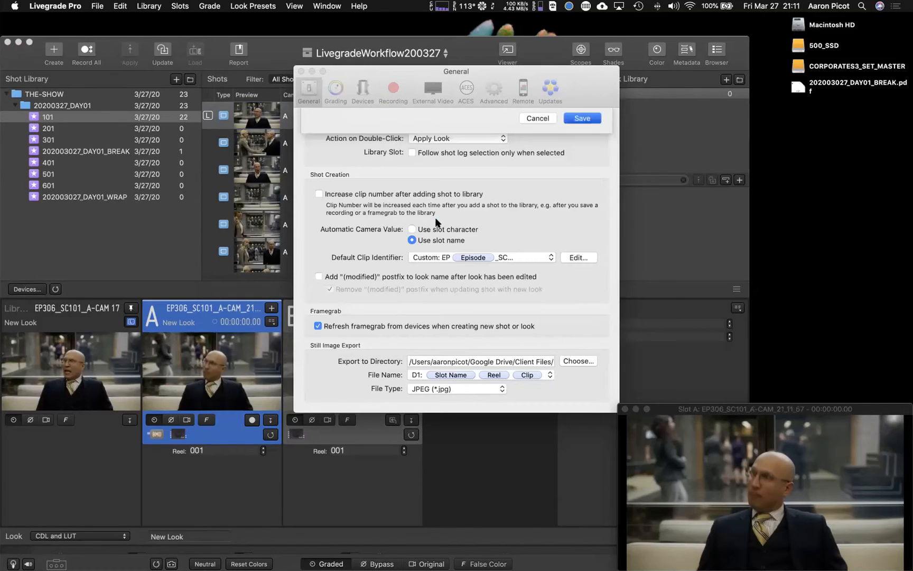
left_click(300, 71)
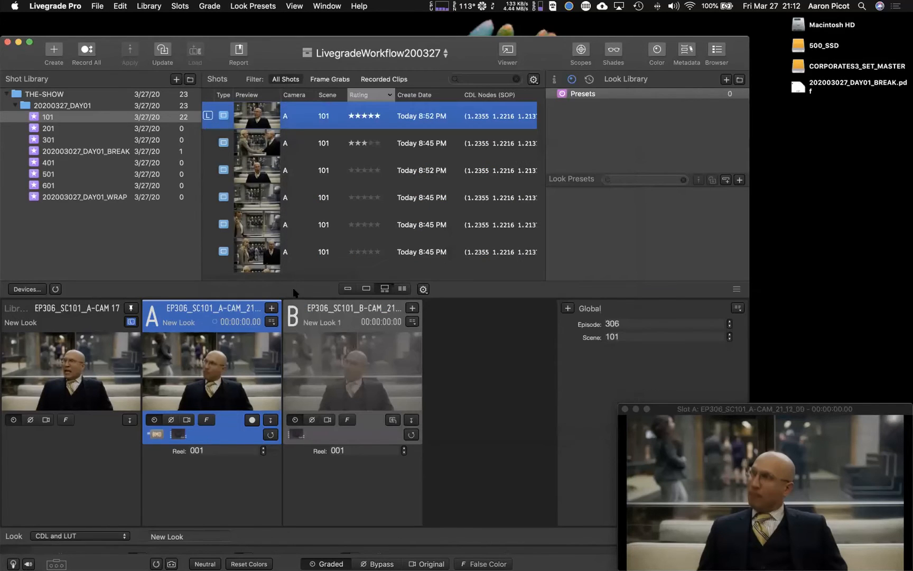
- Set the slot width to Venti and save three new frame grabs from slot A to the scene 101 library
left_click(423, 289)
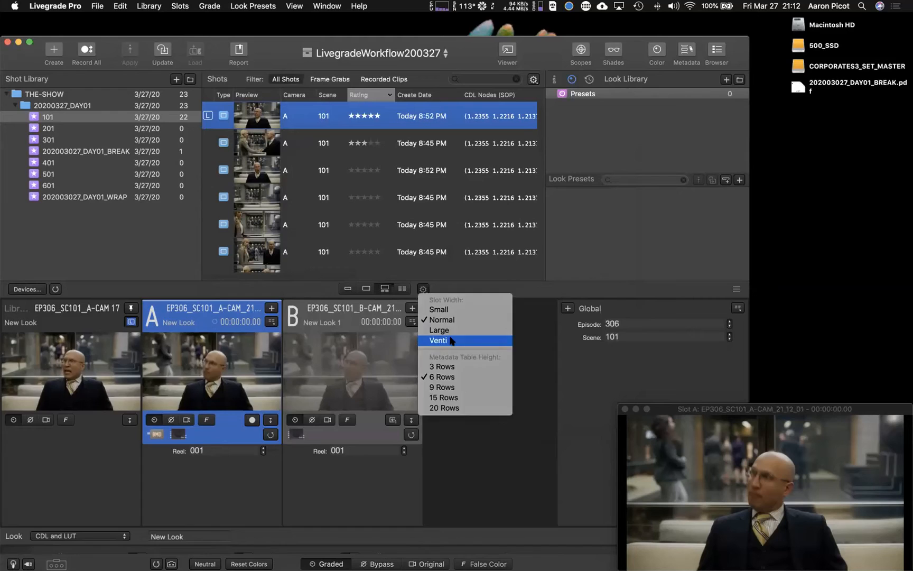
left_click(453, 340)
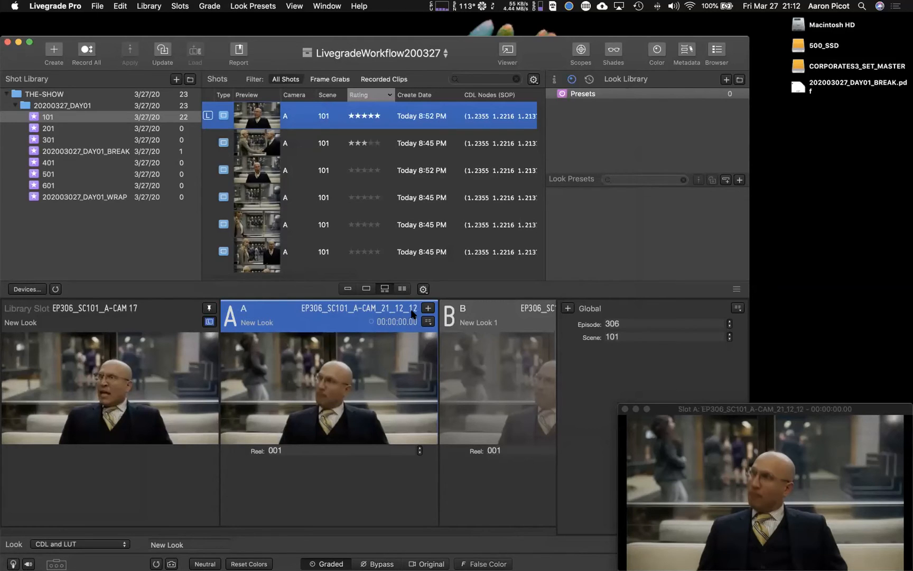
key("super+s")
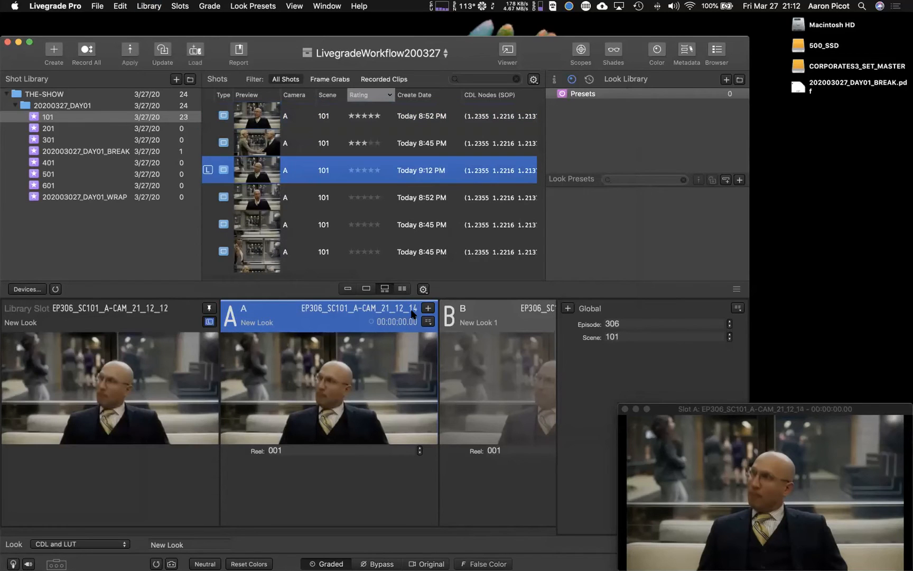
key("super+s")
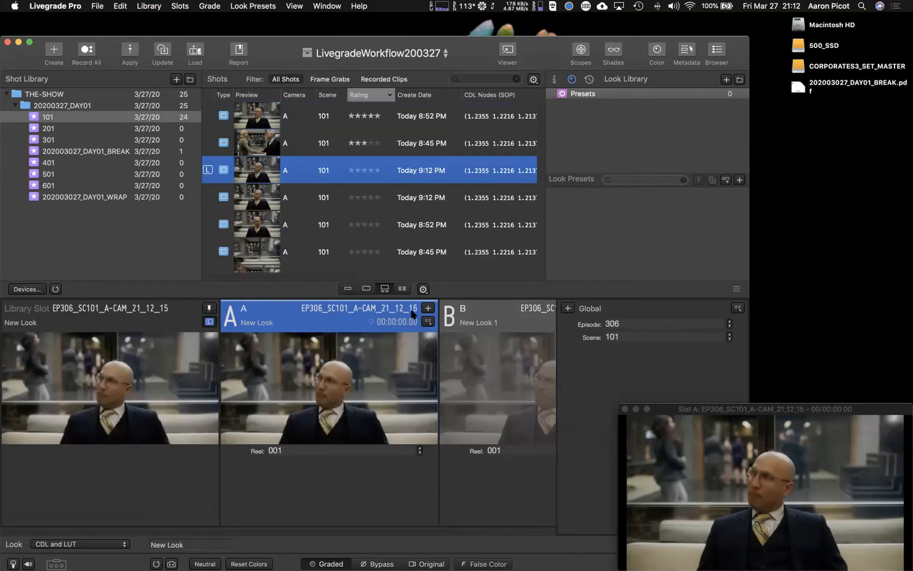
key("super+s")
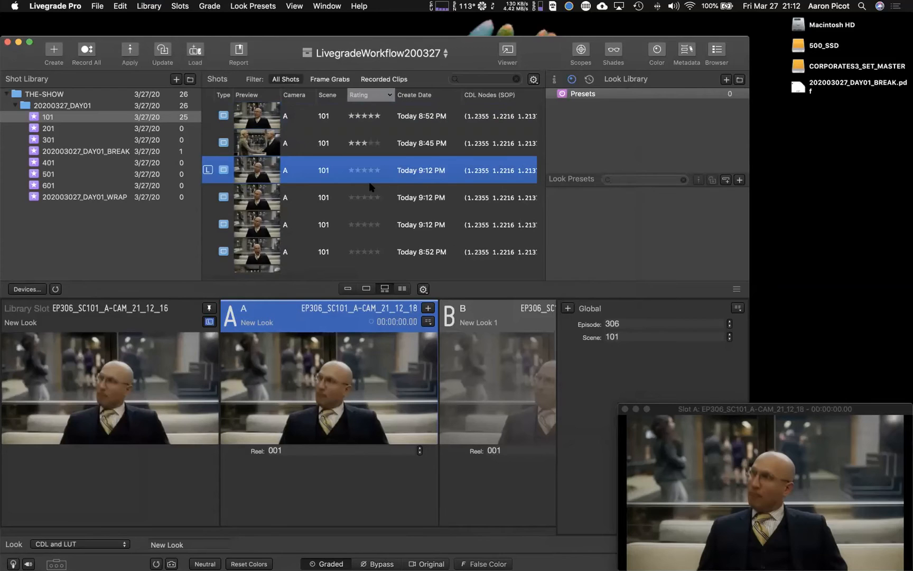
- Examine the Clip Identifier column for the newly saved shots, stepping between them to compare their time-based names
scroll(372, 187, "right", 10)
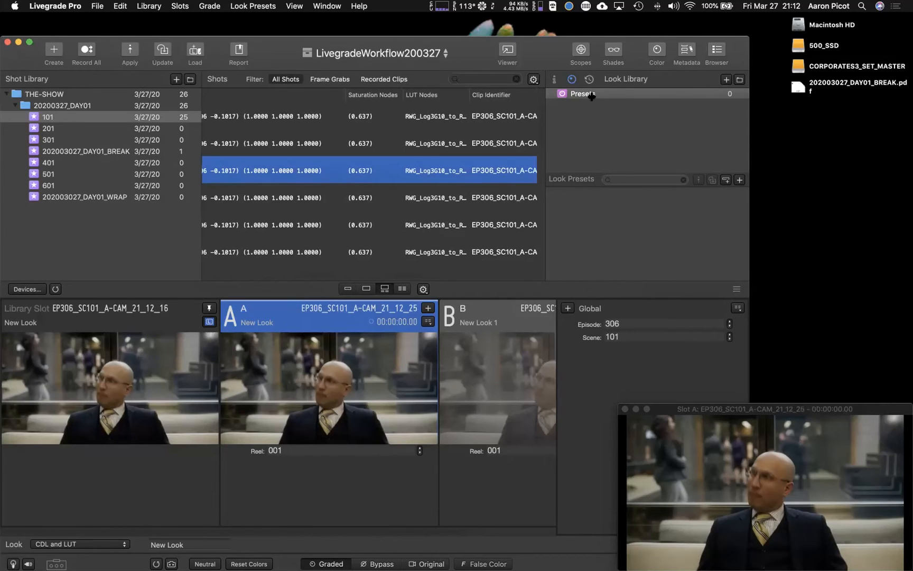
scroll(473, 121, "right", 5)
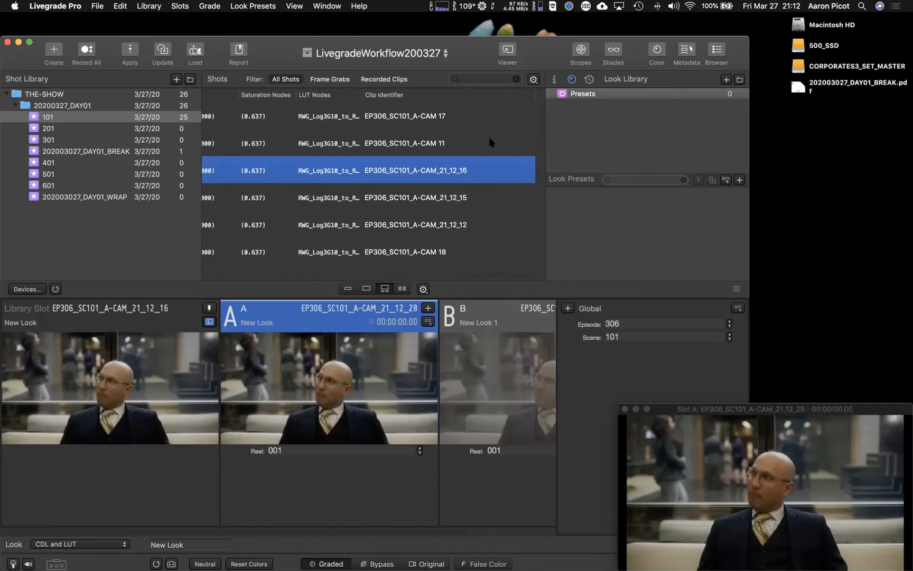
left_click(470, 225)
left_click(470, 199)
key("Up")
key("Down")
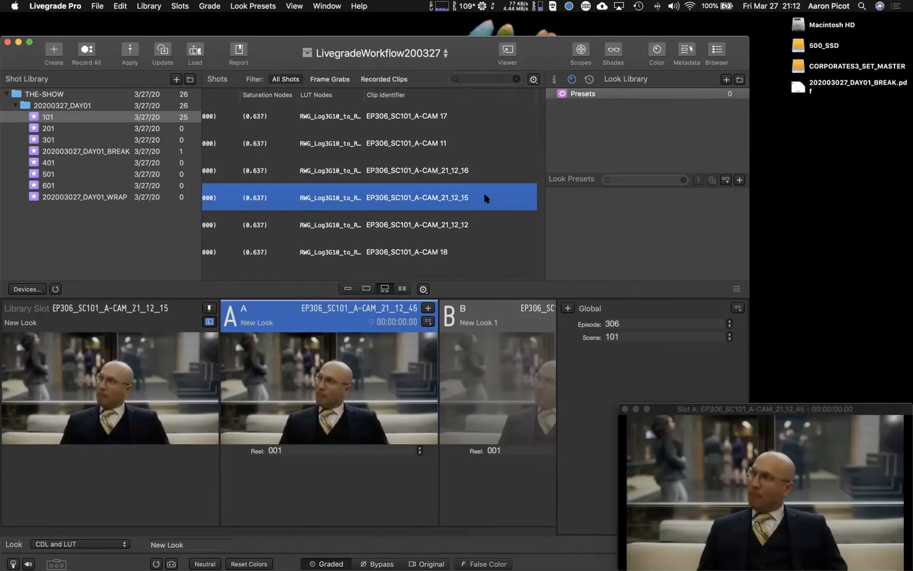
scroll(485, 198, "left", 10)
scroll(485, 198, "right", 10)
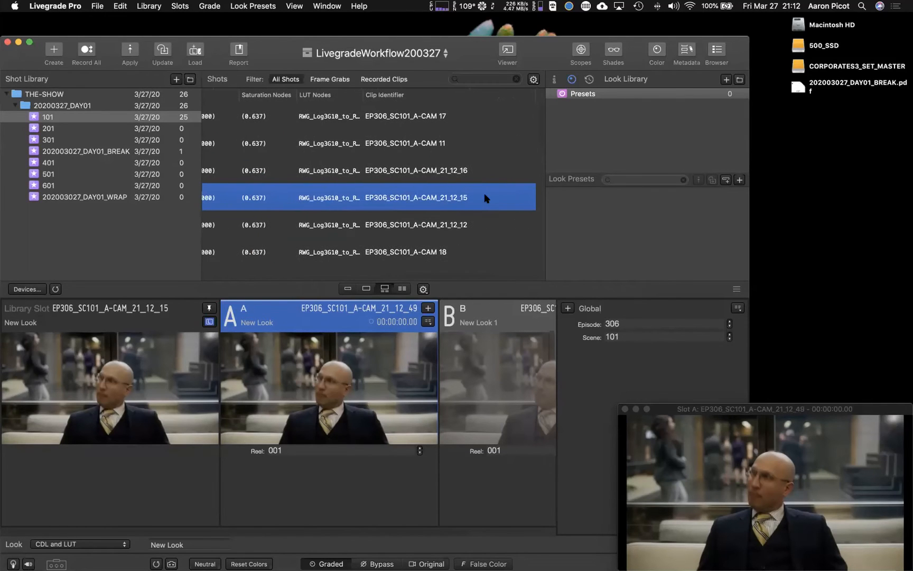
- Set the slot width back to Normal
left_click(421, 288)
left_click(474, 311)
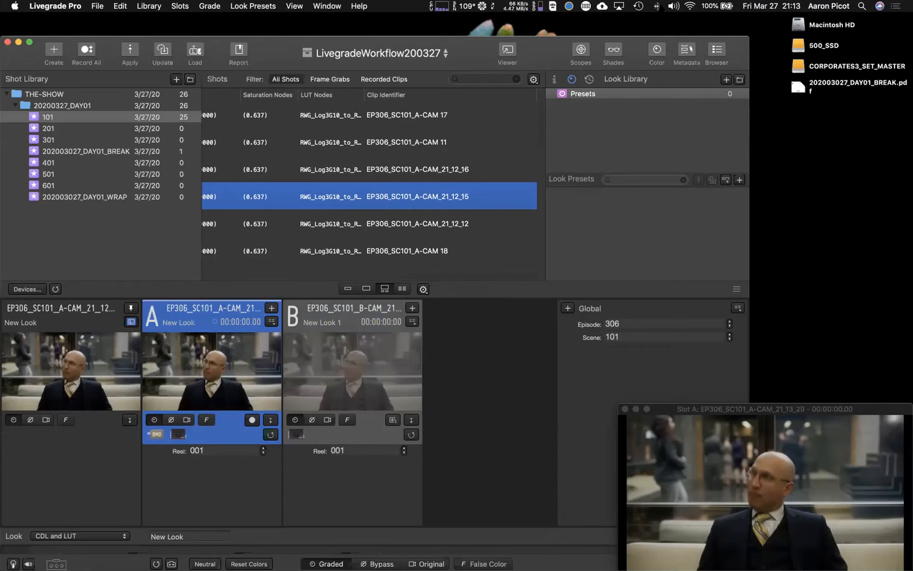
left_click(657, 6)
mouse_move(690, 60)
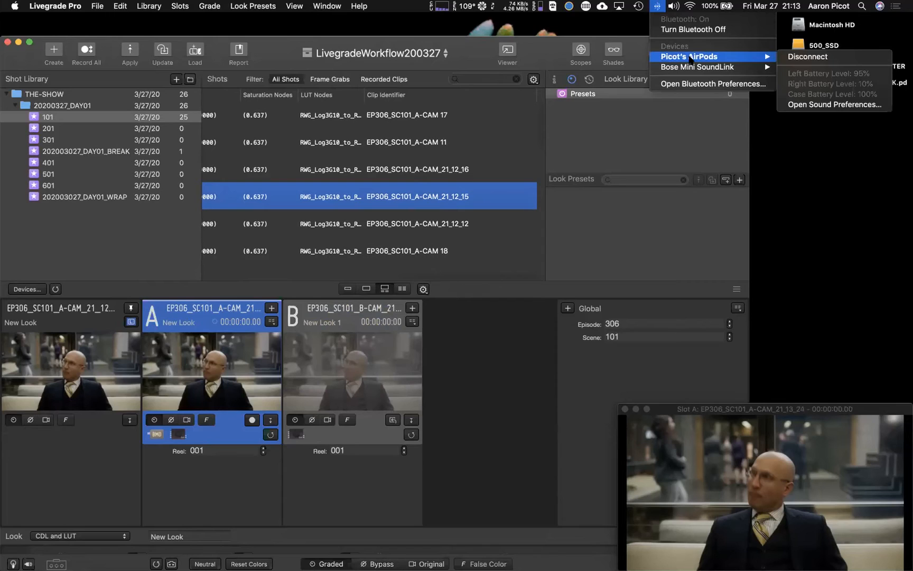
left_click(656, 6)
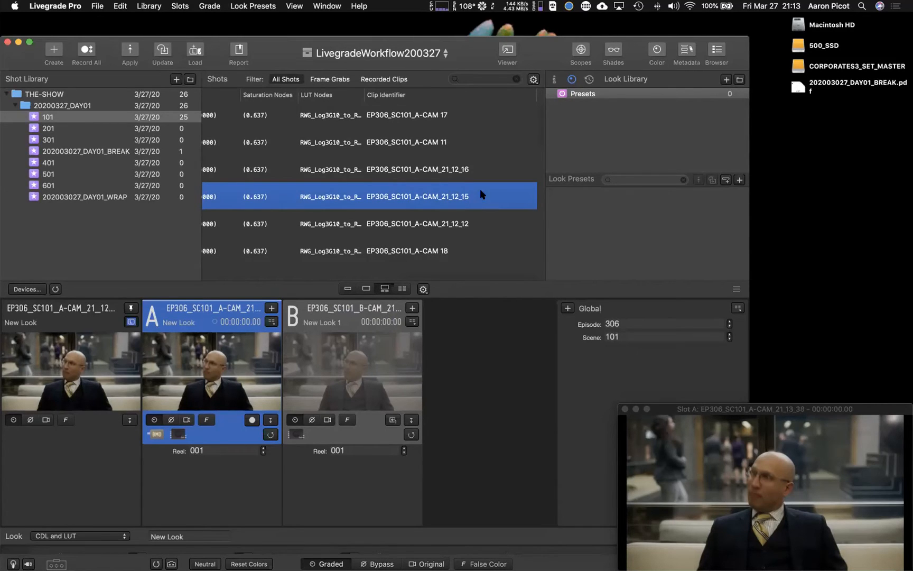
- Narrow the Clip Identifier column in the shot list
left_click_drag(534, 93, 432, 97)
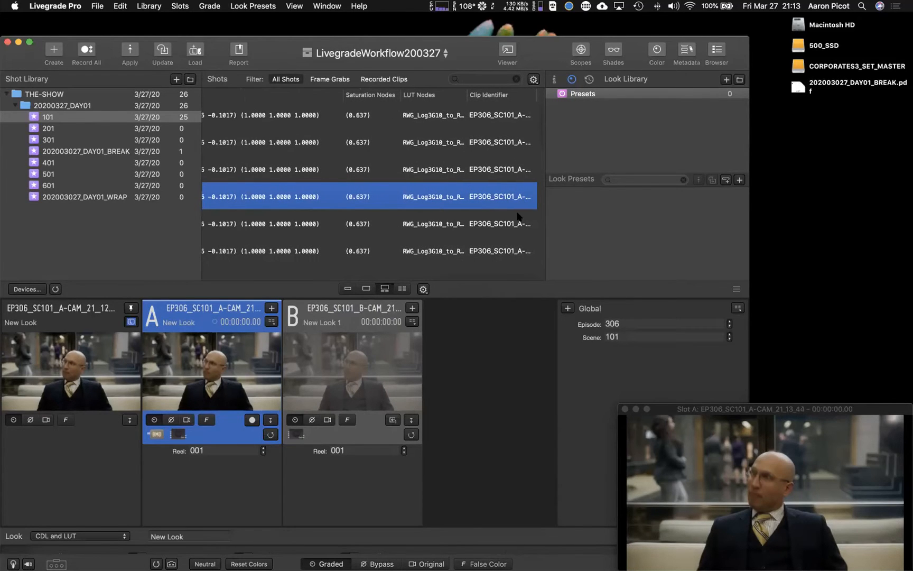
scroll(519, 218, "left", 8)
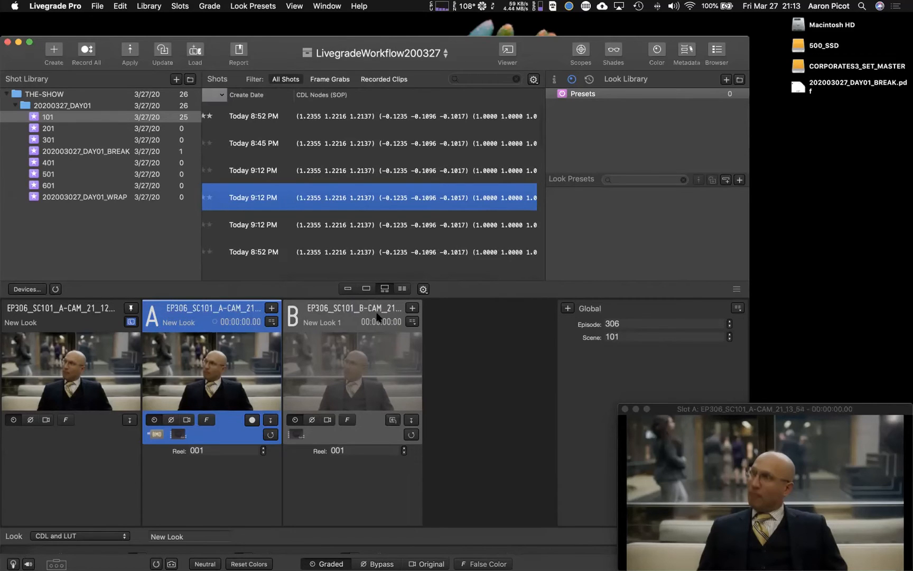
scroll(347, 210, "left", 5)
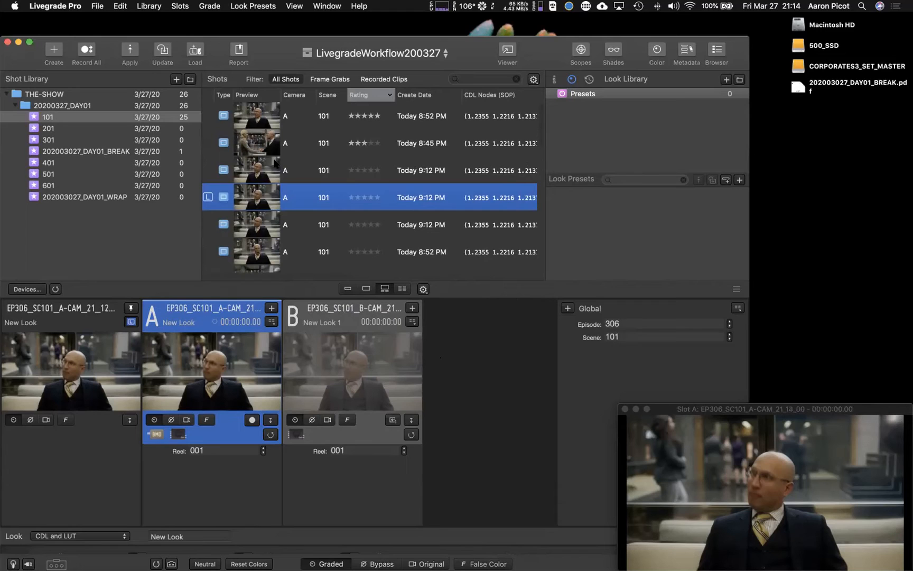
- Rate scene 101's A-CAM shots 18, 14 and 10 three stars and re-sort the shot list by rating, highest first
scroll(279, 175, "down", 3)
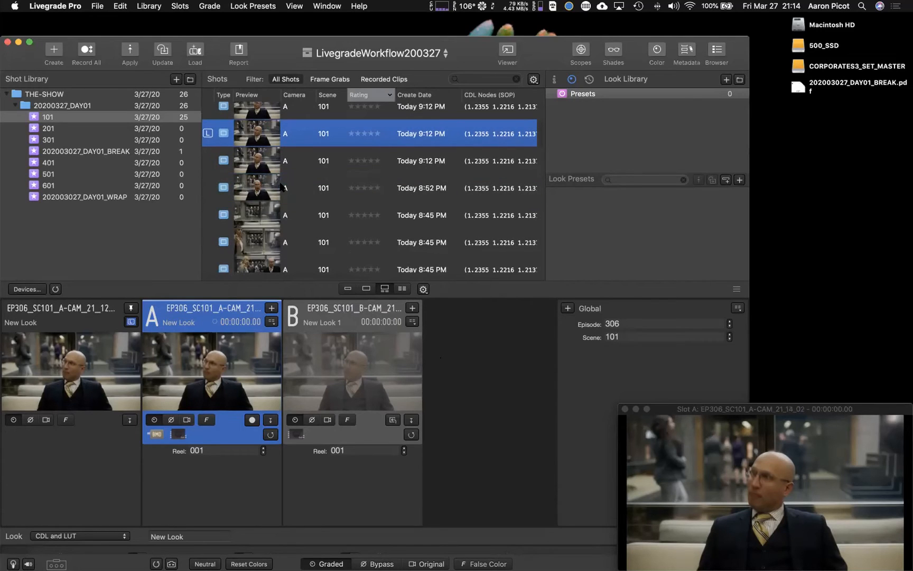
left_click(364, 190)
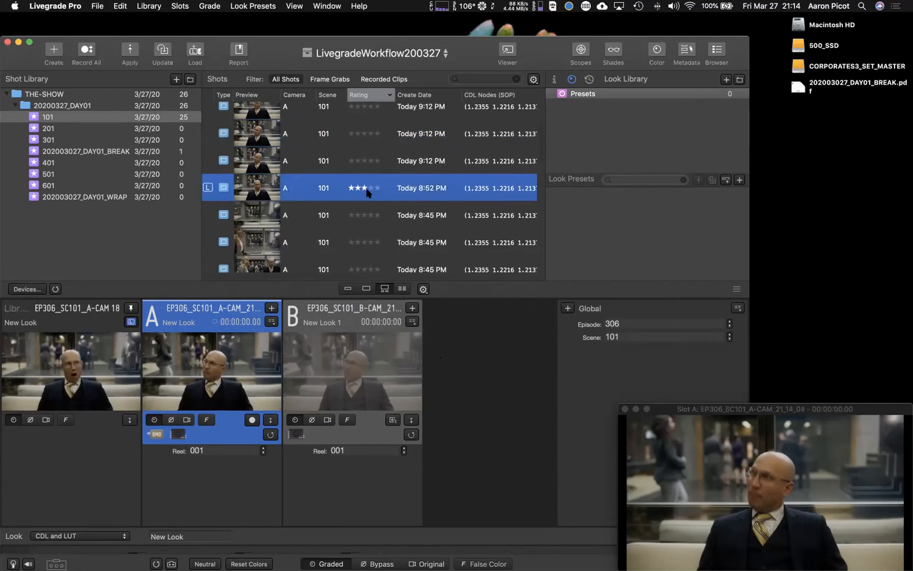
scroll(368, 192, "down", 3)
left_click(365, 201)
scroll(362, 214, "down", 3)
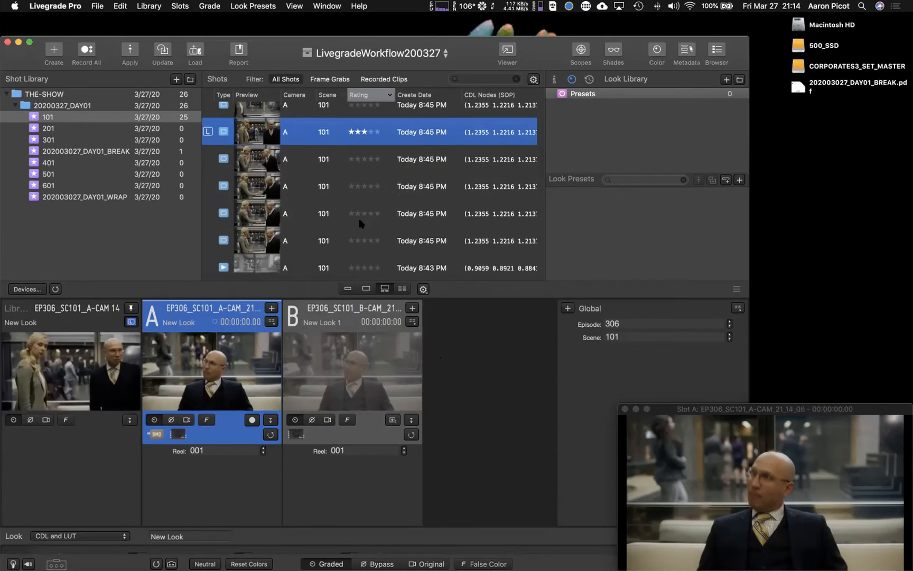
left_click(364, 214)
scroll(371, 240, "down", 2)
scroll(370, 235, "up", 10)
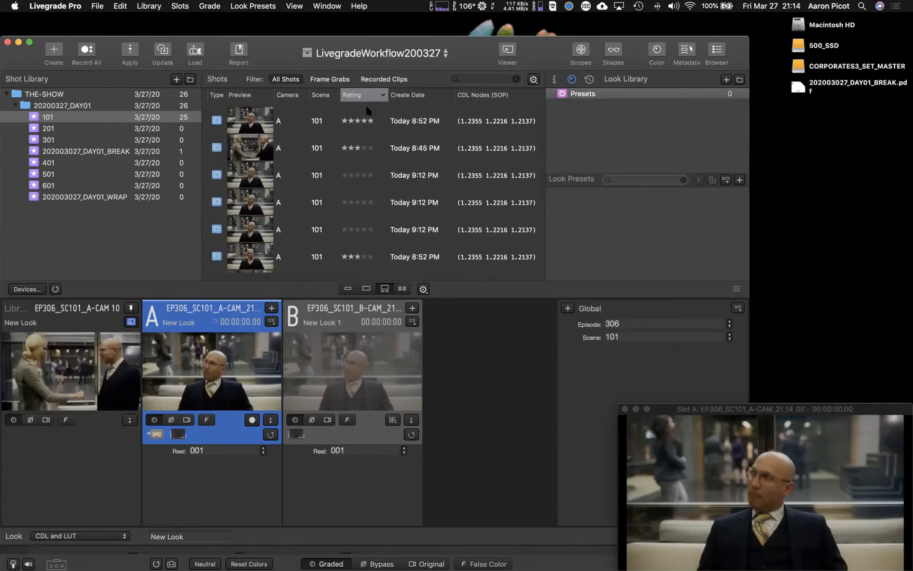
left_click(375, 95)
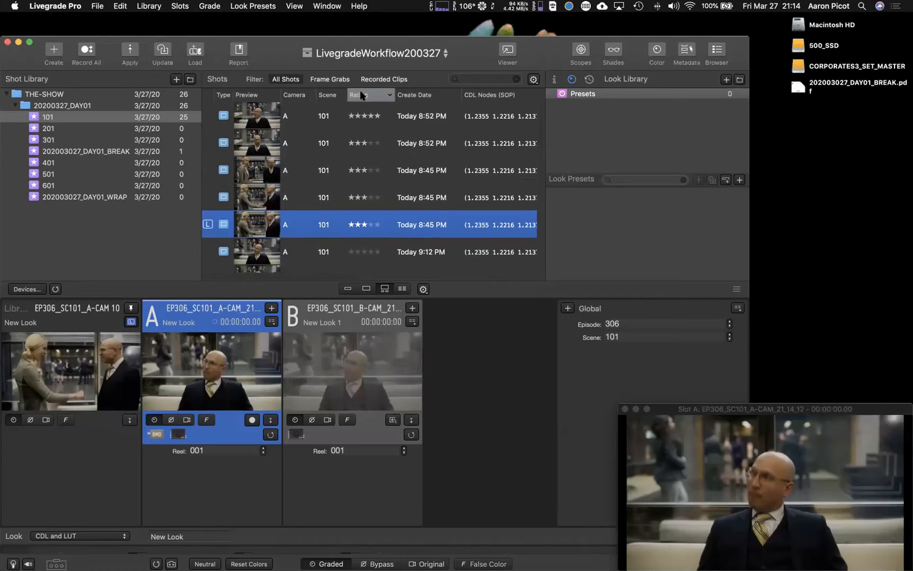
- Try exporting the five rated scene 101 shots to the Desktop as ASC-CDL looks with JPEG still images
left_click(263, 118)
left_click(269, 222, "shift")
key("super+e")
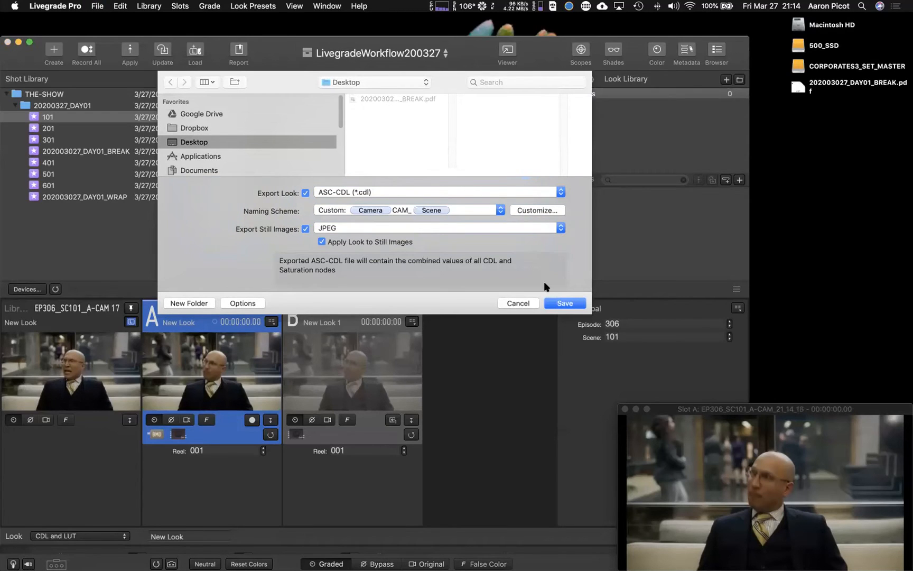
left_click(565, 303)
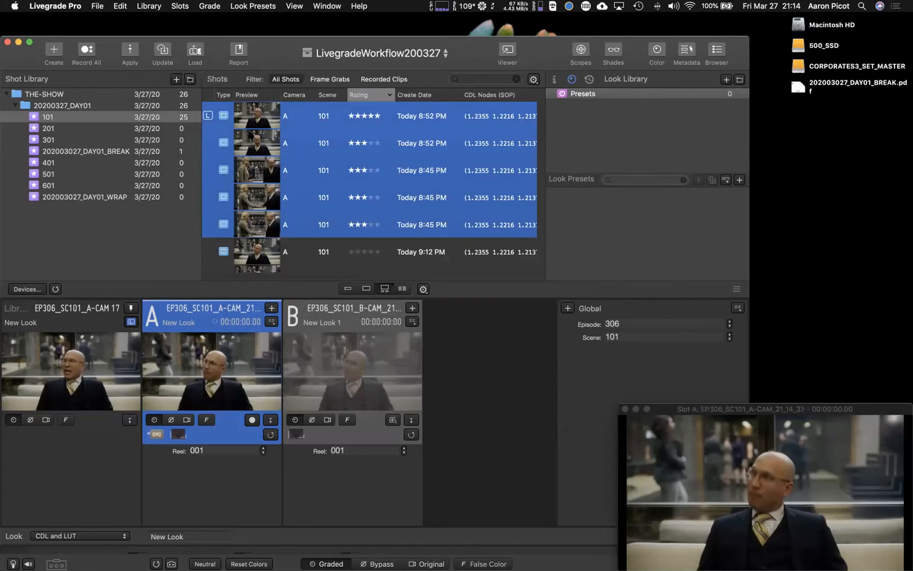
left_click(267, 118)
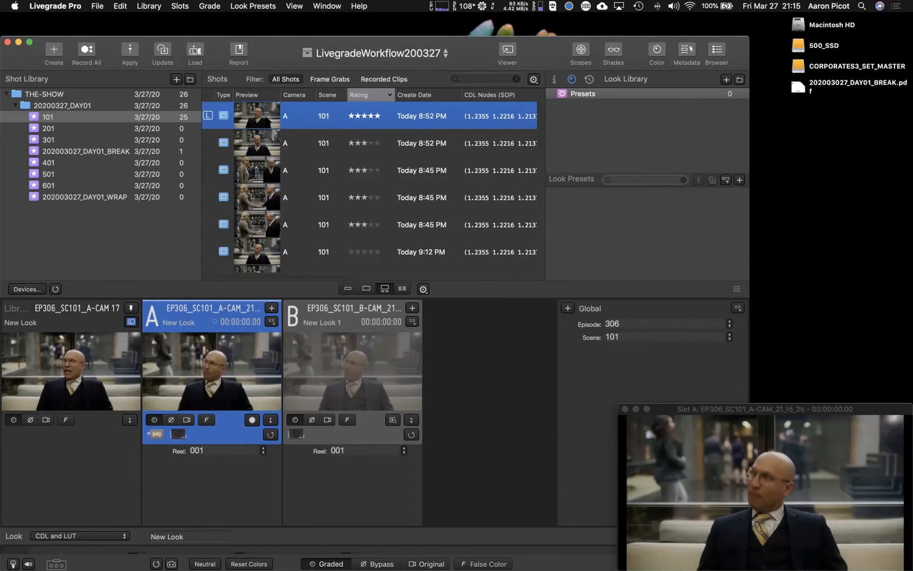
left_click(626, 119)
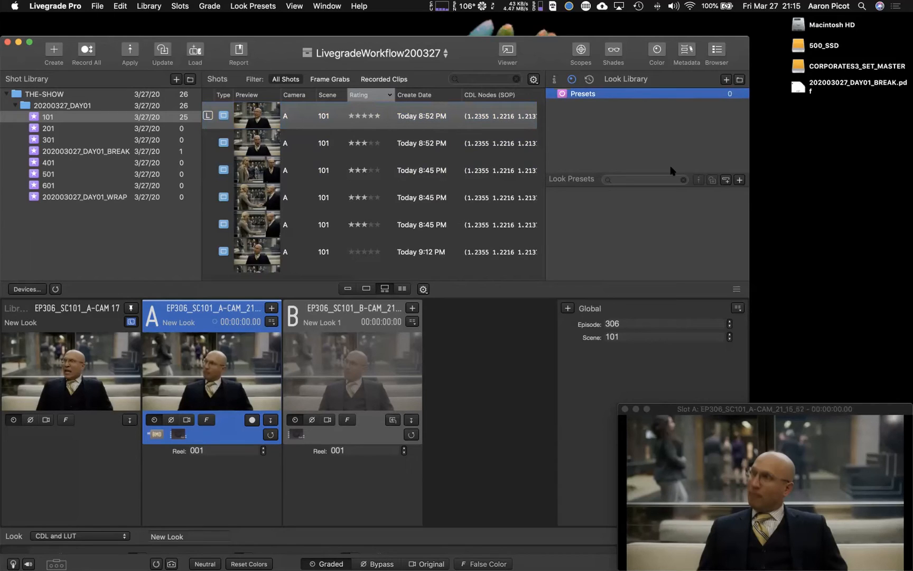
left_click(259, 117)
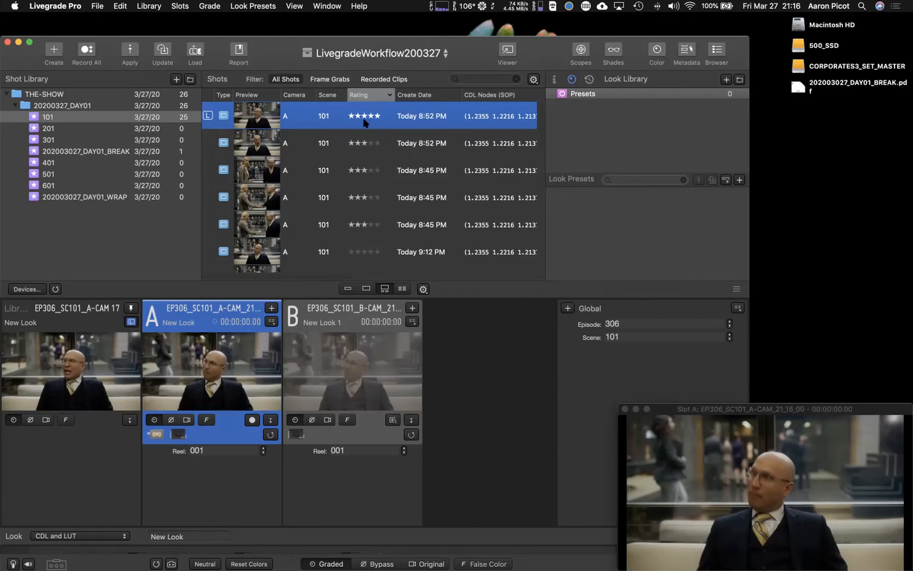
- Start exporting the shot in the 202003027_DAY01_BREAK folder to the Desktop as an ASC-CDL look with JPEG still images
left_click(123, 150)
left_click(258, 127)
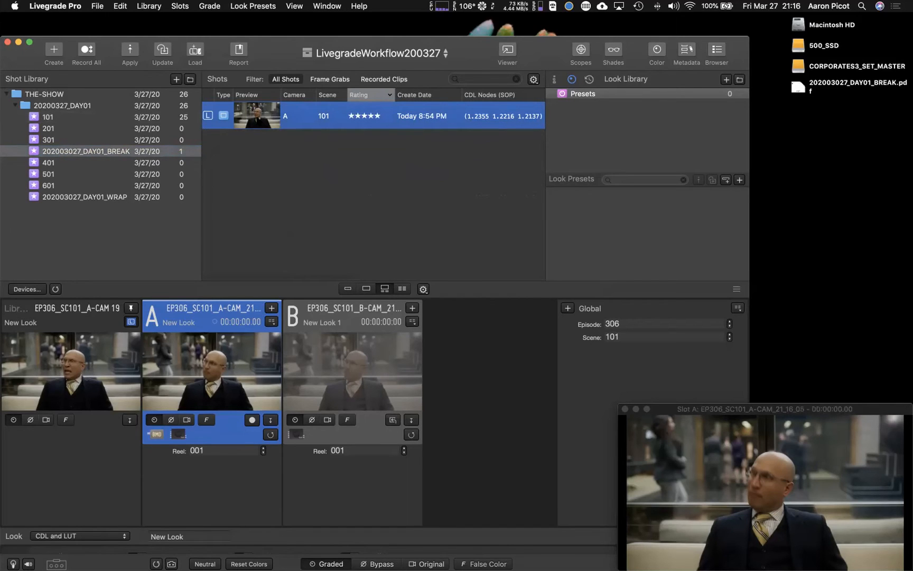
key("super+e")
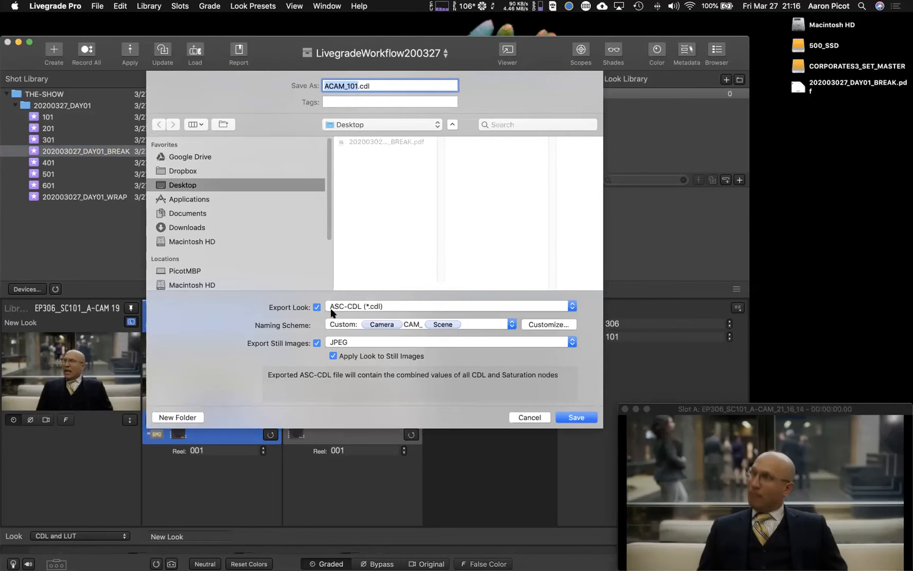
left_click(316, 343)
left_click(316, 344)
left_click(560, 324)
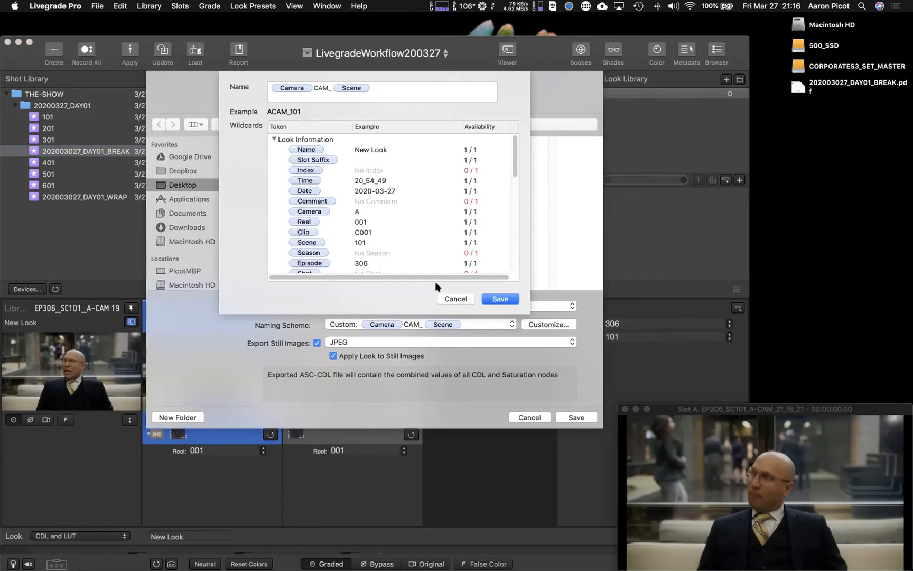
left_click(455, 299)
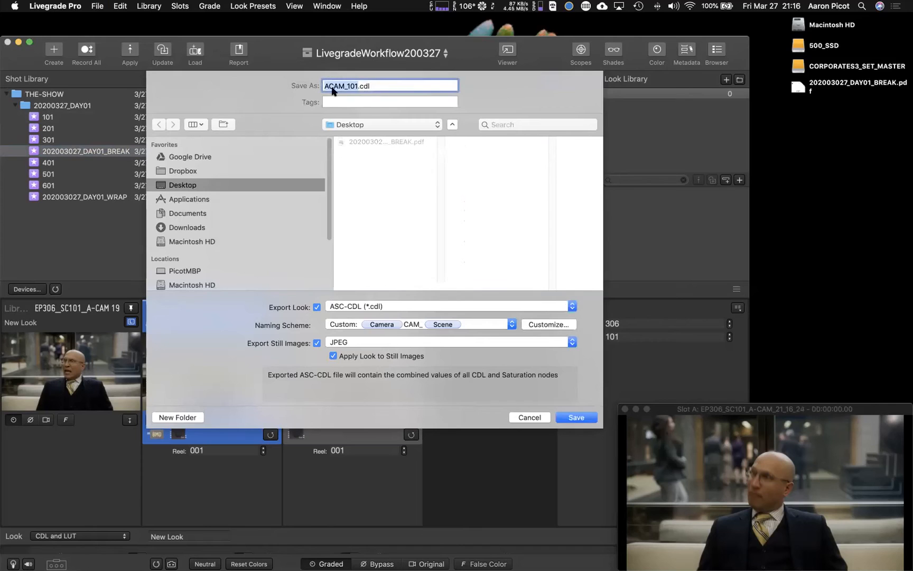
- Replace the export's custom naming scheme with the text EP, the Episode wildcard and the text _SC
left_click(553, 326)
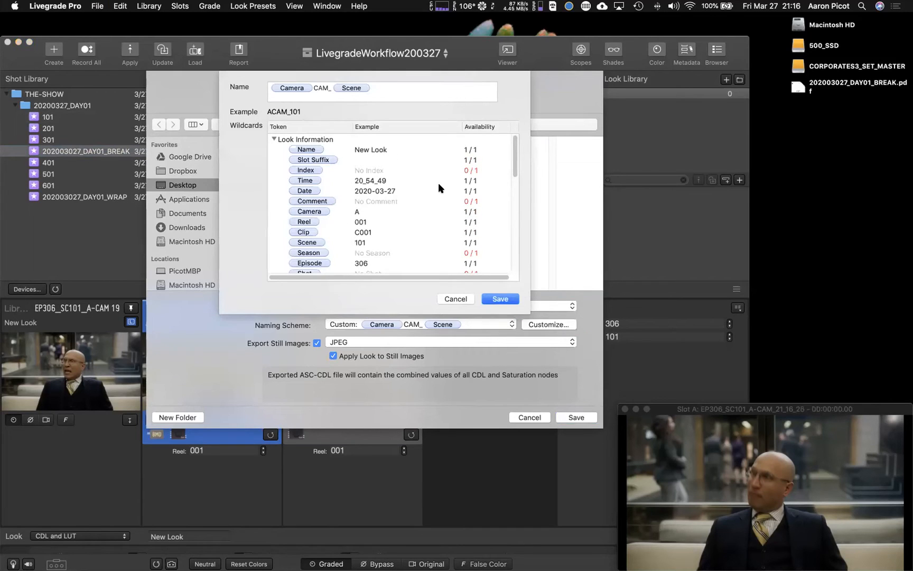
left_click(386, 88)
key("super+a")
key("BackSpace")
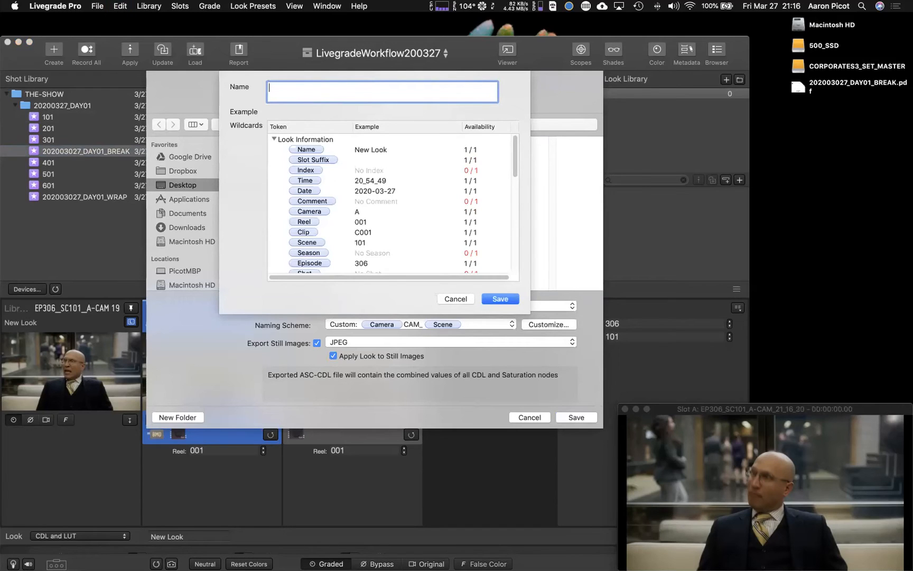
type("EP")
scroll(333, 216, "down", 1)
left_click_drag(322, 249, 317, 89)
left_click(380, 91)
type("_SC")
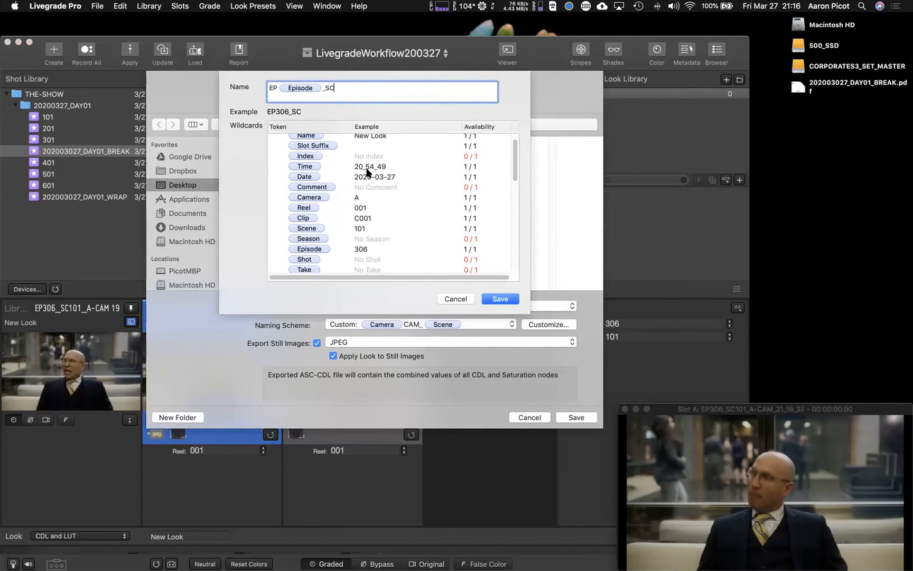
- Append the Scene wildcard and an underscore to the export naming scheme
scroll(355, 183, "down", 1)
left_click_drag(313, 217, 389, 92)
left_click(390, 92)
type("_")
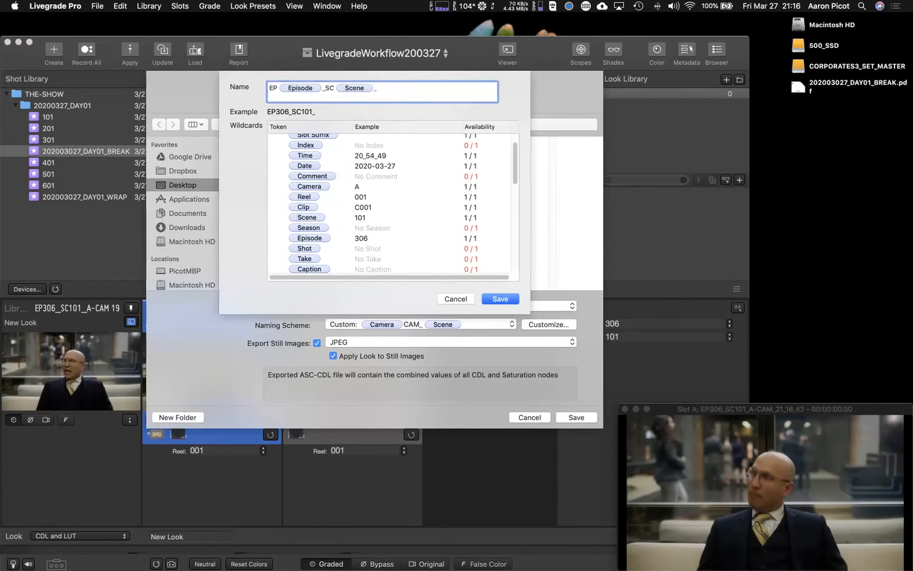
- Add the Camera wildcard followed by -CAM to the end of the naming scheme and save the scheme
scroll(371, 175, "up", 3)
scroll(371, 169, "down", 10)
scroll(371, 167, "down", 10)
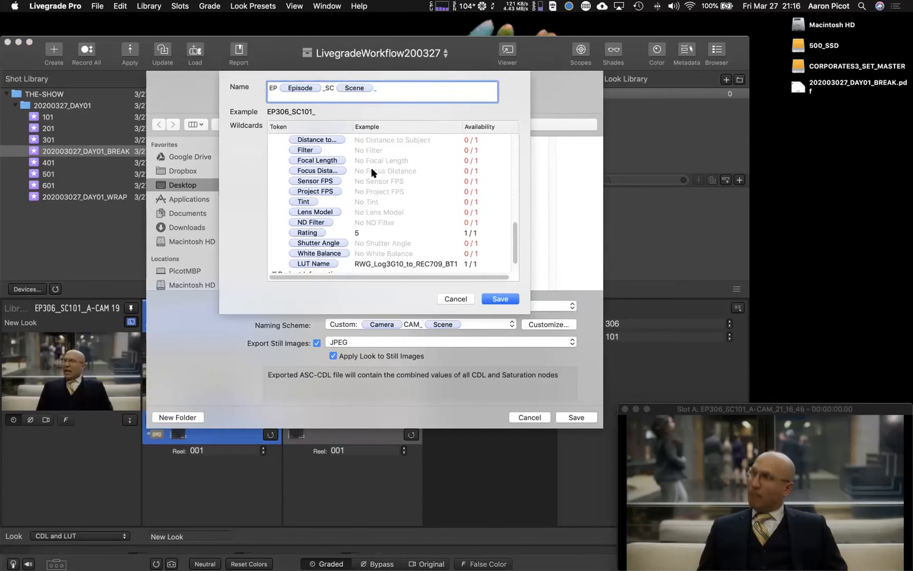
scroll(371, 168, "up", 10)
scroll(371, 167, "up", 2)
left_click_drag(317, 180, 426, 92)
left_click(429, 93)
type("-CAM")
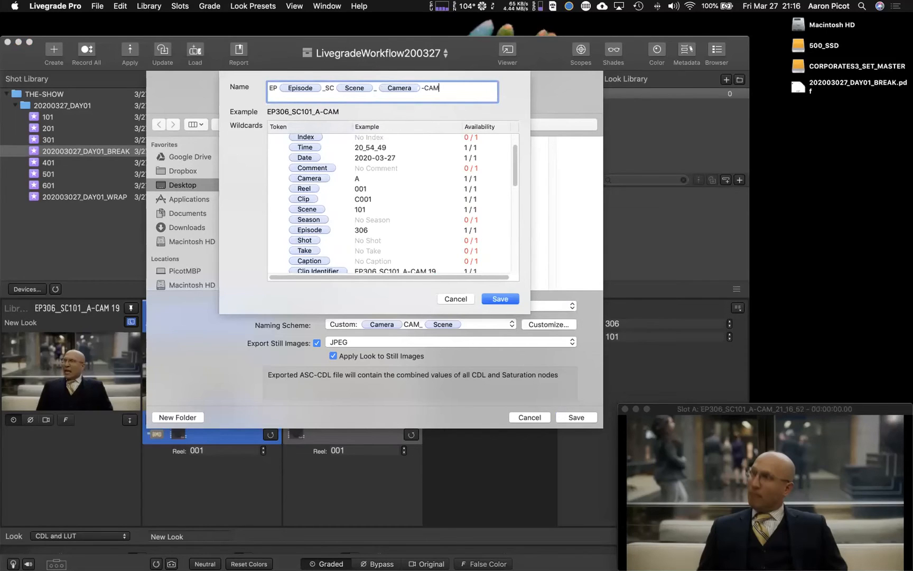
left_click(475, 124)
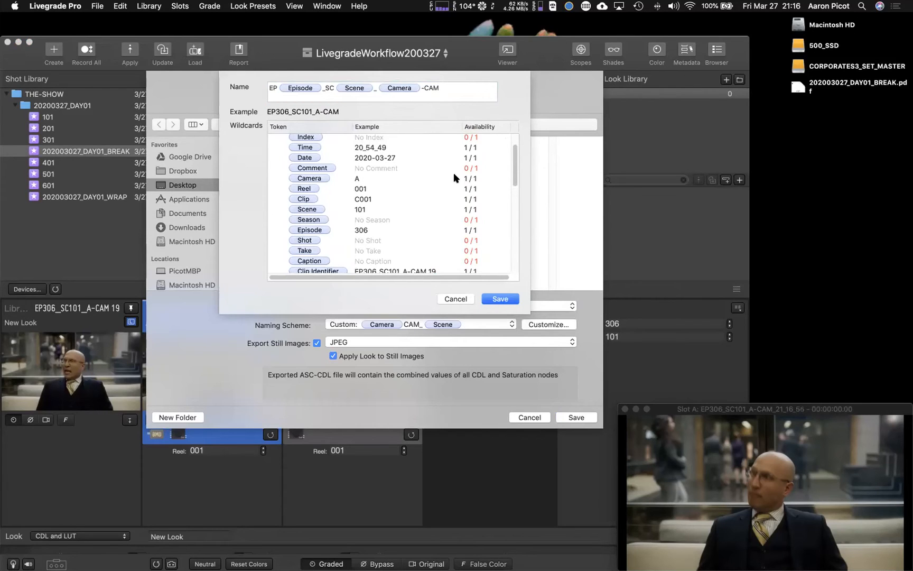
scroll(455, 177, "up", 3)
left_click(497, 299)
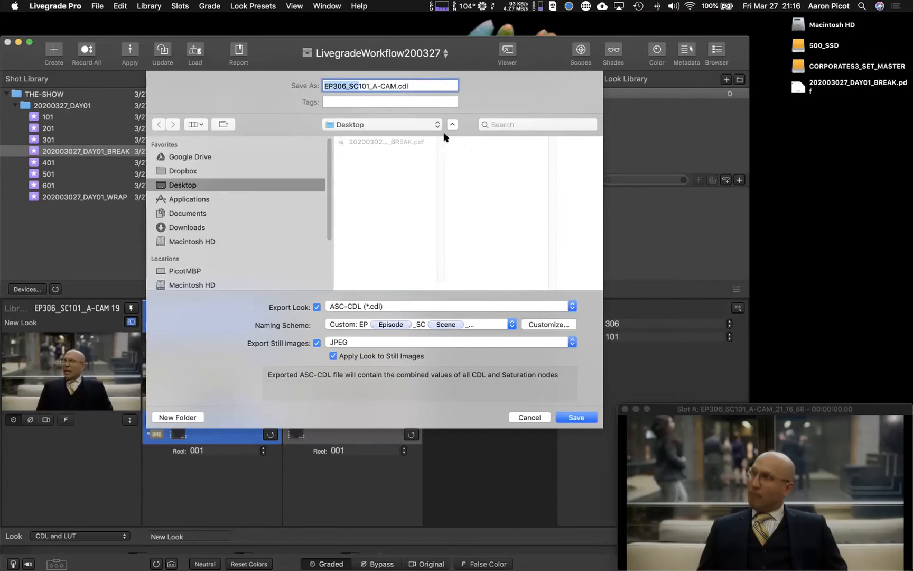
- Look through the available look and LUT export formats, including REDCINE X PRO, and cancel the export
left_click(436, 87)
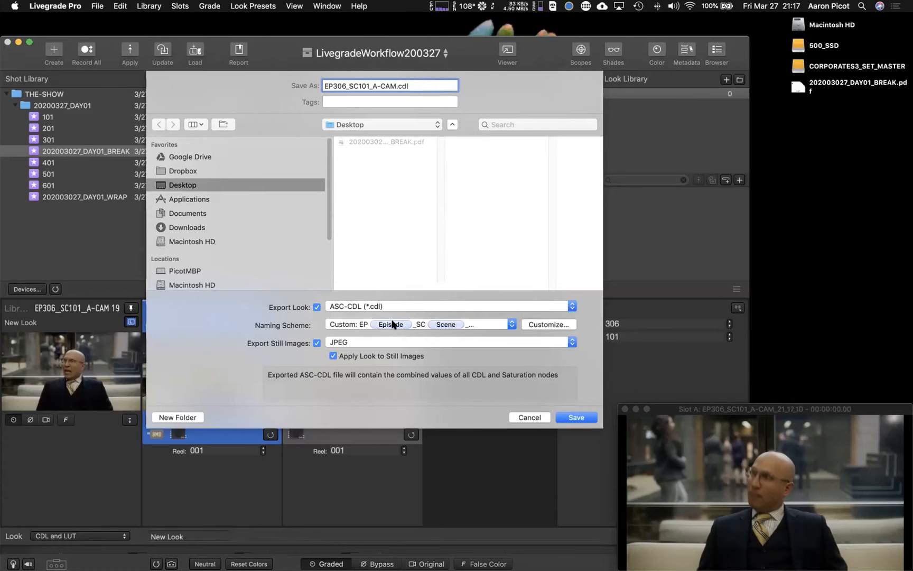
left_click(350, 309)
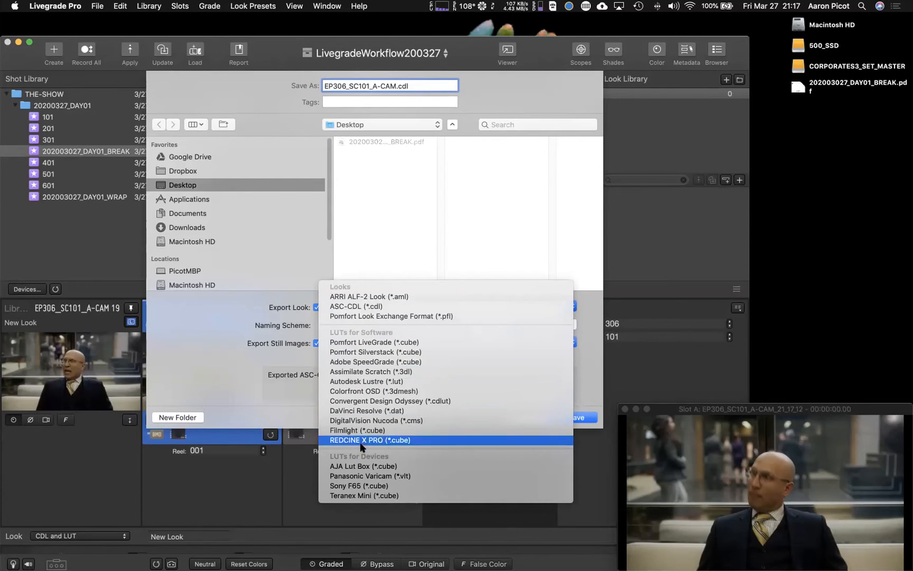
key("Escape")
key("Escape")
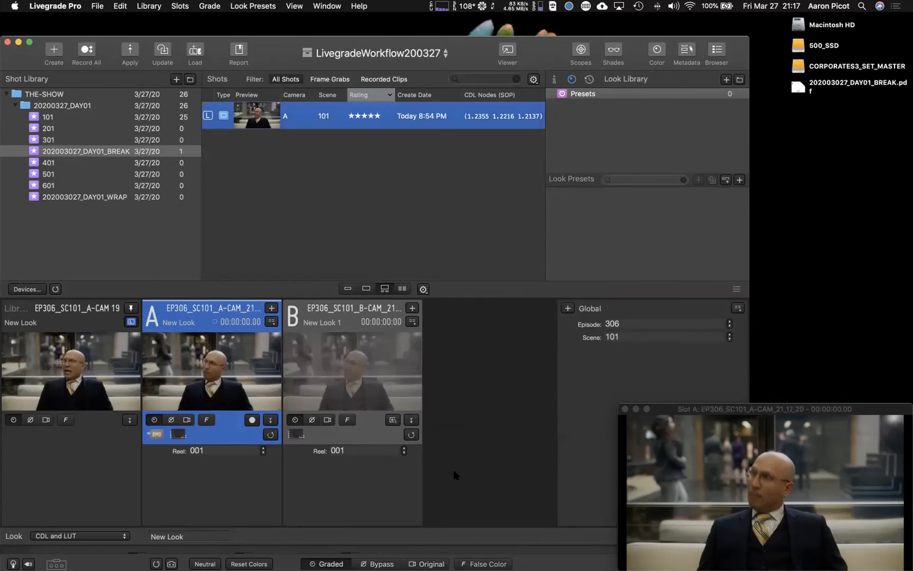
- Collapse the slot previews to show the grading controls, and open and cancel the break folder's PDF report export
key("ctrl+super+f")
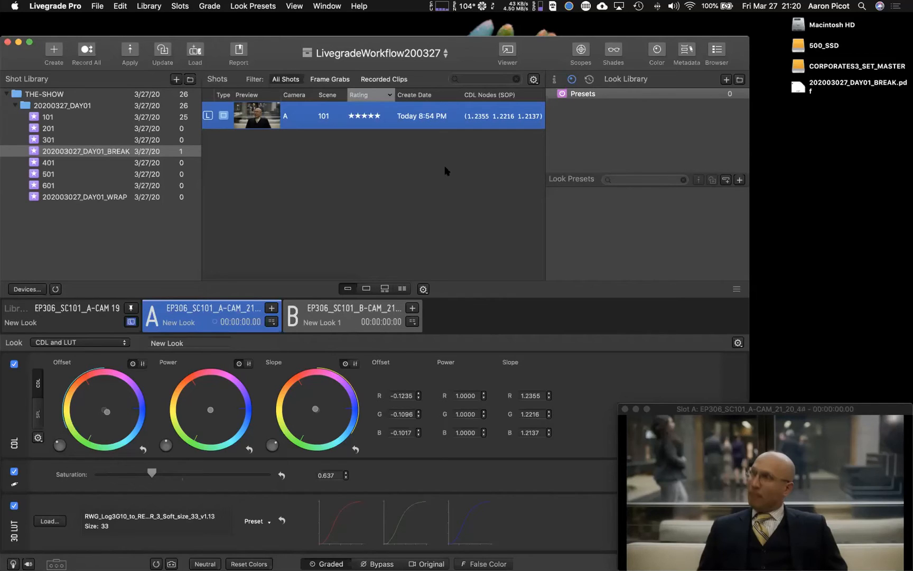
left_click(239, 50)
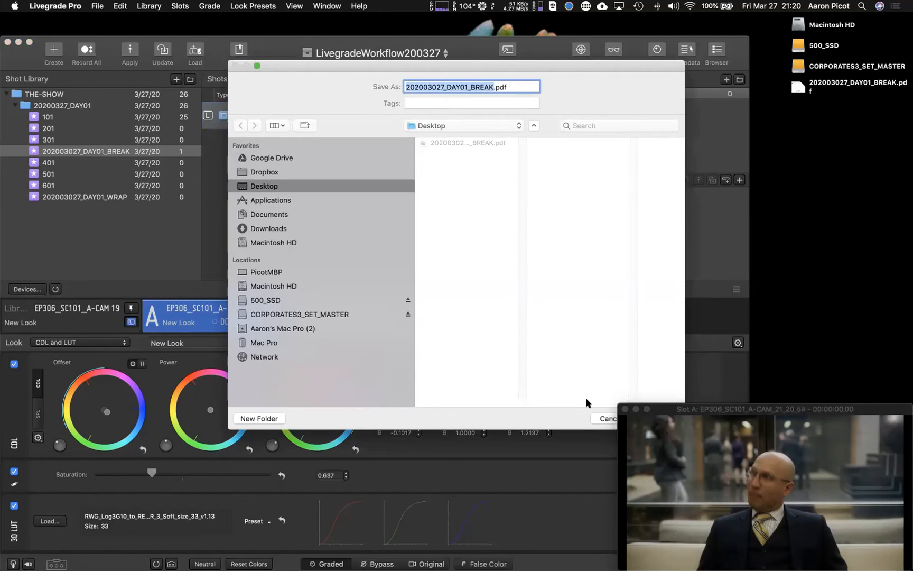
left_click(597, 418)
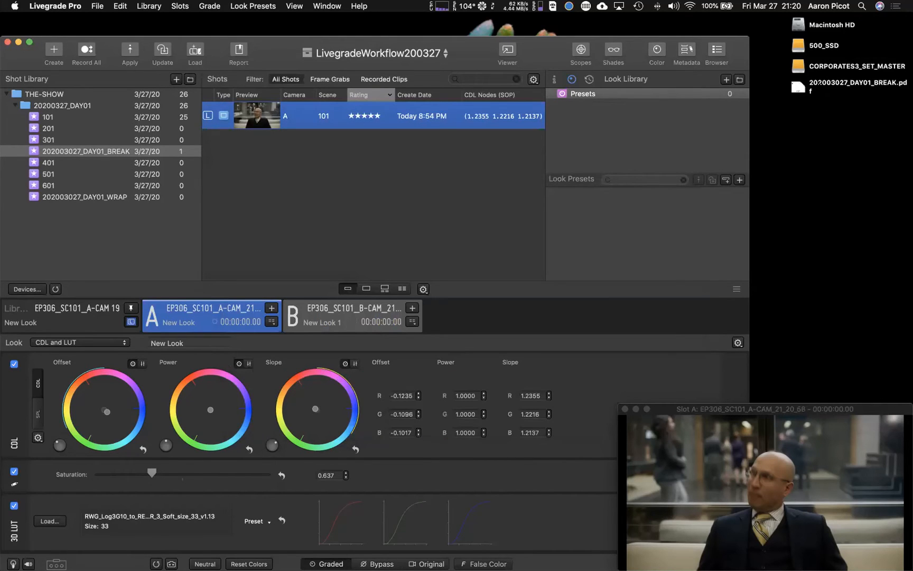
- Open 202003027_DAY01_BREAK.pdf from the Desktop in Preview and examine the shot's CDL, saturation and LUT columns
double_click(798, 86)
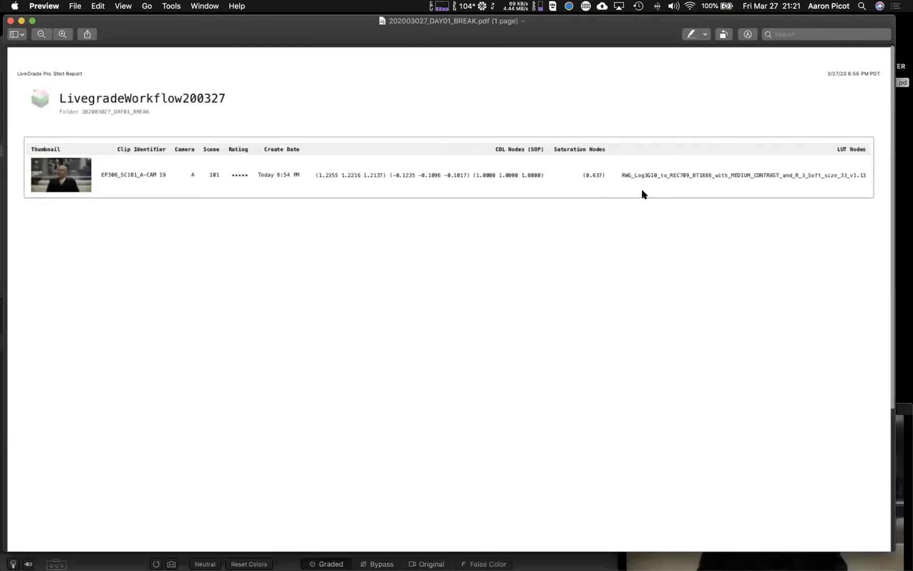
left_click_drag(650, 28, 503, 63)
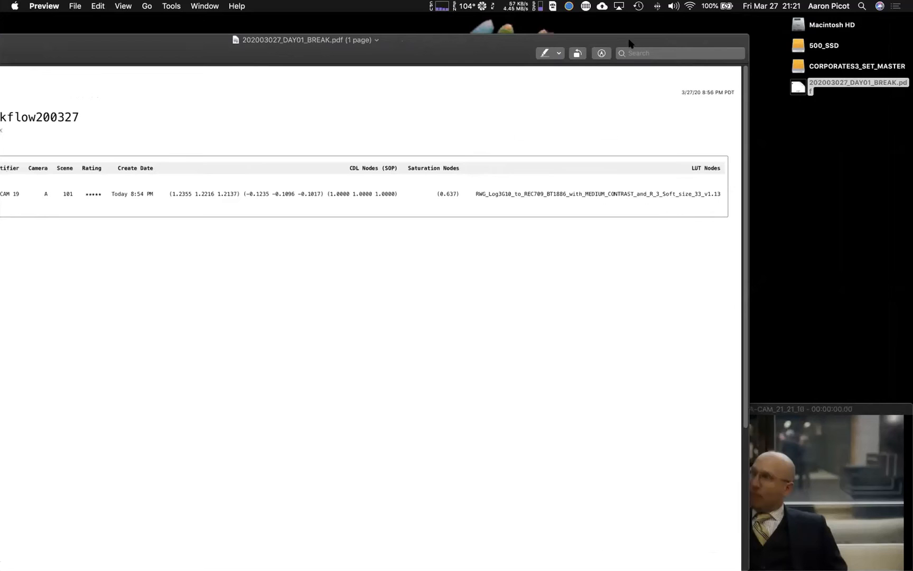
left_click_drag(745, 34, 490, 119)
double_click(491, 118)
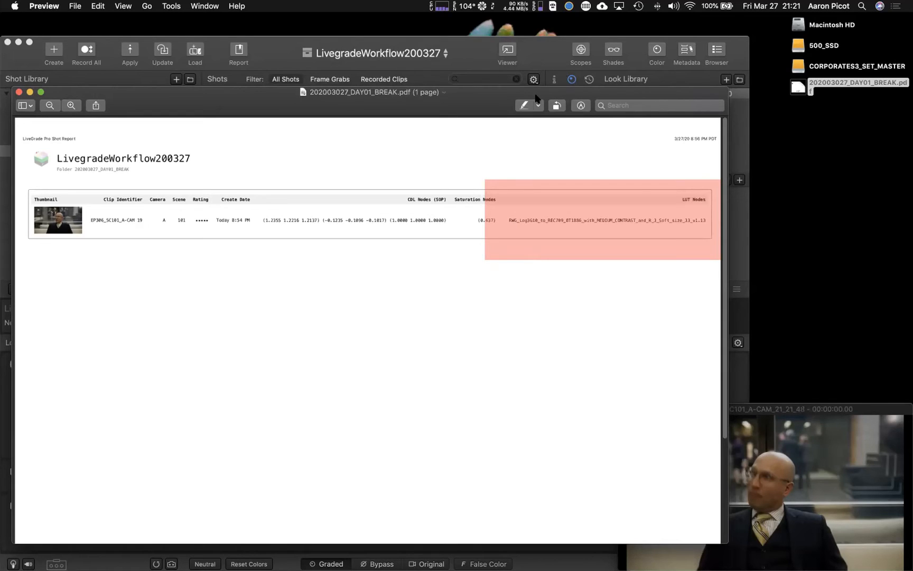
mouse_move(533, 93)
left_mouse_down()
mouse_move(634, 23)
mouse_move(713, 69)
left_mouse_up()
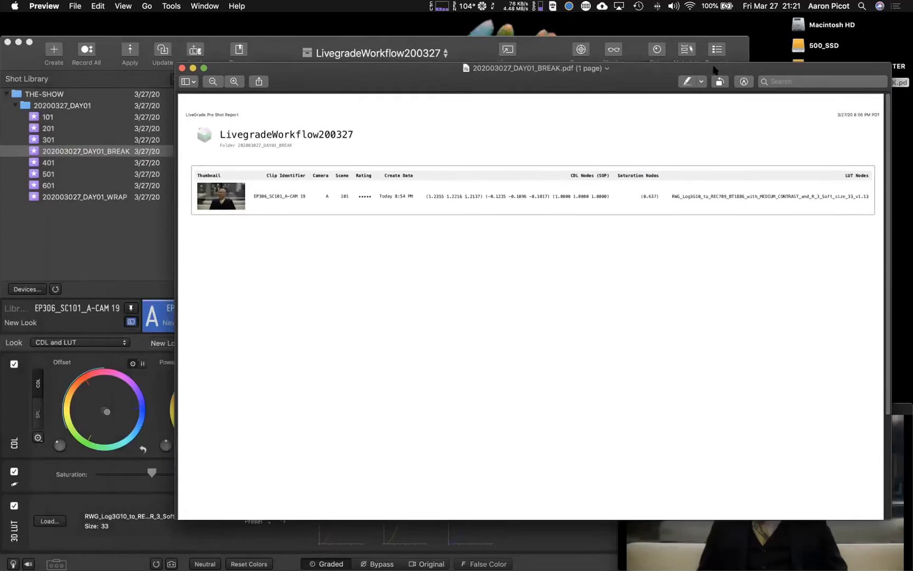
- Switch to Livegrade and check the RED IPP2 presets available for slot A's 3D LUT node
left_click(154, 516)
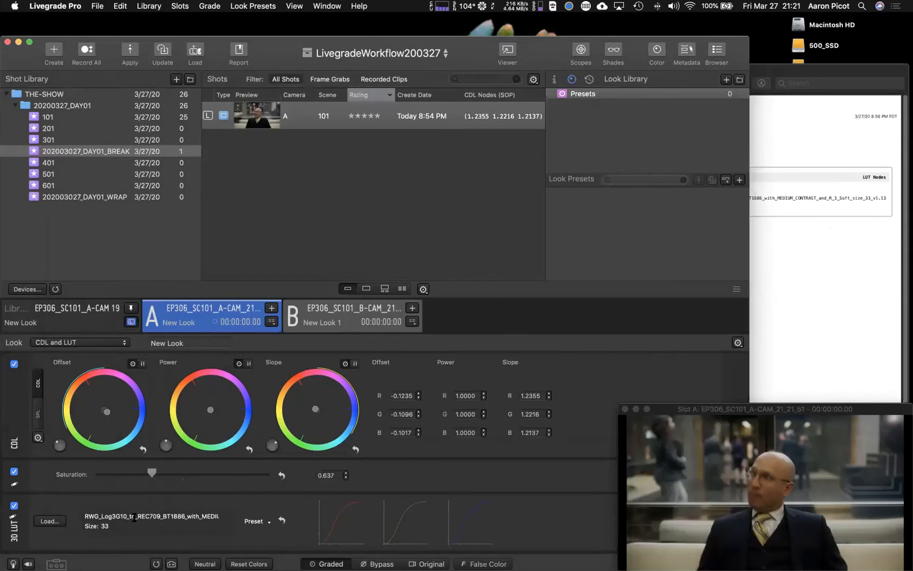
left_click(259, 522)
mouse_move(306, 551)
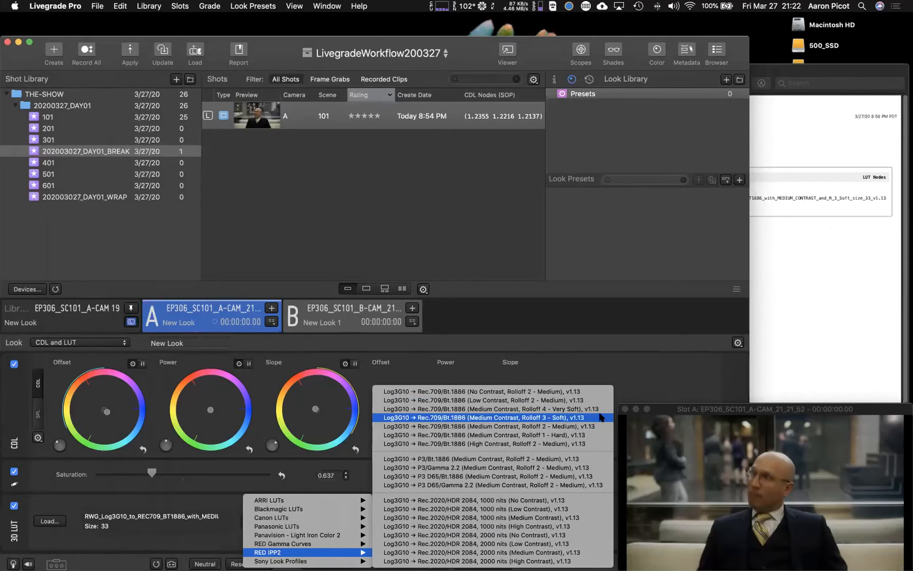
left_click(205, 544)
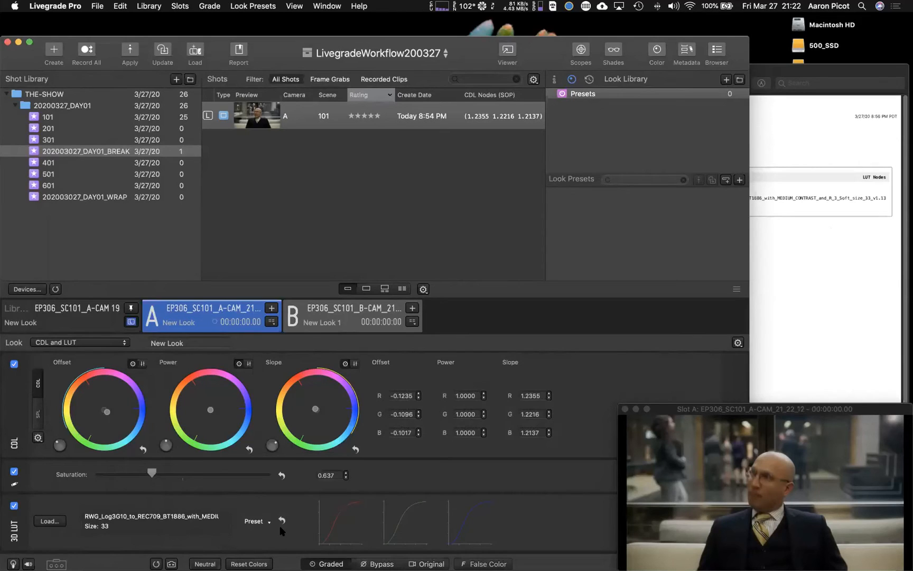
- Return to the break report in Preview, clear all screen-share drawings over it and close the report
left_click(831, 291)
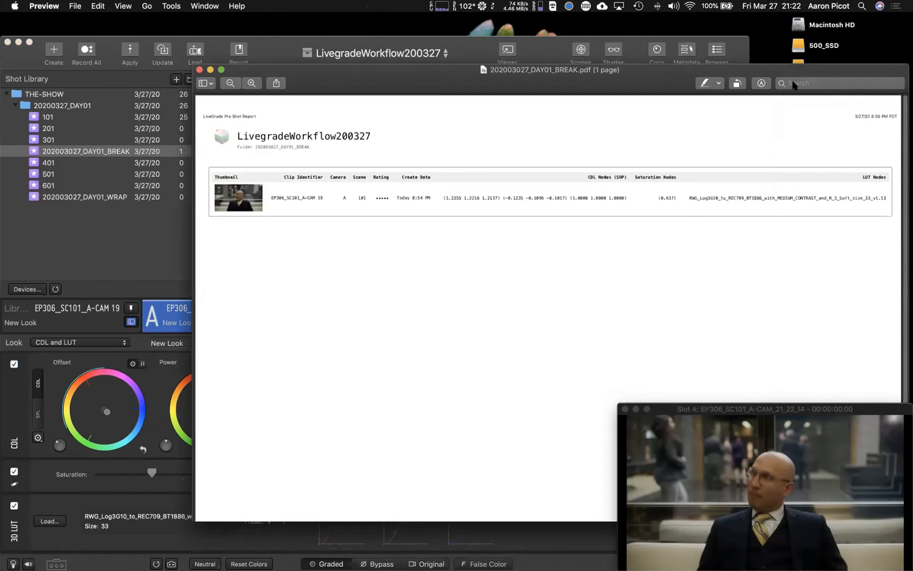
left_click_drag(791, 68, 625, 59)
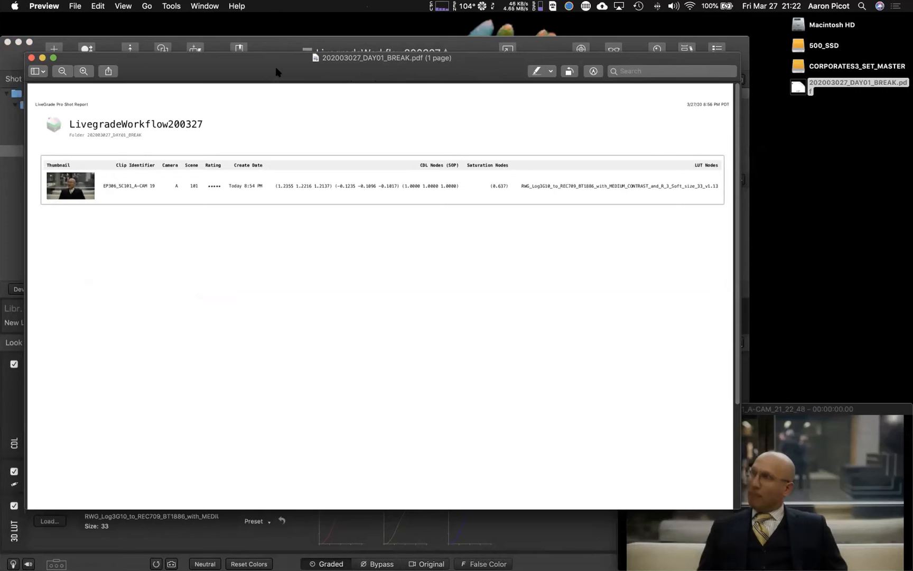
left_click(497, 137)
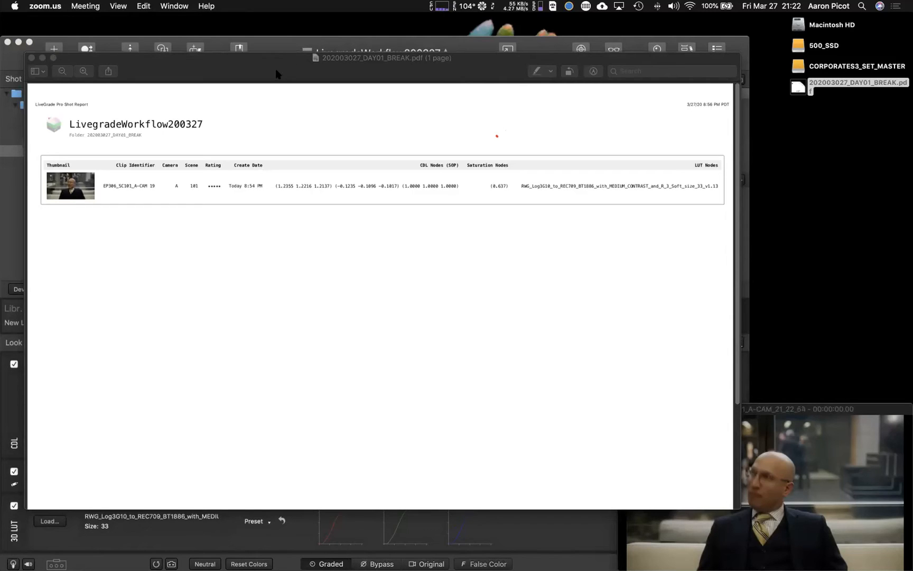
left_click(588, 82)
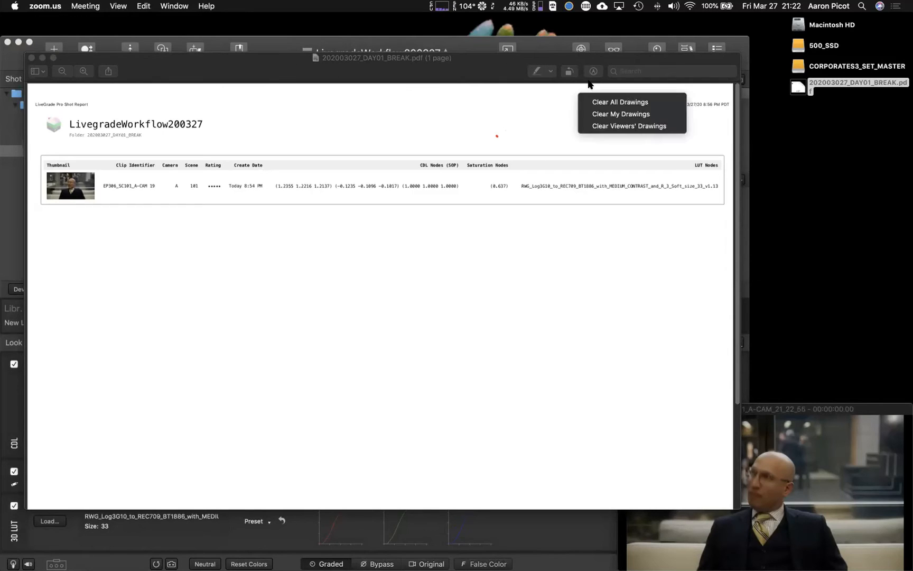
left_click(593, 102)
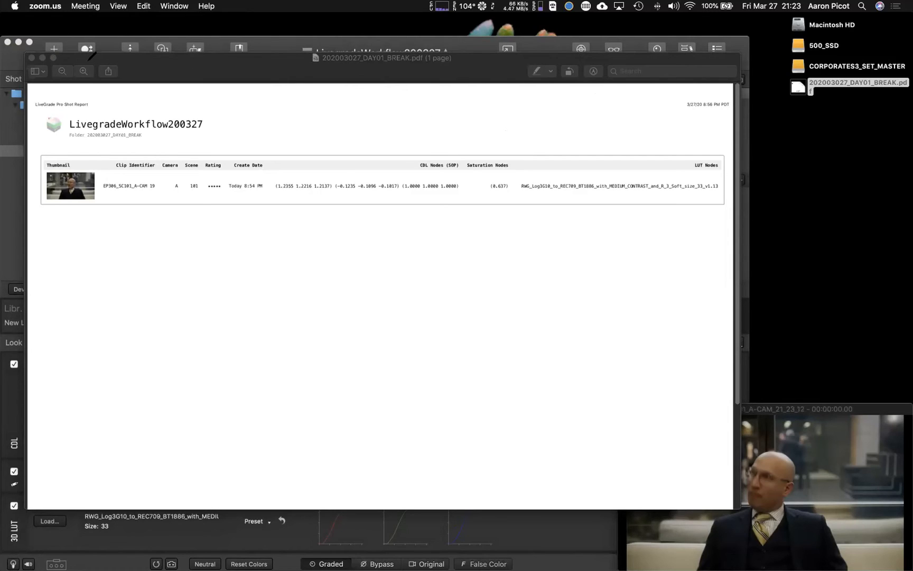
left_click(31, 58)
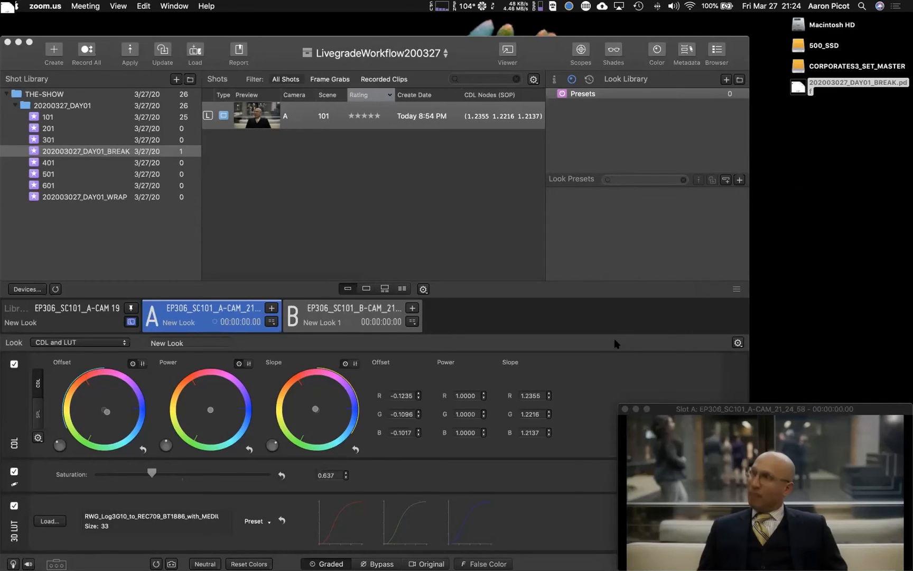
- Switch to Livegrade, check the file chooser for loading a 3D LUT, cancel it and select the Look Library's Presets folder
left_click(608, 316)
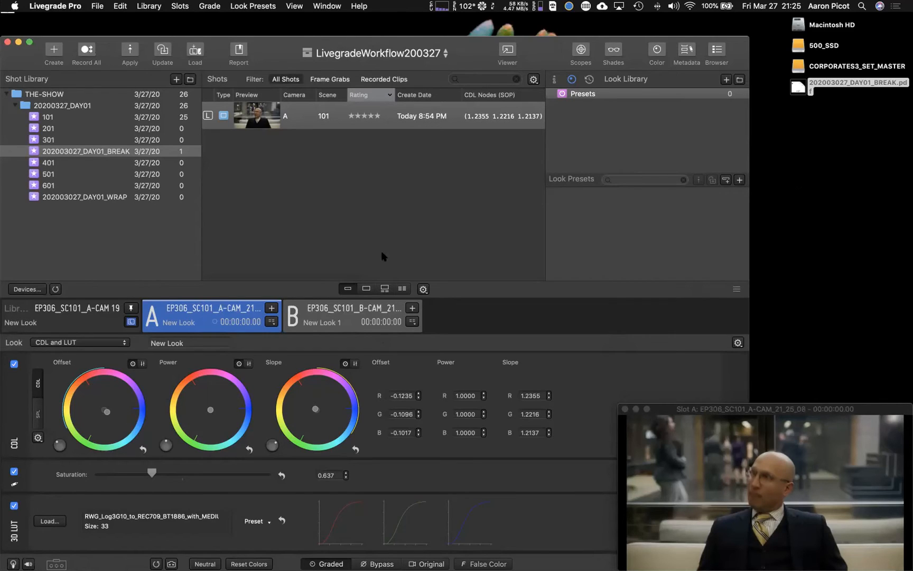
left_click(45, 522)
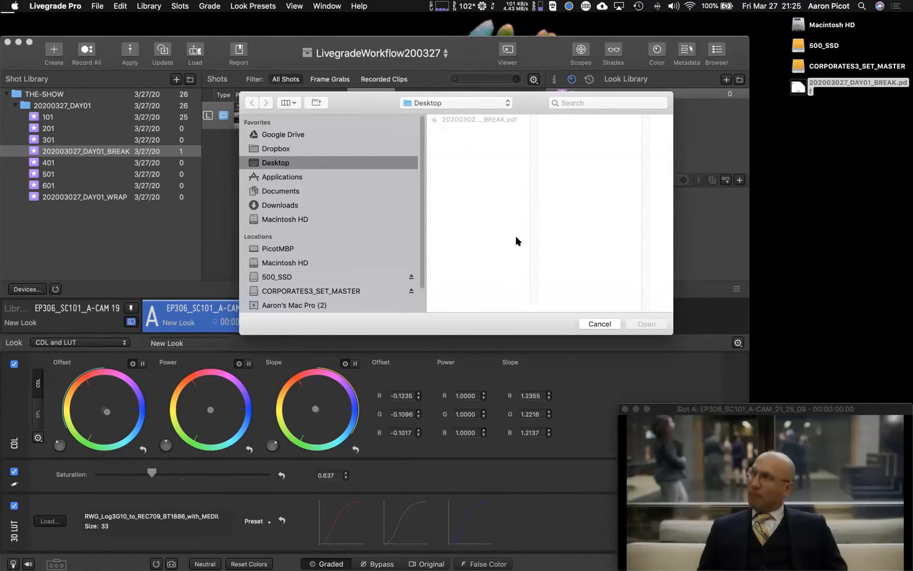
left_click(592, 322)
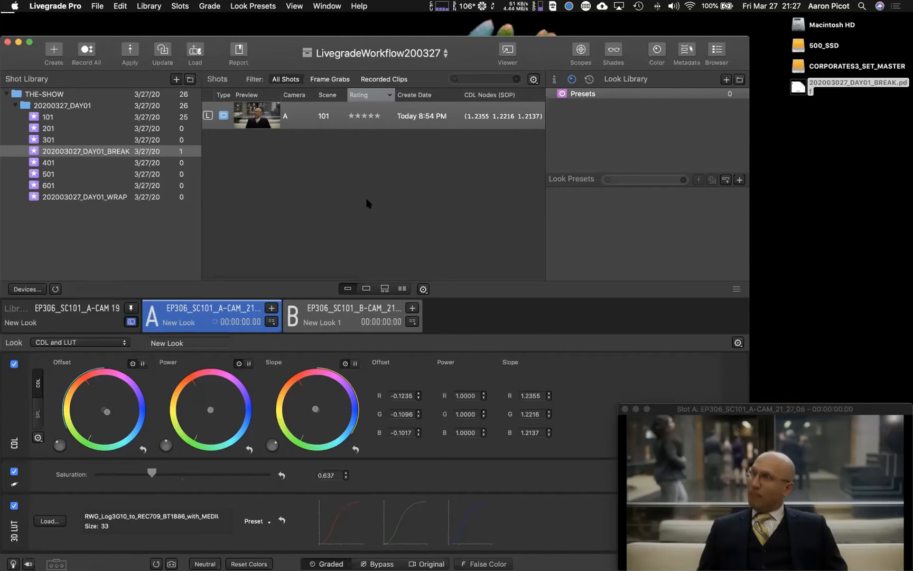
left_click(552, 139)
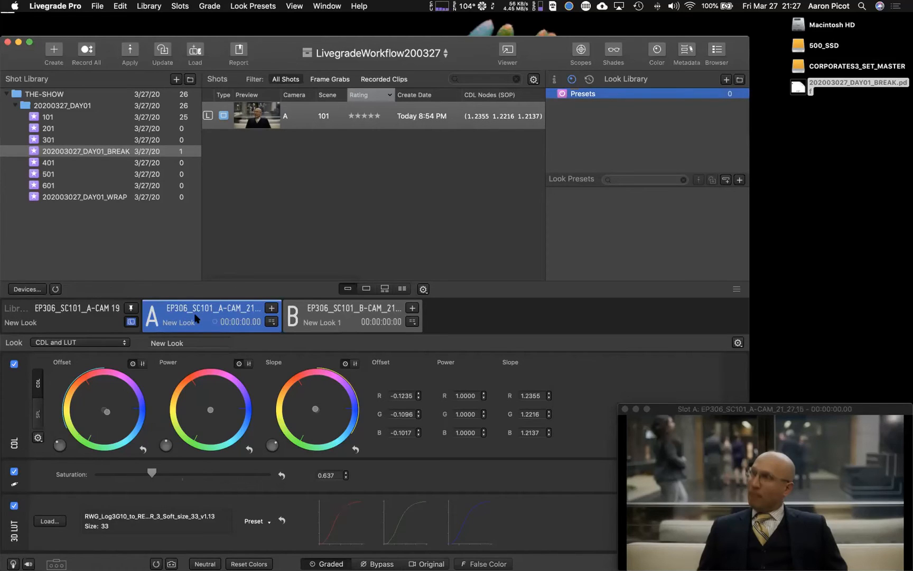
- Grab a new shot from slot A and add a Custom 1 metadata entry to the slot with the value 3D-LUT1
key("super+3")
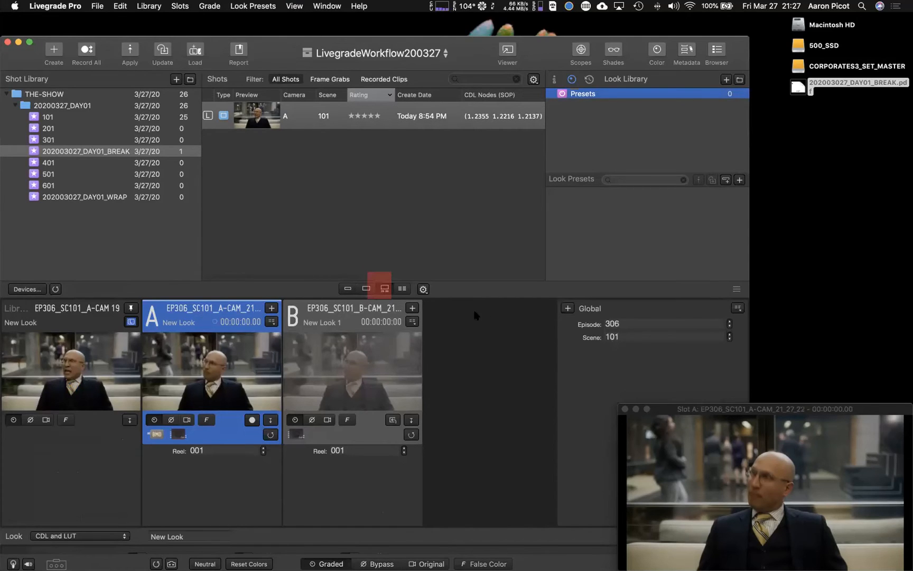
left_click(272, 309)
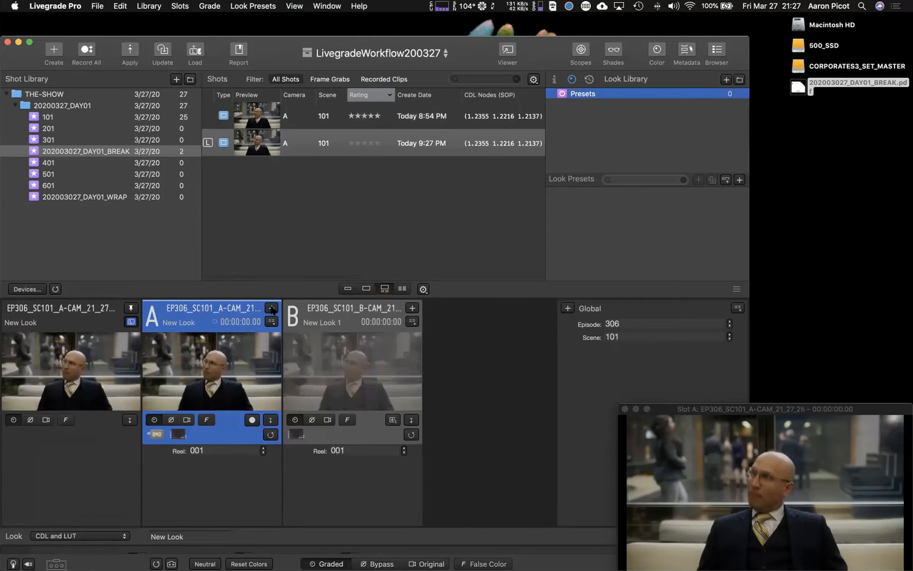
left_click(272, 323)
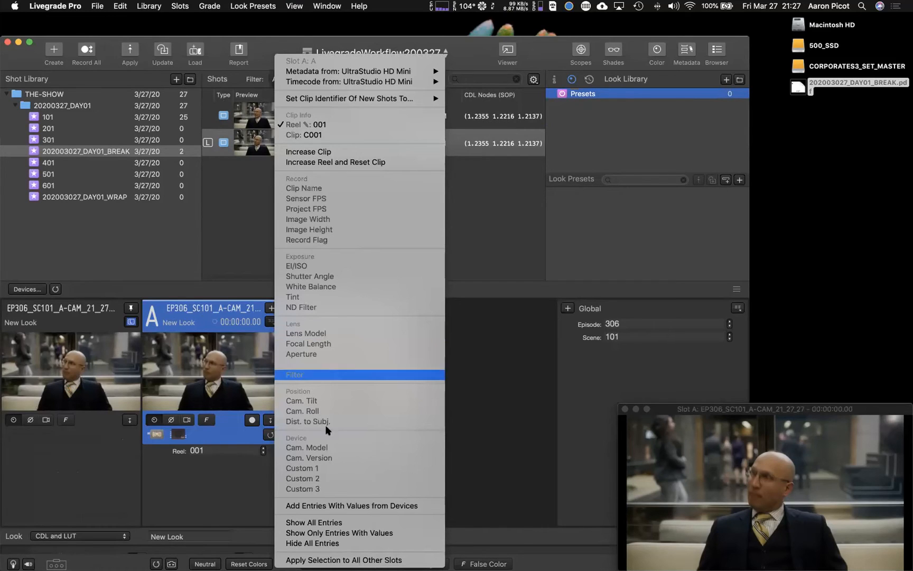
left_click(341, 467)
left_click(243, 465)
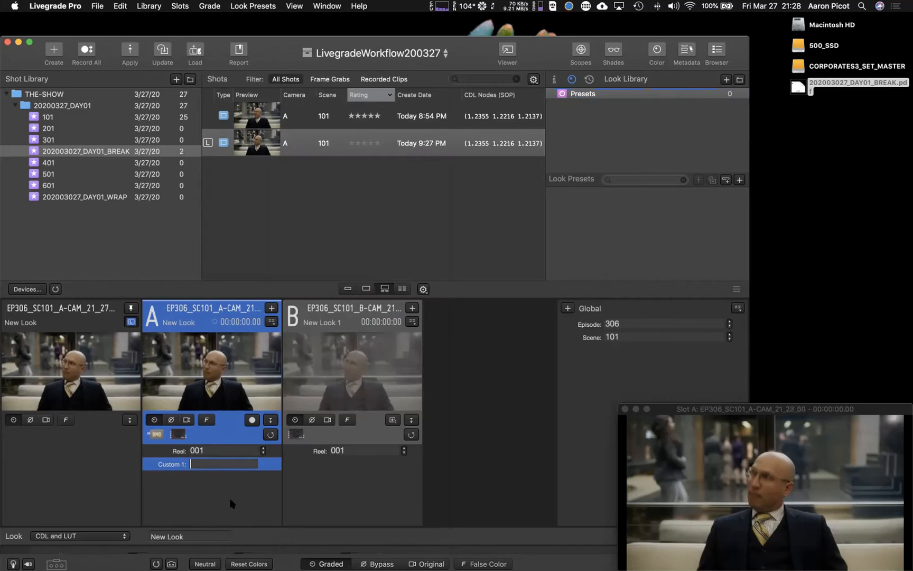
type("3D-LUT1")
key("Return")
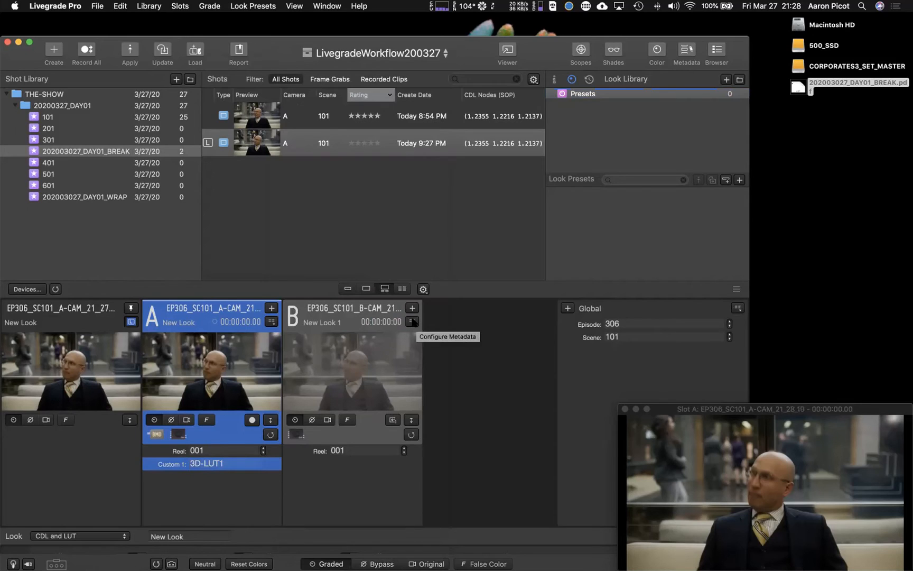
- Add a Custom 1 metadata entry to slot B with the value 3D-LUT2 and reselect slot A
left_click(412, 321)
left_click(450, 469)
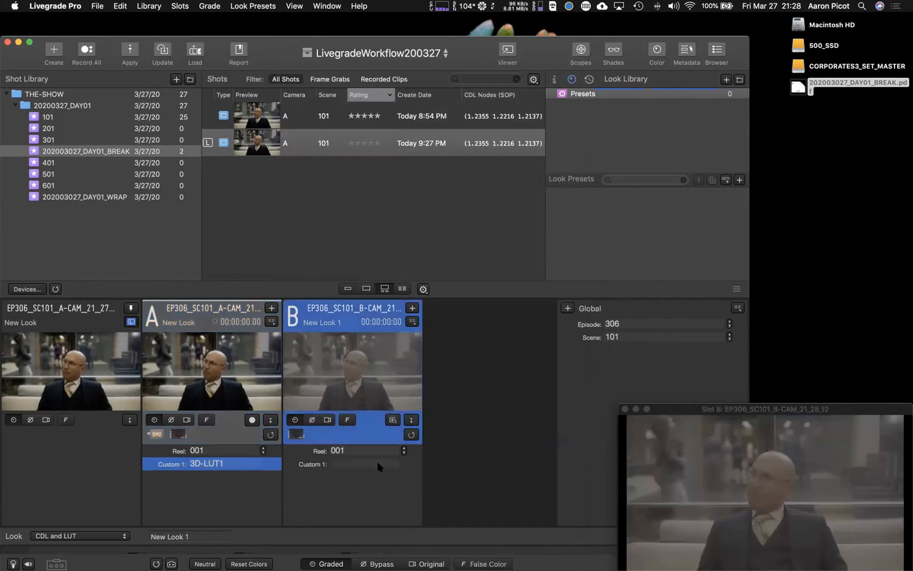
double_click(367, 463)
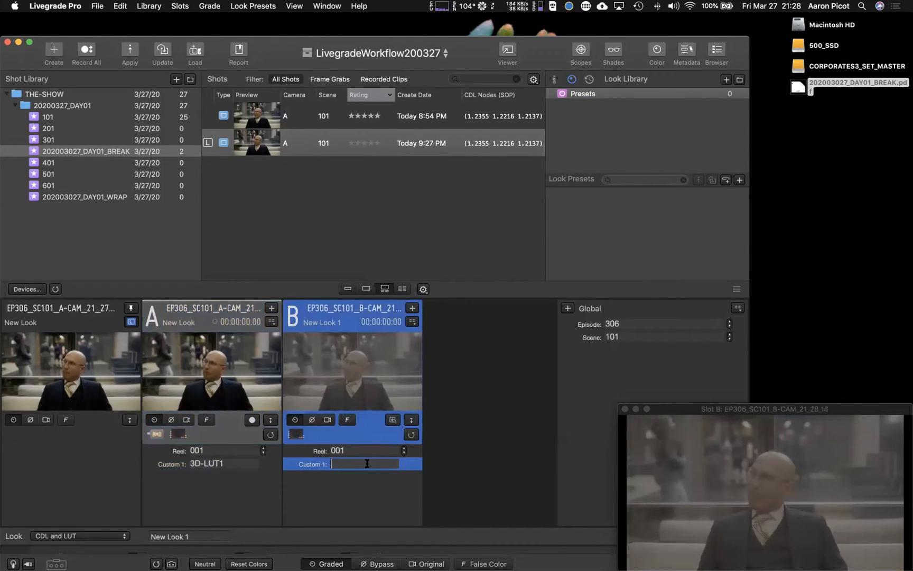
type("3D-LUT2")
key("Return")
left_click(259, 508)
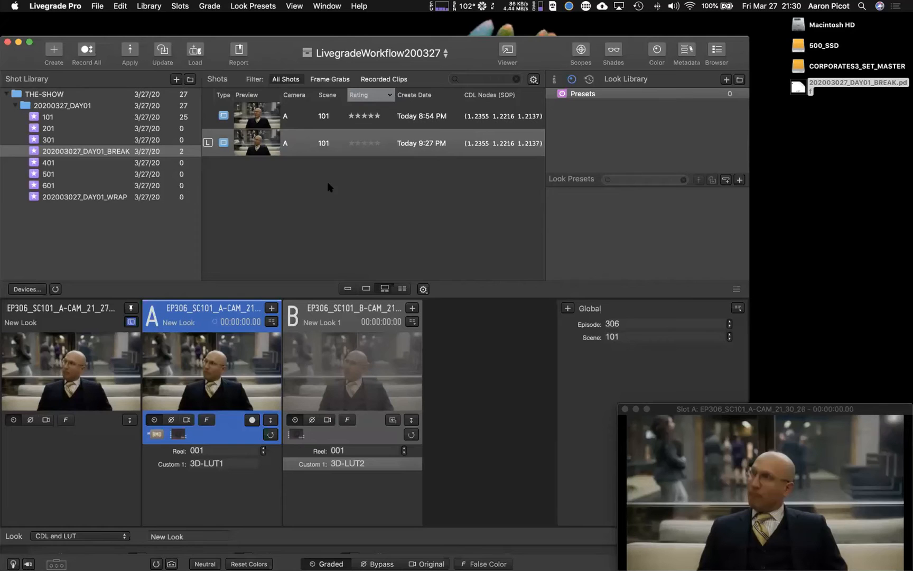
- Compare the 8:54 PM and 9:27 PM shots in the 202003027_DAY01_BREAK bin
left_click(275, 115)
left_click(261, 142)
left_click(261, 118)
left_click(261, 144)
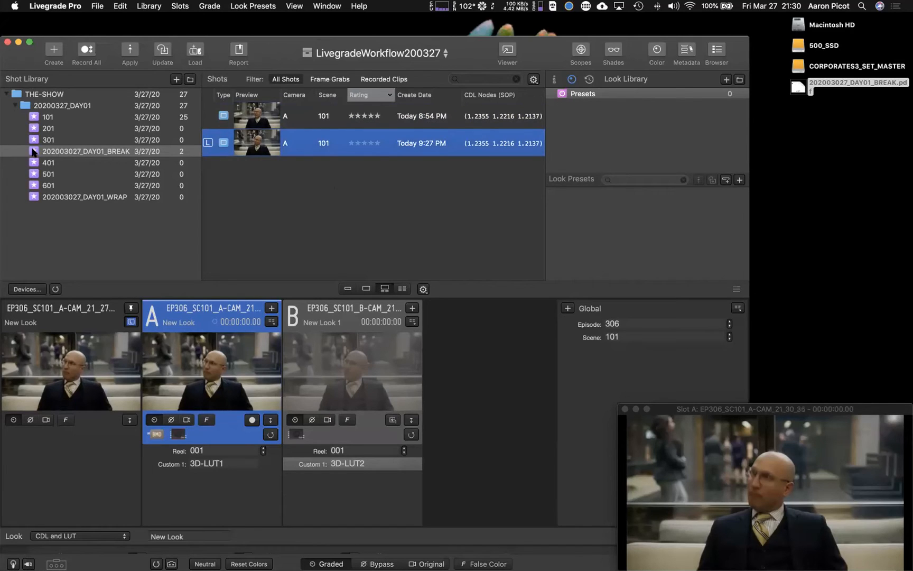
- Check the look archive (PFLA) export options for the 202003027_DAY01_BREAK bin and cancel the export
right_click(71, 153)
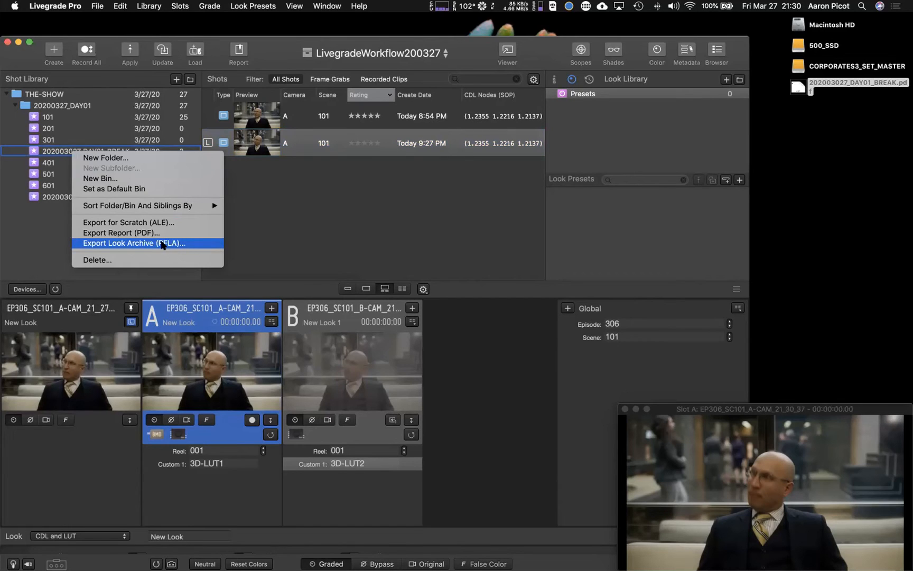
left_click(193, 244)
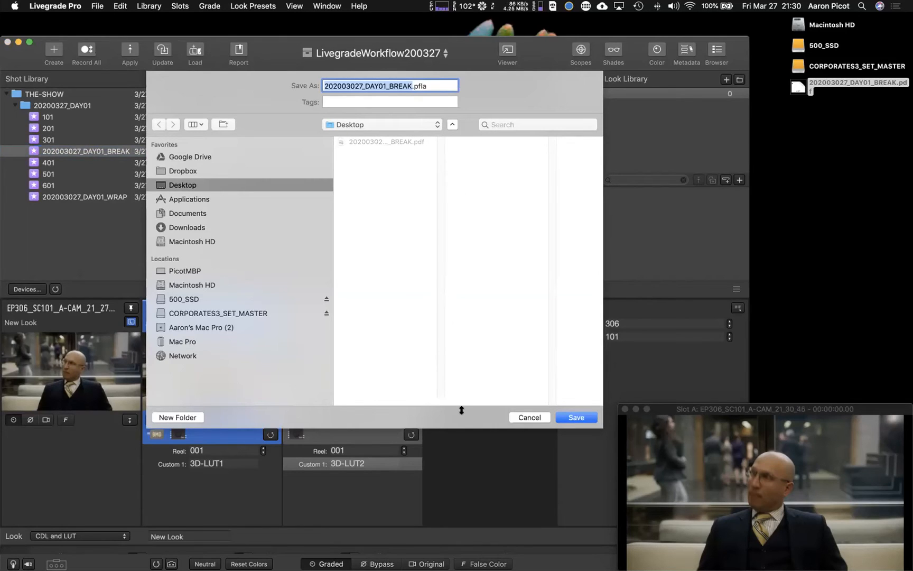
left_click(531, 418)
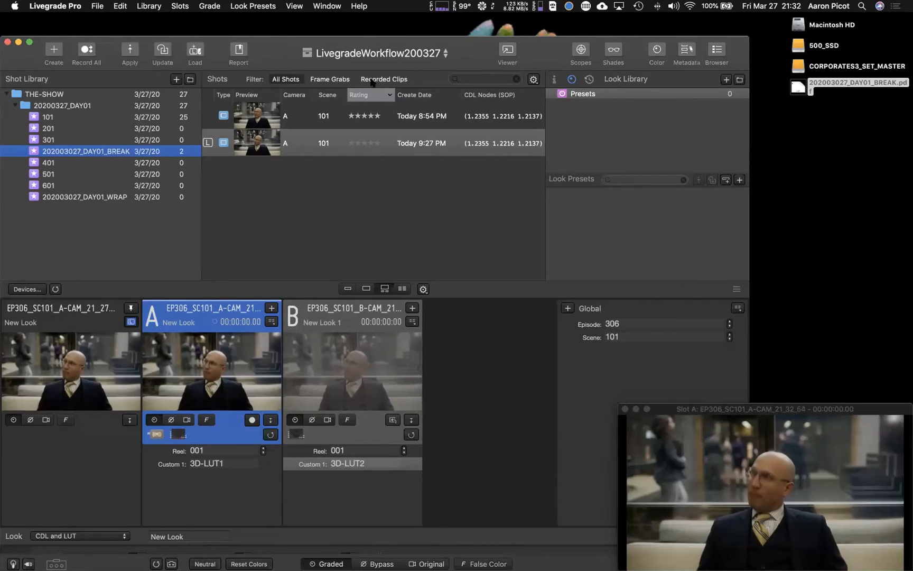
- Switch to the Corporate project and from there open the Deputy Season 1_ project
left_click(362, 52)
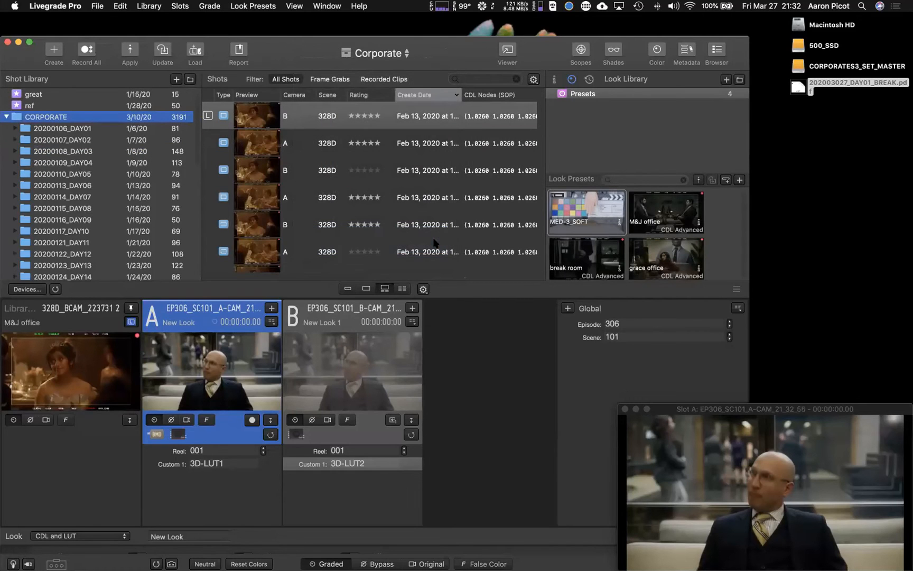
left_click(369, 61)
scroll(391, 138, "down", 5)
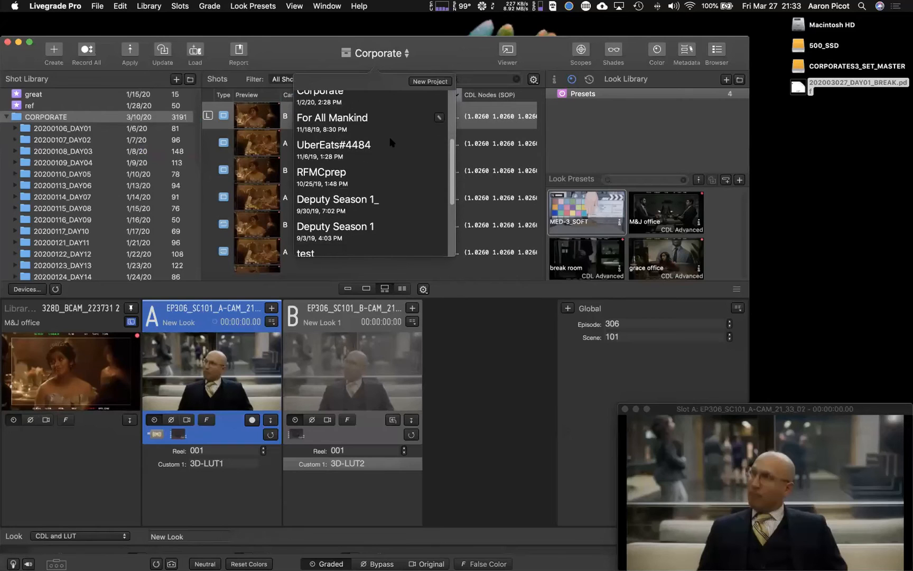
scroll(386, 148, "down", 1)
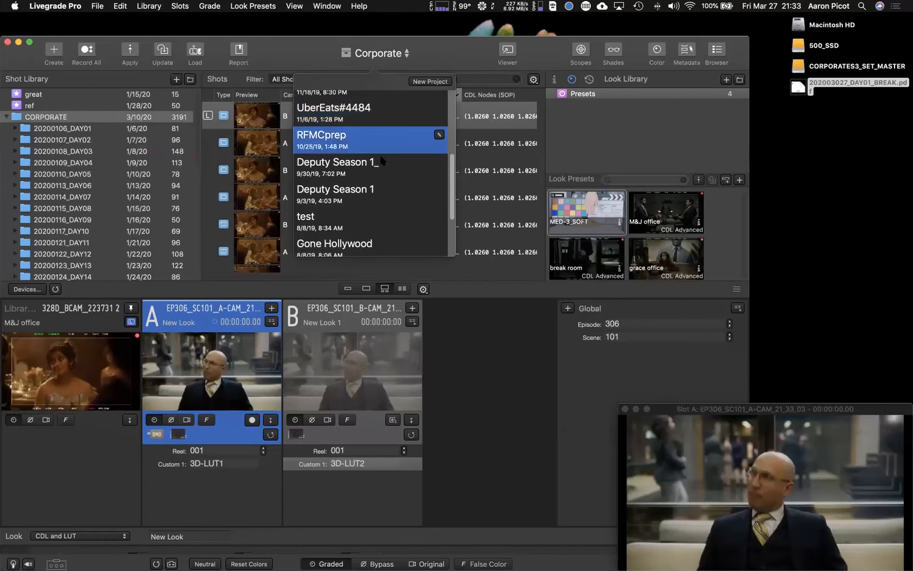
left_click(409, 182)
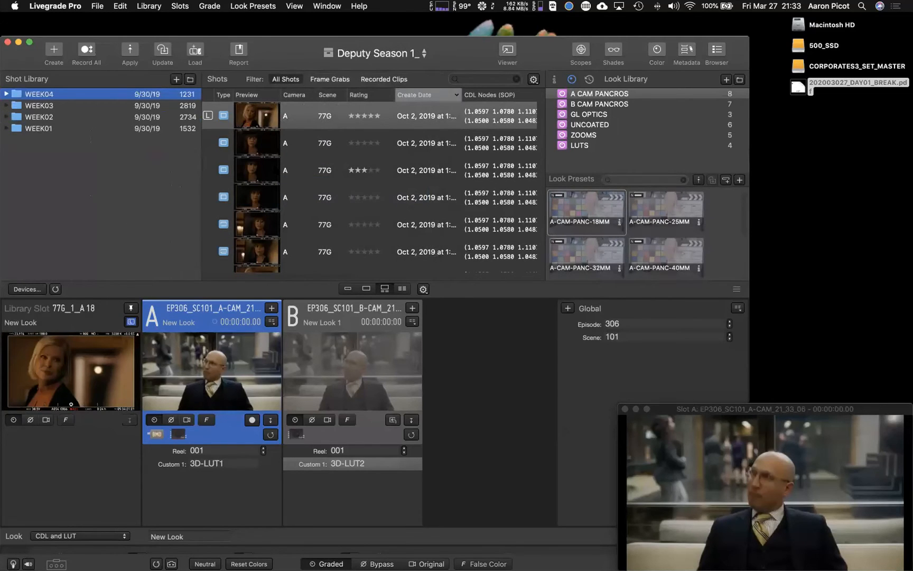
- Look through the WEEK04 shots and their ratings and CDL values, and select the newest scene 77G shot
scroll(275, 169, "down", 5)
scroll(275, 168, "down", 8)
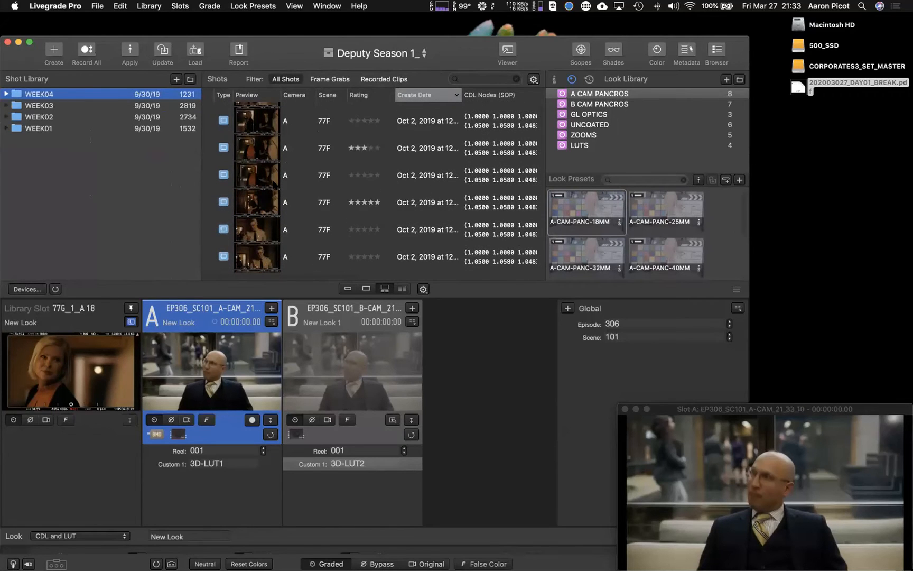
scroll(272, 196, "down", 10)
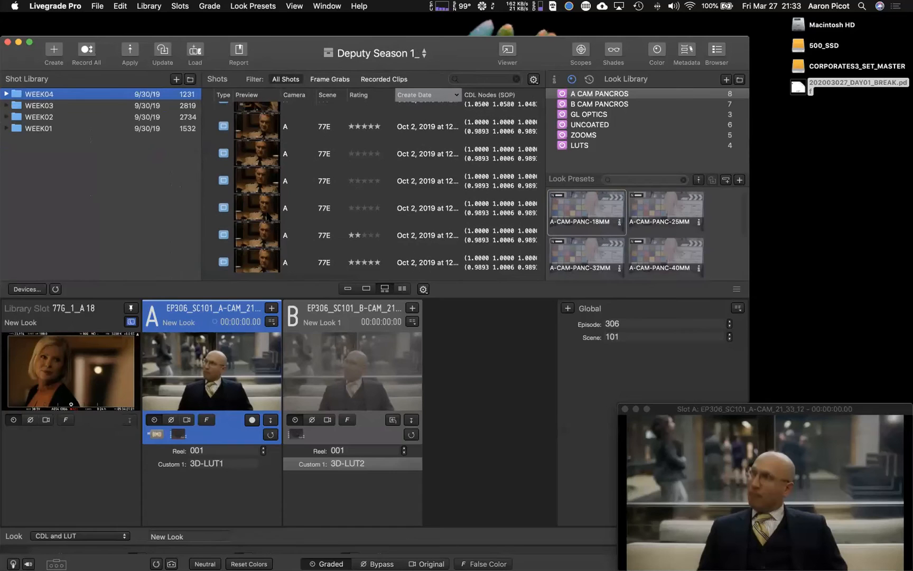
scroll(268, 217, "down", 15)
scroll(268, 217, "down", 10)
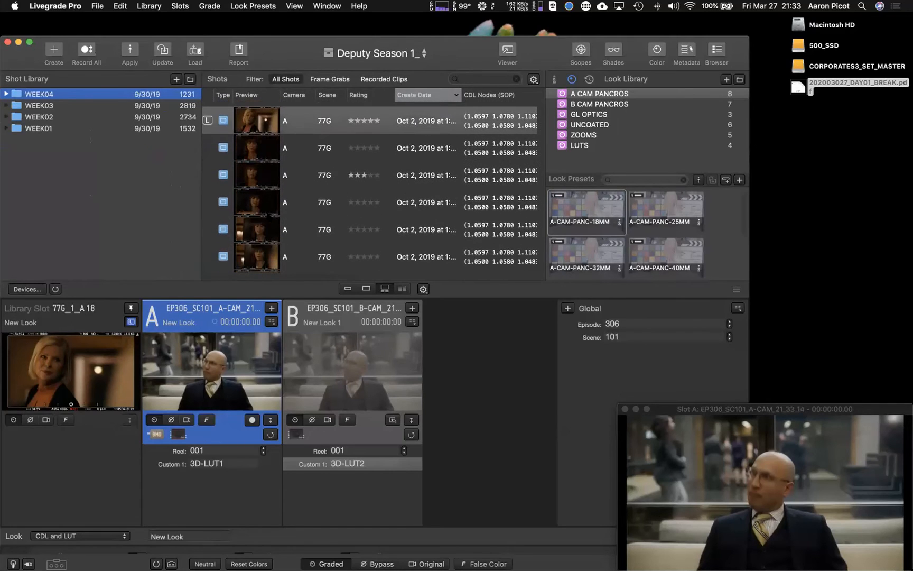
left_click(271, 115)
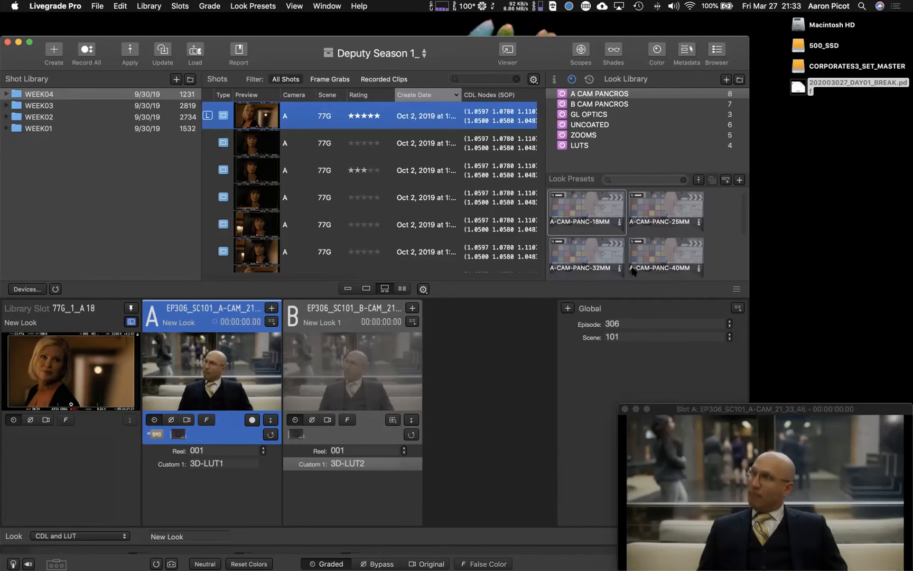
- Enlarge the library area and look through the A CAM PANCROS lens presets, including the 25MM, 32MM, 40MM and 50MM ones
left_click_drag(627, 286, 582, 420)
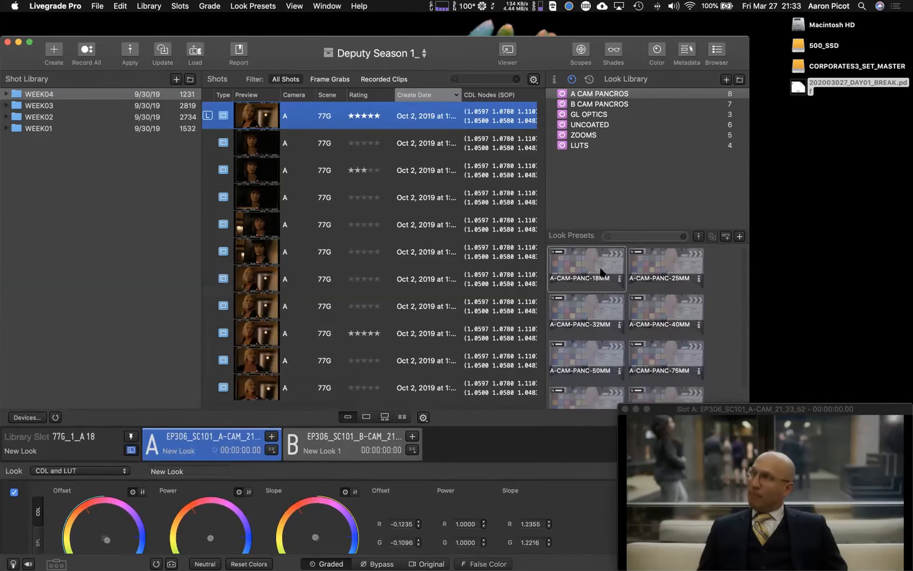
left_click(667, 269)
left_click(602, 299)
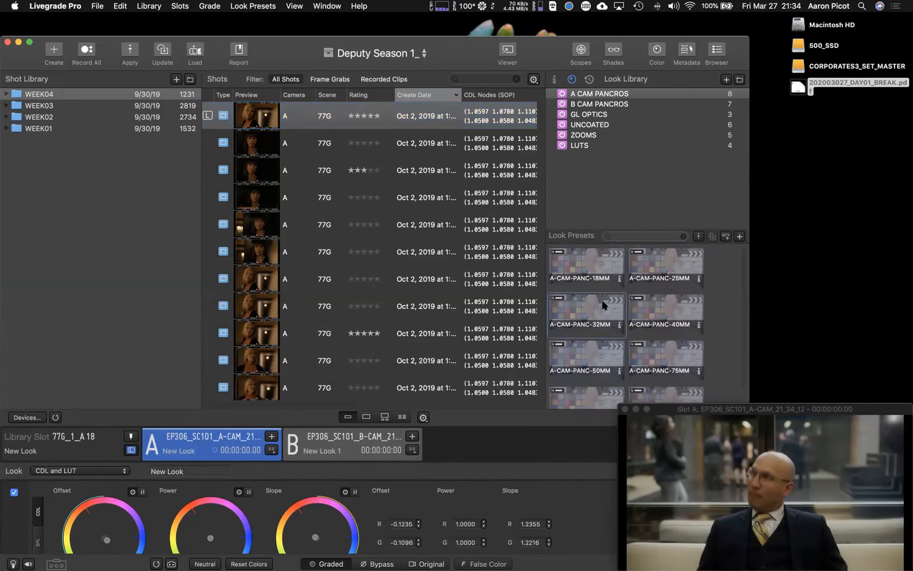
left_click(637, 312)
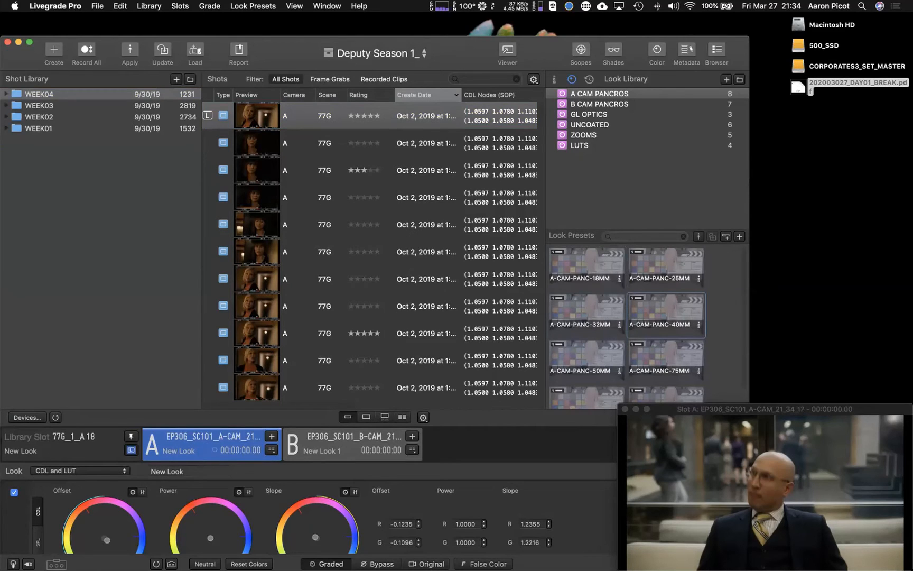
scroll(666, 347, "down", 2)
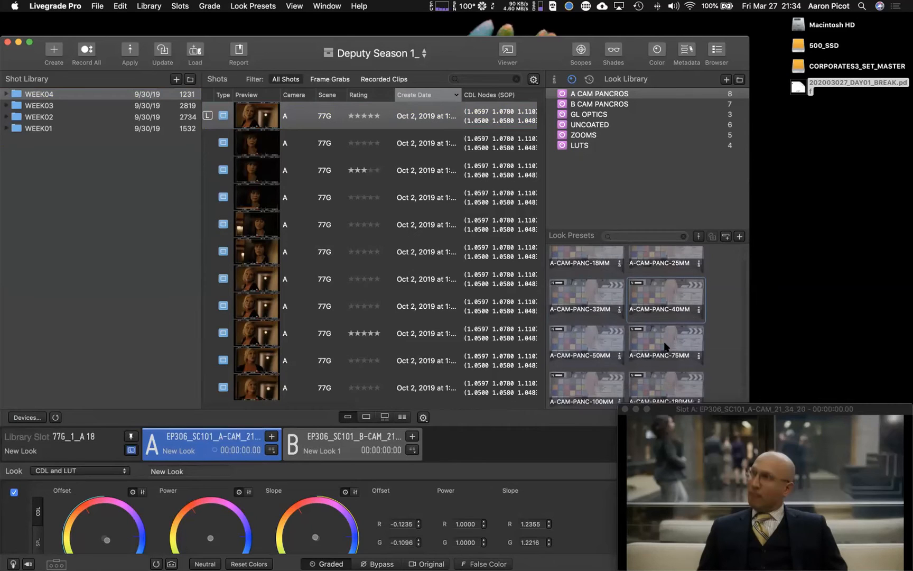
left_click(613, 330)
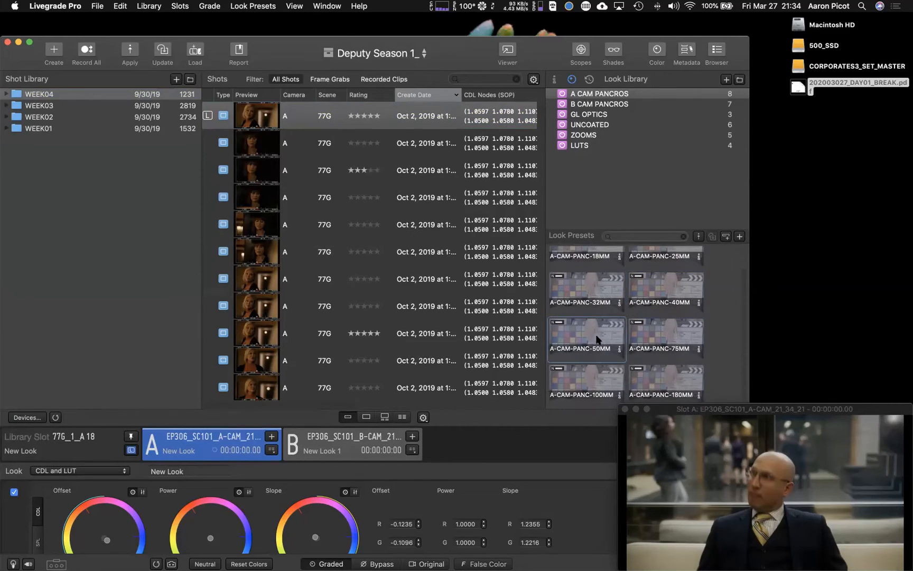
scroll(641, 318, "up", 1)
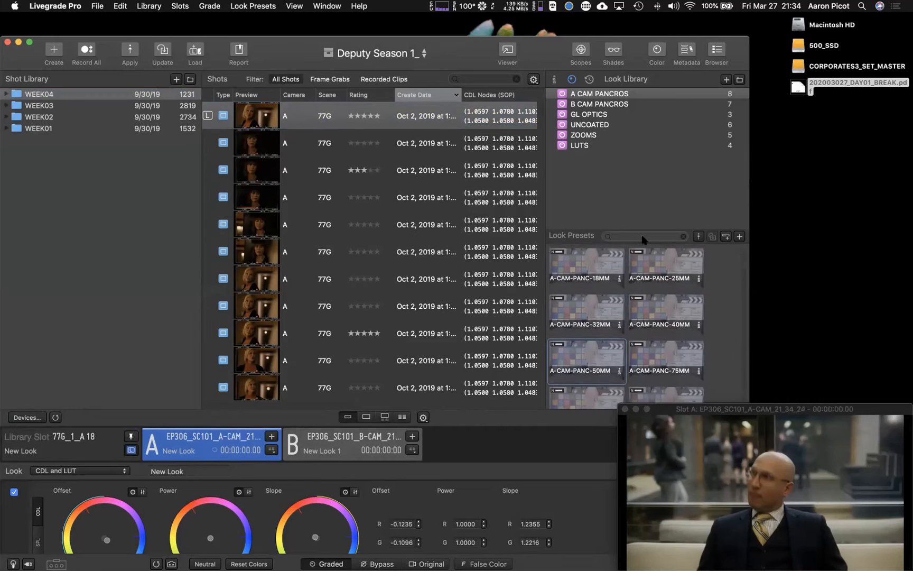
- Apply the B-CAM-PANC-40MM look preset from the B CAM PANCROS folder to slot A, giving the grading controls more room
left_click(563, 104)
scroll(617, 296, "down", 2)
left_click(601, 284)
left_click(688, 284)
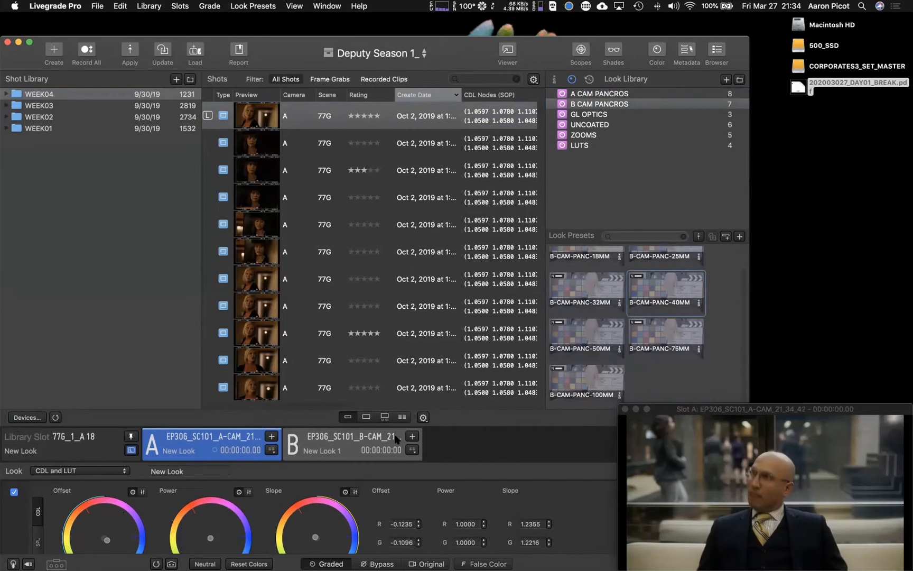
left_click_drag(488, 410, 488, 254)
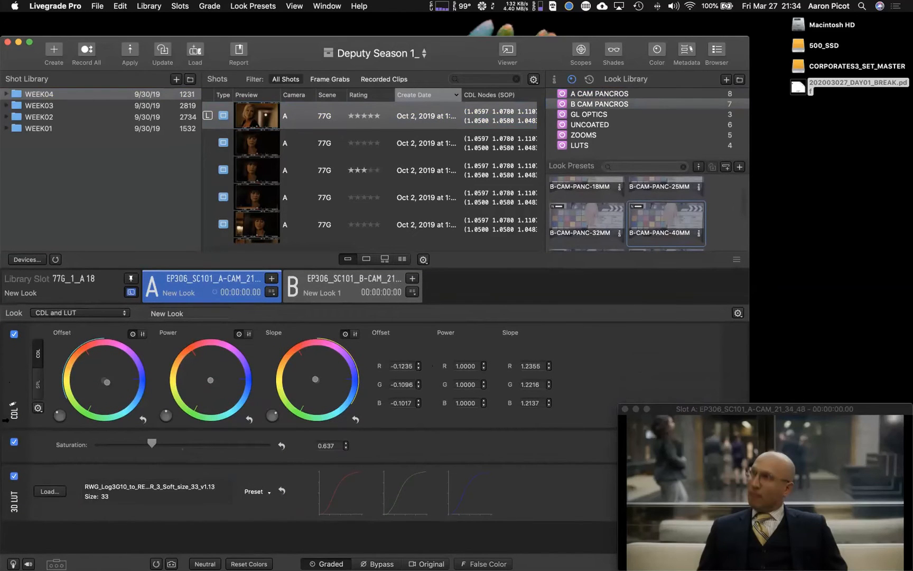
double_click(666, 214)
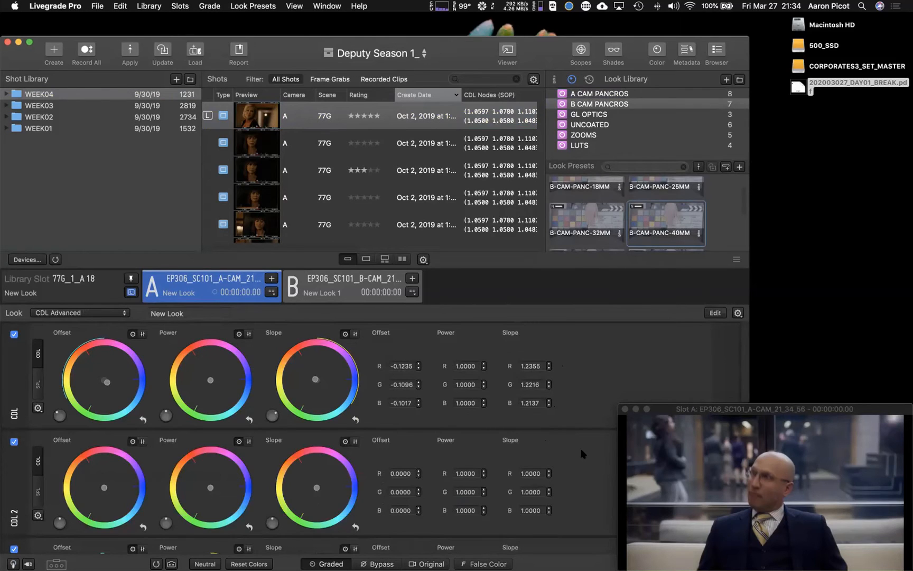
- Examine the B CAM PANCROS lens presets and the LENS node's CDL values in slot A's look
scroll(577, 447, "down", 3)
left_click(600, 226)
left_click(653, 227)
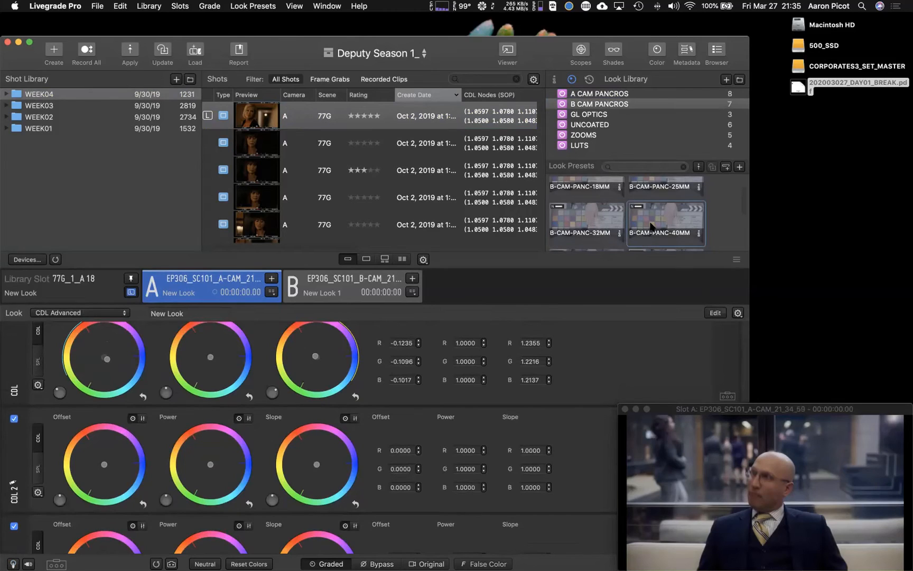
scroll(653, 228, "up", 2)
left_click(639, 199)
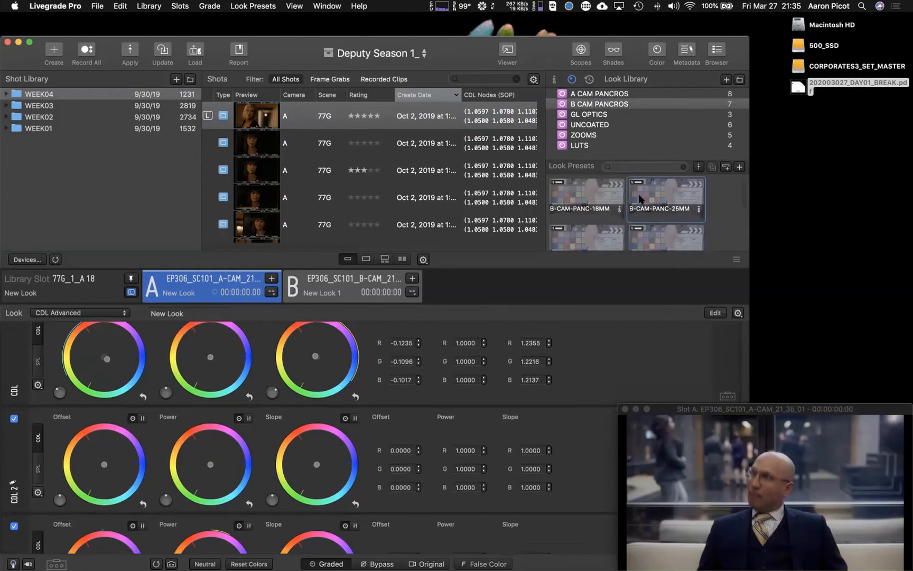
right_click(599, 189)
left_click(585, 200)
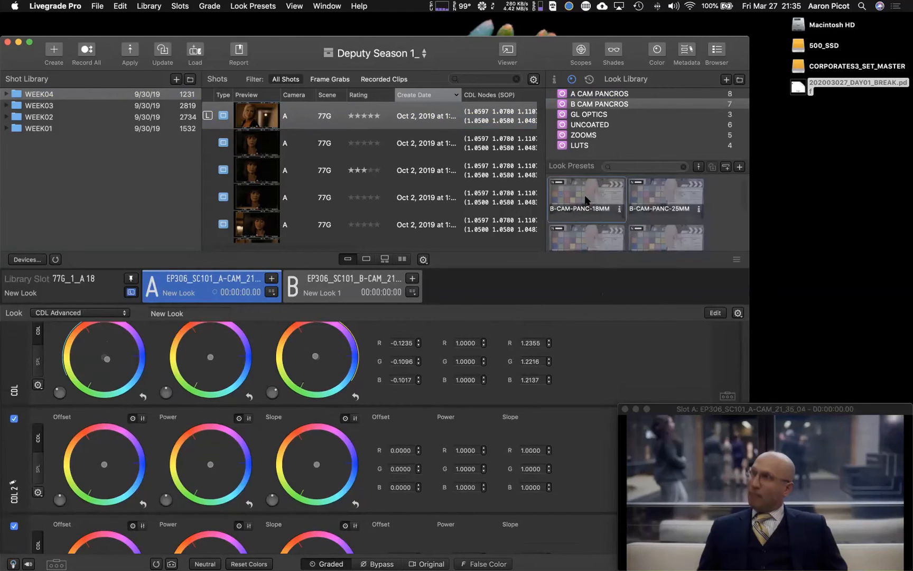
scroll(587, 400, "down", 1)
scroll(586, 397, "down", 5)
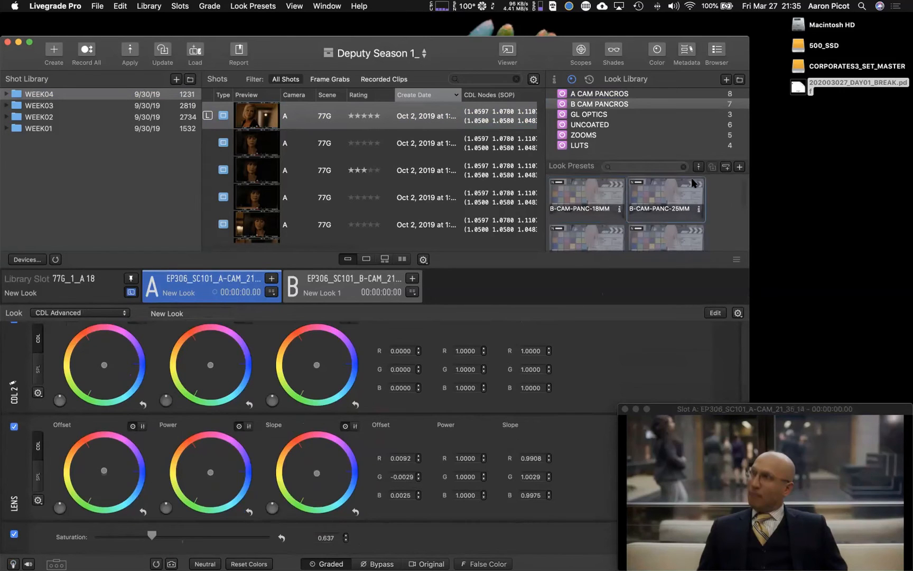
- Set up a nodes preset from slot A's look with only the LENS node included, and cancel it without saving
left_click(725, 167)
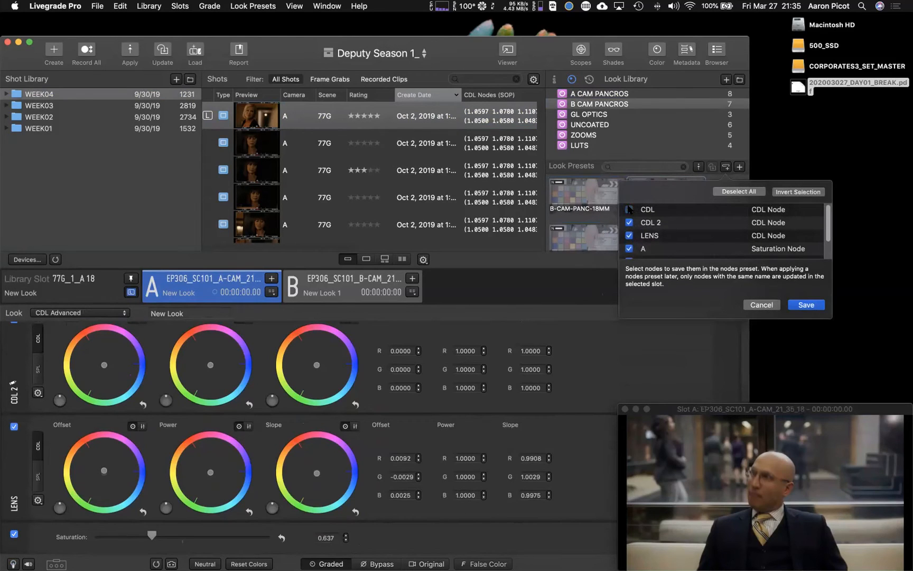
scroll(629, 226, "down", 2)
left_click(629, 226)
left_click(629, 239)
left_click(629, 252)
scroll(686, 253, "up", 1)
scroll(686, 253, "up", 1)
scroll(364, 457, "down", 2)
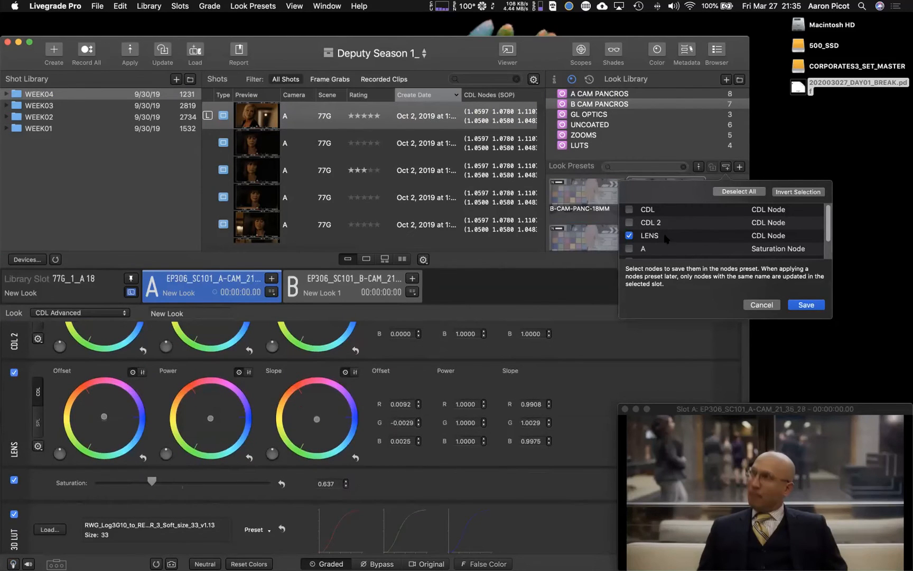
left_click(756, 305)
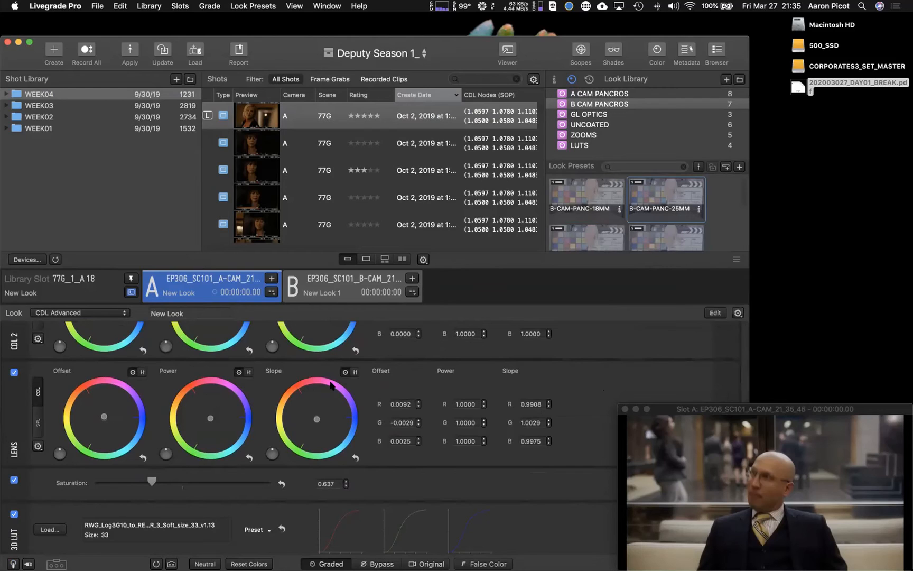
- Raise slot A's saturation to about 0.80 and shift the CDL 2 node's offset toward blue, to about 0.077 in the blue channel
scroll(47, 417, "up", 5)
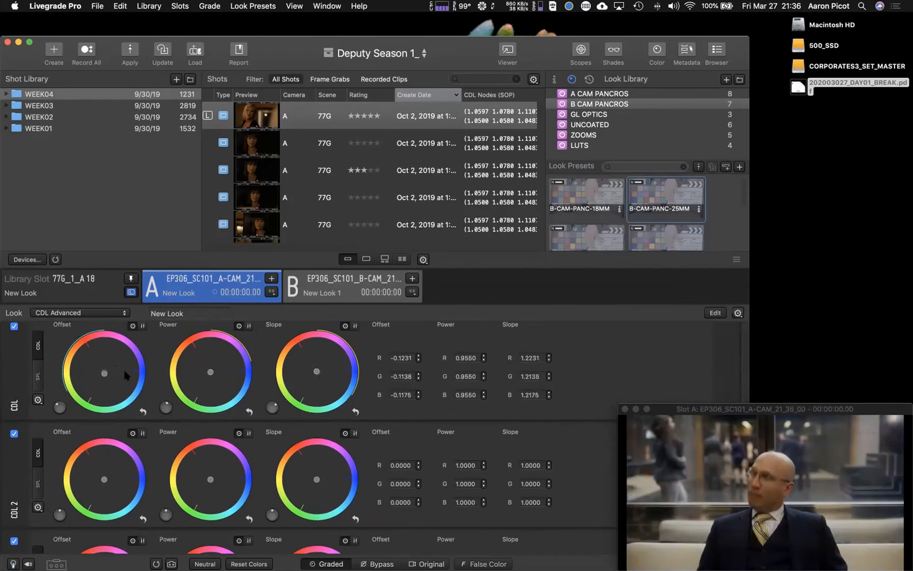
scroll(145, 365, "down", 5)
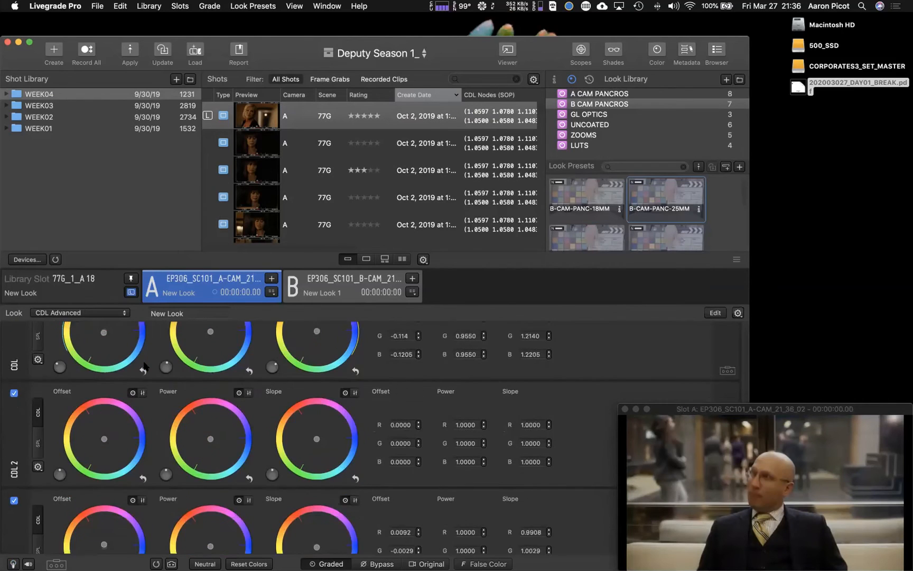
scroll(145, 365, "down", 4)
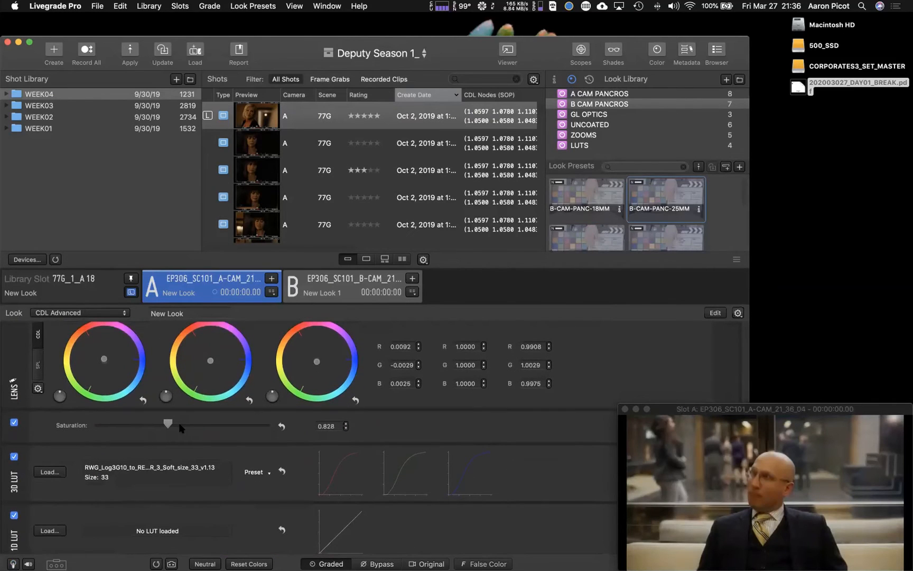
scroll(206, 423, "up", 3)
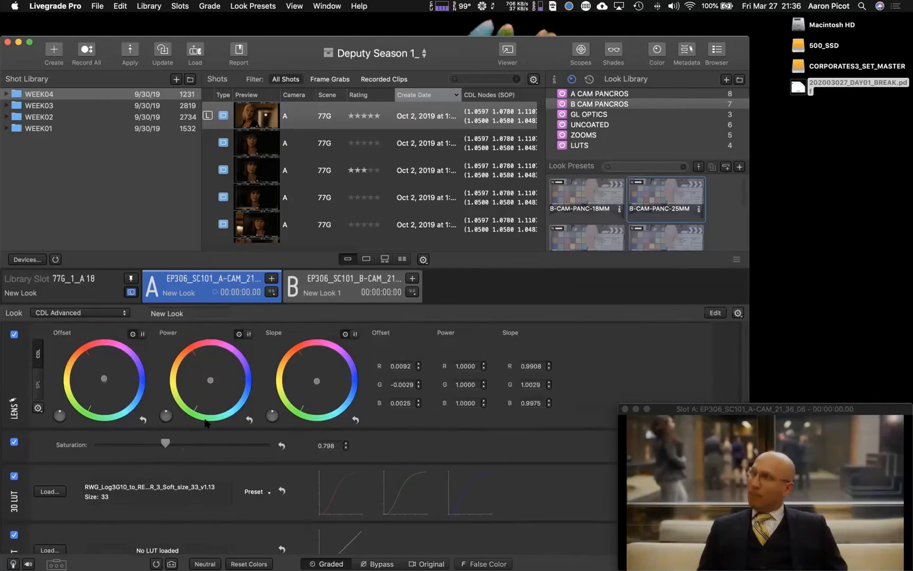
scroll(205, 420, "up", 3)
left_click_drag(107, 373, 115, 376)
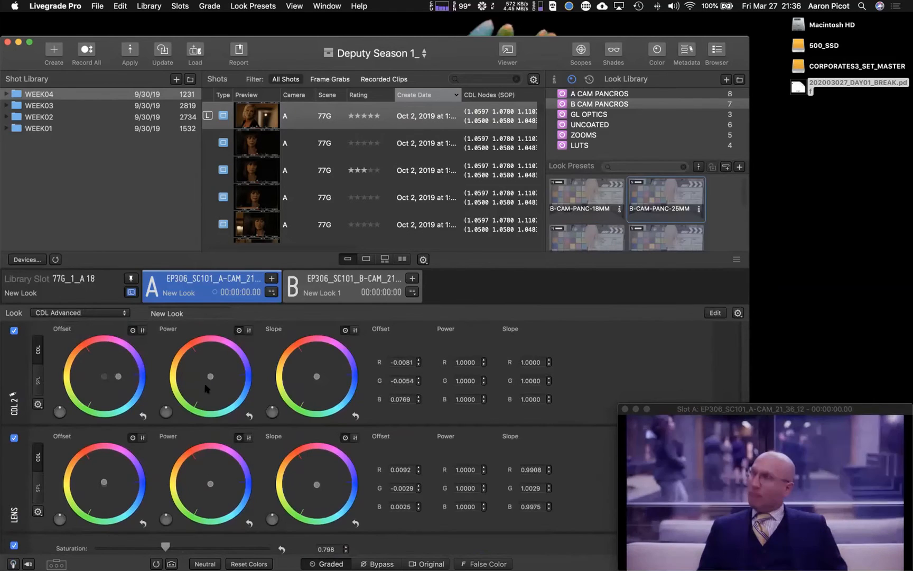
- Raise the first CDL node's offset to about -0.02 and lower its slope to about 1.02
scroll(320, 375, "up", 3)
scroll(328, 388, "up", 2)
left_click_drag(116, 387, 89, 379)
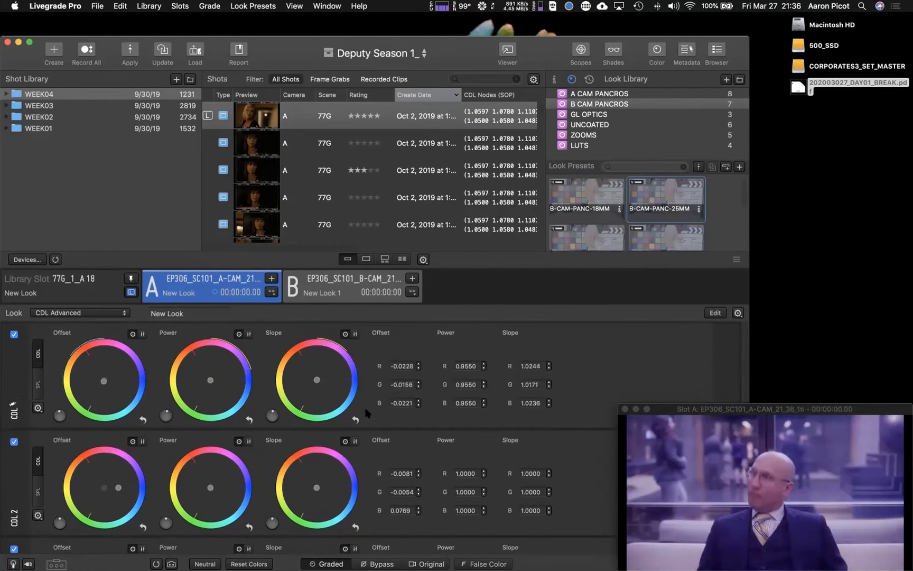
- Delete the CDL 2 node from slot A's look and leave node editing
scroll(480, 380, "down", 5)
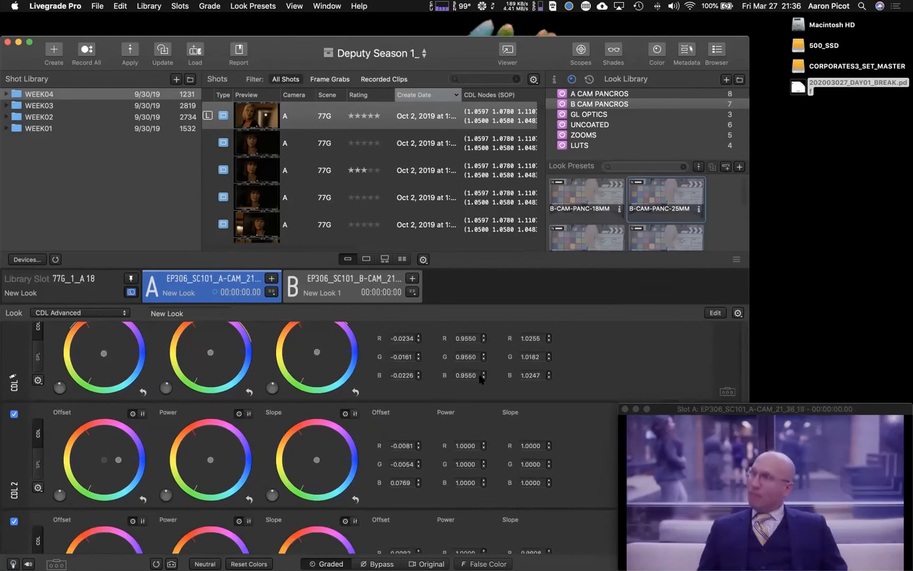
left_click(715, 313)
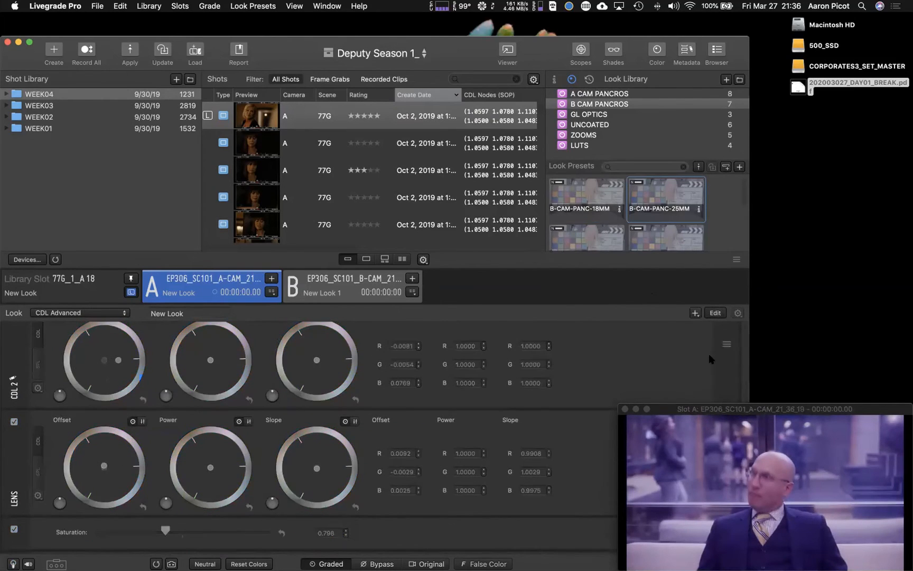
left_click(727, 347)
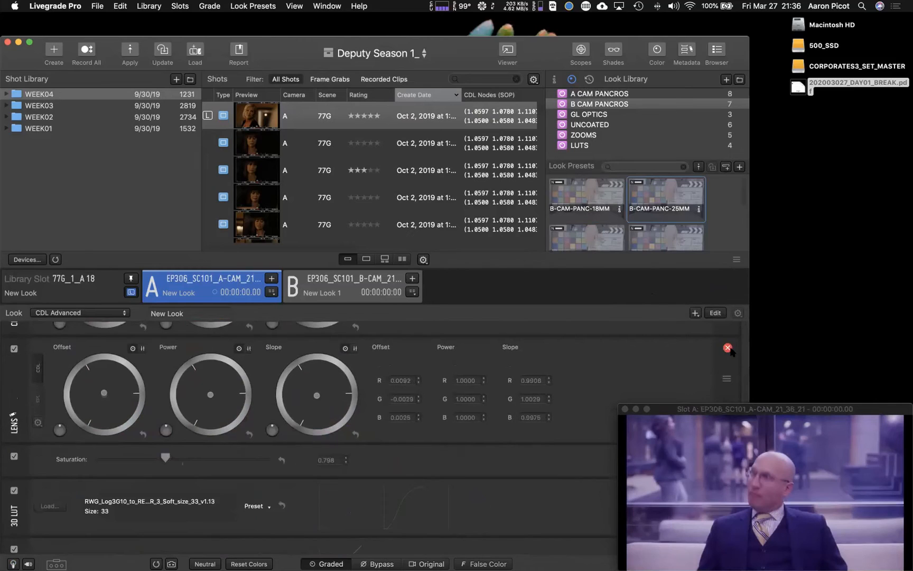
left_click(715, 313)
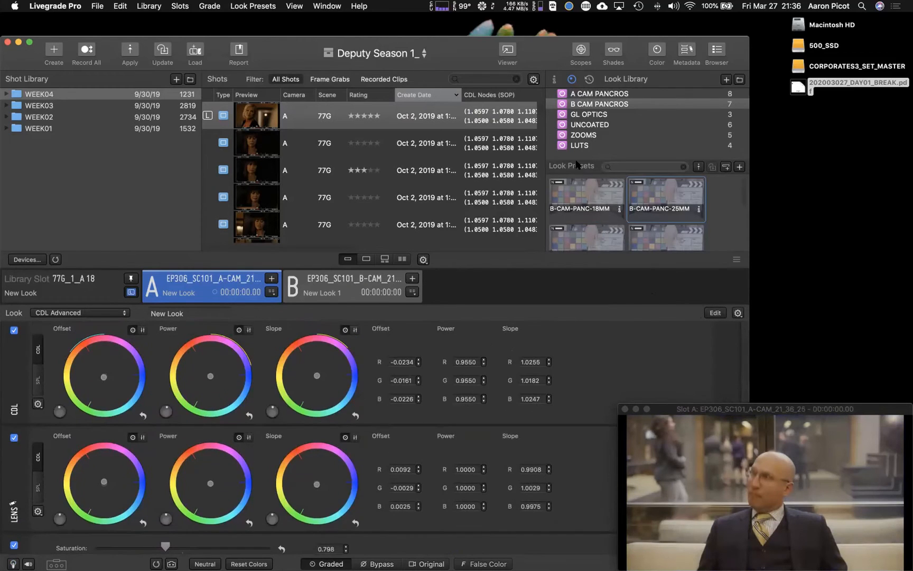
- Select the B-CAM-PANC-40MM preset and look through the other B CAM PANCROS lens presets, temporarily enlarging the library area
scroll(648, 199, "down", 3)
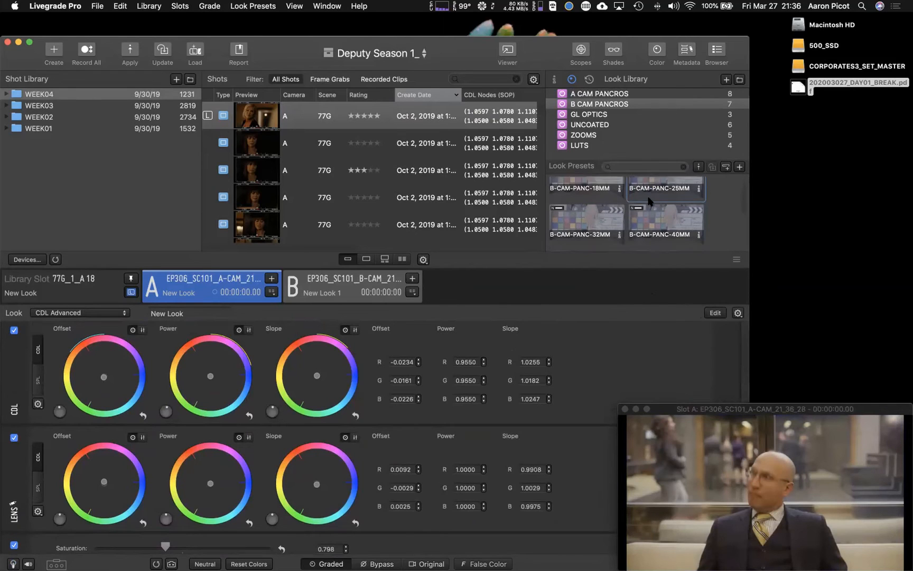
left_click(648, 197)
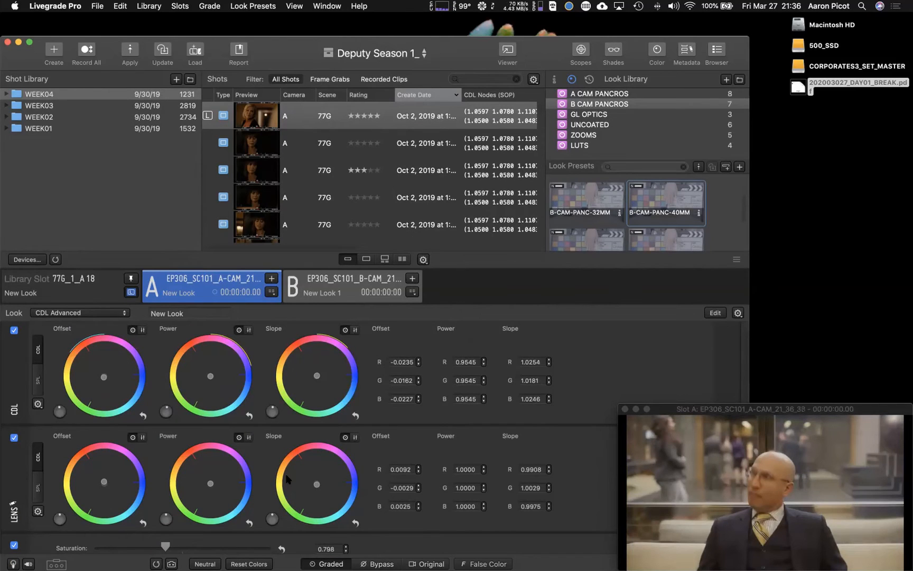
scroll(286, 473, "up", 1)
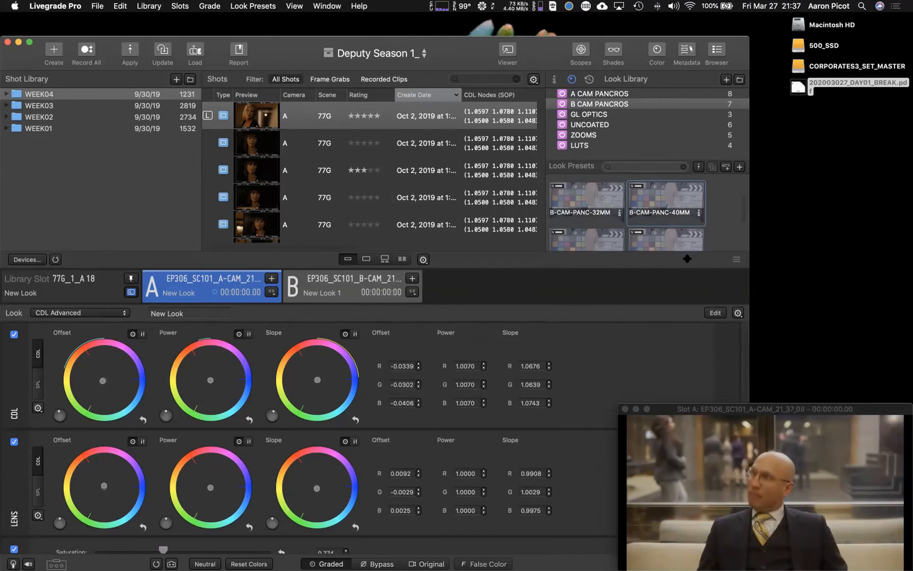
left_click_drag(683, 313, 684, 393)
scroll(708, 291, "down", 2)
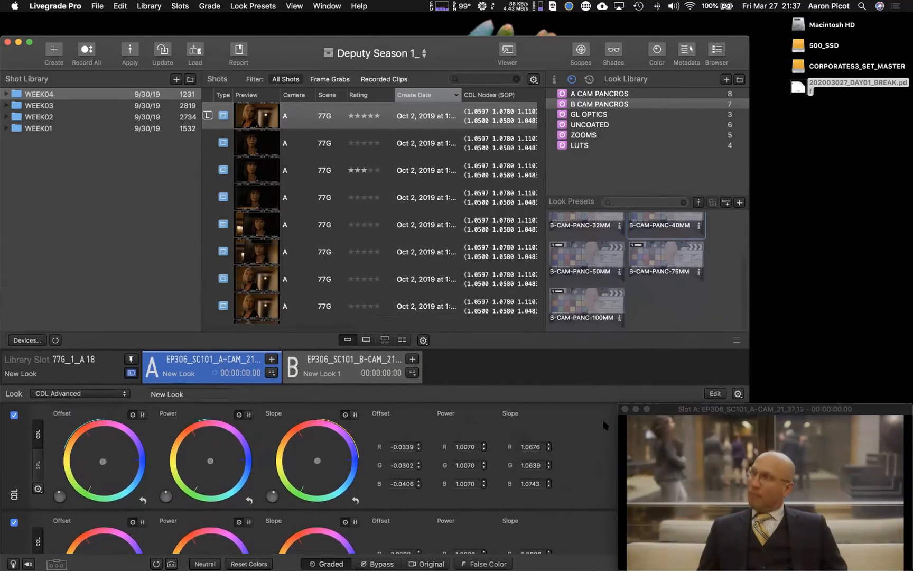
left_click_drag(581, 396, 584, 329)
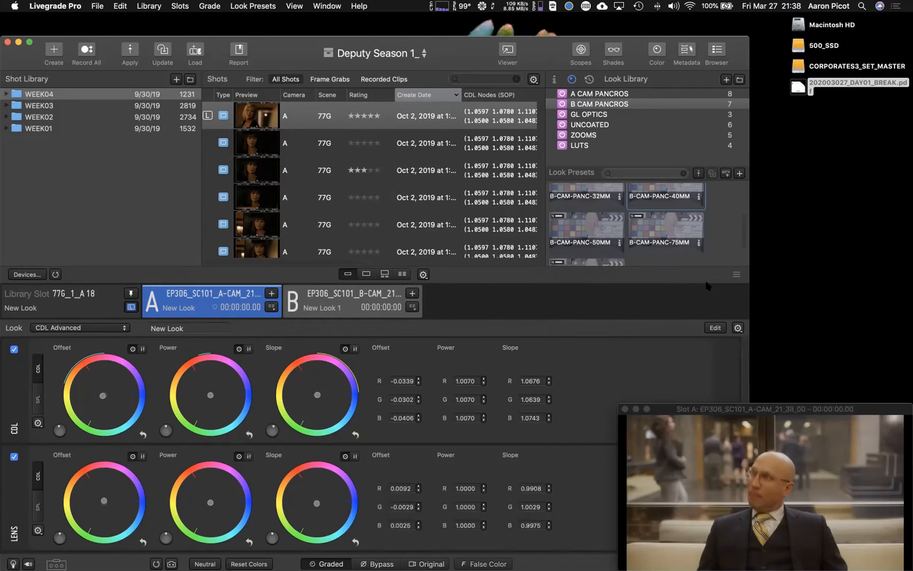
scroll(716, 219, "up", 3)
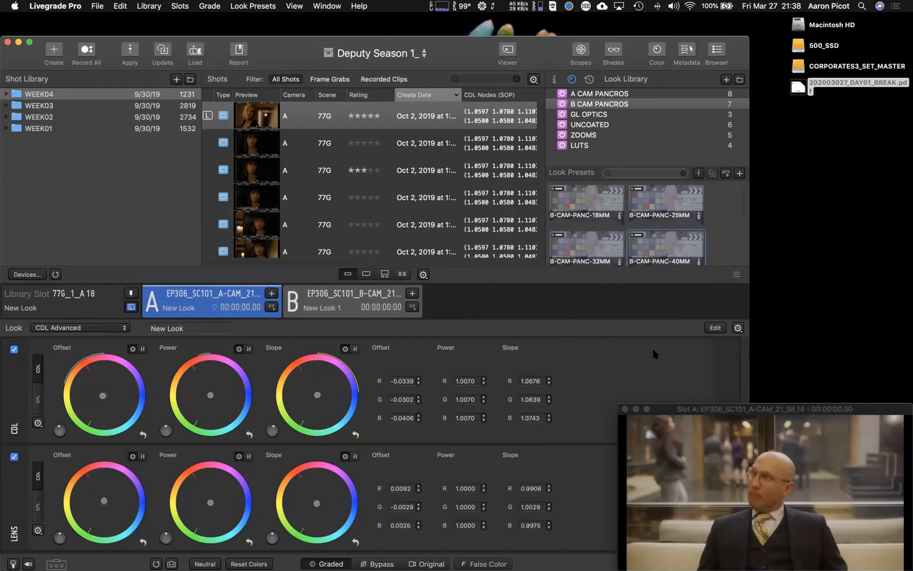
- Delete the first CDL node from slot A's look, keeping the LENS node, and leave node editing
left_click(739, 328)
left_click(738, 327)
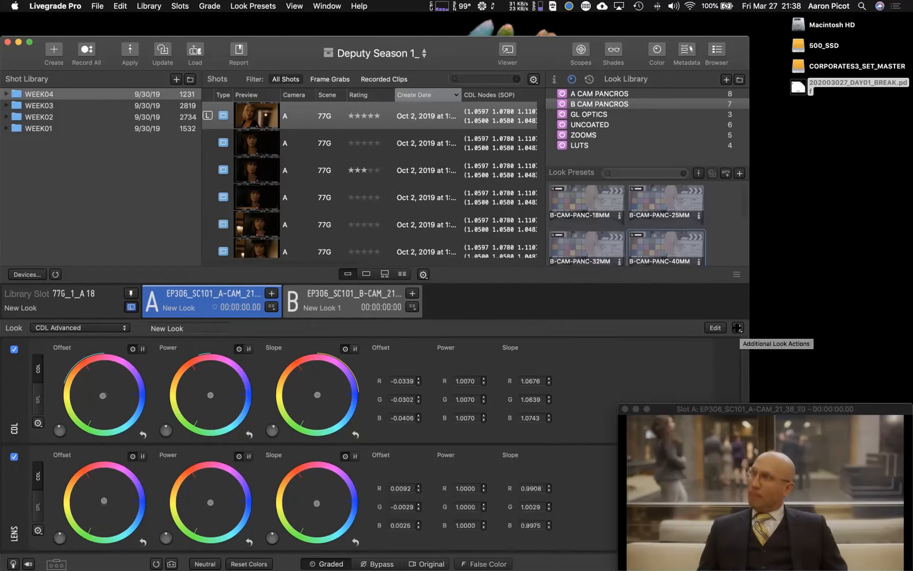
left_click(715, 328)
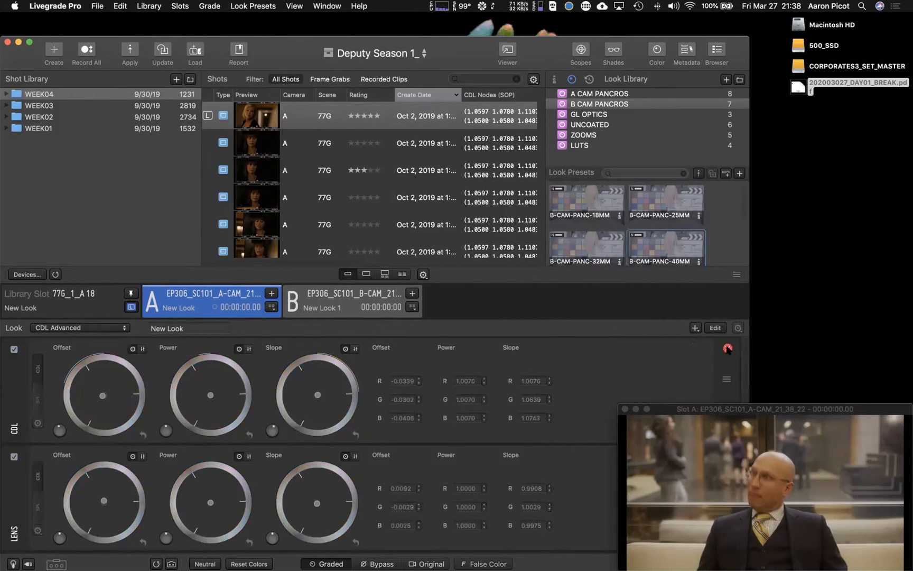
left_click(727, 348)
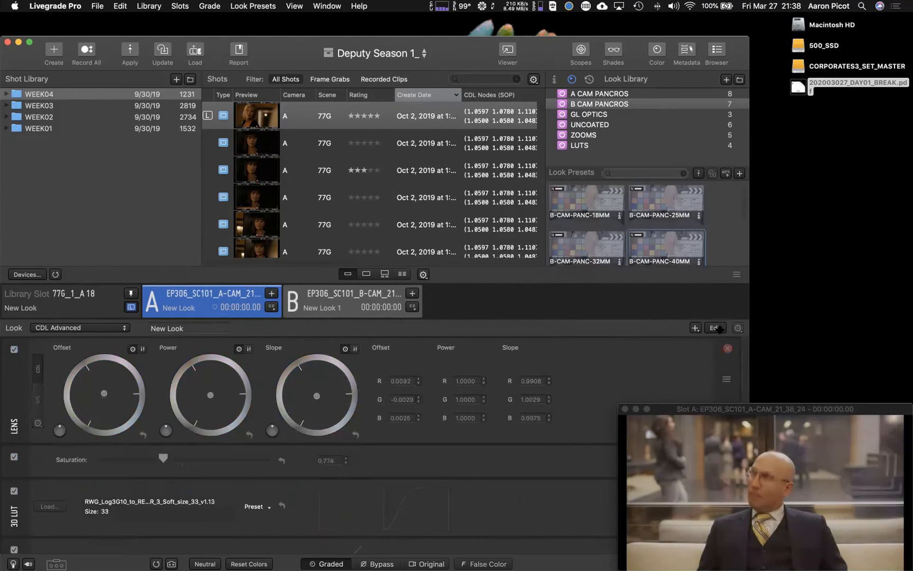
left_click(717, 328)
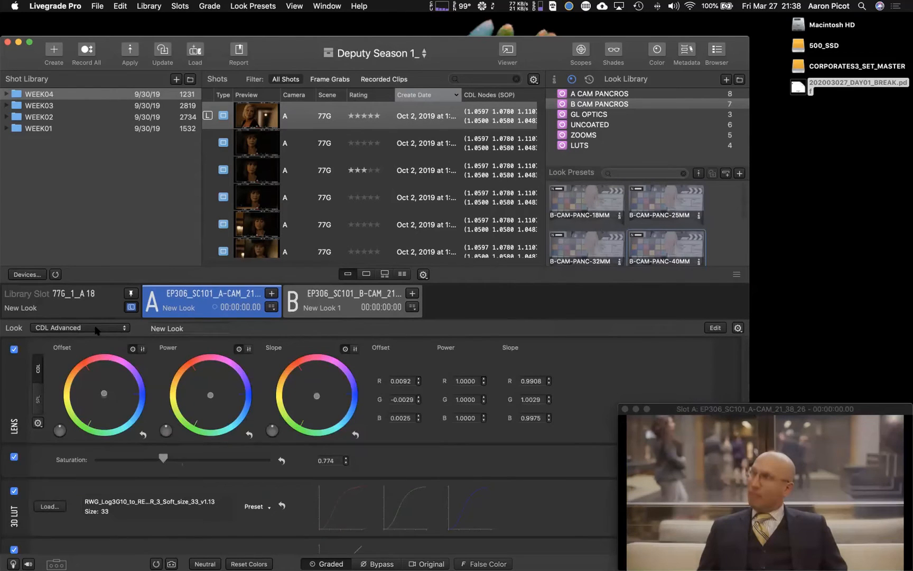
- Move the slot A viewer out of the way and delete the empty 1D LUT node from the look
scroll(158, 396, "down", 3)
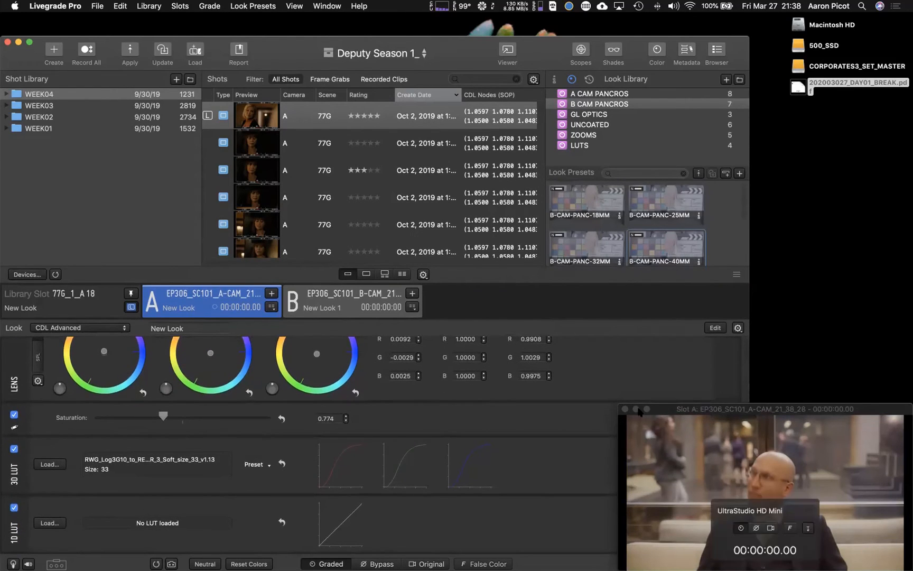
left_click_drag(640, 411, 853, 423)
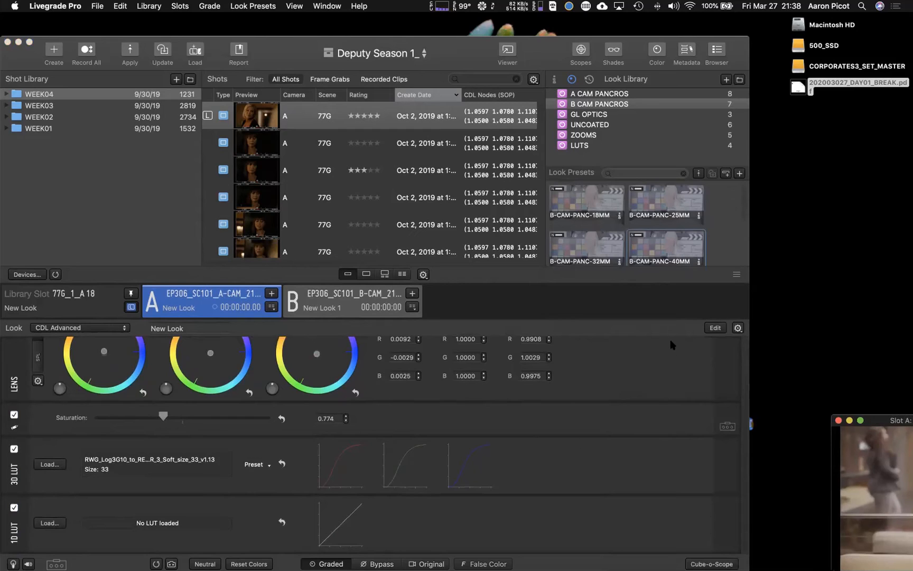
left_click(715, 327)
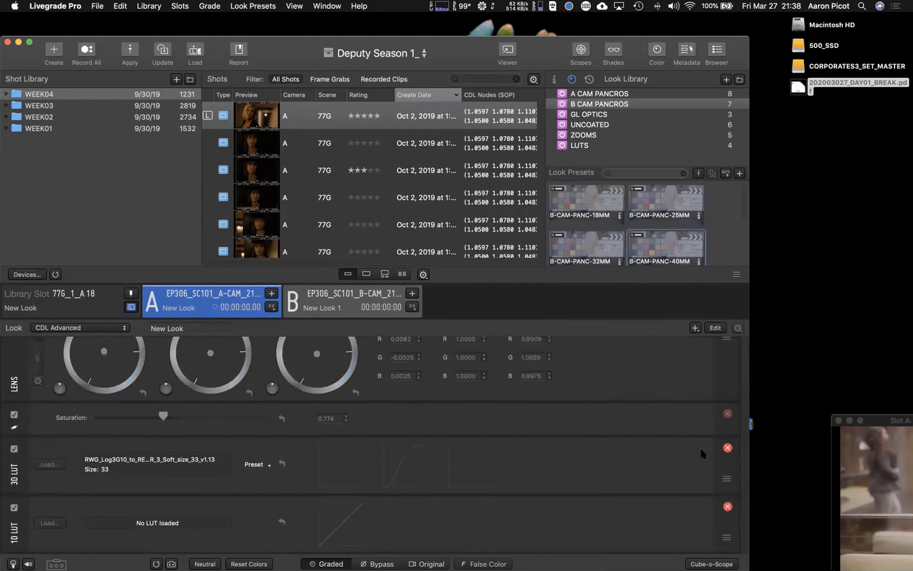
left_click(728, 507)
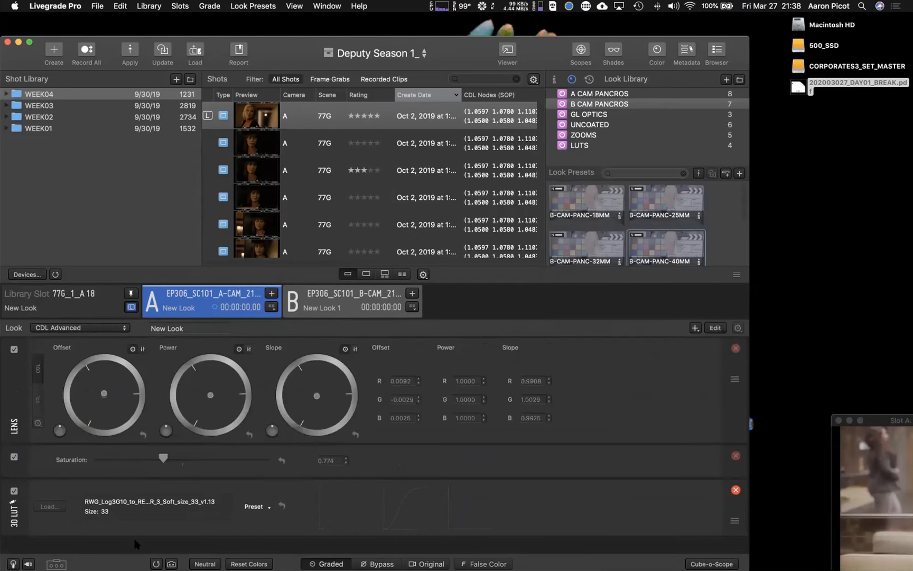
left_click(708, 327)
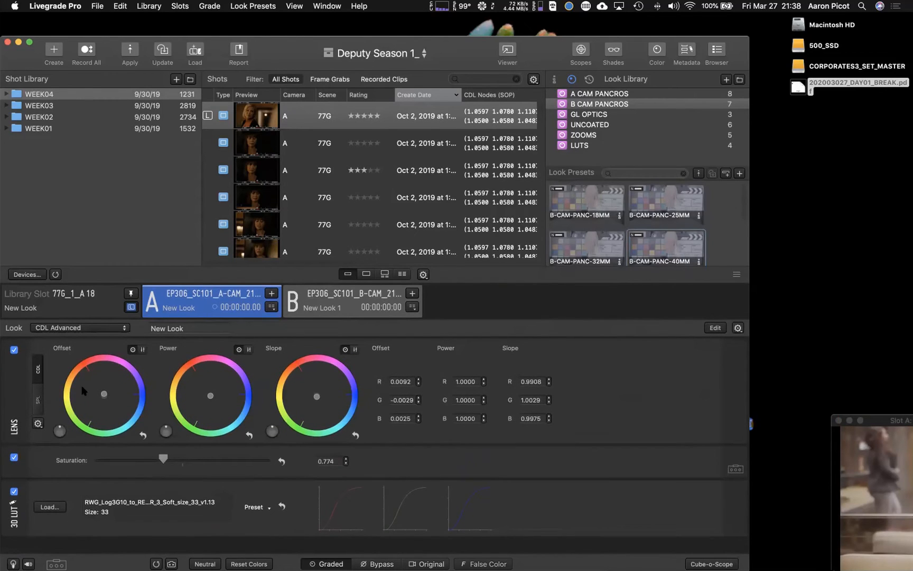
- Check the LENS node's name without changing it, and bring the slot A viewer back into view clear of the CDL values
double_click(14, 427)
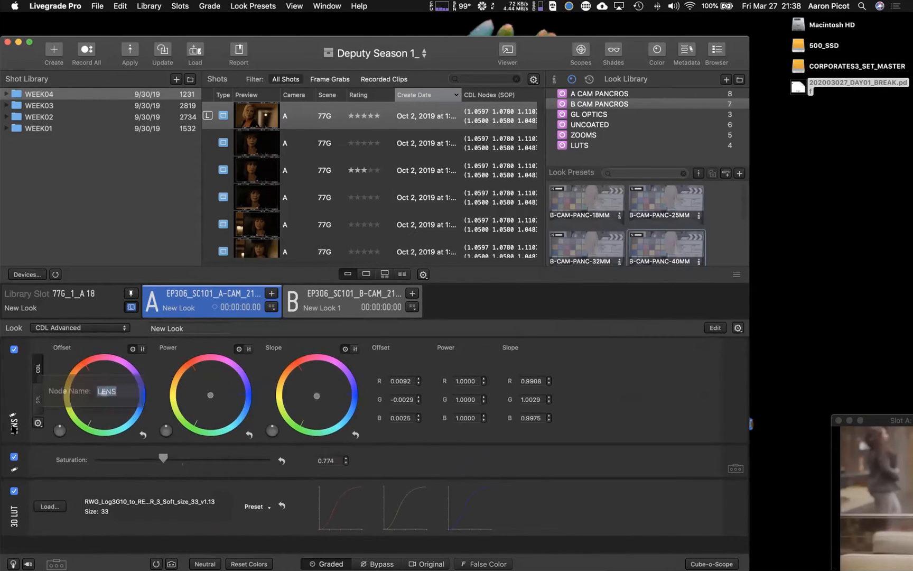
left_click(12, 393)
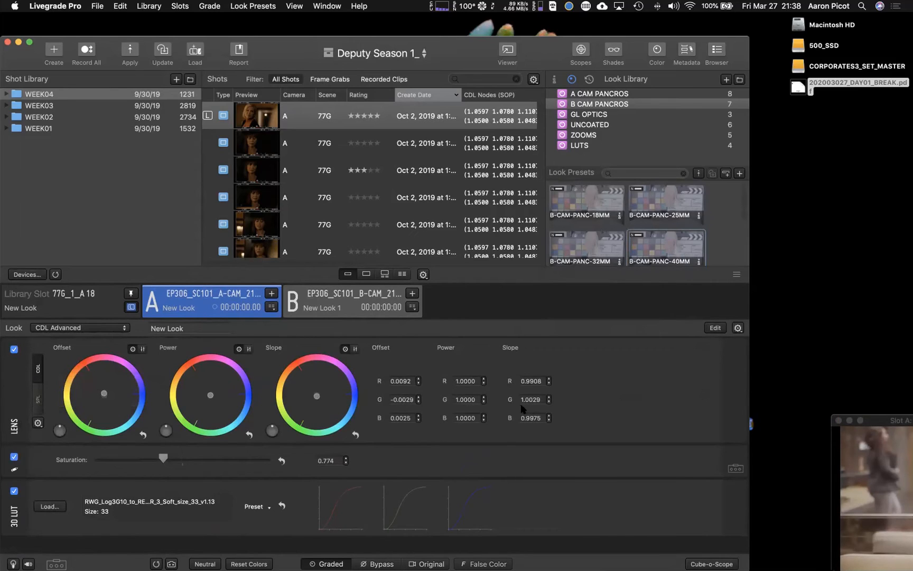
left_click_drag(877, 420, 619, 348)
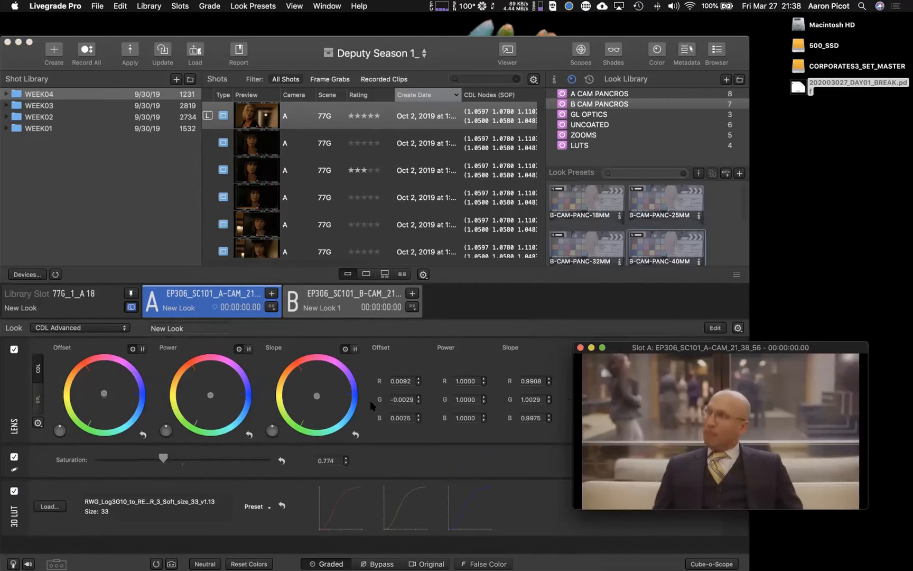
left_click(526, 352)
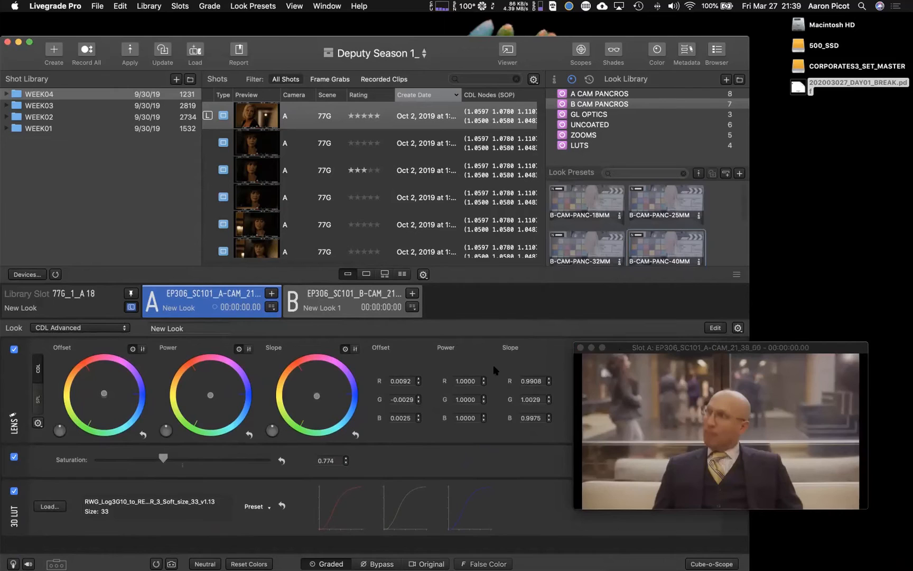
left_click_drag(621, 348, 670, 409)
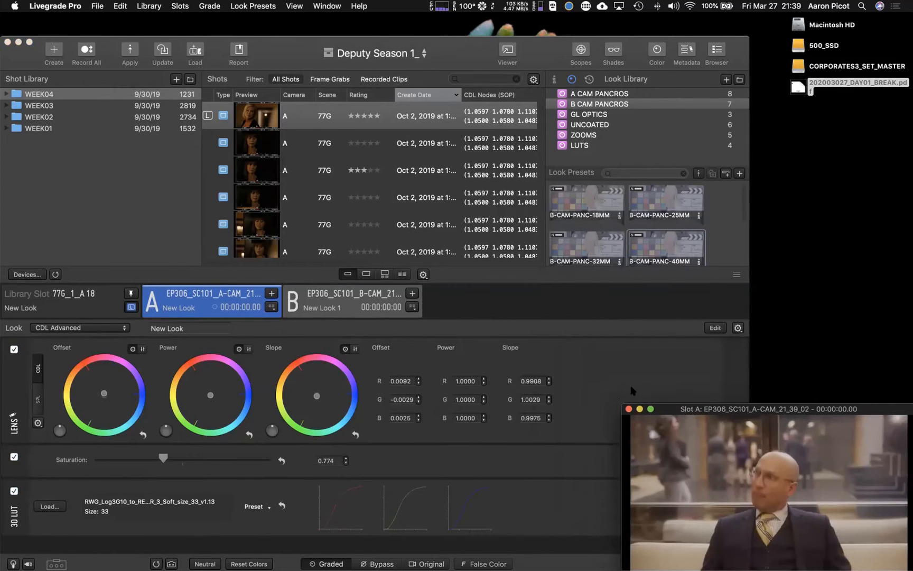
left_click(621, 363)
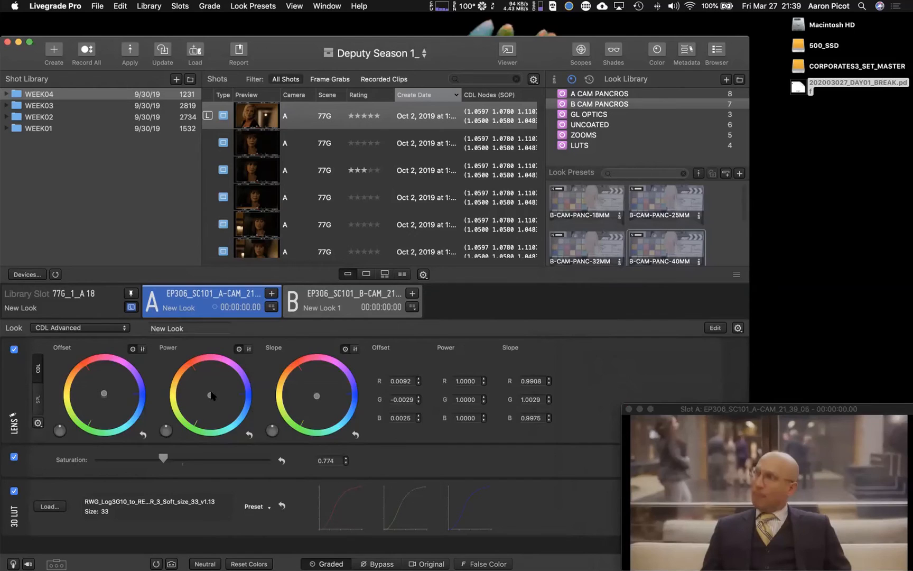
- Adjust the LENS node's color balance to power about 0.977, 1.006, 1.006 and slope about 0.989, 1.003, 1.001
left_click_drag(211, 395, 209, 393)
left_click_drag(315, 397, 318, 396)
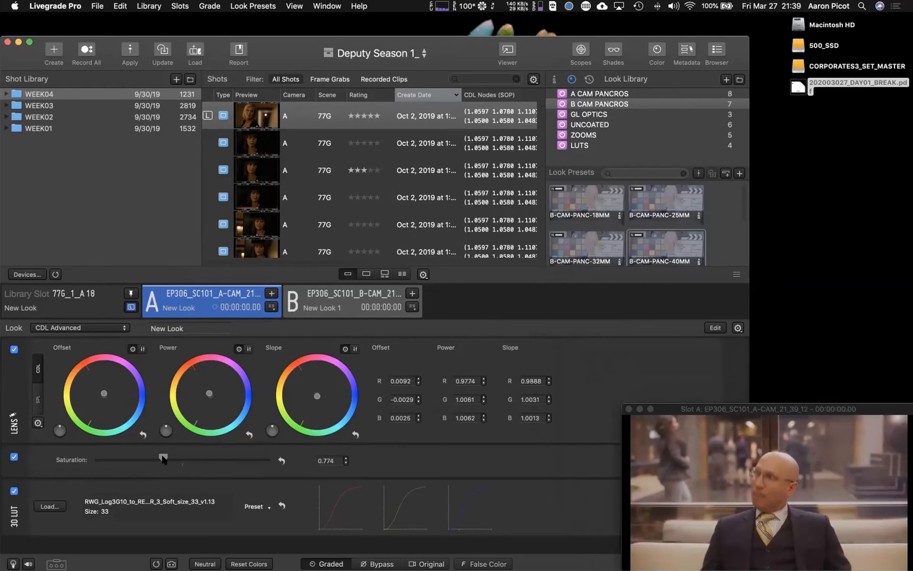
- Lower the saturation to about 0.653 and save the LENS and saturation nodes, without the 3D LUT, as a nodes preset named TEST LENS
left_click_drag(163, 459, 153, 458)
left_click(726, 175)
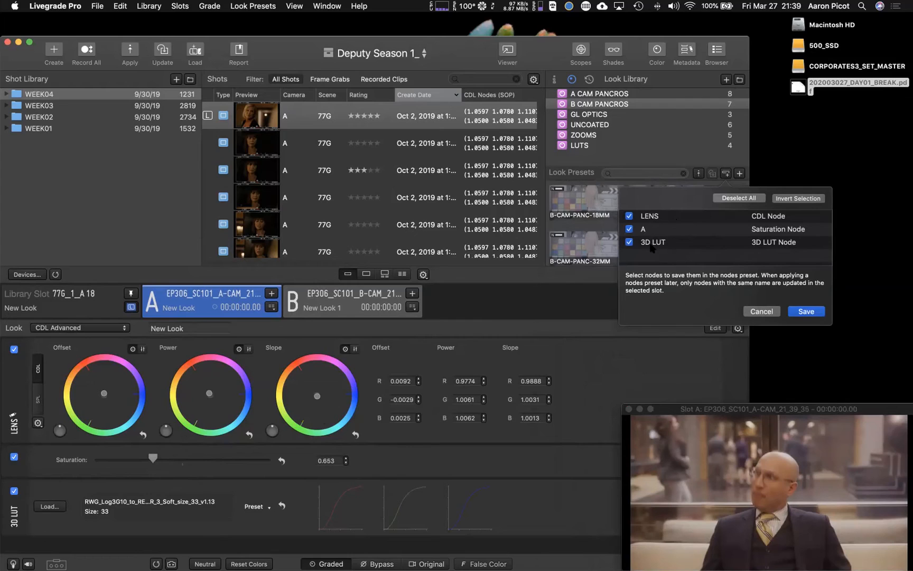
left_click(630, 242)
left_click(804, 311)
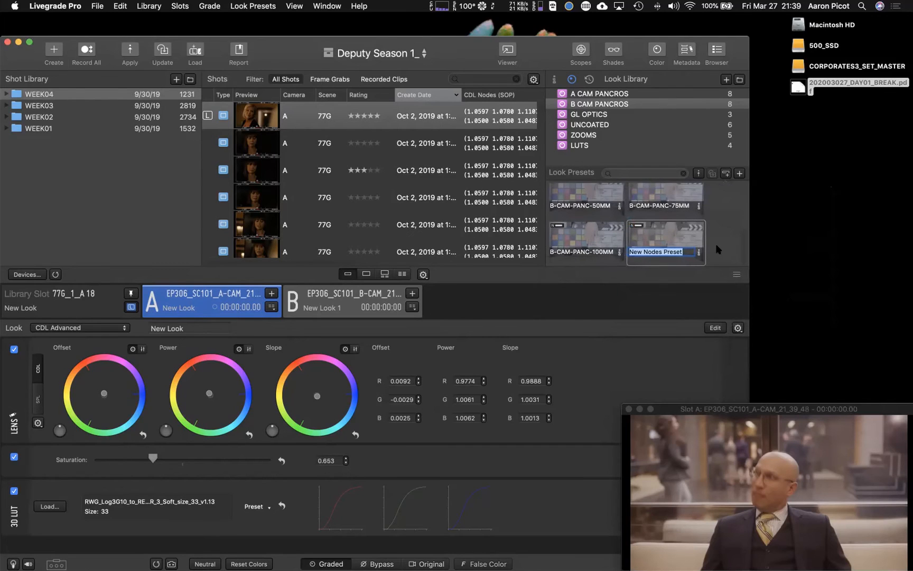
type("TEST L")
type("ENS")
key("Return")
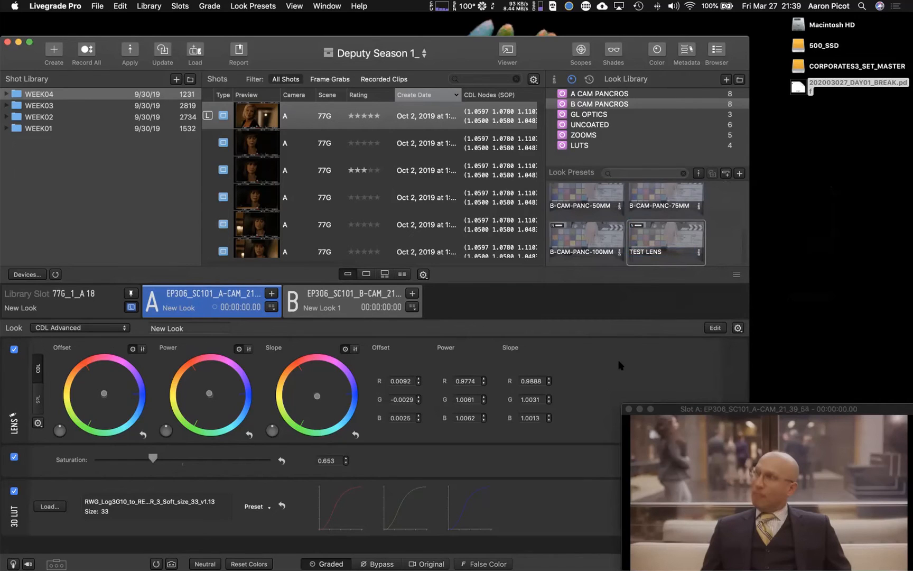
- Reset the LENS node's offset, power and slope and the saturation node to neutral
left_click(355, 434)
left_click(249, 434)
left_click(281, 461)
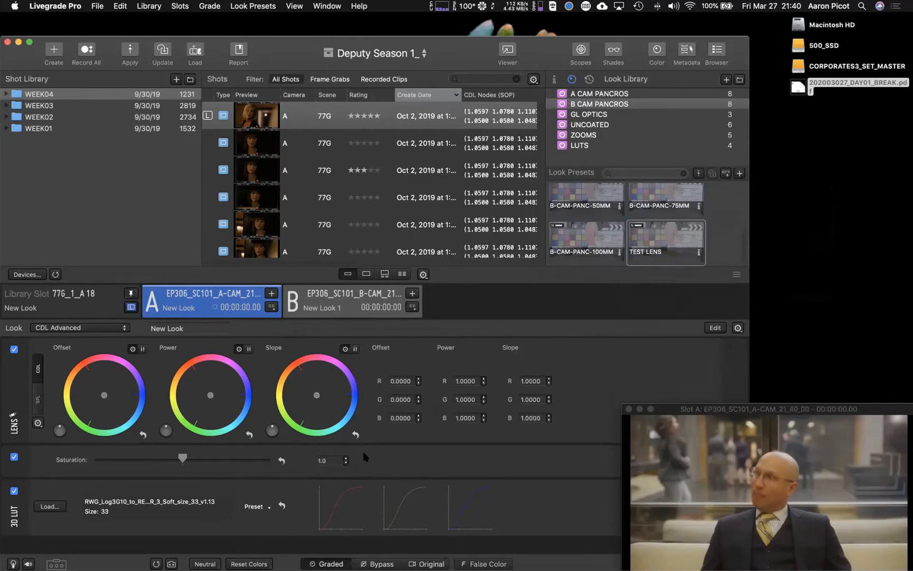
- Add a new CDL node to slot A's look and leave node editing
left_click(714, 327)
left_click(735, 347)
left_click(714, 328)
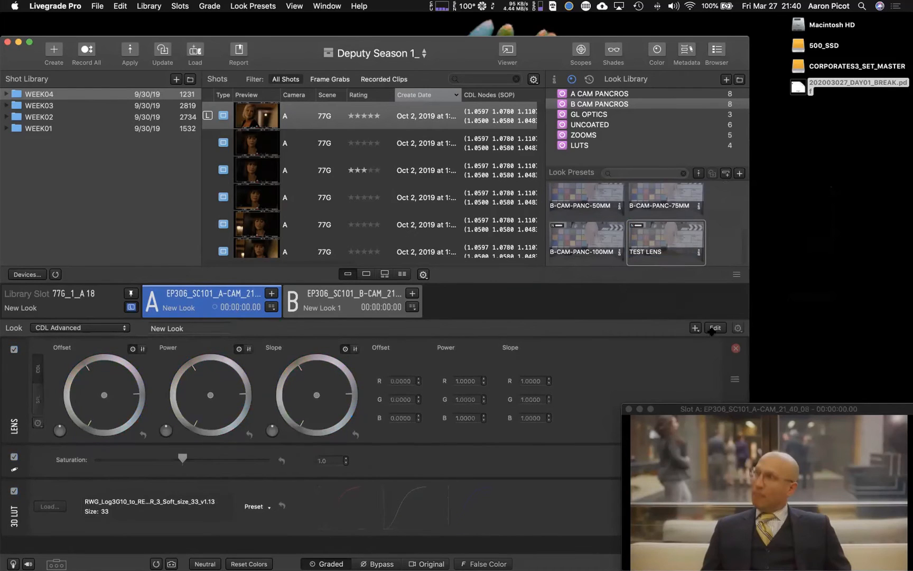
left_click(695, 328)
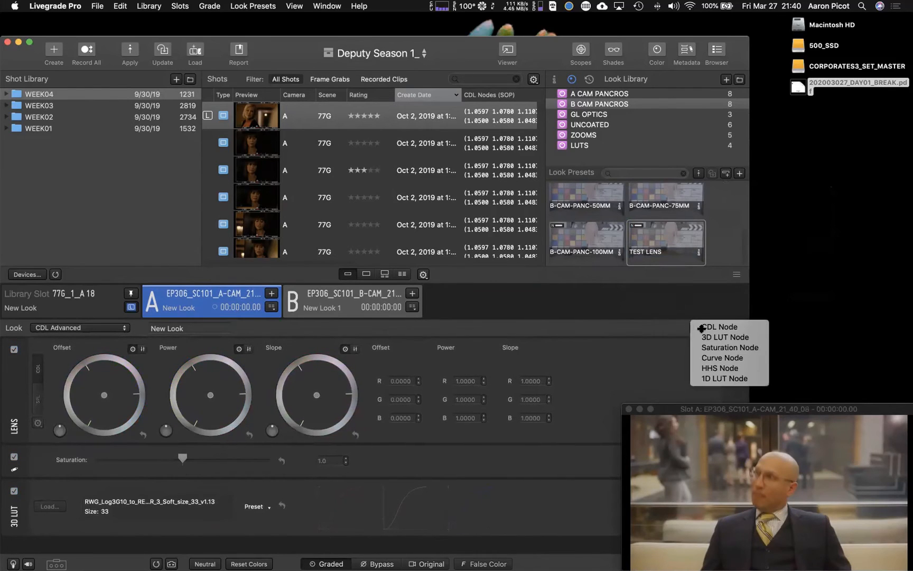
left_click(702, 327)
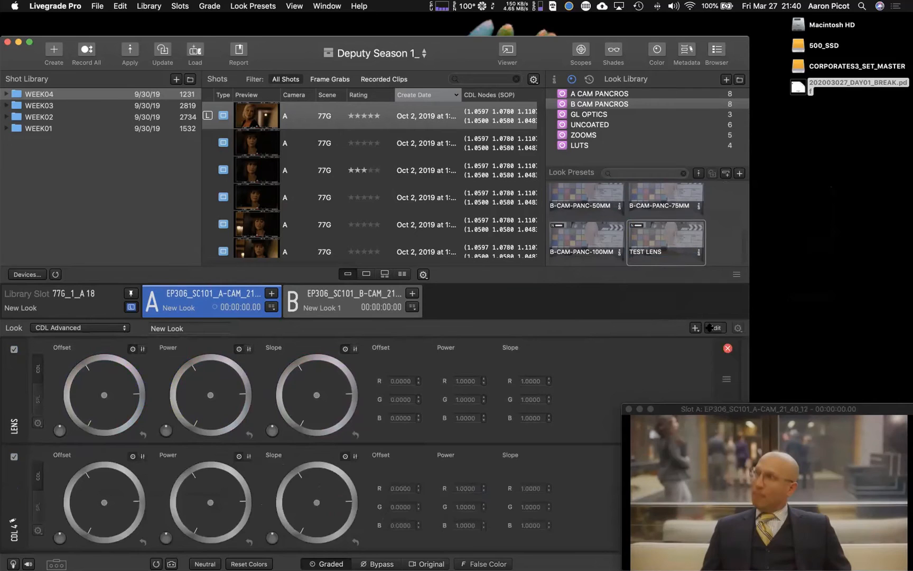
left_click(711, 328)
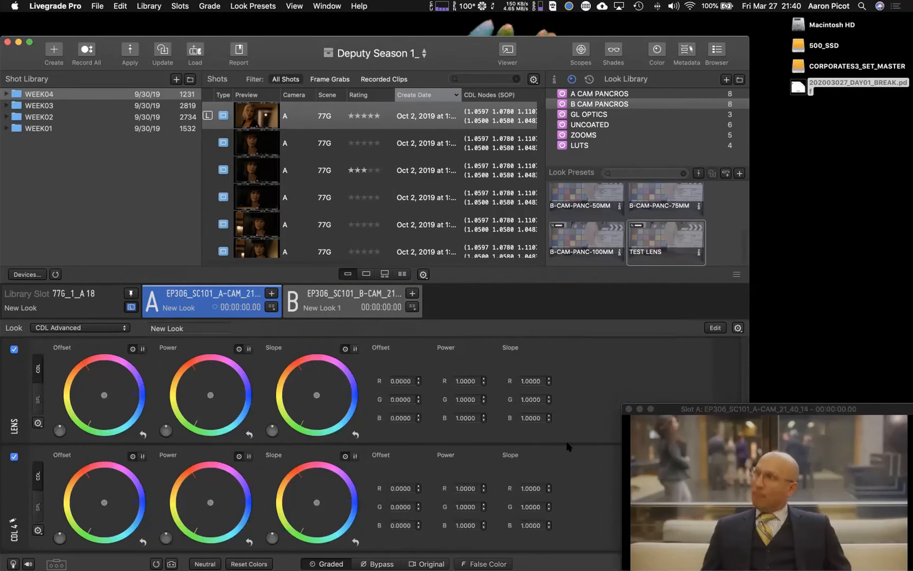
- Move the slot A viewer out of the way and reorder the nodes so the new CDL node sits above LENS
left_click(715, 327)
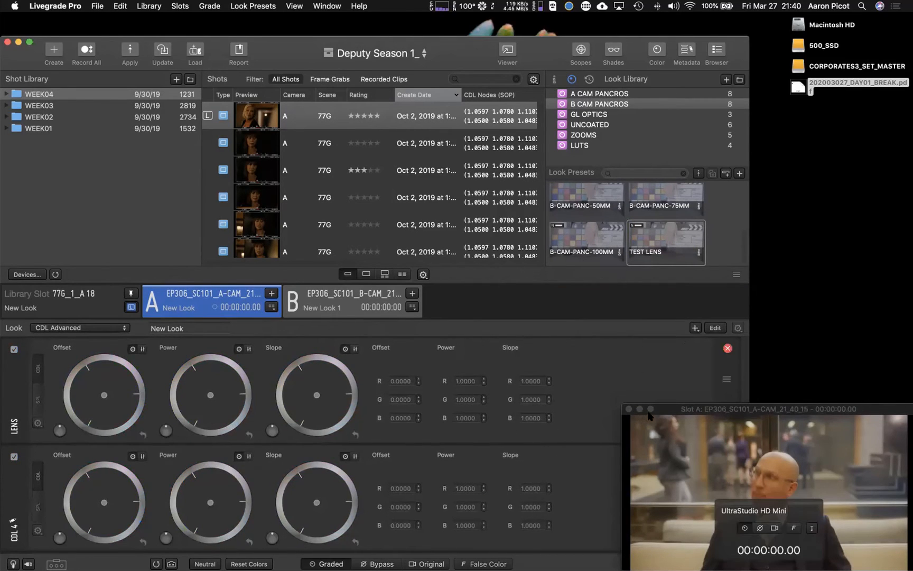
left_click_drag(649, 414, 787, 469)
mouse_move(726, 486)
left_mouse_down()
mouse_move(723, 370)
mouse_move(730, 484)
mouse_move(720, 505)
left_mouse_up()
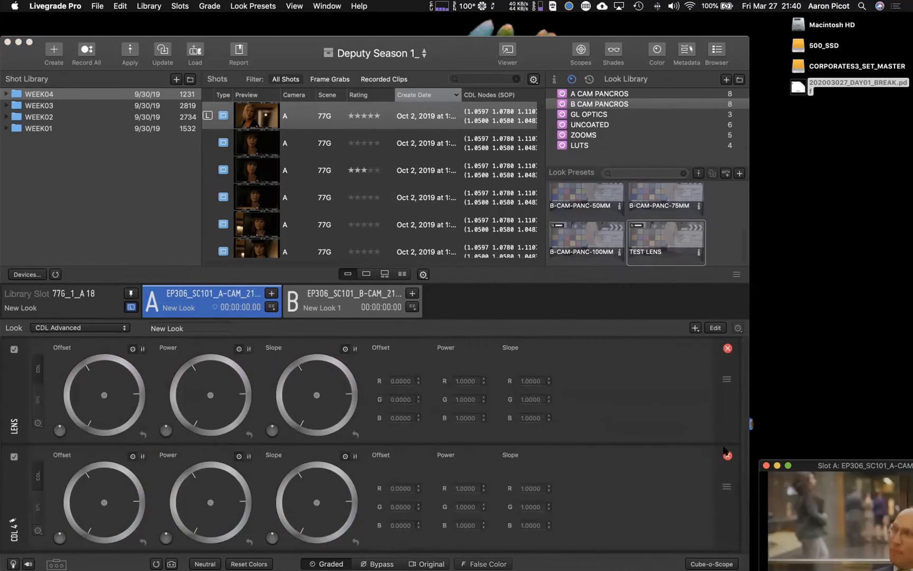
left_click_drag(727, 486, 724, 378)
left_click(717, 326)
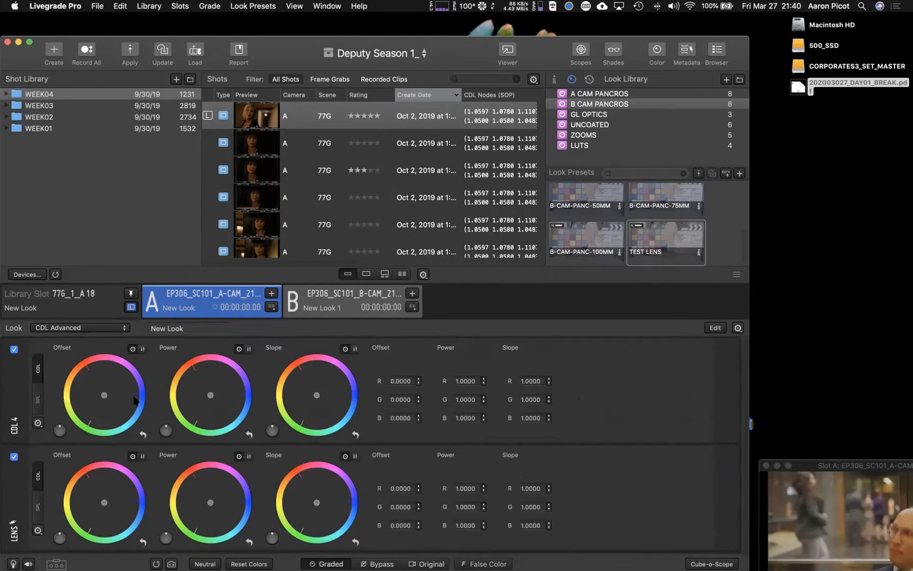
- Rename the new CDL node above LENS as CDL
scroll(476, 420, "down", 1)
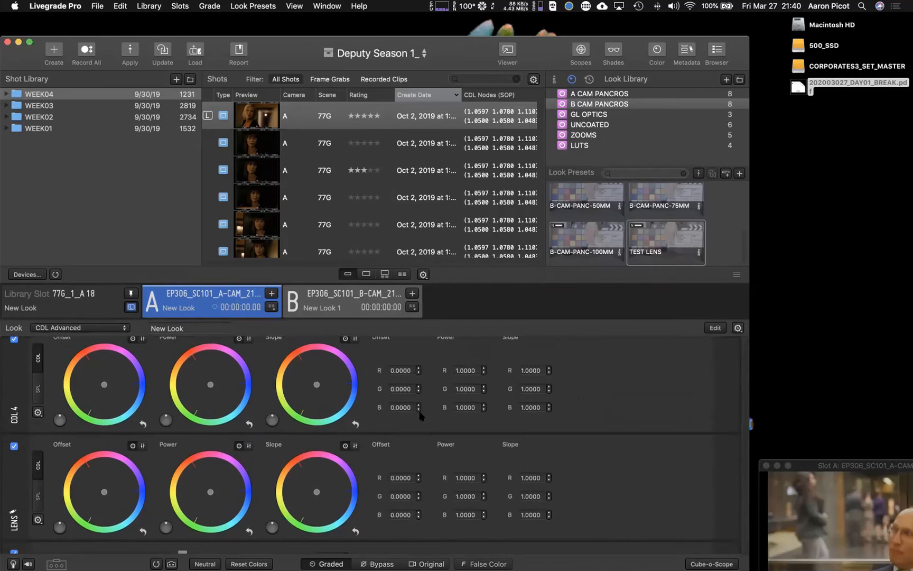
double_click(14, 410)
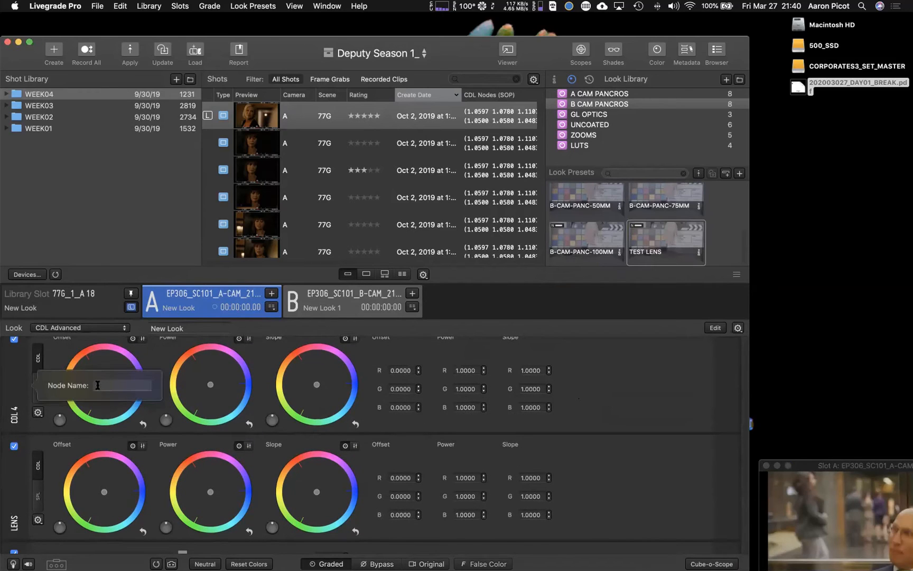
type("CDL")
key("Return")
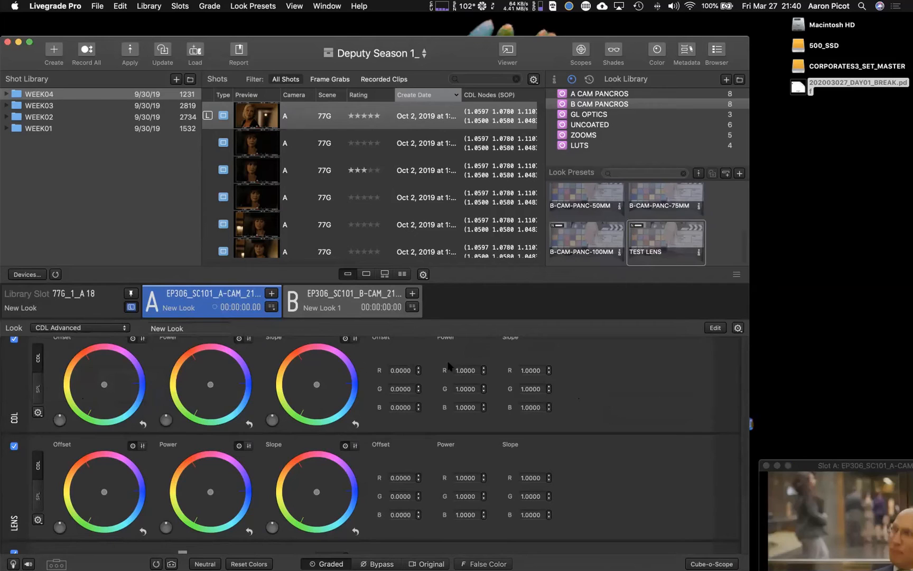
scroll(554, 392, "up", 2)
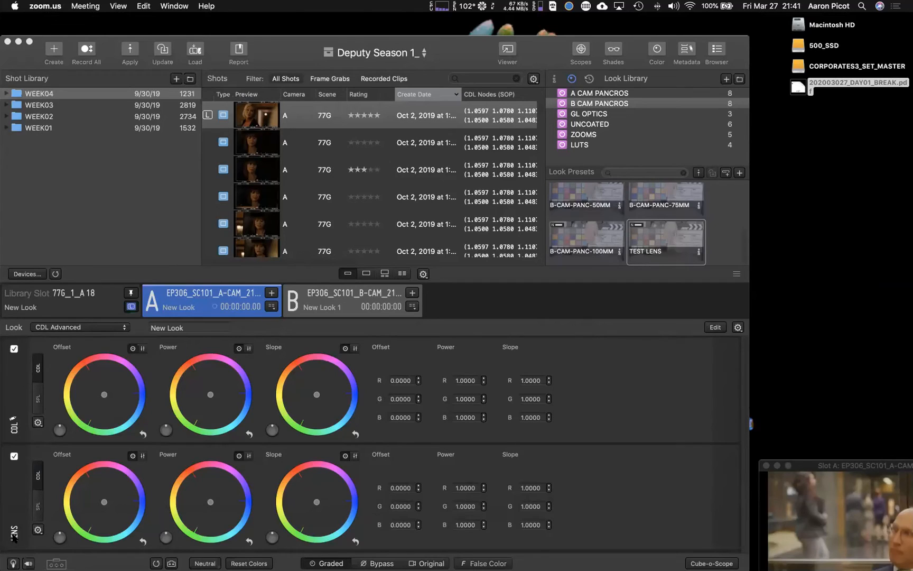
- Apply the TEST LENS preset to slot A's look and check which nodes it updates
left_click(14, 537)
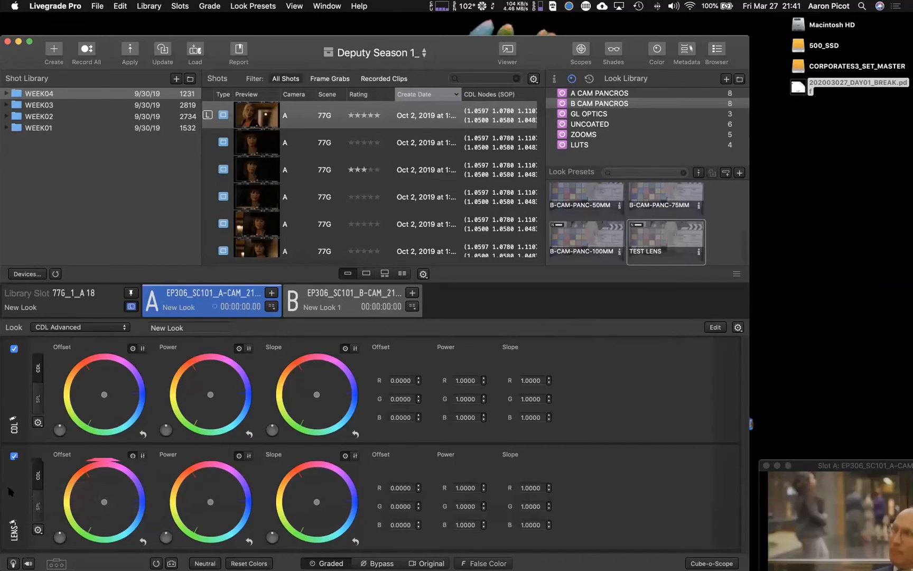
scroll(443, 496, "down", 1)
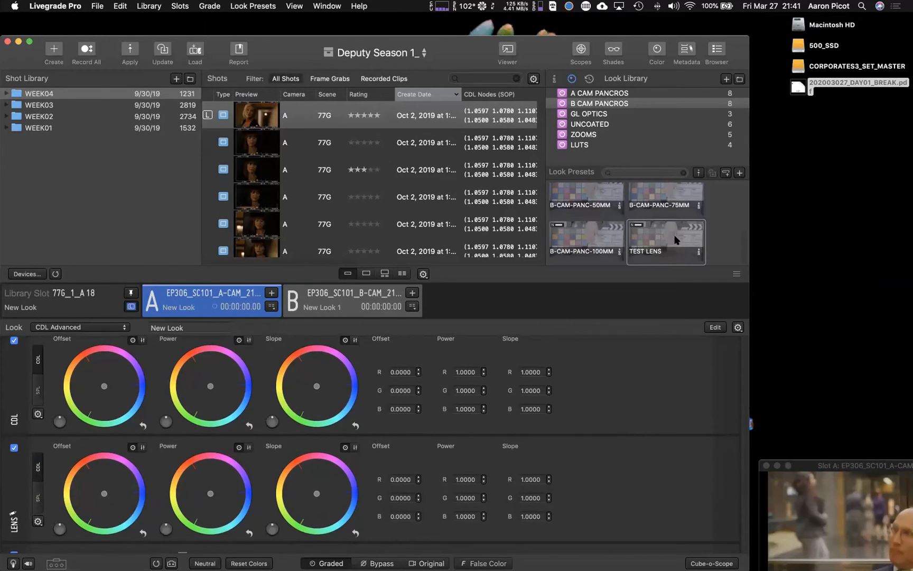
double_click(674, 239)
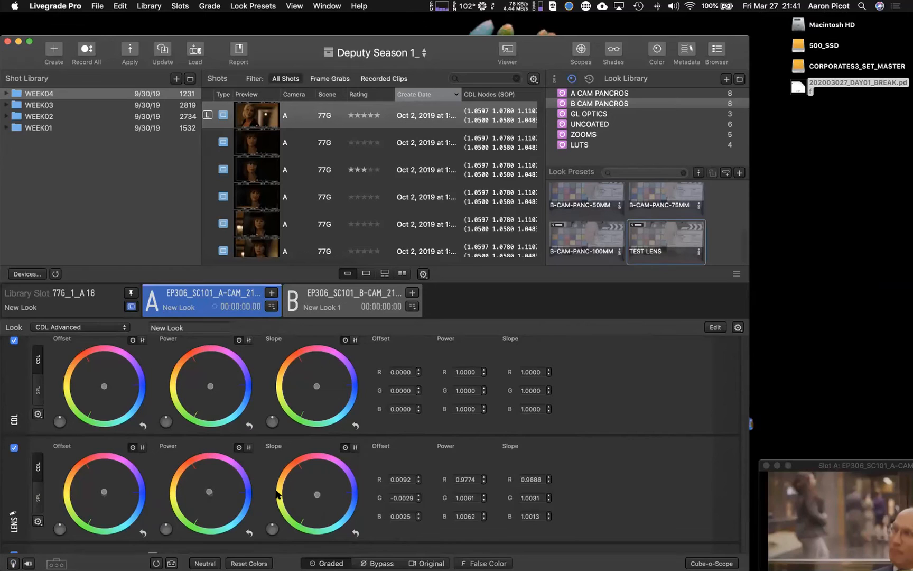
scroll(277, 494, "down", 3)
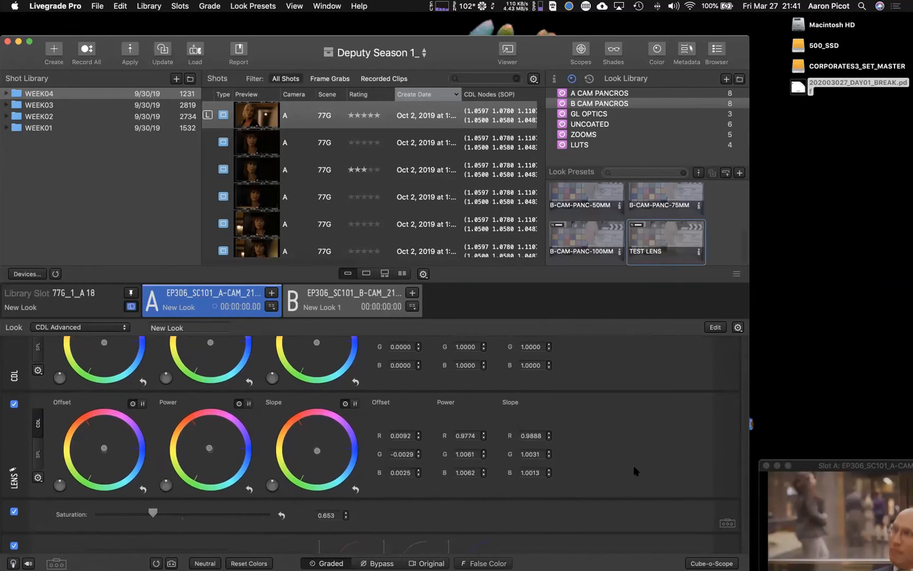
scroll(634, 471, "up", 1)
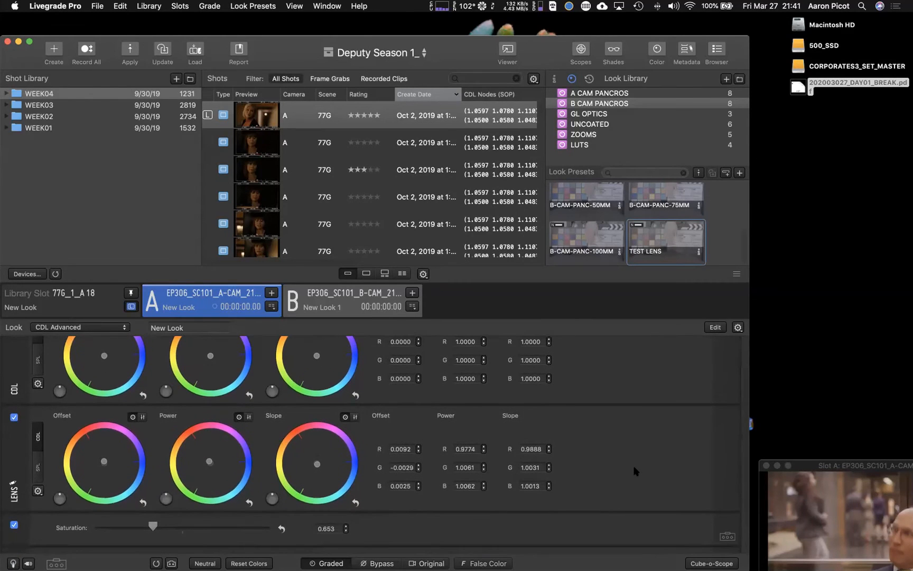
scroll(634, 470, "up", 1)
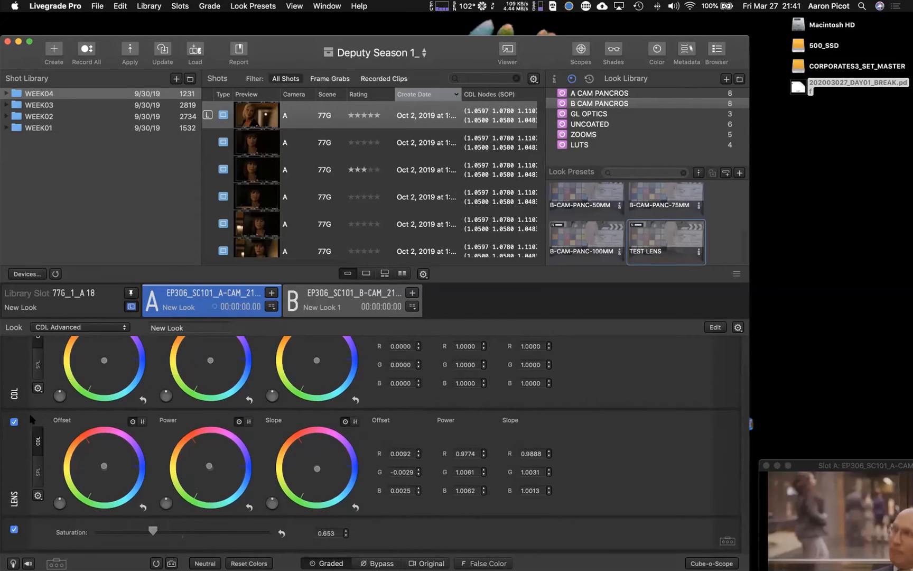
scroll(629, 464, "up", 3)
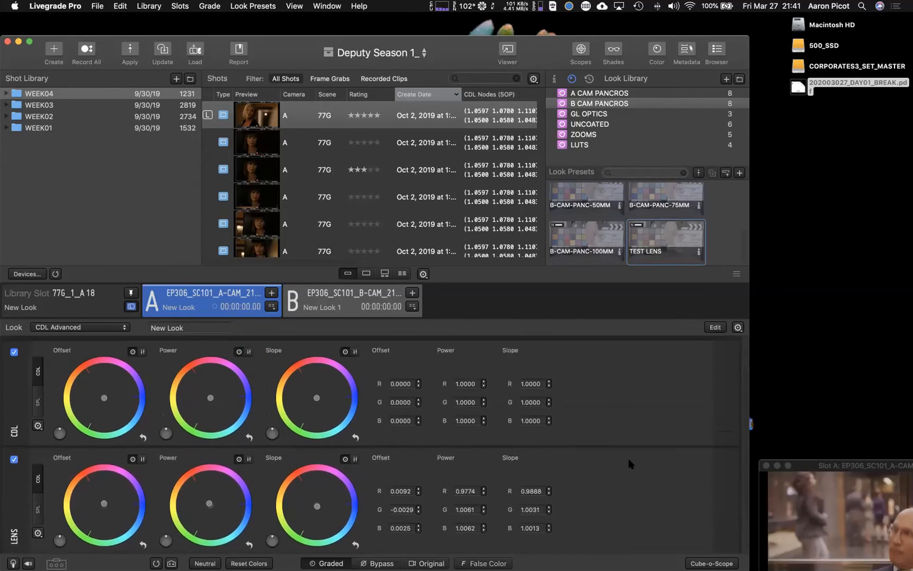
- Adjust the CDL node to power about 0.989, 1.004, 0.991 and slope about 0.961, and compare it with the LENS node
left_click_drag(211, 394, 214, 396)
left_click_drag(272, 430, 265, 434)
scroll(5, 510, "down", 1)
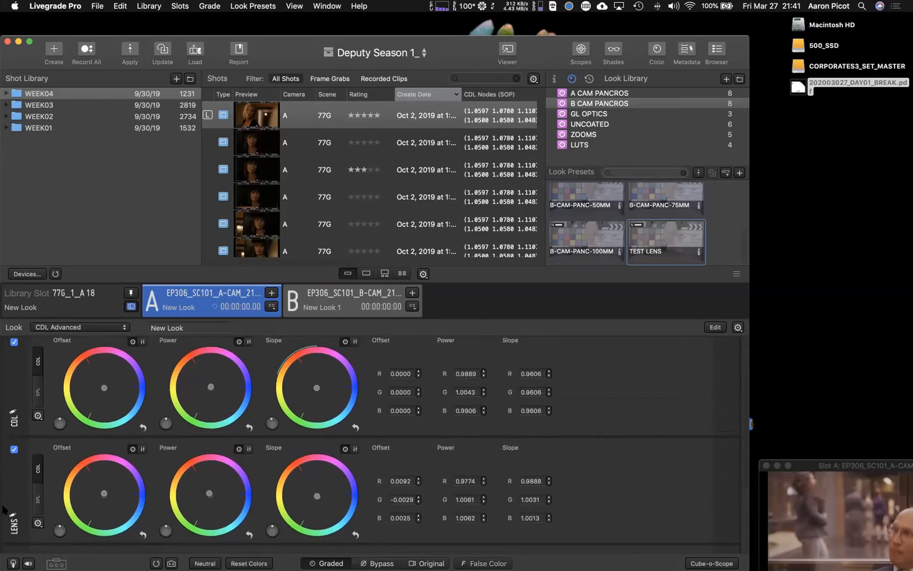
scroll(3, 508, "down", 3)
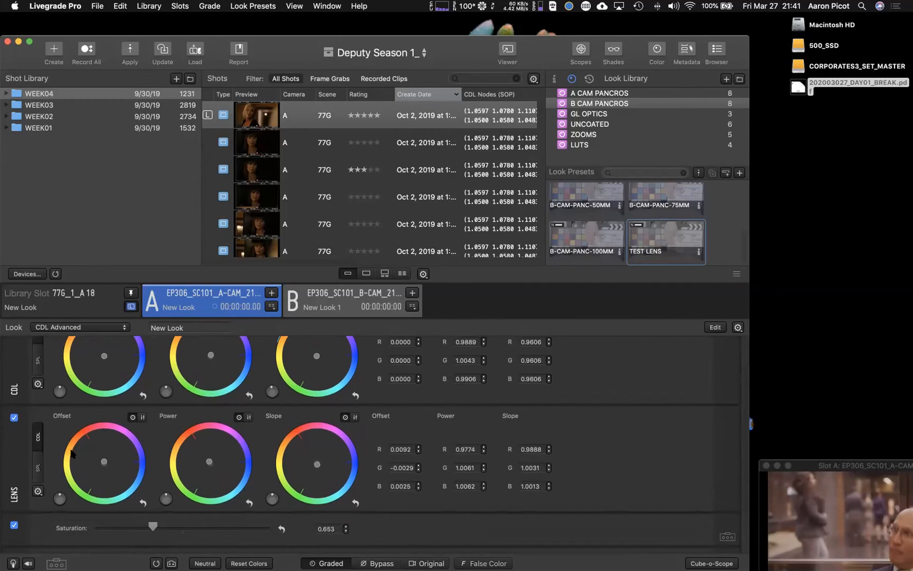
scroll(194, 474, "up", 2)
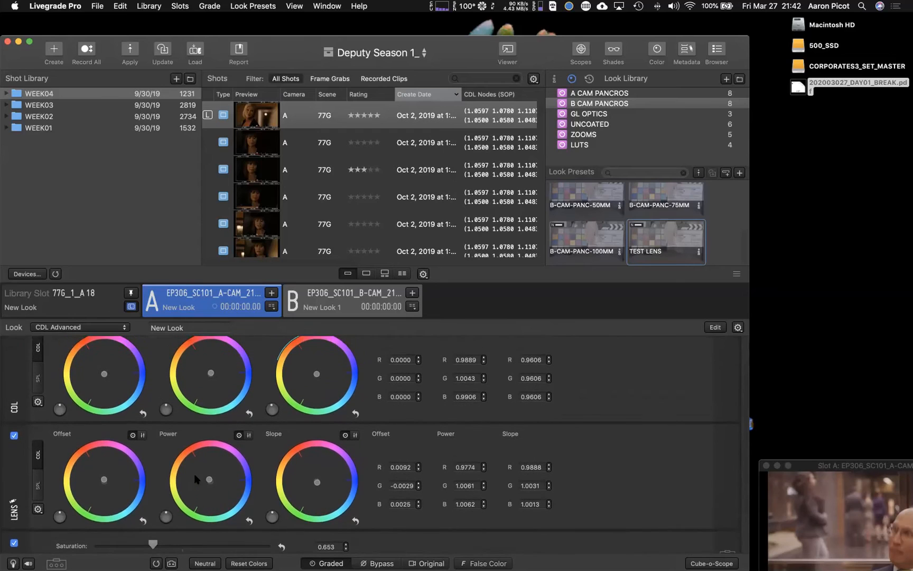
scroll(594, 469, "up", 2)
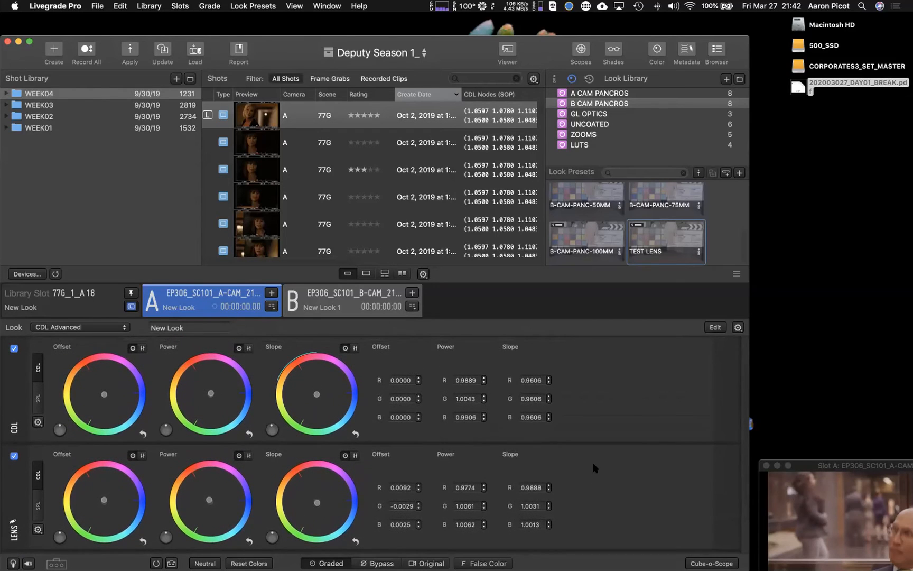
scroll(619, 406, "down", 1)
left_click(619, 406)
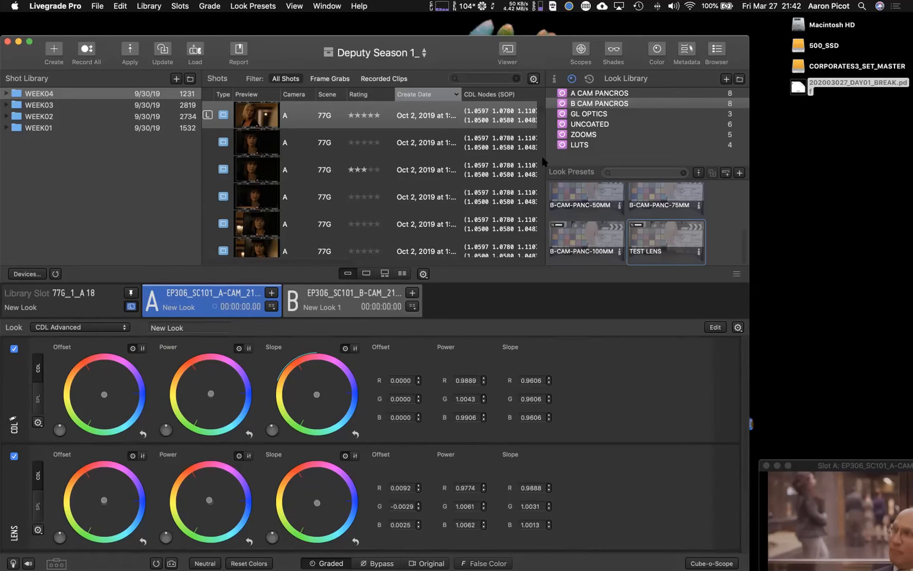
- Try reordering the LENS and CDL nodes, then restore the order with CDL above LENS and leave node editing
left_click(715, 327)
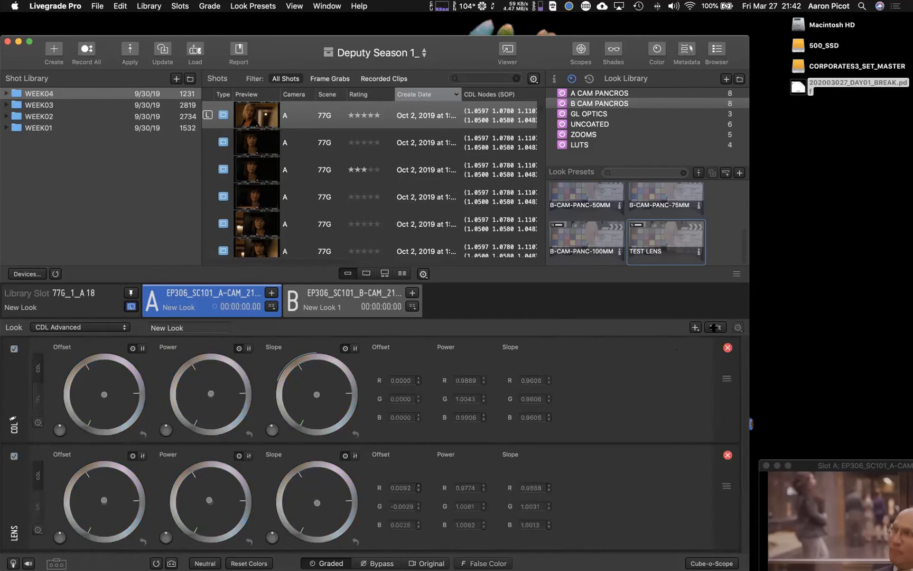
left_click_drag(726, 486, 721, 320)
left_click_drag(726, 380, 730, 444)
scroll(722, 430, "up", 3)
scroll(719, 431, "up", 3)
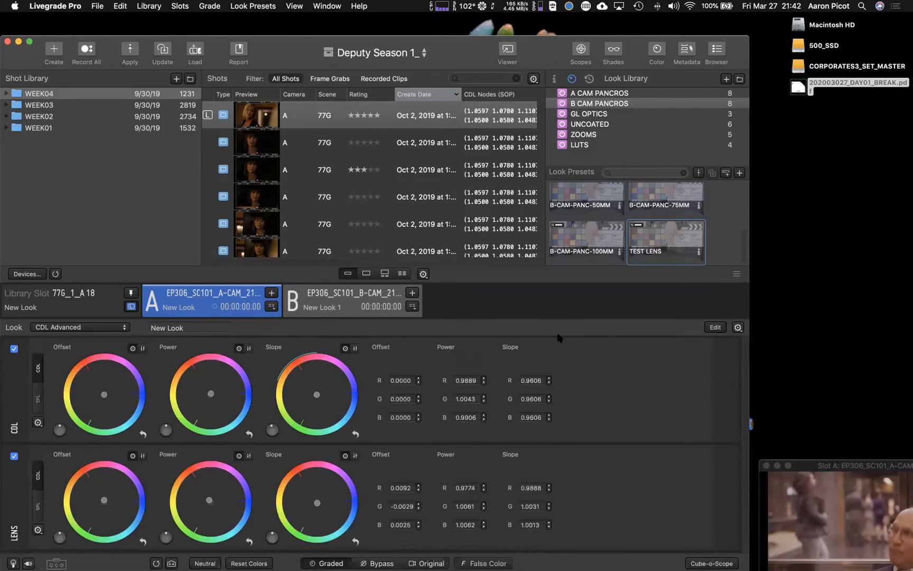
- Review slot A's node stack, from the CDL and LENS nodes through saturation to the 3D LUT
scroll(555, 394, "down", 5)
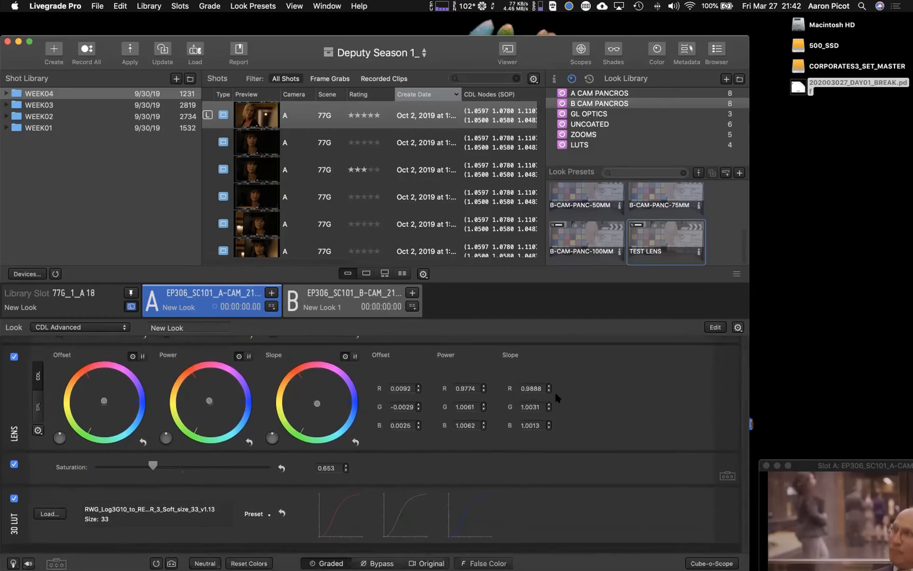
scroll(555, 392, "up", 5)
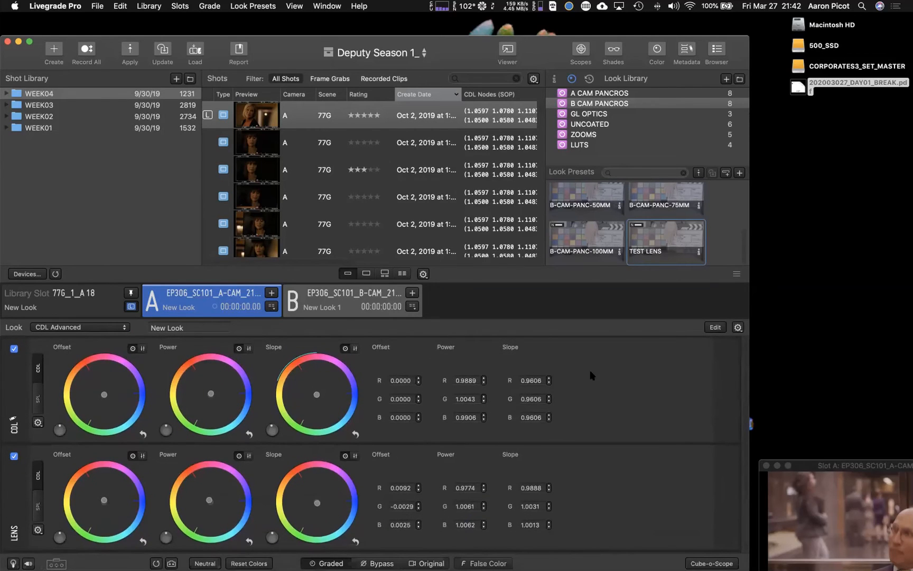
scroll(608, 391, "down", 5)
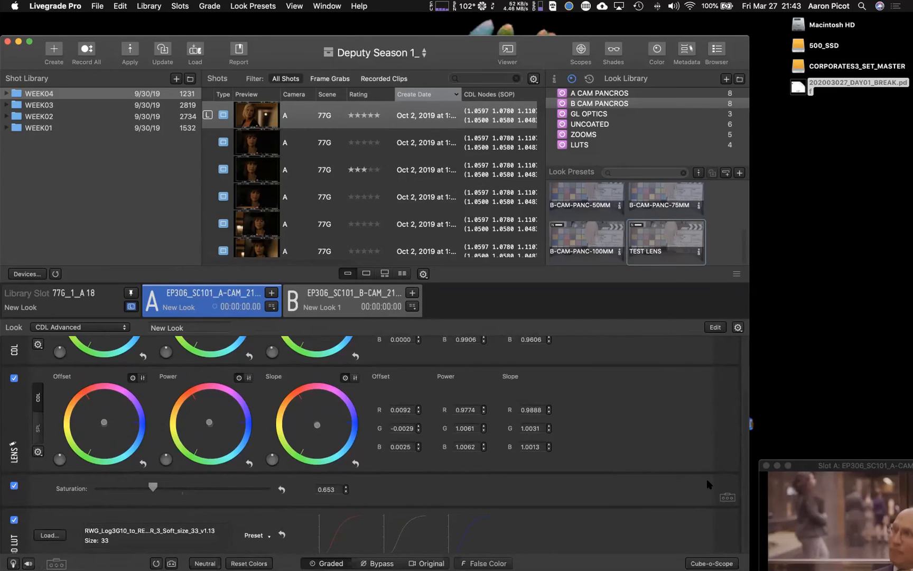
scroll(706, 479, "up", 2)
scroll(706, 479, "up", 1)
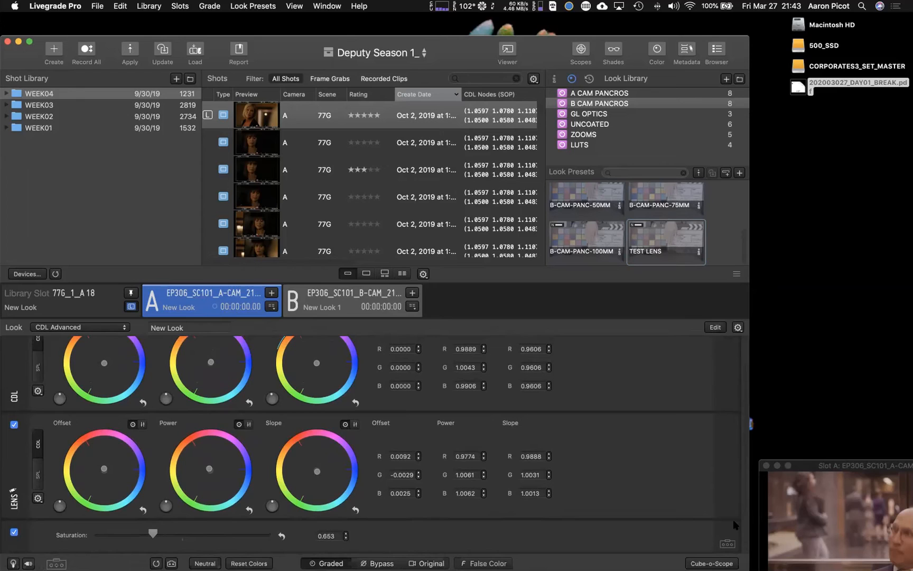
scroll(732, 535, "down", 1)
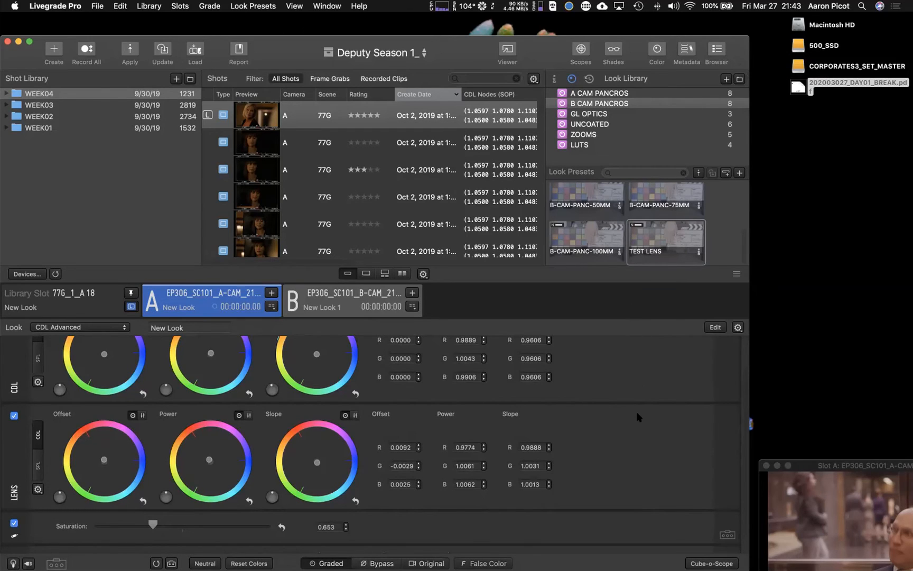
scroll(638, 416, "up", 2)
scroll(638, 416, "up", 1)
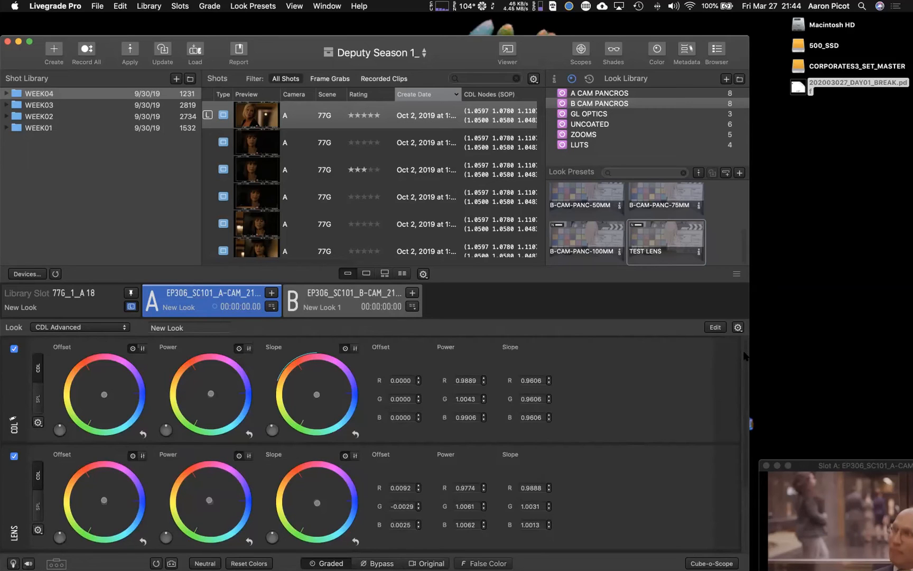
- Enlarge the library area, browse the UNCOATED and LUTS look presets, and select the DT_01 preset
scroll(701, 257, "up", 5)
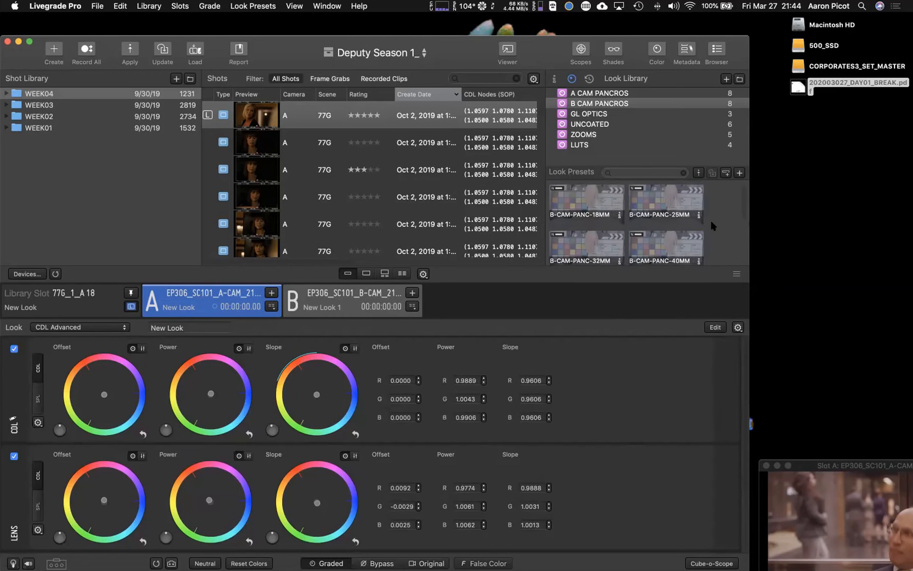
left_click_drag(645, 264, 651, 319)
left_click(596, 125)
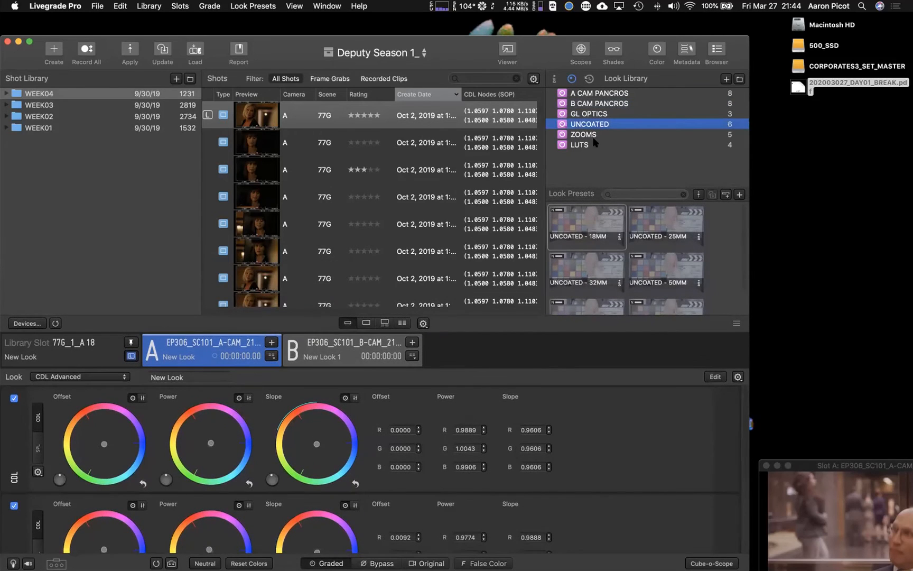
left_click(595, 143)
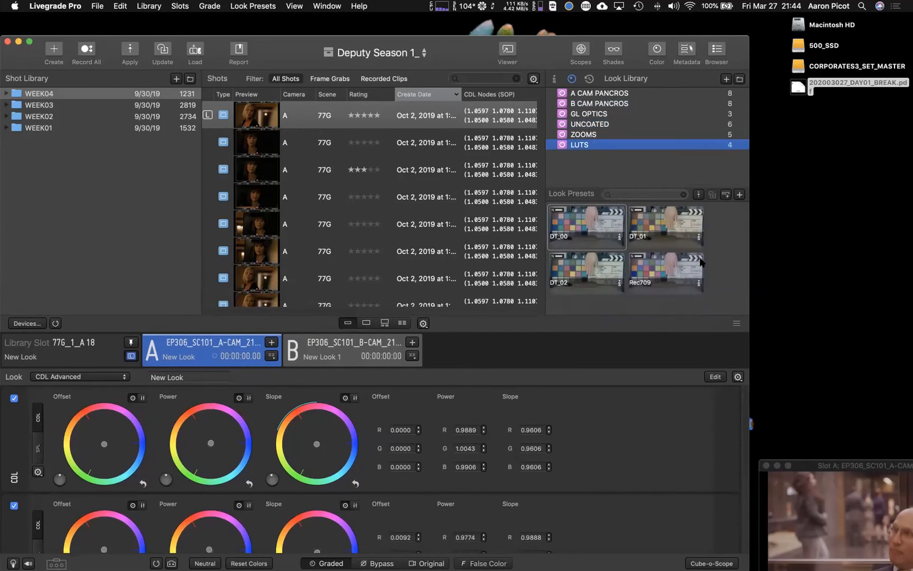
left_click(655, 217)
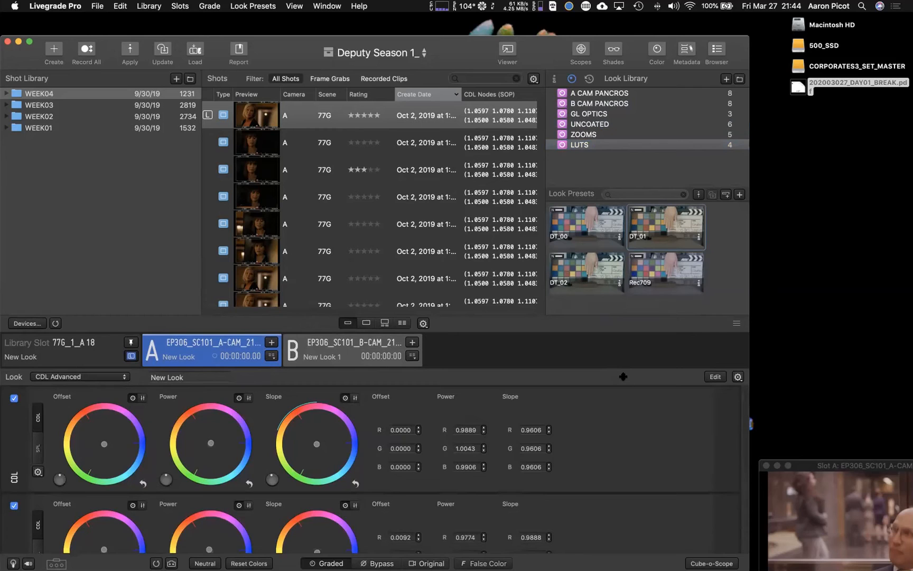
- Open the file browser for loading a LUT into slot A's 3D LUT node, then cancel it
scroll(624, 419, "down", 5)
left_click(62, 522)
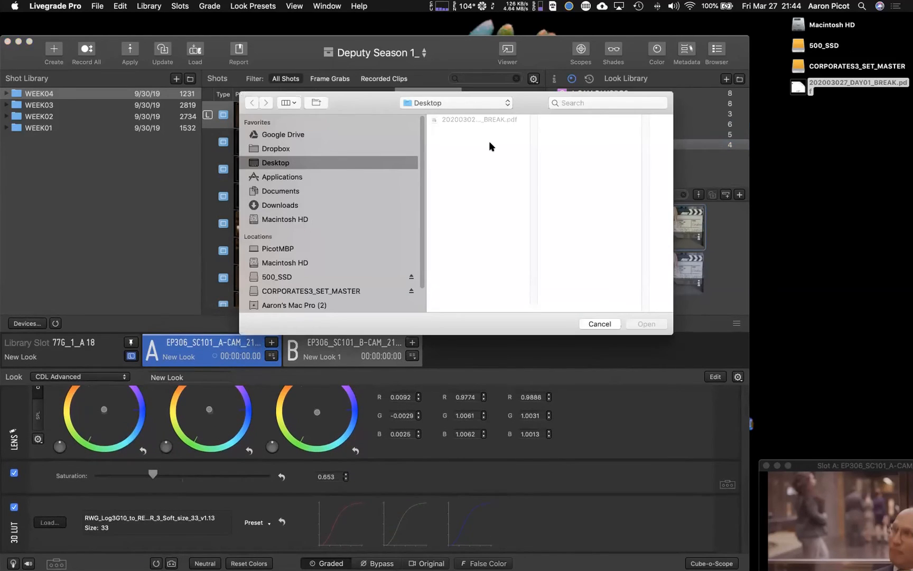
left_click(607, 322)
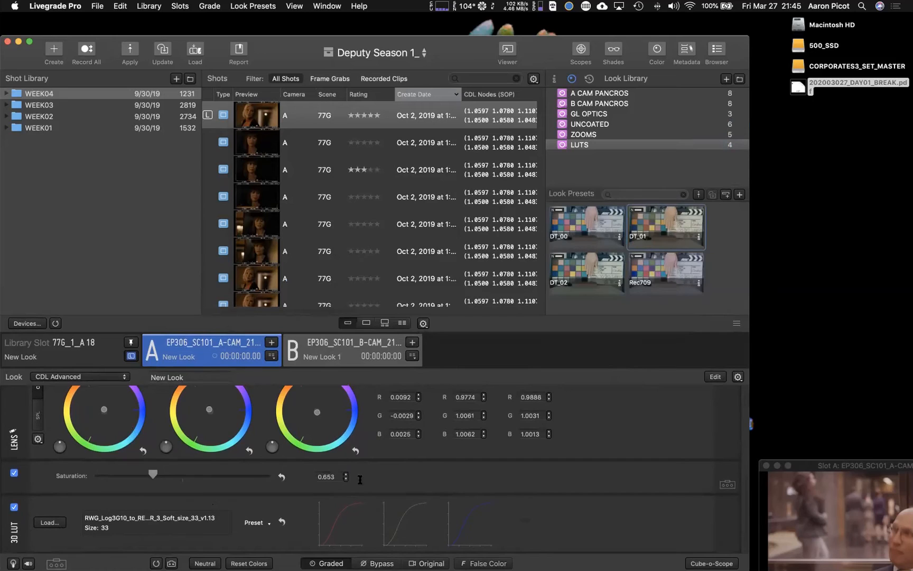
- Set up a nodes preset containing only the 3D LUT node, then cancel without saving it
left_click(724, 196)
left_click(628, 250)
left_click(629, 237)
left_click(629, 263)
left_click(761, 333)
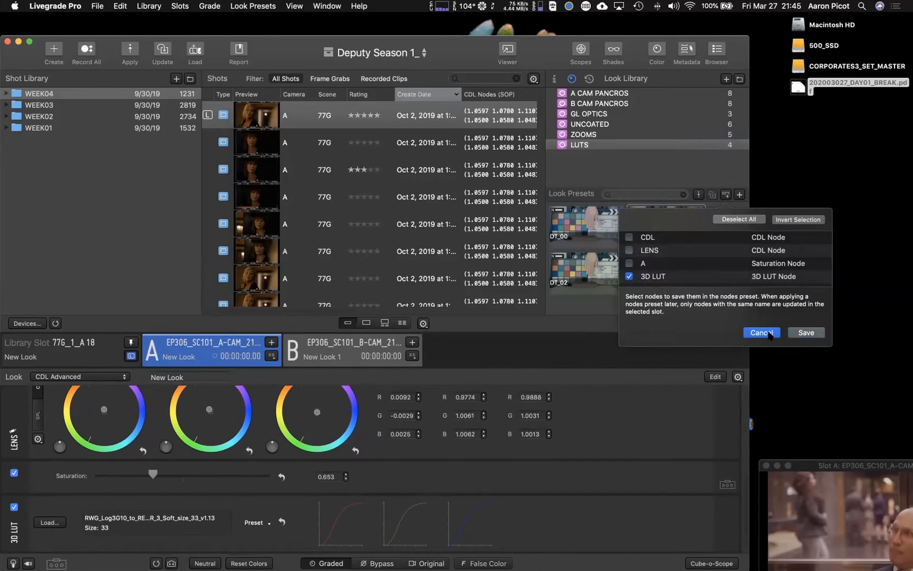
- Alternate slot A's 3D LUT between the DT_02 and DT_01 presets, finishing with DT_01 applied
left_click(587, 261)
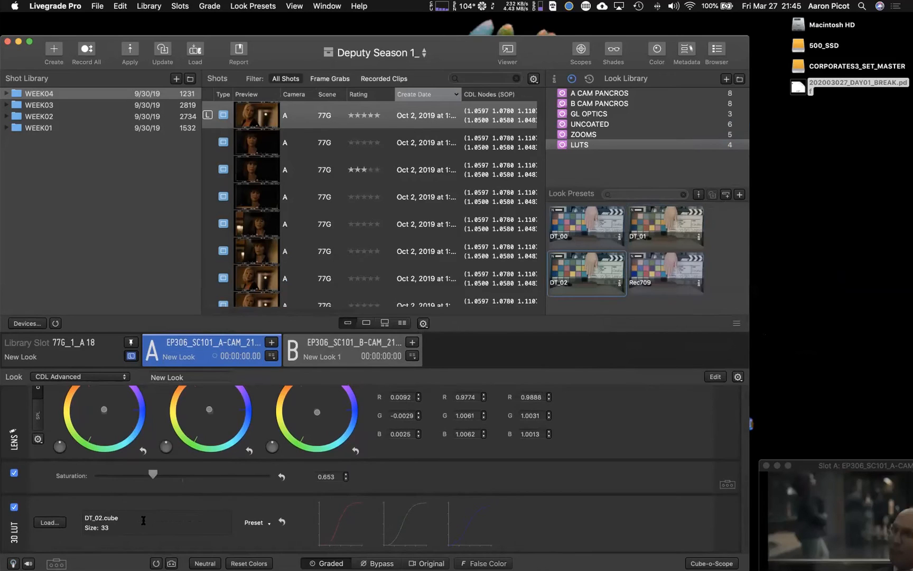
left_click(658, 233)
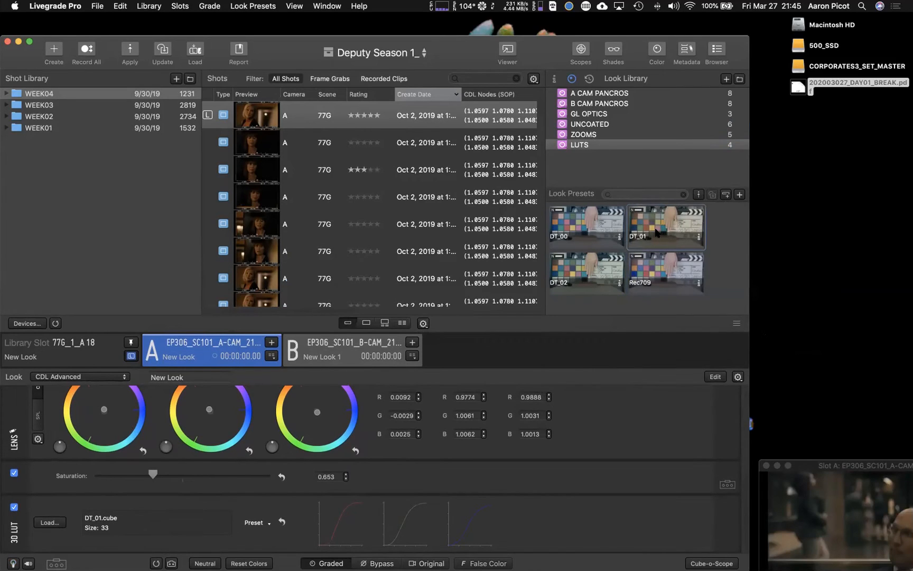
left_click(48, 522)
left_click(591, 322)
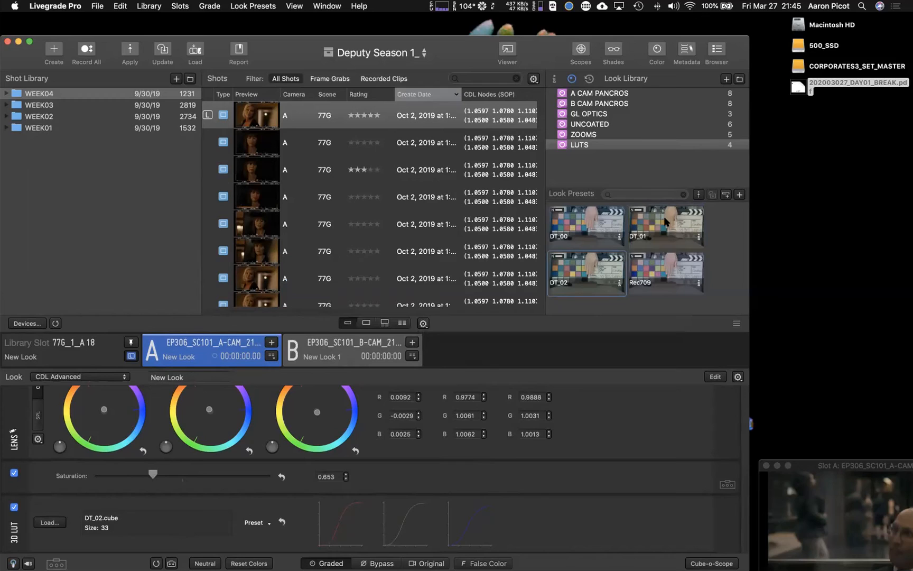
left_click(552, 285)
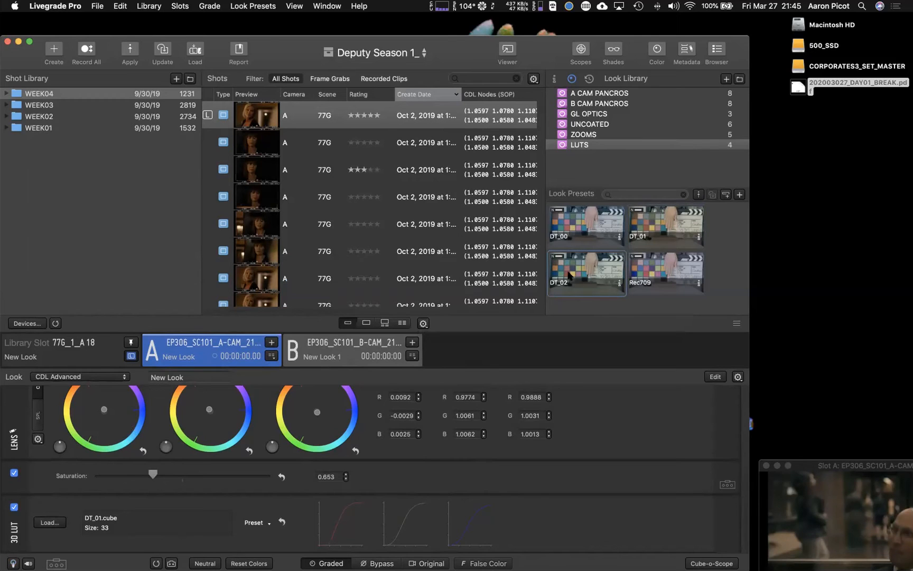
left_click(645, 233)
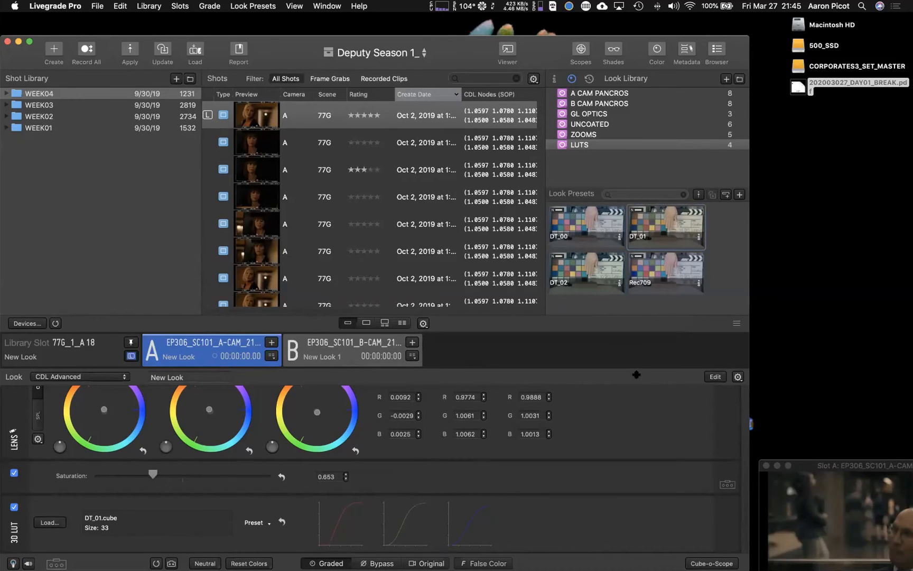
- Browse the ZOOMS and A CAM PANCROS presets, and review slot A's CDL, LENS, saturation and 3D LUT nodes
left_click(590, 134)
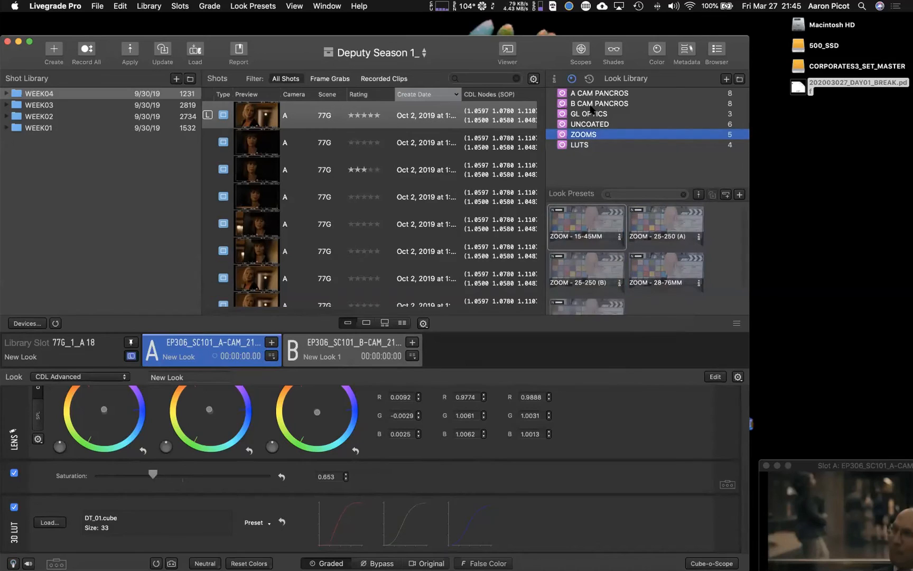
left_click(588, 94)
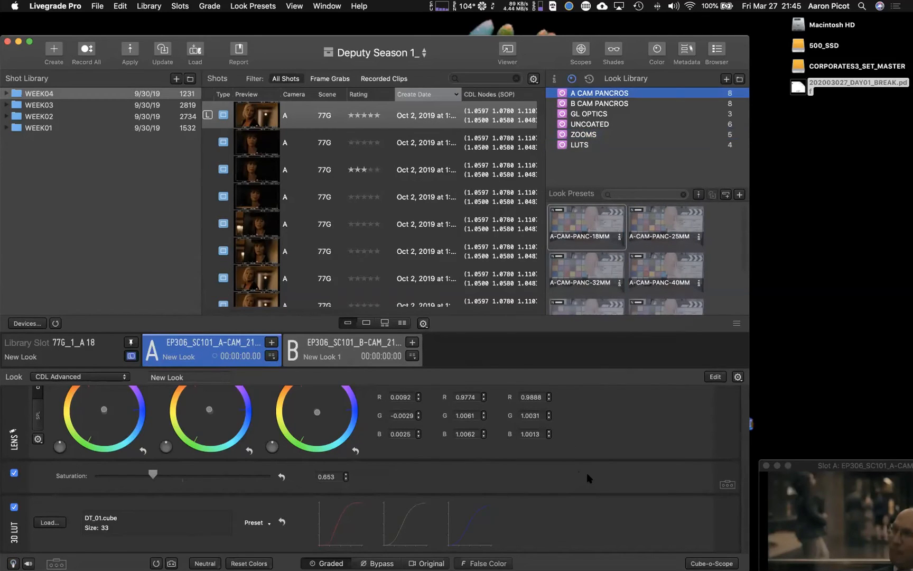
scroll(595, 477, "up", 4)
scroll(596, 477, "up", 2)
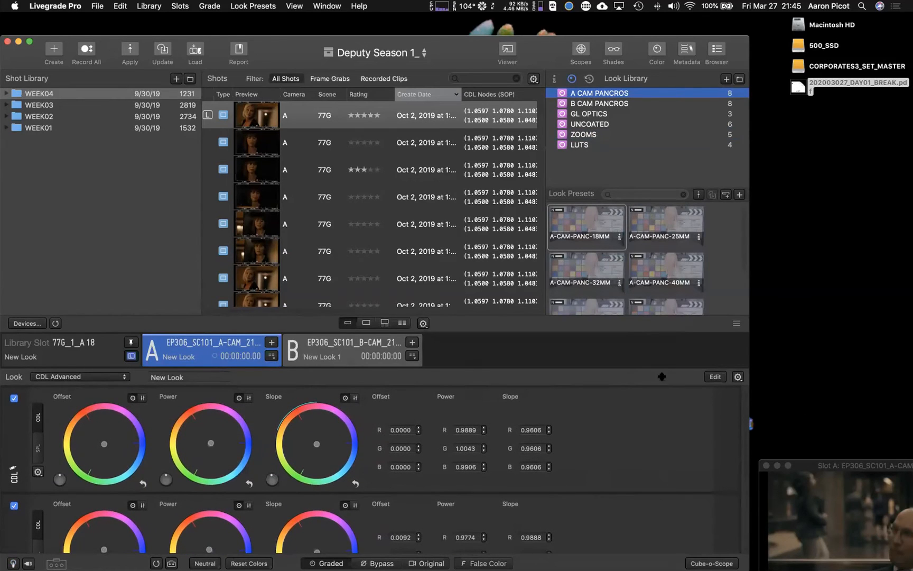
scroll(634, 391, "down", 5)
scroll(634, 391, "down", 2)
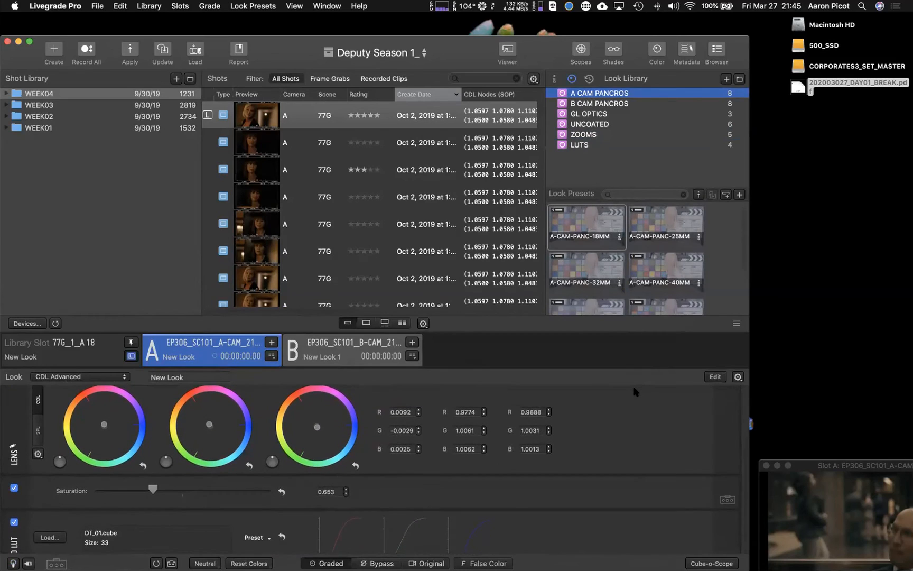
scroll(641, 409, "up", 3)
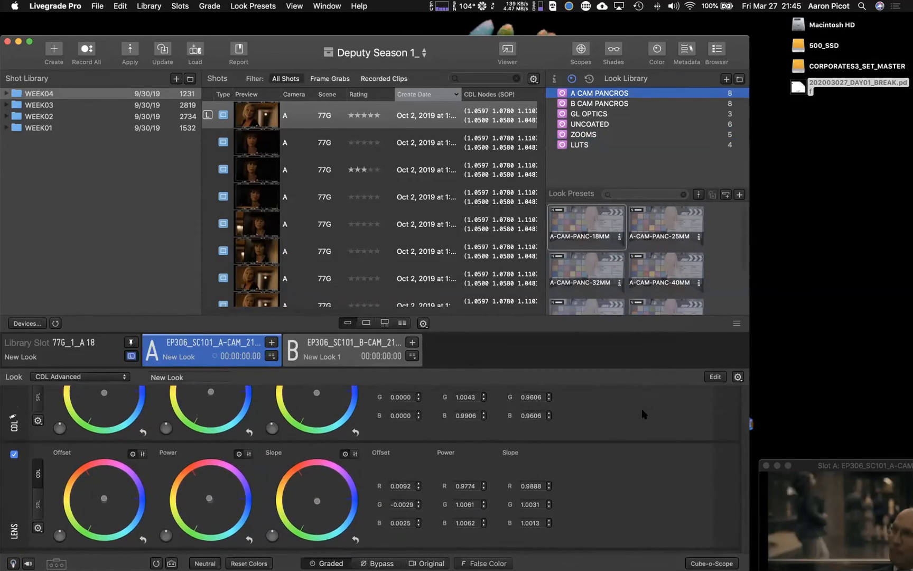
scroll(635, 440, "up", 2)
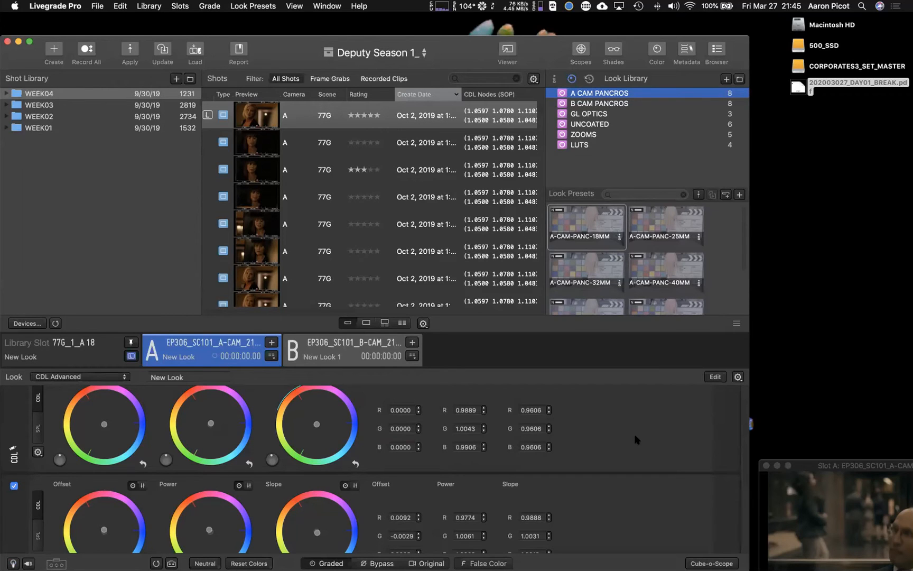
scroll(636, 440, "down", 5)
scroll(635, 440, "up", 3)
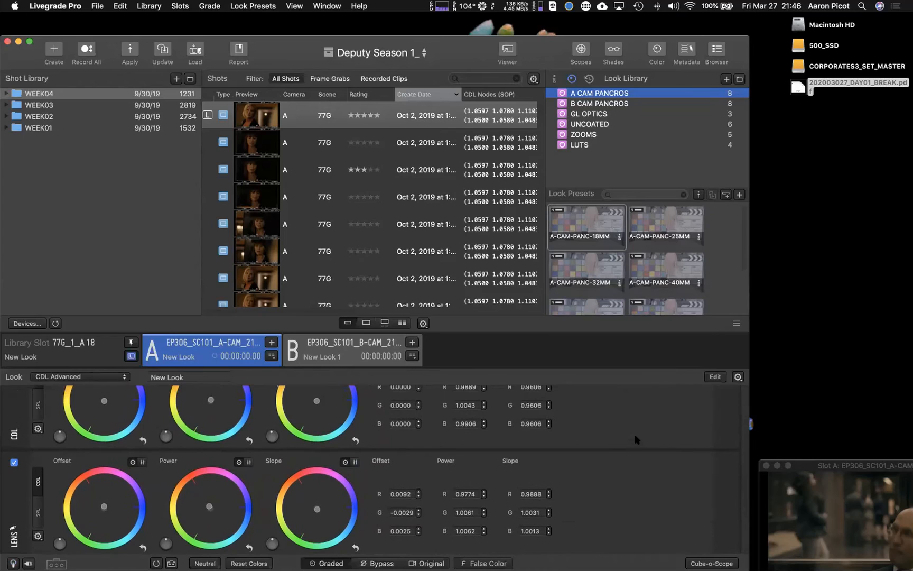
scroll(530, 466, "down", 1)
- Grab a new shot from slot A, open its ASC-CDL look export settings, and cancel the export
key("super+r")
left_click(259, 113)
key("super+e")
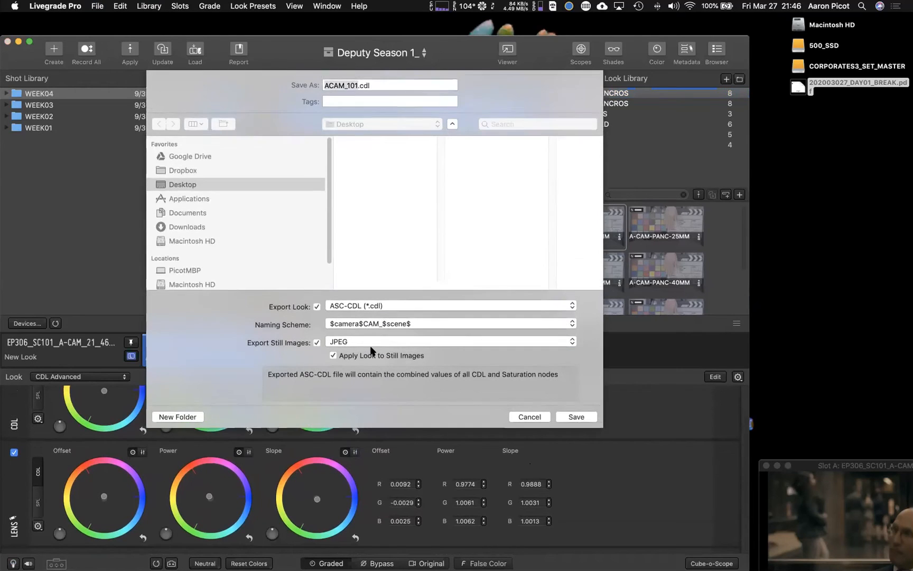
key("Escape")
- Examine the new scene 101 shot's CDL, saturation, LUT and clip identifier metadata against slot A's nodes
scroll(472, 260, "right", 5)
scroll(472, 261, "right", 5)
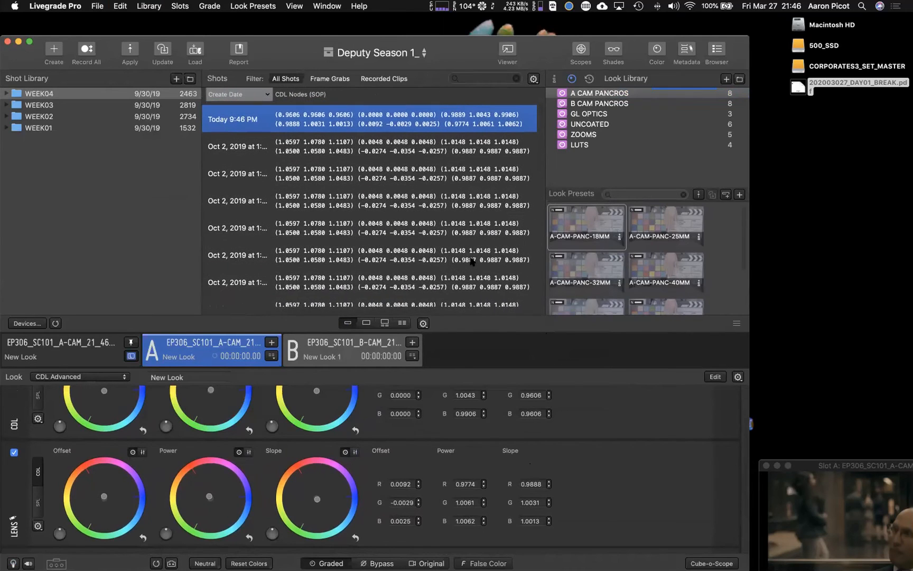
scroll(472, 261, "left", 3)
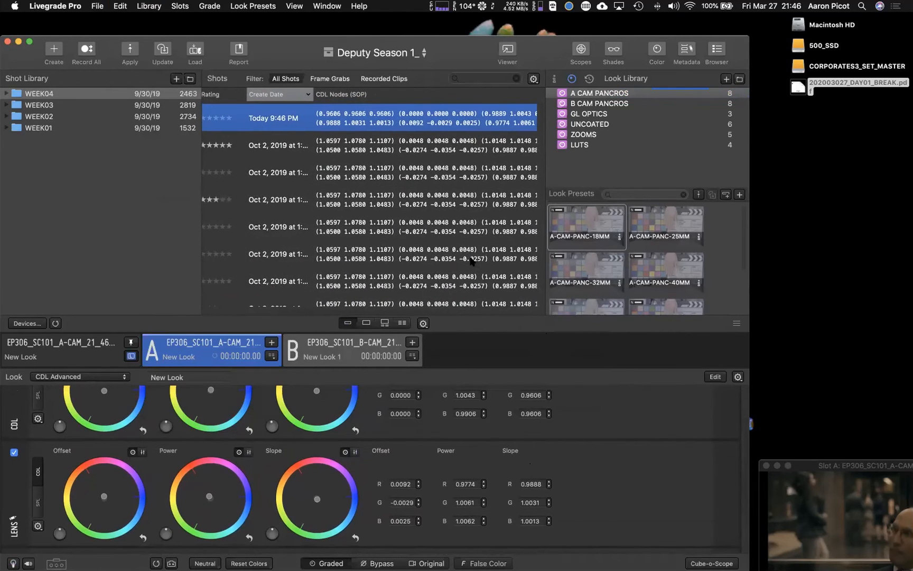
scroll(472, 261, "right", 5)
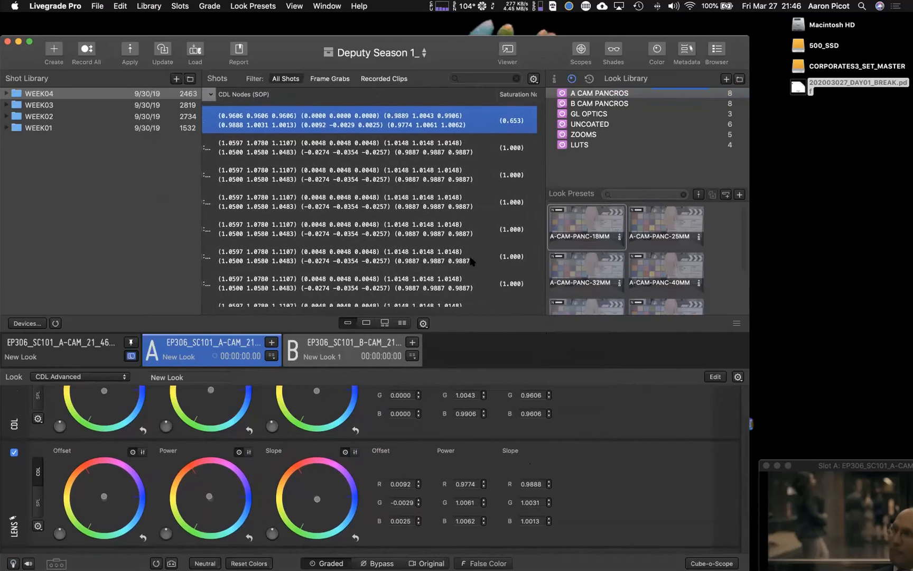
scroll(470, 256, "left", 1)
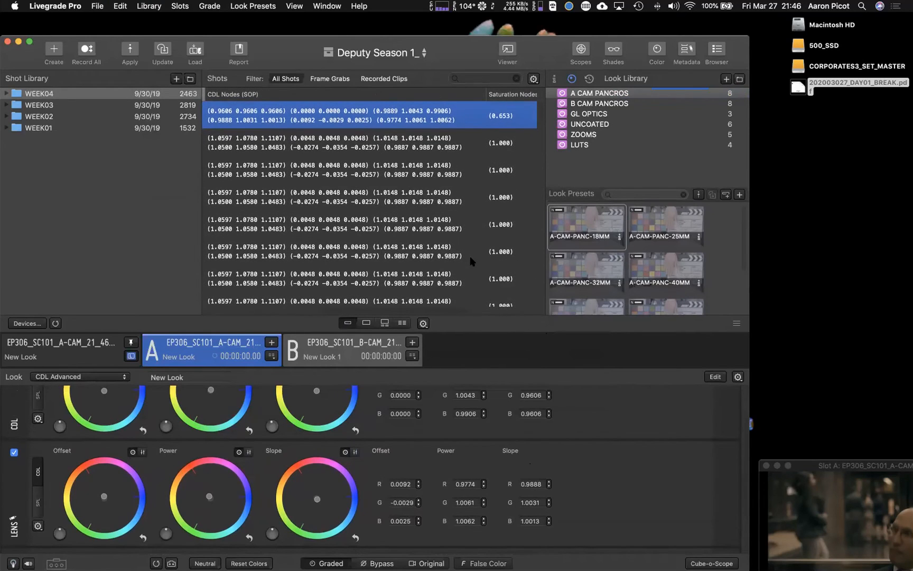
scroll(473, 259, "left", 2)
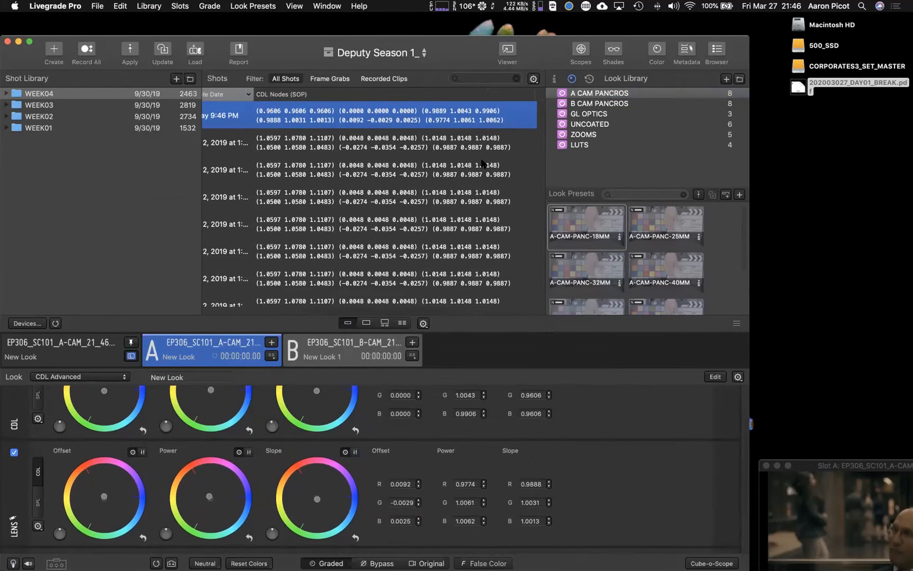
scroll(482, 163, "left", 5)
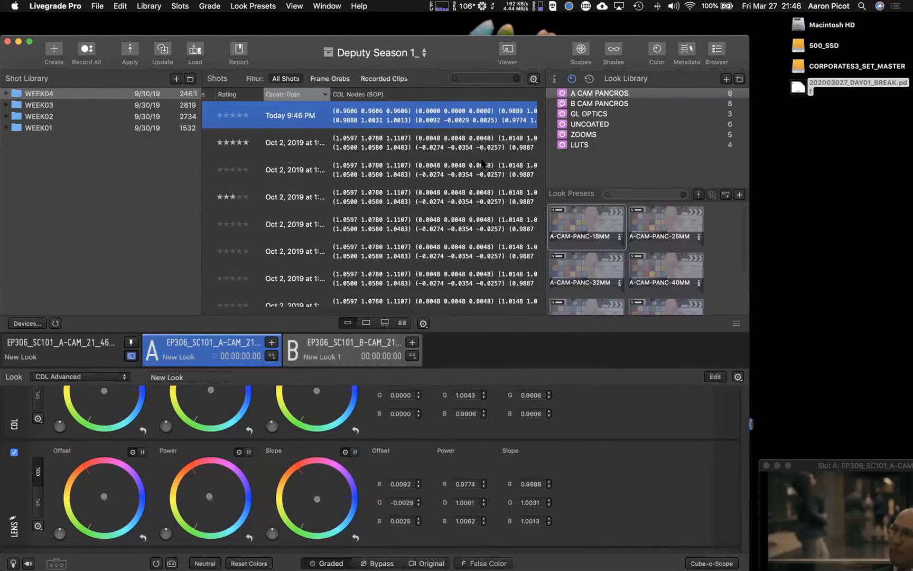
scroll(479, 185, "left", 5)
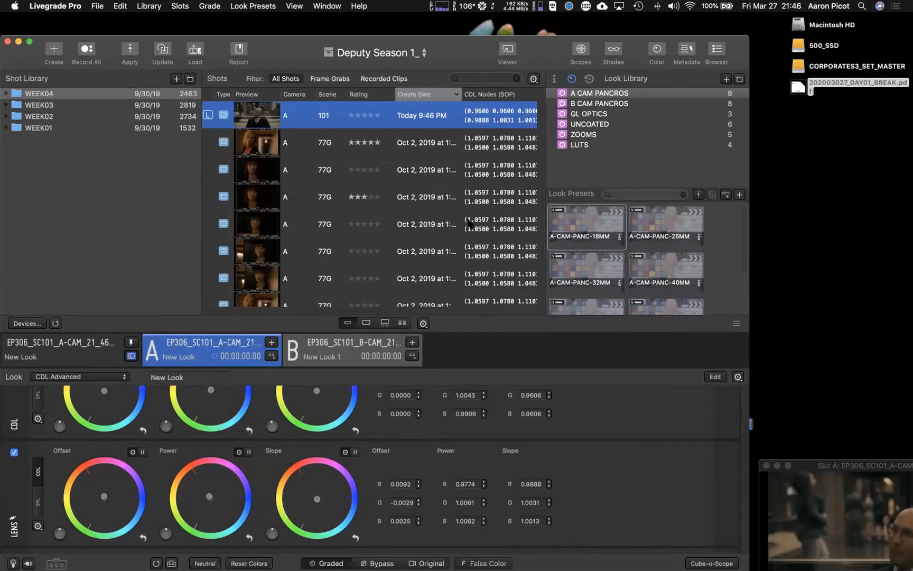
scroll(597, 427, "up", 3)
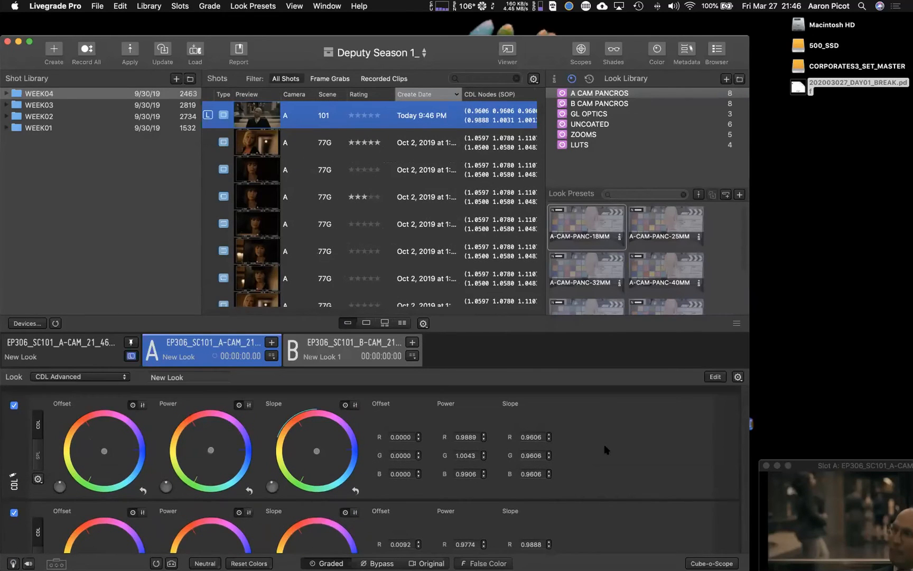
scroll(381, 119, "right", 10)
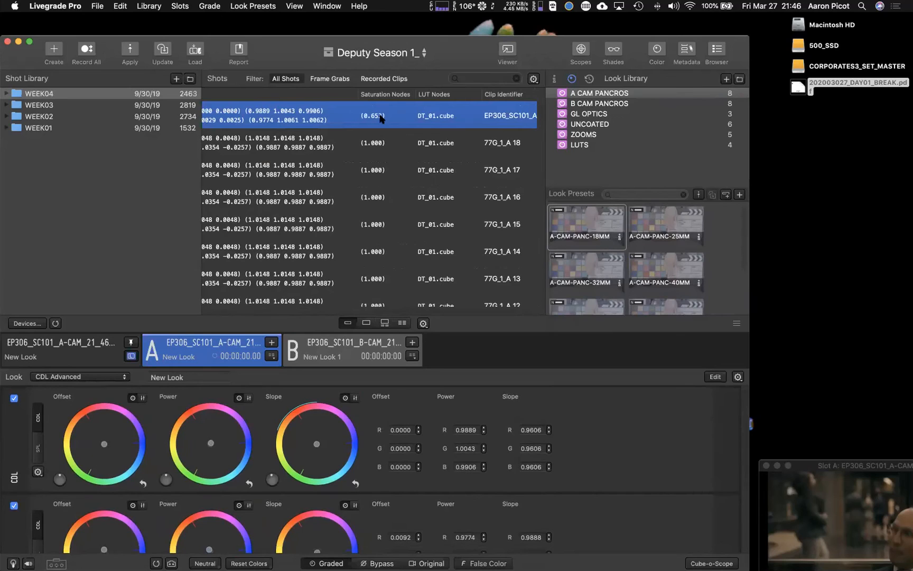
scroll(434, 118, "right", 2)
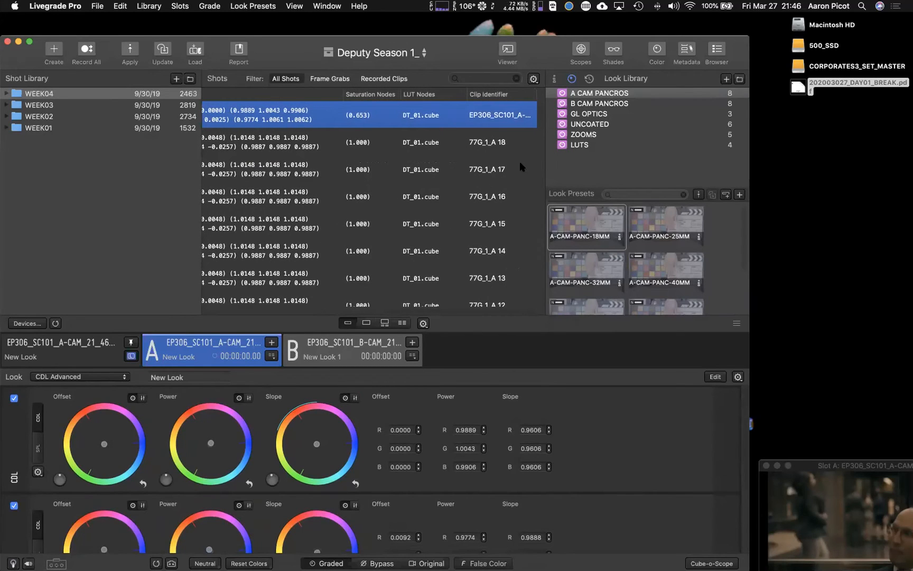
scroll(487, 154, "left", 10)
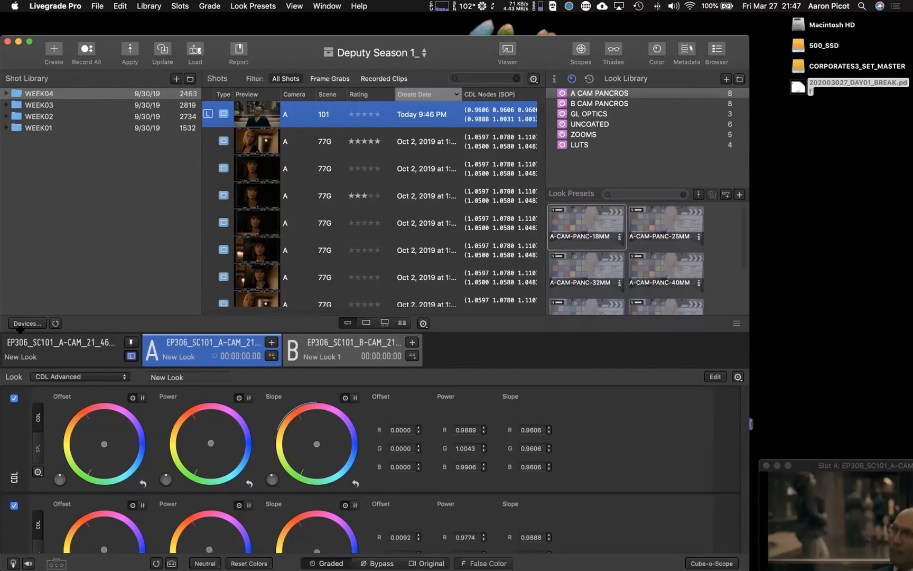
- Open the Device Manager to view the slot devices, then switch to IPRemoteUtility to inspect the BoxIO channel settings
left_click(27, 324)
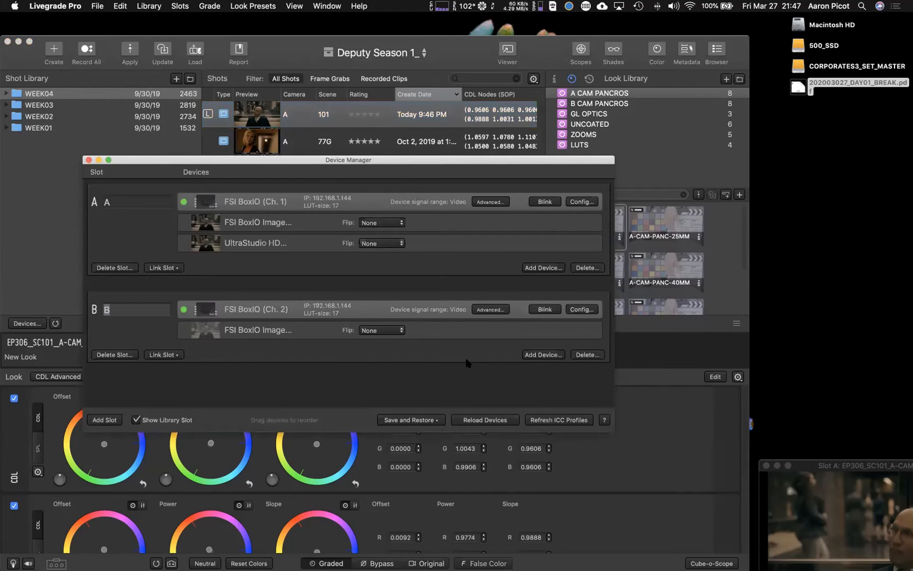
key("super+Tab")
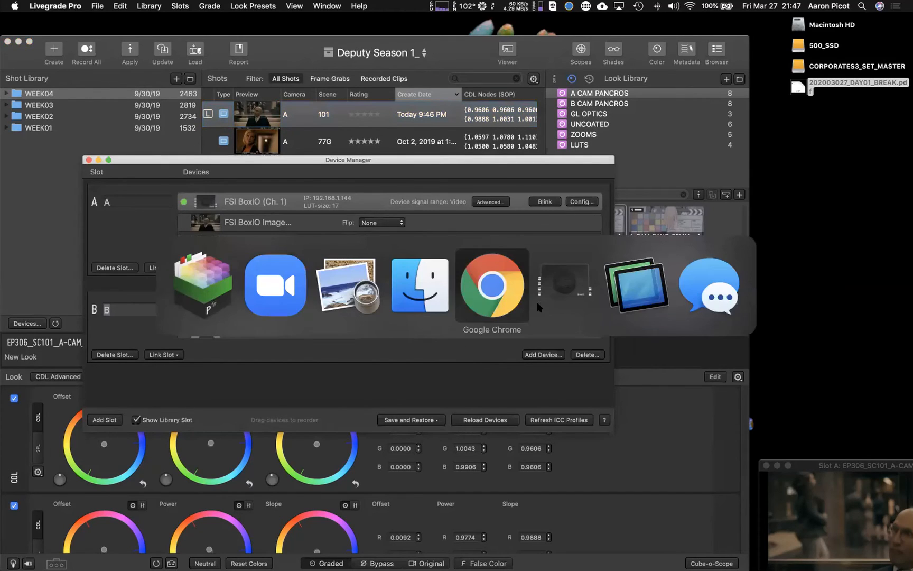
left_click(550, 294)
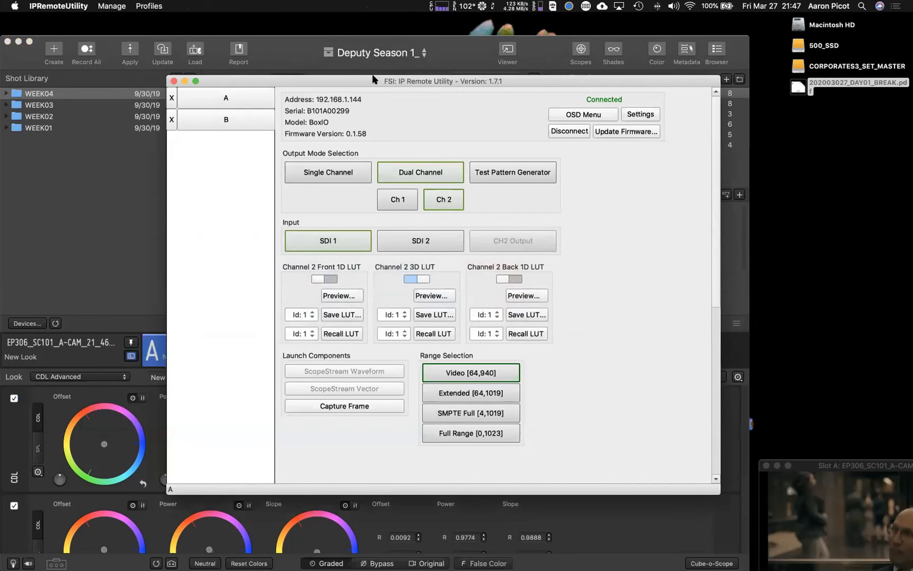
left_click_drag(372, 77, 388, 72)
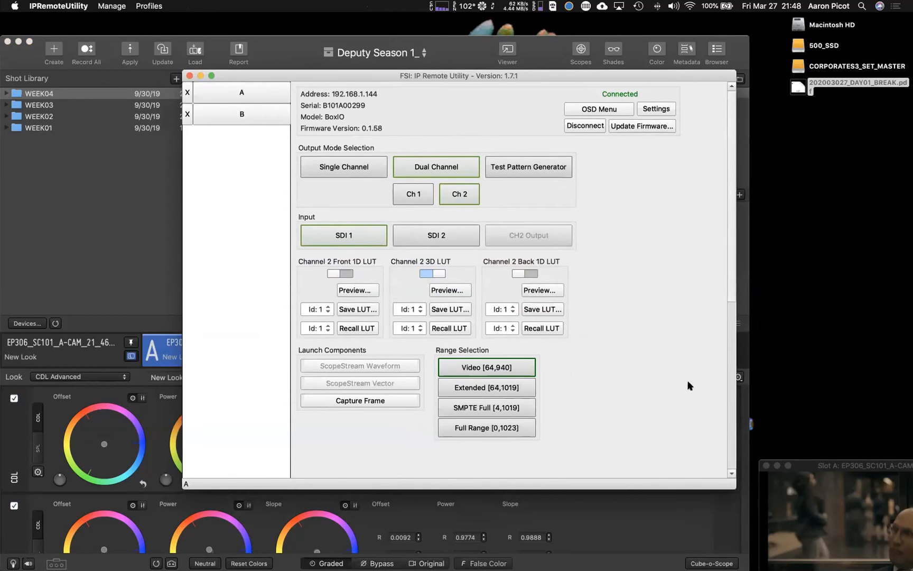
- Compare the BoxIO's channel 1 and channel 2 settings, including the Video [64,940] signal range
mouse_move(554, 75)
left_mouse_down()
mouse_move(536, 65)
mouse_move(575, 52)
mouse_move(545, 63)
left_mouse_up()
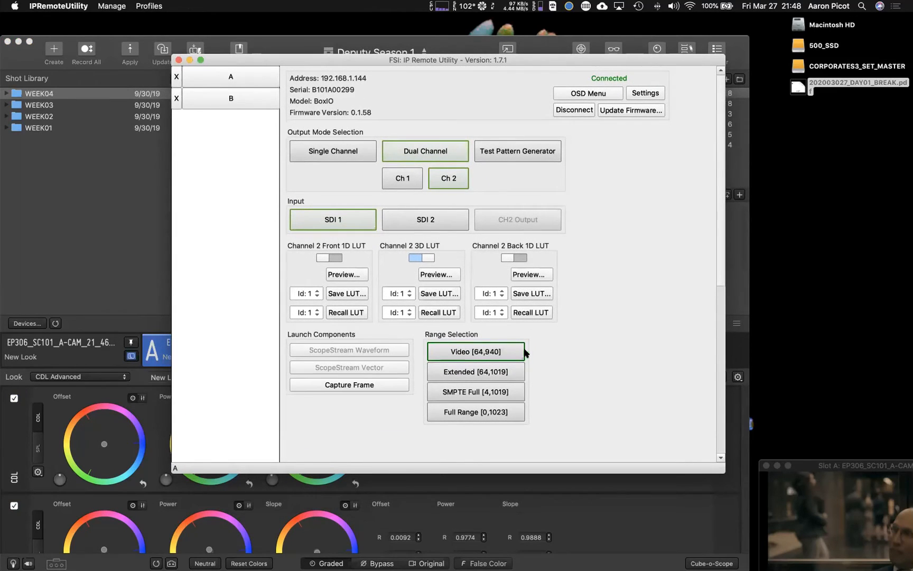
left_click(473, 353)
left_click(402, 177)
left_click(446, 178)
left_click(408, 179)
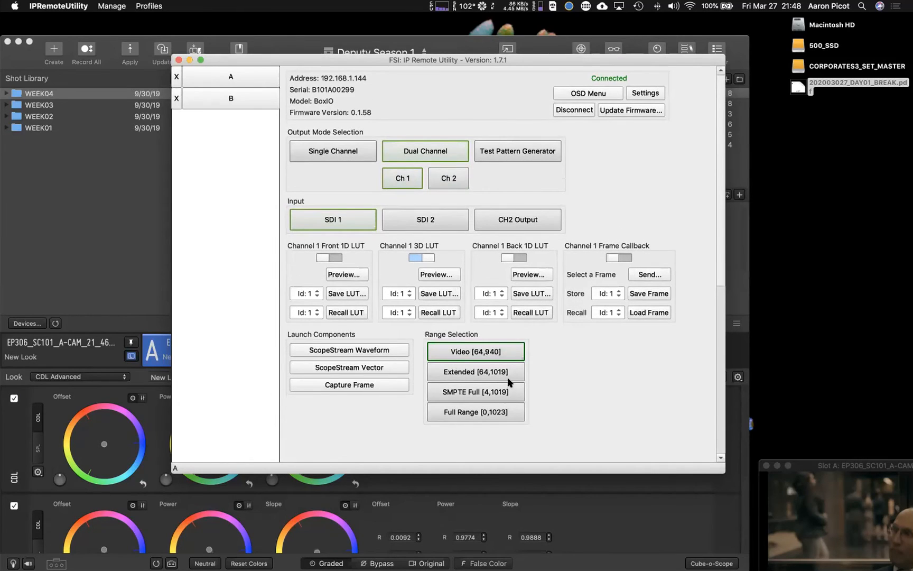
- Try the Extended [64,1019] signal range on BoxIO channel 2, restore Video [64,940], and return to channel 1
left_click(446, 178)
left_click(467, 373)
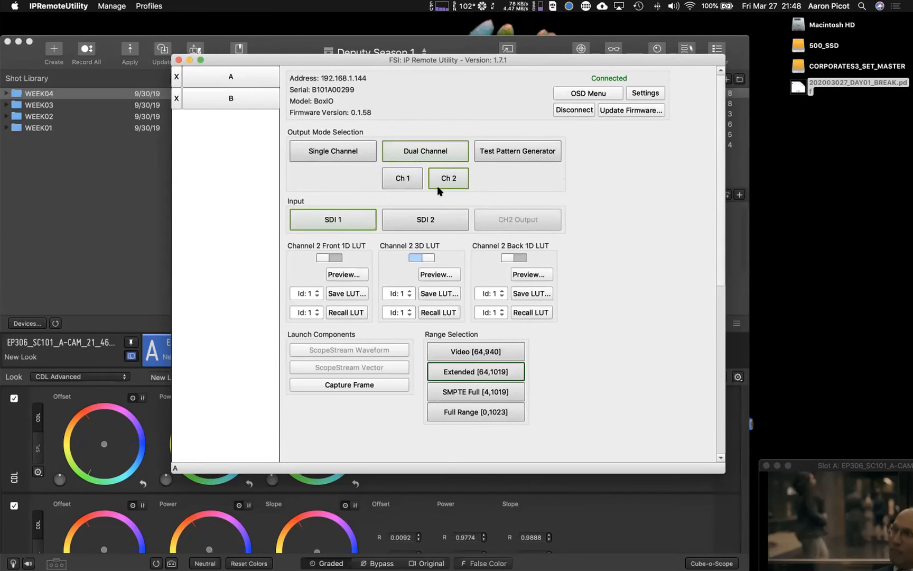
left_click(503, 351)
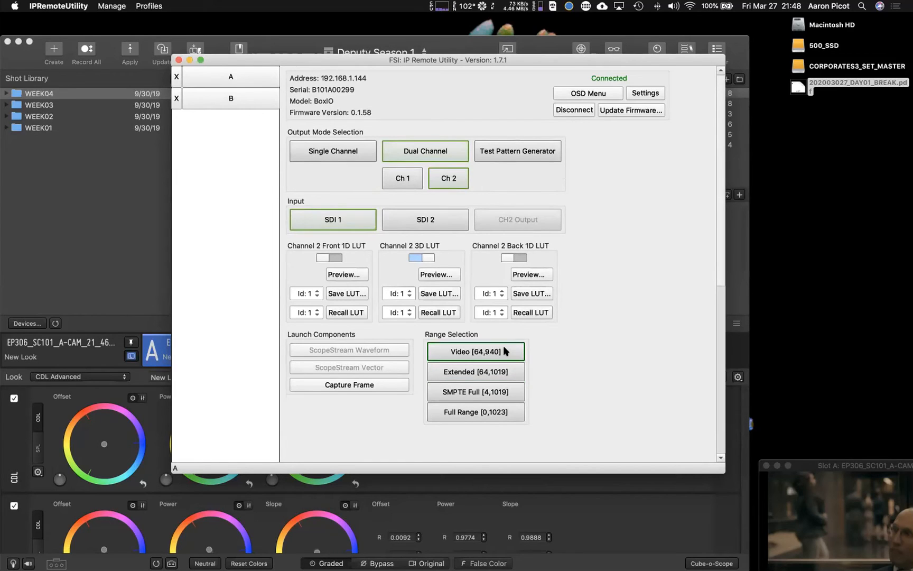
left_click(410, 178)
- Close the IP Remote Utility window, switch back to Livegrade's Device Manager, and add a slot C
left_click(178, 60)
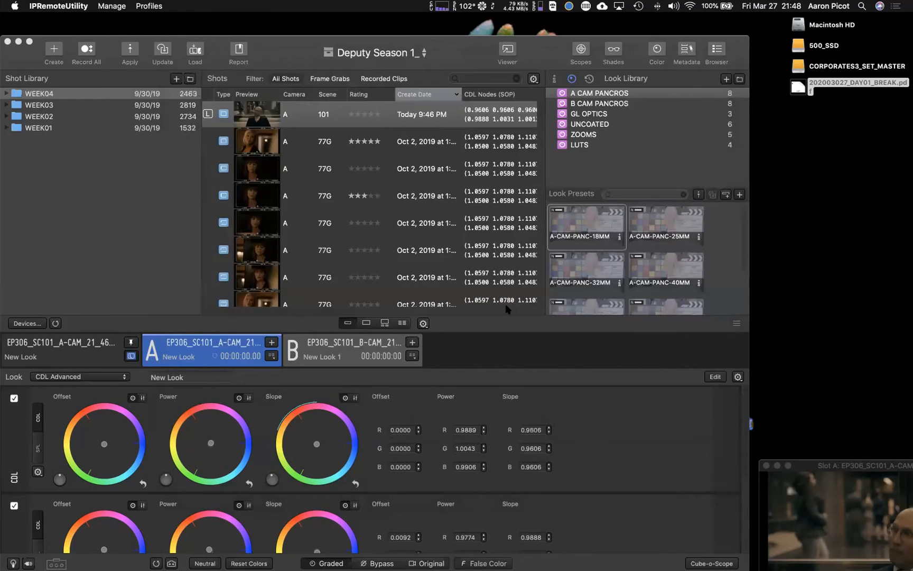
left_click(503, 351)
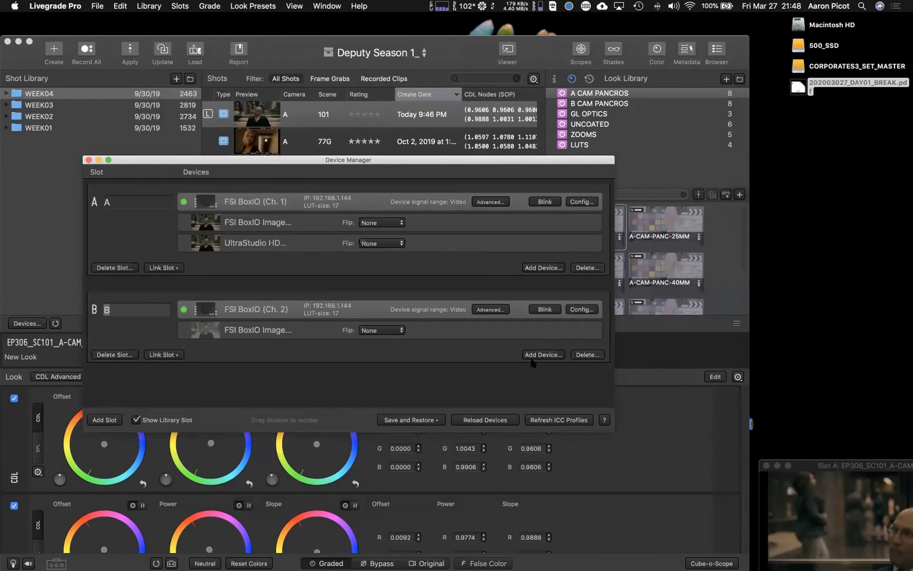
left_click(112, 417)
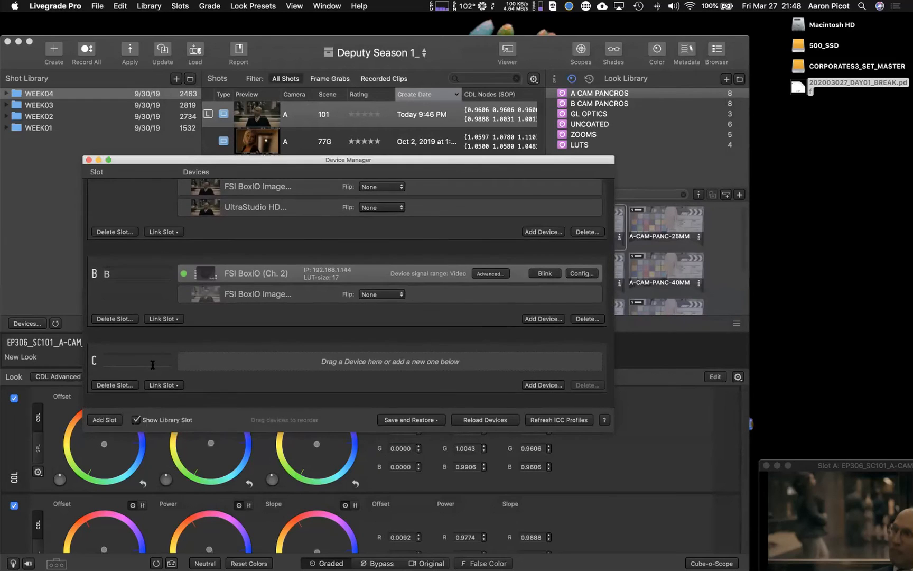
- Add an FSI device to slot C with IP address 192.168.1.244, including both of its channels
left_click(546, 391)
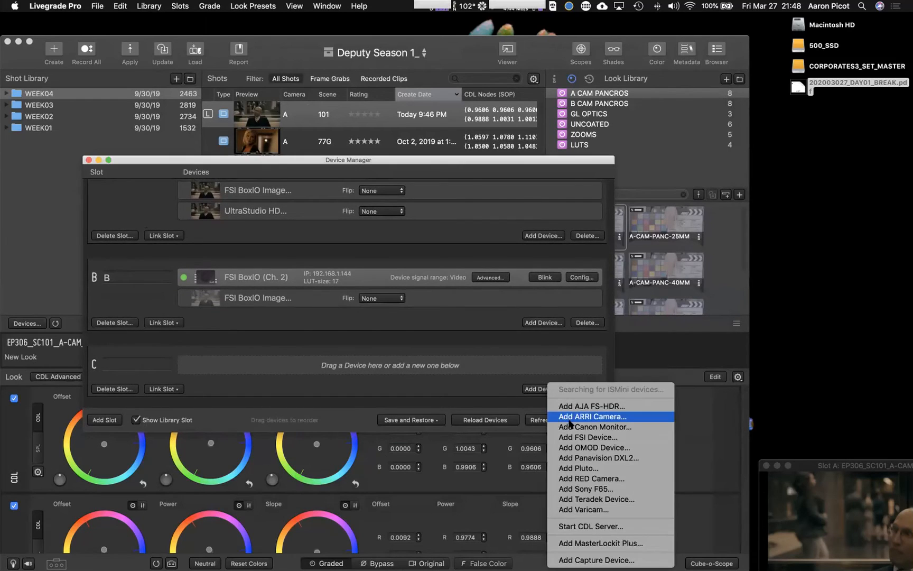
left_click(574, 439)
left_click(428, 123)
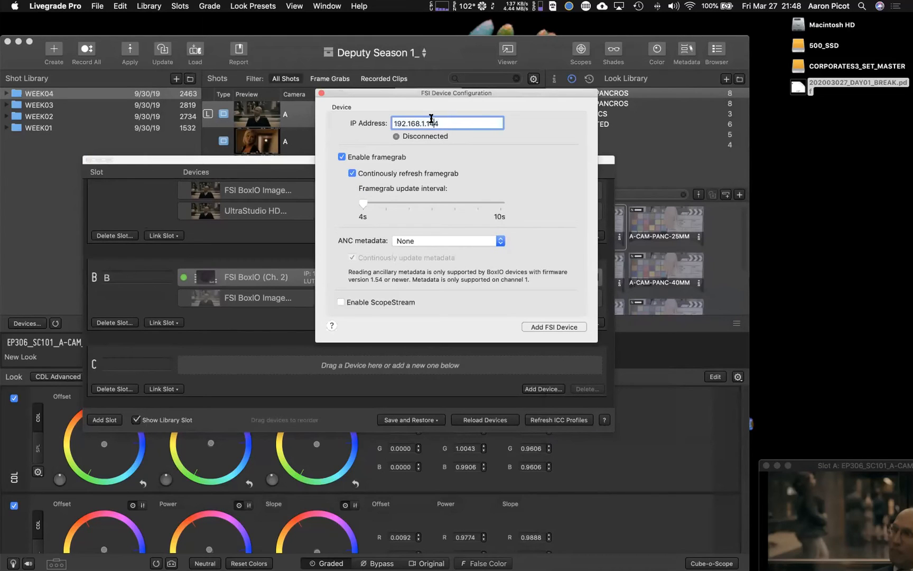
key("BackSpace")
key("BackSpace")
type("1")
type(".2")
left_click(535, 331)
left_click(681, 191)
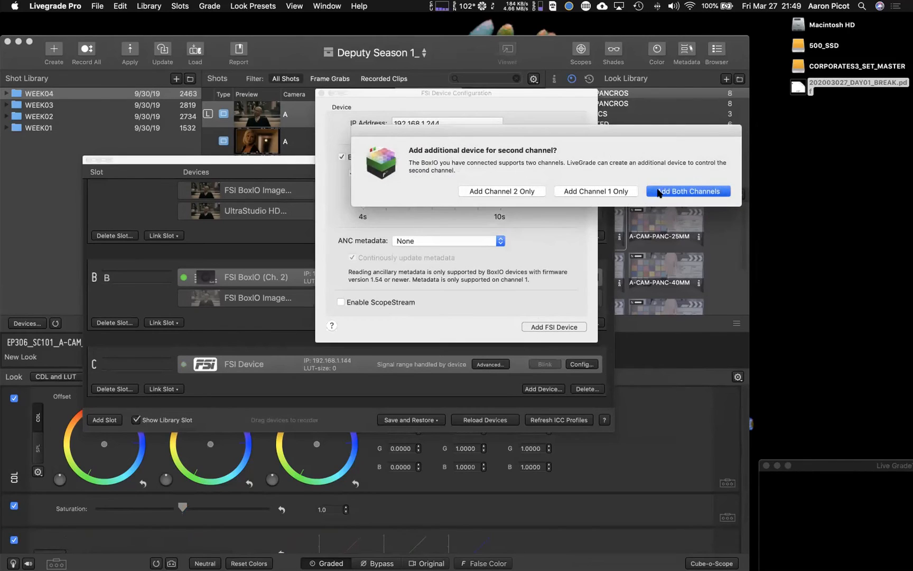
- Review the BoxIO devices assigned to the slots, reload all devices, and close the Device Manager
scroll(490, 287, "down", 2)
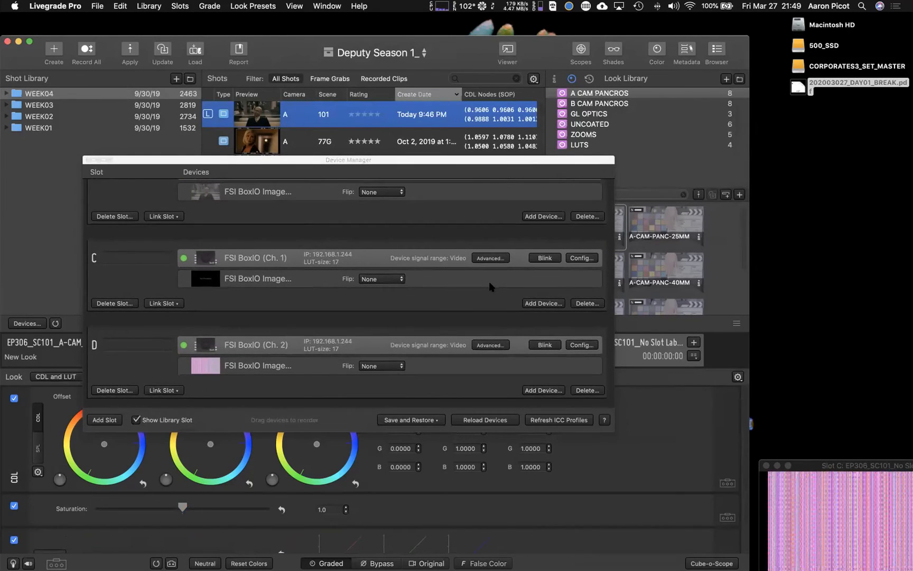
scroll(492, 287, "down", 1)
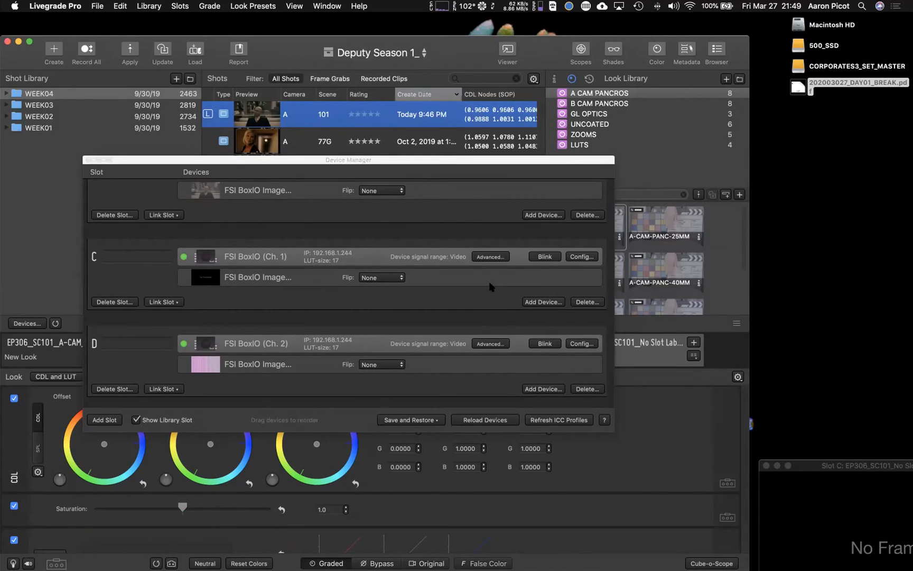
scroll(489, 286, "up", 3)
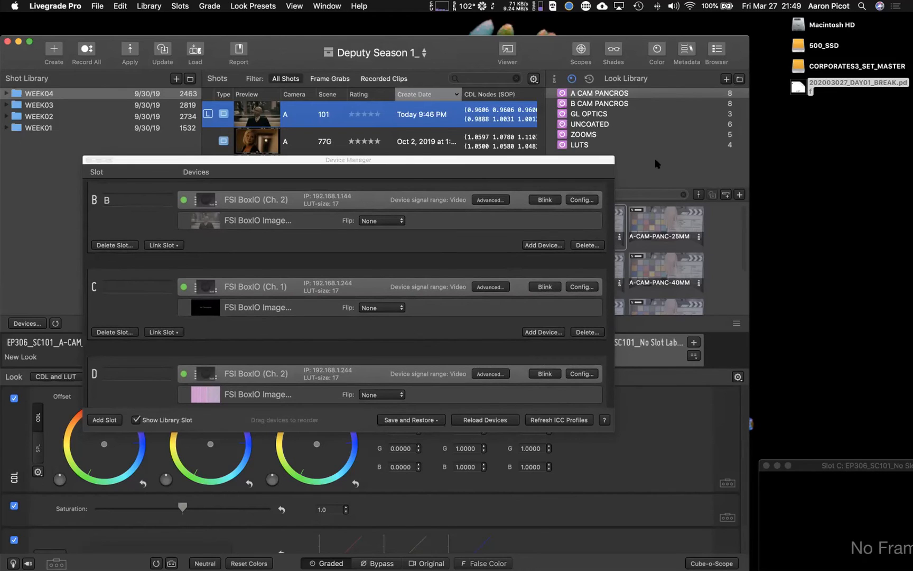
left_click_drag(593, 163, 627, 187)
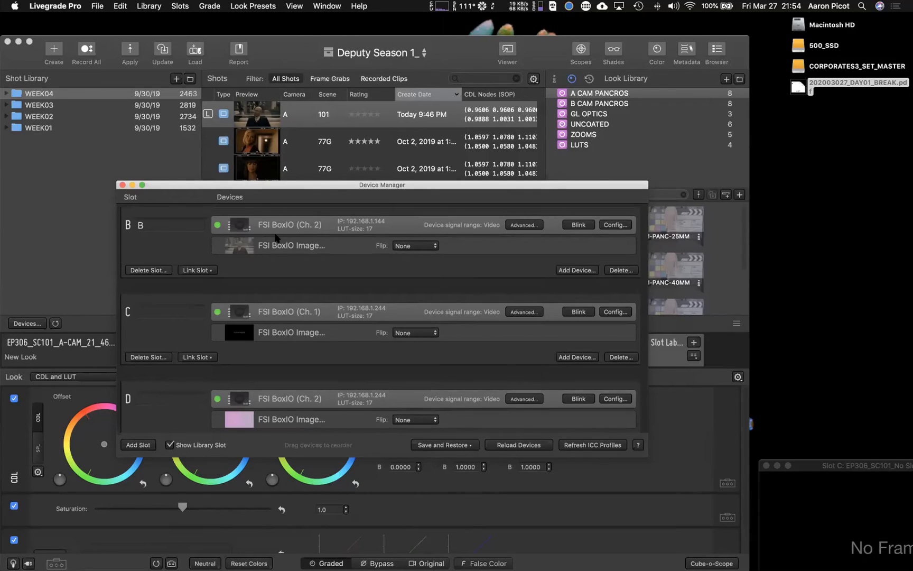
scroll(259, 391, "down", 2)
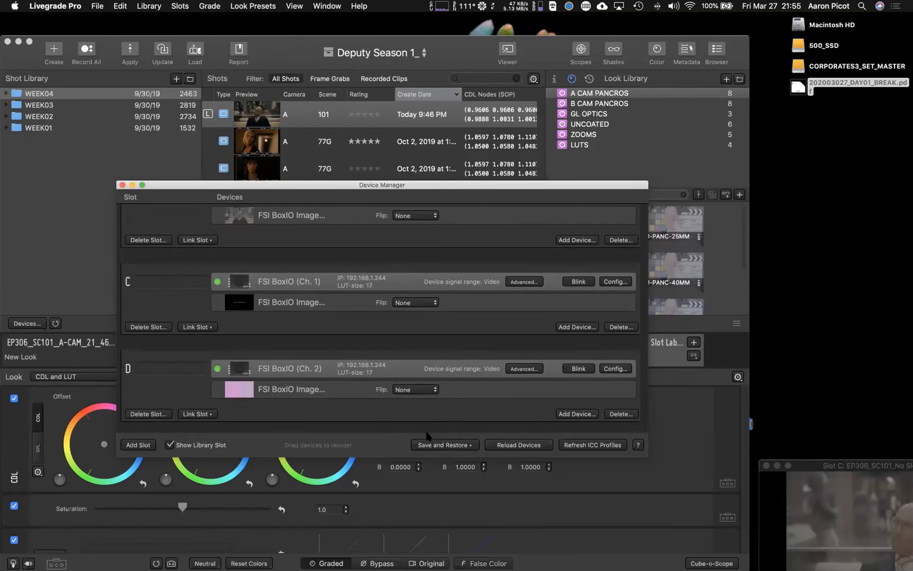
left_click(507, 445)
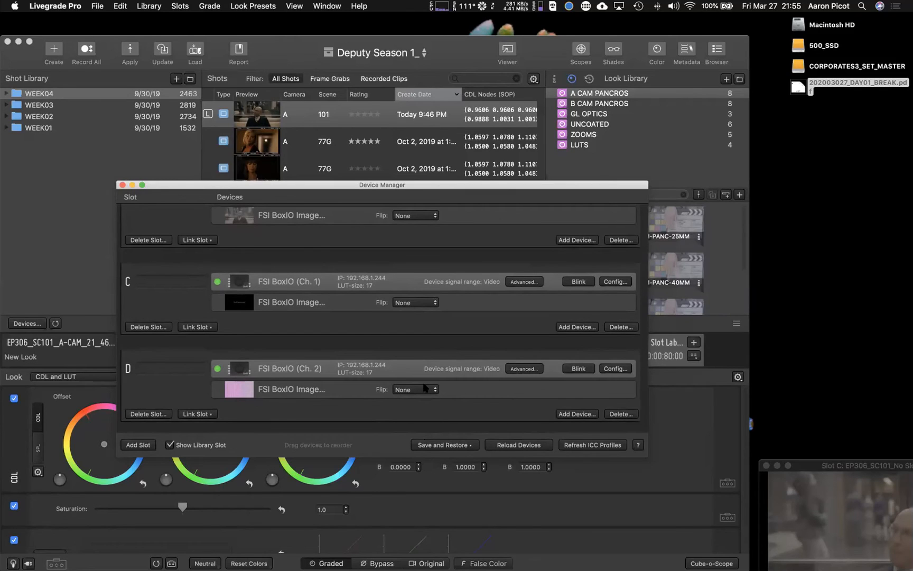
left_click(122, 186)
- Move the viewer window beside the look controls and view slots D, C, B and A in turn
left_click_drag(824, 465, 659, 394)
left_click(633, 353)
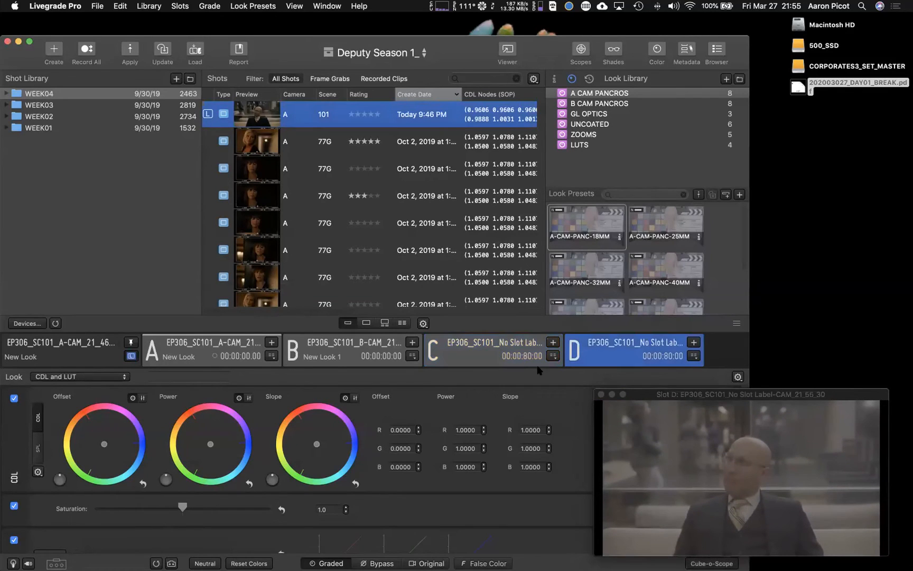
left_click(521, 364)
left_click(372, 358)
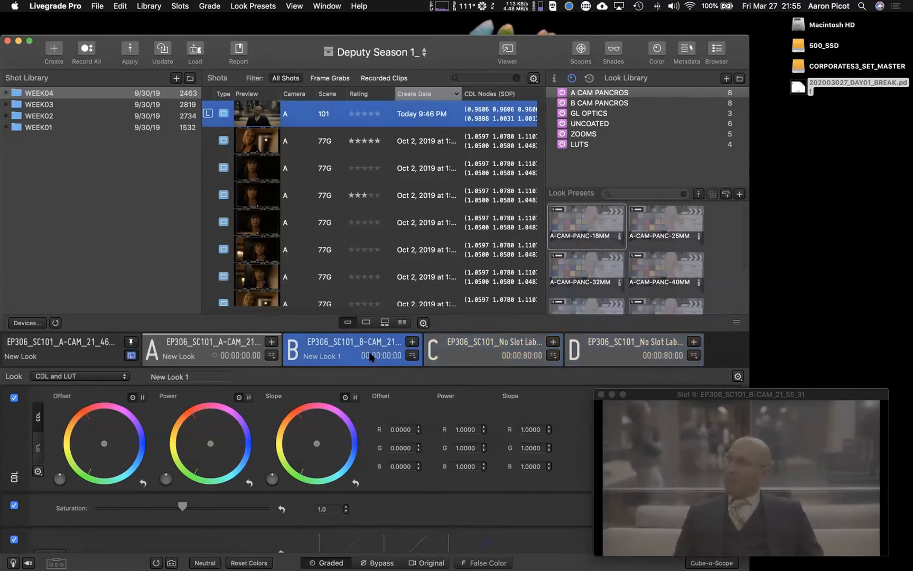
left_click(236, 355)
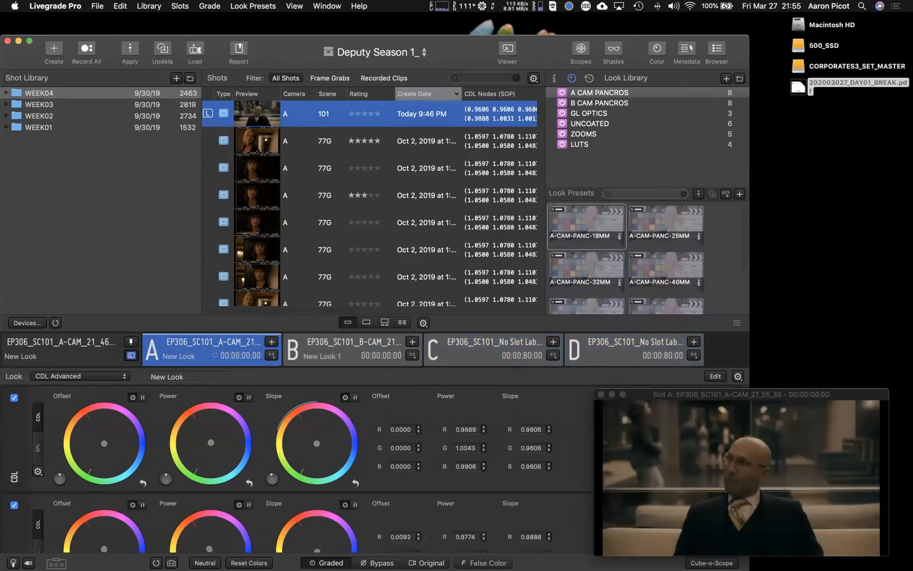
- Load the look of the scene 101 shot into slots B, C and D
left_click(328, 346)
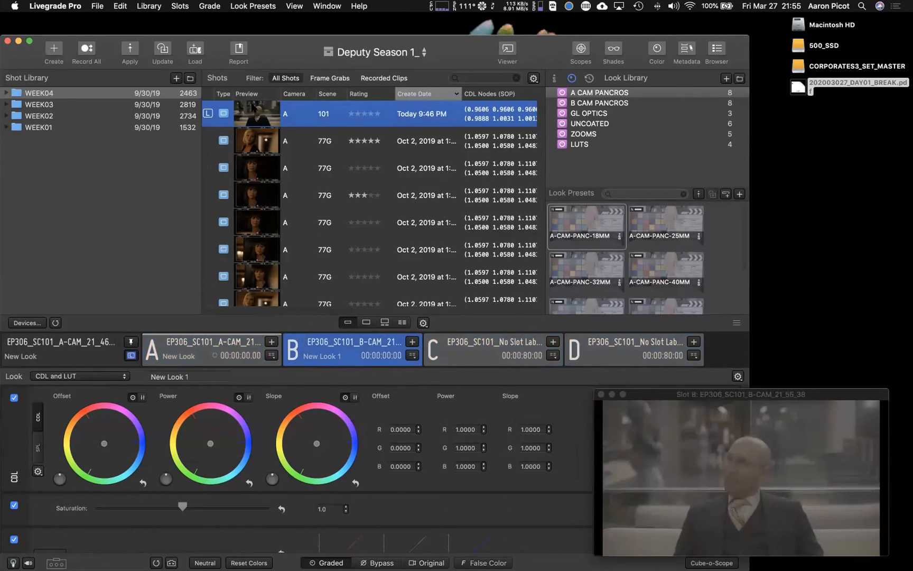
left_click(463, 350)
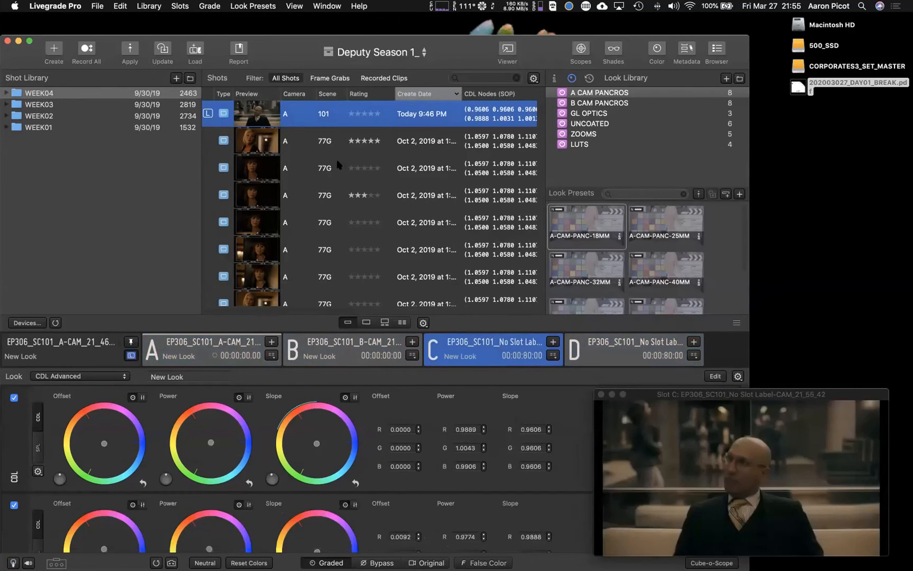
left_click(612, 347)
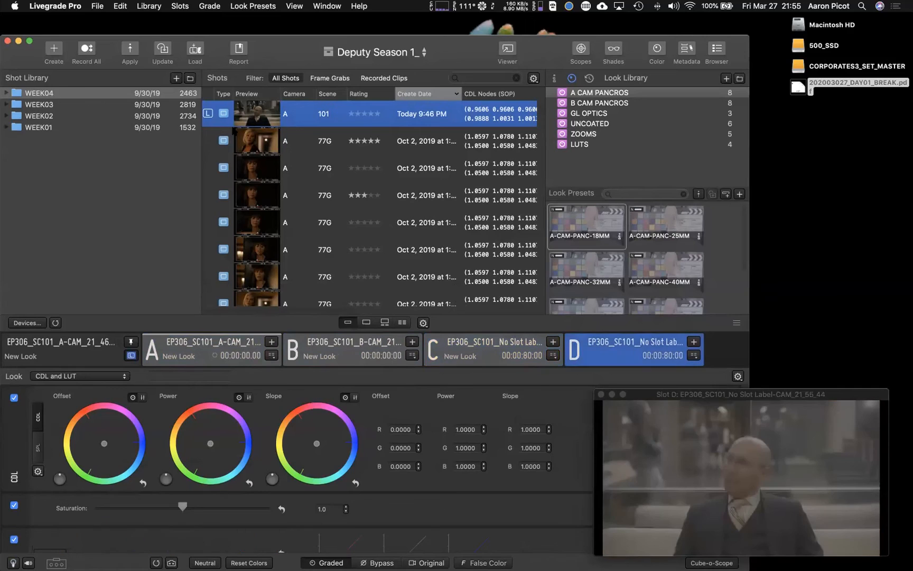
right_click(246, 118)
left_click(272, 125)
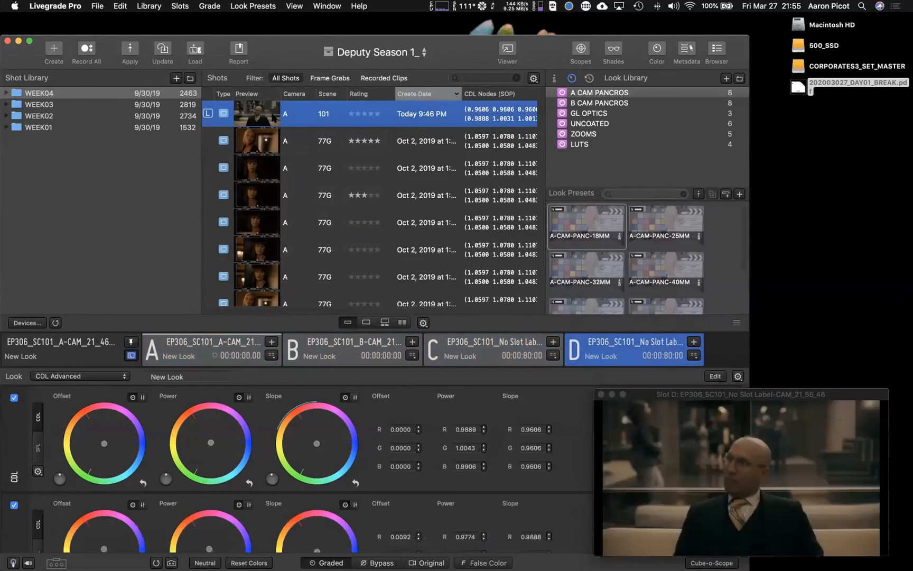
- Grade slot A warm orange, slot B cool blue and slot C golden amber using the first CDL node
left_click(223, 354)
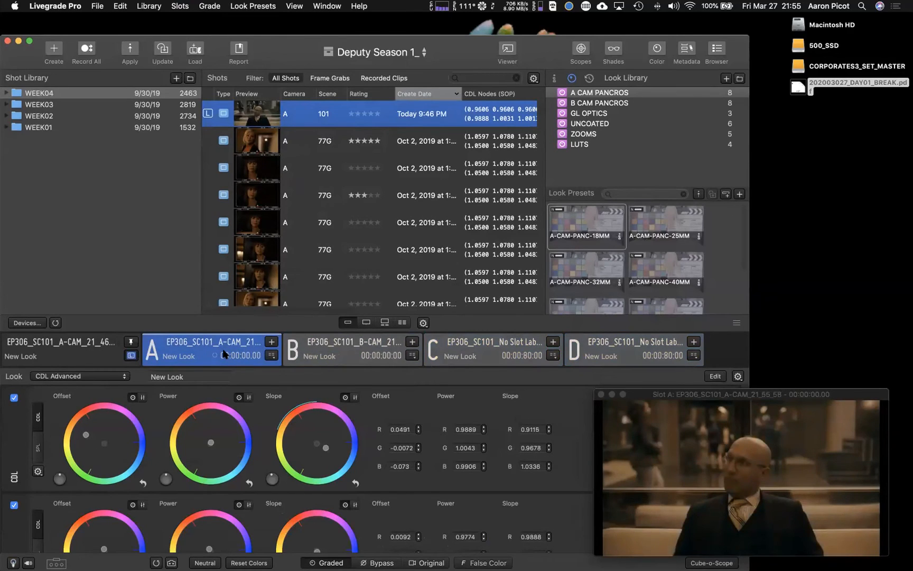
key("super+2")
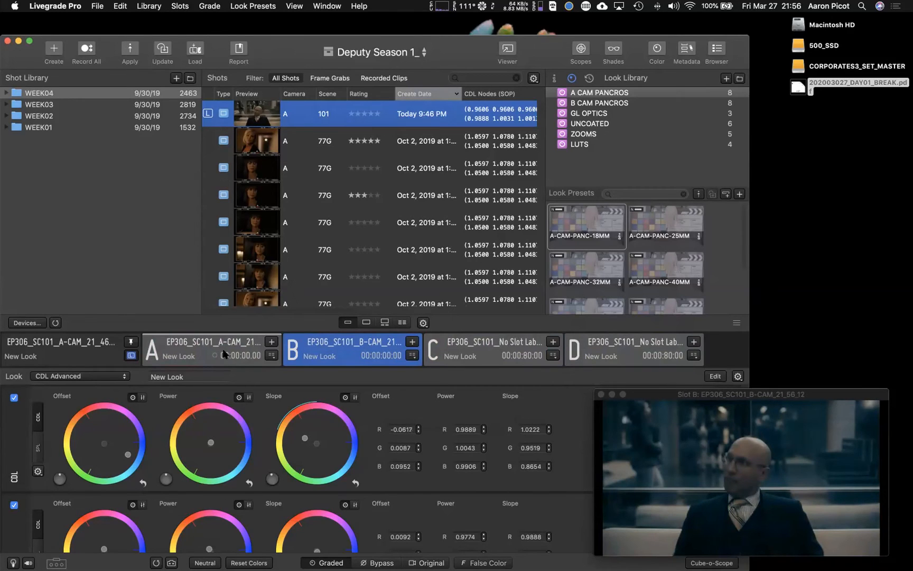
key("super+3")
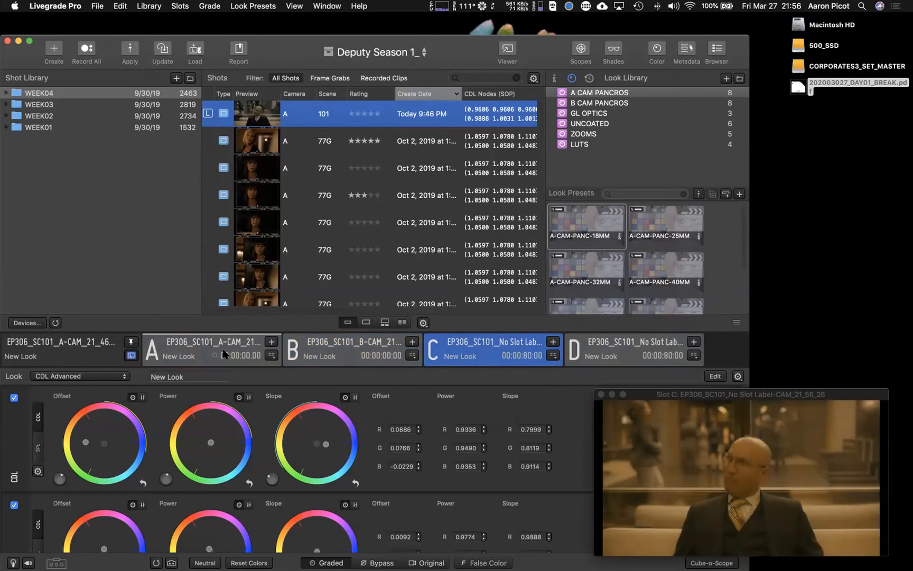
- Grade slot D green with CDL offset of about -0.0583, 0.0226, -0.0558 and slope of about 1.0189, 1.0790, 0.9789
key("super+4")
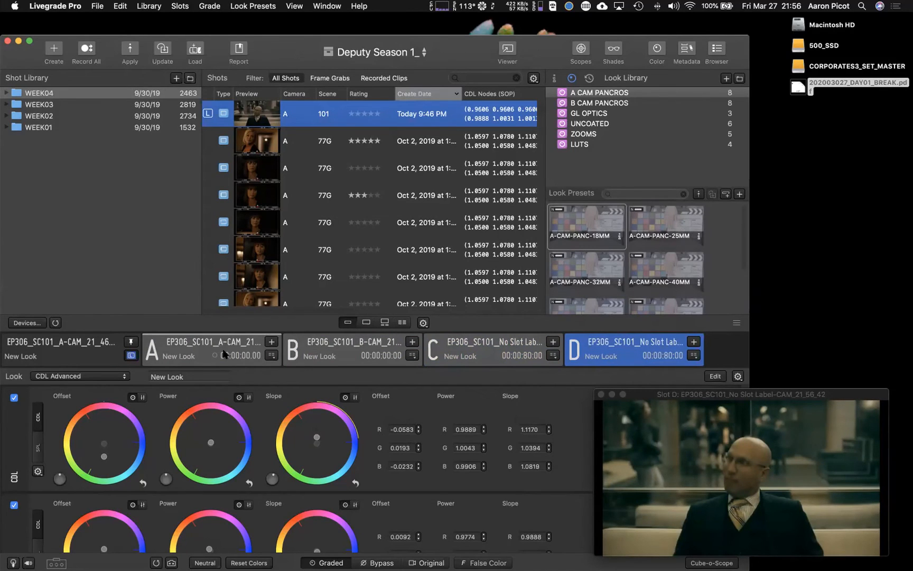
left_click_drag(103, 449, 97, 450)
left_click_drag(317, 437, 310, 448)
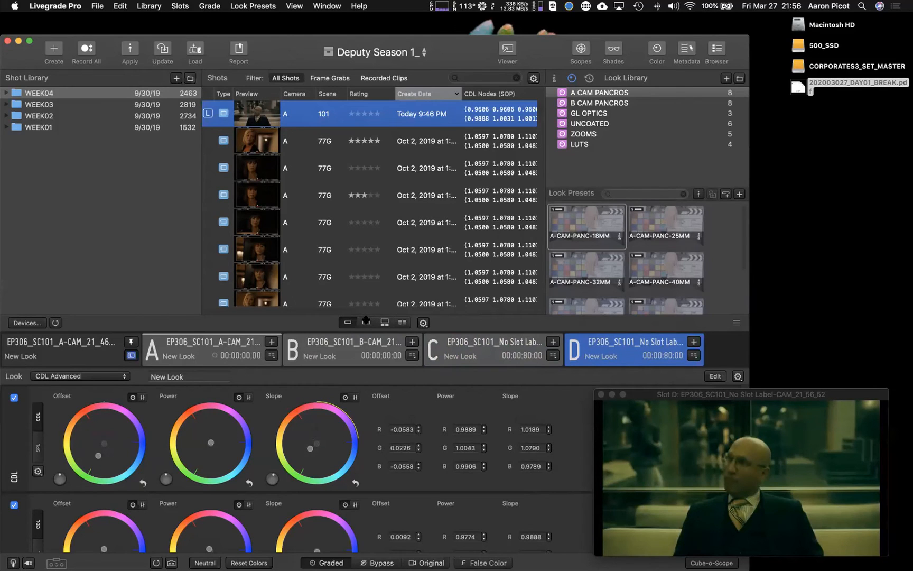
- Cycle the viewer through slots A to D to compare their different grades, ending on slot A
key("super+1")
key("super+2")
key("super+3")
key("super+4")
key("super+1")
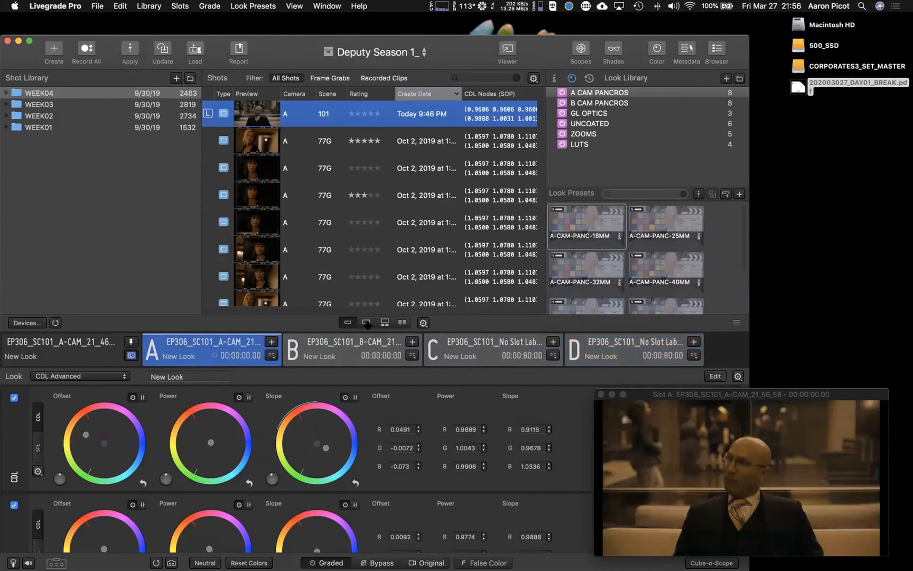
key("super+2")
key("super+1")
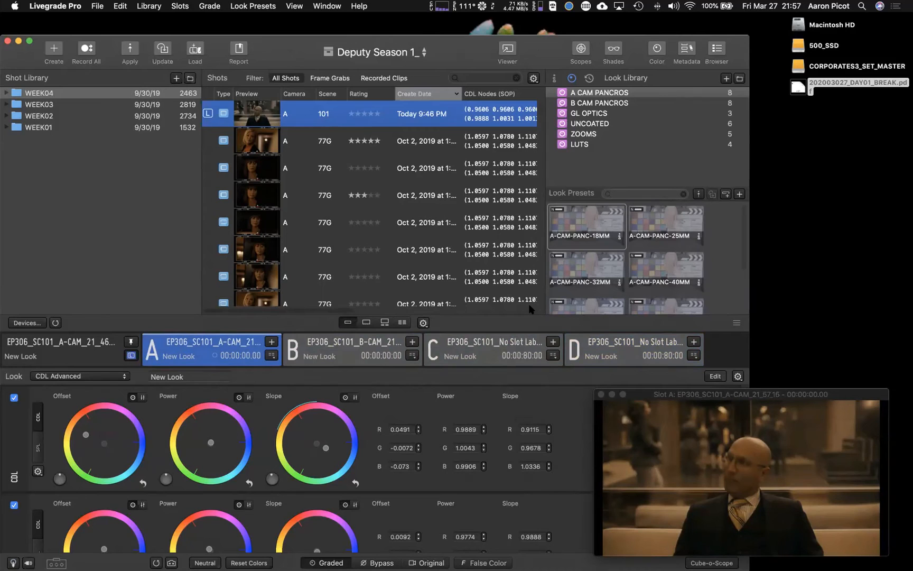
- Browse the list of existing projects and close it without switching away from Deputy Season 1_
left_click(343, 51)
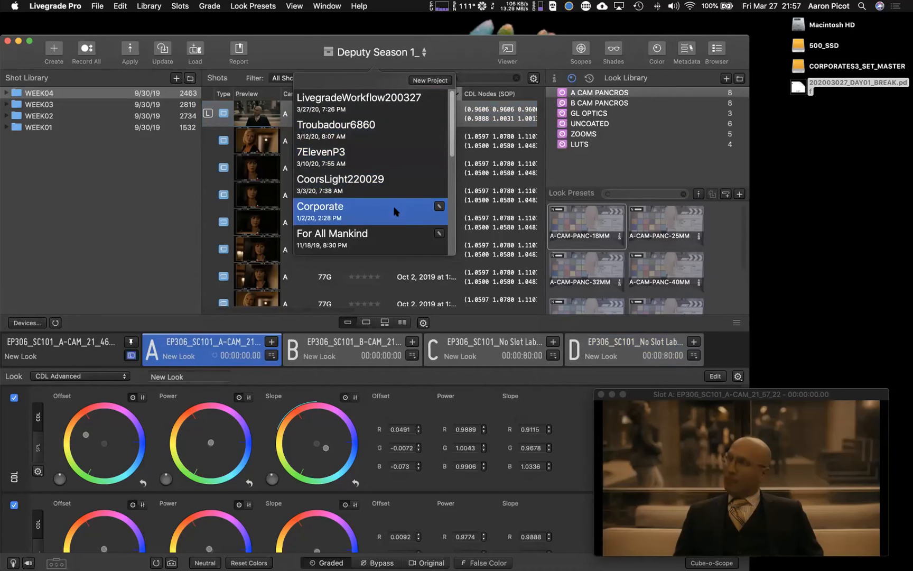
scroll(394, 222, "down", 3)
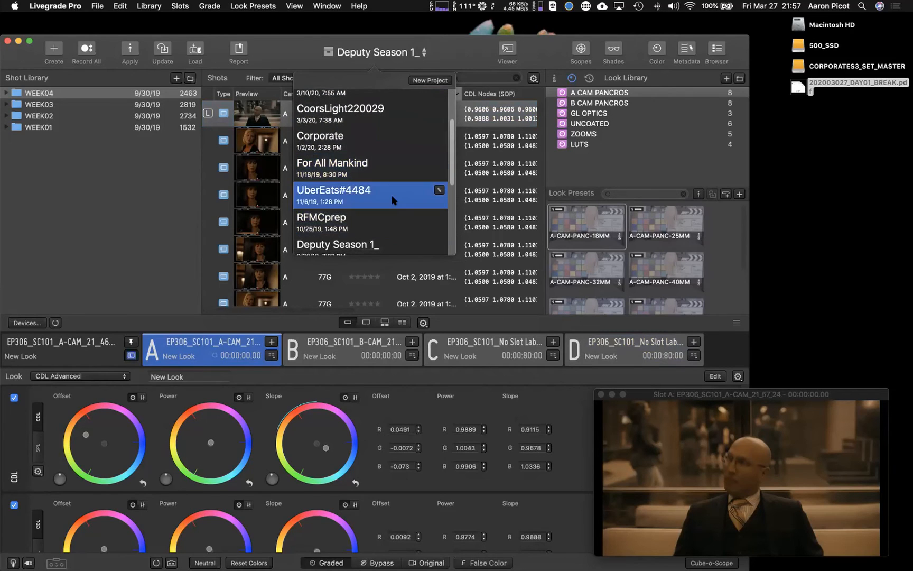
scroll(394, 222, "down", 1)
scroll(394, 222, "up", 5)
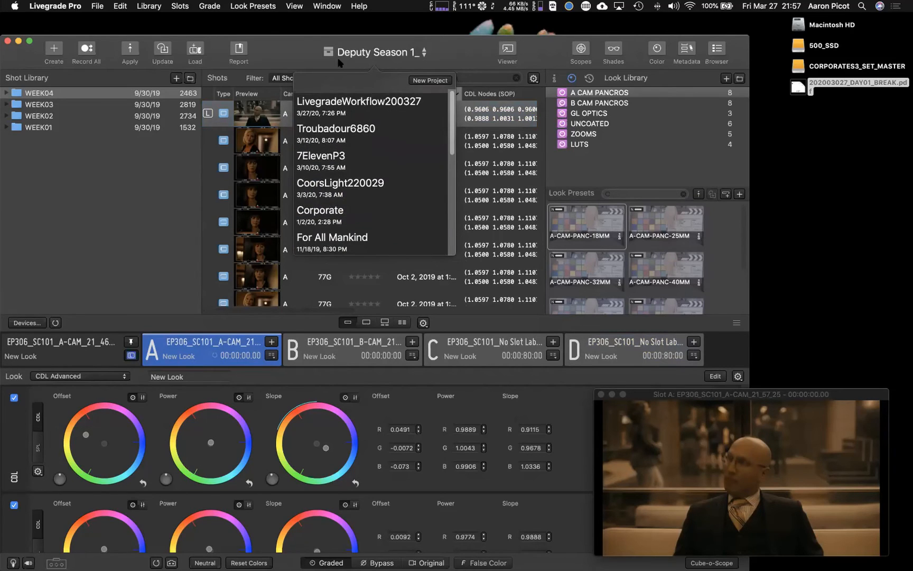
left_click(302, 45)
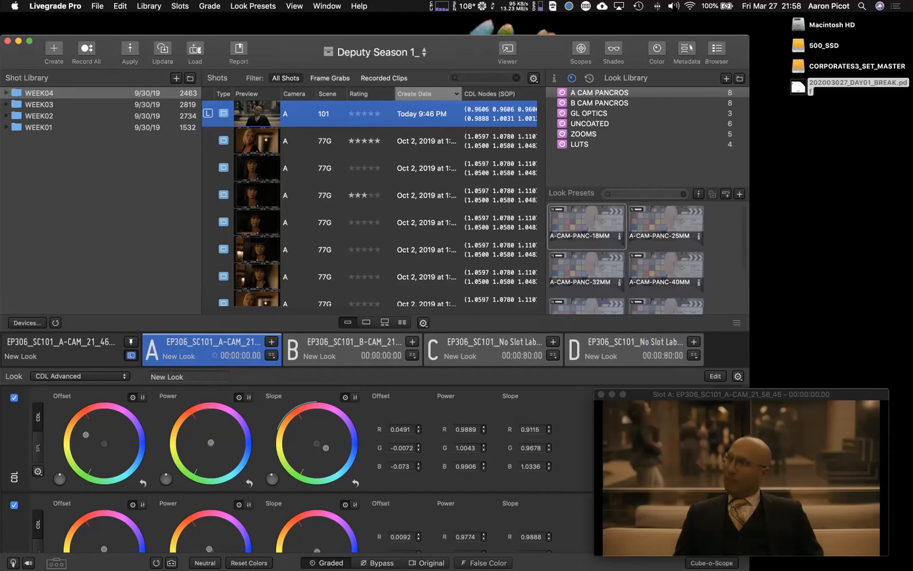
- Check the connection and battery level of the Bluetooth headphones
left_click(658, 6)
mouse_move(667, 71)
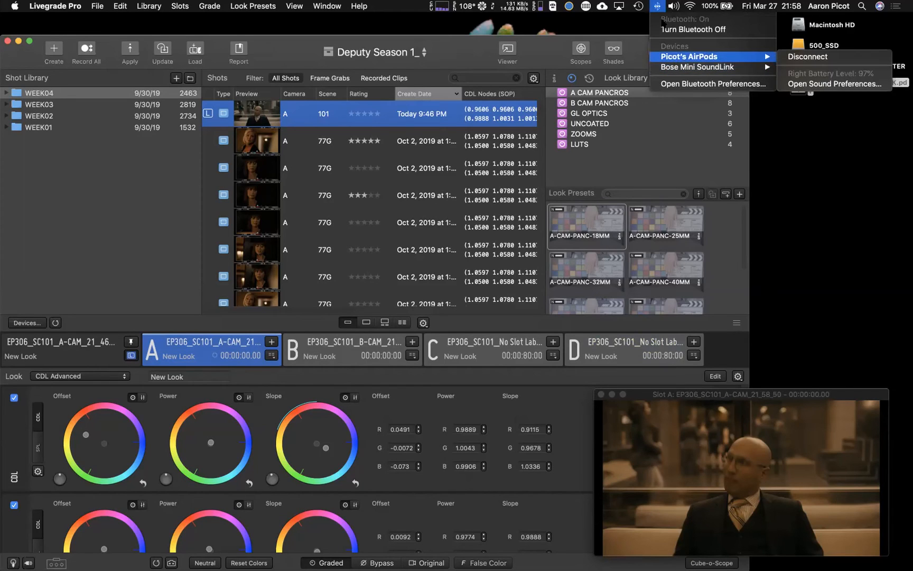
left_click(649, 107)
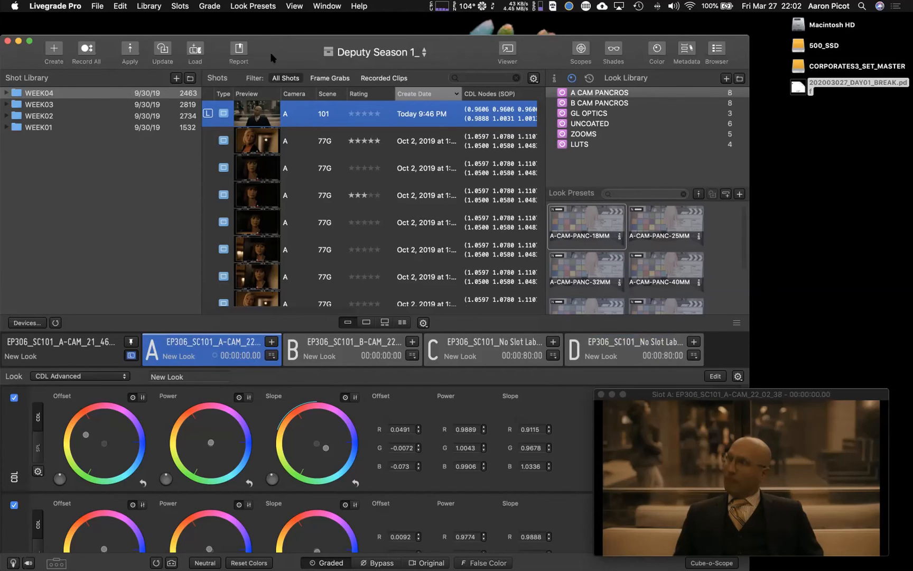
- Create a new bin named reference inside the WEEK04 folder of the shot library
left_click(176, 77)
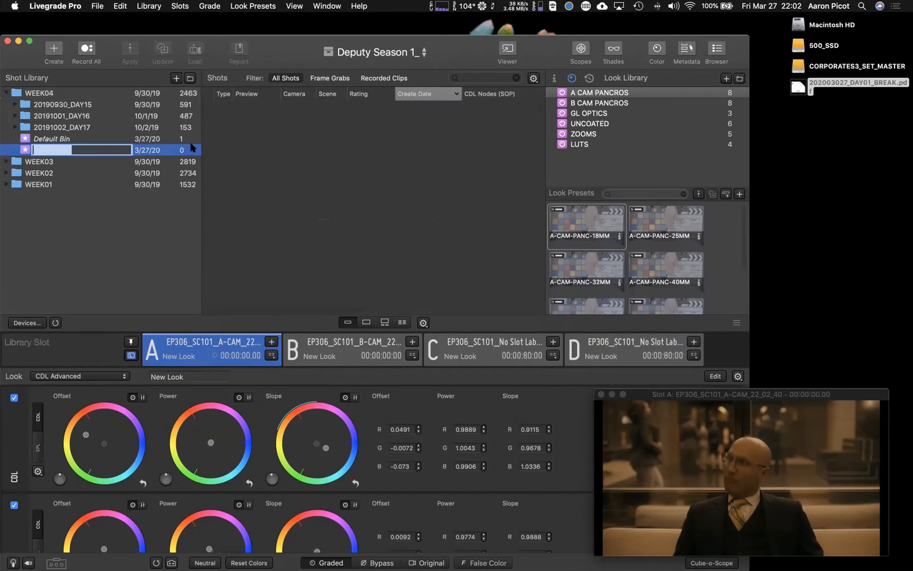
type("refer")
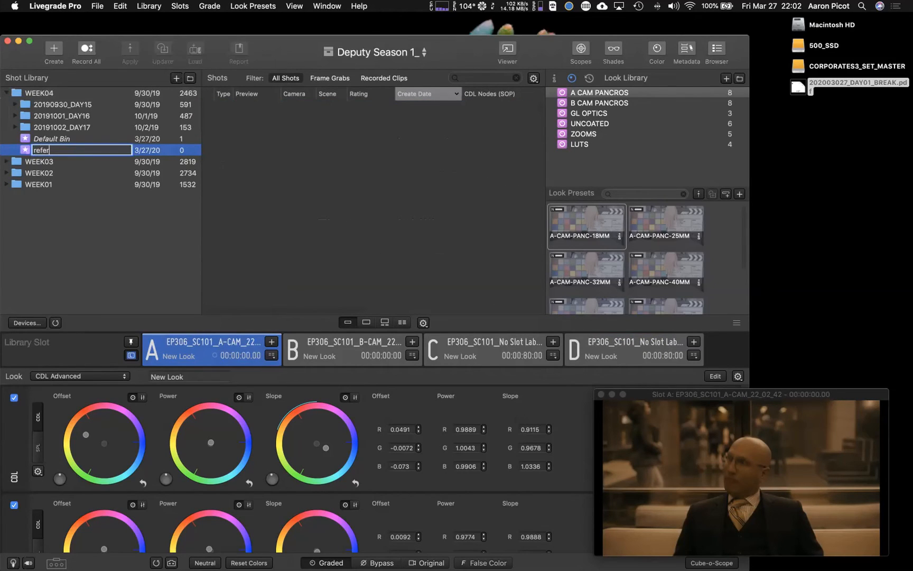
type("ence")
key("Return")
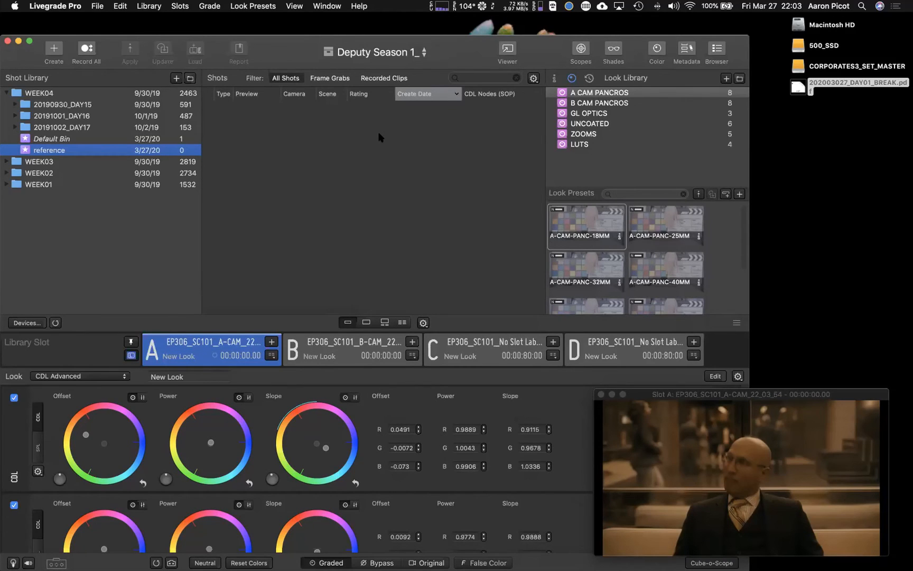
- Switch slot A's look to Freestyle grade mode and grab slot A as a shot in the reference bin
left_click(118, 373)
left_click(105, 439)
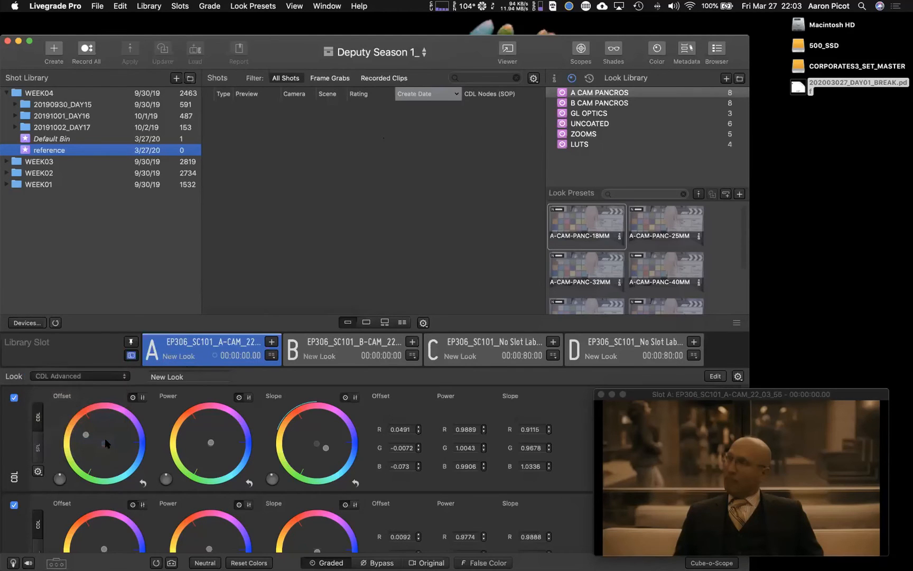
scroll(303, 417, "down", 1)
scroll(302, 418, "up", 1)
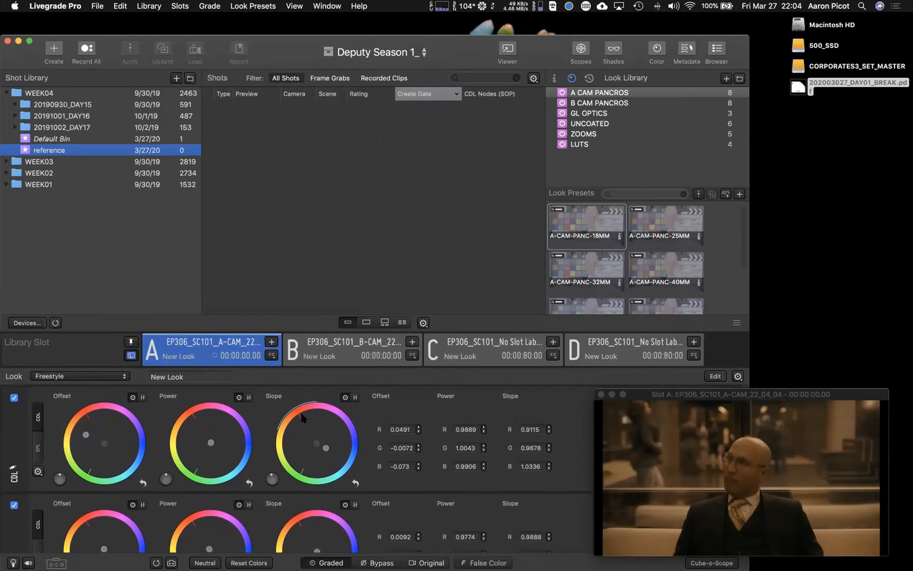
left_click(271, 341)
left_click(265, 116)
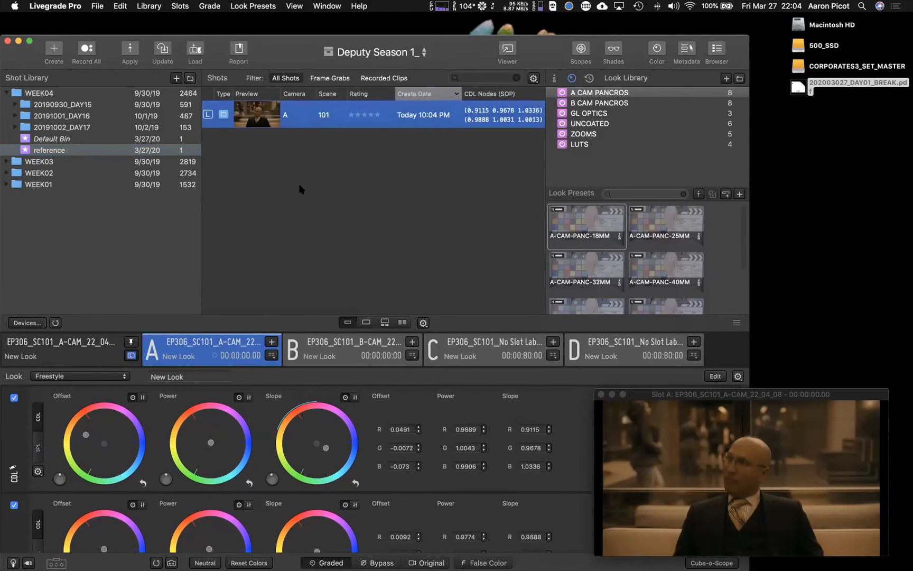
- Review the look and LUT export formats offered for the grabbed shot and cancel the export
key("super+e")
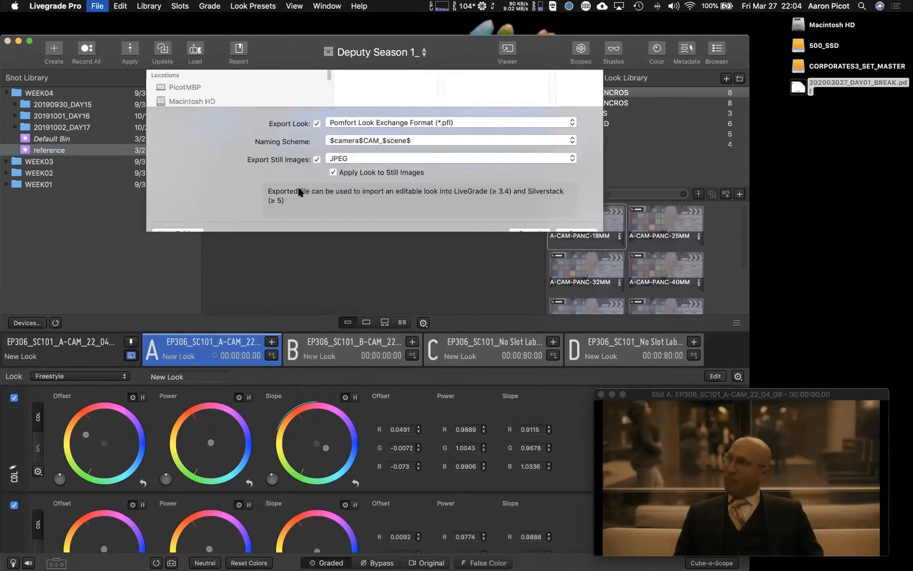
left_click(369, 305)
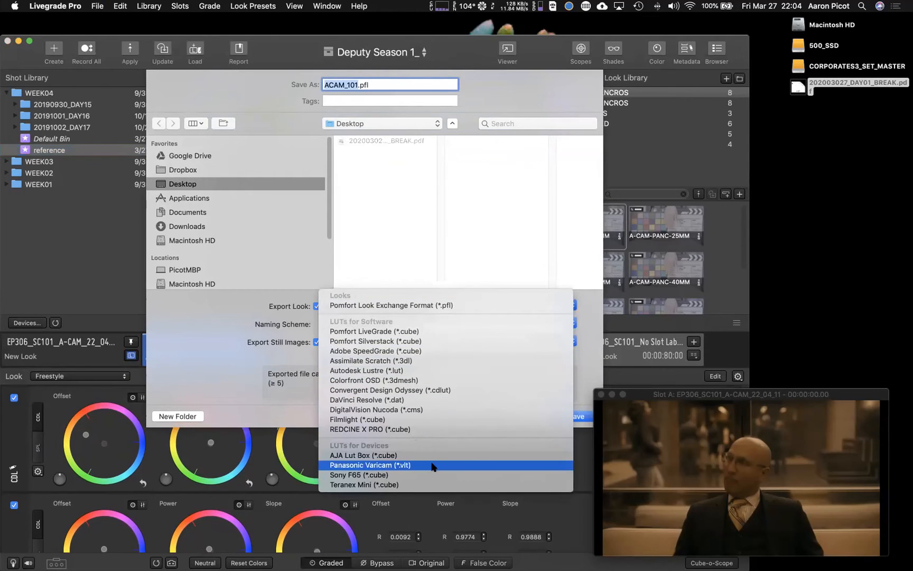
left_click(429, 239)
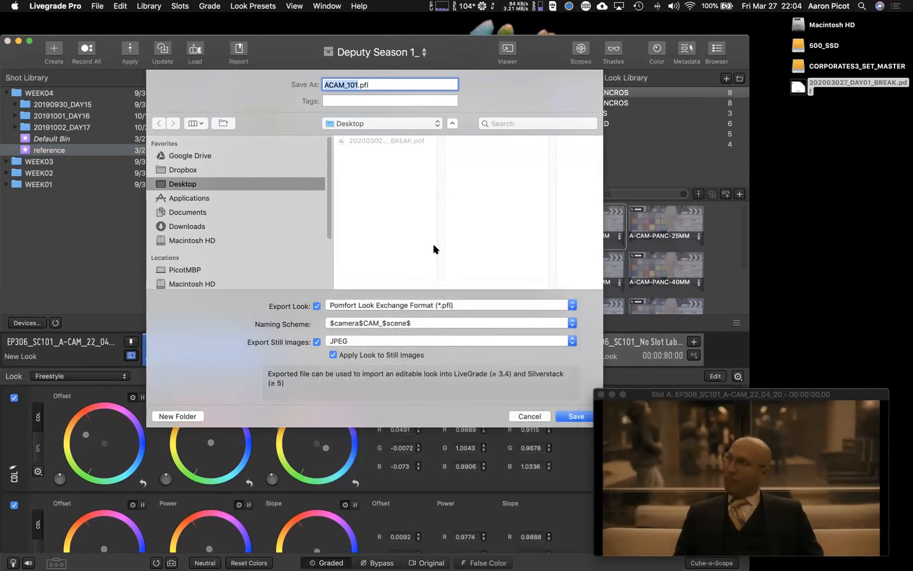
key("Escape")
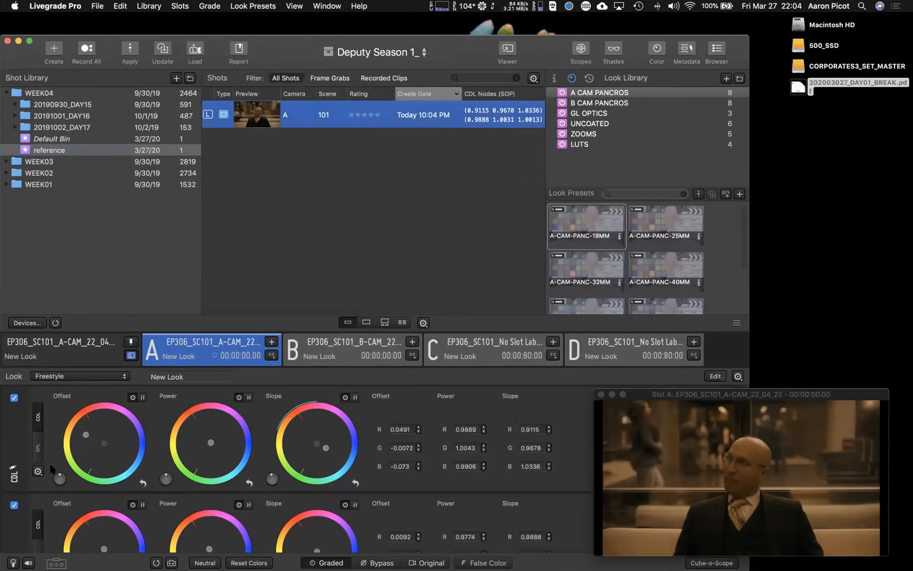
- Check the first CDL node's ASC-CDL load and save options and the list of grade modes, keeping Freestyle
left_click(38, 471)
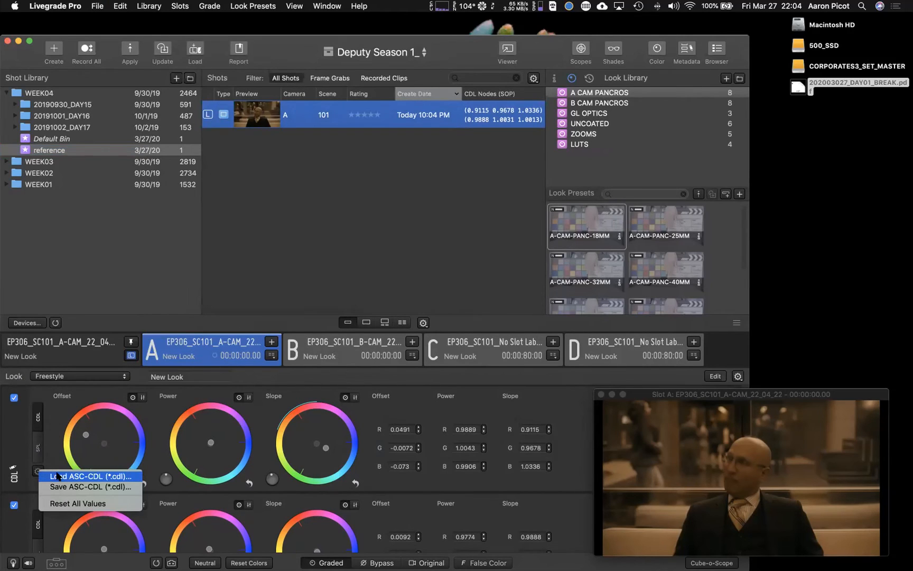
left_click(240, 318)
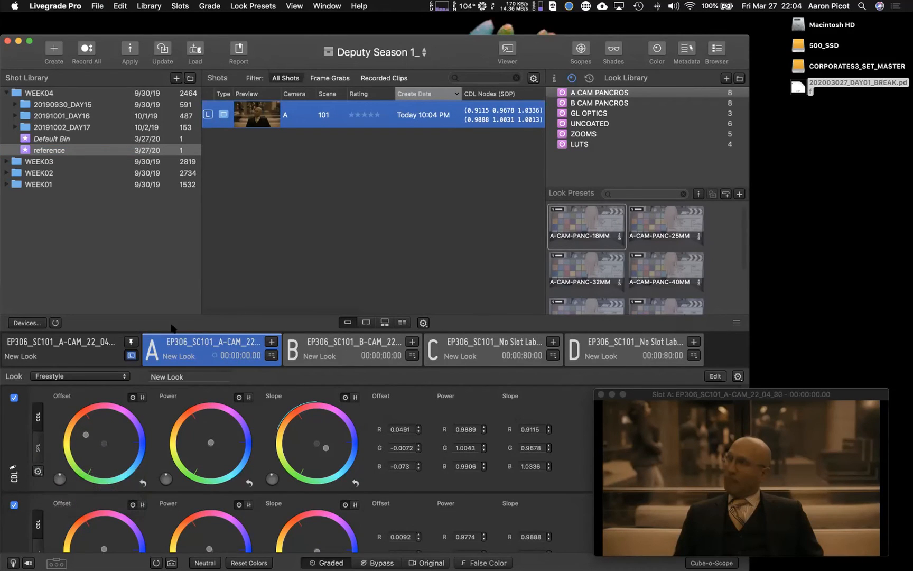
left_click(78, 376)
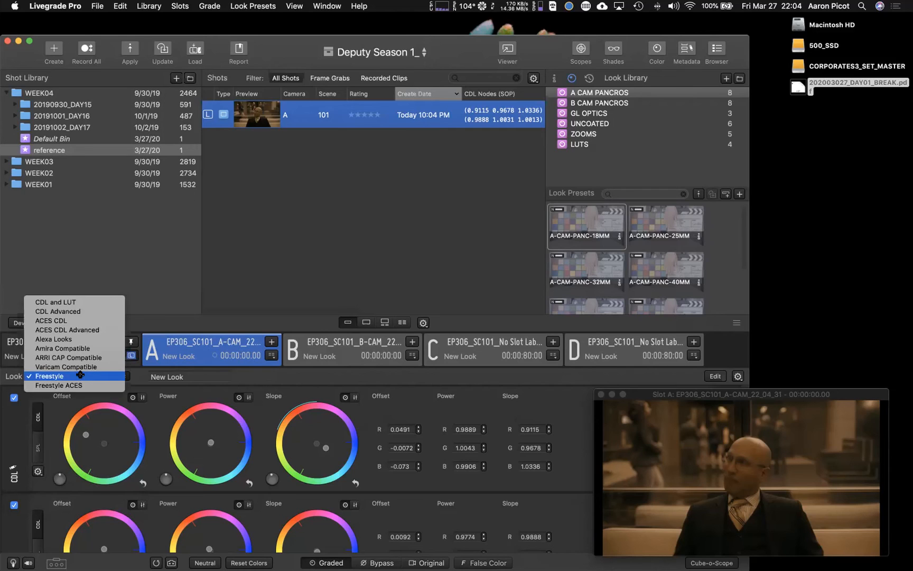
left_click(81, 375)
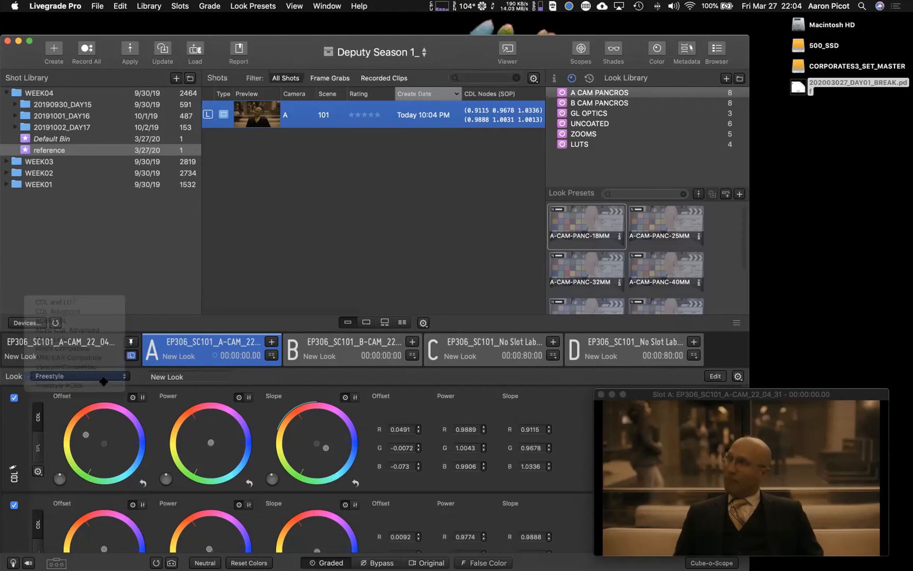
- Move the viewer window clear of the grading nodes and review the node stack down to the 3D LUT
left_click_drag(645, 396, 815, 464)
scroll(730, 423, "down", 5)
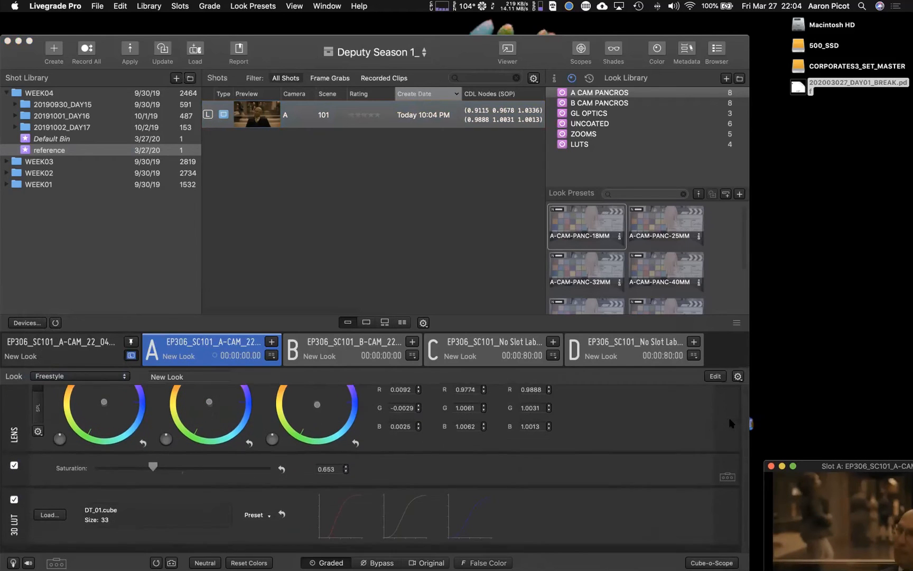
scroll(730, 423, "up", 5)
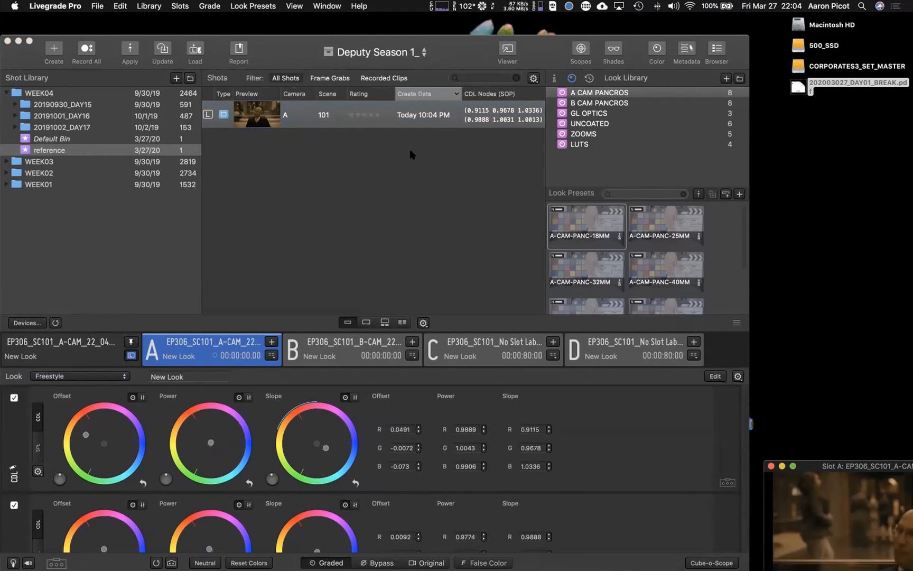
- Show the first CDL node as SPL sliders and check its ASC-CDL load and save options
left_click(38, 472)
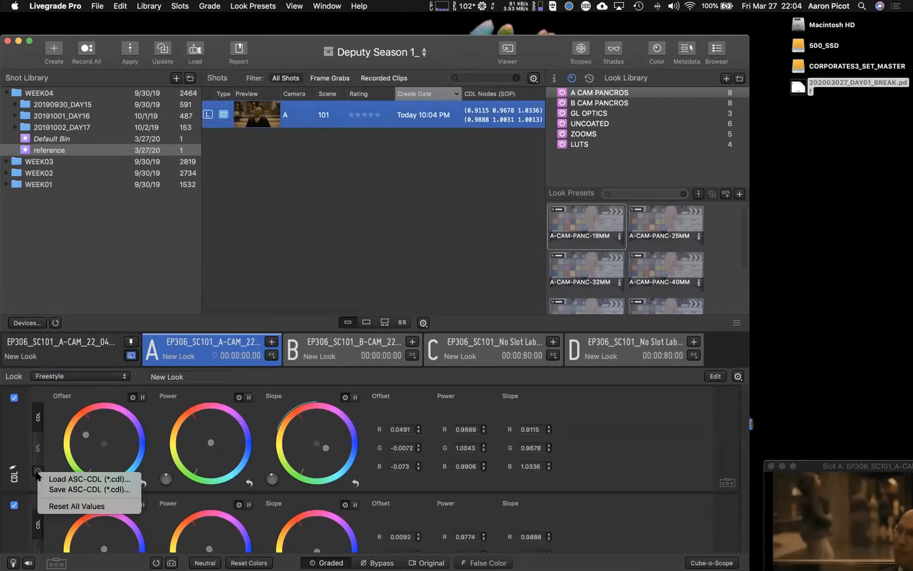
left_click(37, 449)
left_click(38, 449)
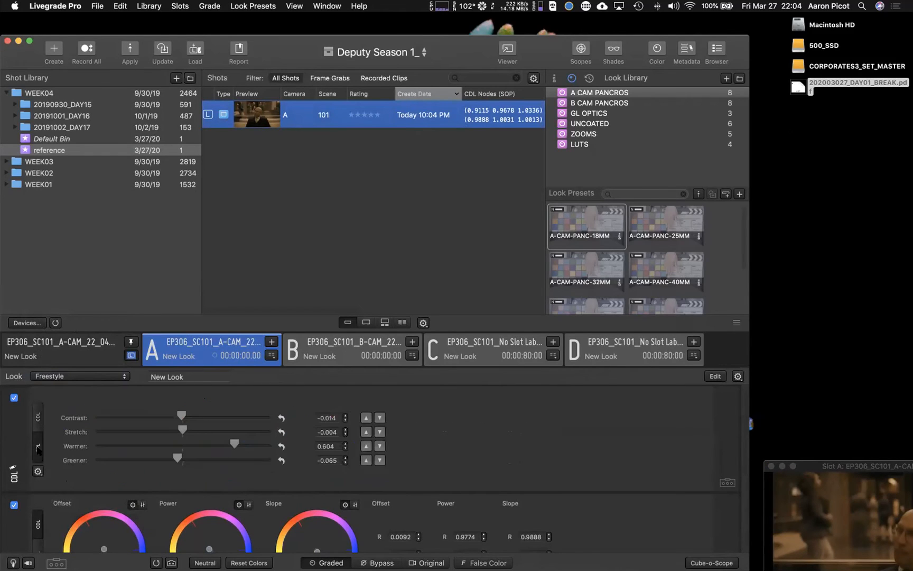
left_click(38, 471)
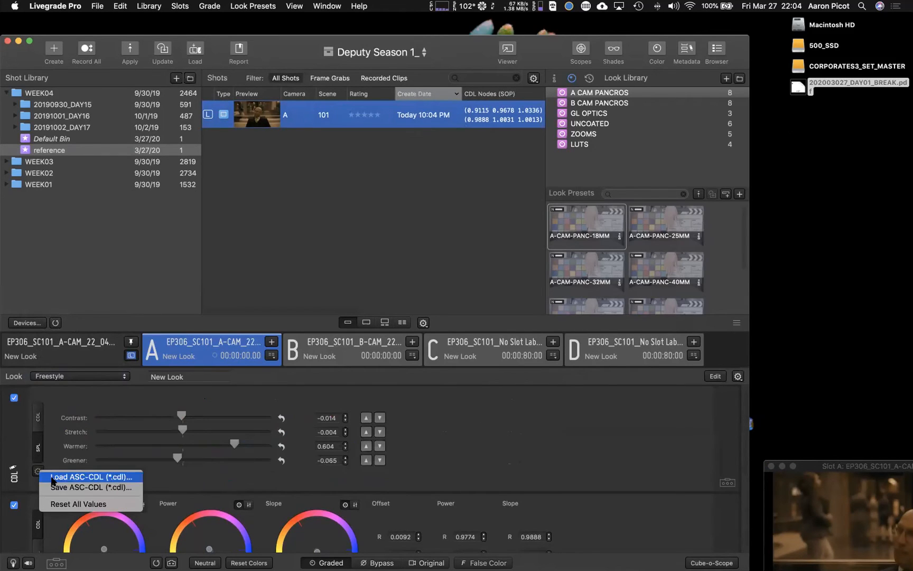
left_click(296, 263)
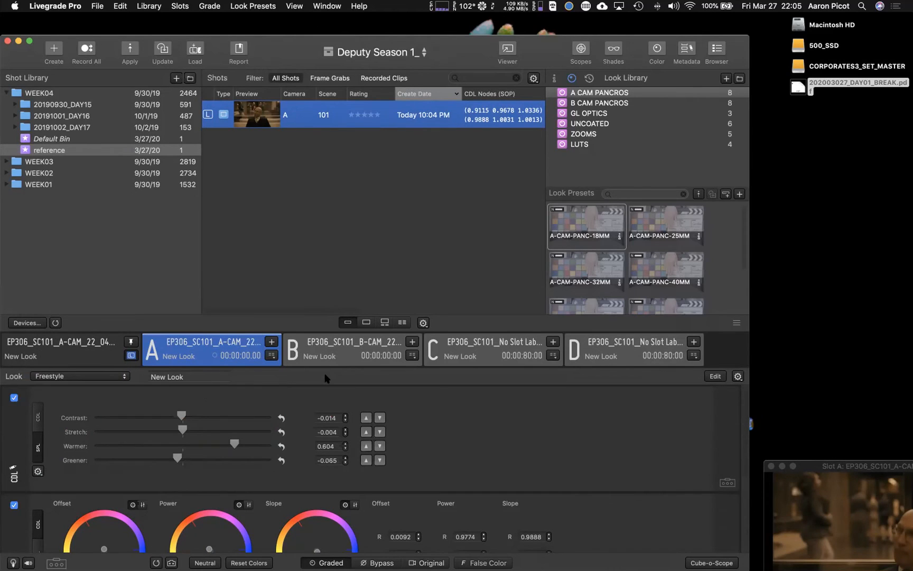
- Enlarge the grading area by shrinking the library area, and review the Freestyle look's CDL, LENS, saturation and 3D LUT nodes
left_click(117, 376)
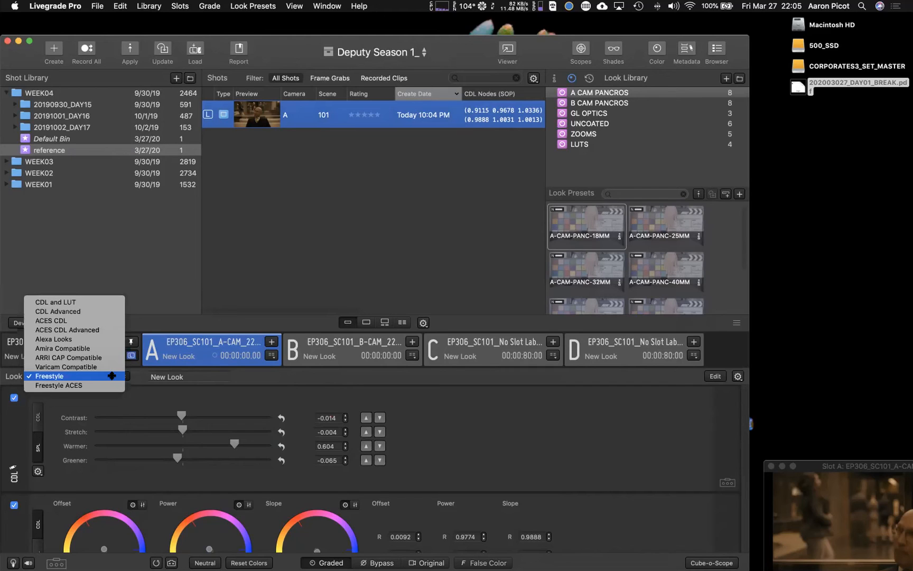
left_click(112, 376)
left_click_drag(411, 324, 465, 201)
scroll(505, 365, "down", 2)
scroll(505, 370, "up", 1)
scroll(505, 370, "down", 2)
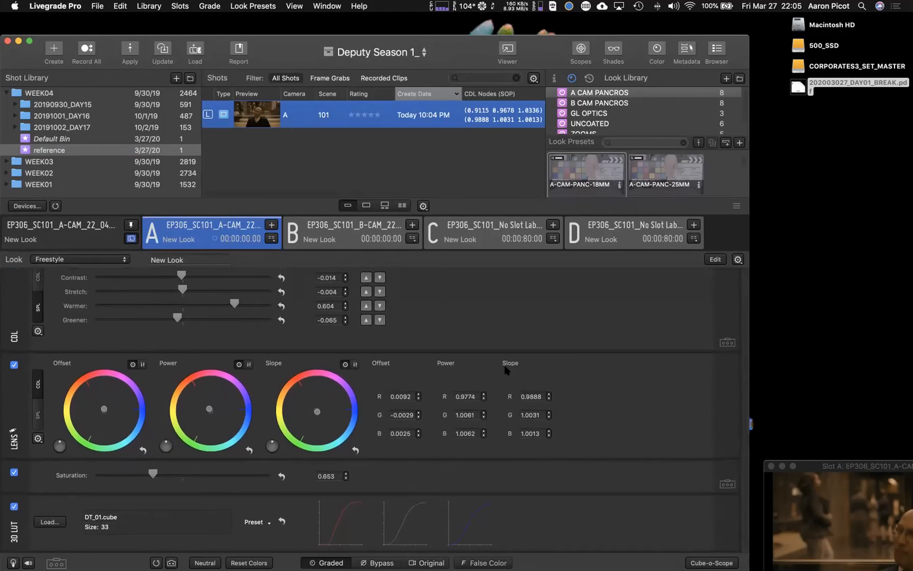
scroll(504, 365, "up", 2)
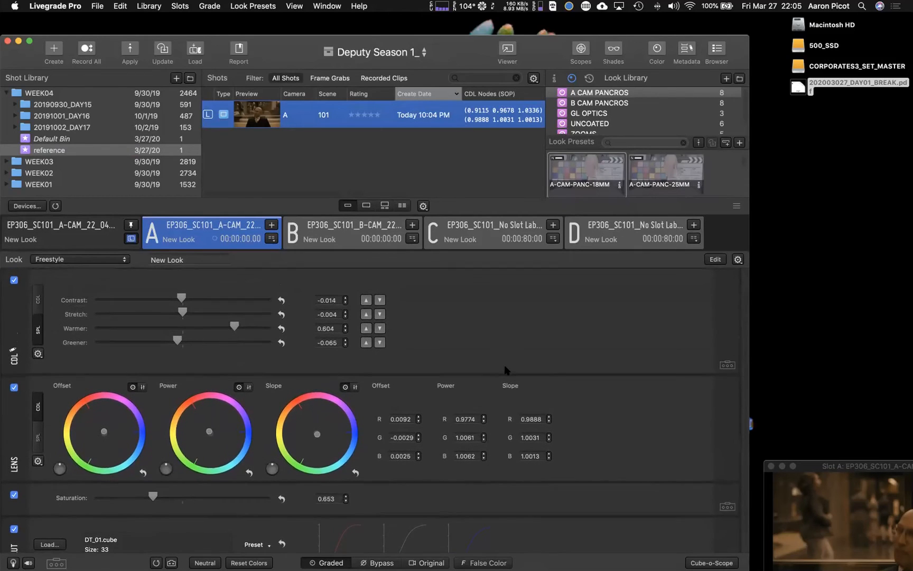
scroll(504, 364, "down", 1)
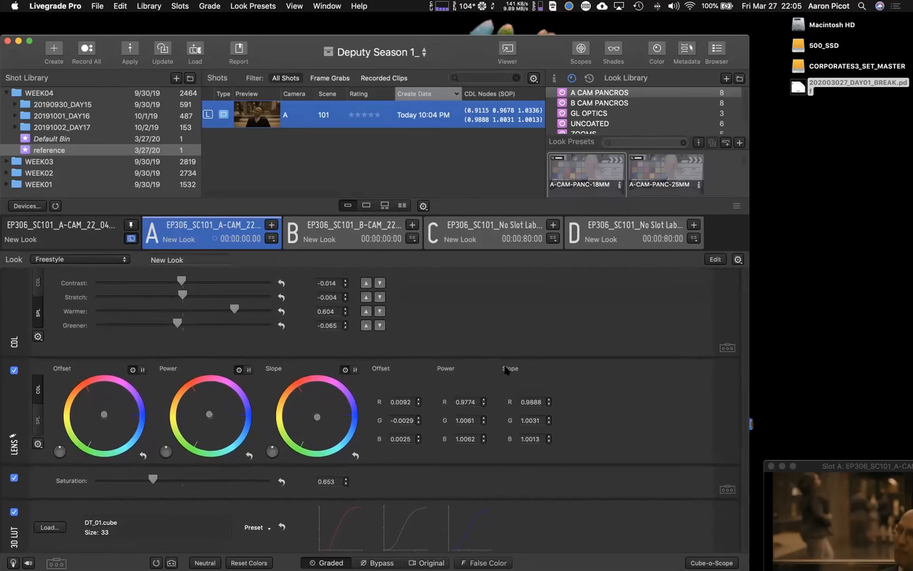
scroll(505, 370, "up", 1)
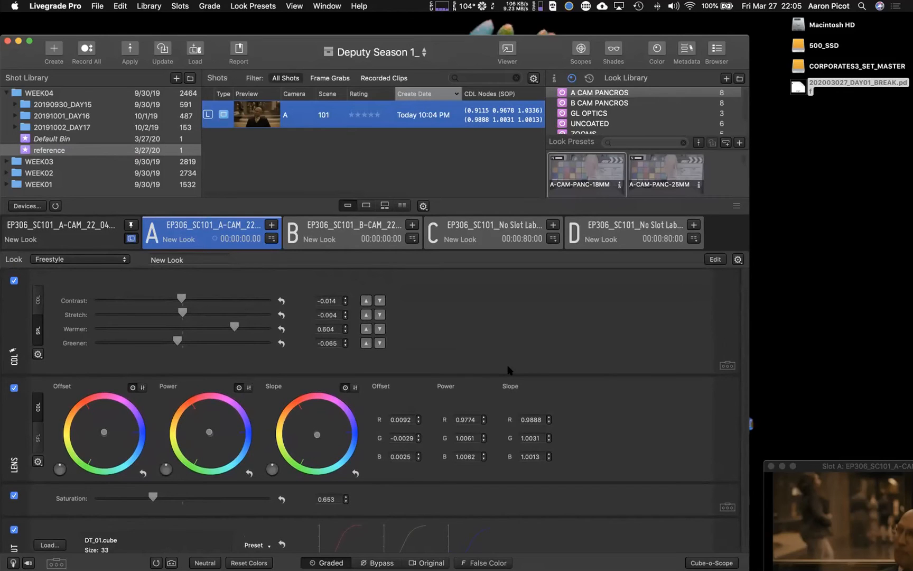
scroll(343, 369, "up", 1)
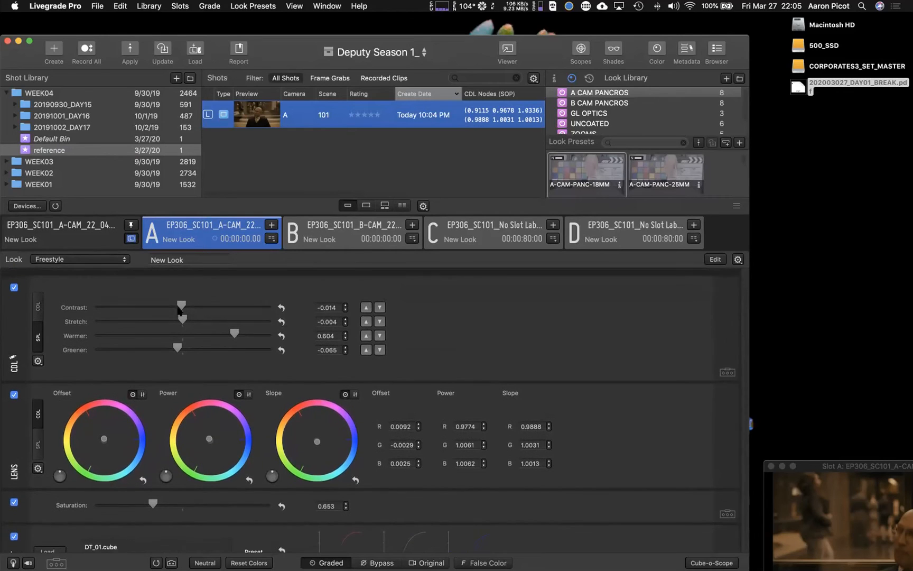
- Change slot A's grade mode to CDL Advanced and accept resetting the current look
left_click(93, 259)
left_click(83, 191)
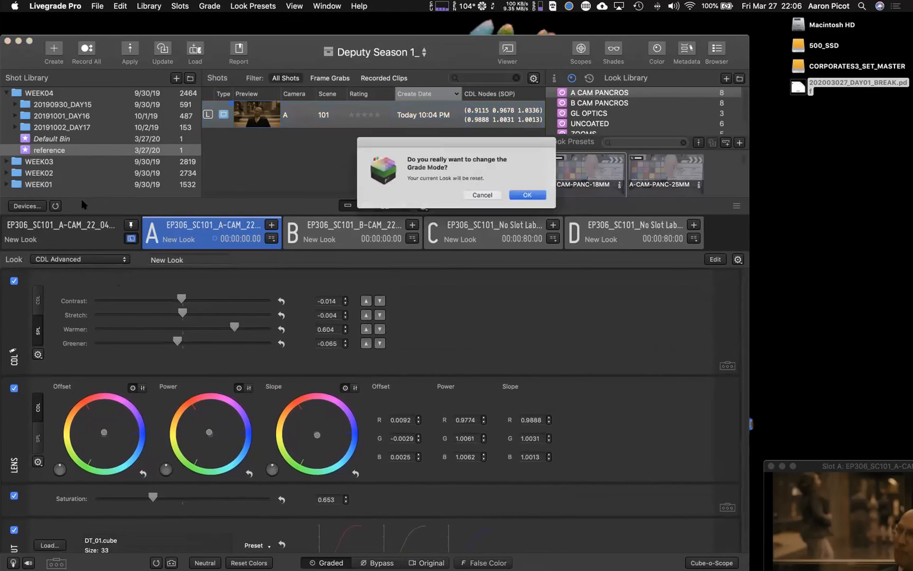
left_click(534, 198)
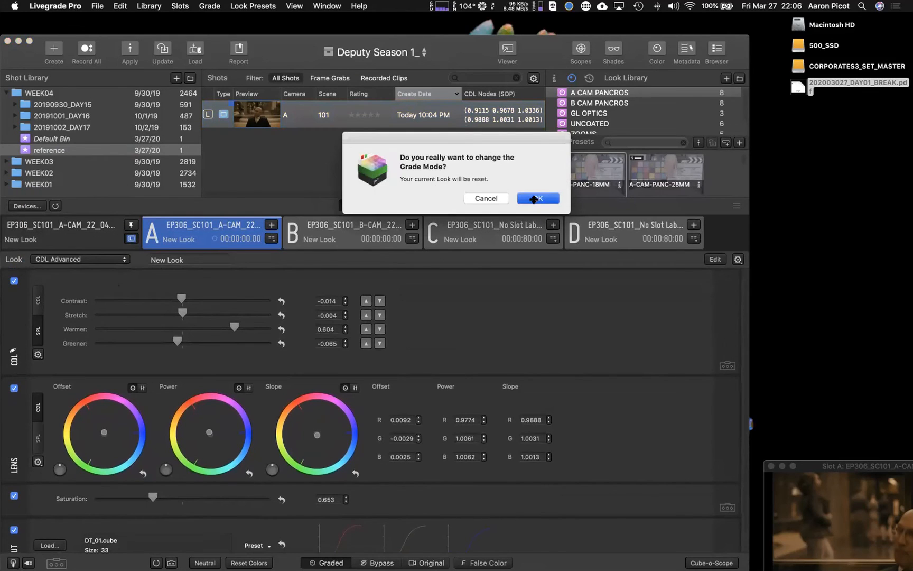
- Edit slot A's CDL Advanced node stack and remove the 1D LUT, 3D LUT and Curve nodes
scroll(690, 323, "down", 5)
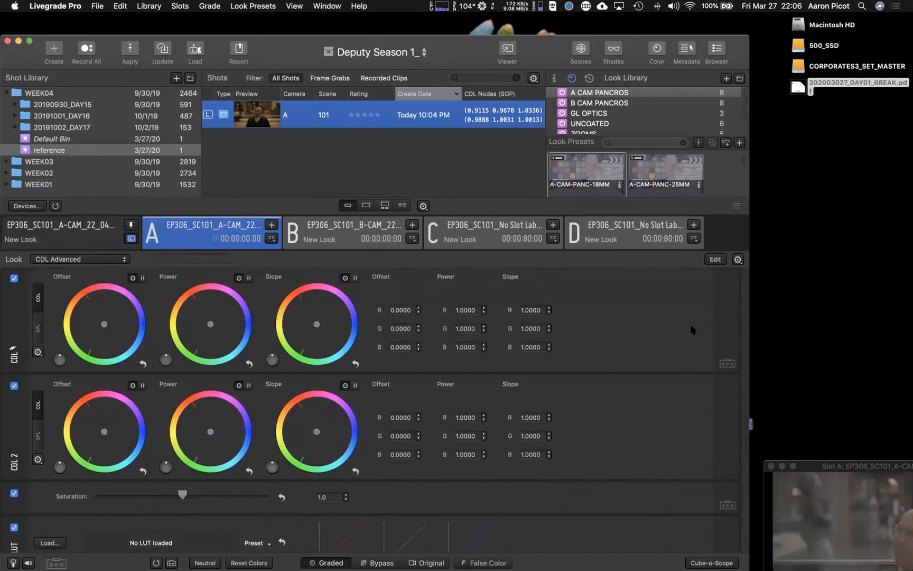
scroll(691, 326, "down", 2)
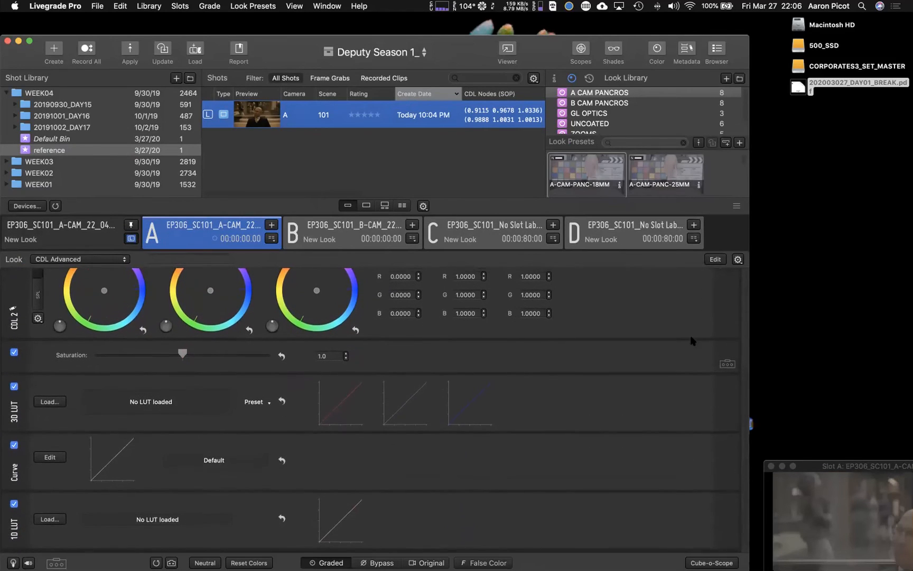
left_click(715, 259)
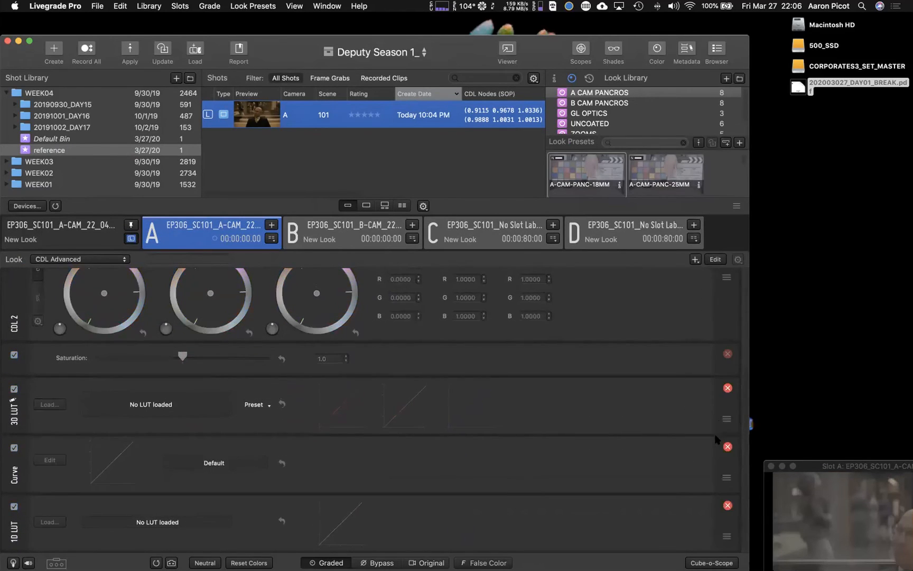
left_click(727, 505)
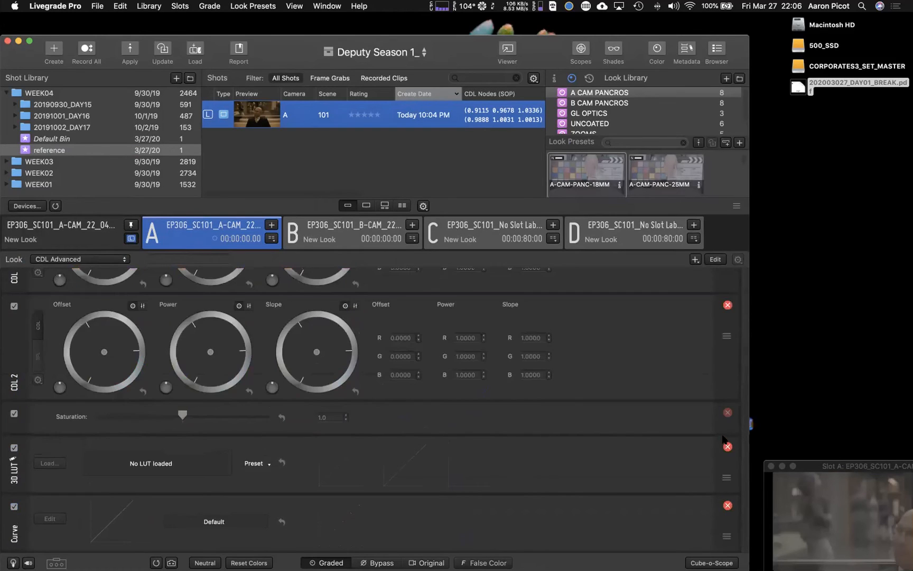
left_click(727, 447)
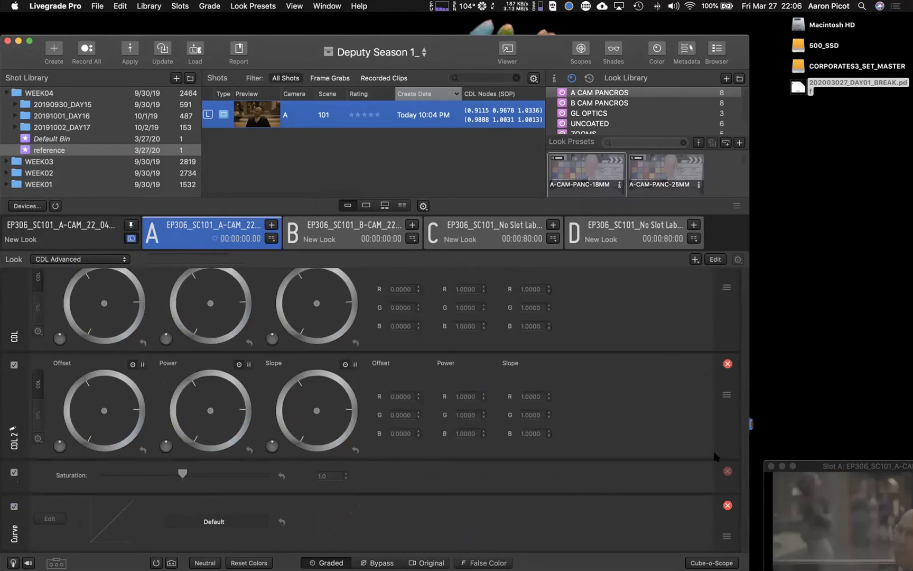
left_click(728, 505)
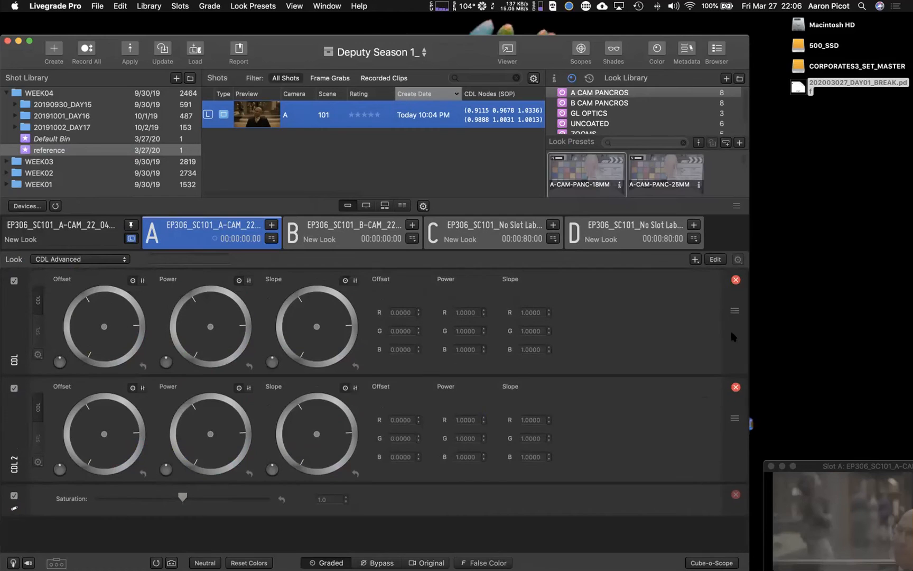
- Add two 3D LUT nodes to slot A's stack and finish editing the grade mode
left_click(695, 259)
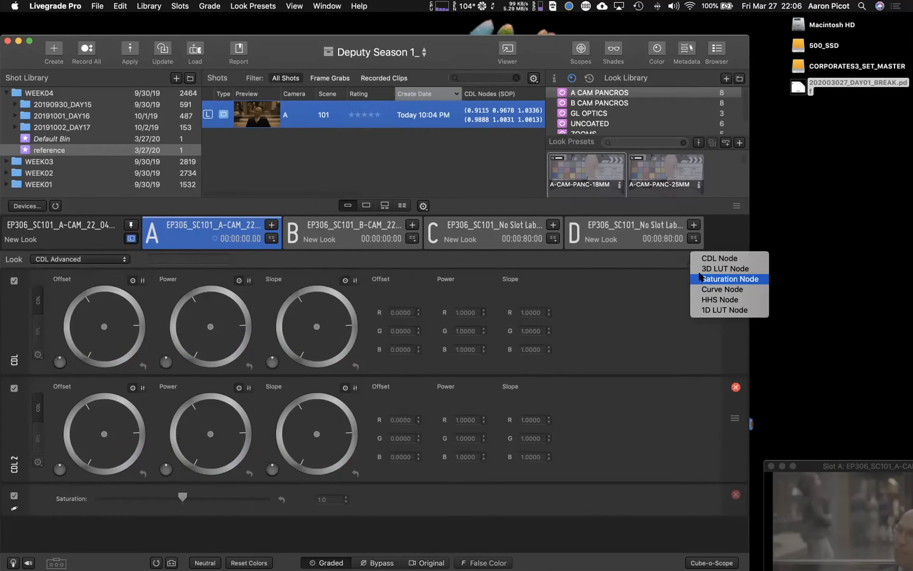
left_click(698, 270)
left_click(695, 259)
left_click(695, 260)
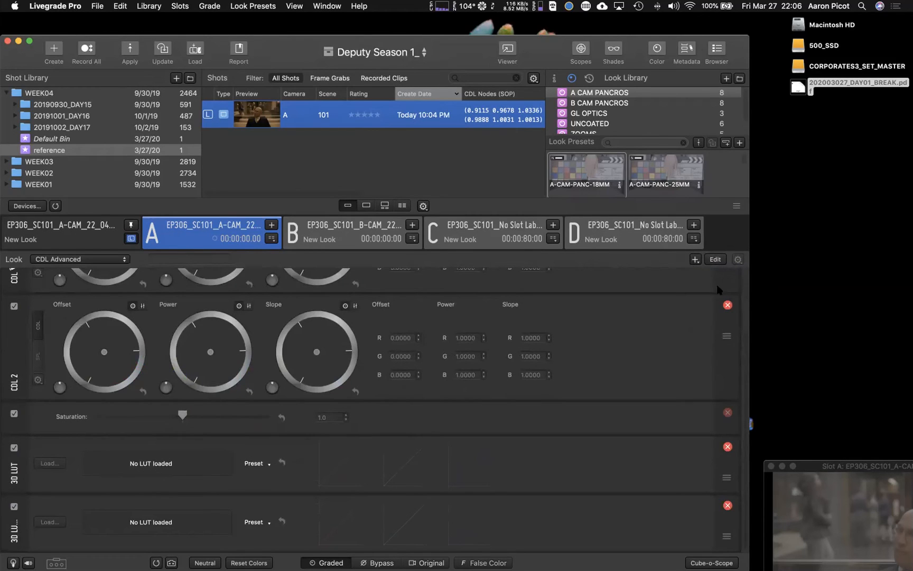
left_click(714, 259)
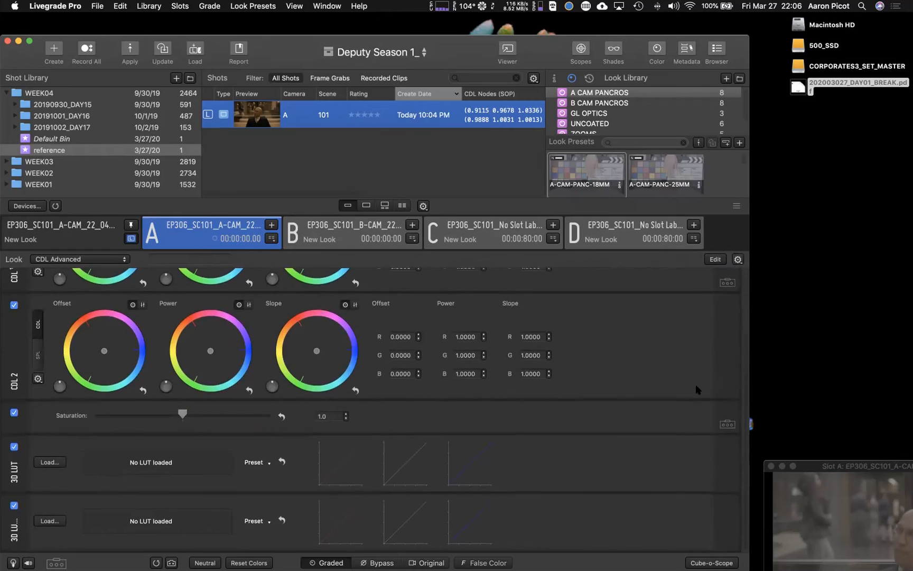
- Try reordering slot A's node stack by moving a 3D LUT node up and the CDL 2 node down past Saturation
left_click(714, 260)
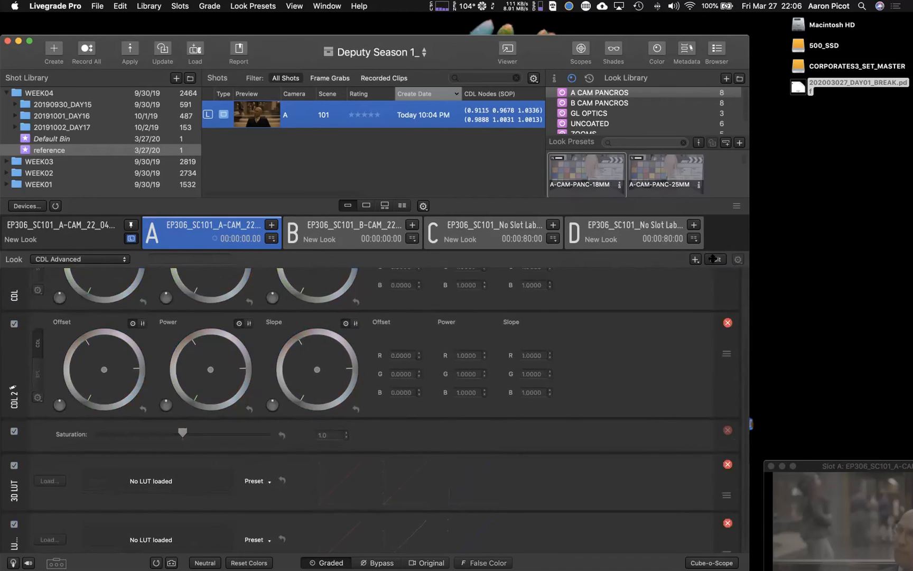
left_click_drag(725, 477, 724, 332)
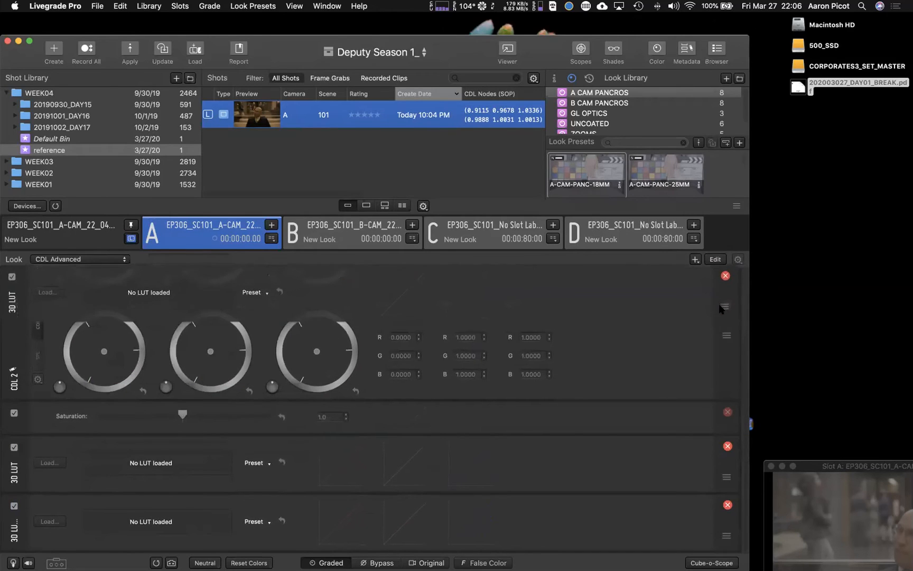
left_click_drag(726, 475, 727, 291)
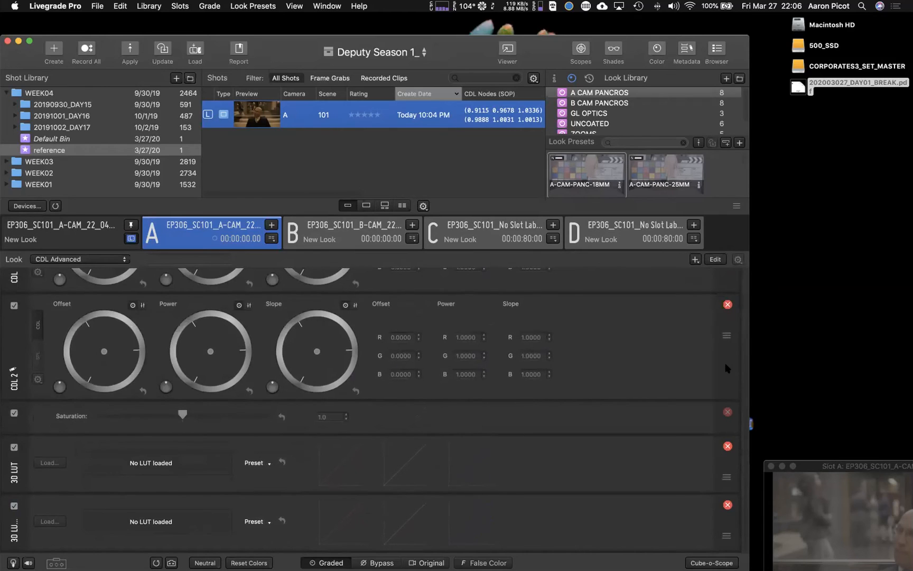
left_click_drag(726, 335, 720, 500)
left_click(724, 311)
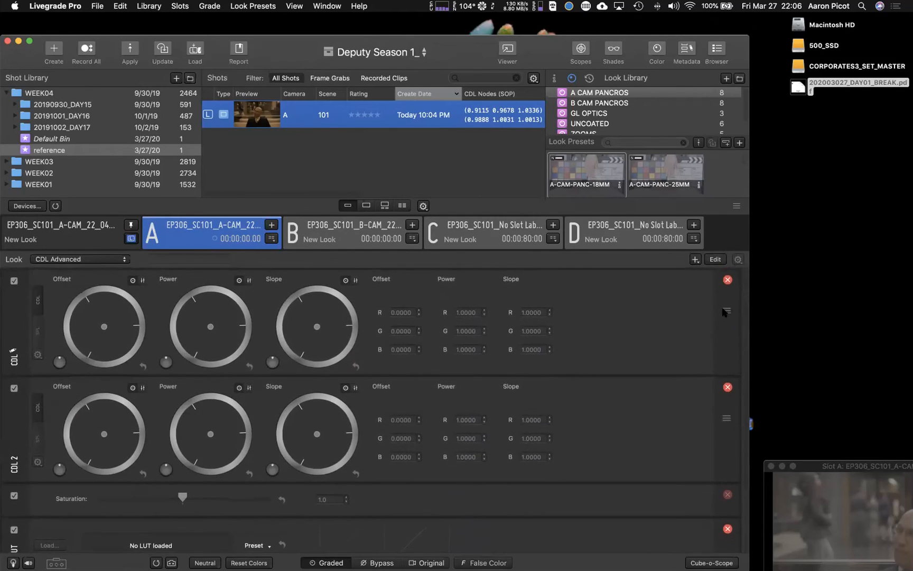
left_click_drag(722, 417, 722, 546)
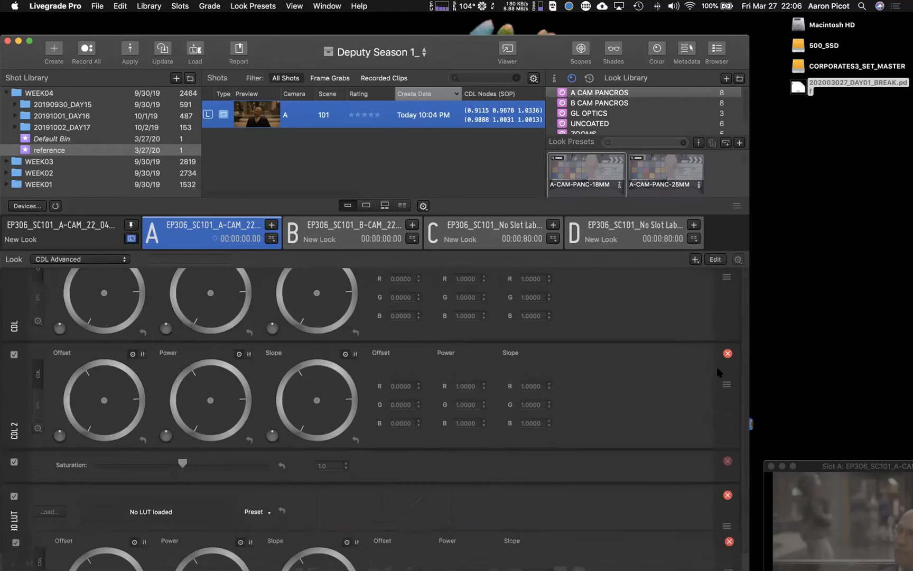
left_click(715, 259)
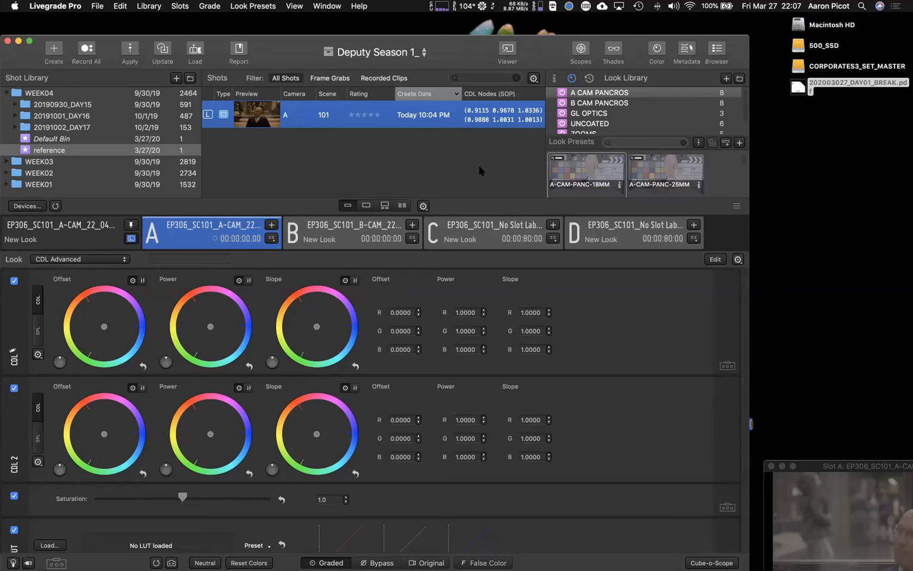
- Move the slot A viewer window fully onto the screen and check the look options of the scene 101 shot
left_click(793, 466)
left_click_drag(758, 384, 667, 410)
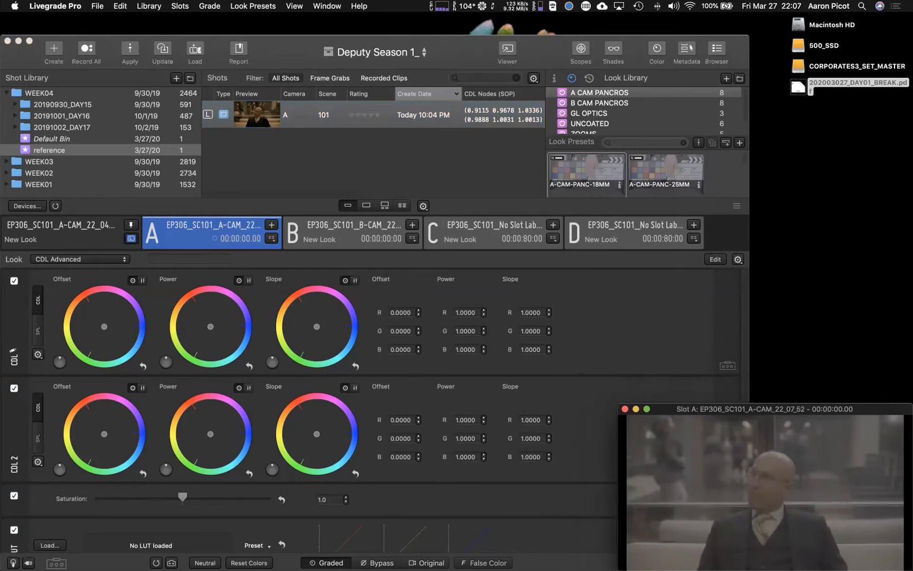
right_click(264, 117)
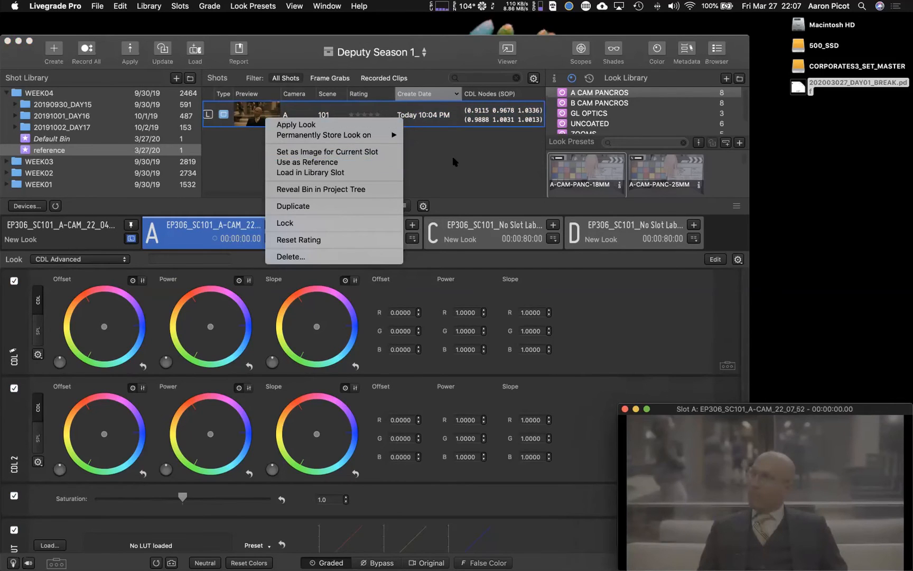
left_click(464, 164)
- Enlarge the library area above the slots and deselect the scene 101 shot
left_click(477, 162)
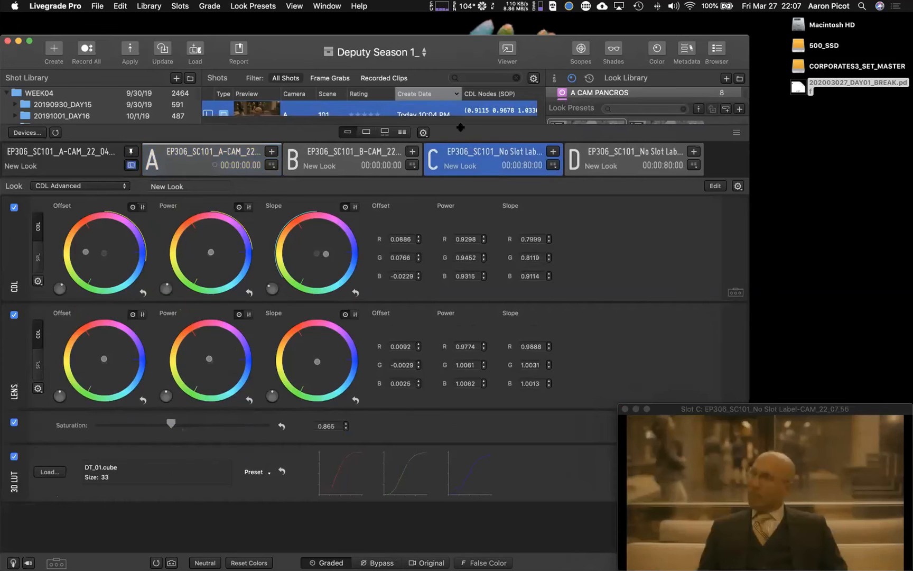
double_click(461, 127)
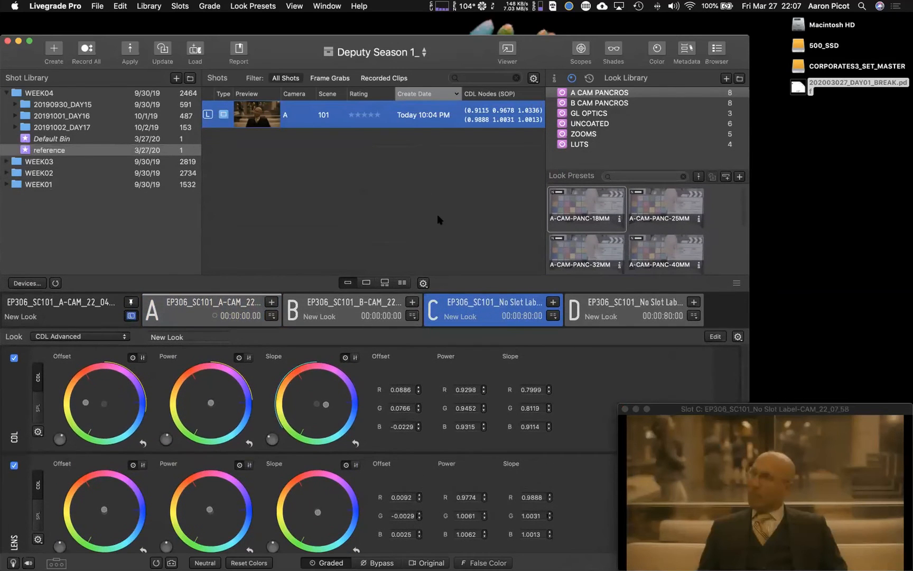
left_click(438, 214)
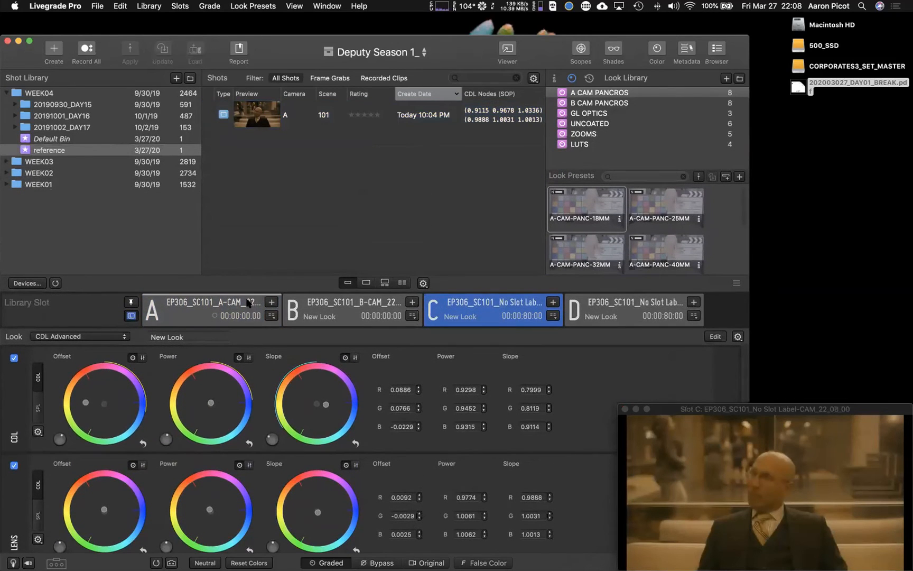
- Compare the looks of slots A, B, C and D in the viewer by making each slot active in turn
left_click(248, 303)
left_click(346, 306)
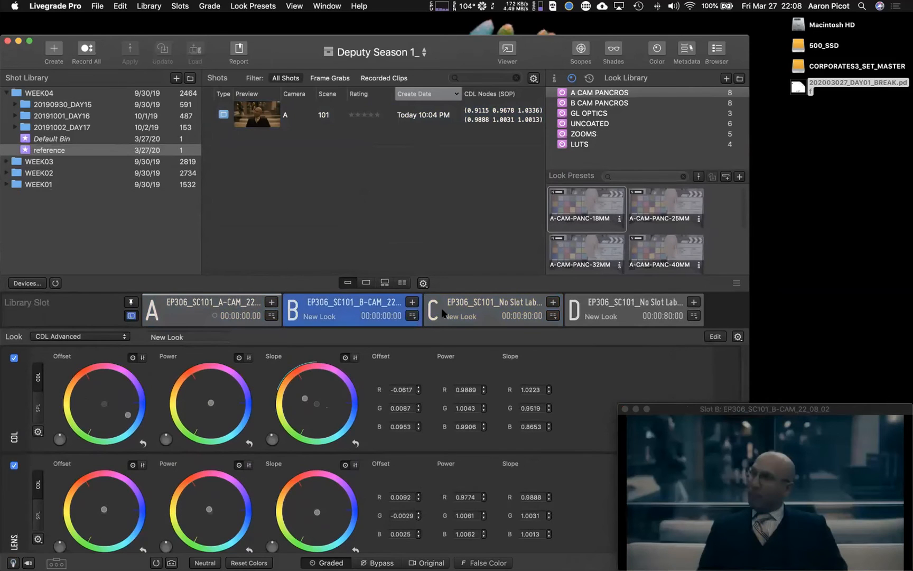
left_click(544, 312)
left_click(600, 308)
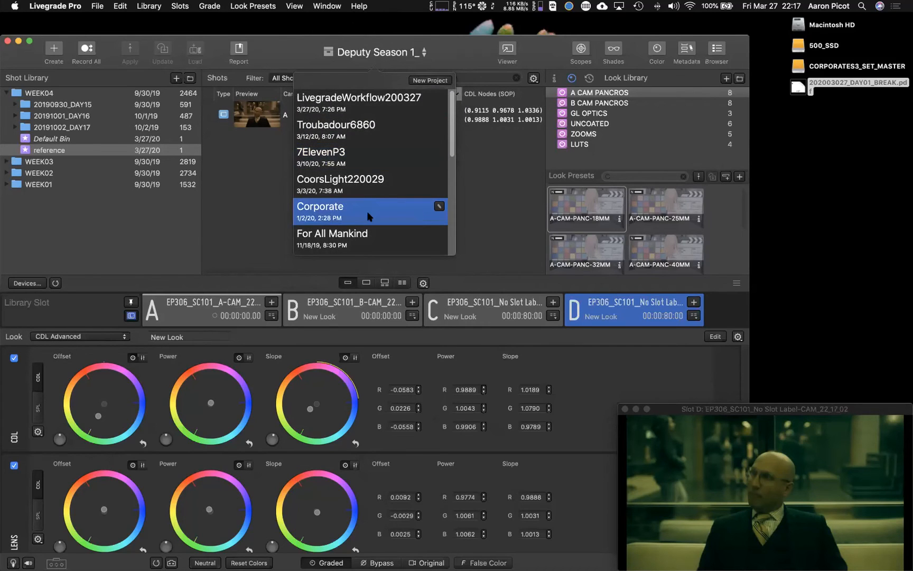
- Switch to the Corporate project and make slot A the active slot
left_click(366, 212)
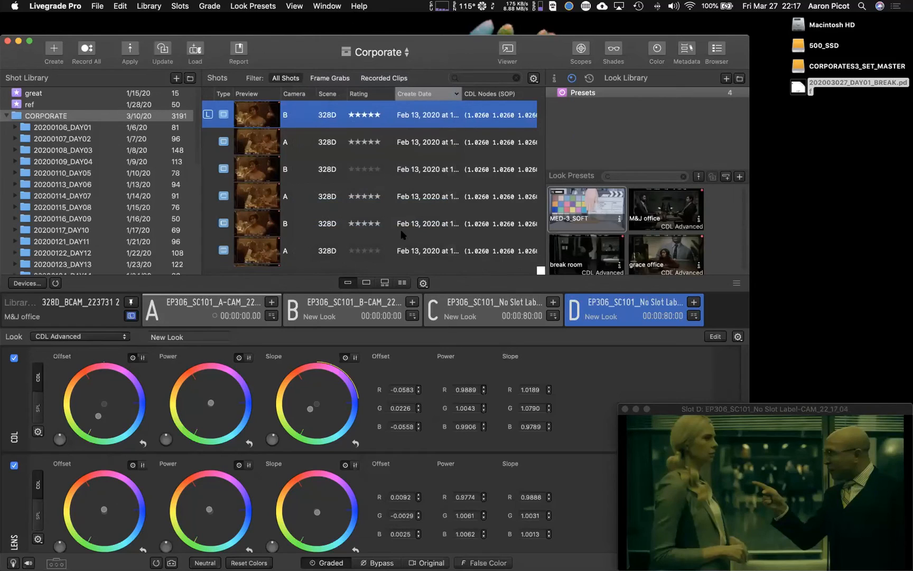
mouse_move(695, 533)
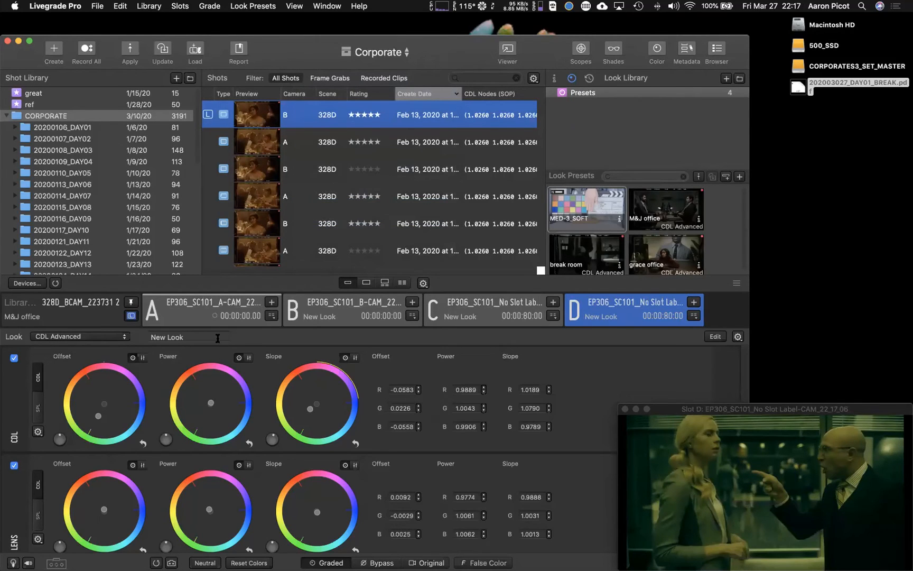
left_click(207, 310)
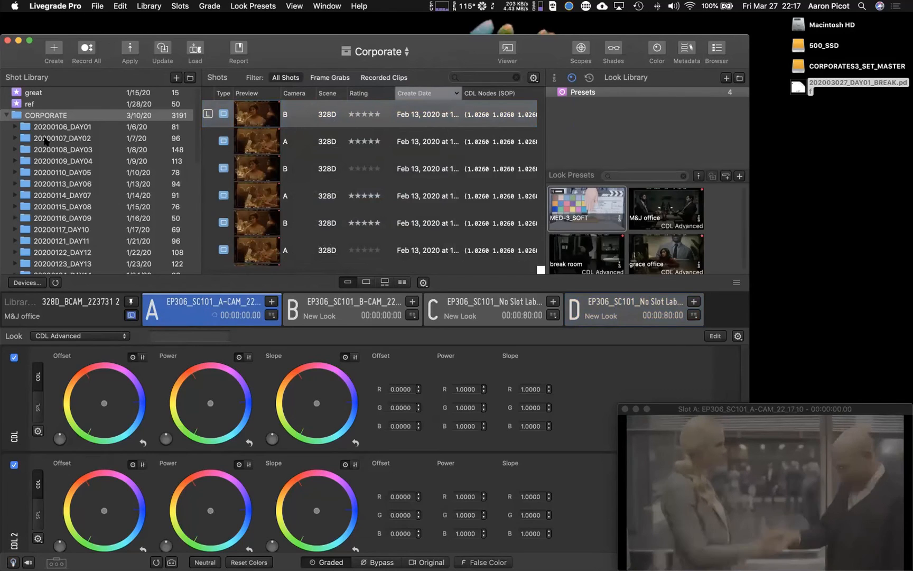
- Collapse the CORPORATE folder and create a new shot library bin named test
left_click(7, 115)
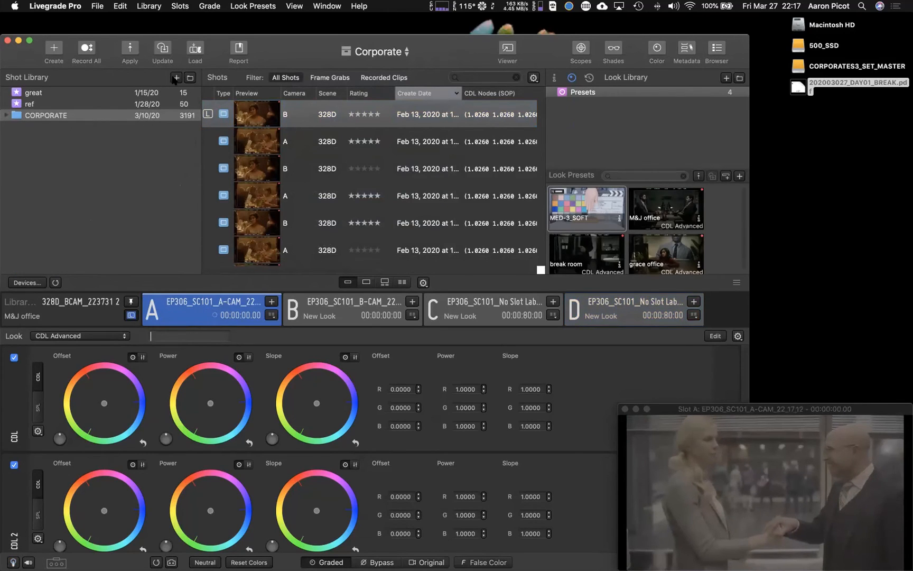
key("super+n")
type("test")
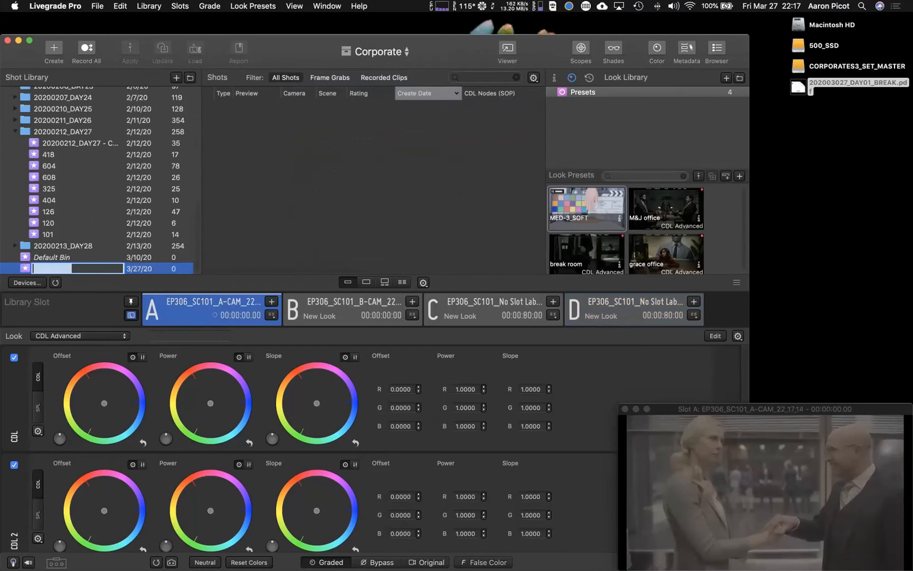
key("Return")
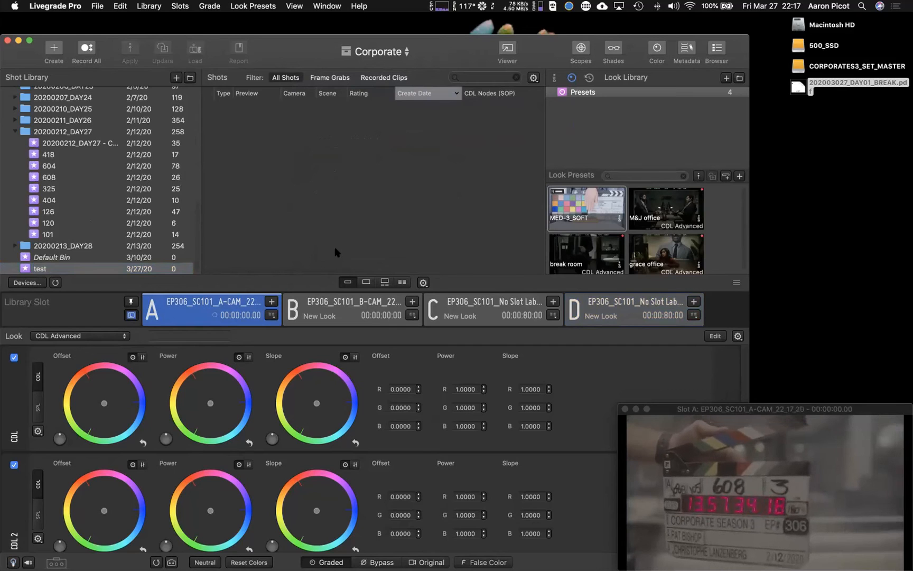
- Open bin 608 in 20200212_DAY27 and apply the M&J office look of its unrated B camera shot to slot A
scroll(432, 465, "down", 2)
scroll(433, 466, "down", 5)
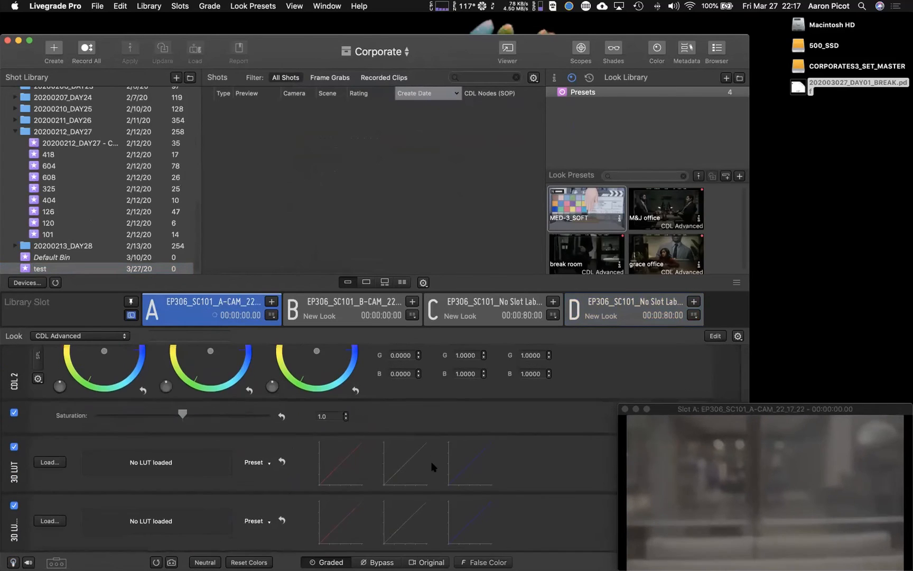
scroll(353, 405, "up", 3)
scroll(352, 402, "up", 3)
left_click(66, 210)
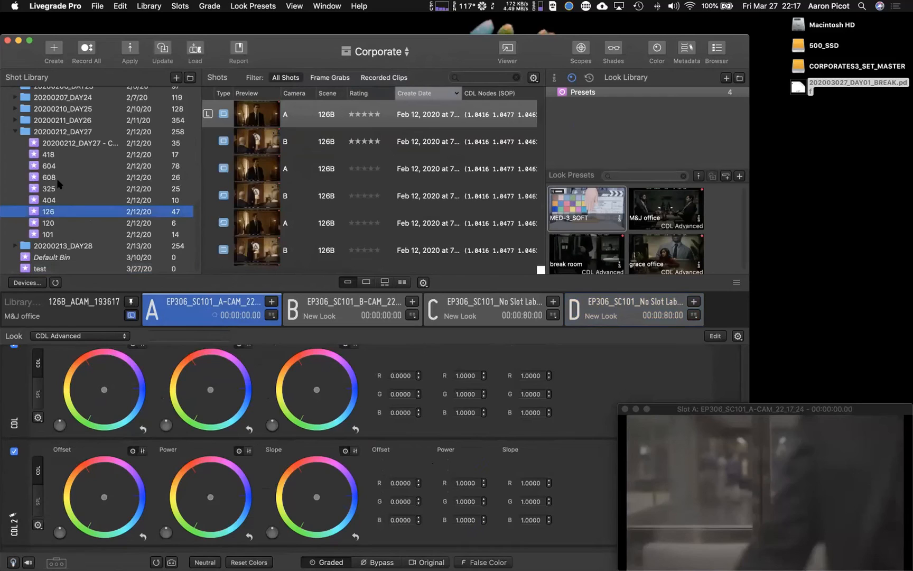
left_click(57, 186)
left_click(58, 178)
left_click(257, 168)
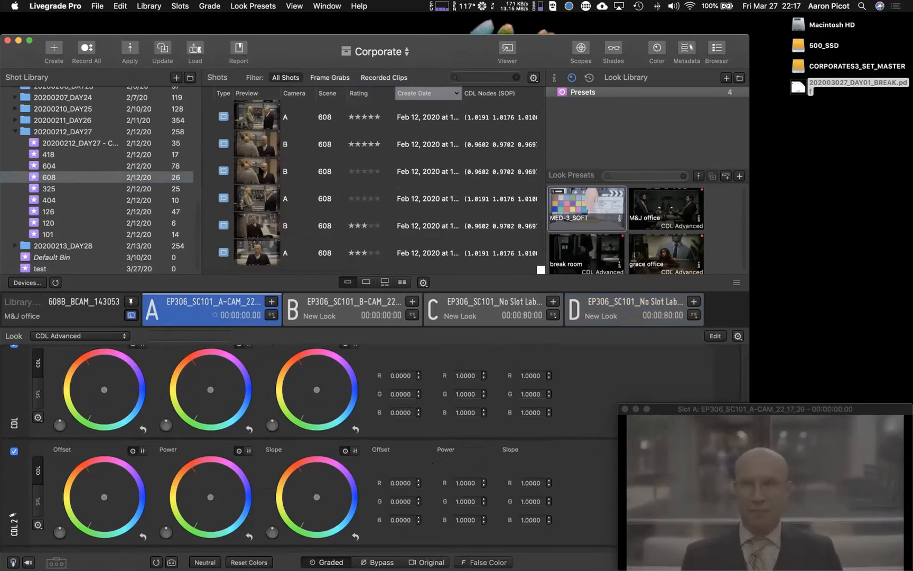
left_click(259, 167)
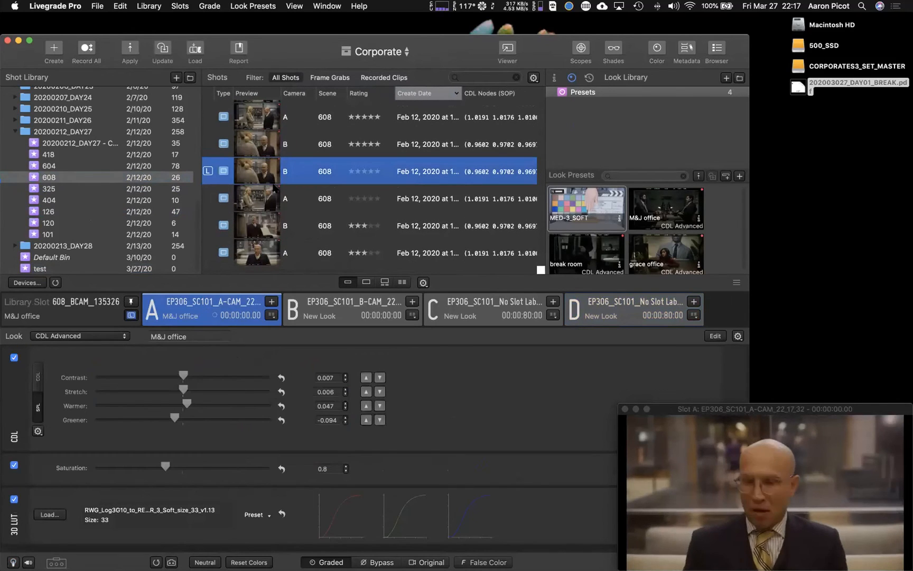
scroll(275, 188, "up", 1)
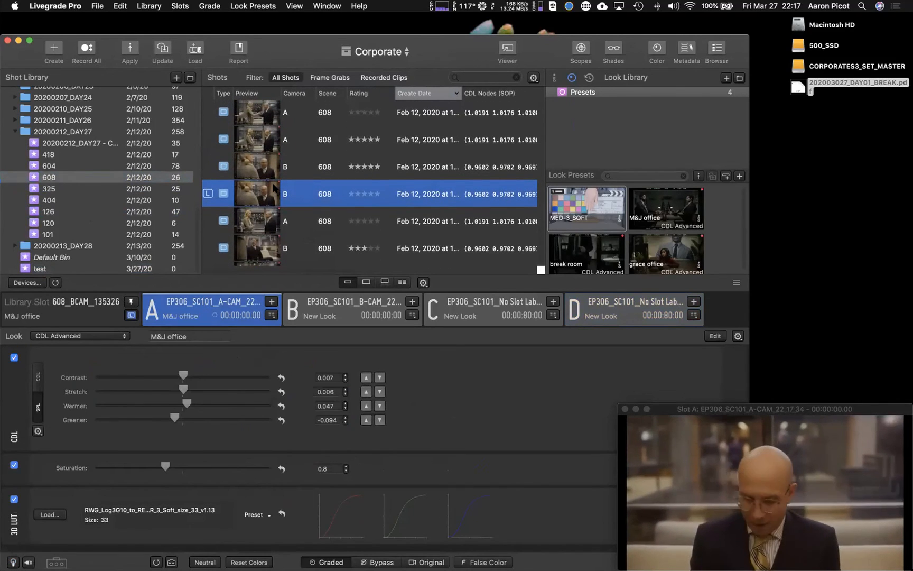
- Use the same B camera shot as the viewer reference, enlarge the viewer and adjust the split between live image and reference
right_click(268, 192)
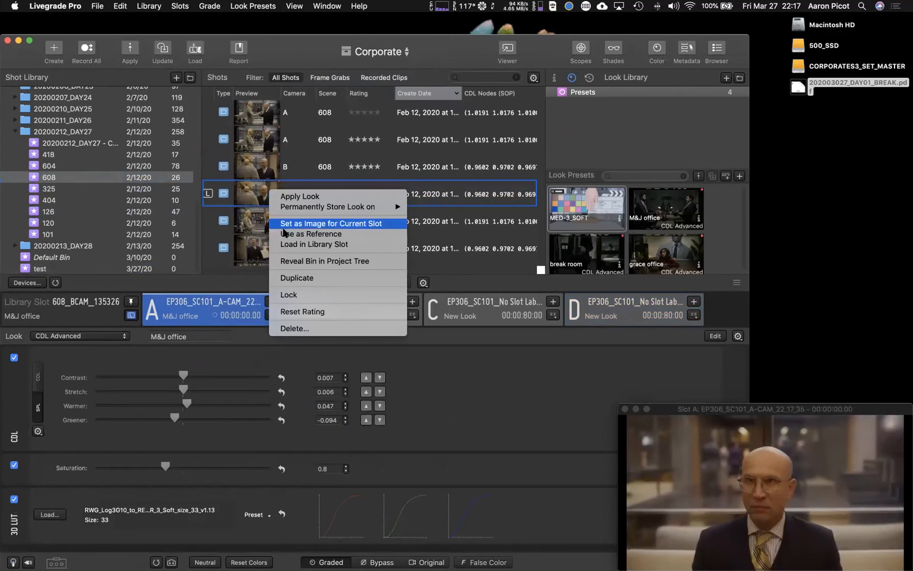
left_click(299, 234)
left_click_drag(689, 476, 736, 479)
left_click_drag(618, 405, 571, 361)
mouse_move(707, 456)
left_mouse_down()
mouse_move(814, 459)
mouse_move(717, 454)
left_mouse_up()
mouse_move(788, 510)
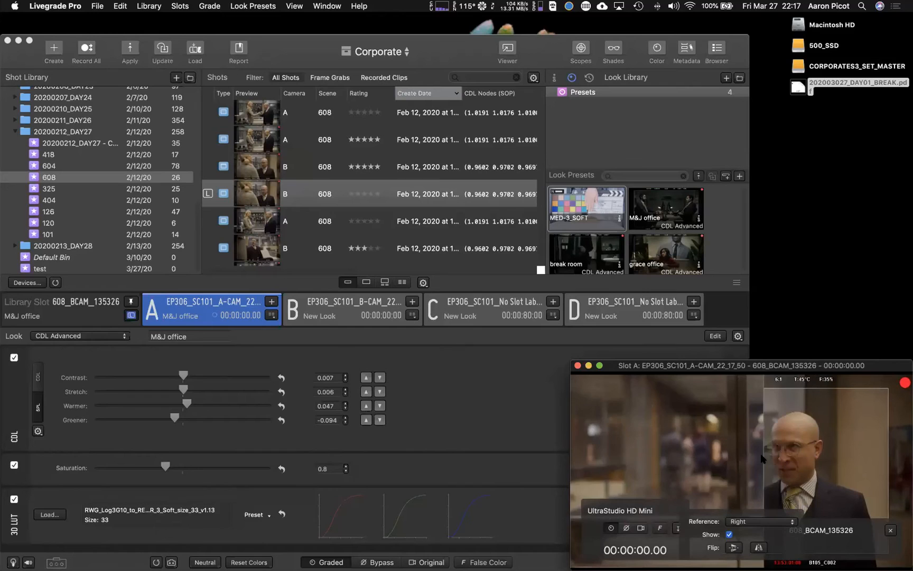
- Clear the viewer's reference image, record two clips from slot A into the test bin and deselect the shots
left_click(890, 530)
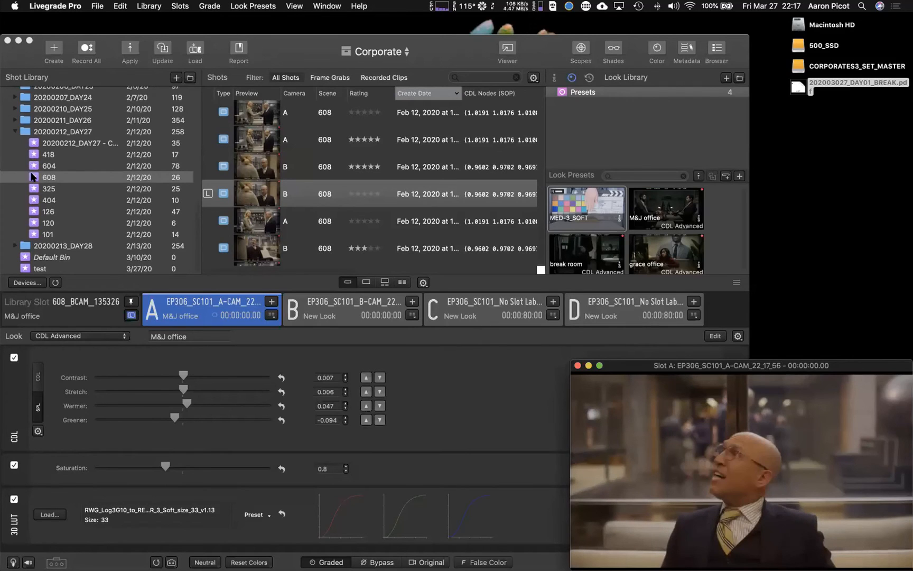
left_click(24, 269)
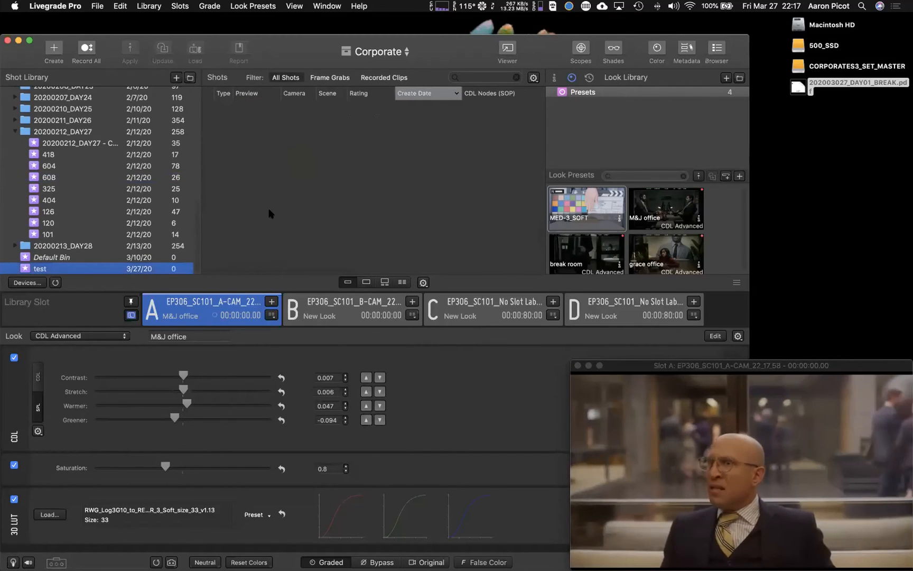
key("super+r")
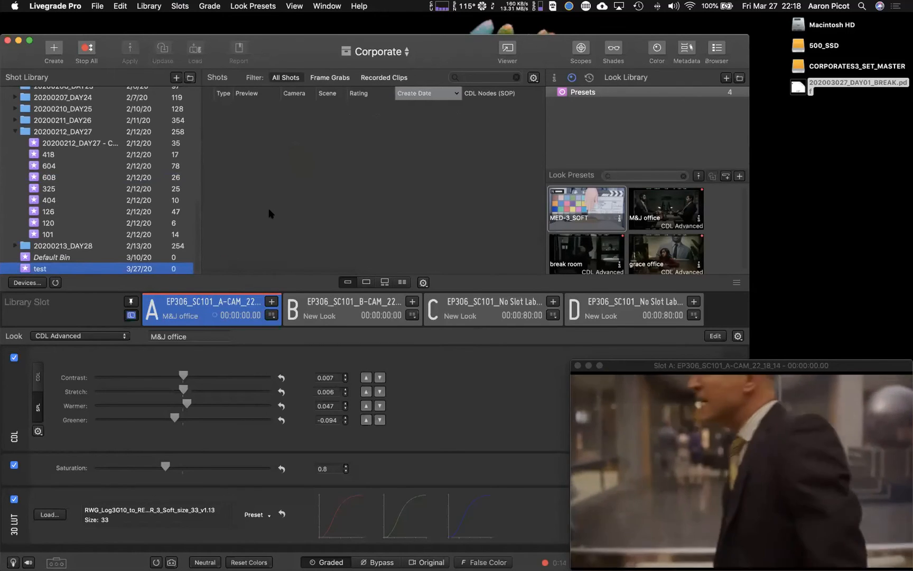
key("super+r")
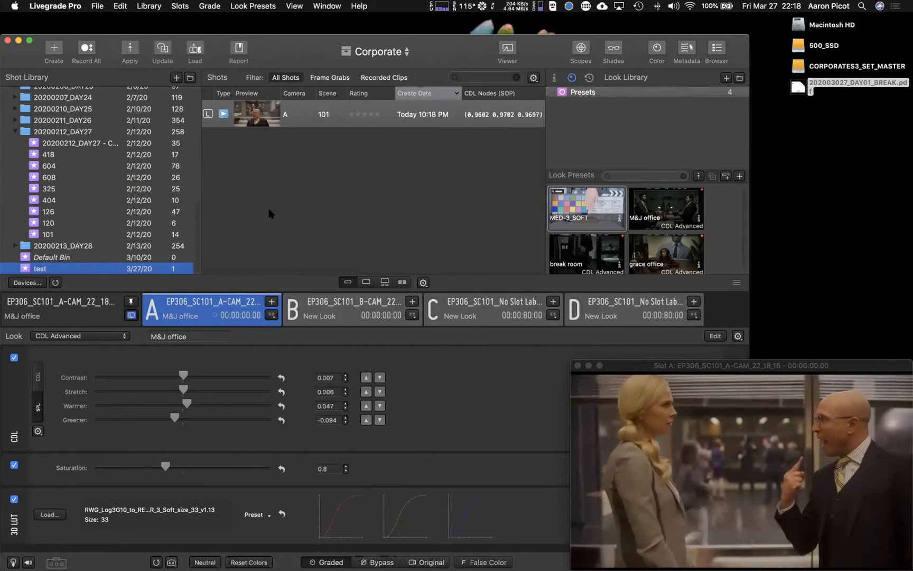
key("super+r")
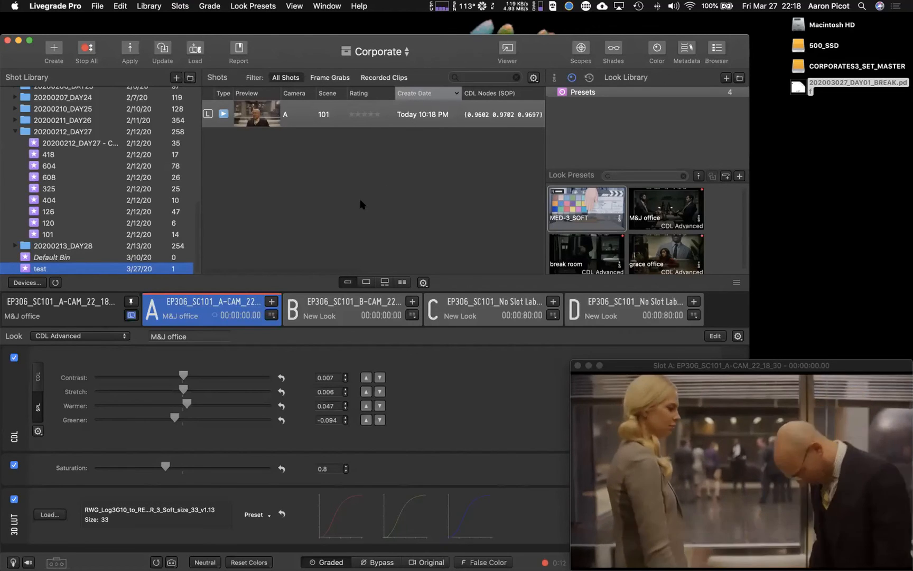
key("super+r")
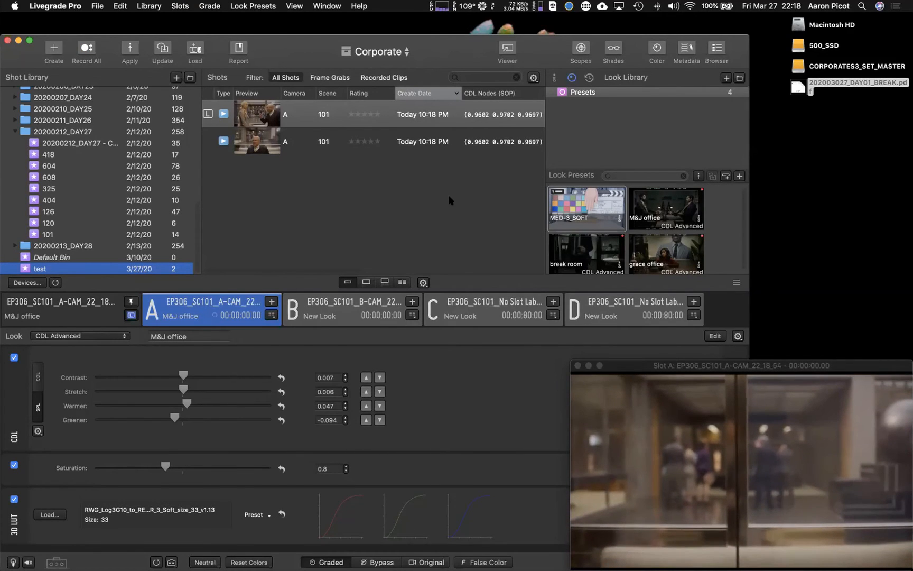
left_click(353, 189)
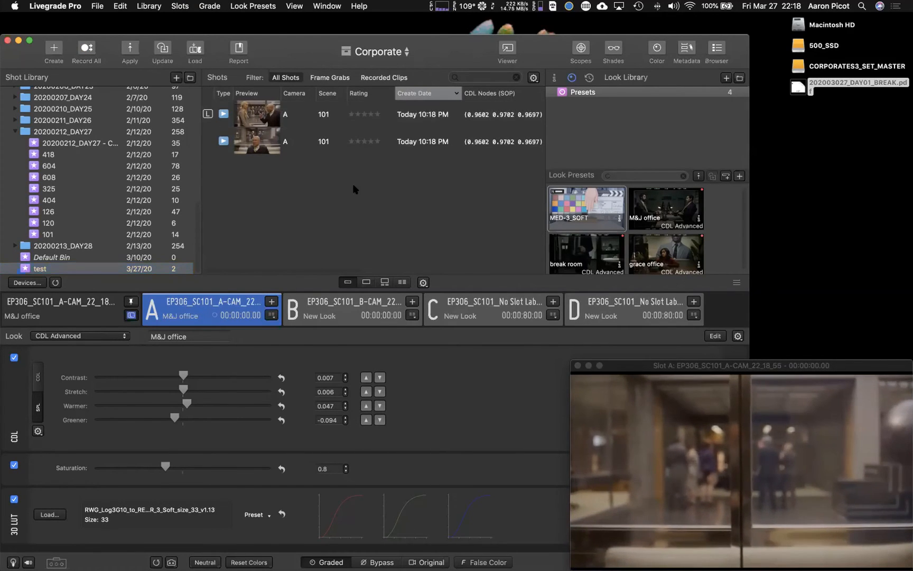
key("super+a")
left_click(425, 172)
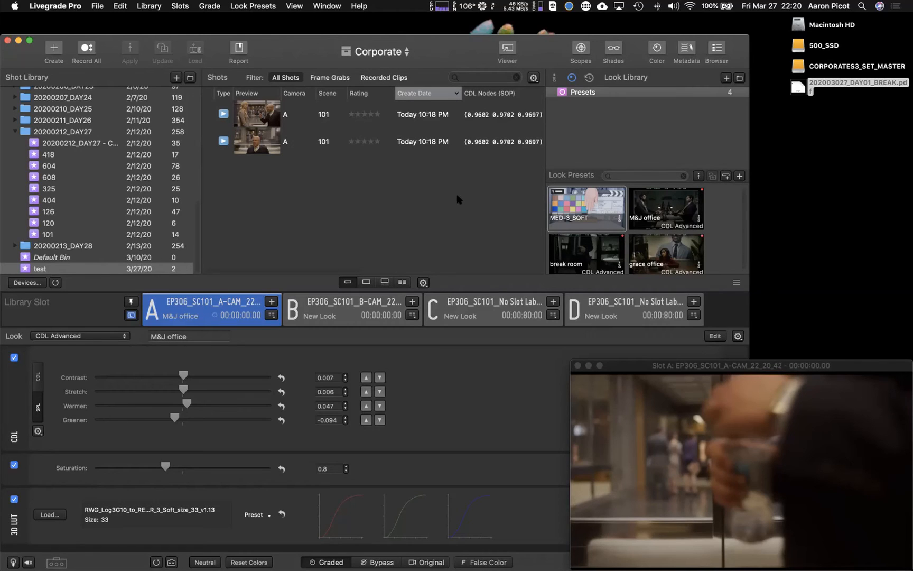
- Close the viewer and add an HHS node after the 3D LUT in slot A's look
mouse_move(627, 380)
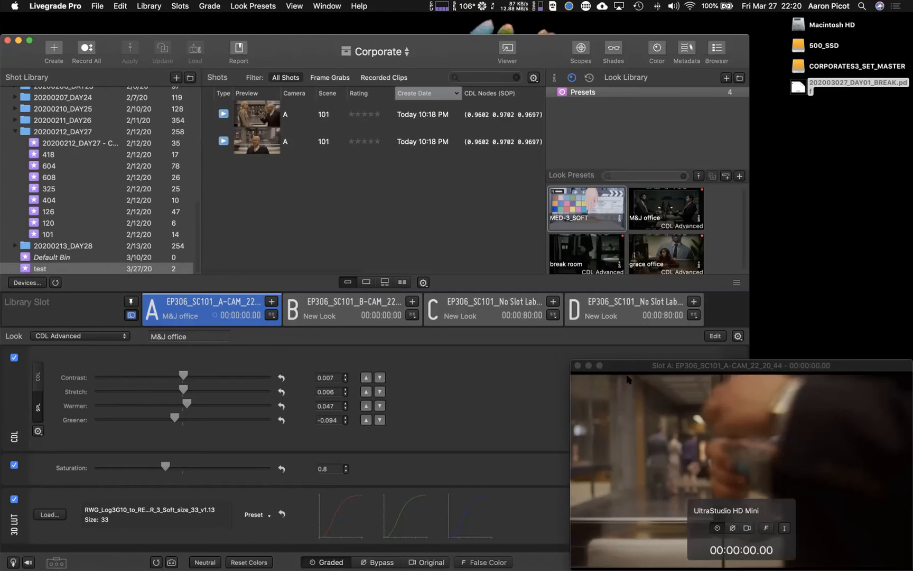
left_click(578, 365)
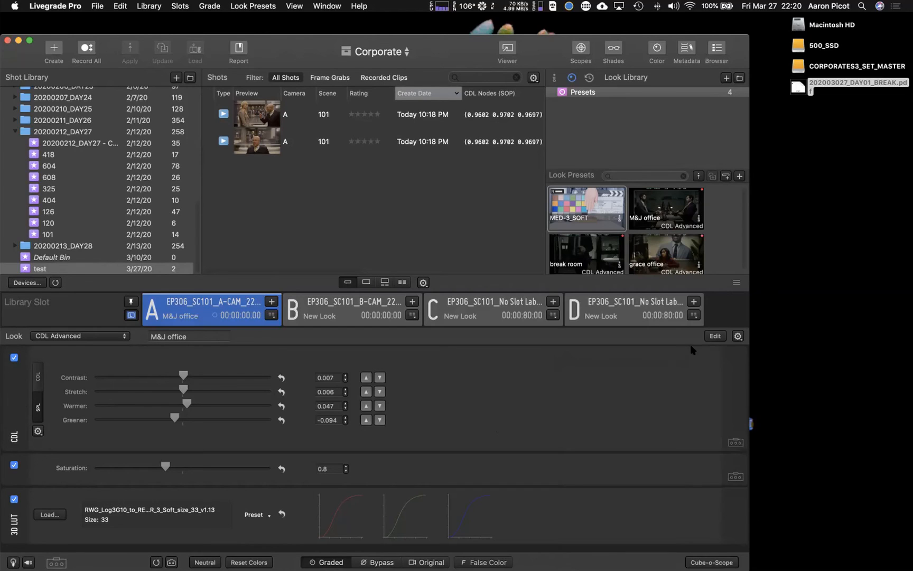
left_click(715, 336)
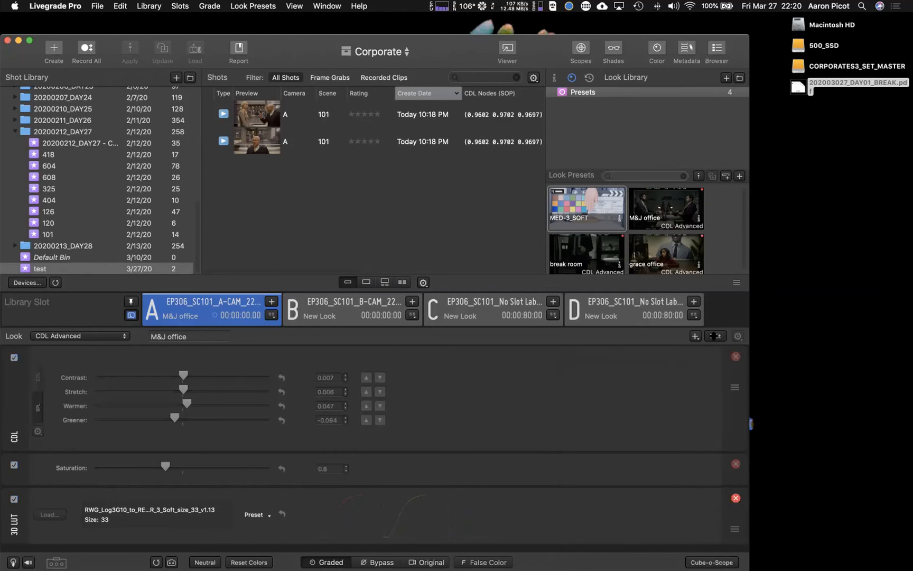
left_click(696, 336)
left_click(701, 376)
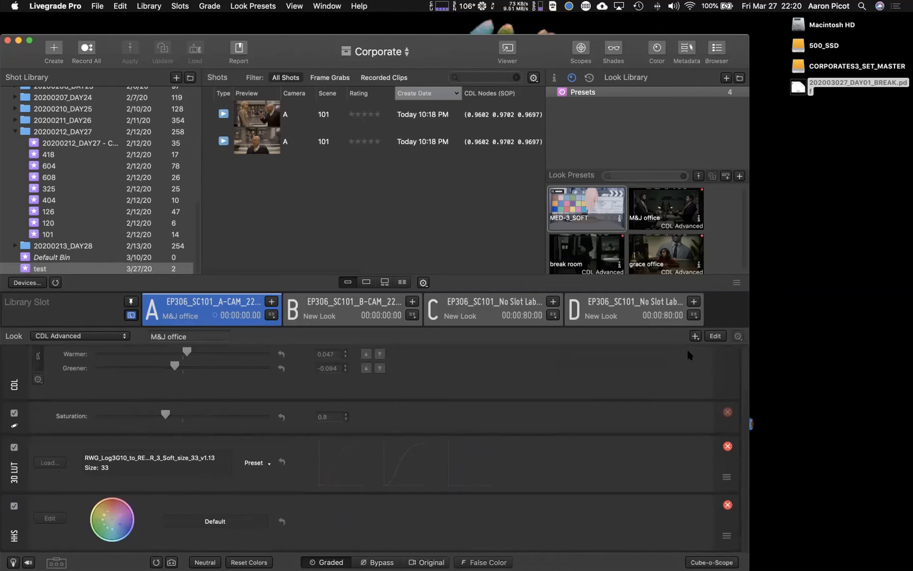
left_click(714, 336)
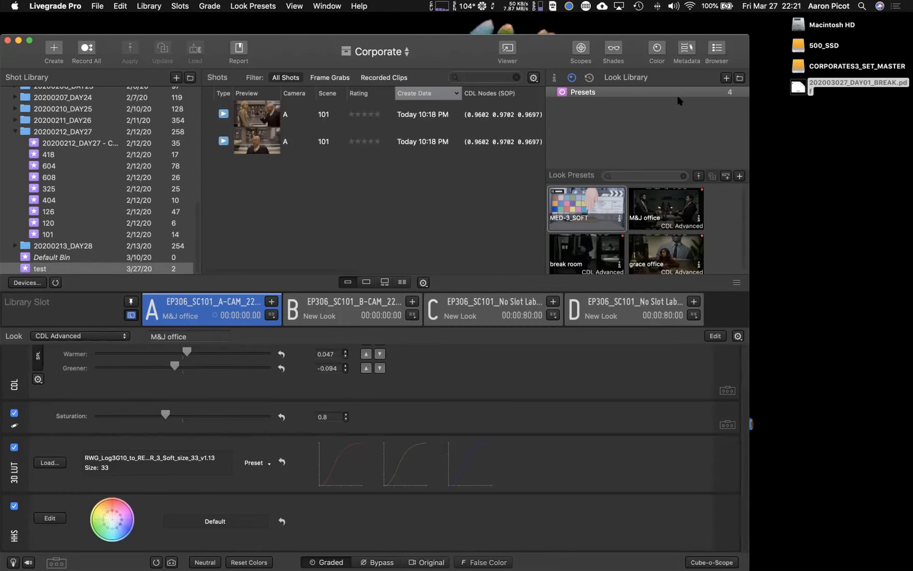
- Reopen the viewer and move the yellow point of the HHS node slightly outward on the Hue Saturation wheel
left_click(508, 59)
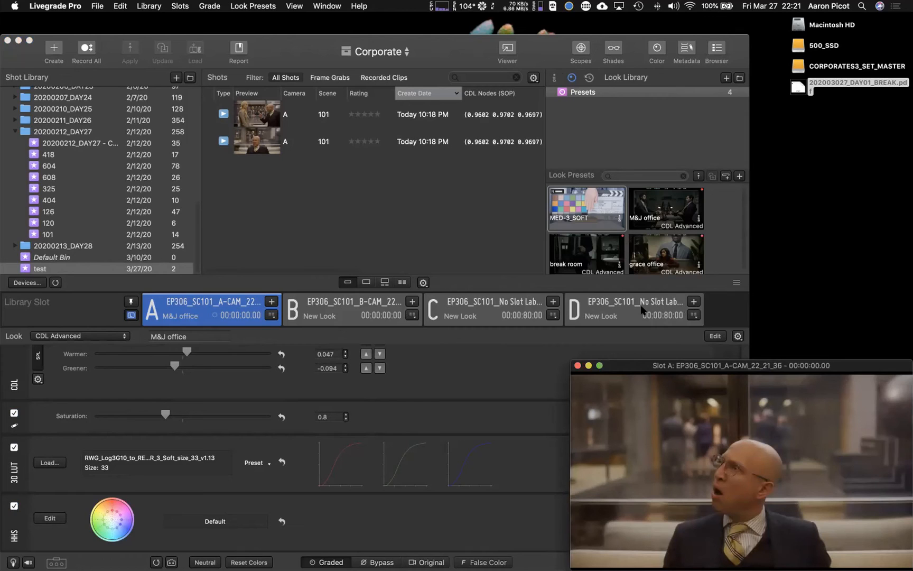
left_click(57, 523)
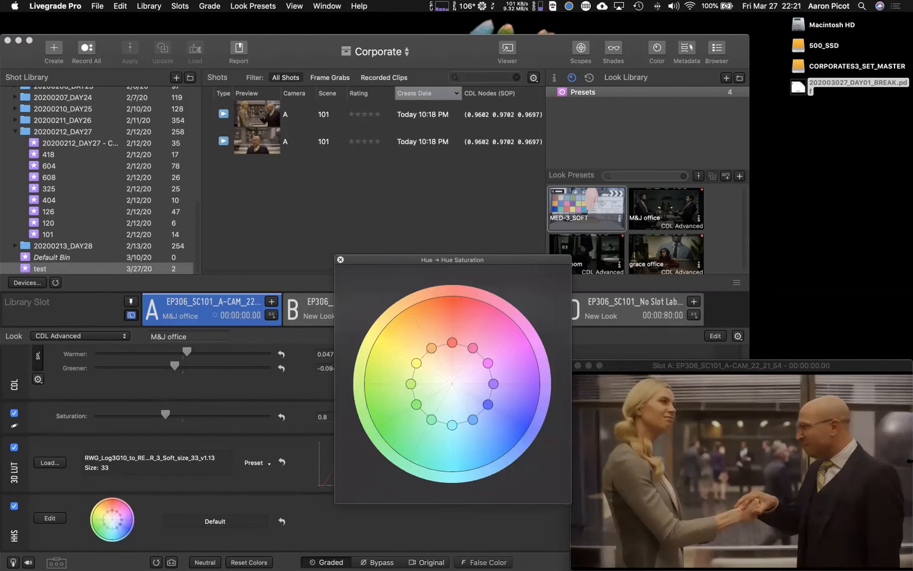
mouse_move(416, 363)
left_mouse_down()
mouse_move(392, 346)
mouse_move(403, 366)
mouse_move(380, 325)
mouse_move(391, 350)
mouse_move(388, 330)
mouse_move(402, 342)
mouse_move(379, 376)
mouse_move(400, 341)
mouse_move(386, 365)
mouse_move(400, 406)
mouse_move(372, 340)
mouse_move(382, 357)
mouse_move(413, 346)
mouse_move(391, 373)
mouse_move(407, 357)
left_mouse_up()
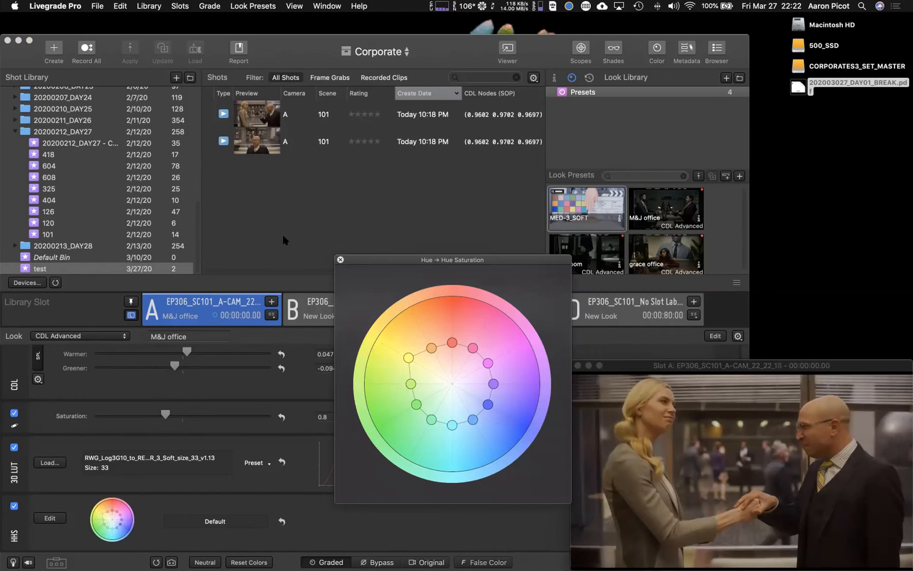
left_click(340, 260)
- Browse the shots in the 20200212_DAY27 bins from 325 through 101
left_click(123, 191)
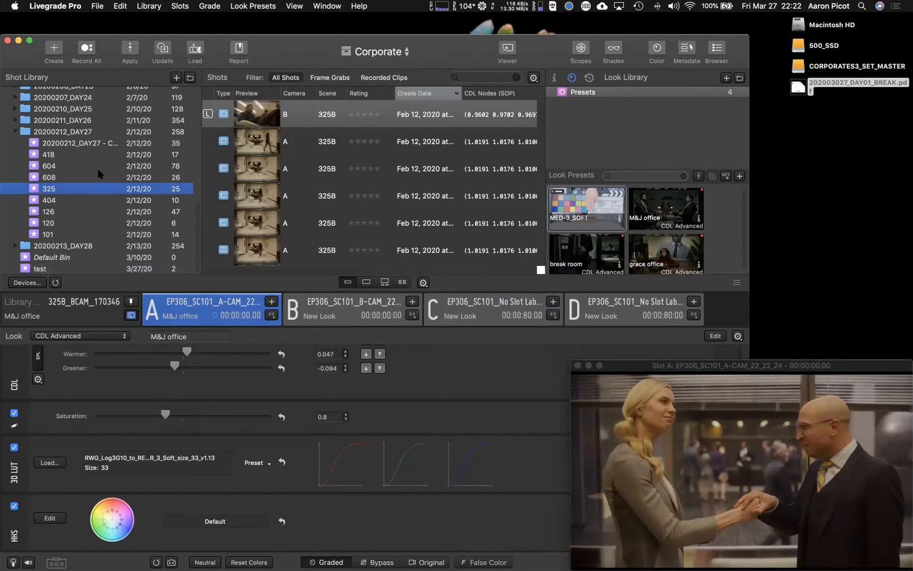
key("Down")
key("Down")
key("Down")
key("Down")
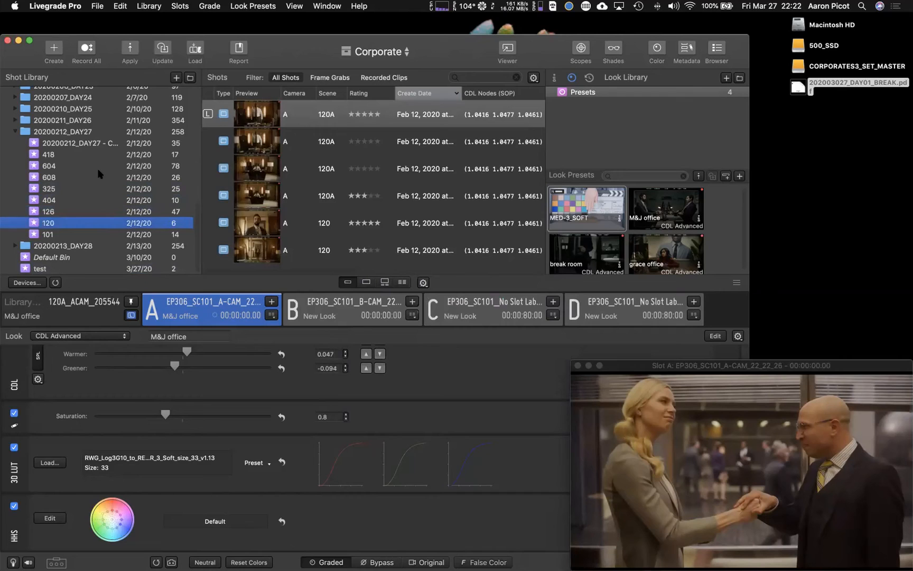
key("Down")
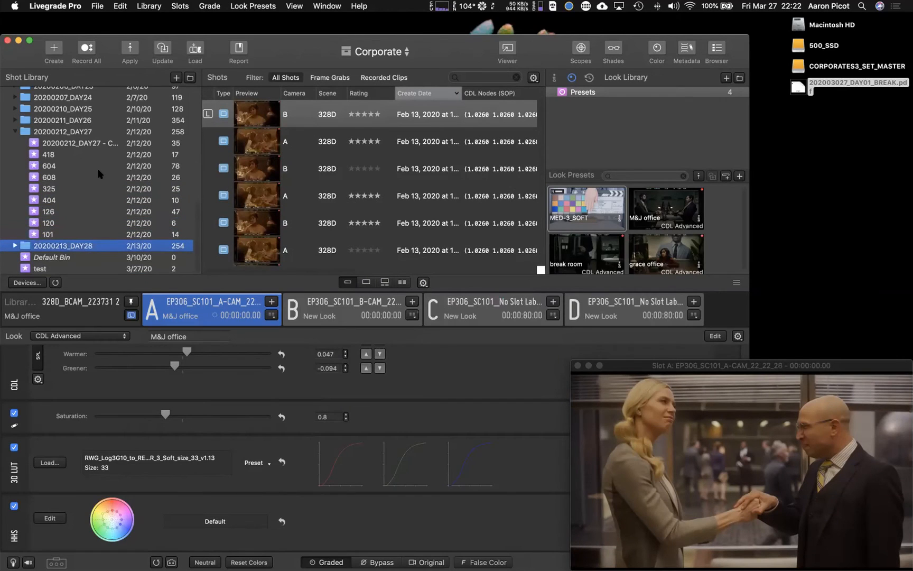
key("Up")
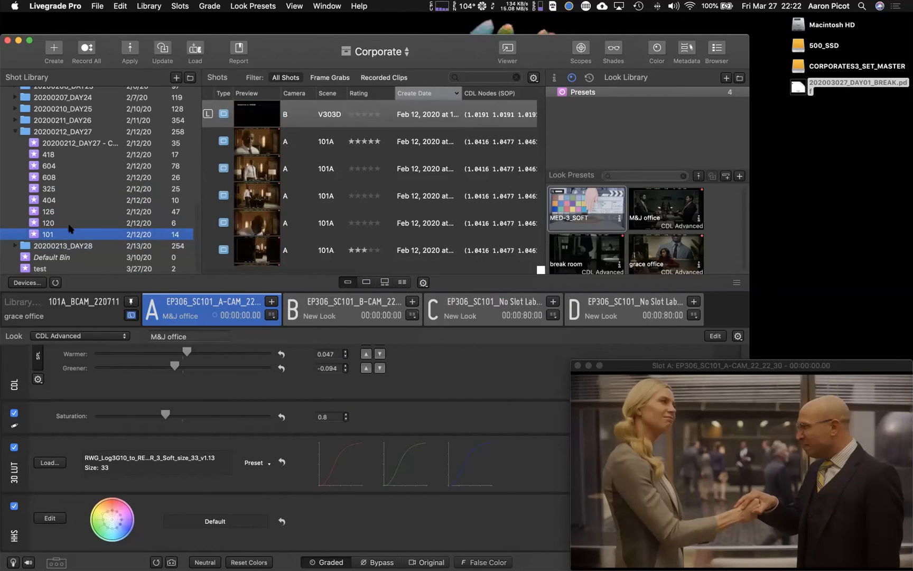
- Expand the 20200213_DAY28 folder and look through the shots of its bins, starting with 603
left_click(18, 246)
left_click(14, 245)
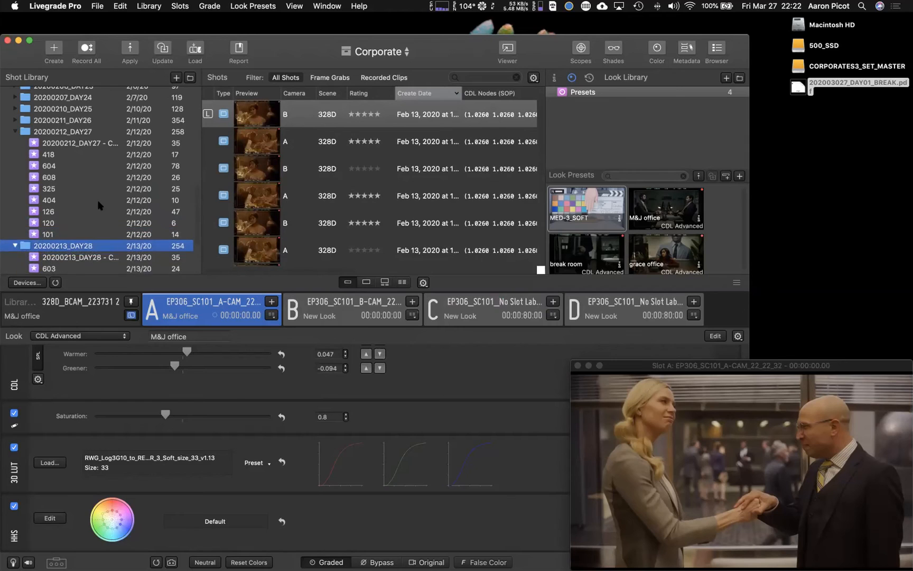
scroll(97, 201, "down", 5)
left_click(78, 165)
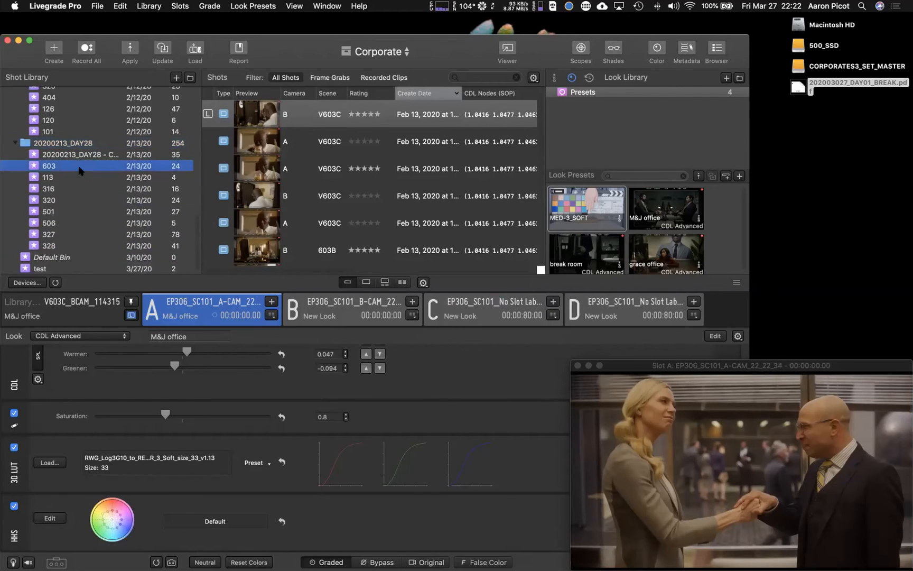
key("Down")
key("Down")
key("Down")
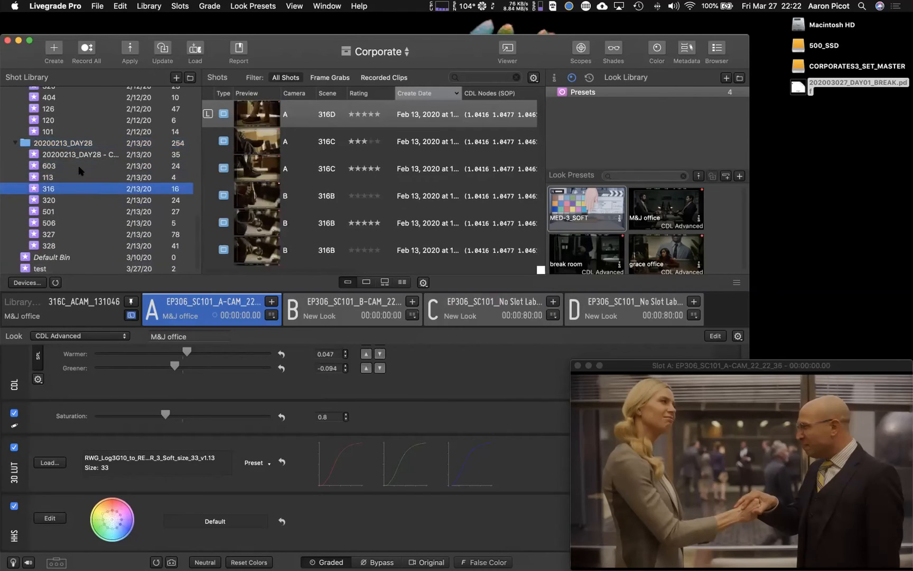
key("Down")
key("Down")
key("Down")
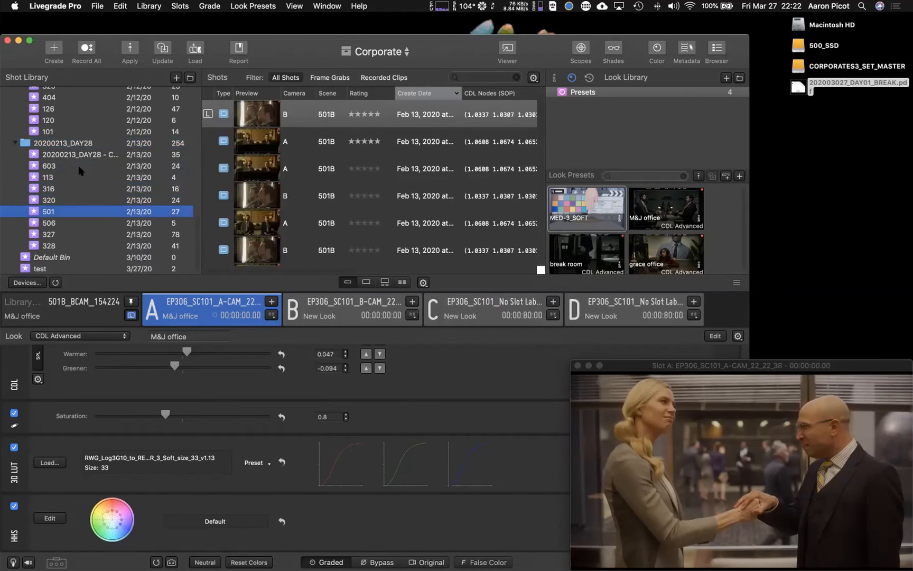
key("Down")
key("Down")
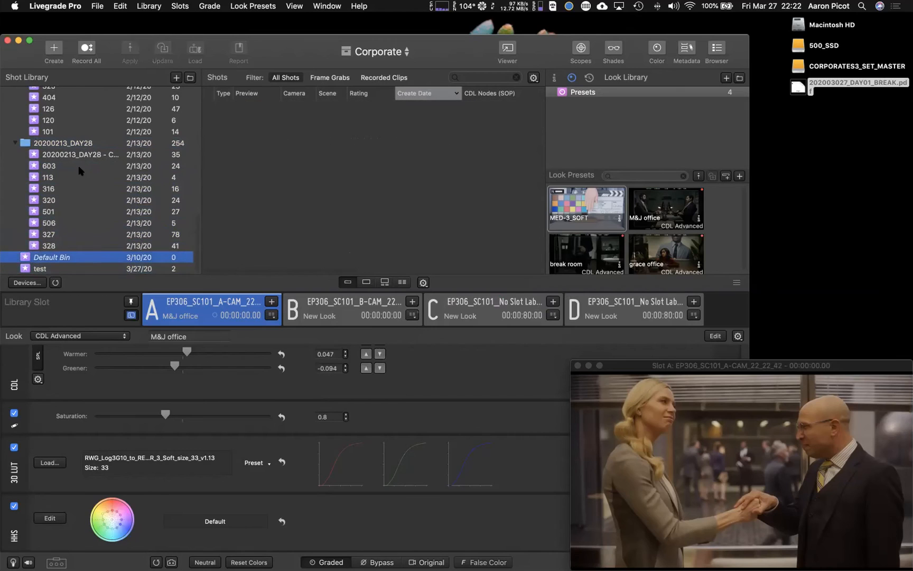
key("Up")
key("Up")
- Expand the 20200211_DAY26 folder and look through the shots of its bins down to 124
scroll(79, 168, "up", 5)
left_click(15, 169)
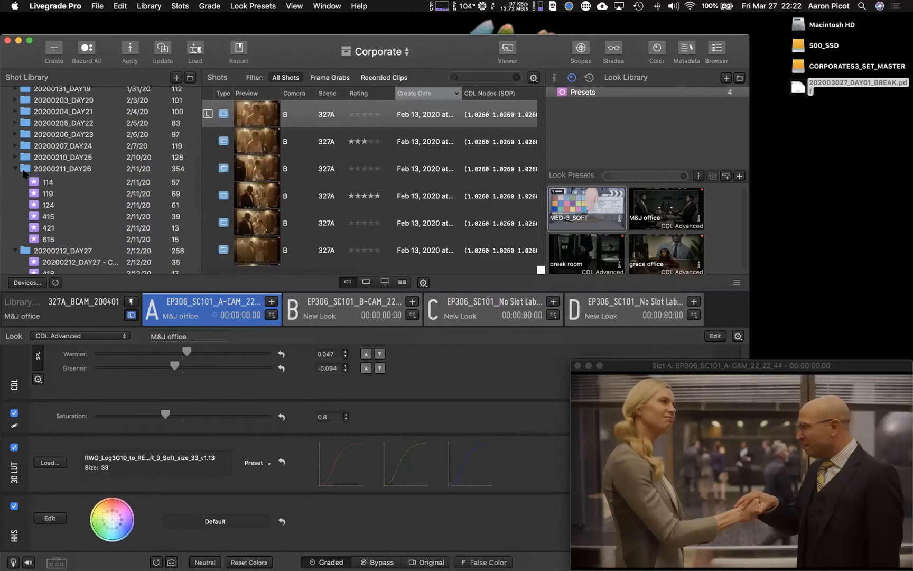
left_click(44, 192)
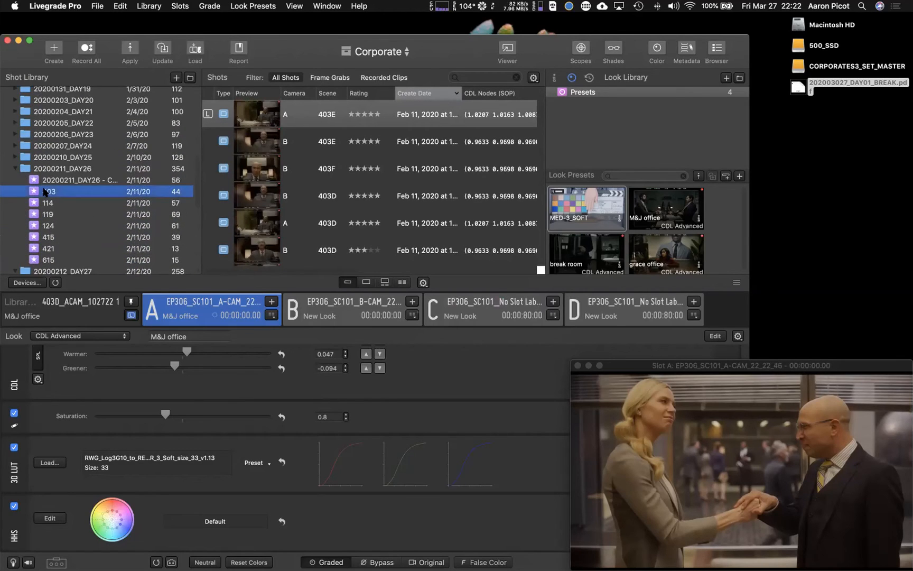
key("Down")
key("Down")
key("Down")
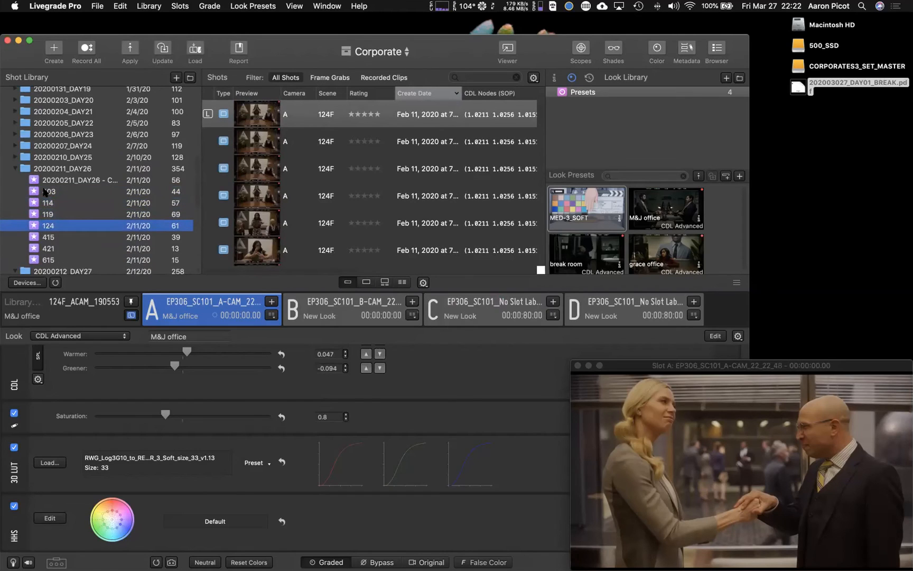
- Load the third shot of scene 415 from 20200211_DAY26 into the Library slot to view its look
key("Down")
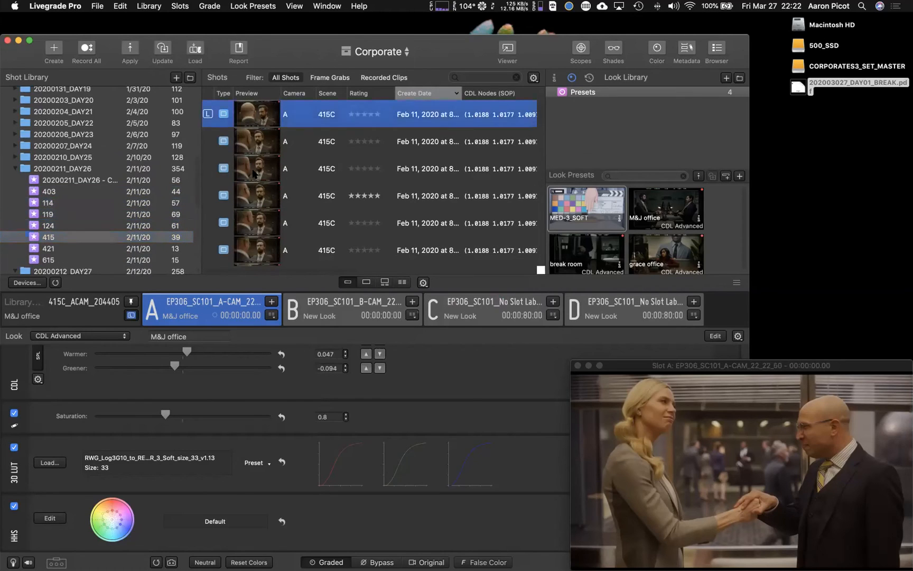
left_click(256, 174)
left_click(135, 321)
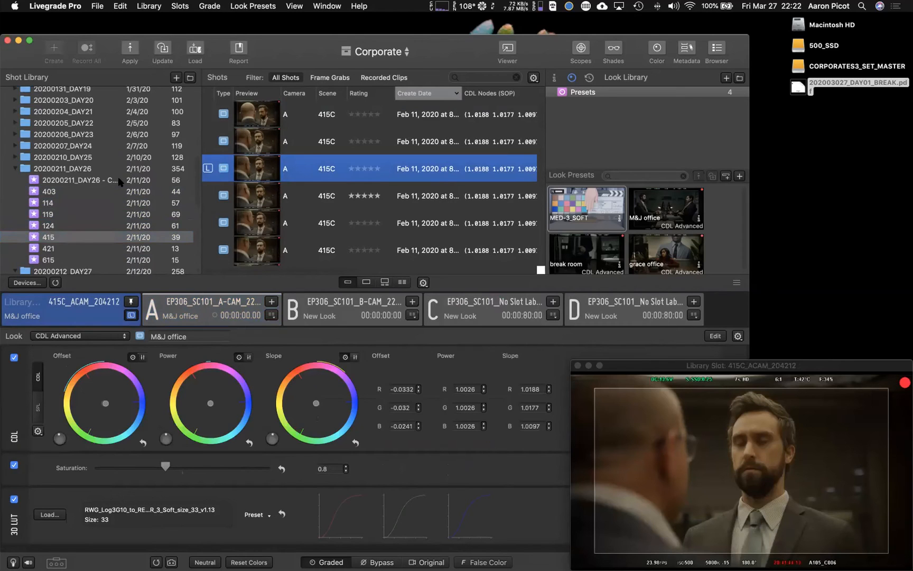
- Collapse the 20200211_DAY26 folder, expand 20200212_DAY27 and open scene 608
left_click(14, 168)
left_click(15, 179)
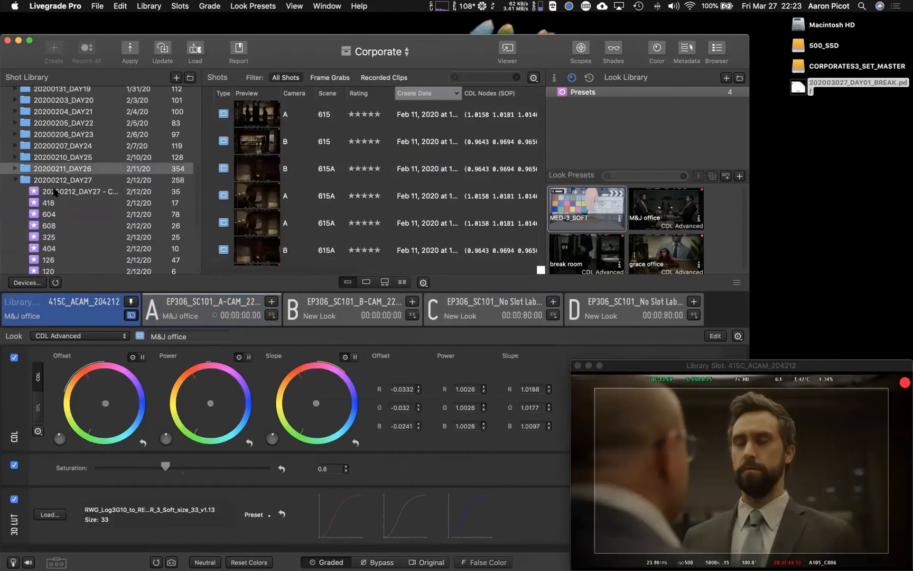
left_click(47, 225)
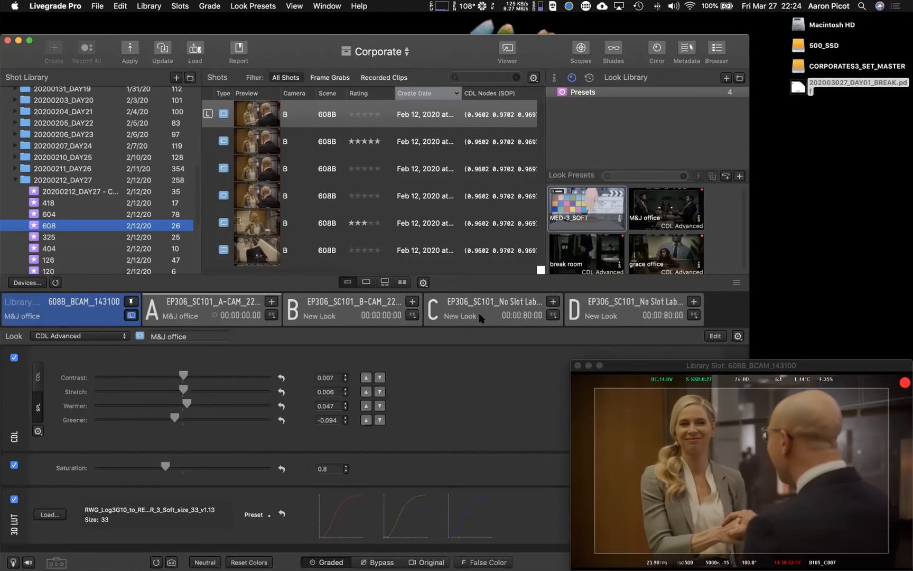
scroll(626, 230, "down", 1)
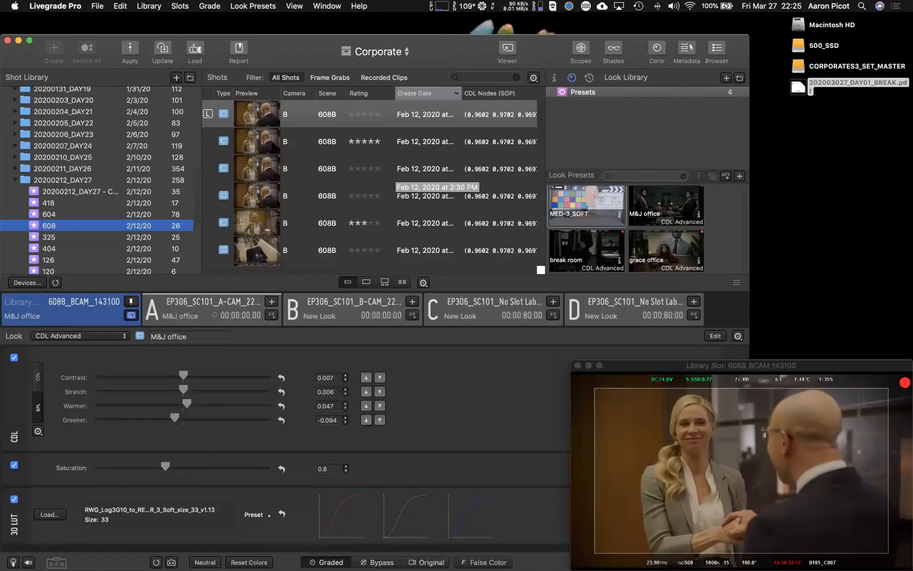
- Examine the neighbouring 608B B-camera shots in turn, ending on the five-star shot
left_click(270, 144)
key("Down")
key("Up")
key("Down")
key("Down")
key("Down")
key("Up")
key("Up")
key("Up")
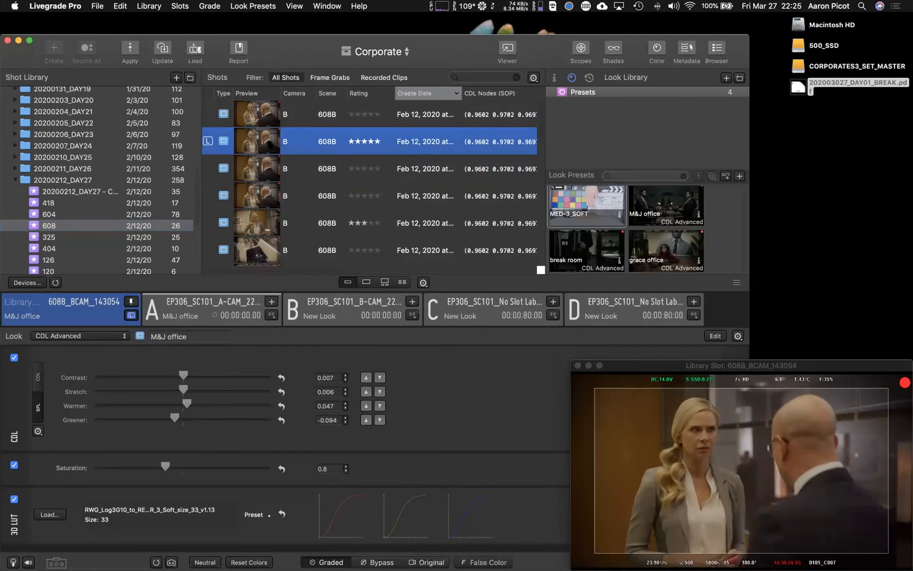
- Compare the original and graded images of the five-star 608B shot in the viewer
key("super+b")
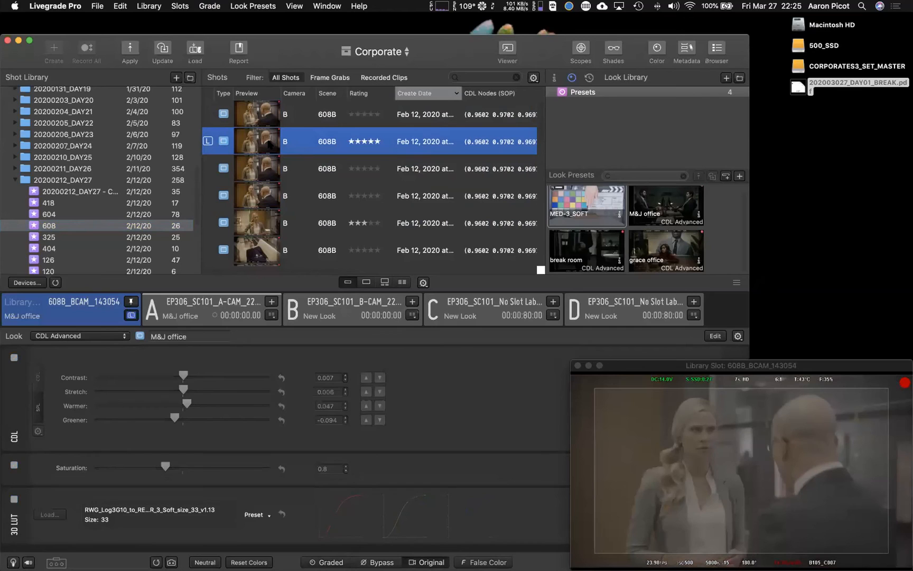
key("super+b")
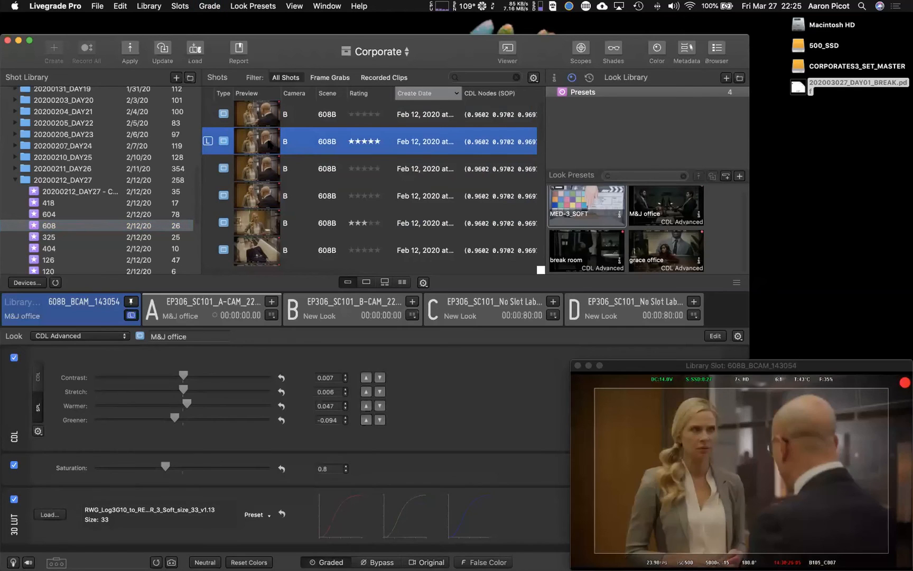
key("super+b")
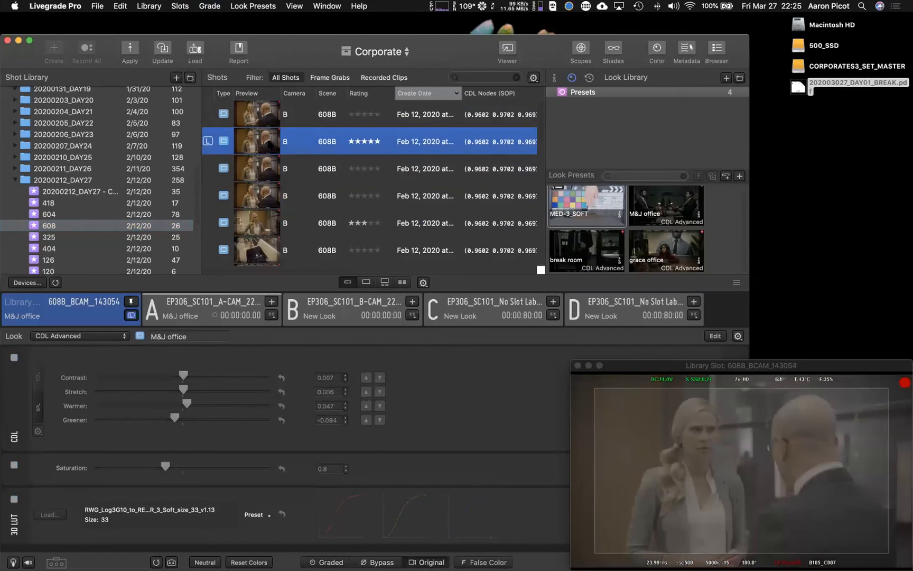
key("super+b")
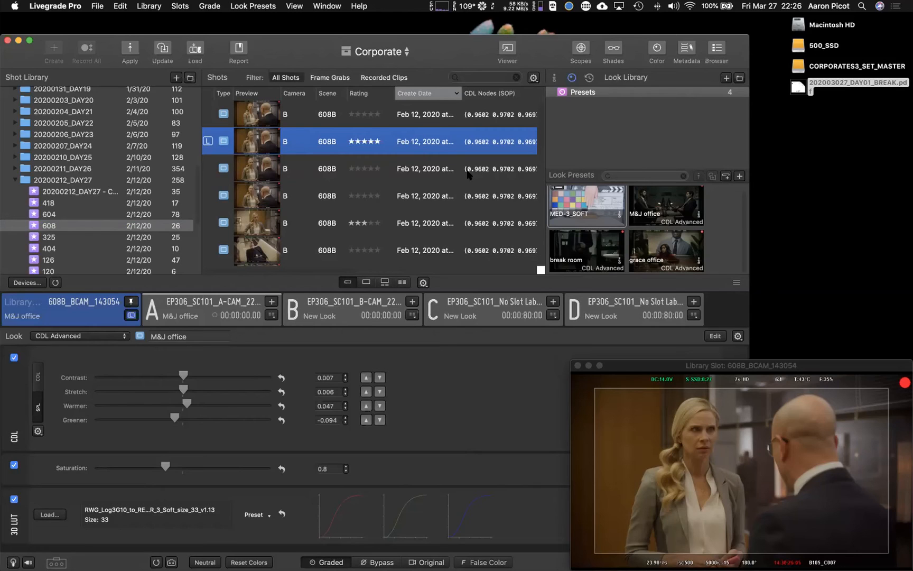
left_click(507, 47)
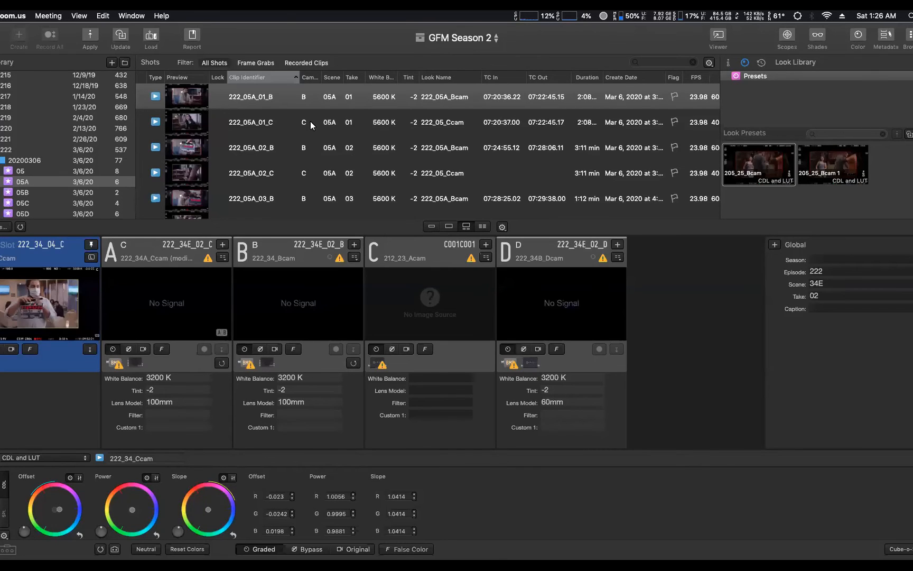
left_click(310, 122)
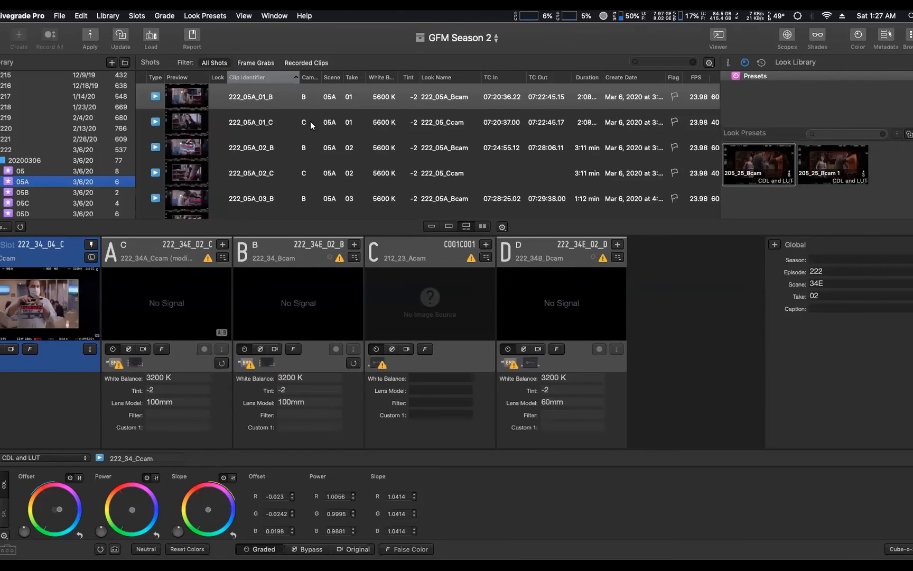
mouse_move(403, 554)
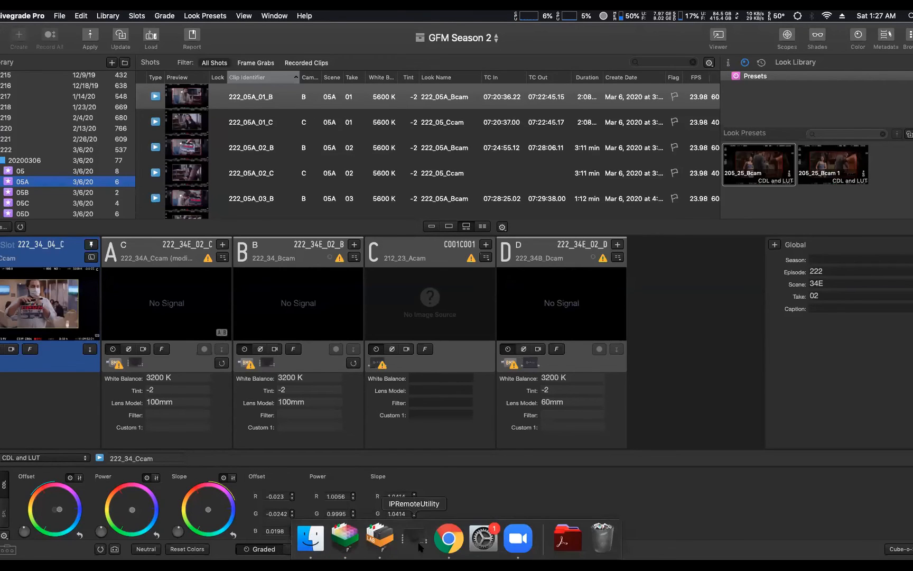
left_click_drag(373, 29, 373, 29)
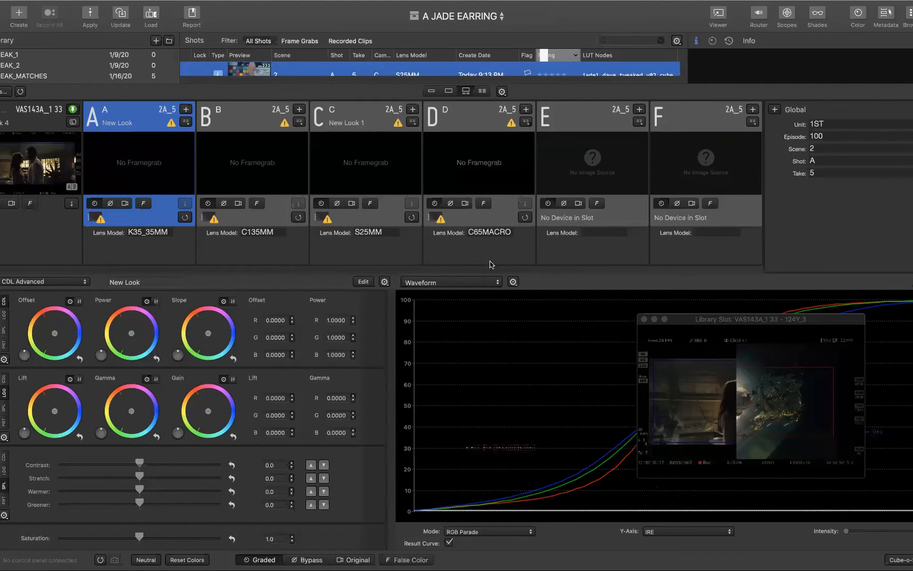
- Change the grade mode of slot A to CDL and LUT, accepting the reset of its current look
left_click(58, 282)
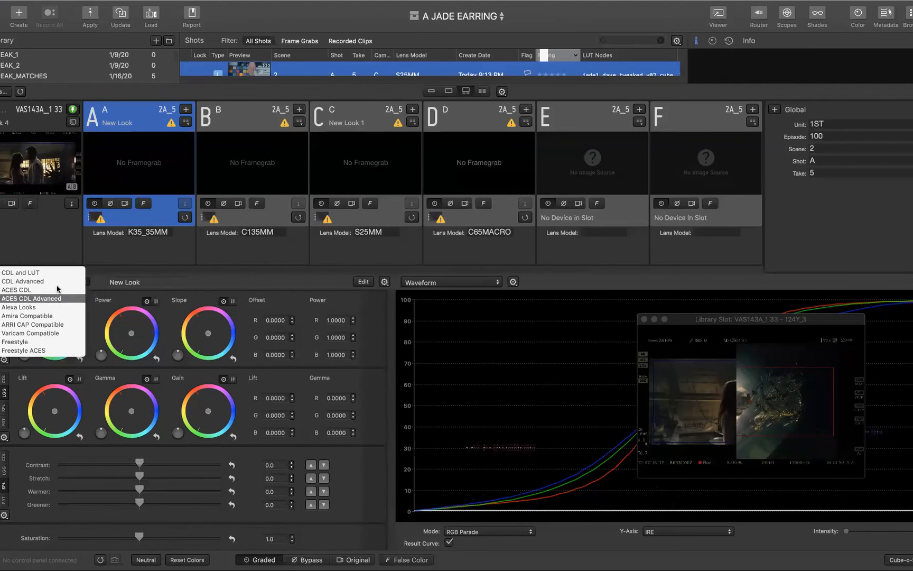
left_click(58, 273)
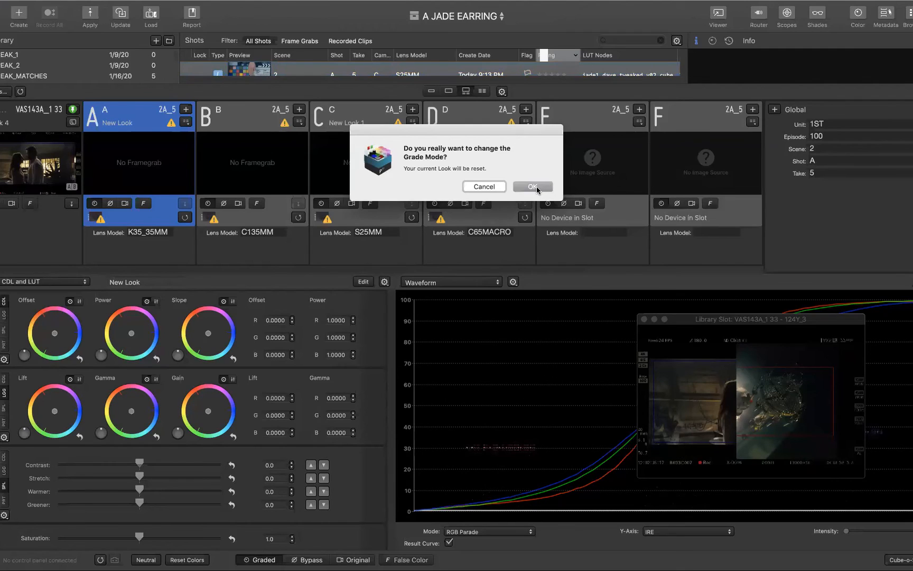
left_click(535, 187)
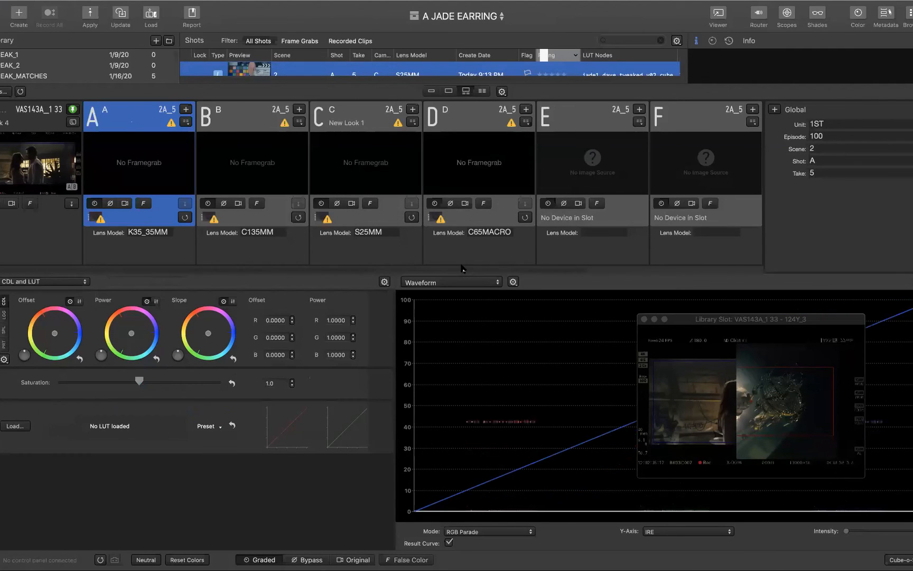
- Enlarge the shot library area and browse its shots, previewing a scene 75 take 1 shot with the COOKE50MM lens
left_click_drag(470, 273, 470, 376)
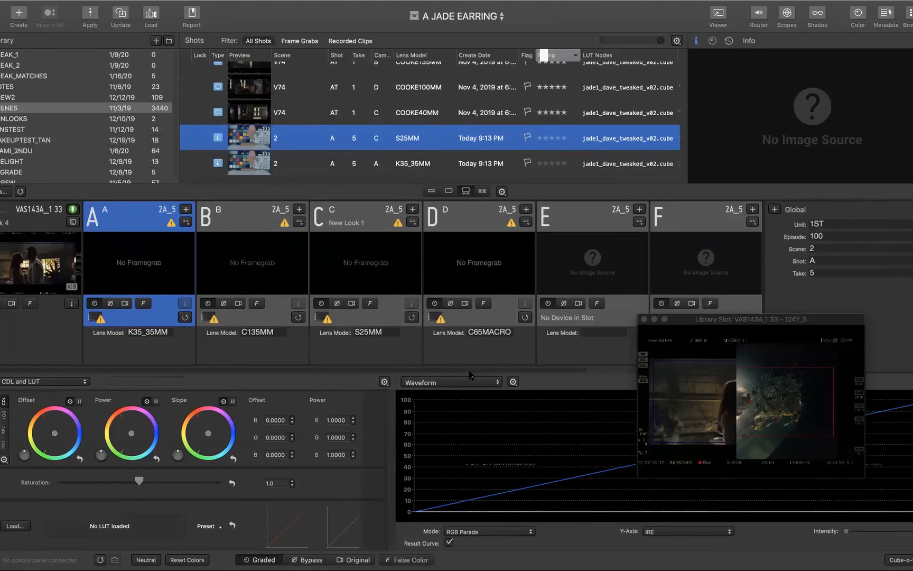
scroll(292, 105, "up", 5)
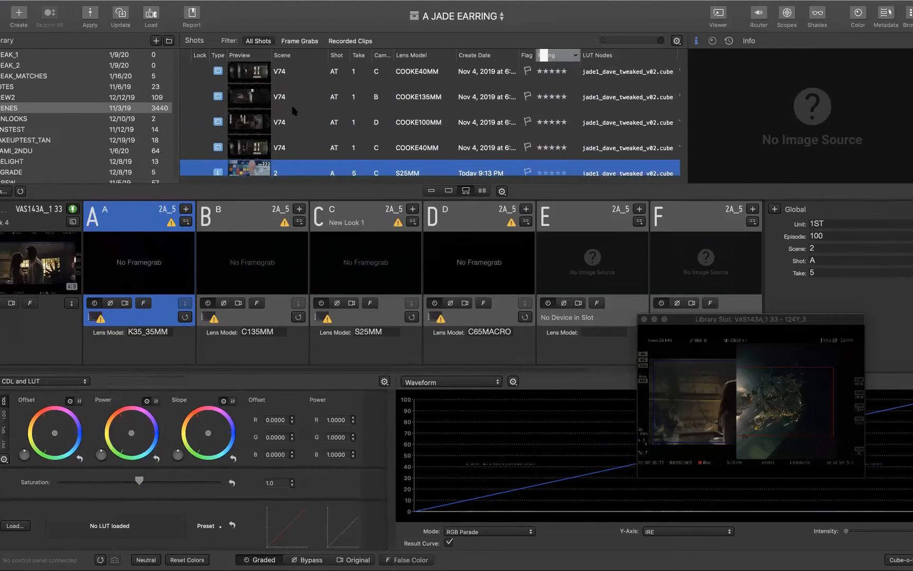
left_click(259, 101)
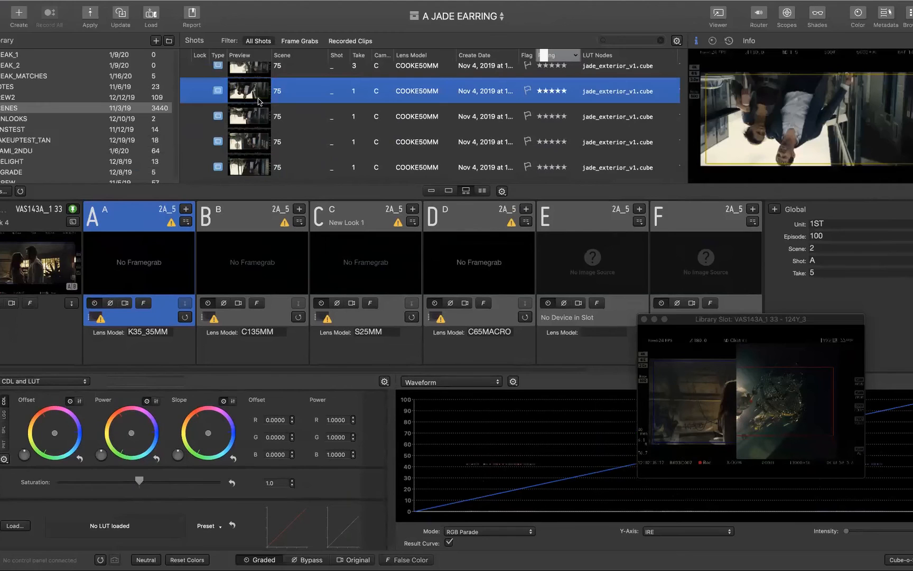
scroll(259, 100, "down", 5)
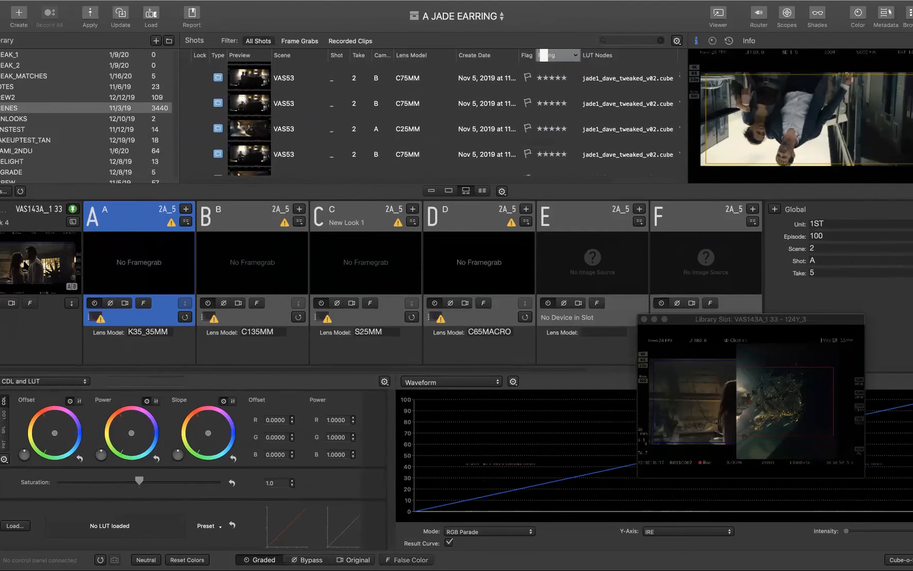
- Activate the Library slot and shift the viewer's split line to compare its image with the reference, then reposition the viewer over the waveform
left_click(26, 265)
left_click_drag(740, 320, 189, 340)
mouse_move(236, 424)
left_click_drag(237, 425, 171, 412)
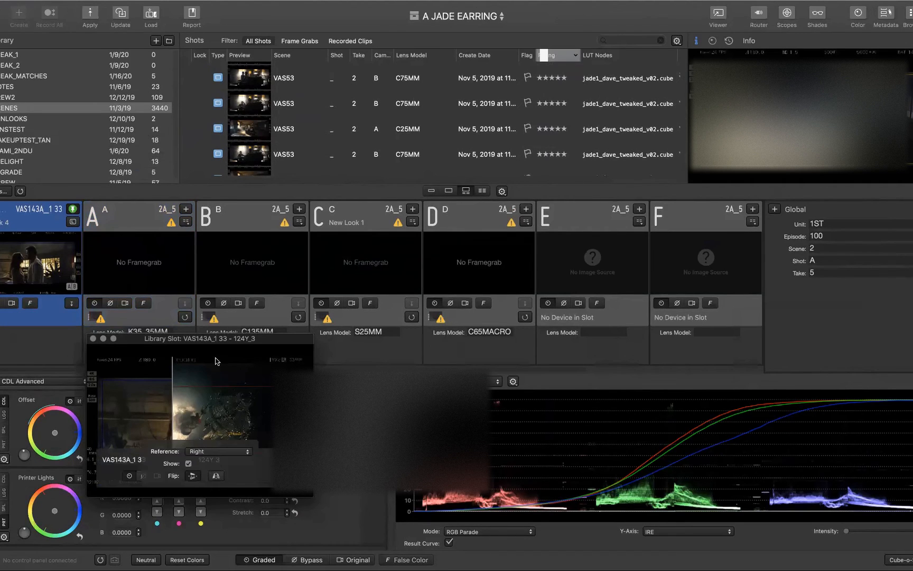
left_click_drag(197, 343, 523, 392)
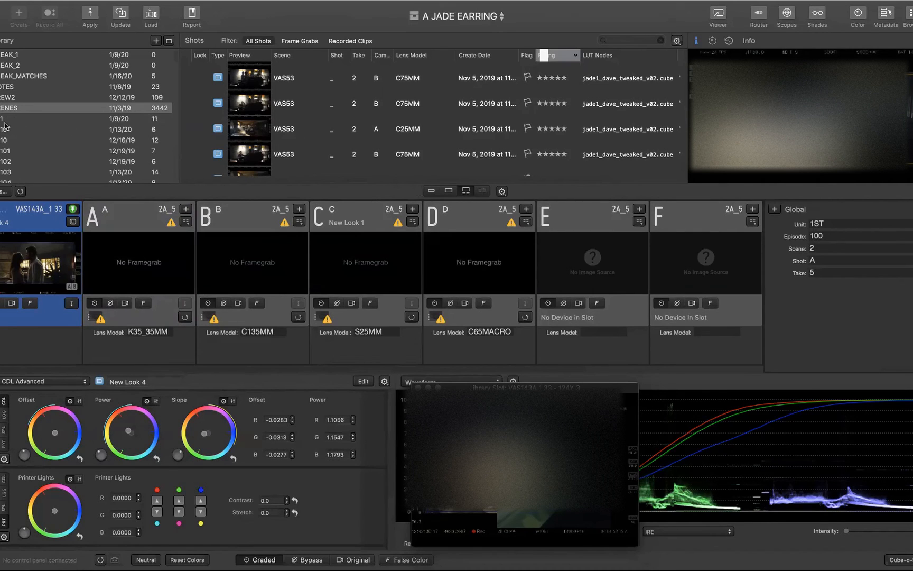
- Open the scene 1 folder dated 1/9/20 and preview V1 take 6 from camera A
left_click(13, 119)
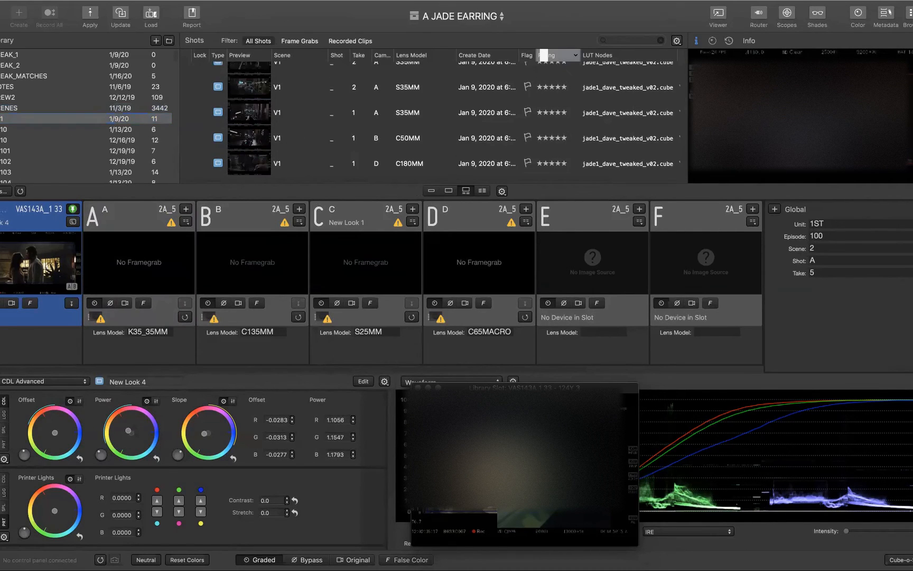
left_click(283, 112)
scroll(296, 90, "up", 5)
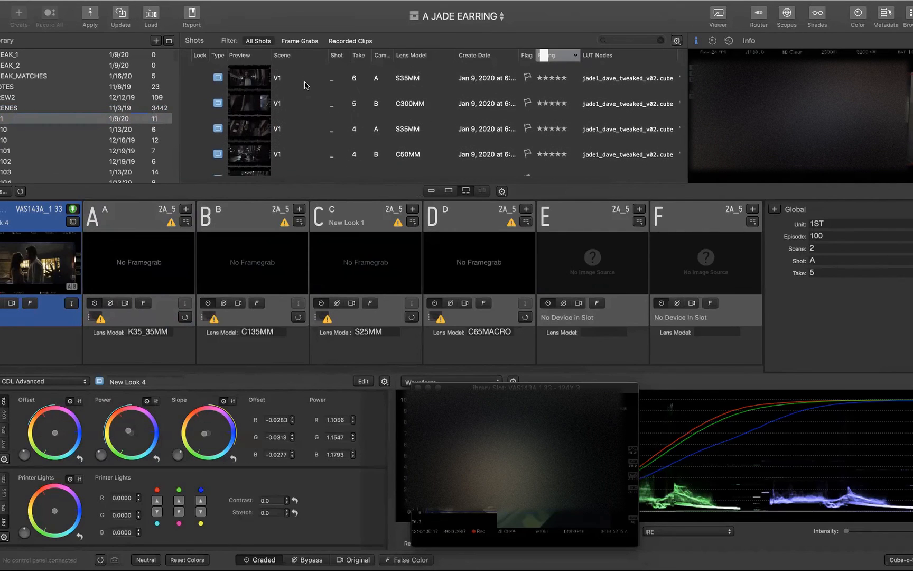
left_click(252, 76)
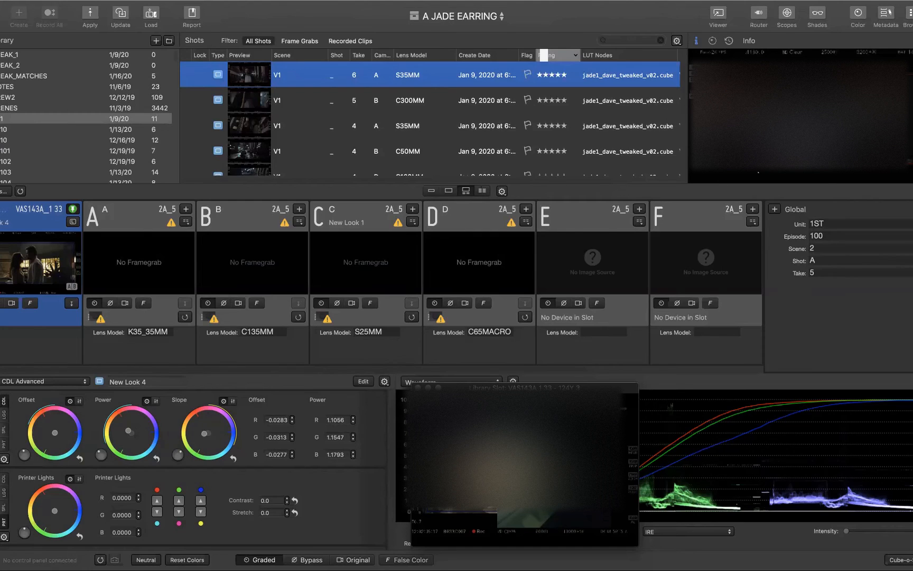
key("Down")
key("Up")
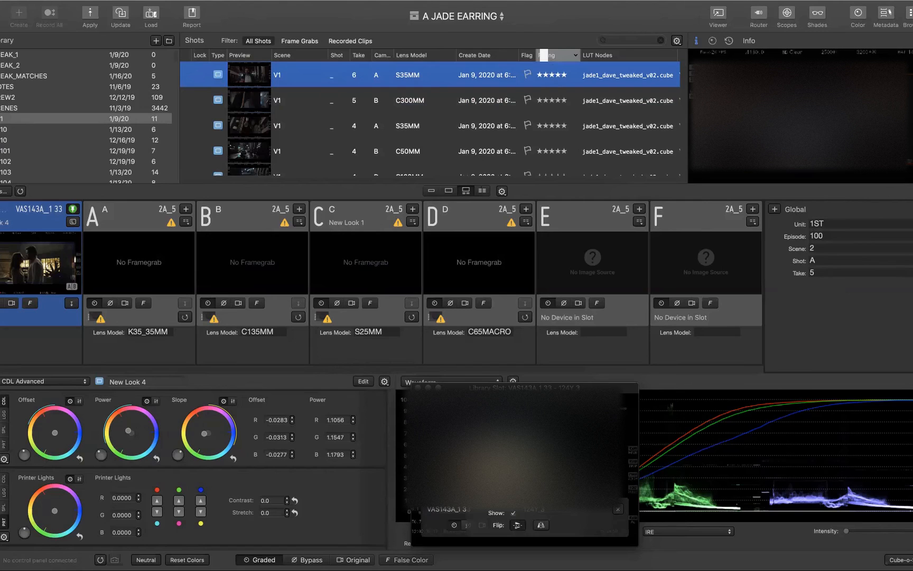
- Move the viewer's split line to the image's right edge and load V1 take 6 into the Library slot, checking take 5 for comparison
left_click_drag(497, 454, 634, 454)
left_click(253, 77)
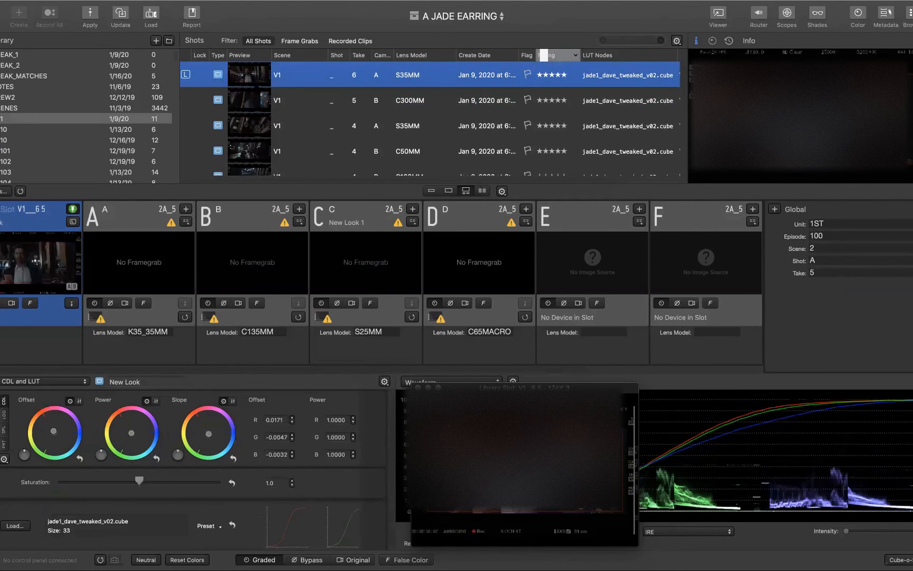
left_click(296, 100)
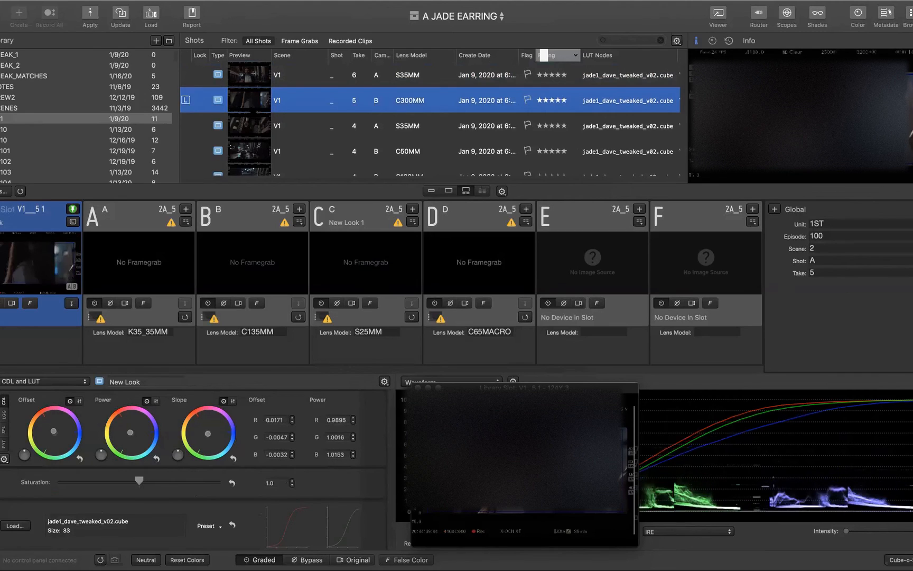
left_click(296, 75)
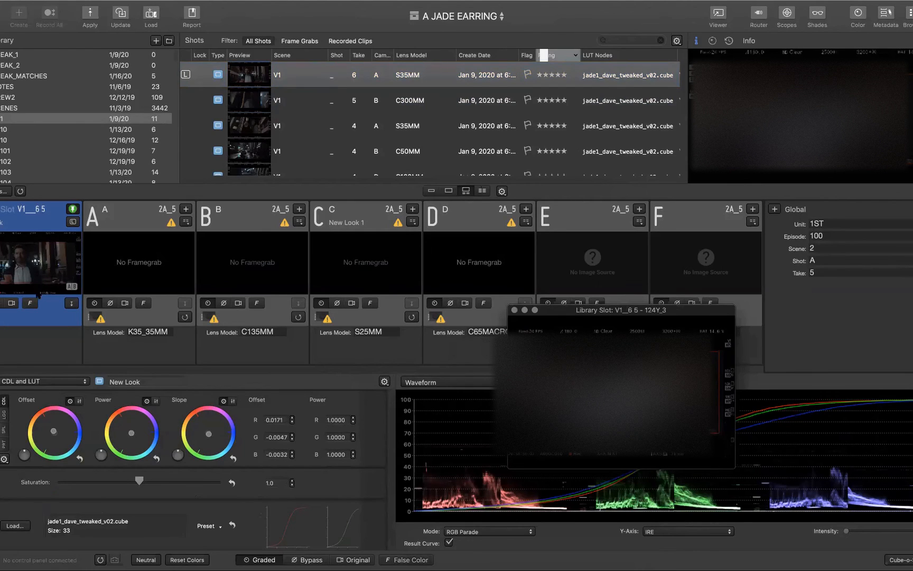
- Keep the Library slot active and enlarge its viewer window, placing it clear of the first two colour wheels
left_click(112, 253)
left_click(27, 253)
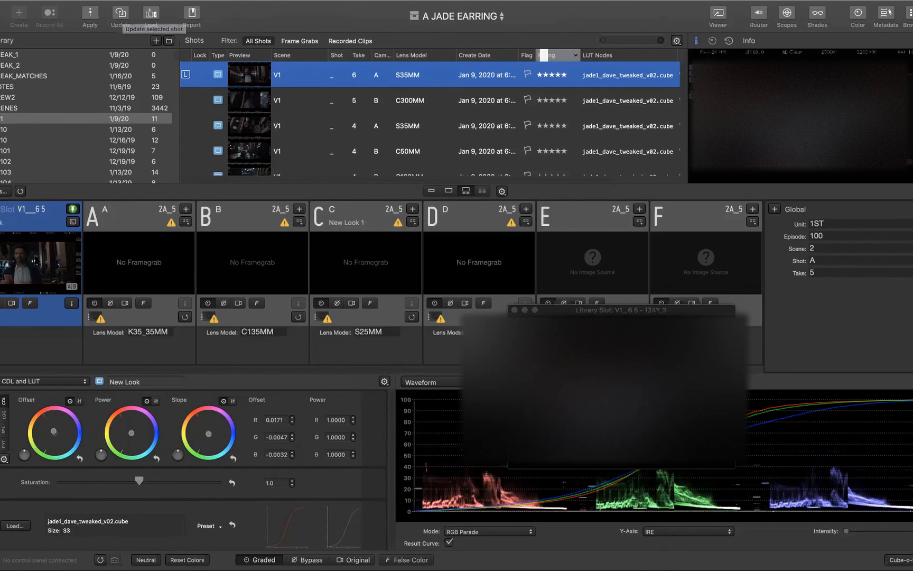
left_click(588, 382)
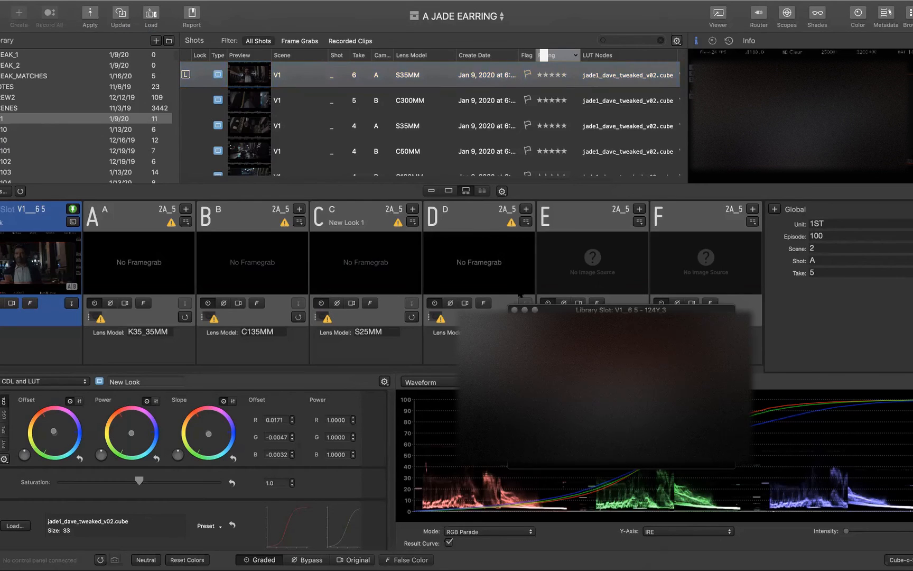
left_click_drag(509, 305, 231, 182)
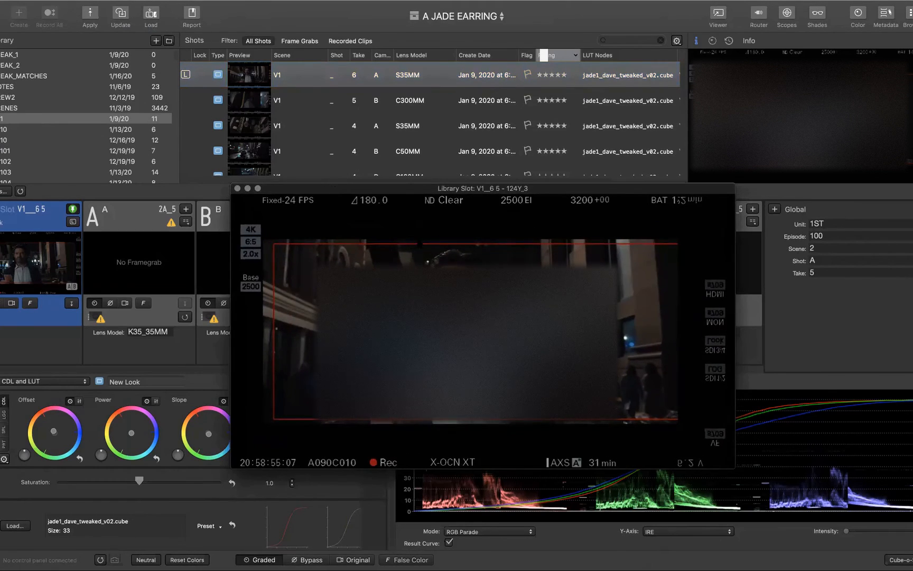
left_click_drag(332, 185, 427, 243)
- Push the Power colour balance of V1 take 6 toward blue and update the stored shot with the changed look
mouse_move(131, 433)
left_mouse_down()
mouse_move(146, 420)
mouse_move(131, 435)
mouse_move(148, 439)
left_mouse_up()
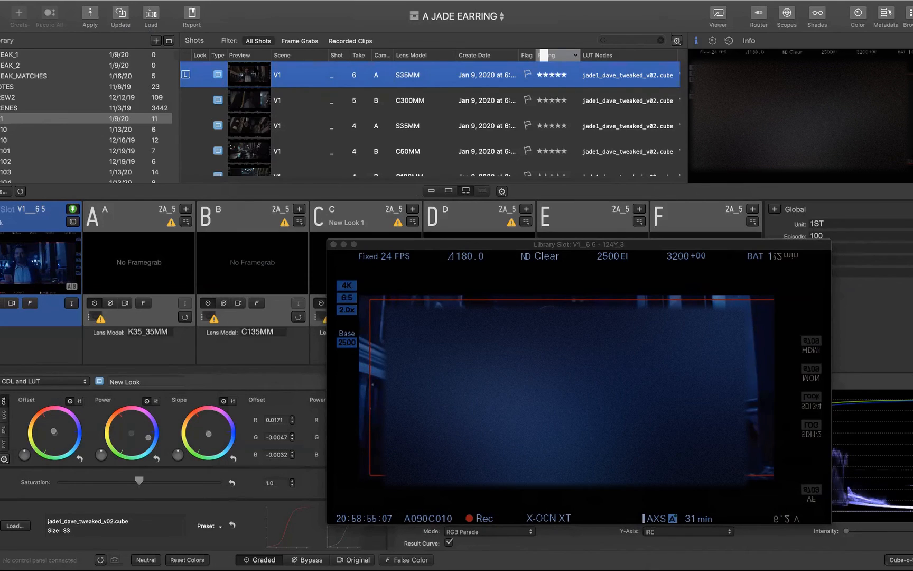
left_click(119, 16)
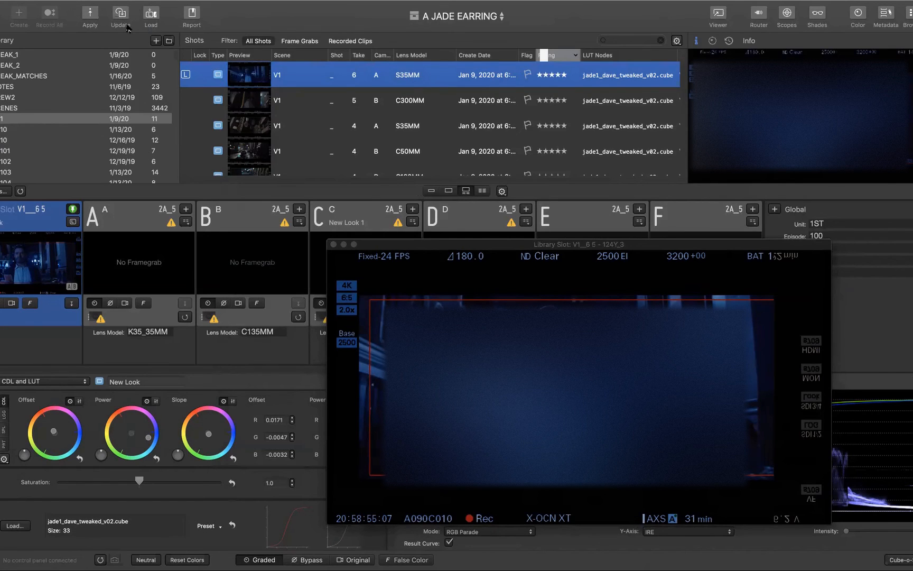
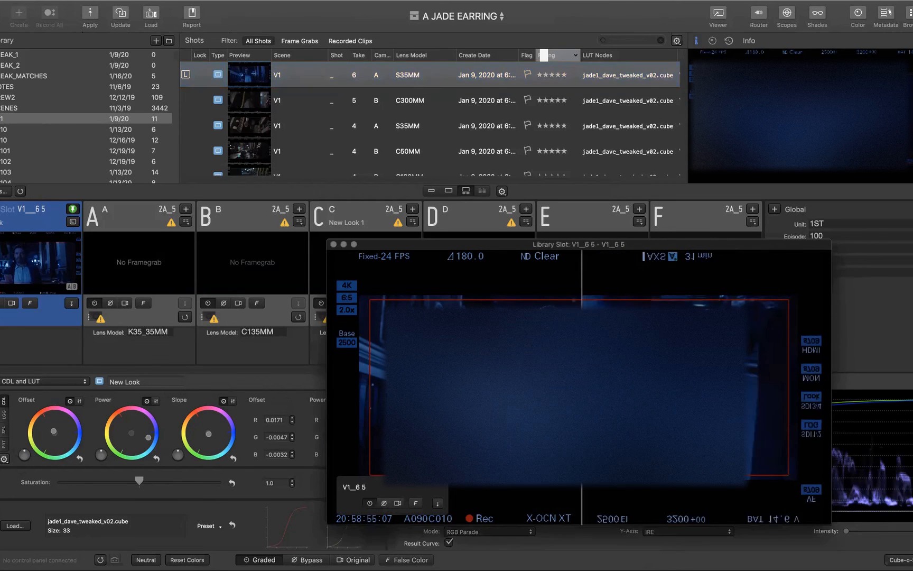
- Compare V1 take 6 with its reference by shifting the split line and flipping the reference image upright
left_click_drag(582, 394, 542, 393)
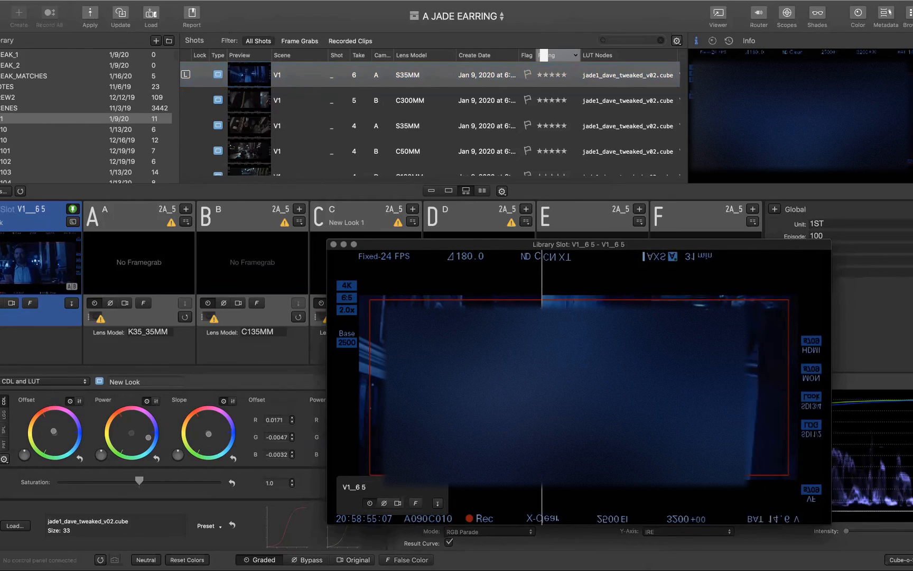
key("v")
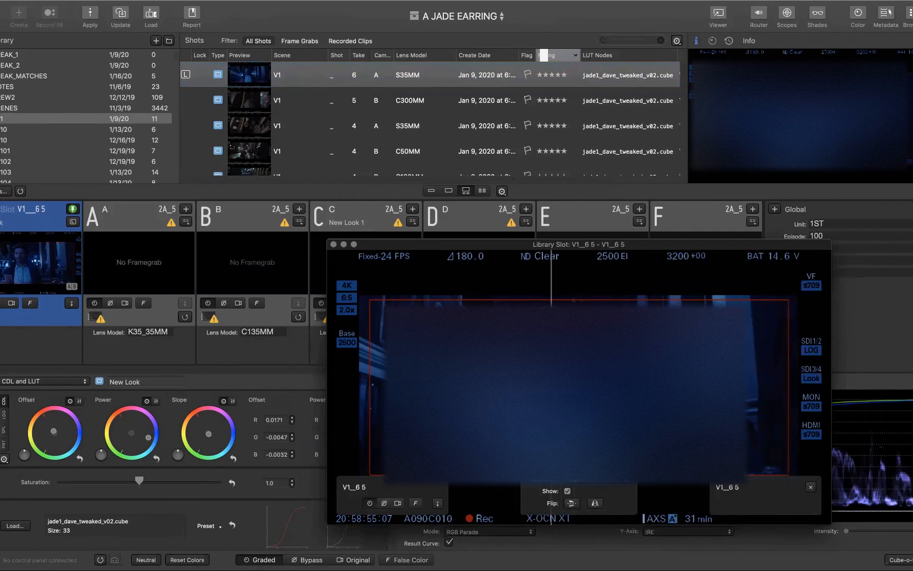
left_click(563, 73)
- Move the split line to the image's right edge and load V1 take 4 from camera D, checking the camera A and B shots for comparison
left_click(561, 126)
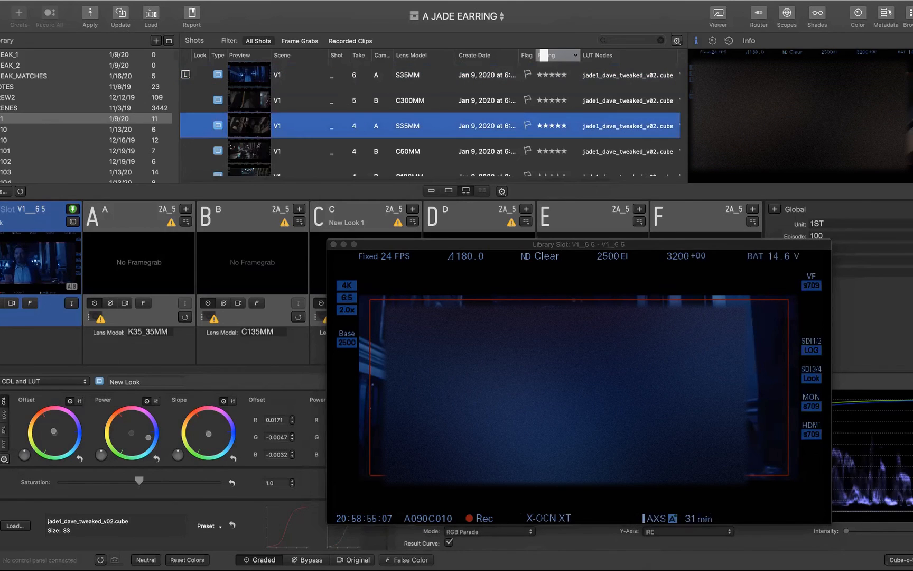
left_click_drag(551, 369, 814, 370)
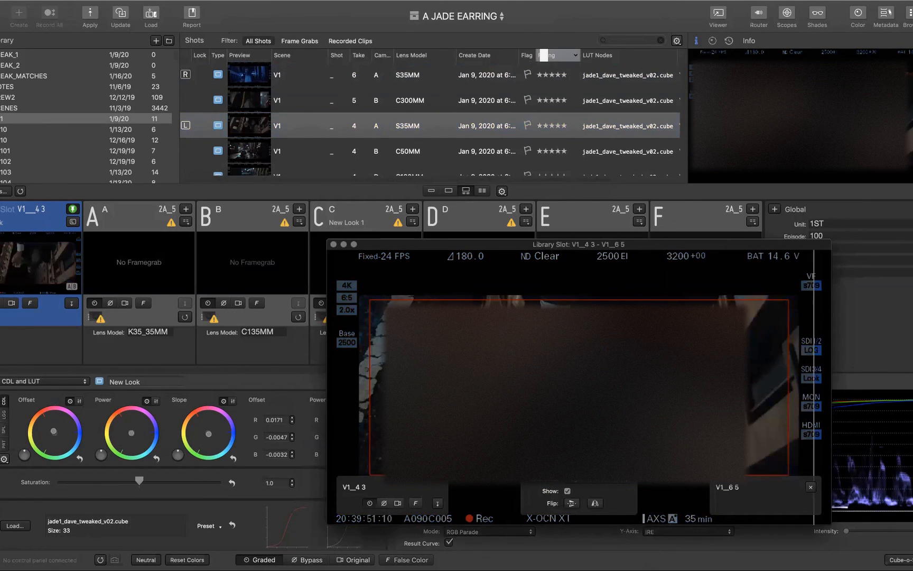
scroll(430, 122, "down", 4)
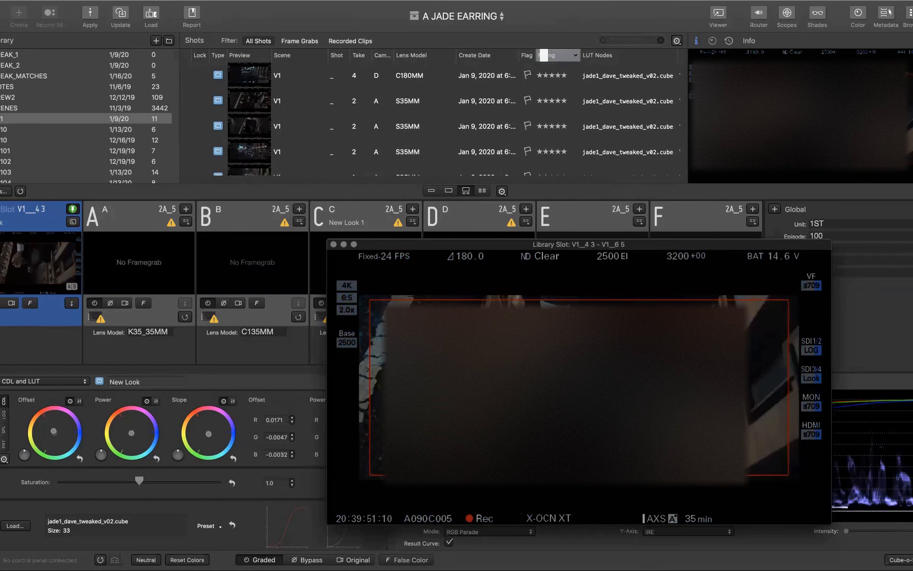
scroll(430, 114, "up", 2)
left_click(430, 114)
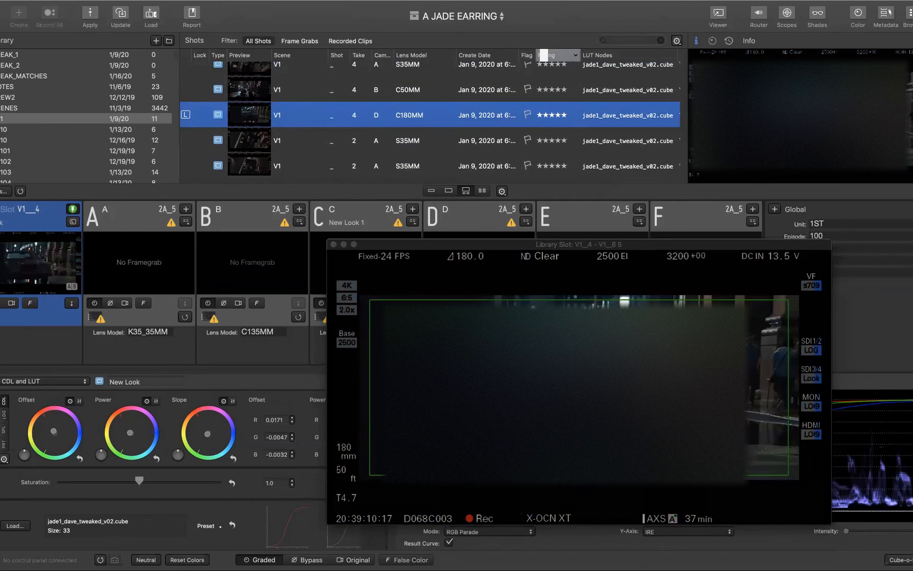
left_click(264, 91)
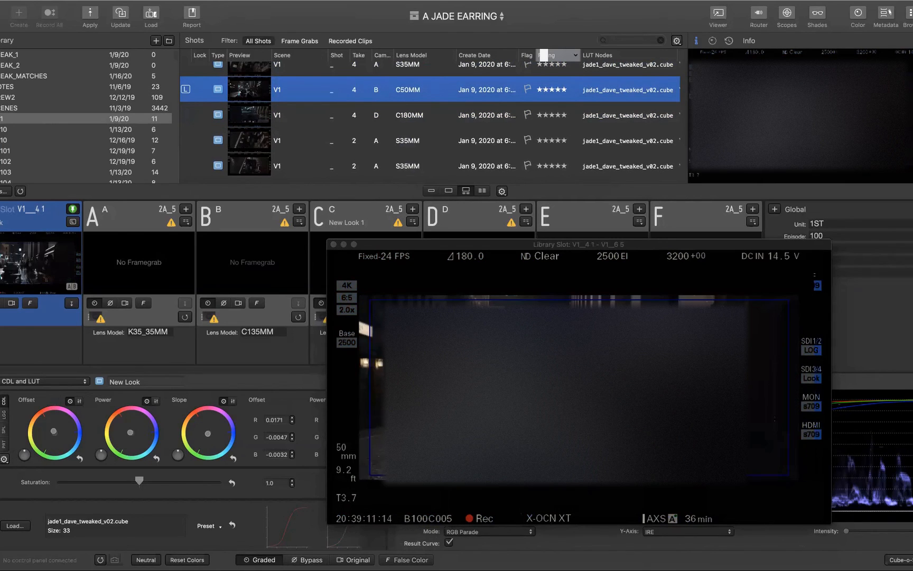
left_click(265, 115)
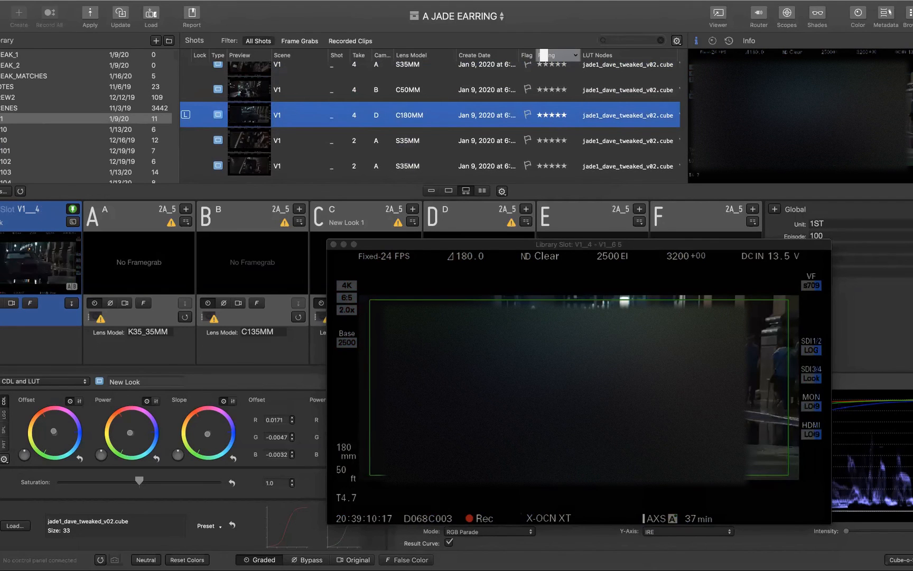
- Push the Power colour balance of V1 take 4 camera D slightly toward blue and update the stored shot
mouse_move(578, 391)
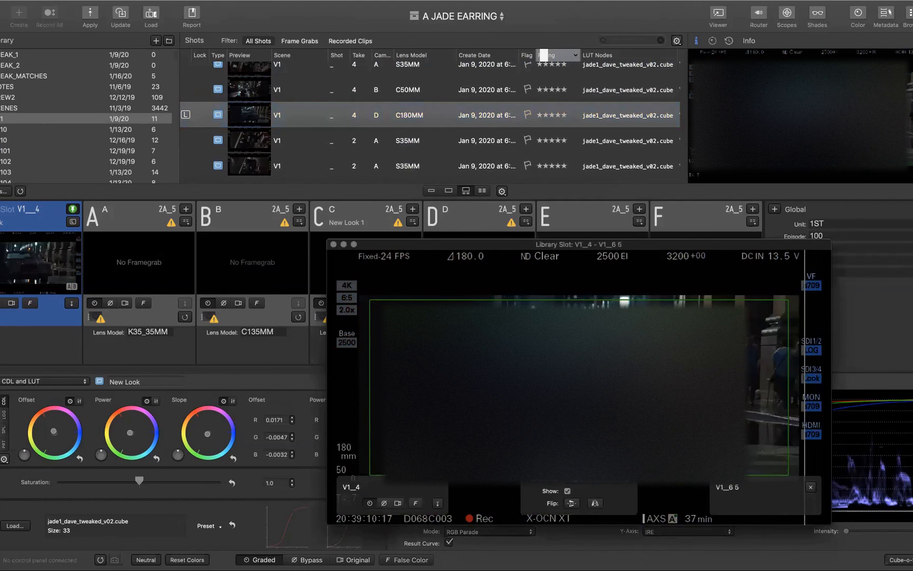
left_click_drag(129, 433, 138, 437)
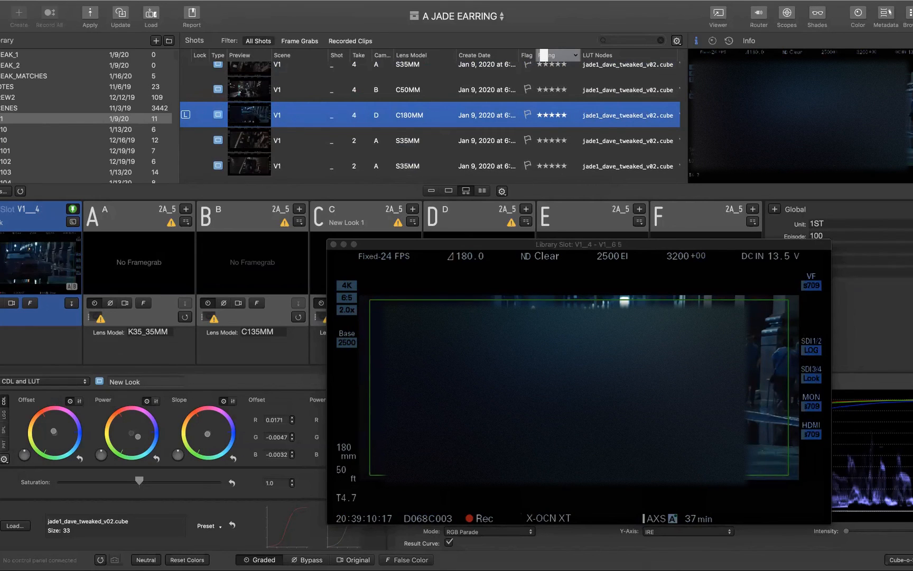
- Compare the regraded camera D shot with its bypassed and original images, and return to the graded view
key("super+b")
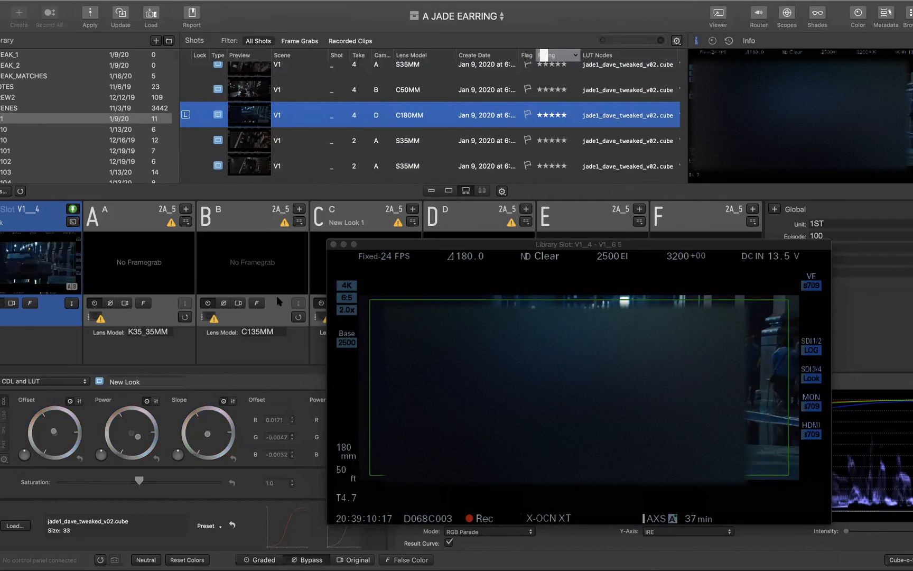
key("super+b")
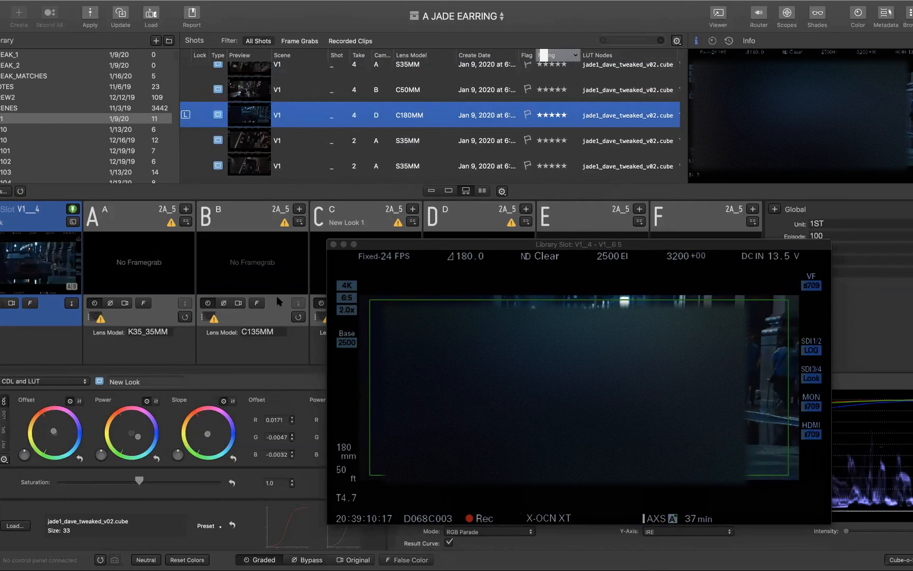
key("super+shift+b")
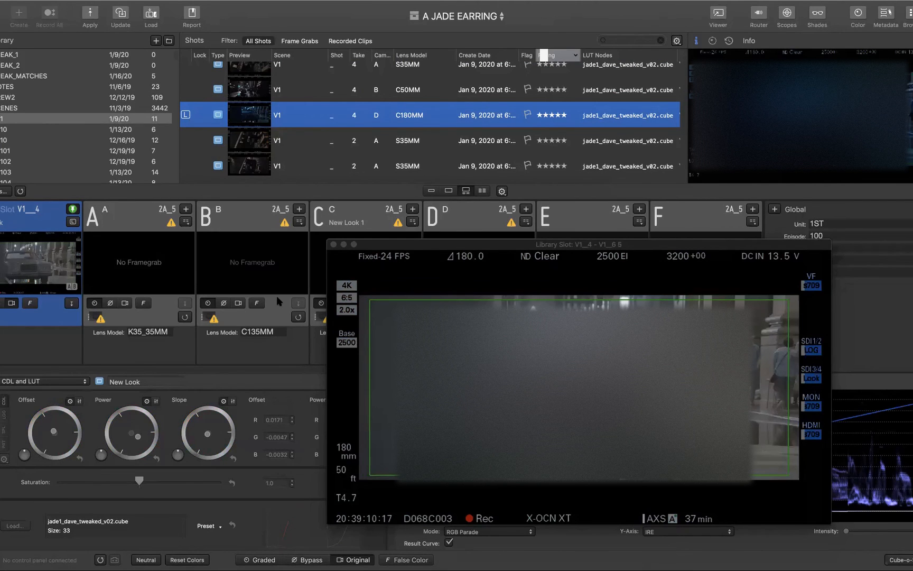
key("super+shift+b")
key("super+b")
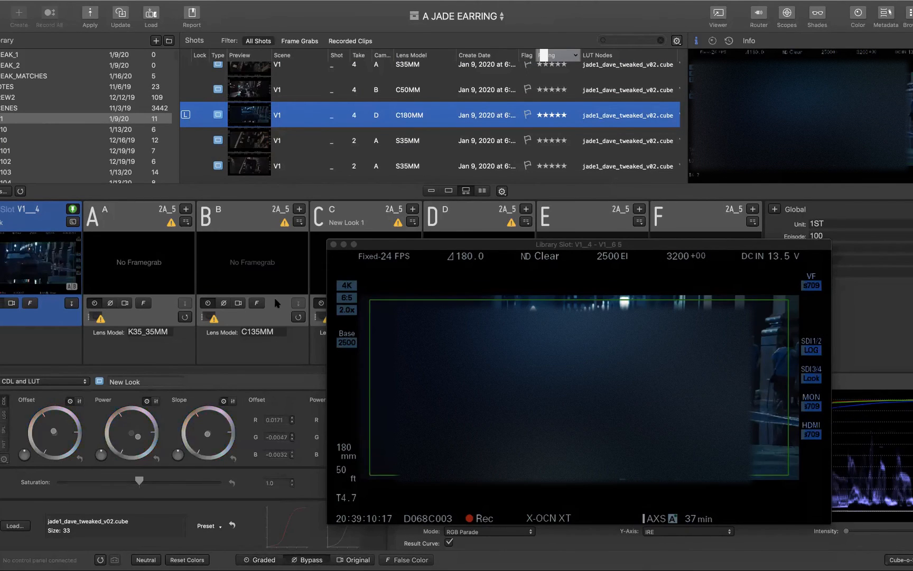
key("super+b")
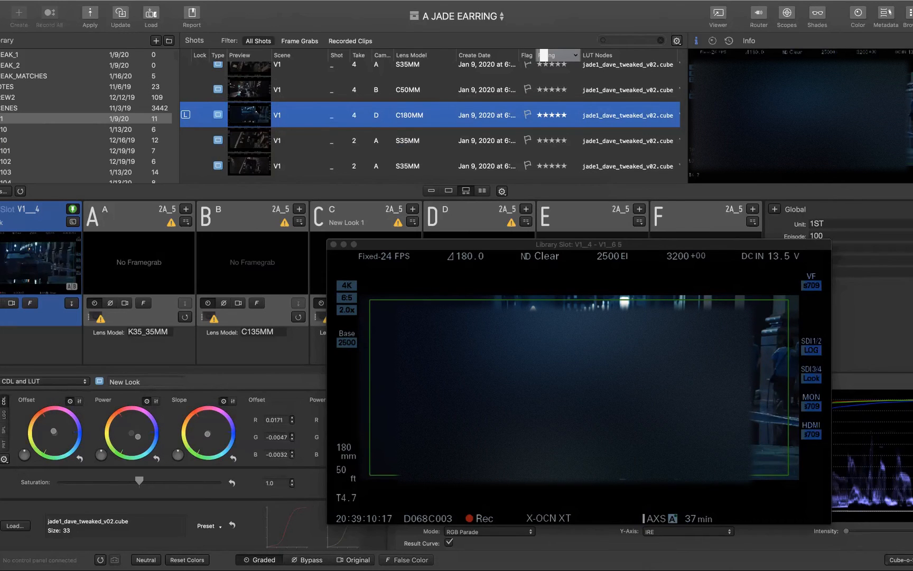
- Make V1 take 4 camera D the viewer's reference and load take 4 from camera B against it, with the split line near the image centre
mouse_move(544, 312)
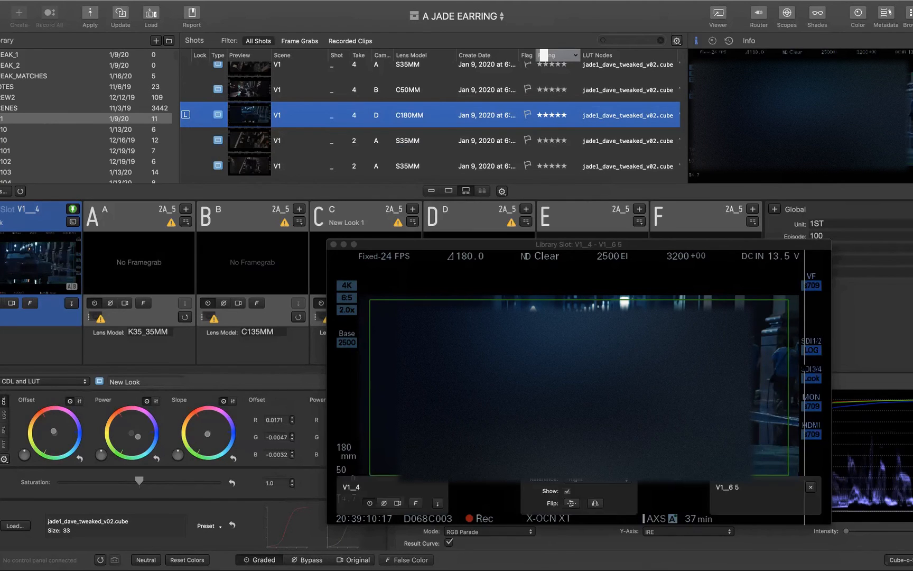
left_click_drag(804, 369, 574, 369)
left_click(811, 486)
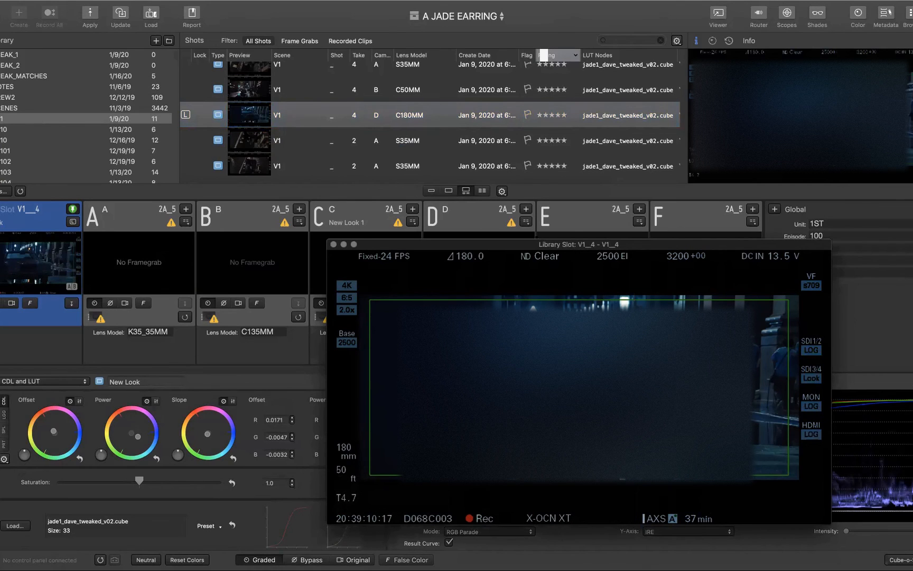
left_click(258, 95)
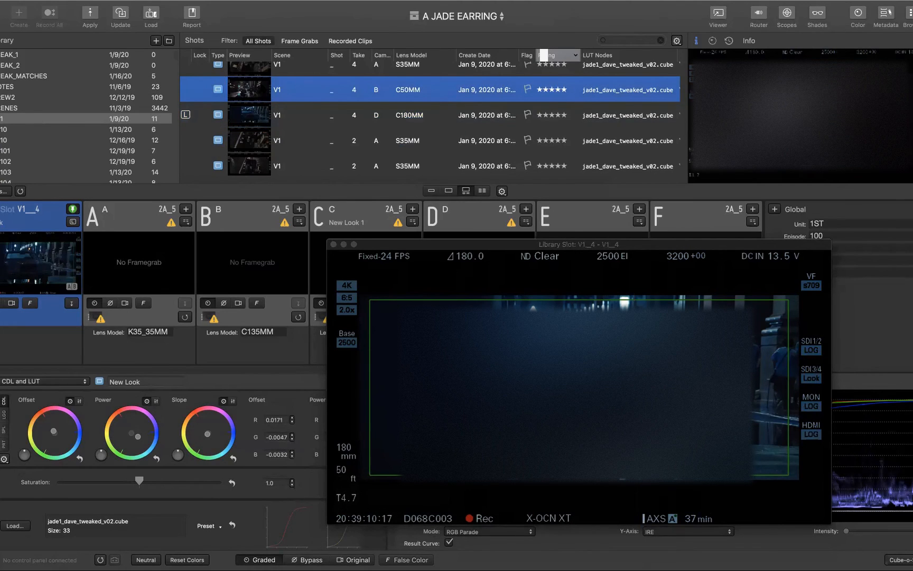
double_click(258, 91)
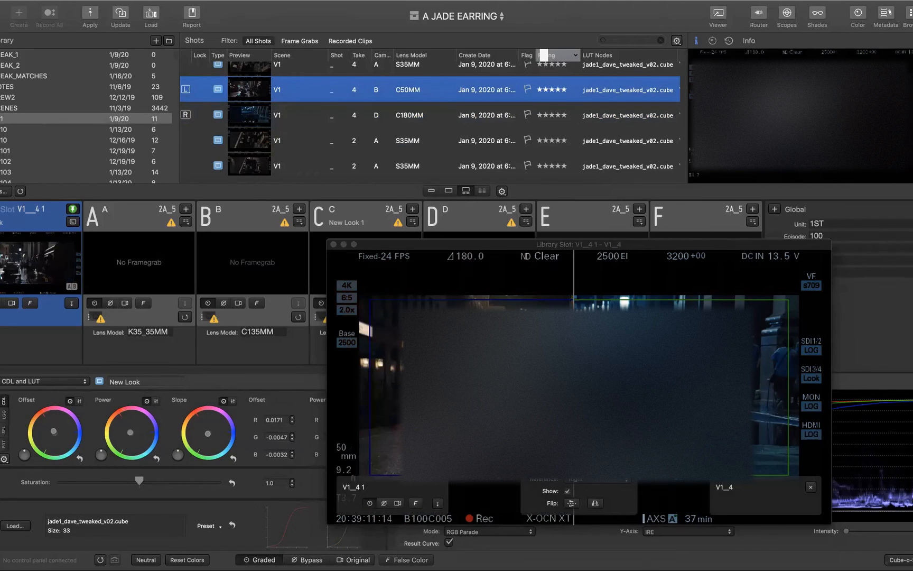
mouse_move(573, 391)
left_mouse_down()
mouse_move(619, 391)
mouse_move(550, 391)
mouse_move(578, 391)
left_mouse_up()
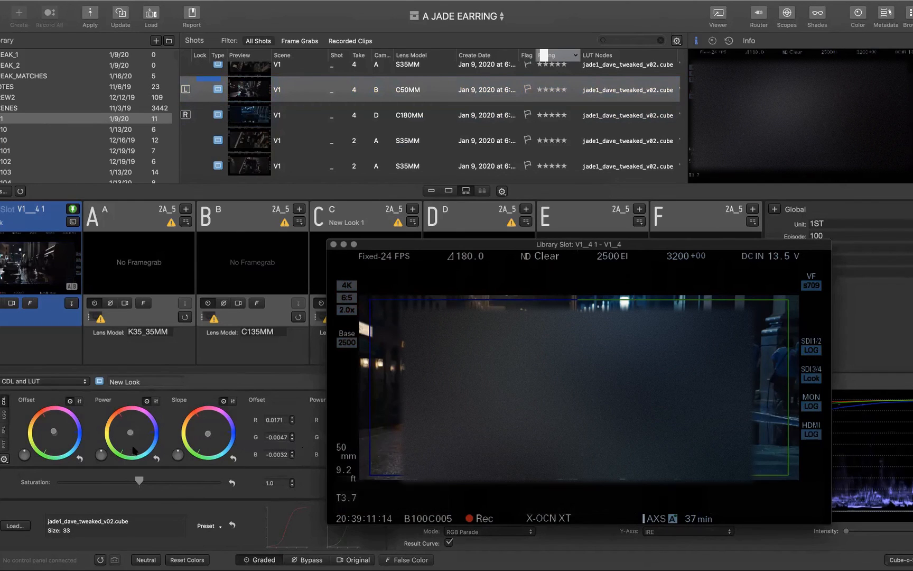
- Match V1 take 4 camera B to the reference by pushing its Power balance slightly toward blue, and update the stored shot
left_click_drag(130, 432, 137, 435)
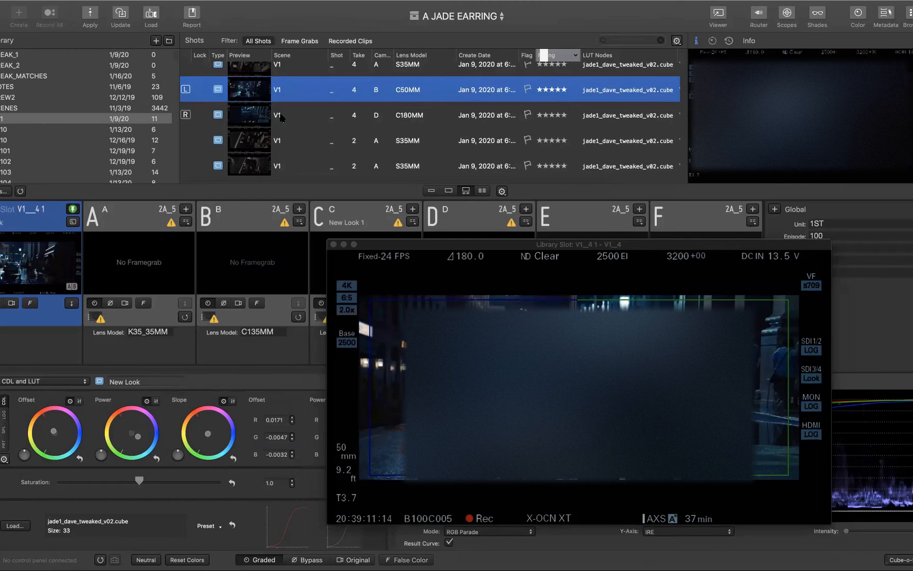
mouse_move(570, 380)
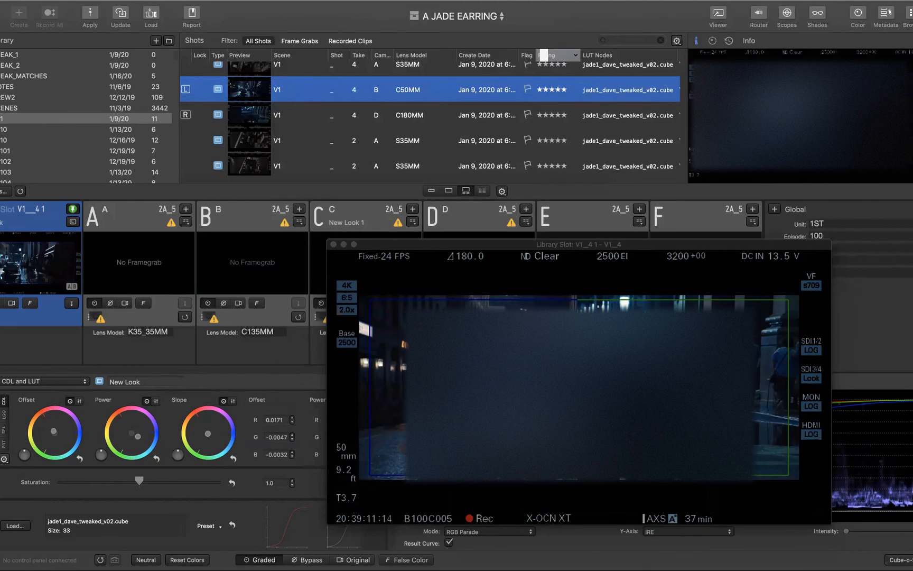
- Load the last V1 take 2 shot from camera A into the Library slot and compare it with the reference across the split
left_click(290, 106)
scroll(245, 121, "down", 4)
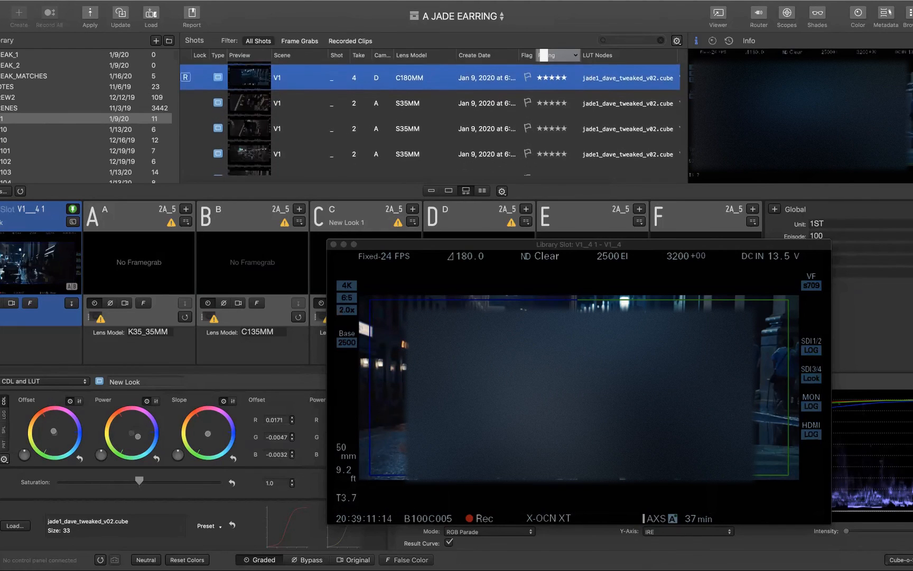
left_click(249, 100)
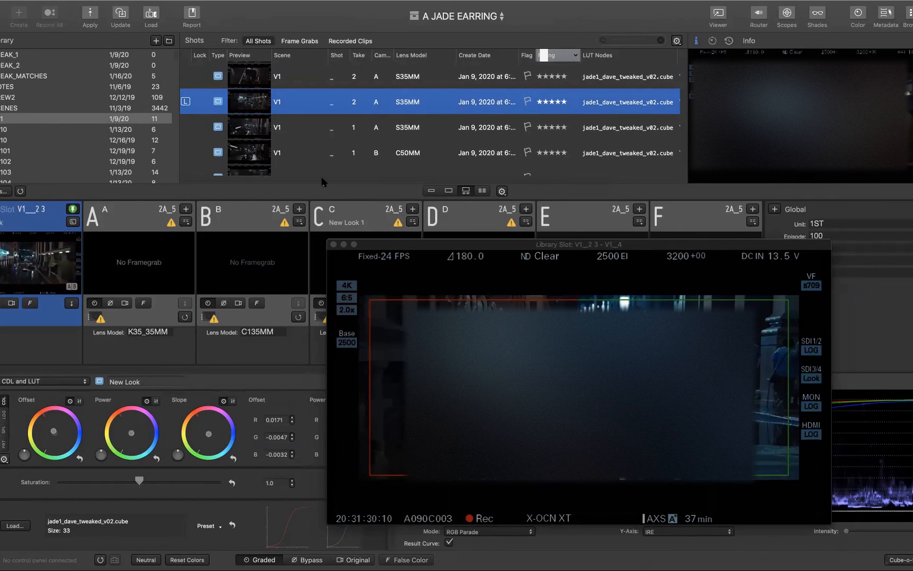
mouse_move(578, 391)
left_mouse_down()
mouse_move(723, 391)
mouse_move(580, 391)
left_mouse_up()
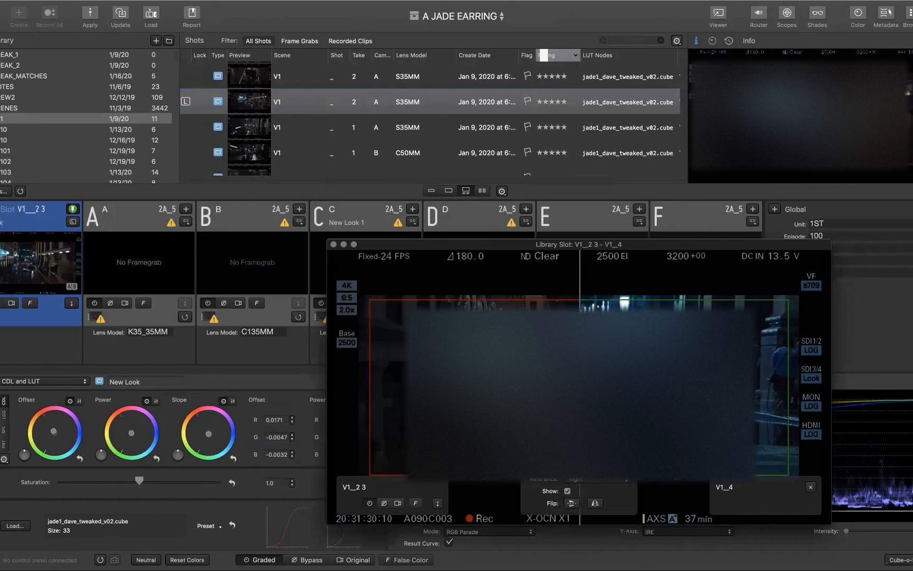
- Examine the previews of the V1 take 2 and take 1 shots from cameras A and B to compare their looks
left_click(250, 102)
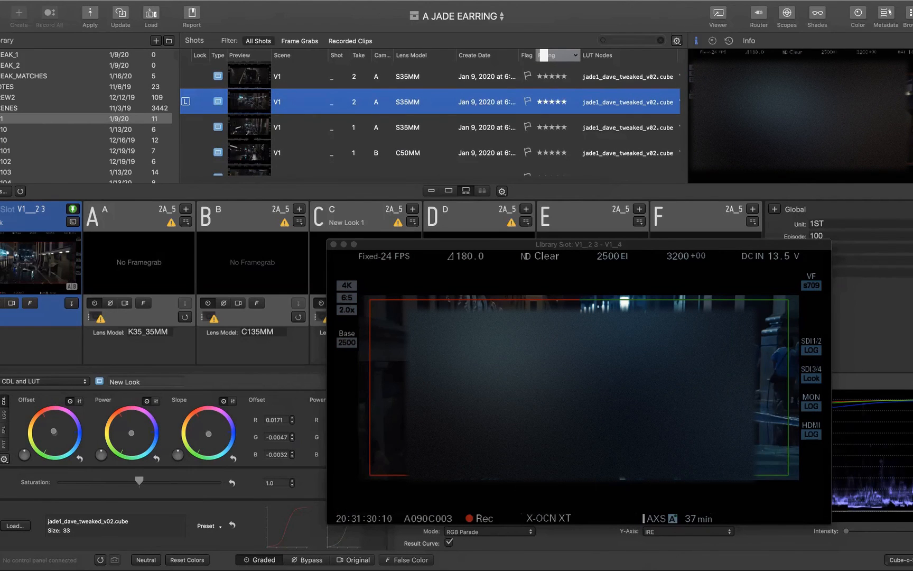
left_click(253, 157, "shift")
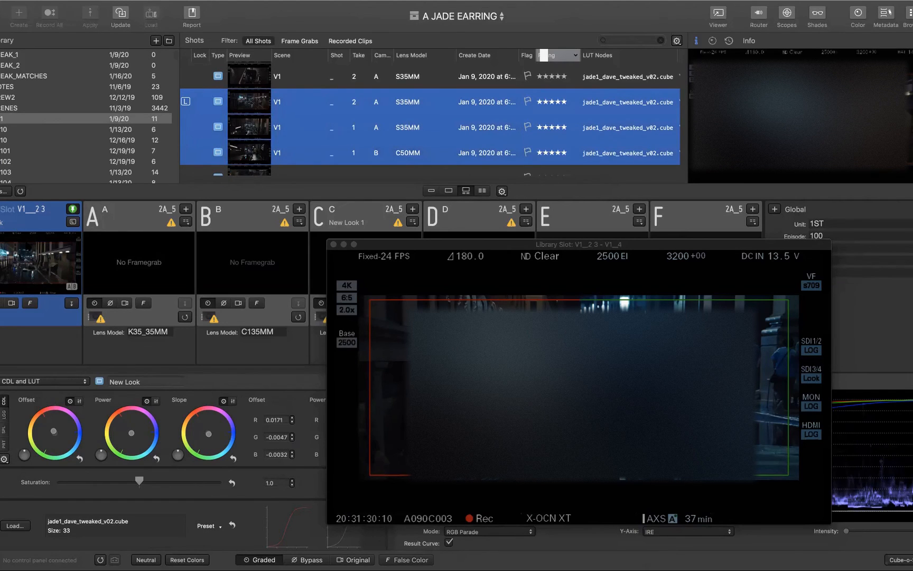
left_click(253, 80)
left_click(253, 99)
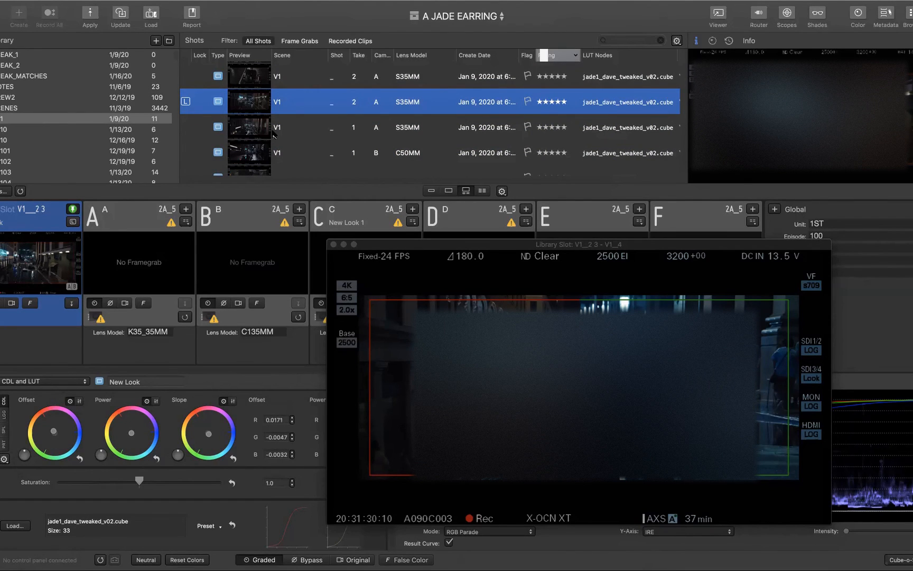
left_click(248, 131)
left_click(260, 99)
left_click(249, 78)
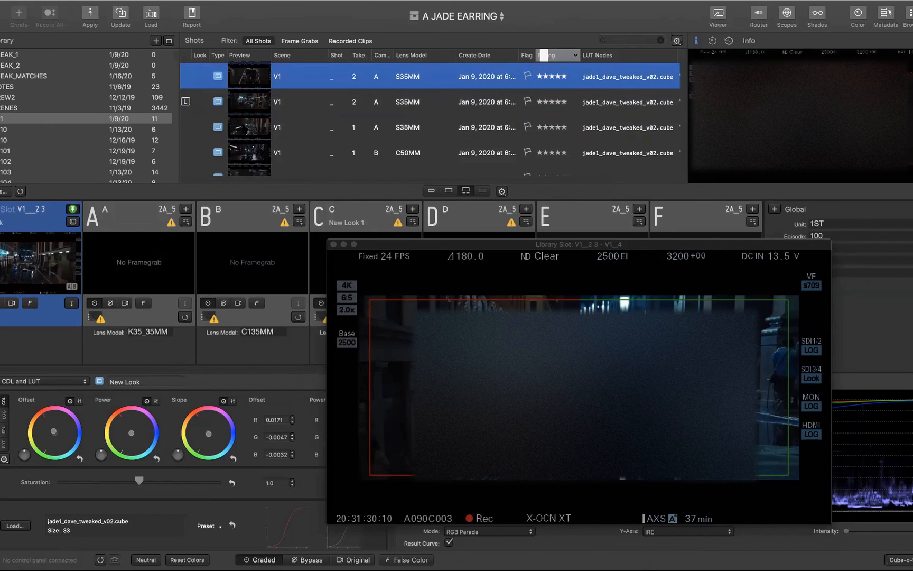
left_click(244, 102)
left_click(249, 128)
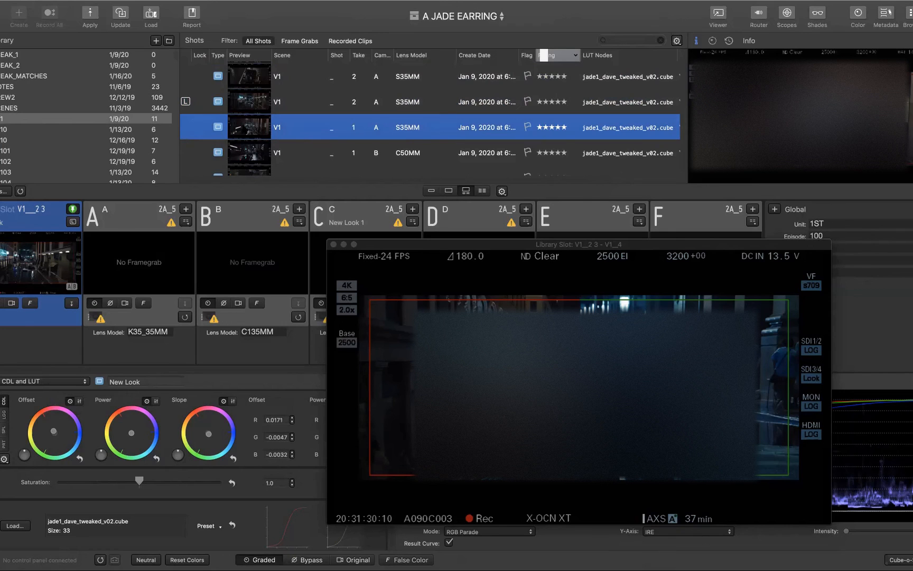
left_click(249, 103)
left_click(248, 127)
left_click(251, 150)
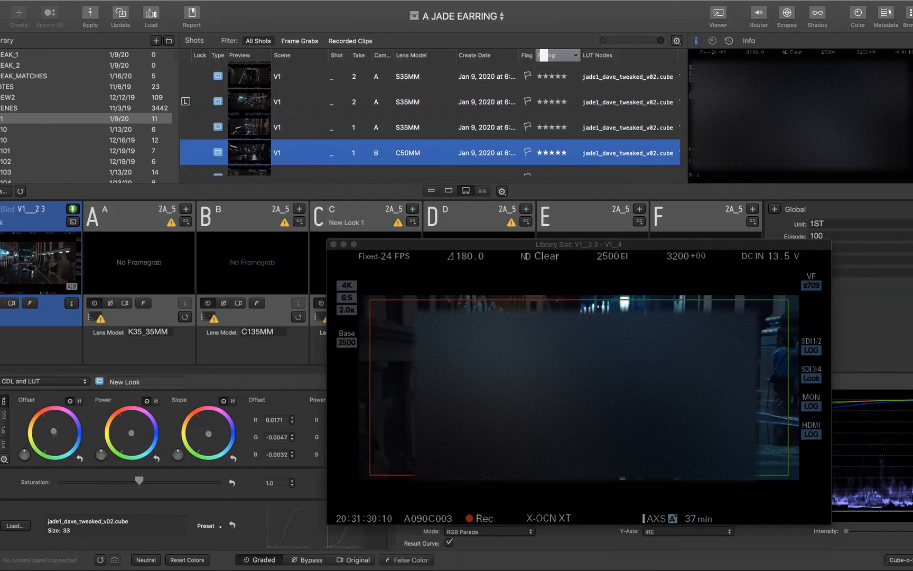
left_click(250, 103)
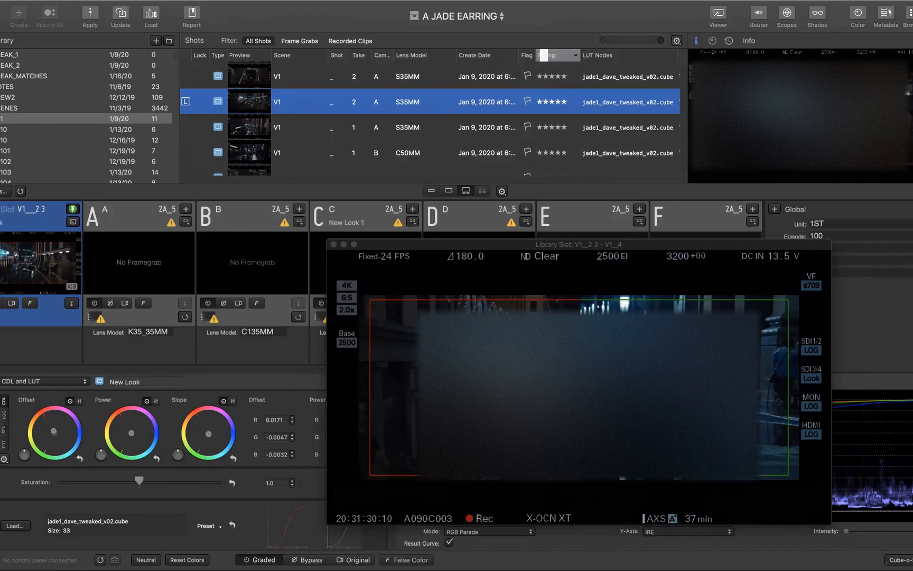
- Collapse the scenes folder in the library and open the regrade folder dated 12/8/19
left_click(1, 108)
scroll(73, 141, "down", 1)
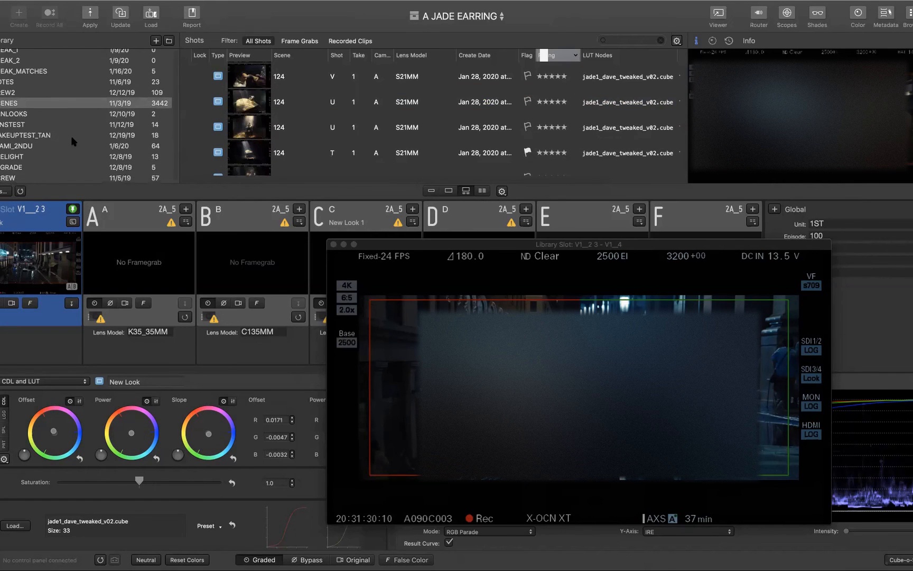
left_click(66, 168)
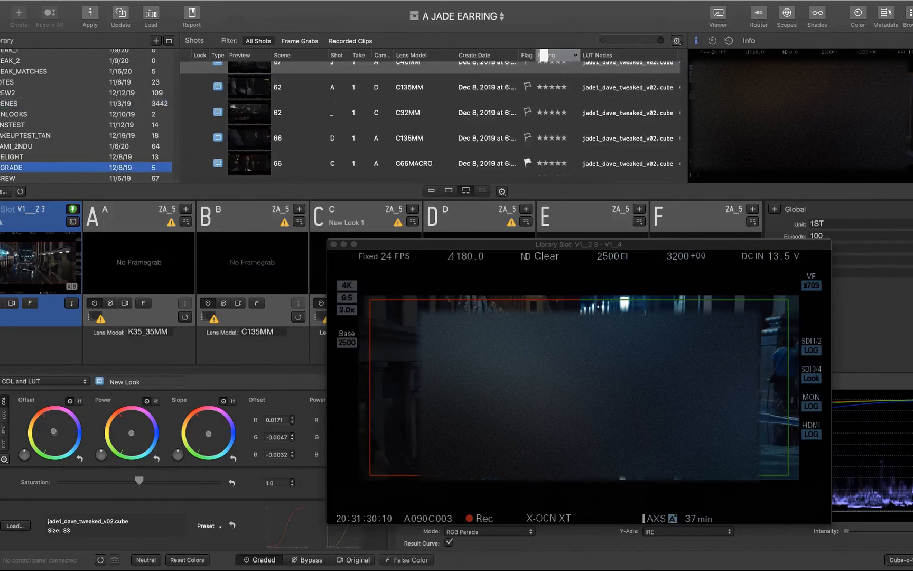
- Open the library's 191208 regrade folder for the entire deposition scene and widen the folder list
scroll(62, 171, "down", 1)
left_click(62, 172)
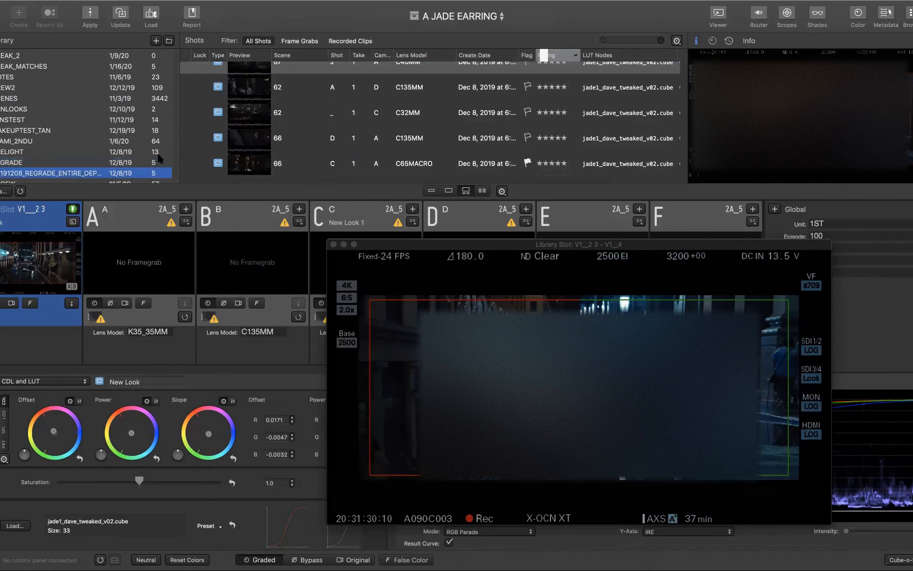
left_click_drag(179, 151, 213, 154)
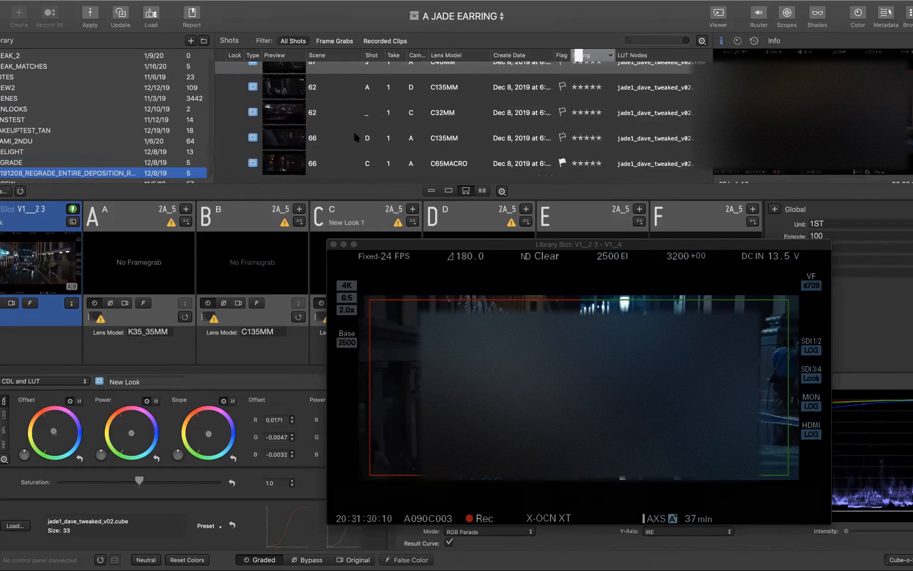
- Load the scene 67 shot J take 1 from camera A into the Library slot and position the split beside the reference
scroll(355, 135, "up", 2)
left_click(284, 72)
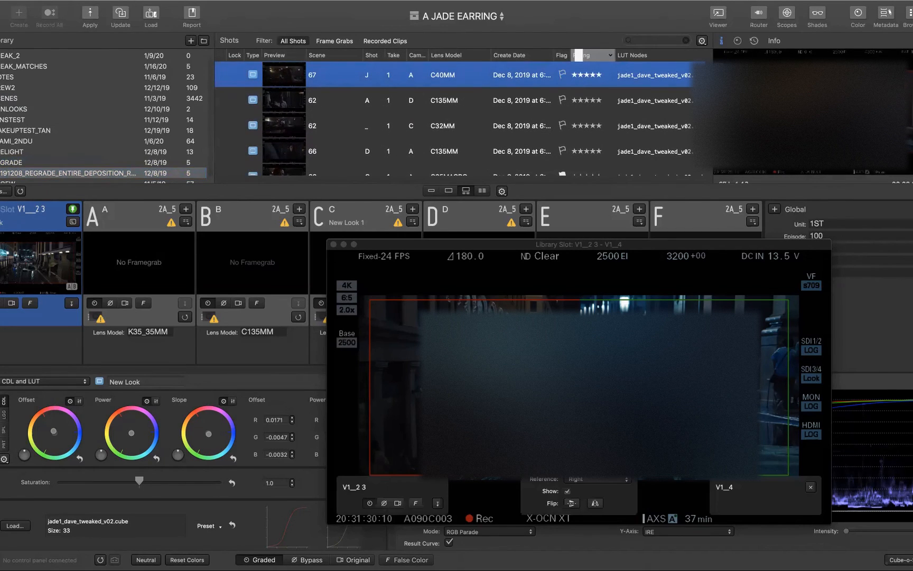
left_click_drag(580, 522, 562, 518)
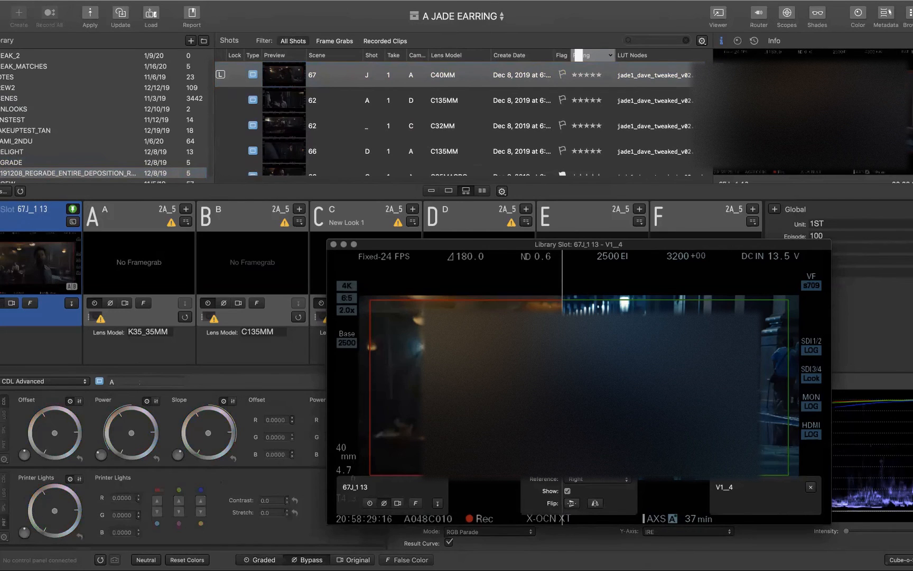
- Compare the 67J shot's graded and original images against the reference across the split, ending on the graded image
key("super+b")
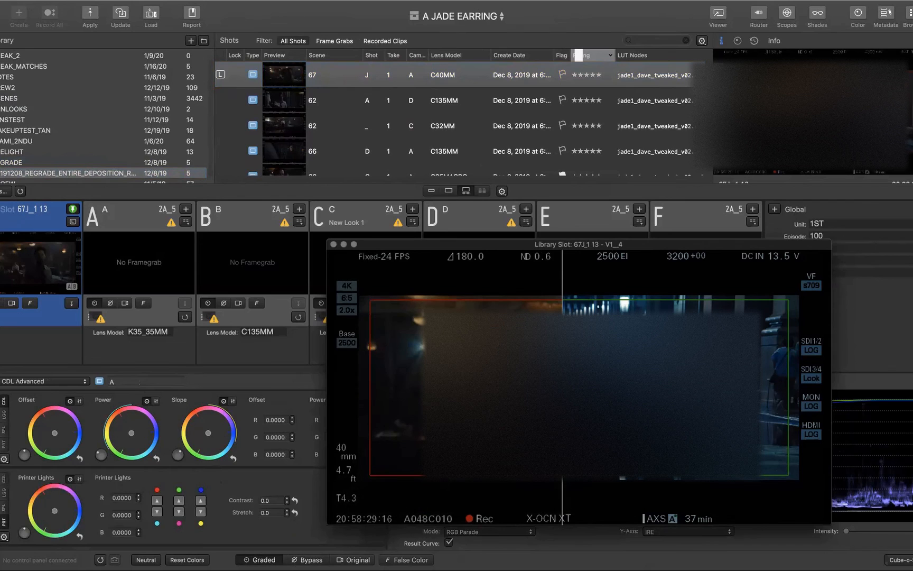
key("super+o")
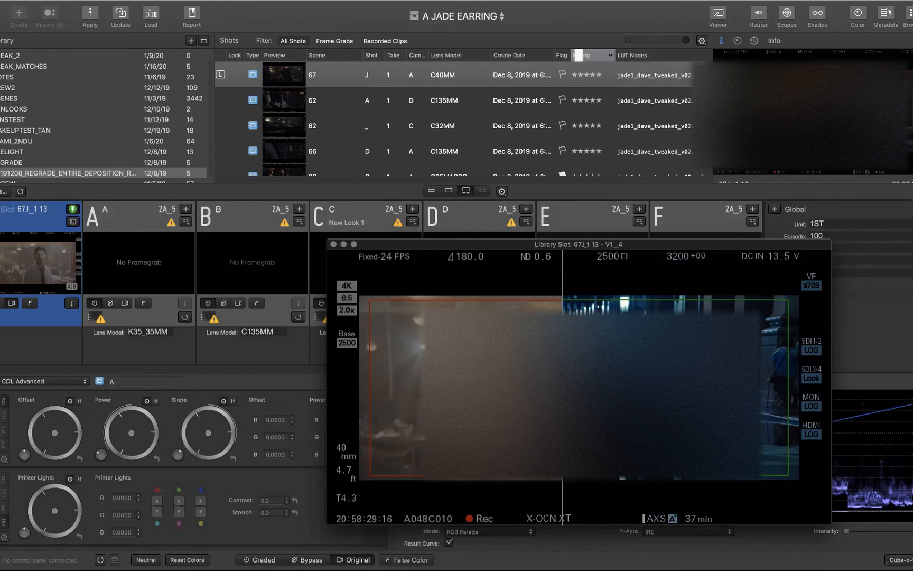
key("super+g")
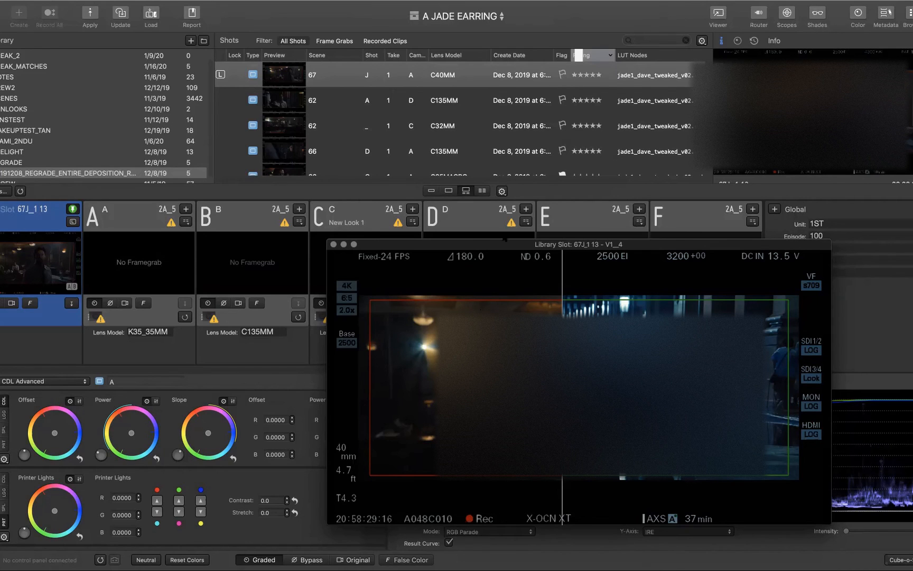
left_click_drag(486, 247, 393, 224)
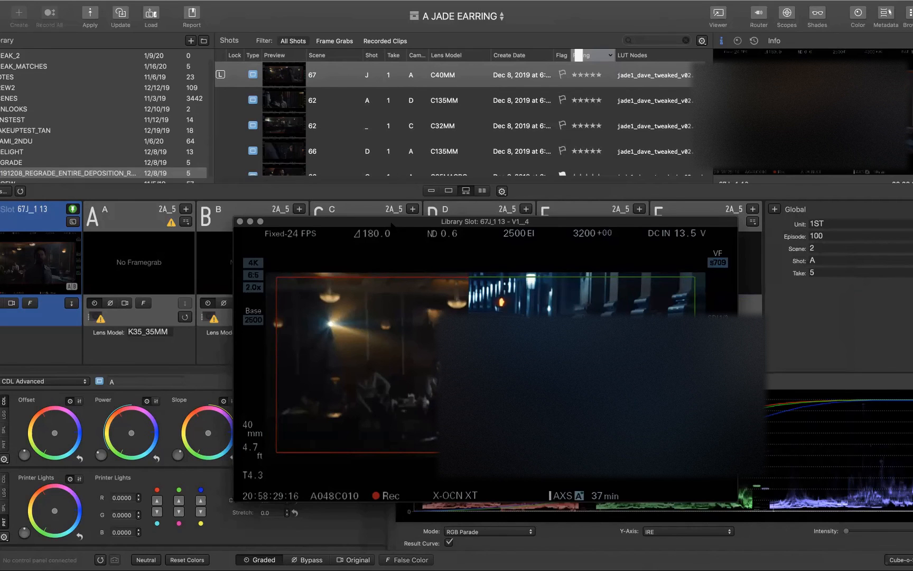
left_click(264, 2)
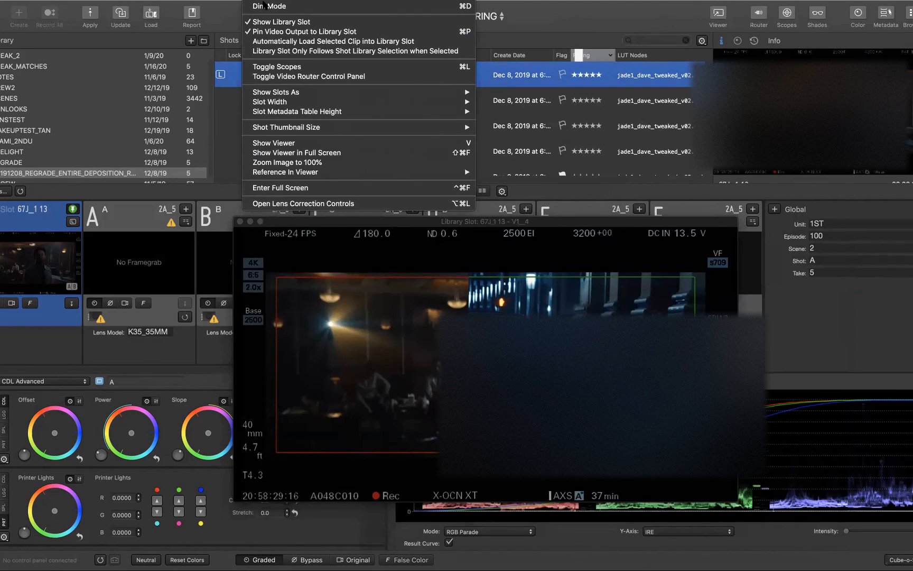
mouse_move(280, 1)
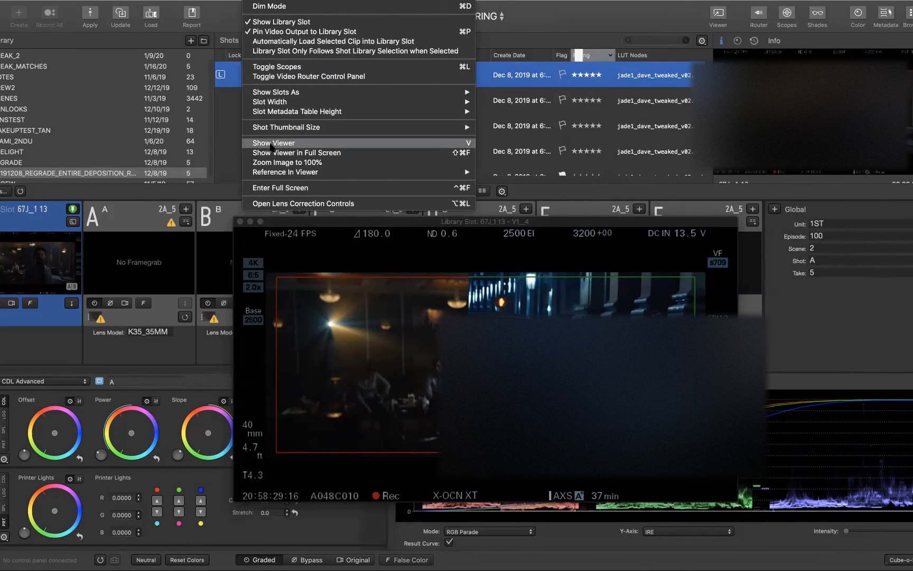
left_click_drag(616, 222, 623, 254)
- Examine the stored 40x40 and 16x16 video routing configurations
left_click(27, 0)
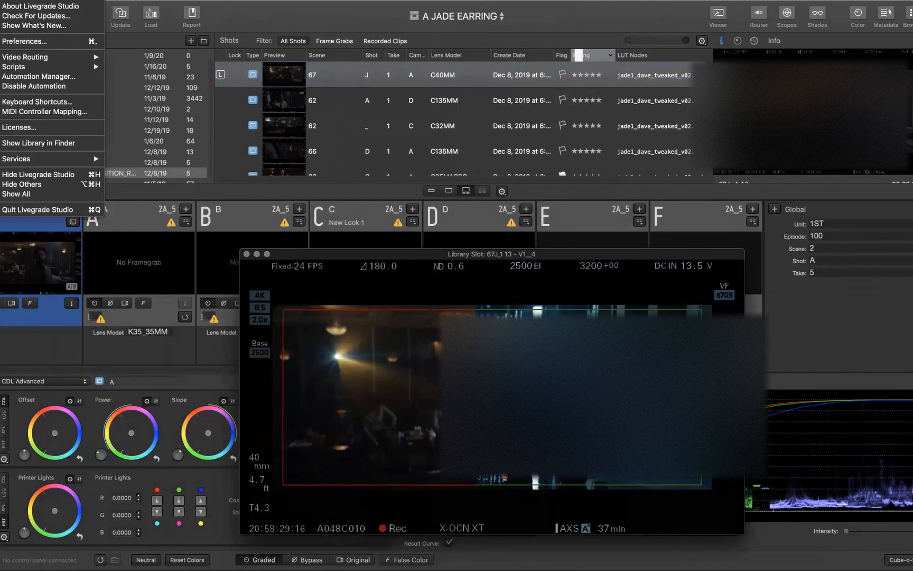
mouse_move(44, 56)
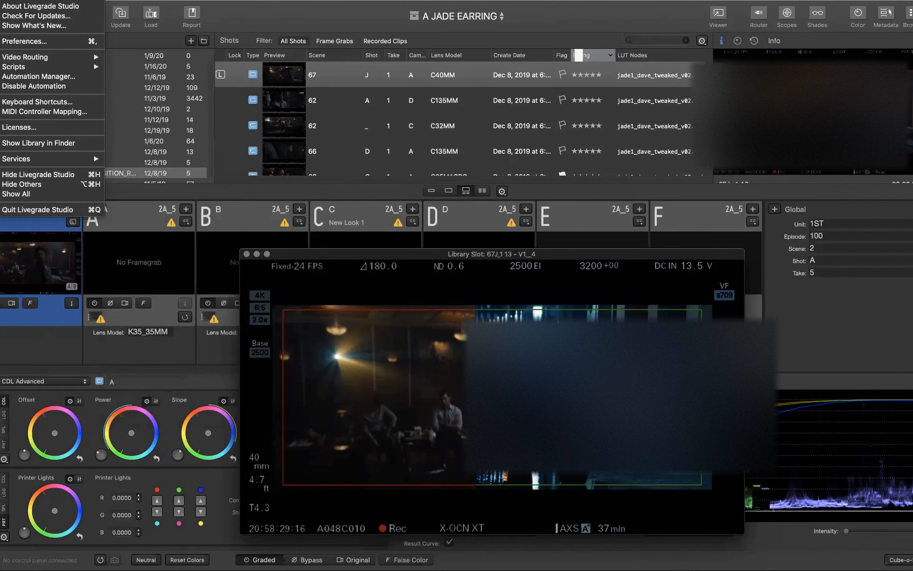
mouse_move(117, 1)
mouse_move(32, 1)
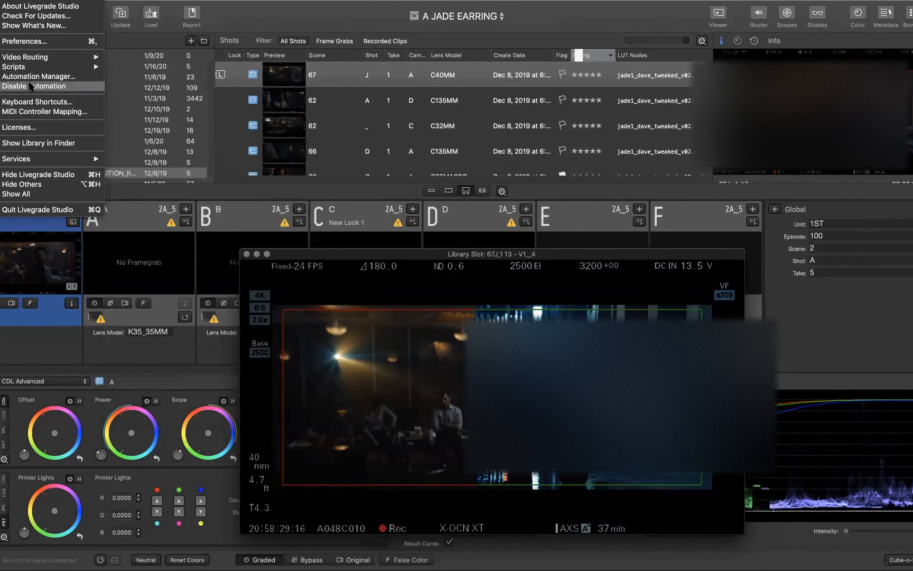
mouse_move(29, 59)
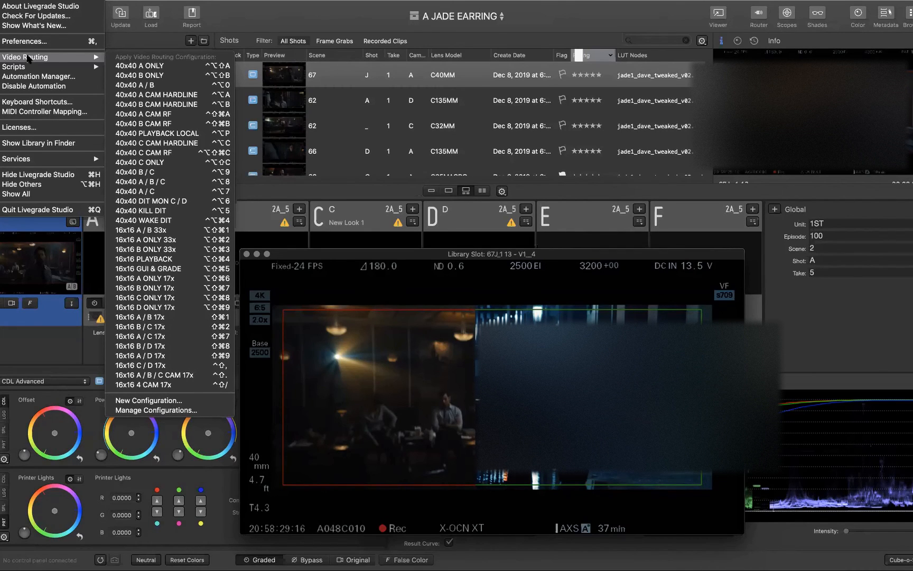
- Shrink the viewer to uncover the waveform and reset the 67J shot's color corrections
left_click_drag(321, 255, 362, 253)
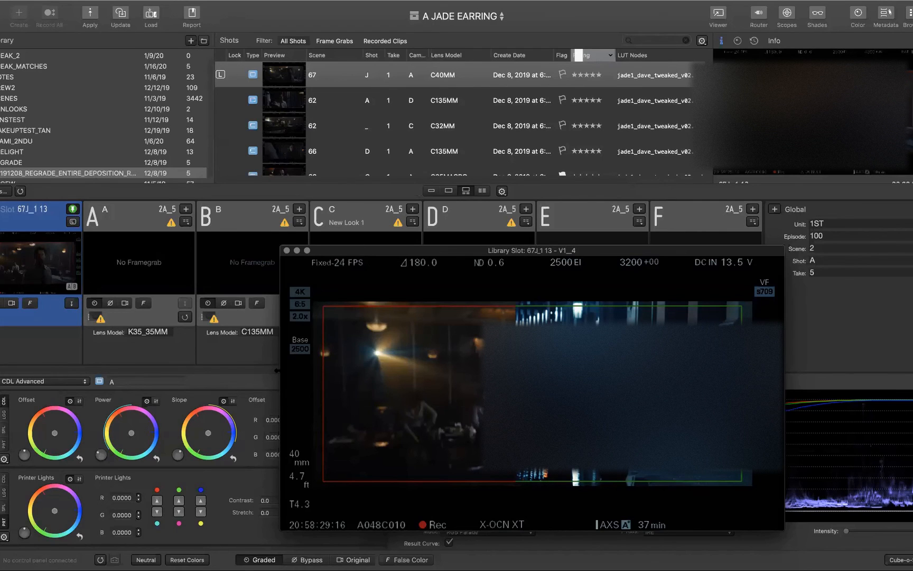
left_click(14, 421)
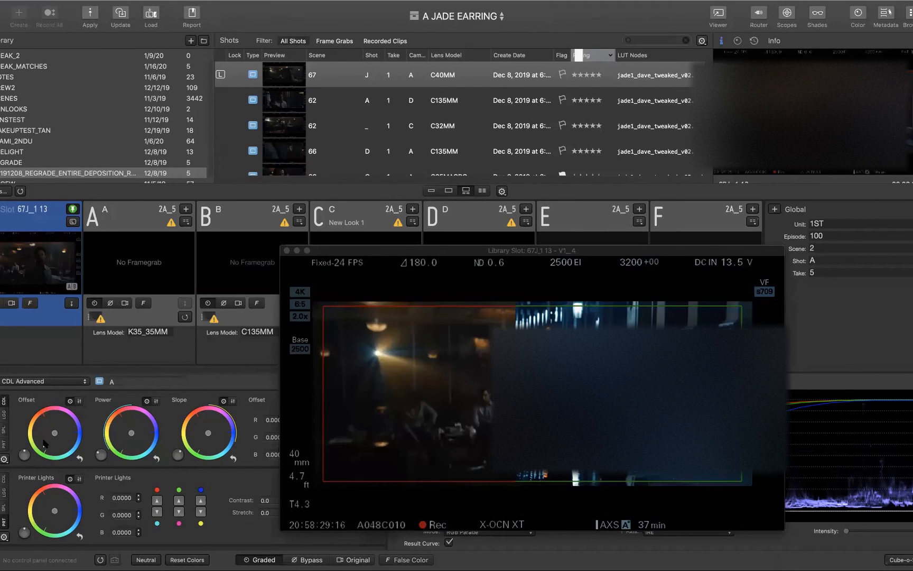
left_click(5, 416)
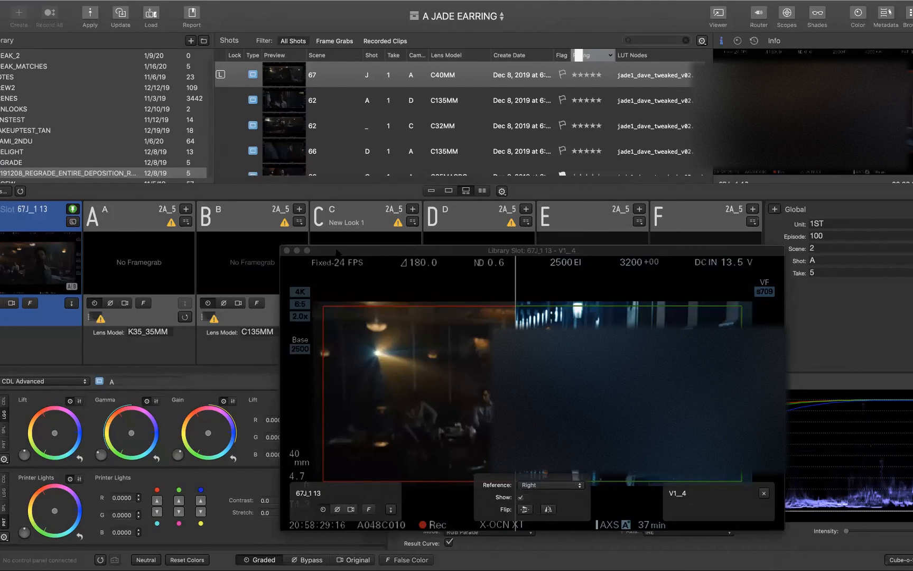
left_click_drag(280, 246, 672, 386)
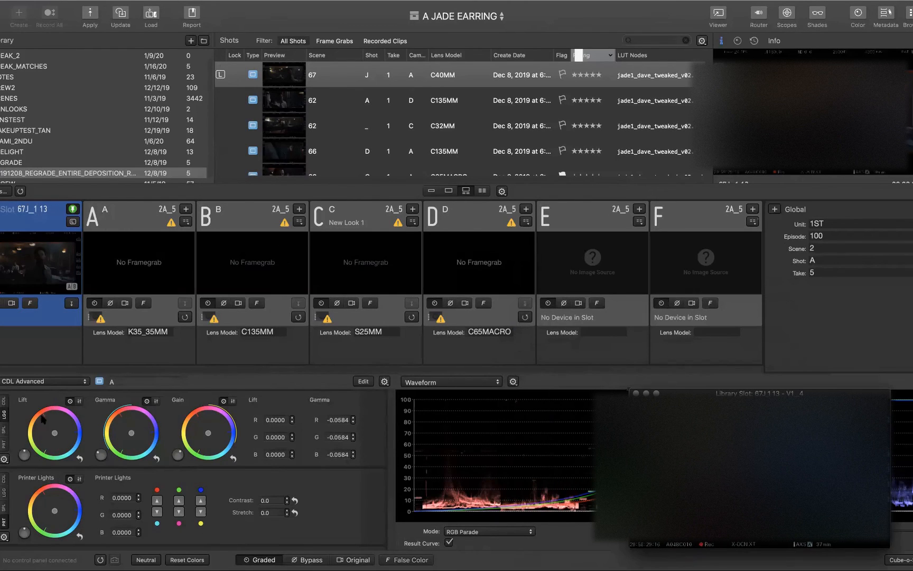
left_click(191, 560)
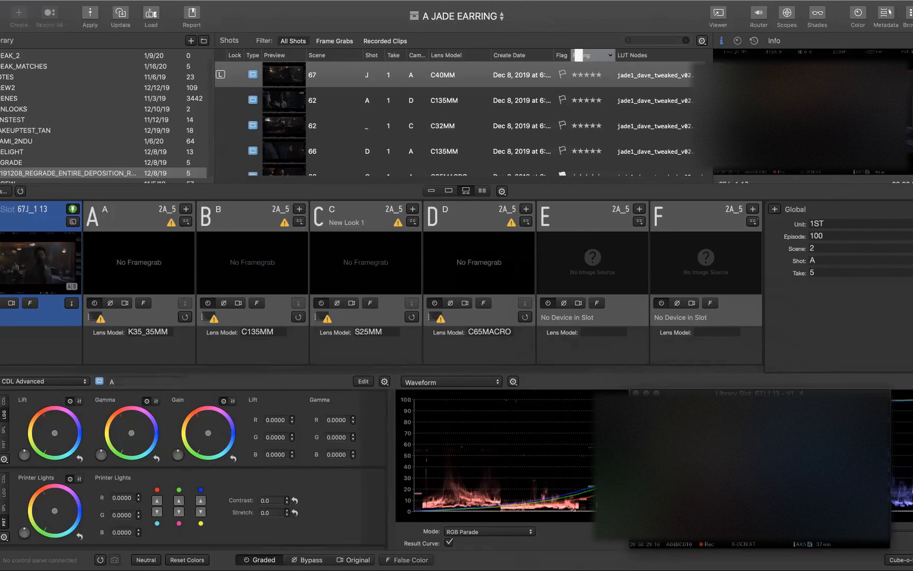
- Review the CDL Advanced node's alternative control sets and return to the Offset, Power and Slope wheels
left_click(5, 418)
left_click(4, 447)
left_click(5, 427)
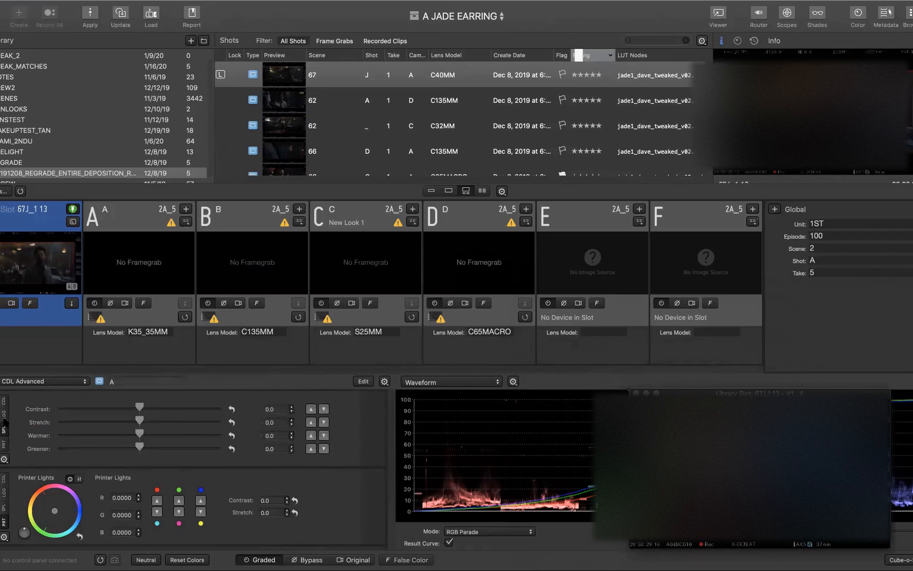
left_click(4, 415)
left_click(4, 401)
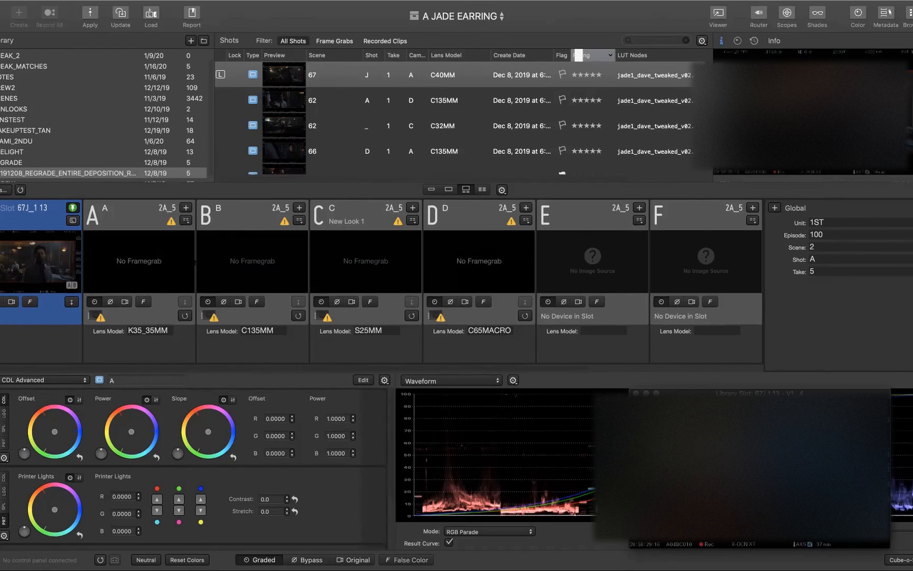
- Enlarge the grading area to show all nodes and compare the upper node's printer lights, simple and CDL control sets
left_click_drag(193, 375, 193, 262)
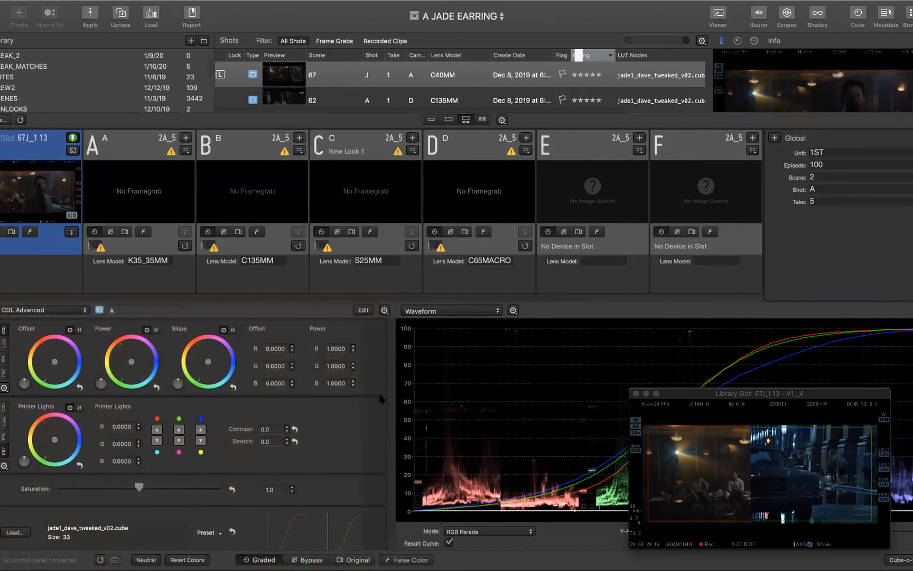
left_click(5, 372)
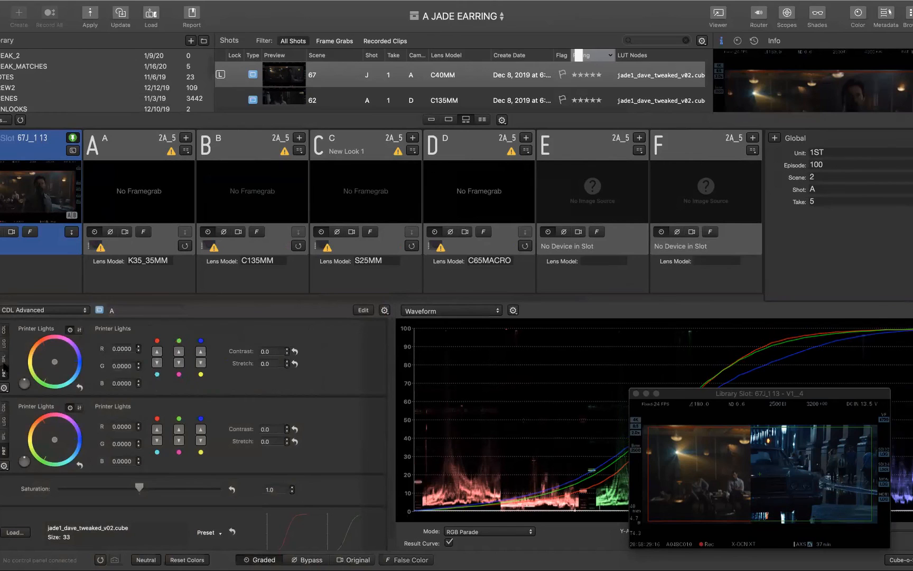
left_click(5, 358)
left_click(4, 328)
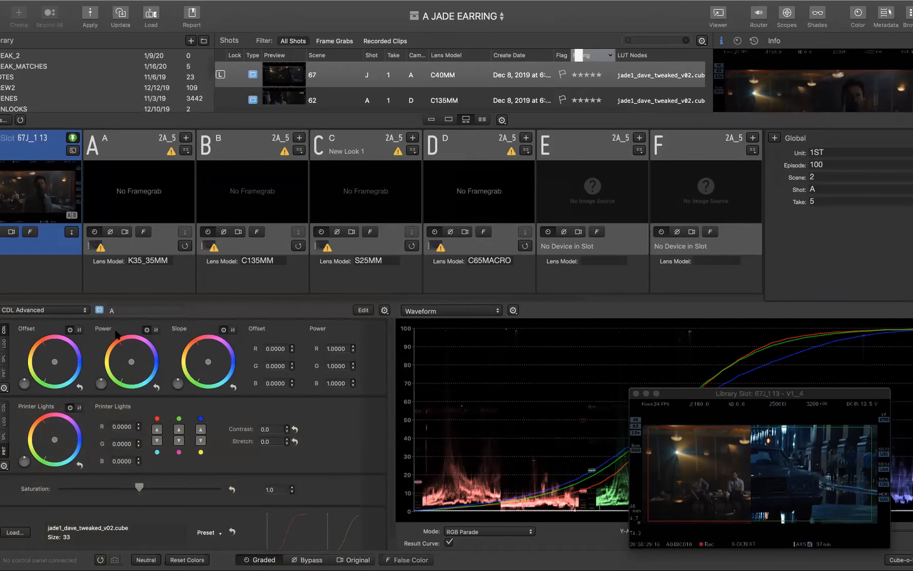
- Move the viewer off the waveform, then disable the LUT node and raise the simple Contrast to 0.594
left_click(5, 359)
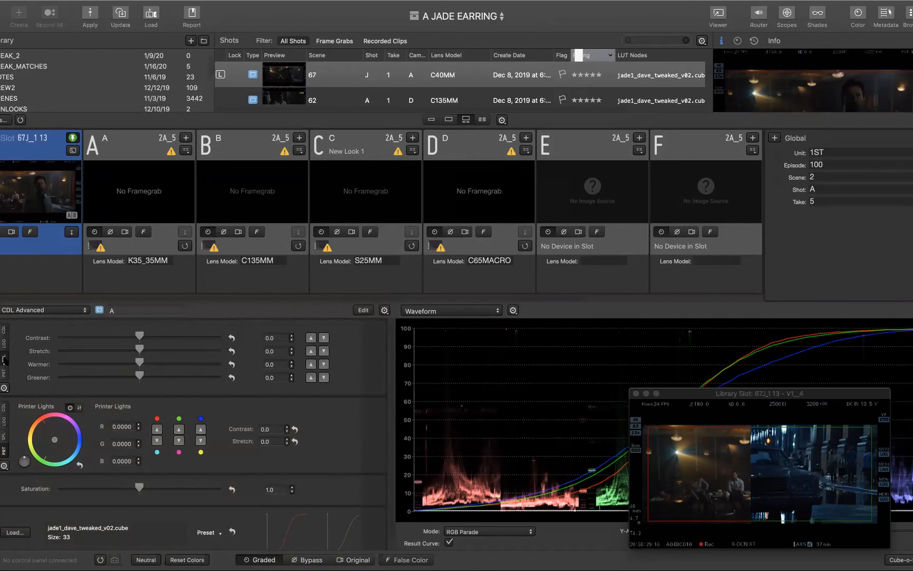
left_click_drag(679, 392, 744, 510)
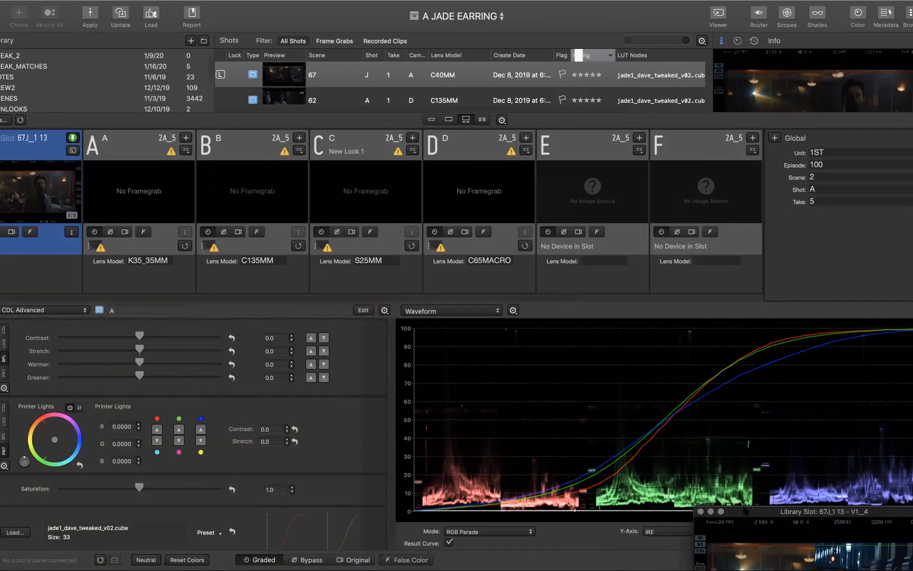
left_click(1, 517)
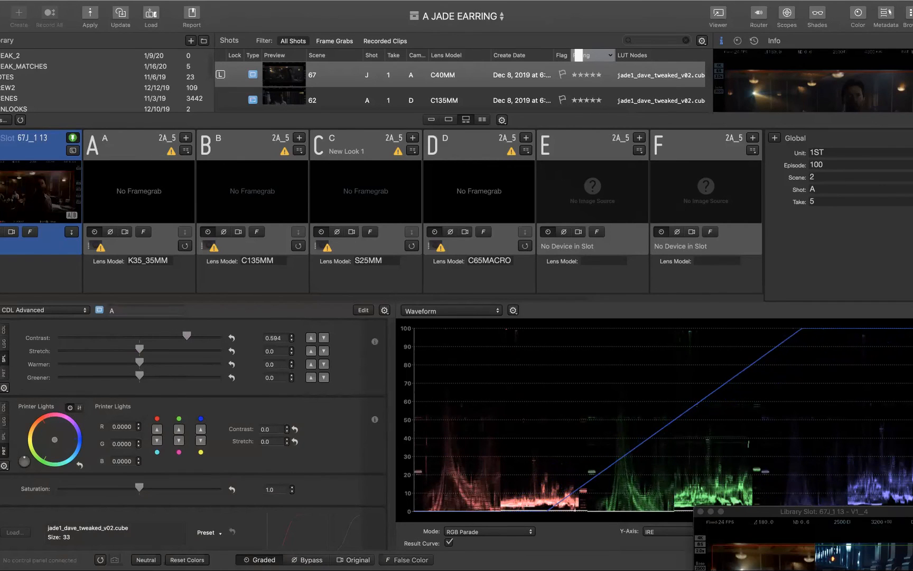
- Inspect the contrast change as CDL values and reset the Offset and Slope wheels
left_click(4, 331)
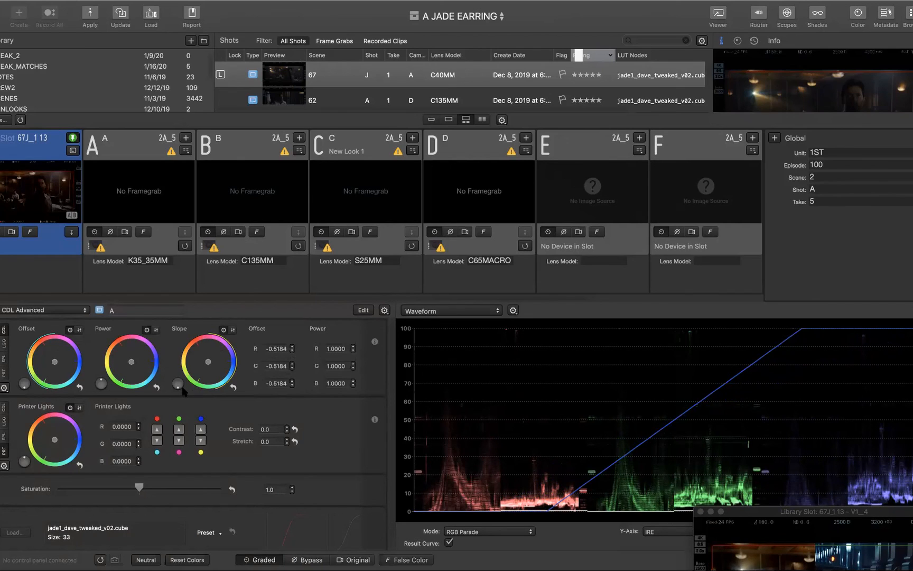
left_click(79, 390)
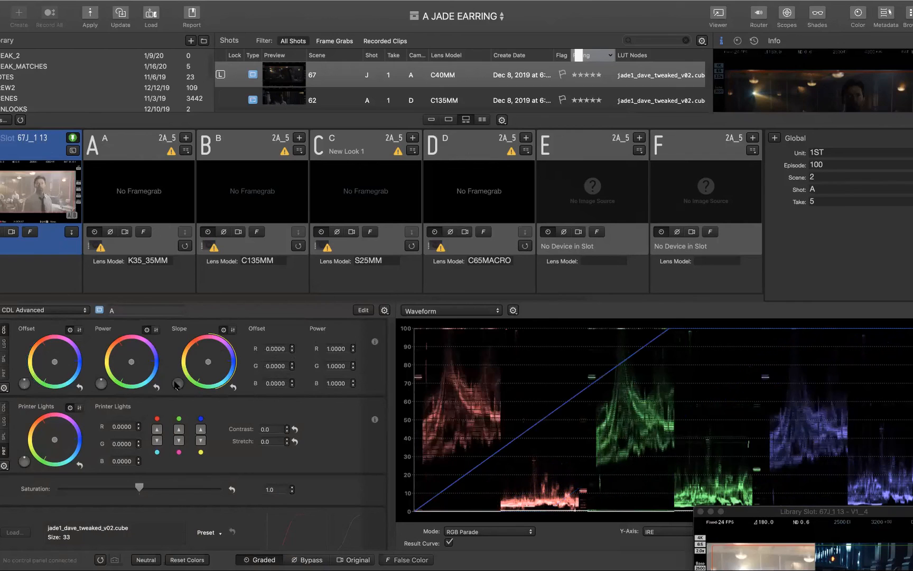
left_click(234, 388)
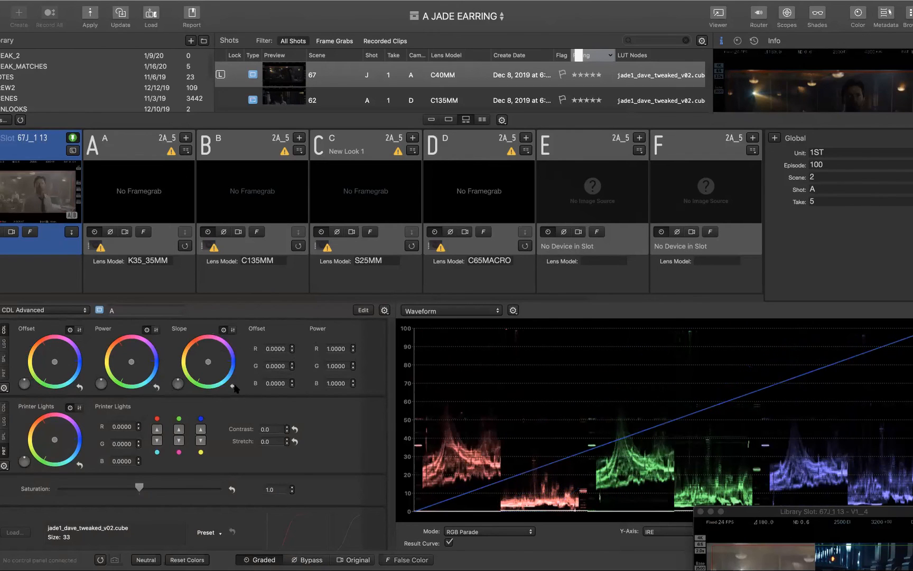
- Lower the Offset to -0.0341 and adjust Slope with it, inspect the change among the simple controls, and reset Contrast
scroll(235, 388, "up", 5)
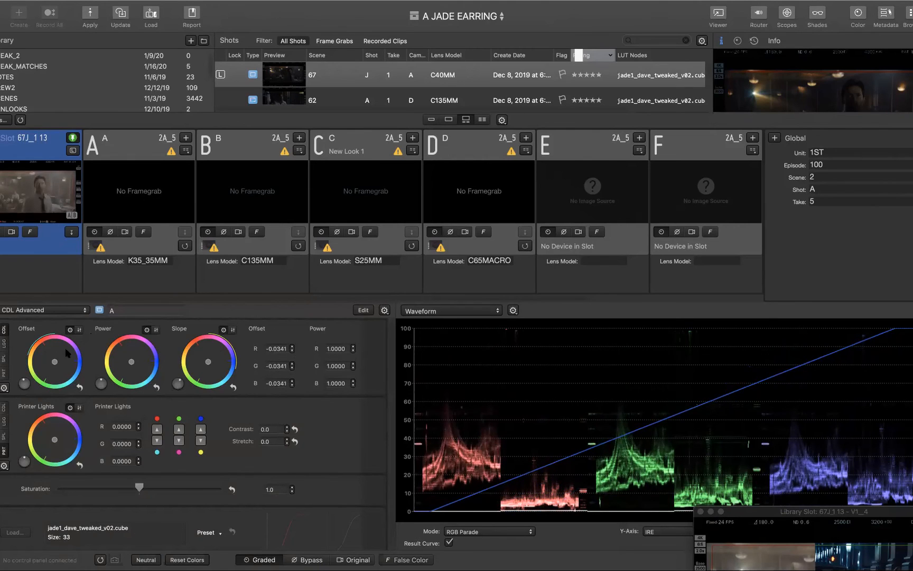
left_click(4, 359)
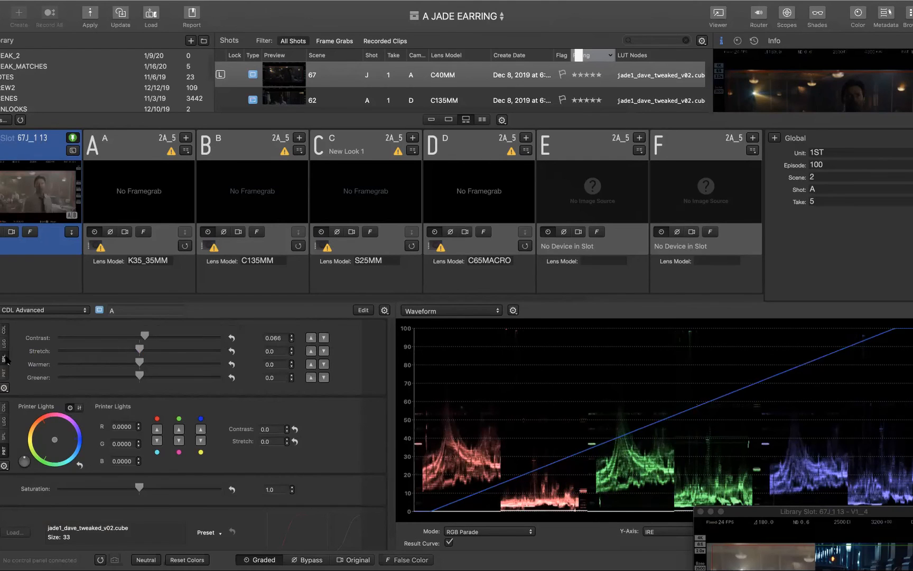
left_click(232, 338)
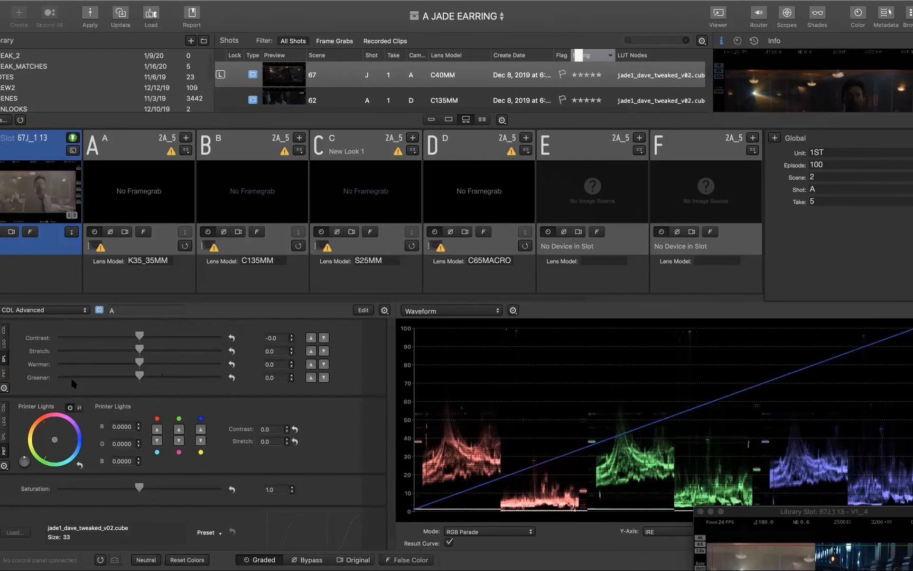
- Return to the CDL wheels and reset both Offset and Slope
left_click(4, 330)
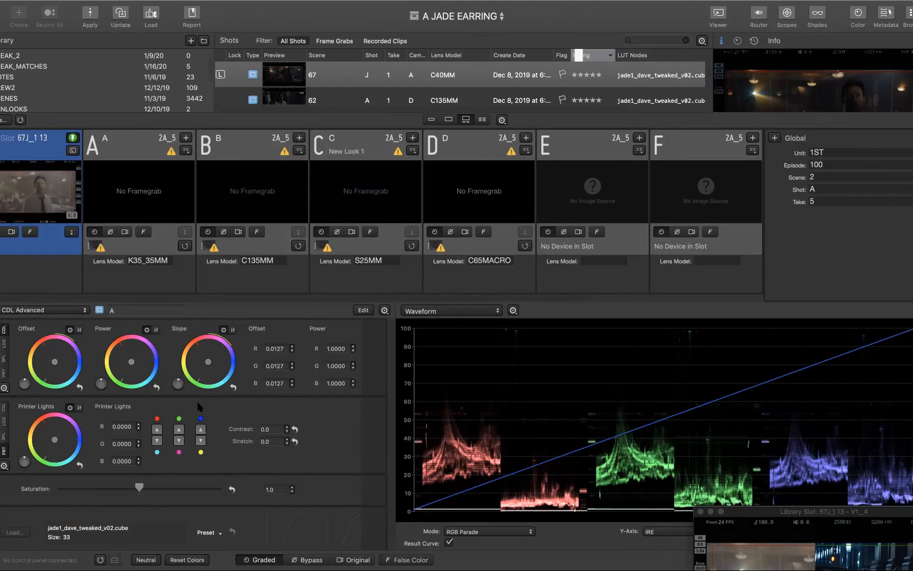
left_click(79, 387)
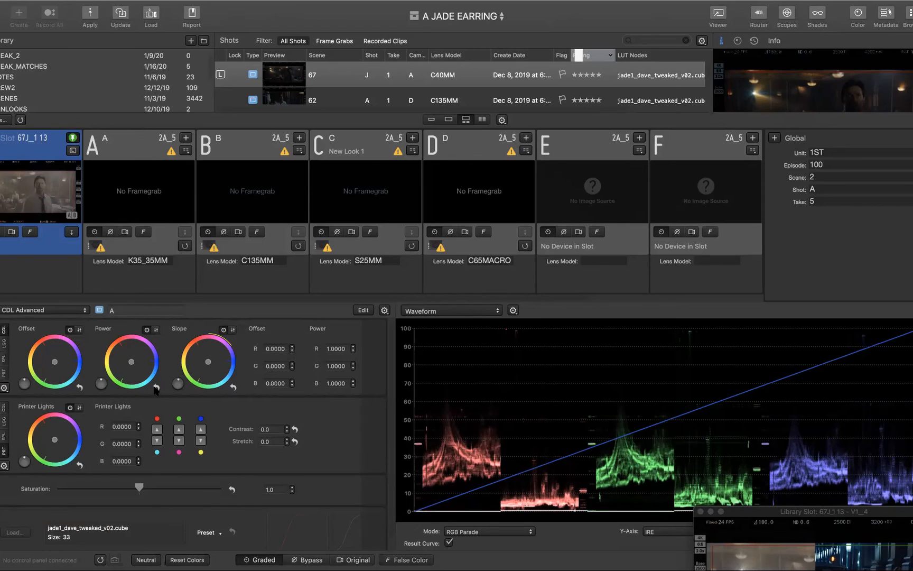
left_click(233, 387)
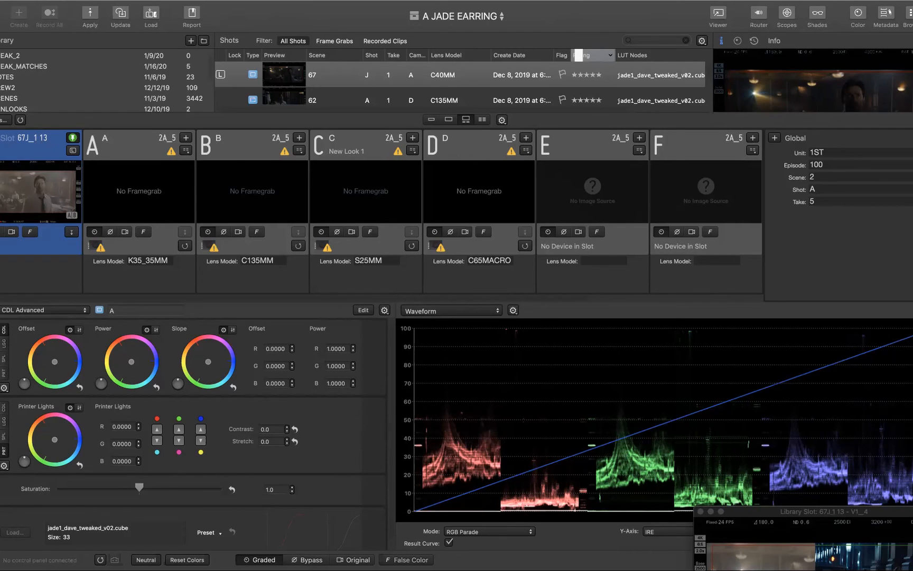
- Compare the upper node's printer lights, simple and Lift/Gamma/Gain control sets, ending on the CDL wheels
left_click(79, 310)
left_click(225, 311)
left_click(5, 373)
left_click(5, 358)
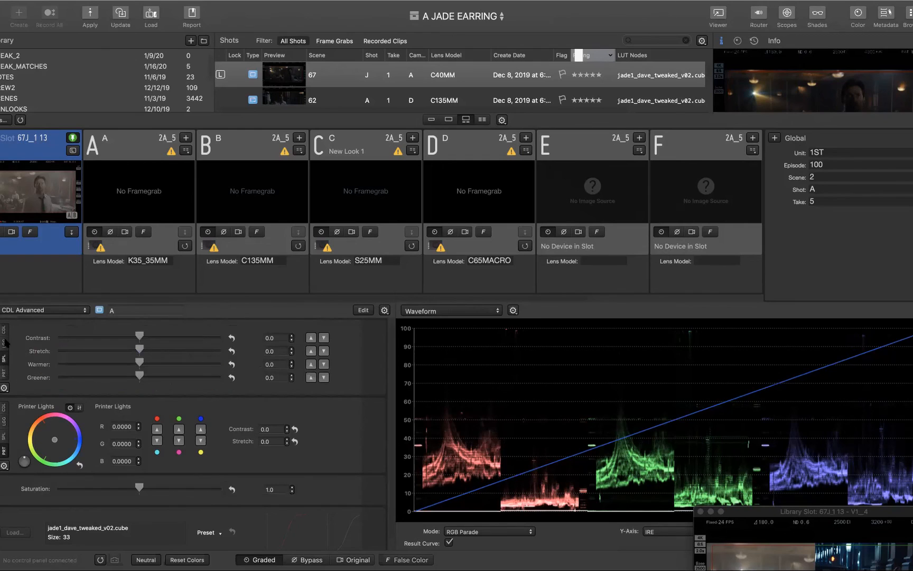
left_click(5, 342)
left_click(5, 330)
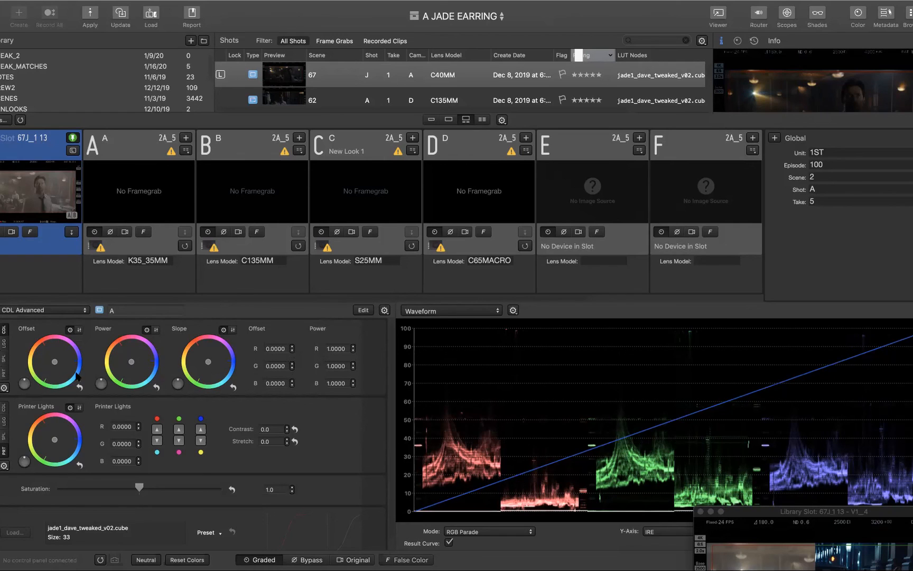
- Lower the upper node's simple Stretch control to about -0.284
left_click(5, 373)
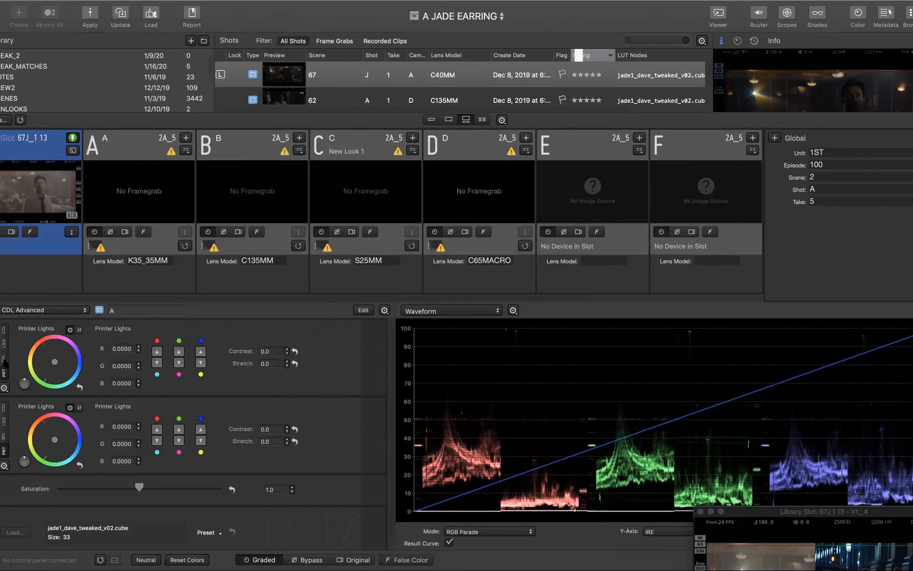
left_click(5, 360)
left_click_drag(139, 351, 113, 349)
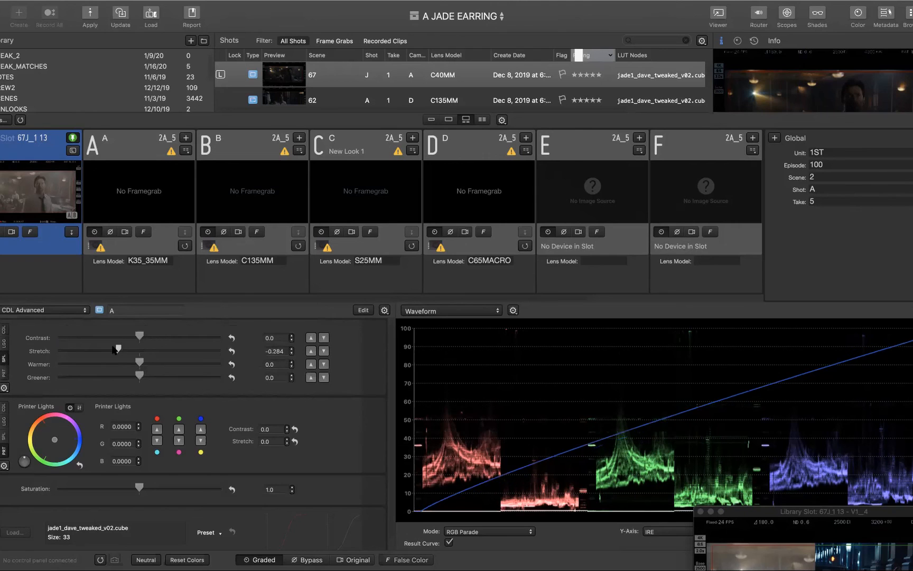
- Inspect the Stretch change as CDL values and reset the Power, Offset and Slope wheels
left_click(7, 329)
left_click_drag(105, 385, 165, 387)
left_click(156, 387)
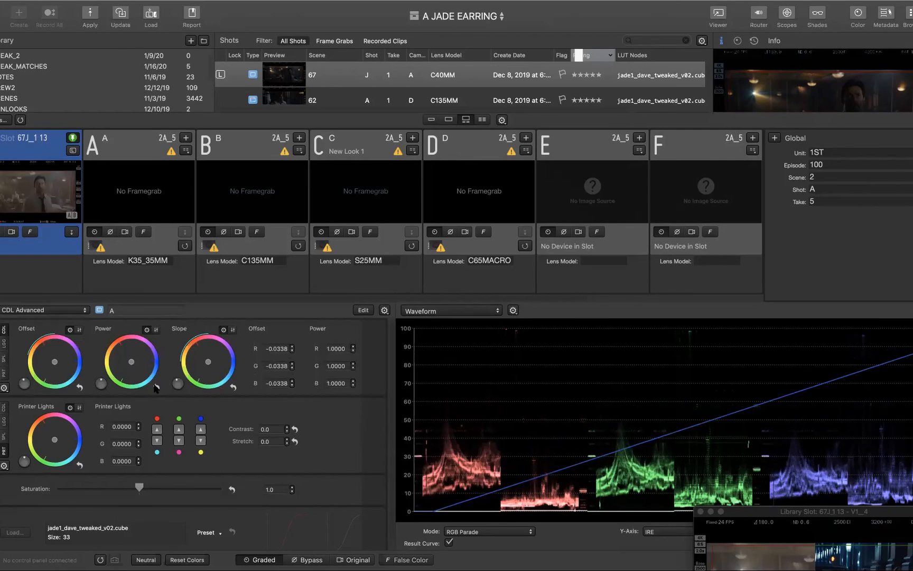
left_click(79, 388)
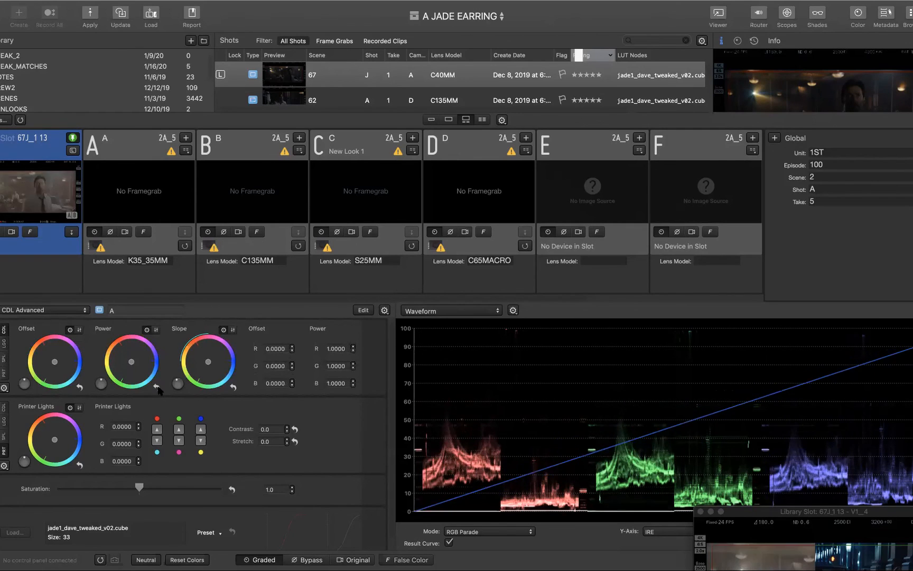
left_click(233, 388)
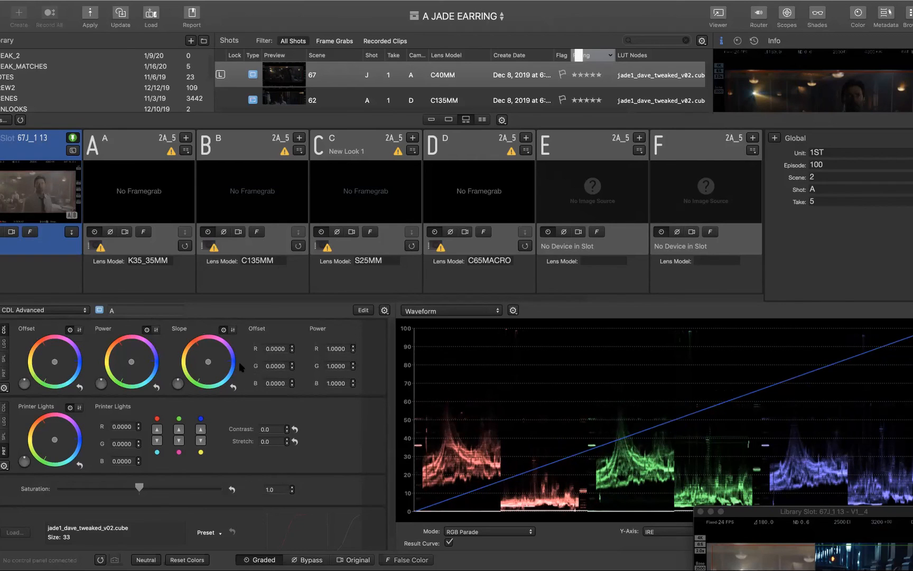
- Review the Lift/Gamma/Gain, simple and printer lights controls of the neutral grade once more
left_click(4, 344)
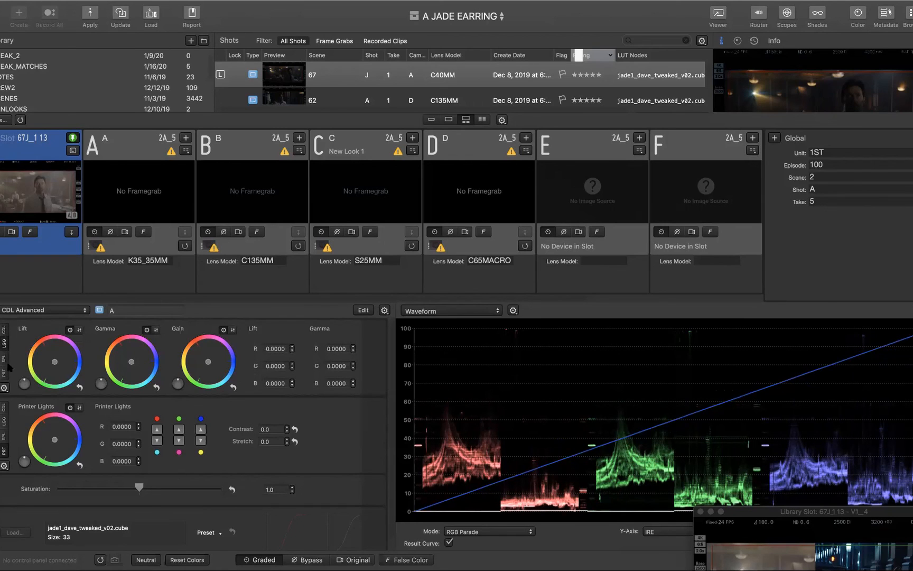
left_click(4, 358)
left_click(3, 373)
left_click(3, 359)
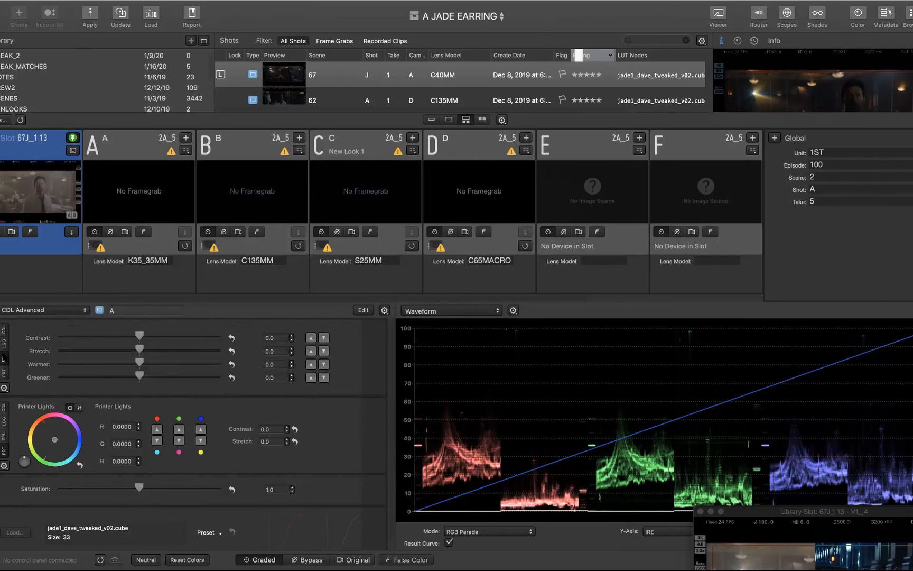
left_click(4, 344)
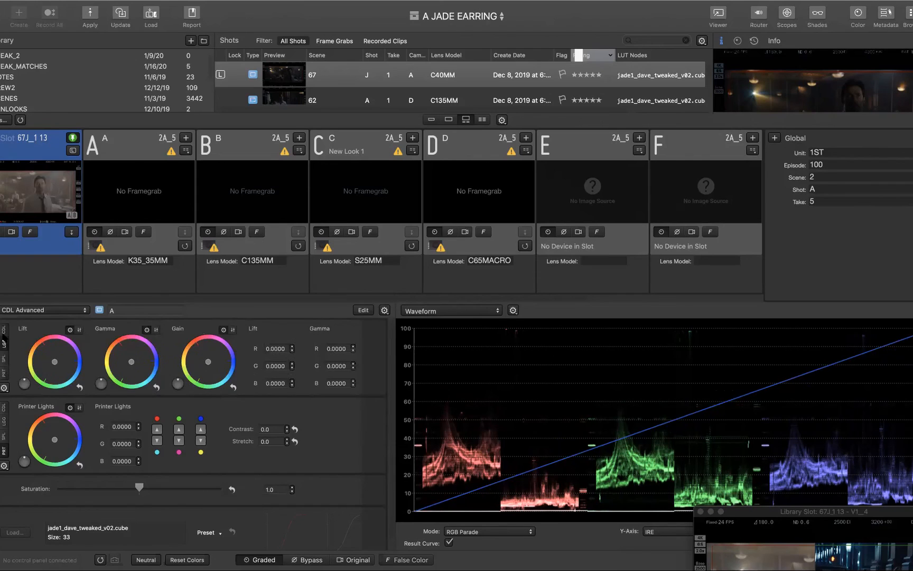
left_click(4, 330)
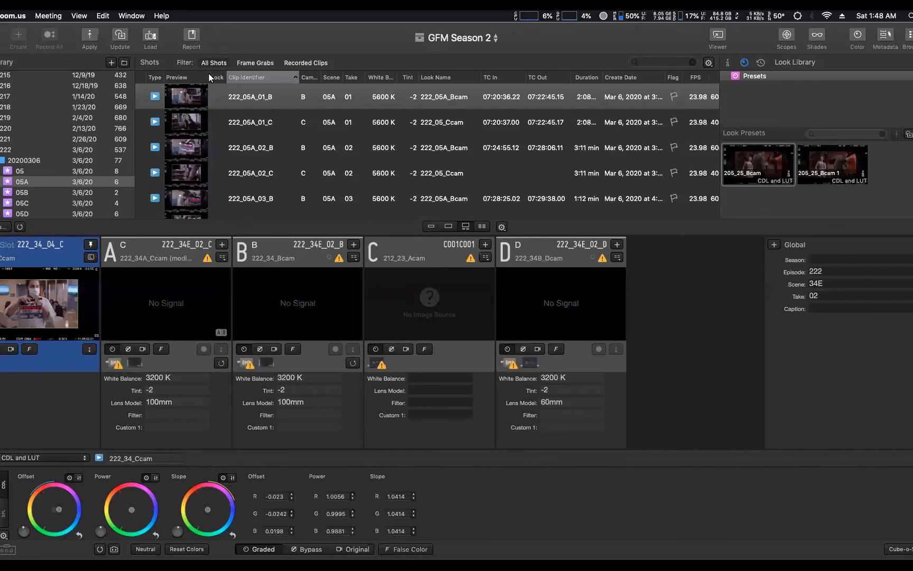
- Open the 20200306 folder in the GFM Season 2 library and browse the shoot days and scenes of episode 222
left_click(248, 78)
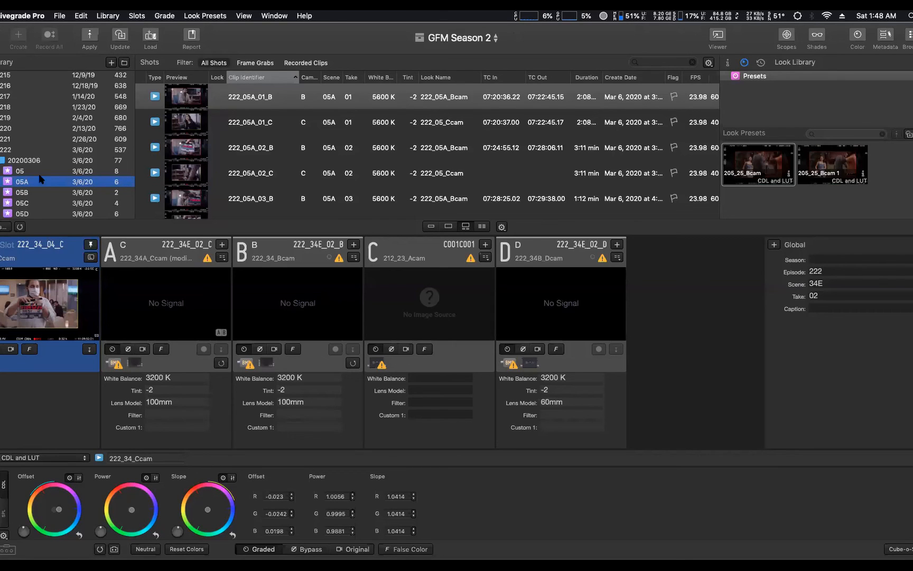
left_click(1, 160)
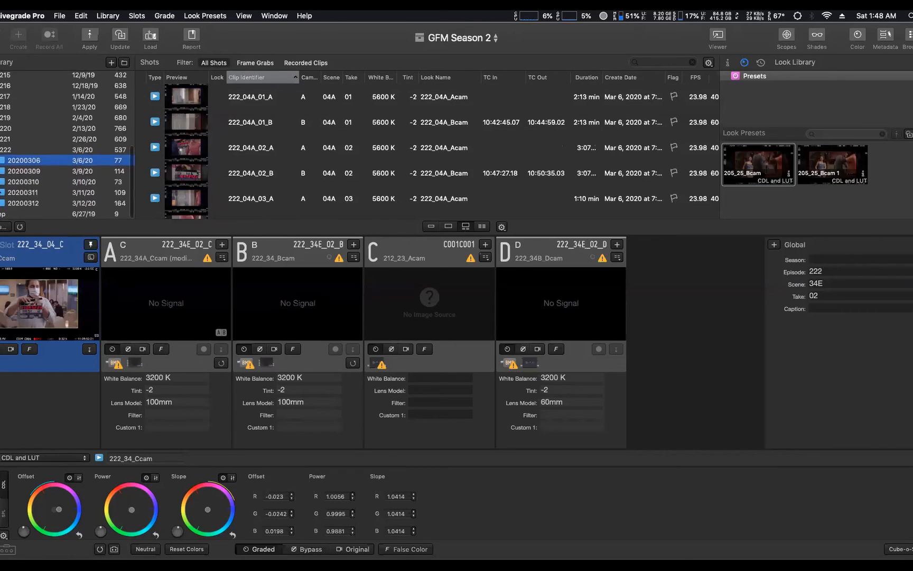
scroll(21, 186, "up", 10)
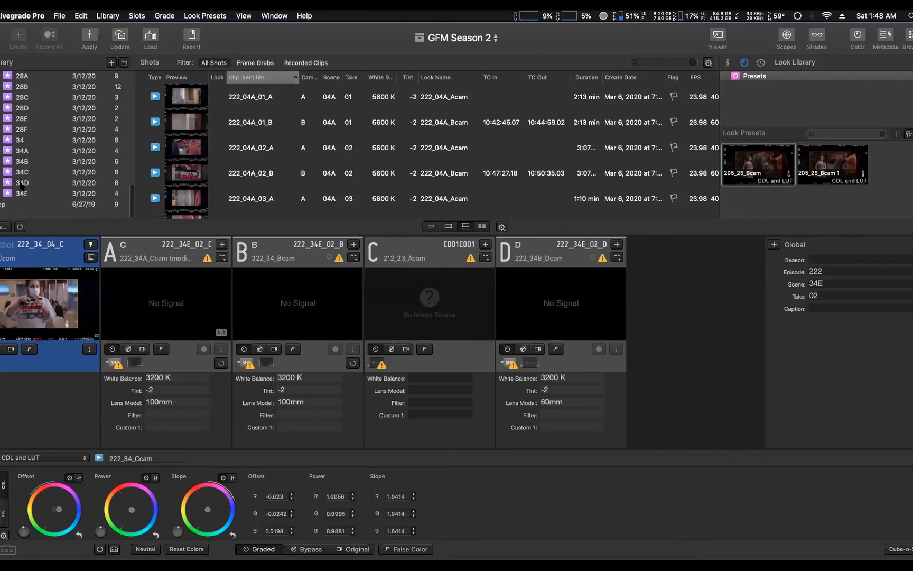
scroll(21, 186, "down", 10)
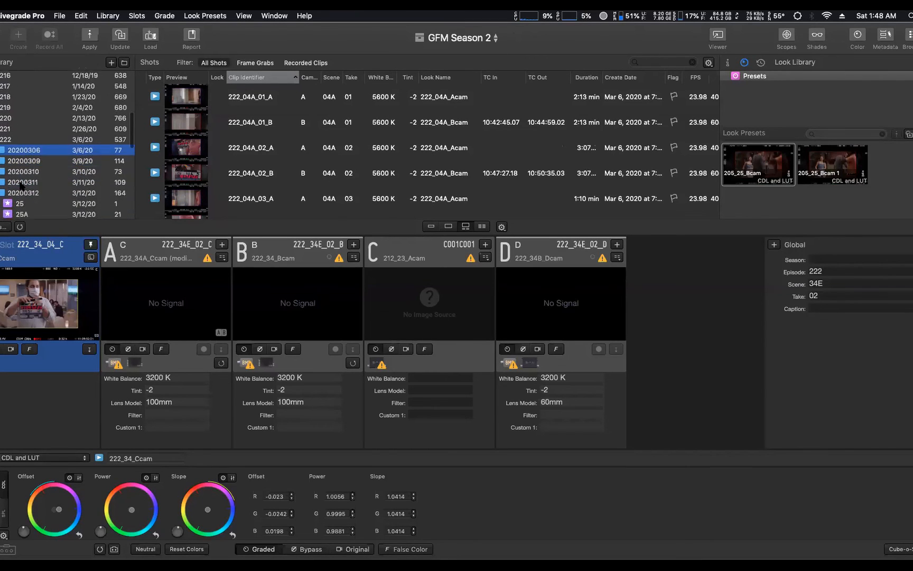
scroll(21, 186, "down", 1)
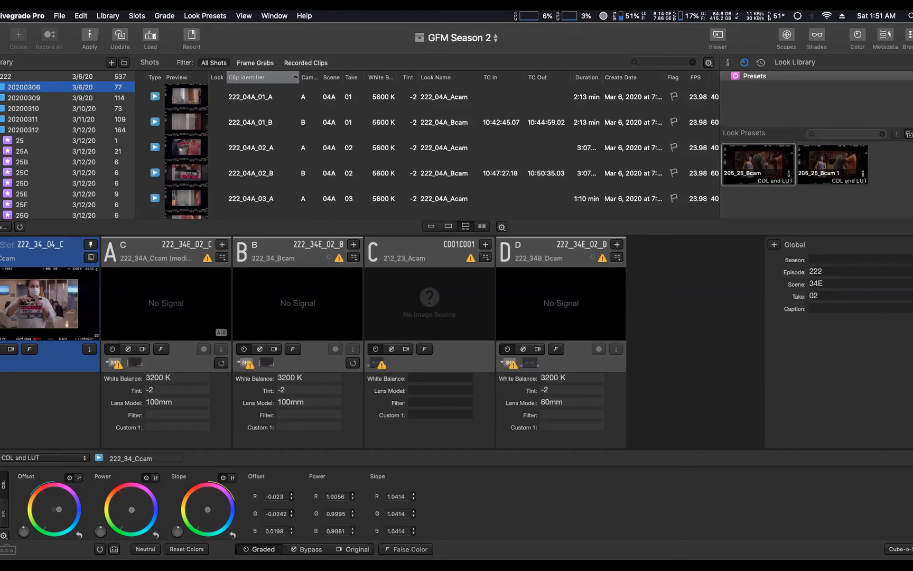
left_click(1, 484)
left_click(1, 484)
left_click(1, 483)
left_click(2, 483)
left_click(2, 484)
left_click(2, 484)
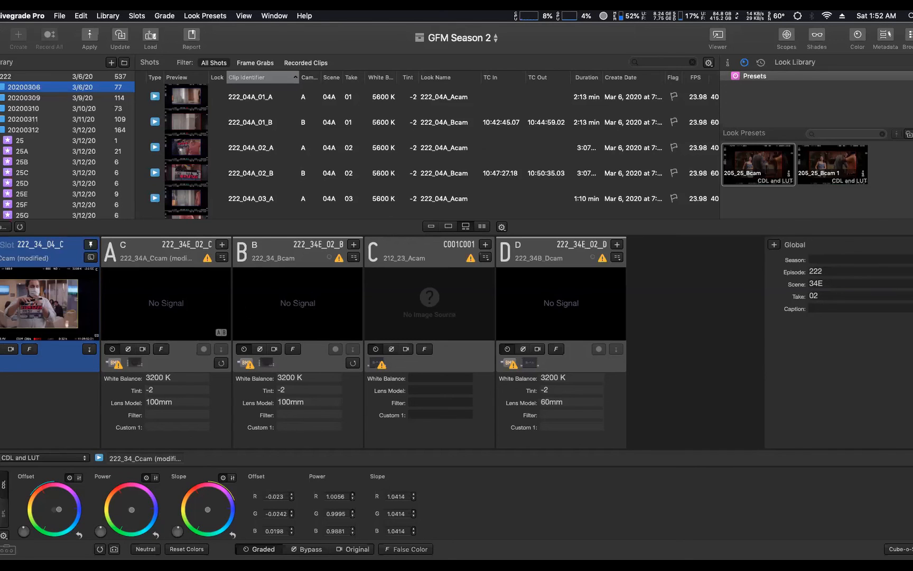
key("super+Tab")
key("super+Tab")
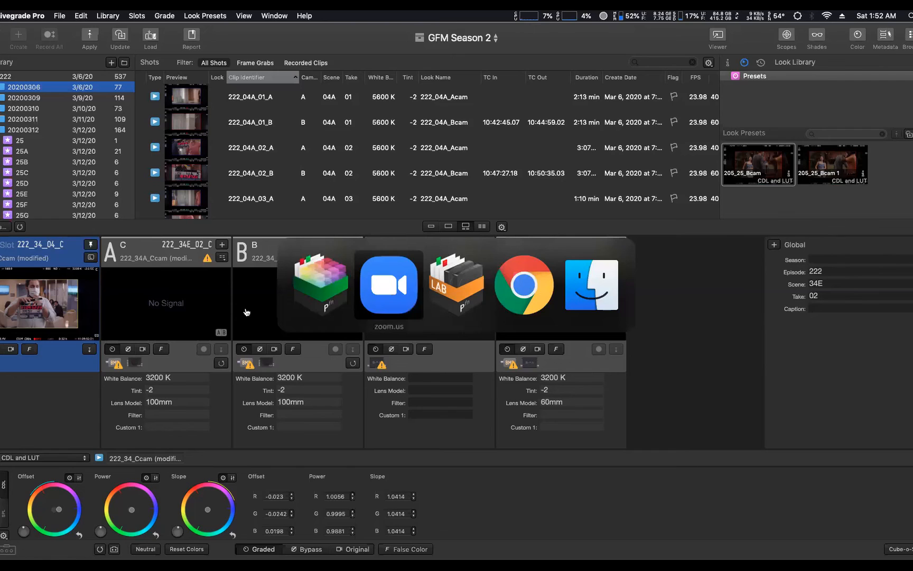
key("super+shift+Tab")
key("super+shift+Tab")
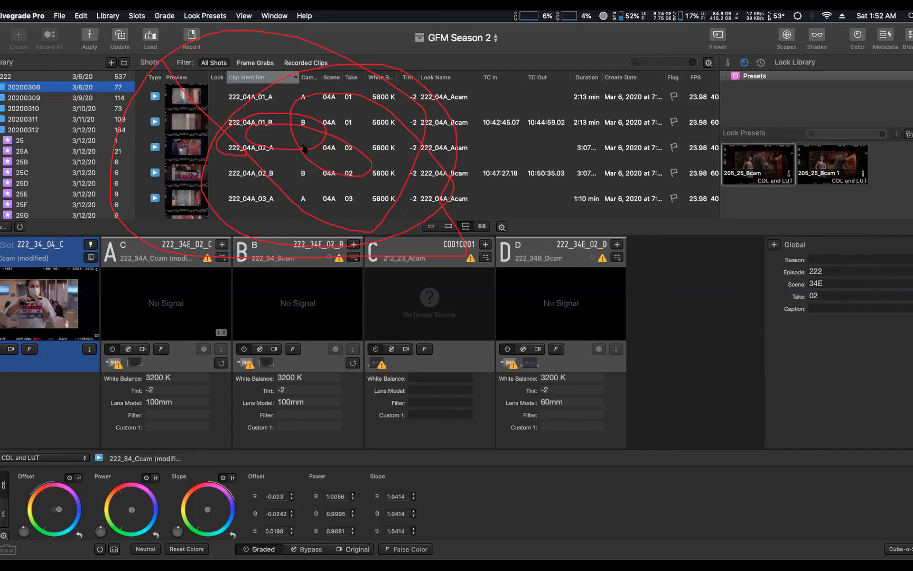
- Select the scene 04A shots of takes 01 and 02 in turn to compare their camera A and B entries
left_click(190, 123)
left_click(190, 149)
left_click(189, 119)
left_click(189, 143)
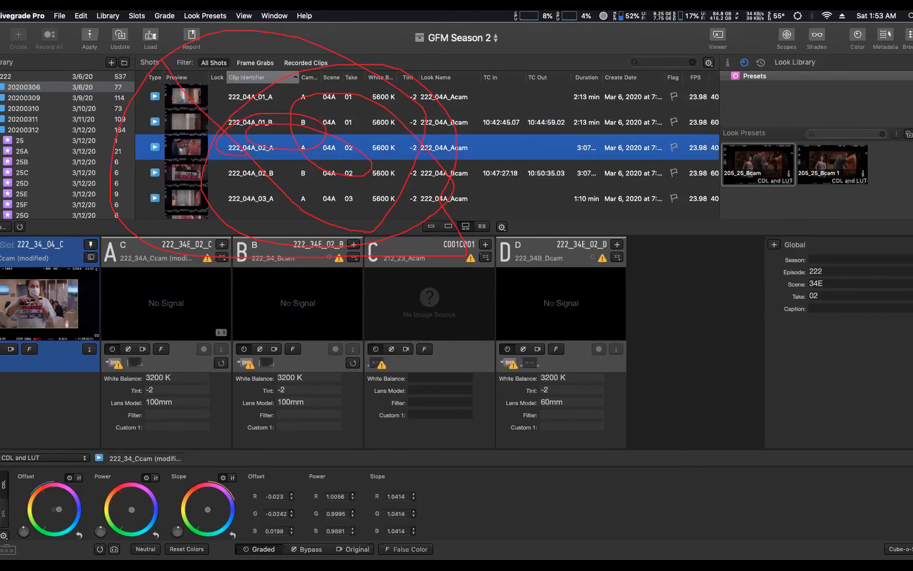
left_click(188, 177)
left_click(185, 125)
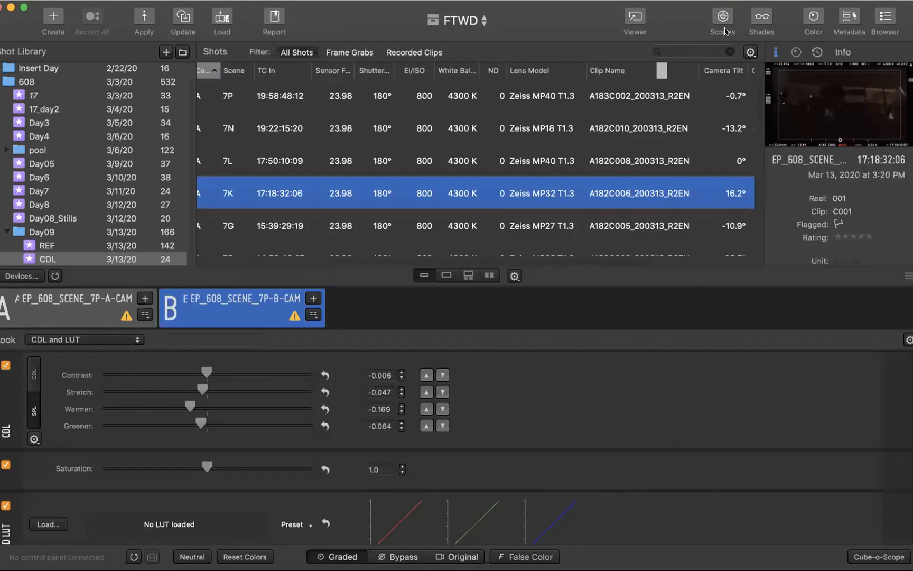
- Select the scene 7L A-camera shot in the FTWD library and examine its timecode, exposure and lens metadata
scroll(581, 150, "left", 5)
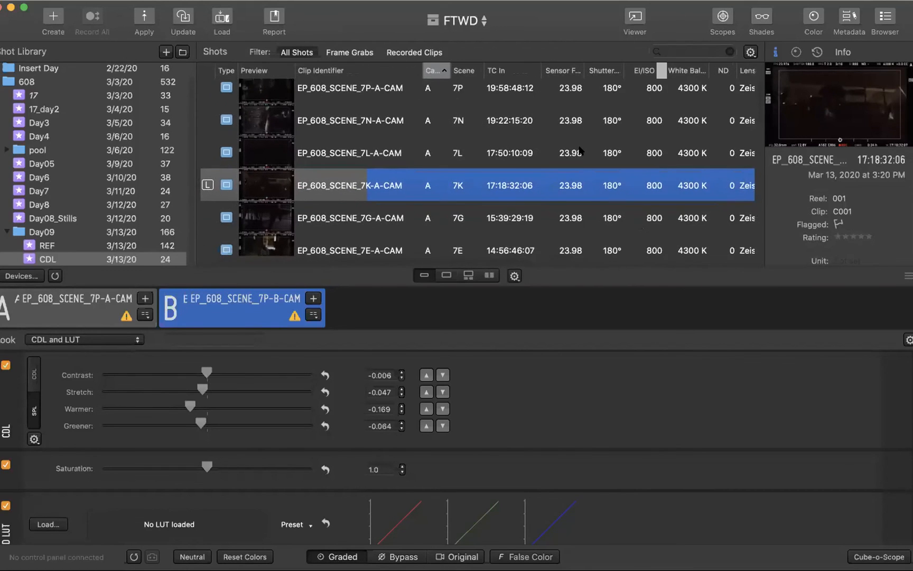
scroll(494, 160, "right", 2)
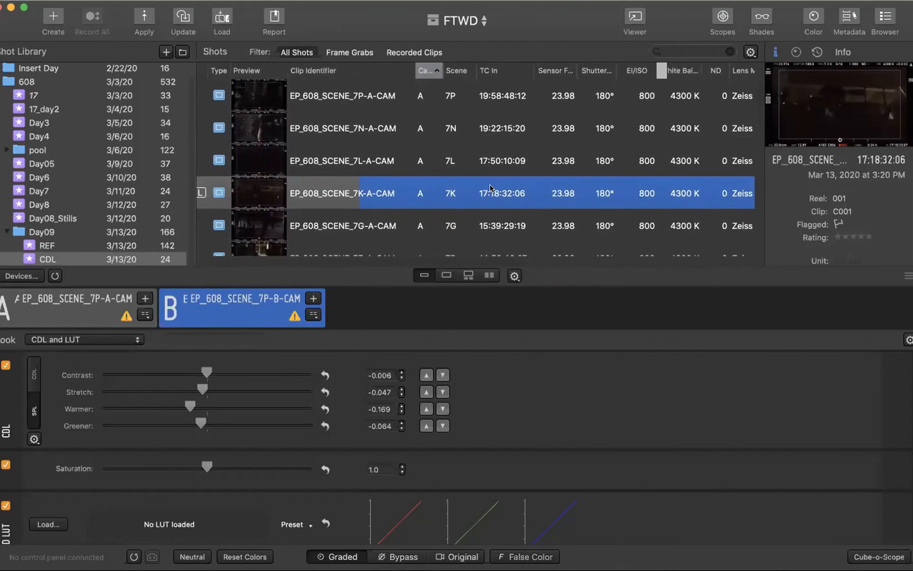
left_click(494, 160)
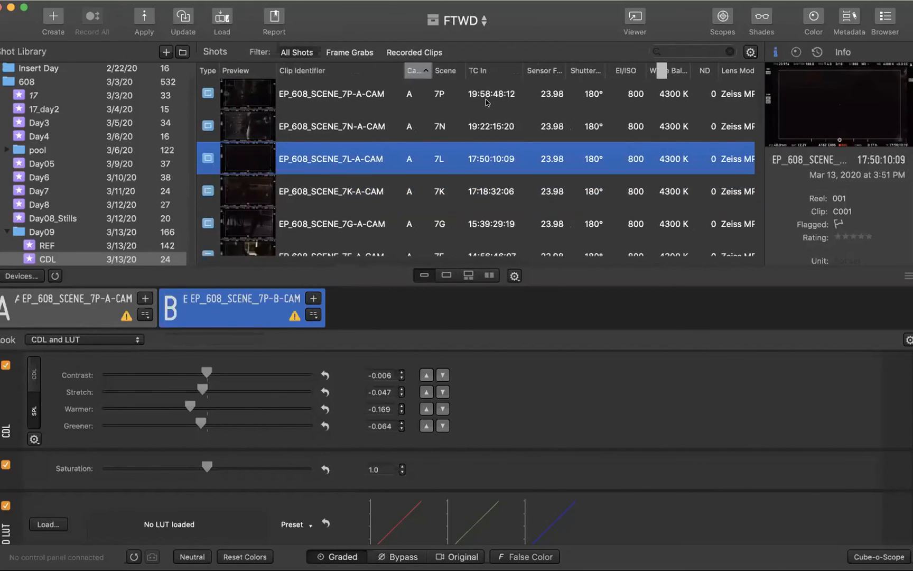
scroll(486, 102, "right", 6)
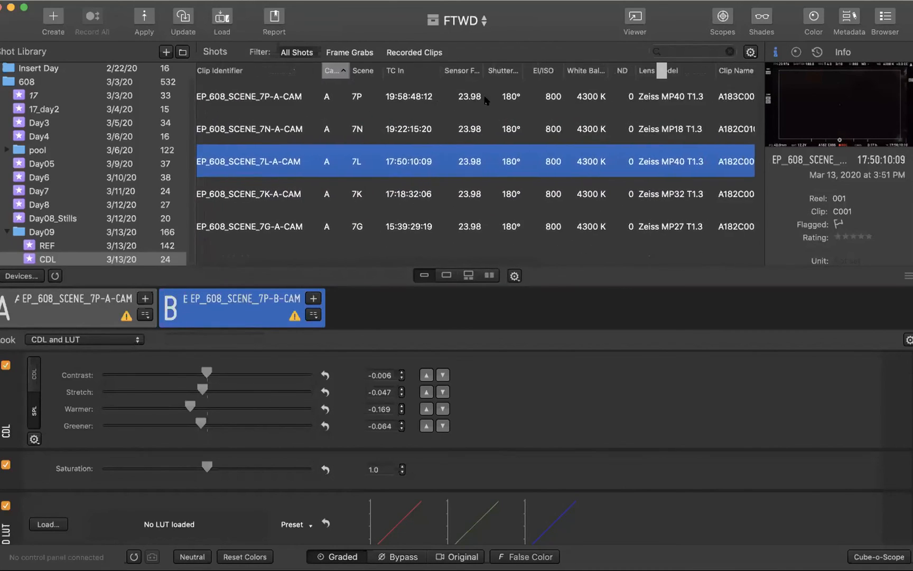
scroll(500, 97, "right", 1)
scroll(502, 100, "right", 2)
- Select the scene V6 A-camera shot and compare the ND, lens, clip name and camera tilt columns across the A-camera shots
scroll(554, 98, "down", 10)
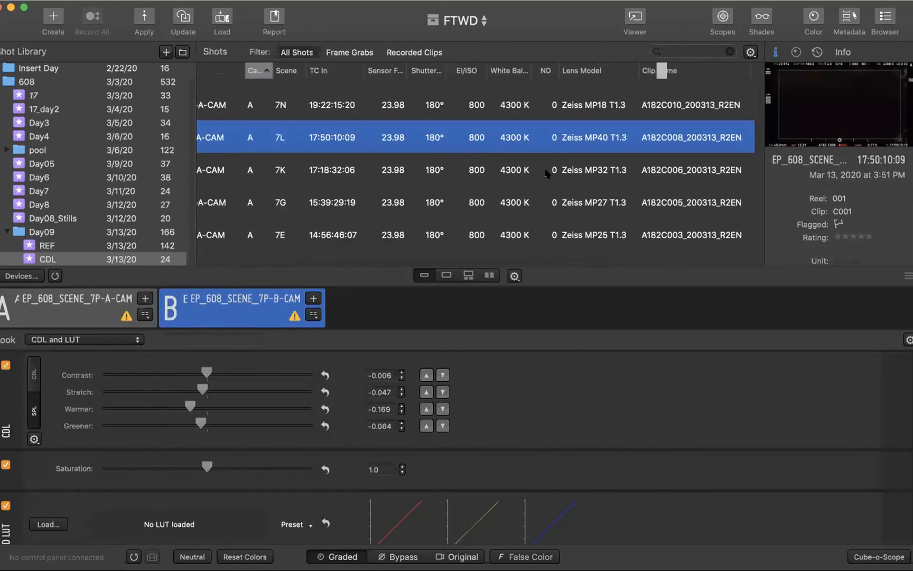
left_click(551, 144)
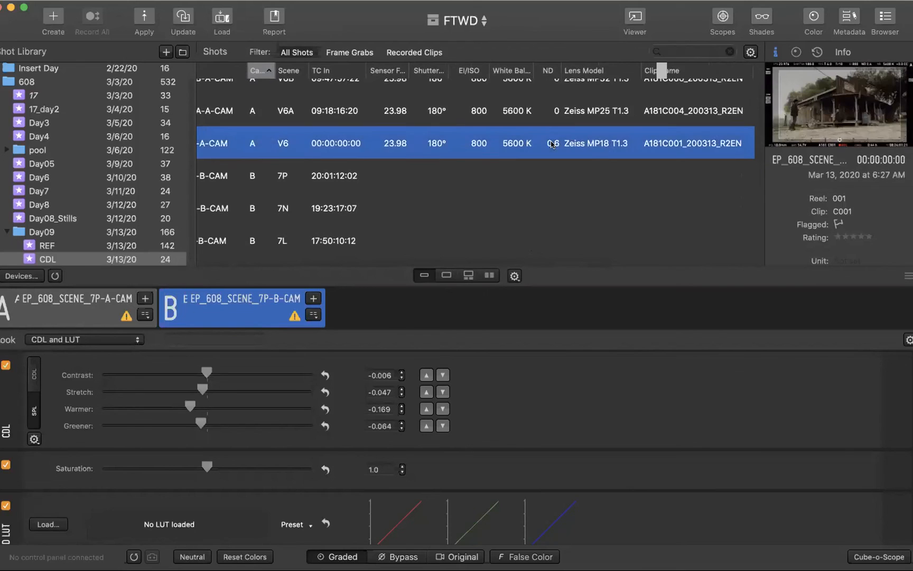
scroll(547, 148, "right", 3)
scroll(547, 148, "up", 1)
scroll(543, 169, "down", 5)
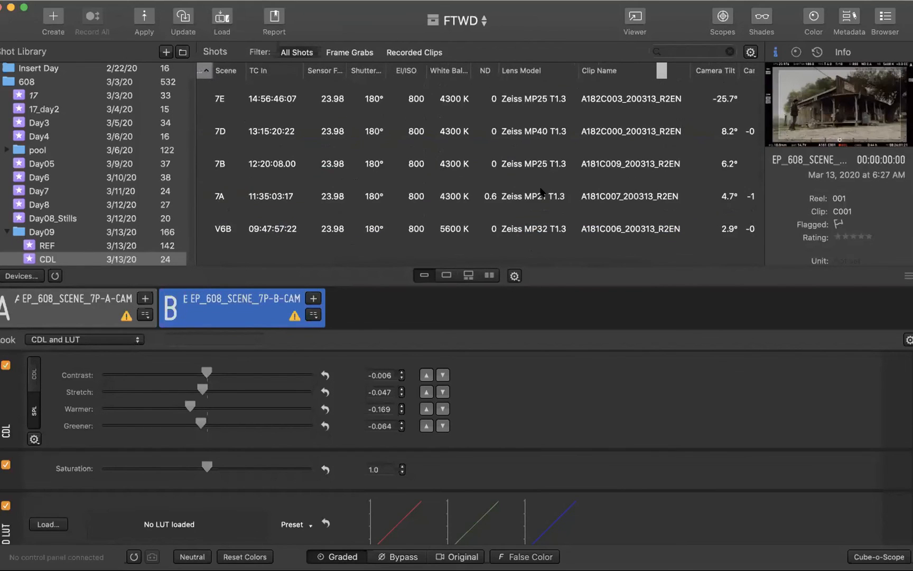
scroll(541, 198, "up", 3)
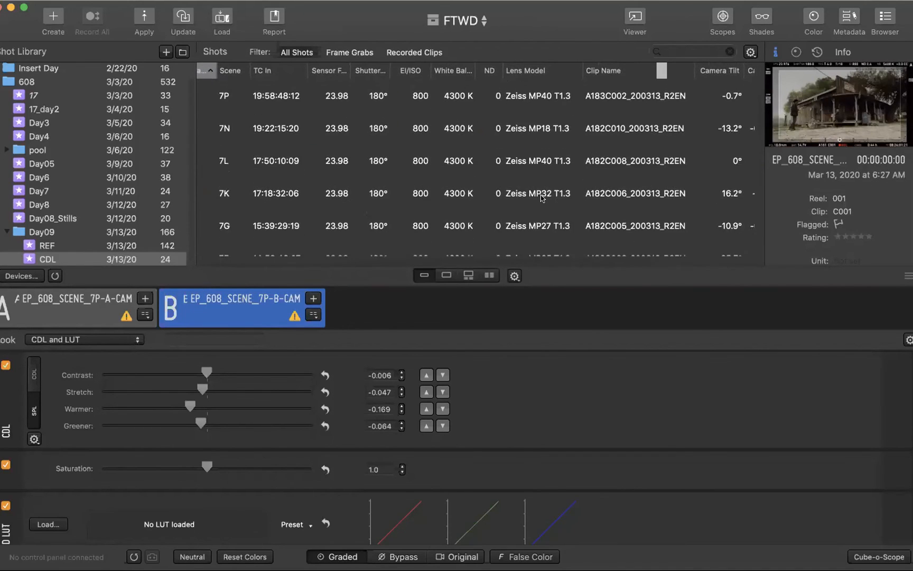
- Select the scene 7P, 7N and 7L A-camera shots in turn and enlarge the info preview of the 7L frame
scroll(548, 85, "right", 2)
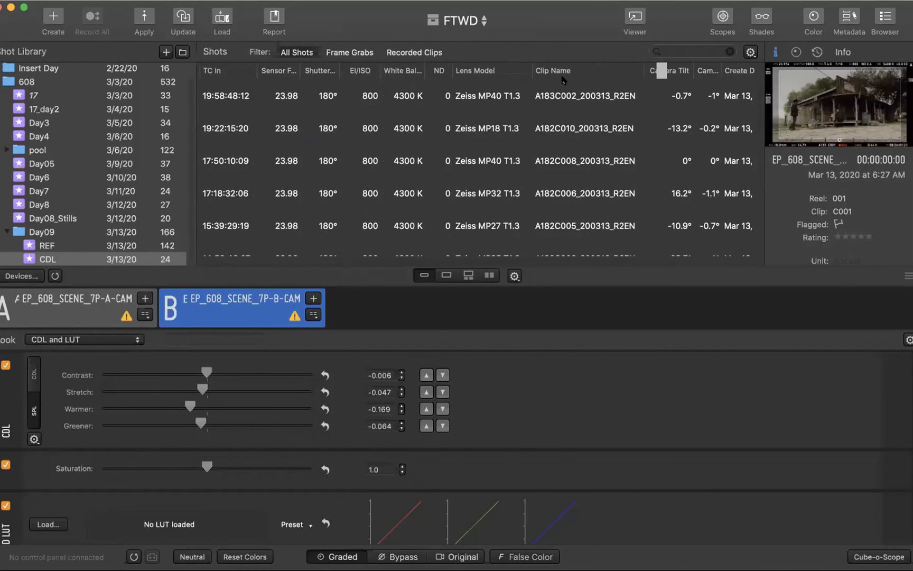
left_click(548, 99)
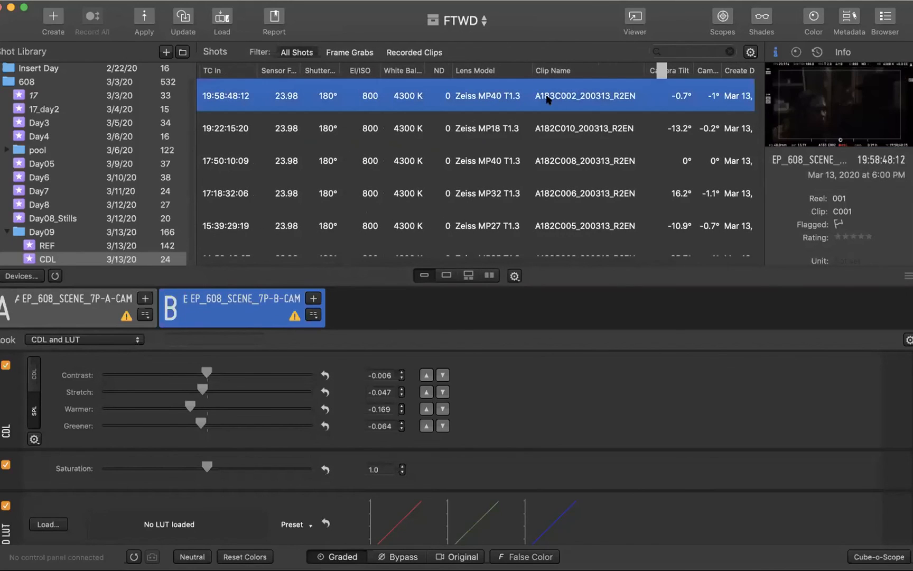
left_click(563, 132)
left_click(563, 158)
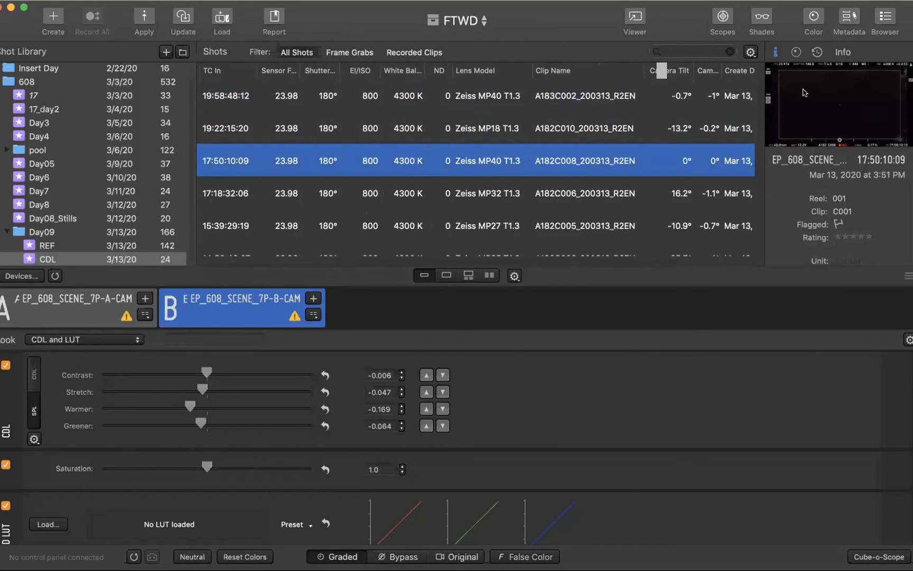
left_click_drag(762, 91, 658, 101)
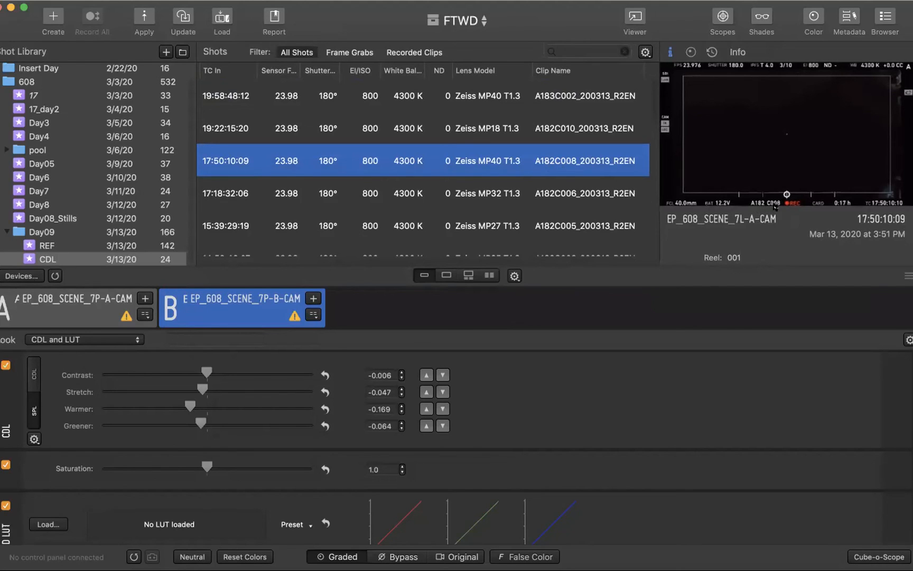
- Compare the exposure, lens, clip name, camera tilt and date columns of the CDL shots and review the look and folder export options
scroll(576, 188, "right", 2)
scroll(576, 188, "right", 6)
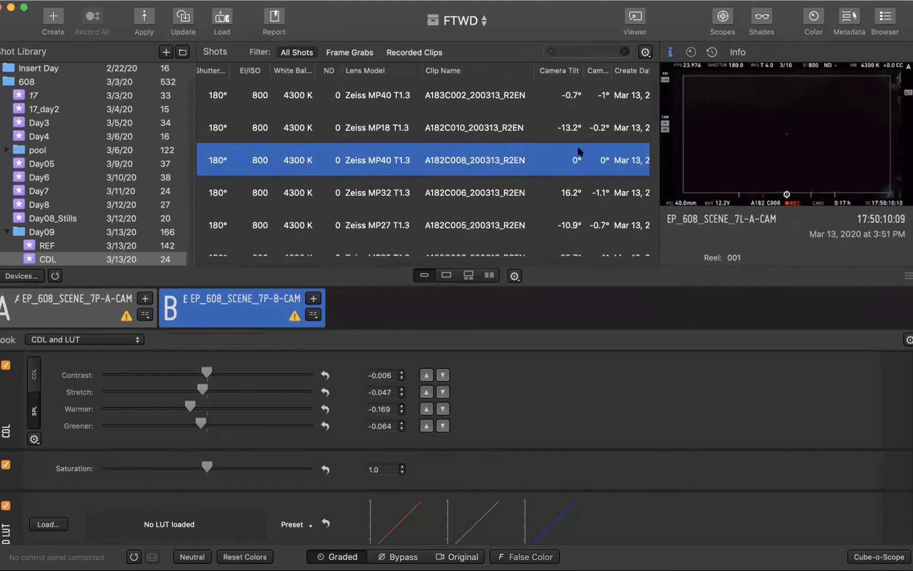
scroll(587, 79, "right", 2)
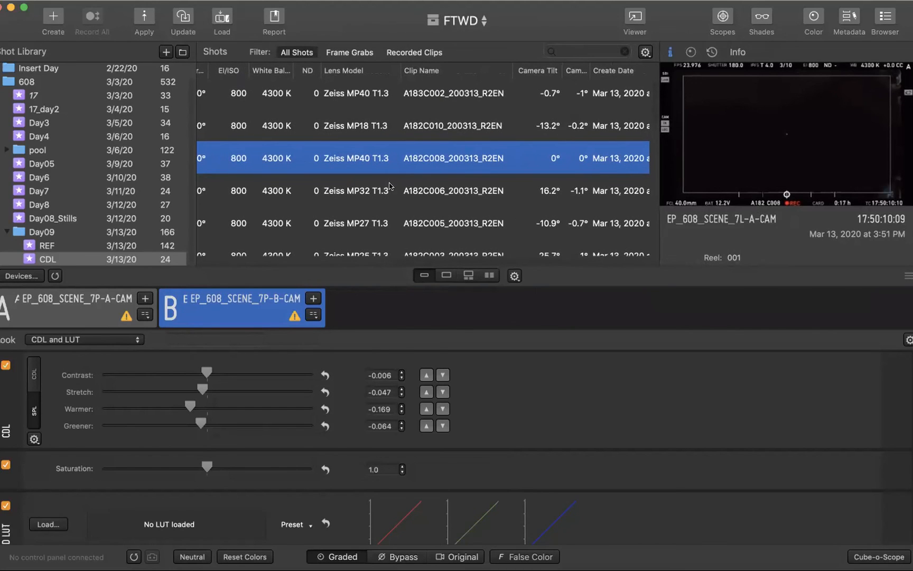
scroll(388, 186, "left", 14)
scroll(388, 185, "left", 9)
scroll(388, 185, "right", 20)
scroll(389, 186, "left", 2)
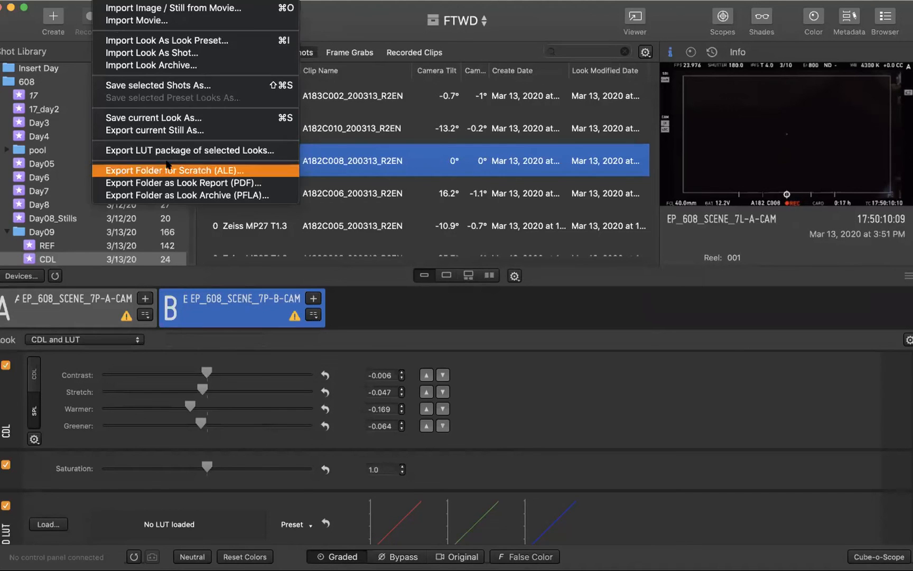
left_click(189, 118)
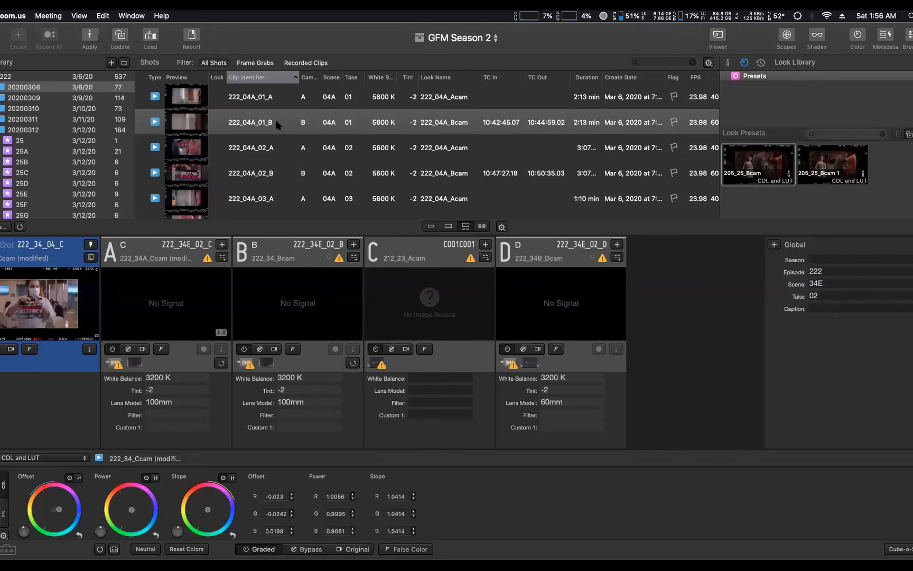
- Examine the camera type, capture source and record trigger settings of Input C as a capture device for slot A in the Device Manager
left_click(273, 82)
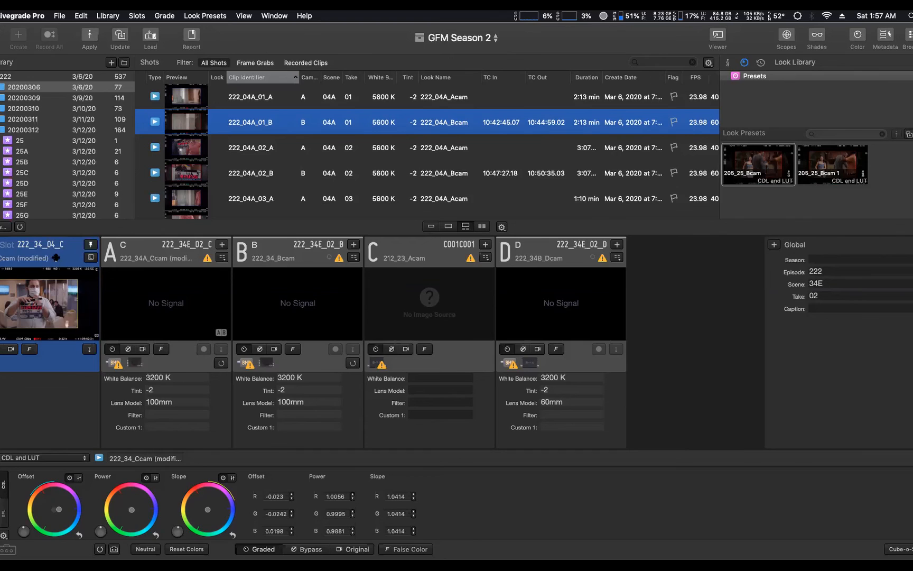
left_click(4, 226)
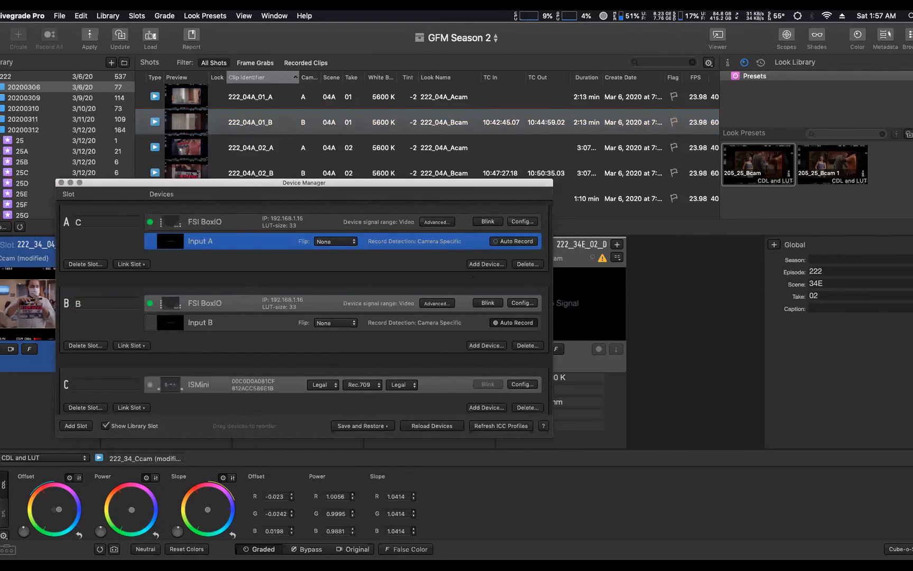
left_click(495, 263)
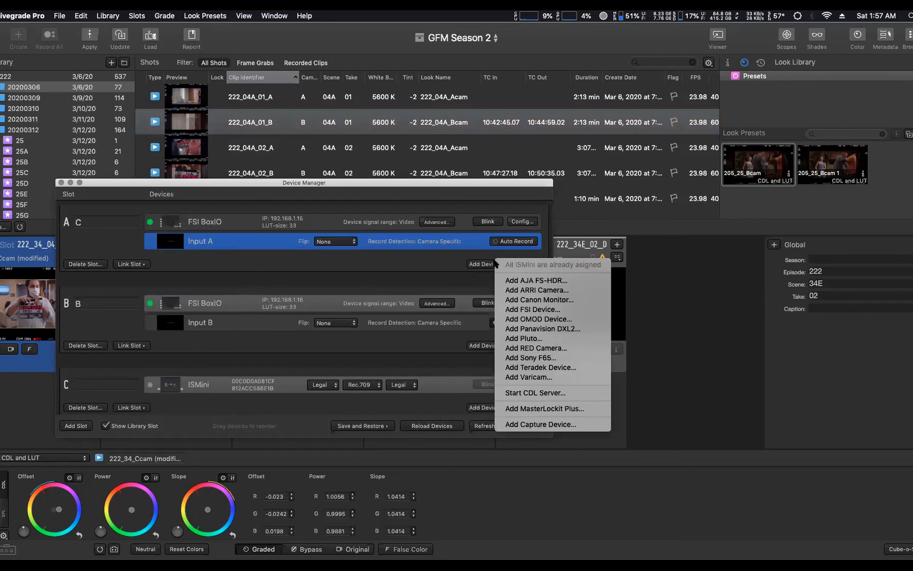
left_click(543, 425)
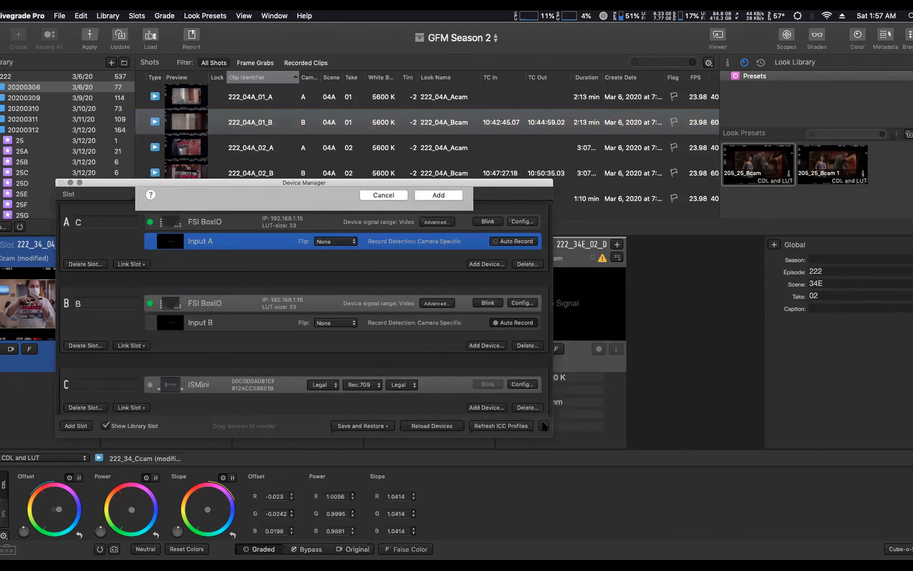
left_click(164, 252)
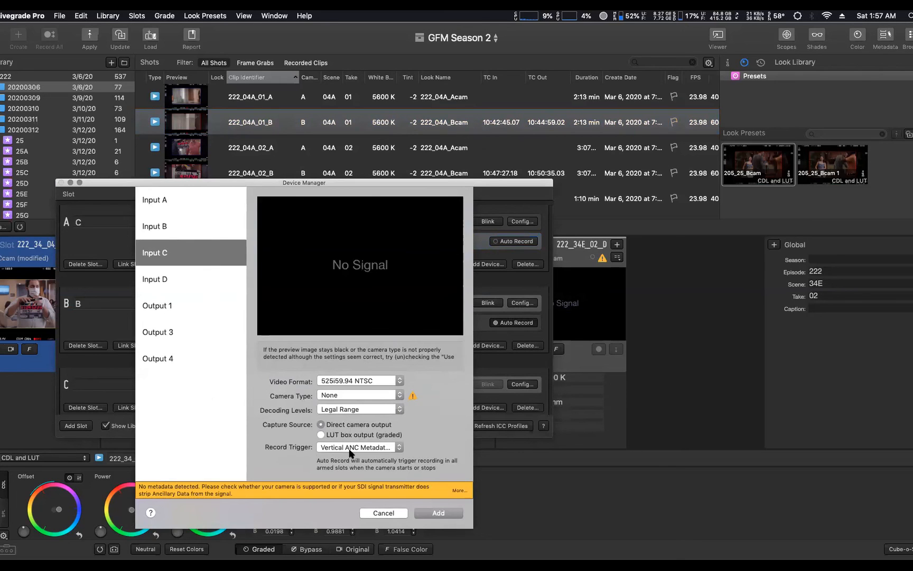
left_click(384, 513)
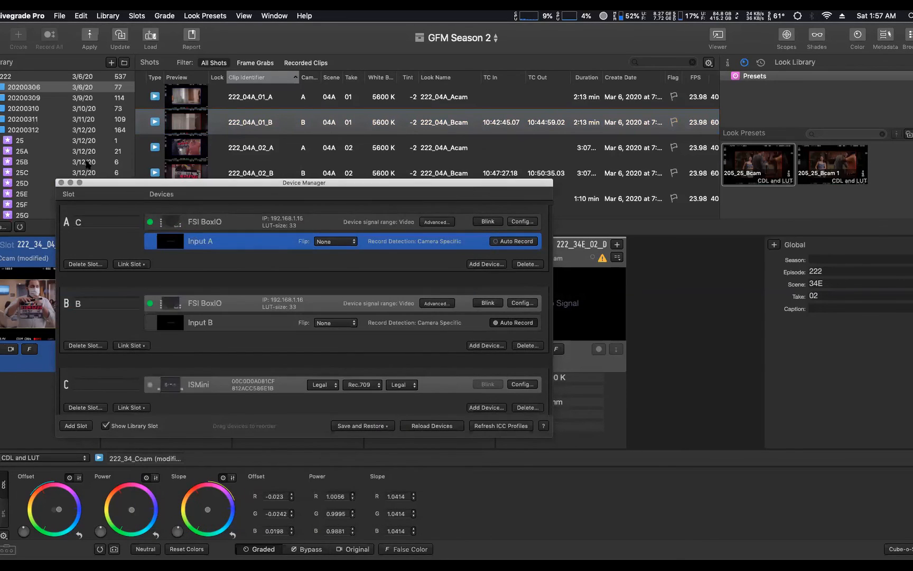
left_click(61, 183)
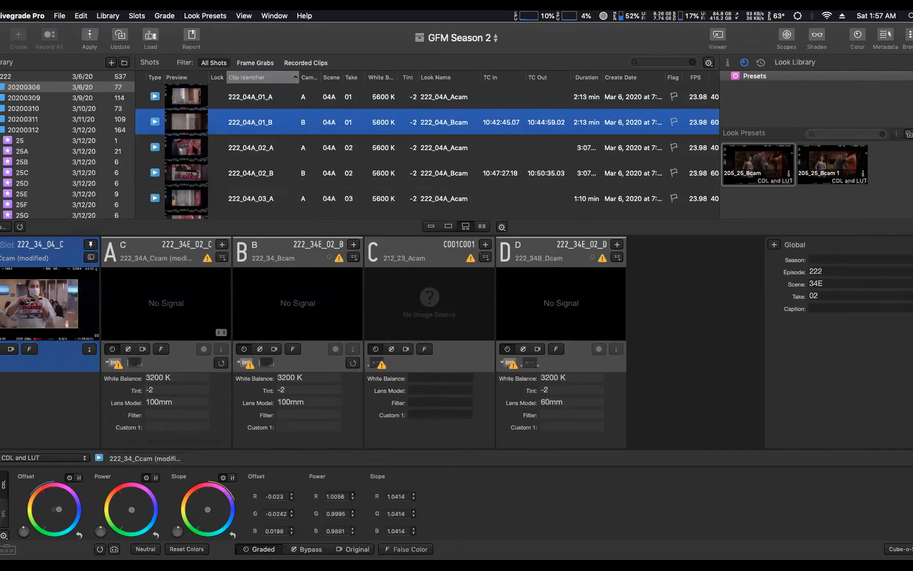
- Load shot 222_04A_01_B into the library slot, replacing it with shot 222_34E_01_B from bin 34E
double_click(188, 129)
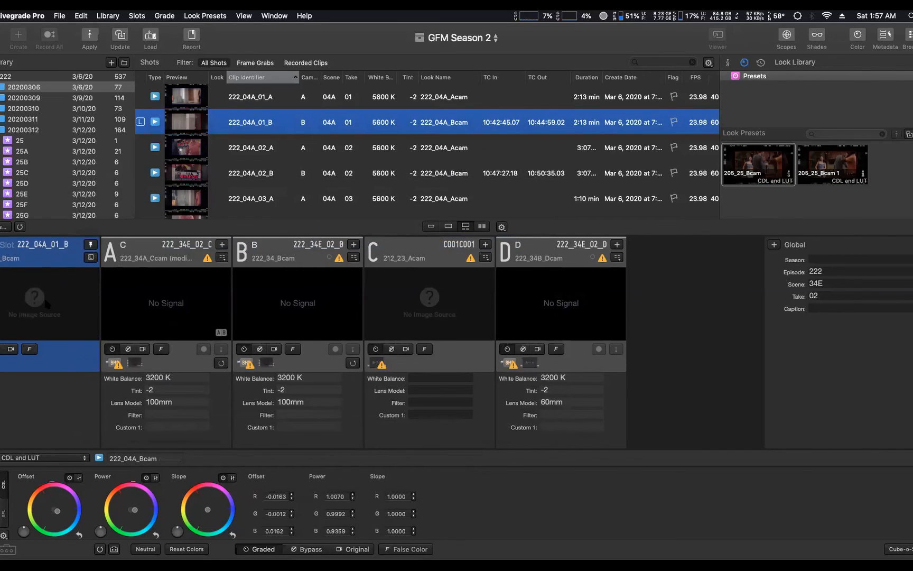
scroll(29, 181, "down", 6)
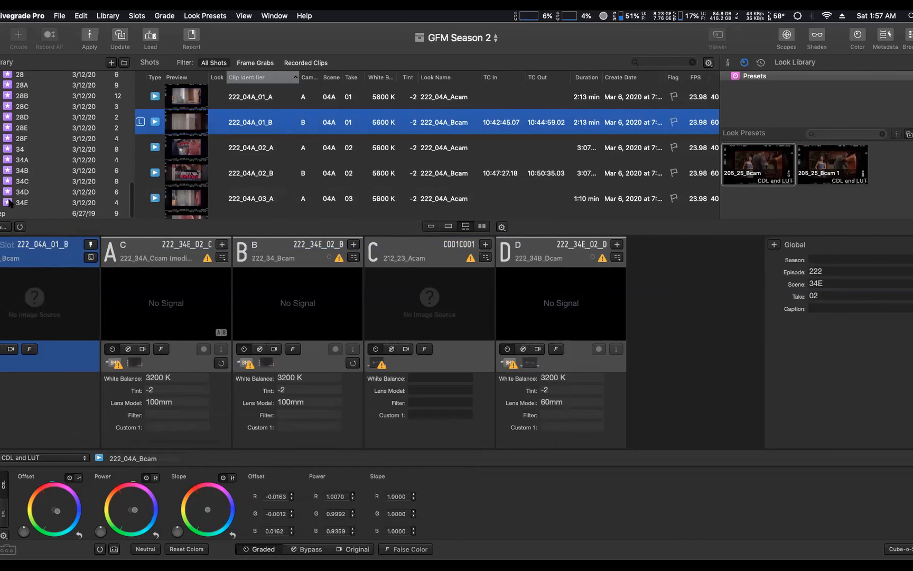
left_click(22, 203)
double_click(186, 101)
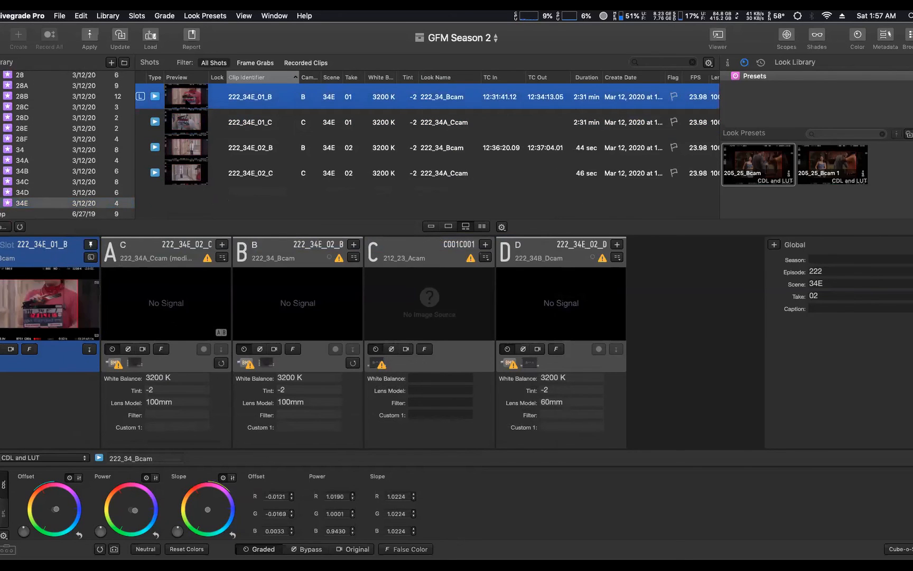
- View shot 222_34E_01_B in its own viewer window at about 01:46 and compare the original and graded images
double_click(45, 303)
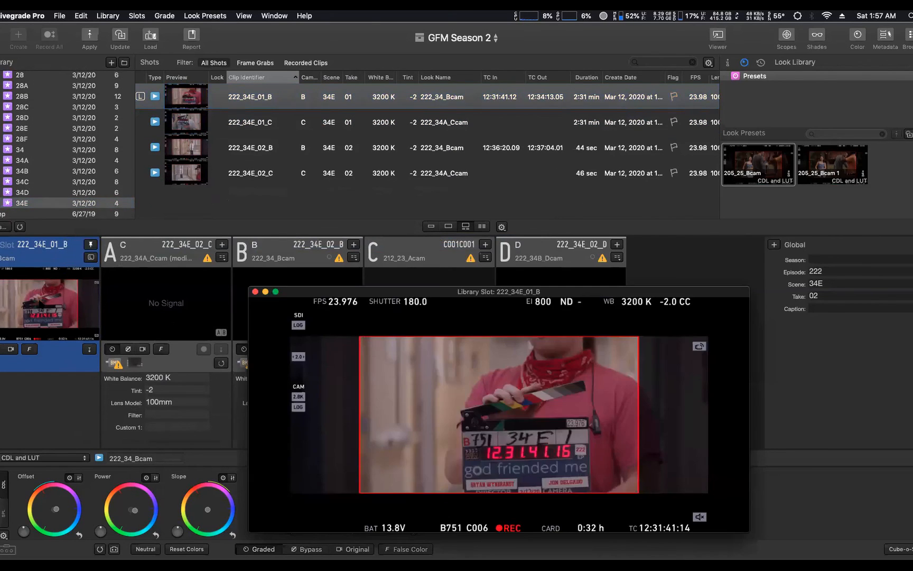
left_click_drag(428, 514, 528, 514)
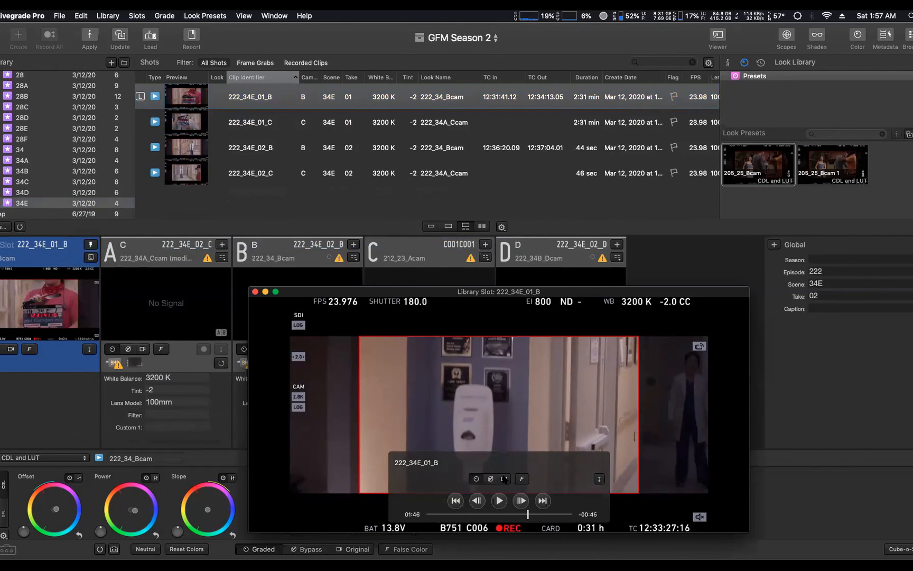
left_click(504, 478)
left_click(476, 478)
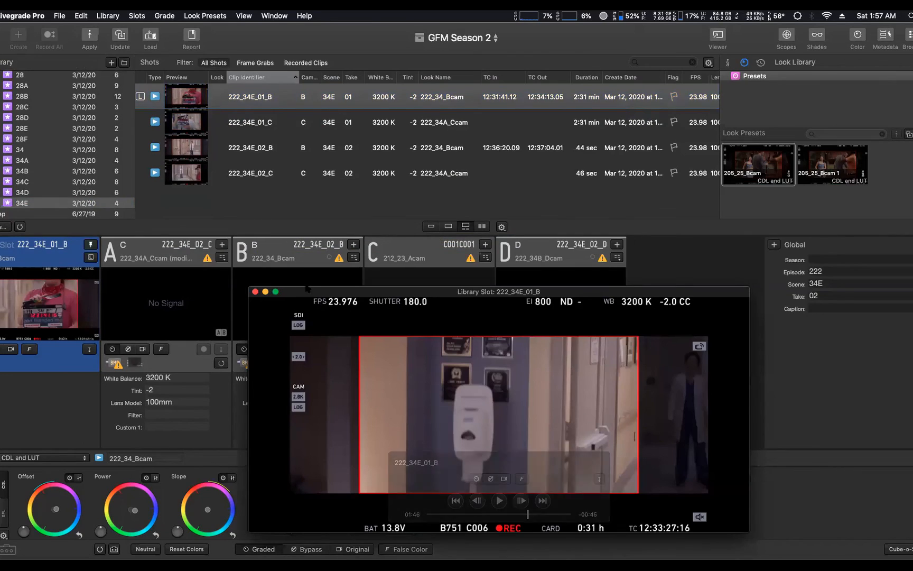
left_click(255, 291)
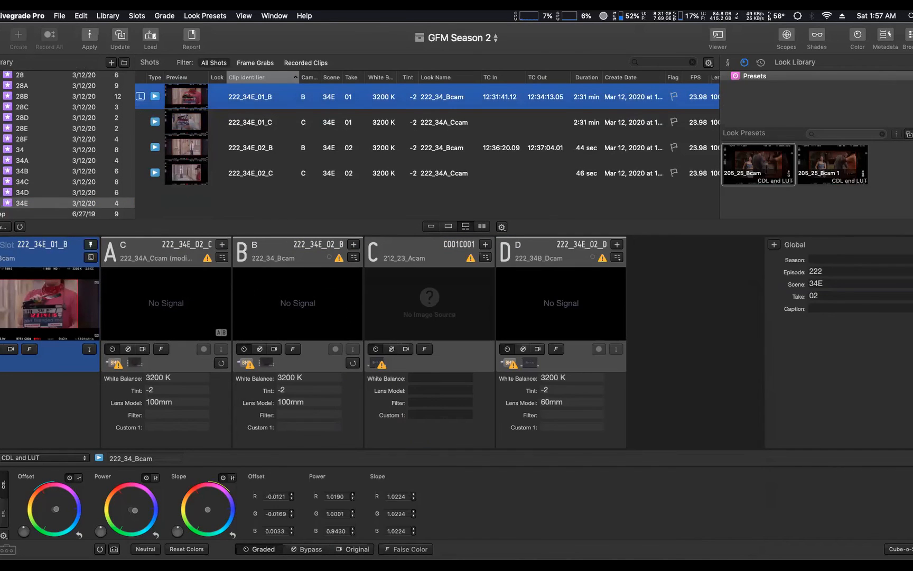
left_click(294, 202)
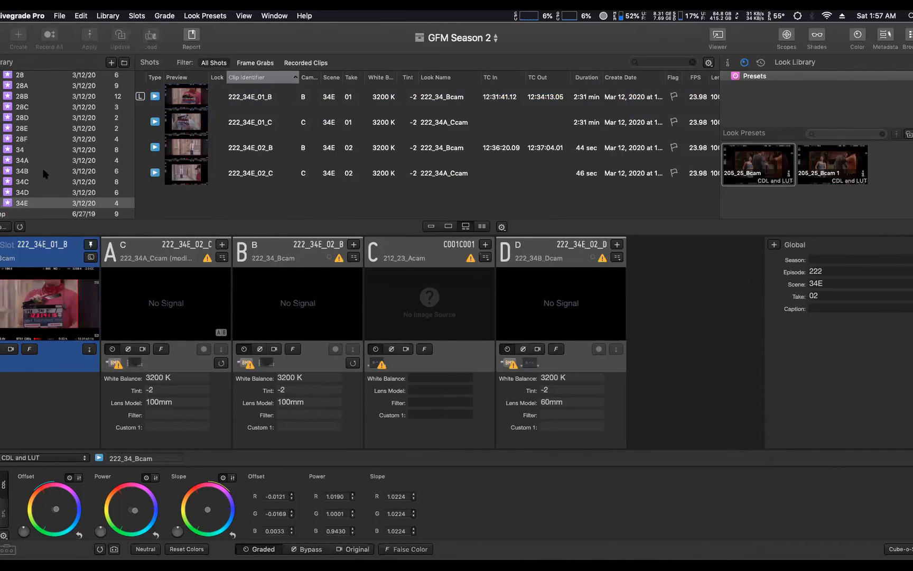
- Browse bins 25, 25A and 34E of the 20200312 shoot day and review the export options for bin 34E
scroll(31, 176, "up", 3)
scroll(31, 176, "up", 7)
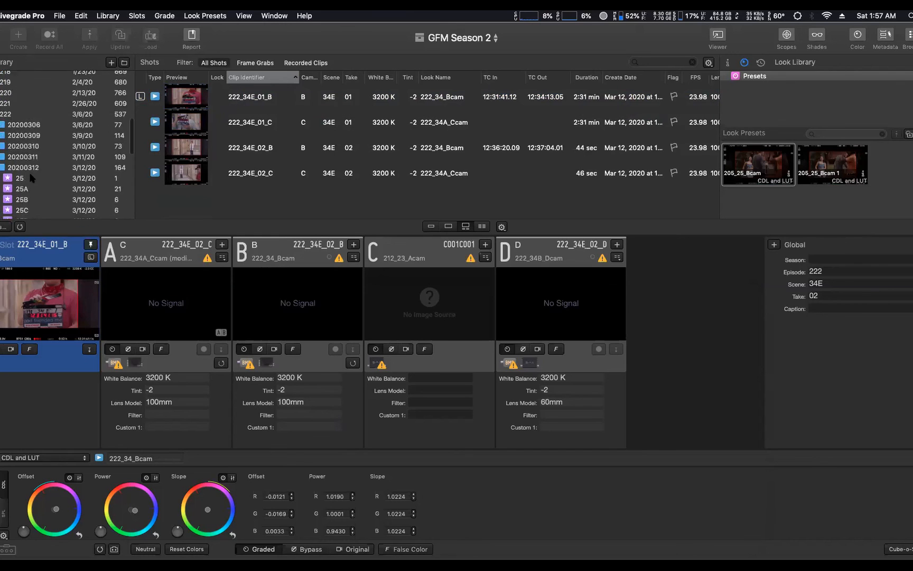
scroll(31, 176, "down", 2)
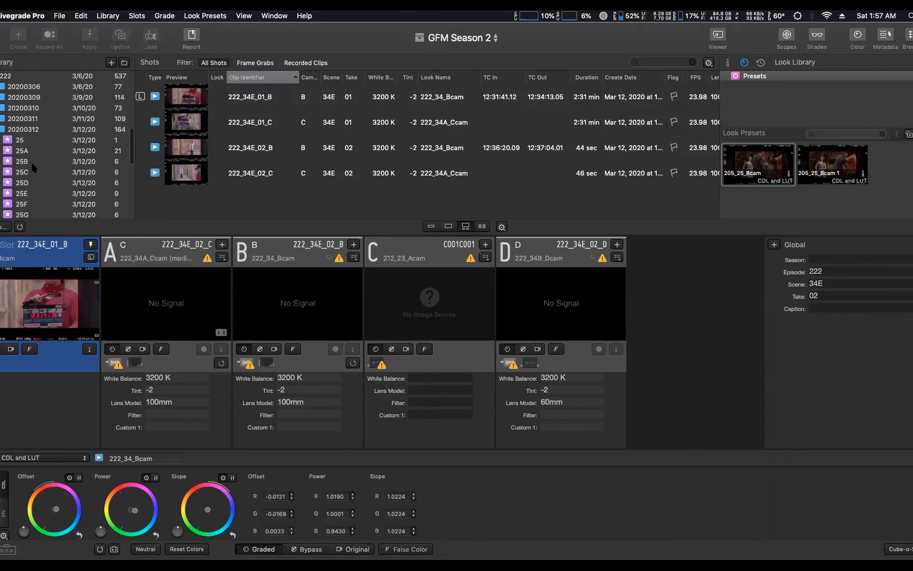
left_click(25, 141)
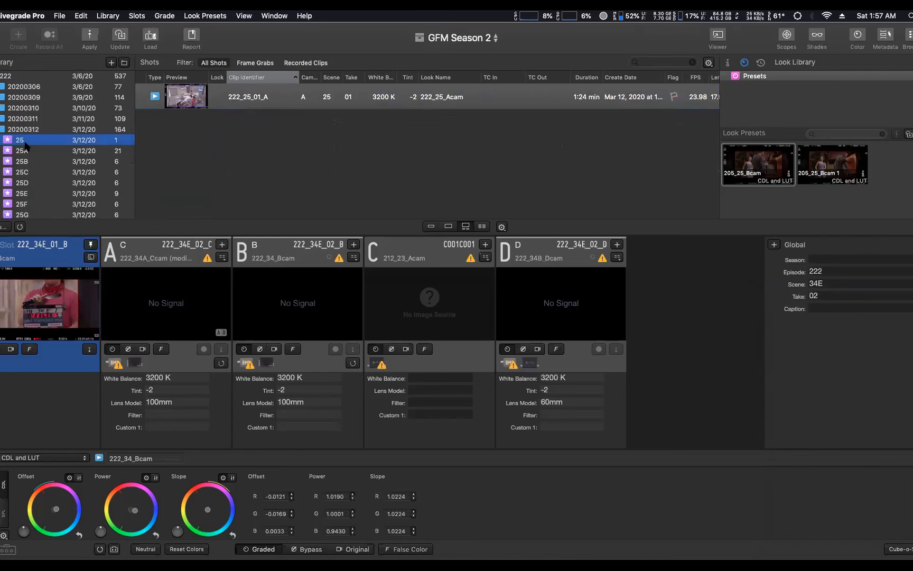
left_click(25, 151)
scroll(25, 155, "down", 5)
scroll(25, 155, "down", 5)
left_click(23, 203)
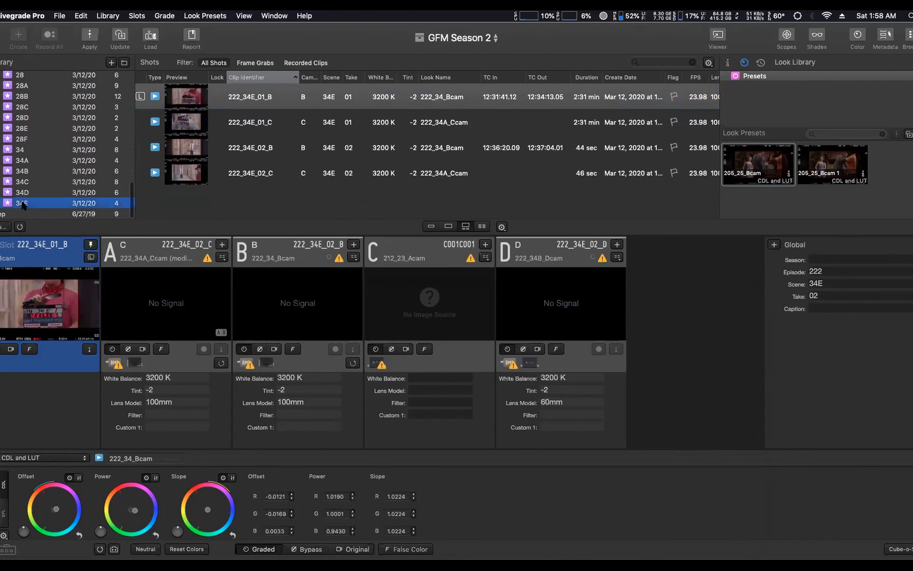
right_click(22, 204)
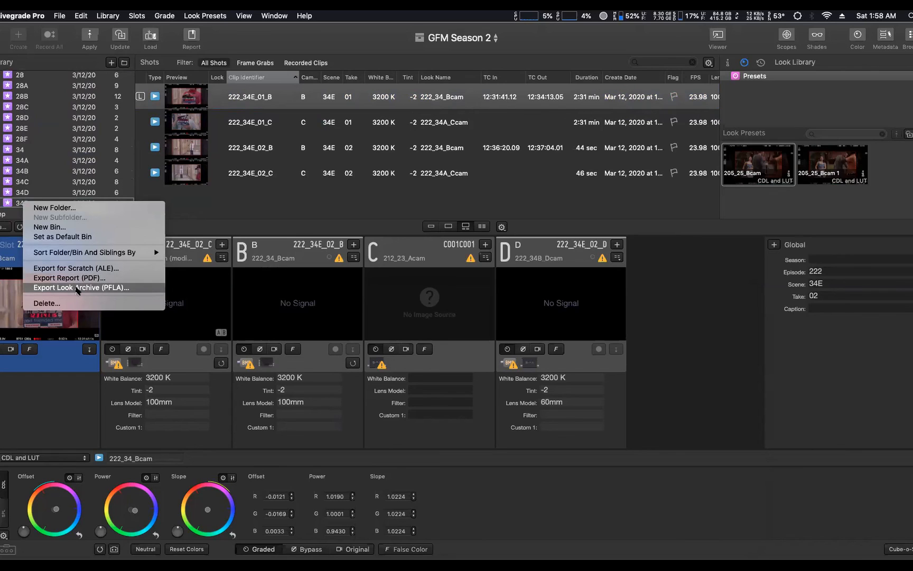
left_click(270, 212)
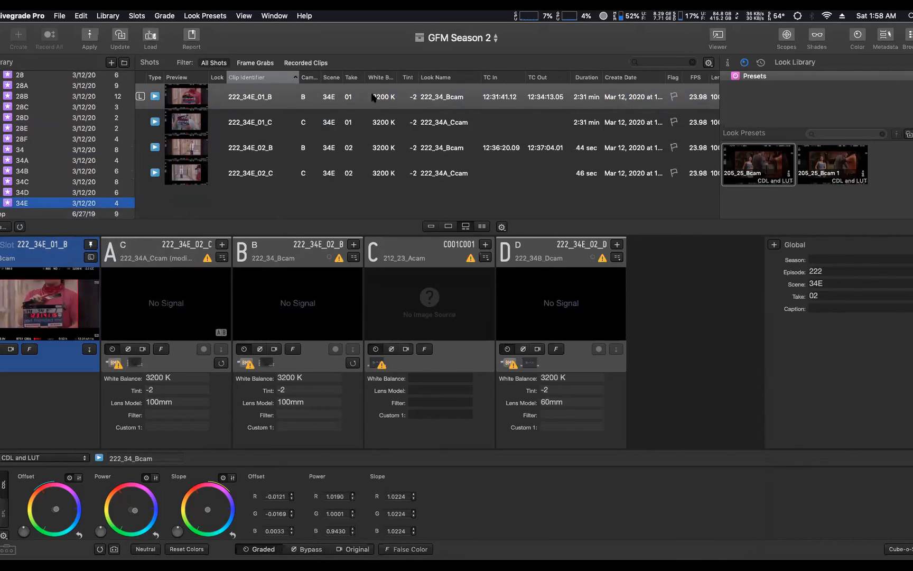
key("super+Tab")
key("super+Tab")
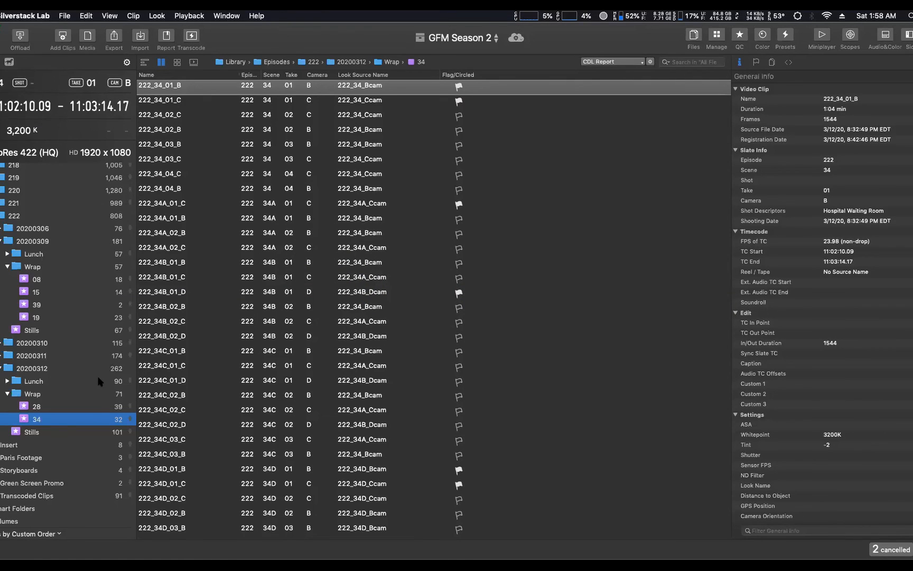
key("super+o")
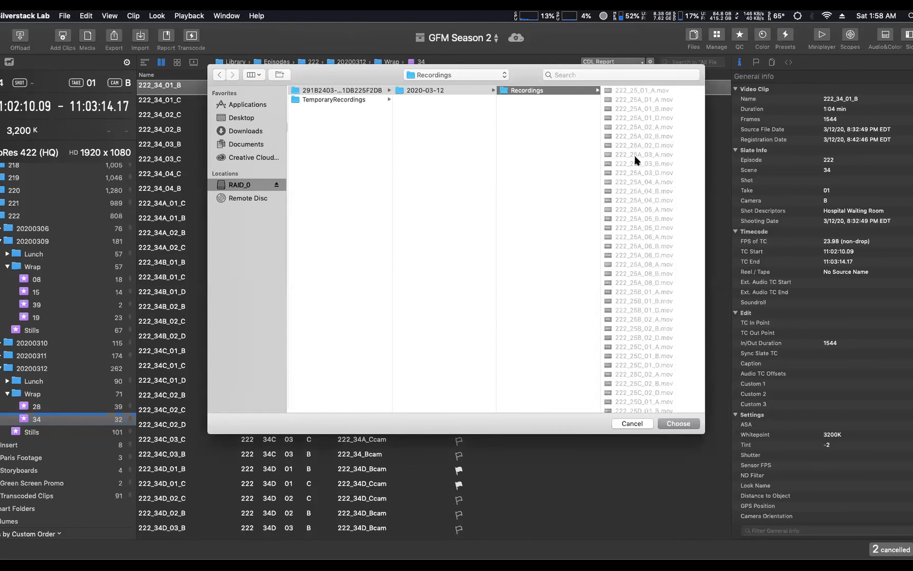
key("Return")
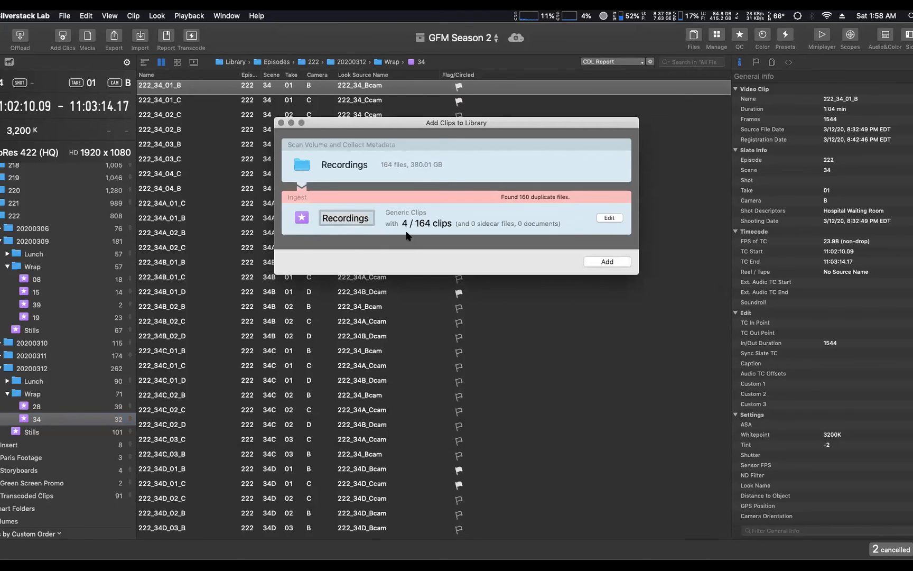
key("Return")
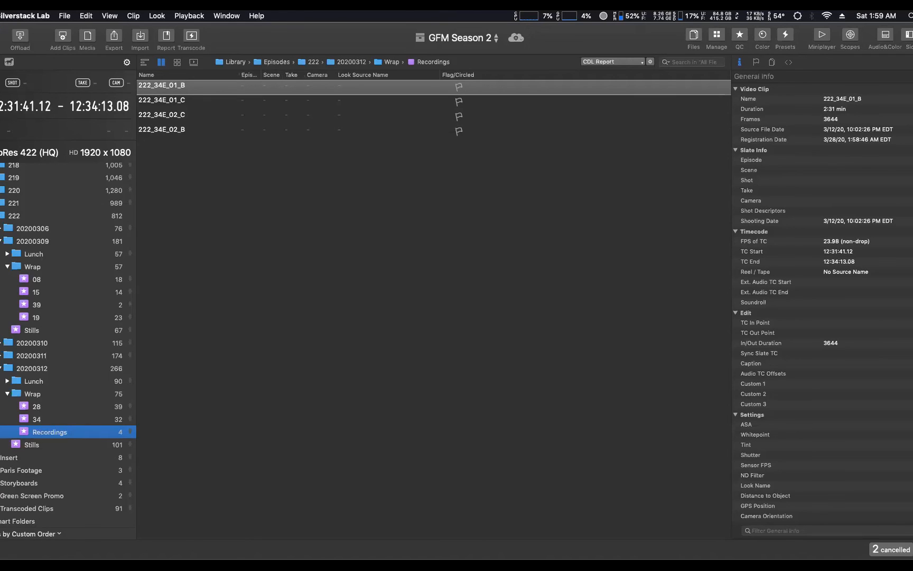
- Play clip 222_34E_01_B from the Recordings bin, inspect the frame at 12:32:50.15, and return to the clip list
left_click(154, 83)
left_click(194, 62)
left_click_drag(159, 520, 407, 521)
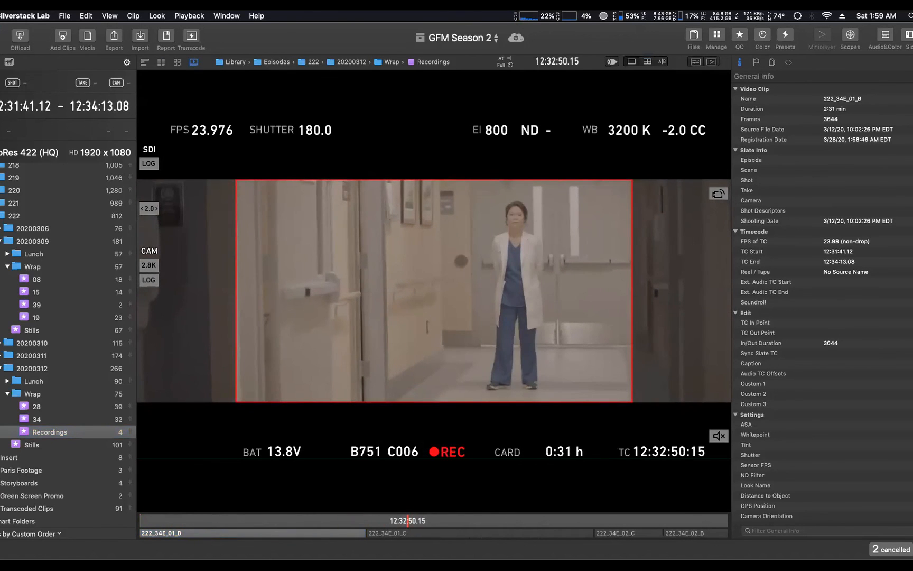
left_click(161, 62)
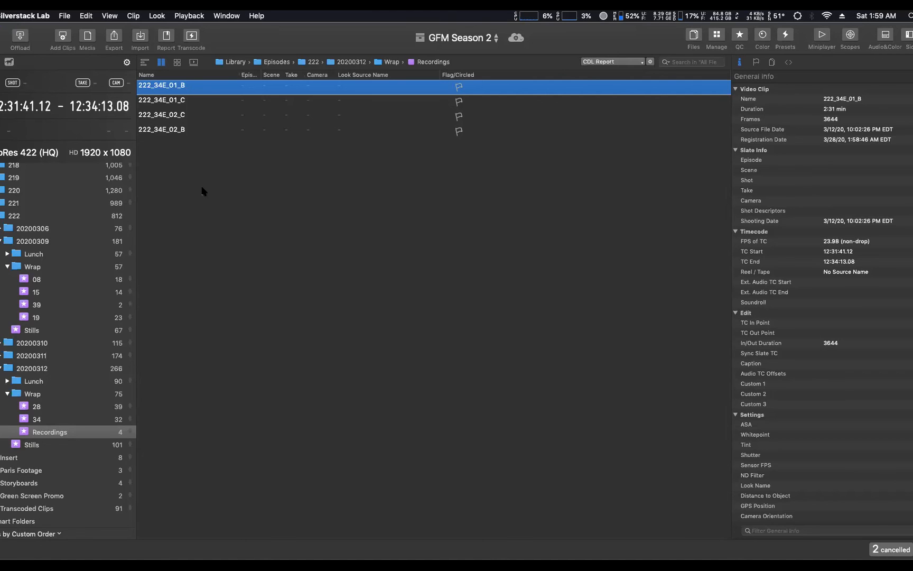
- Apply the matching looks and metadata from the look archive 34E.pfla to the Recordings clips and view the recordings at 12:33:02.01
left_click(65, 15)
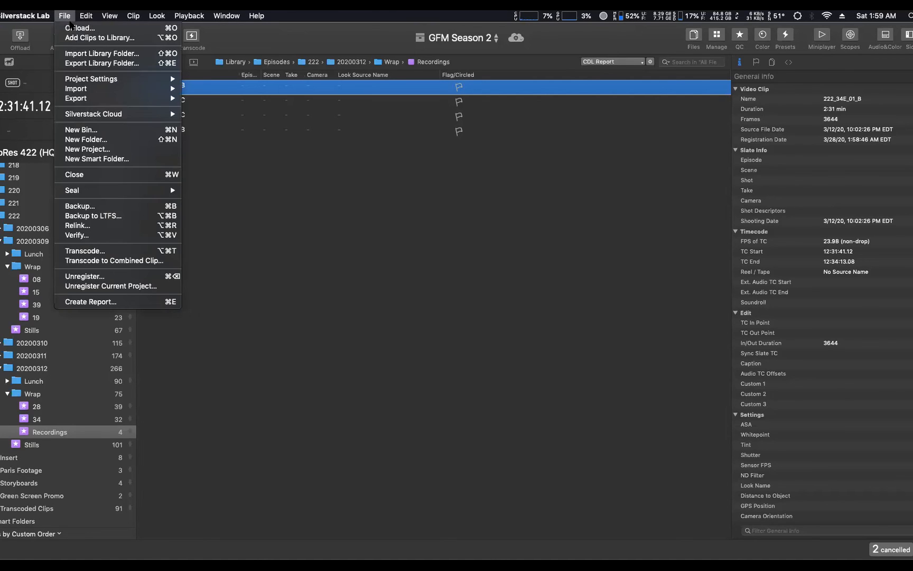
mouse_move(130, 89)
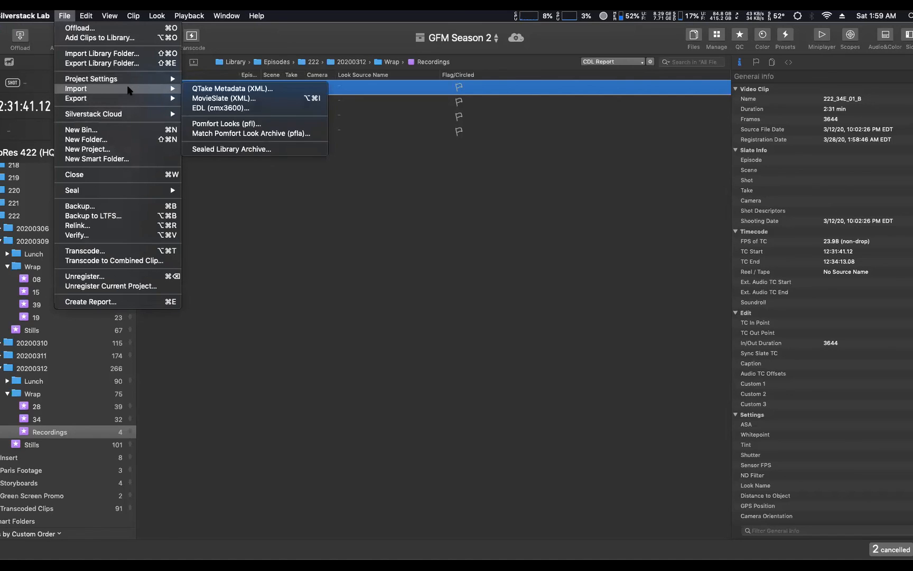
left_click(251, 134)
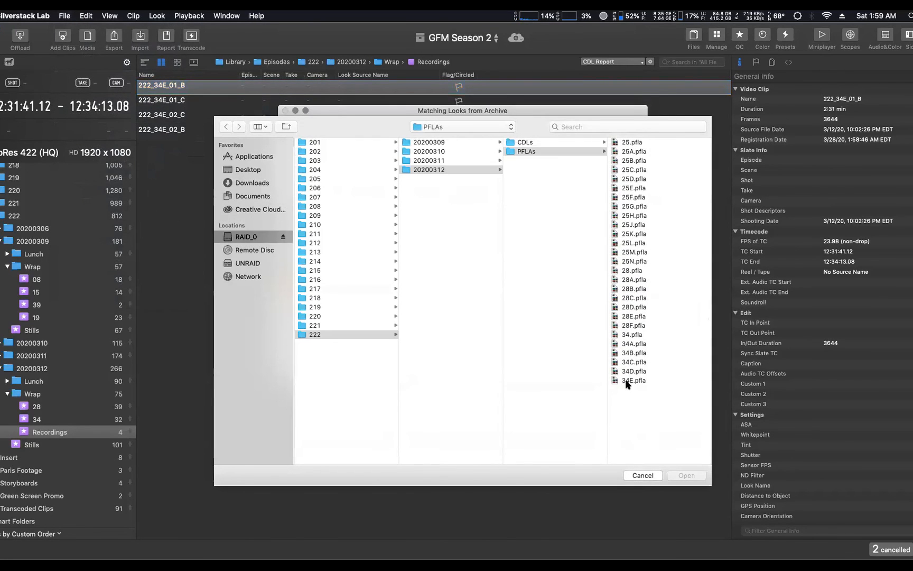
left_click(628, 381)
left_click(680, 476)
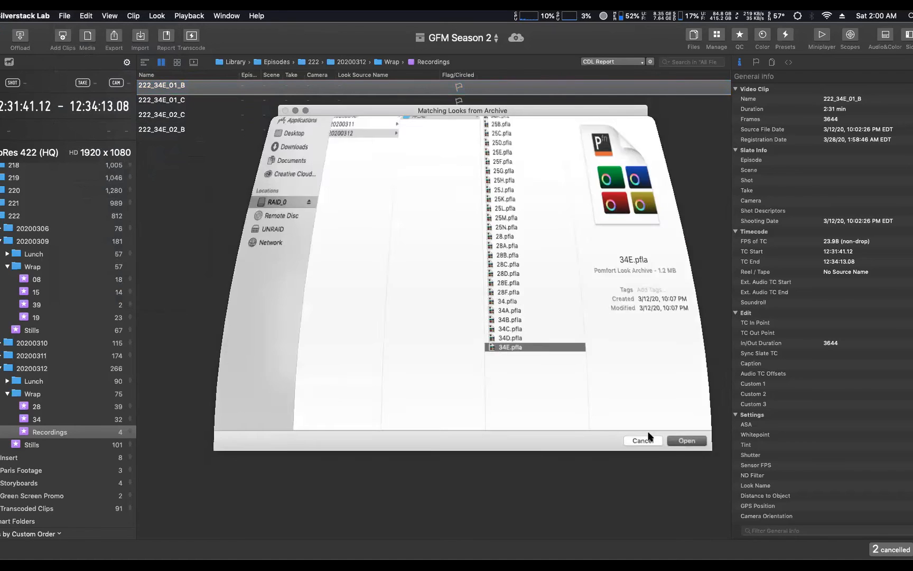
left_click(609, 366)
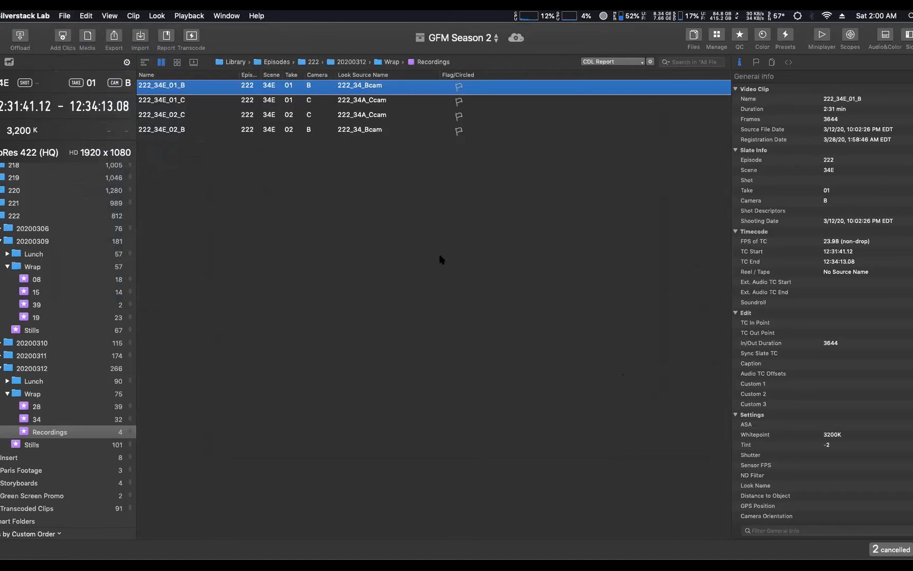
key("space")
left_click_drag(255, 520, 452, 521)
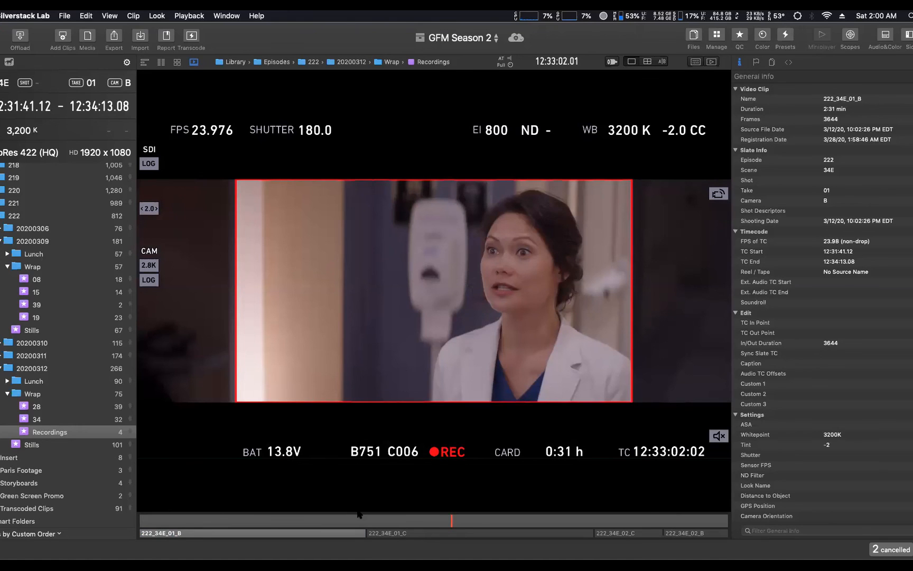
- Unregister the Recordings bin from the 20200312 Wrap folder
left_click(25, 433)
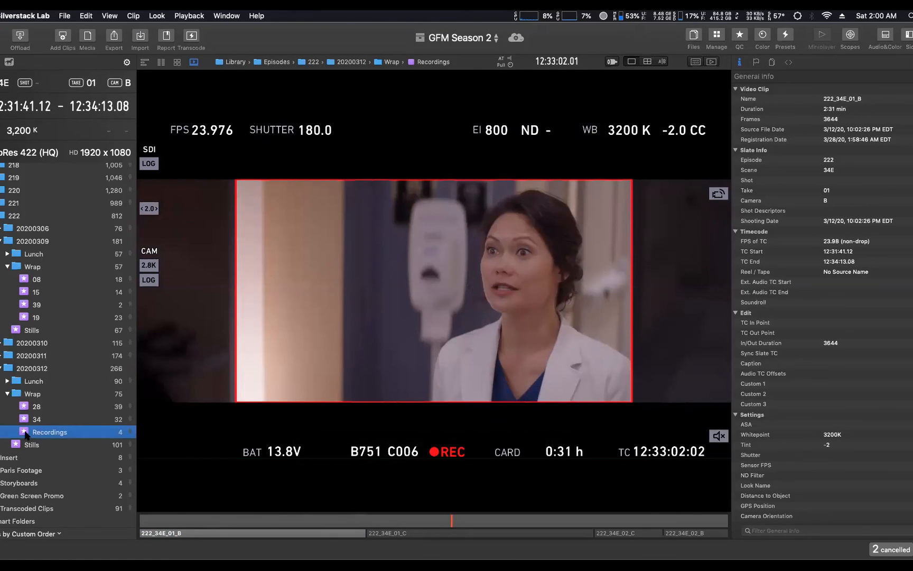
key("super+BackSpace")
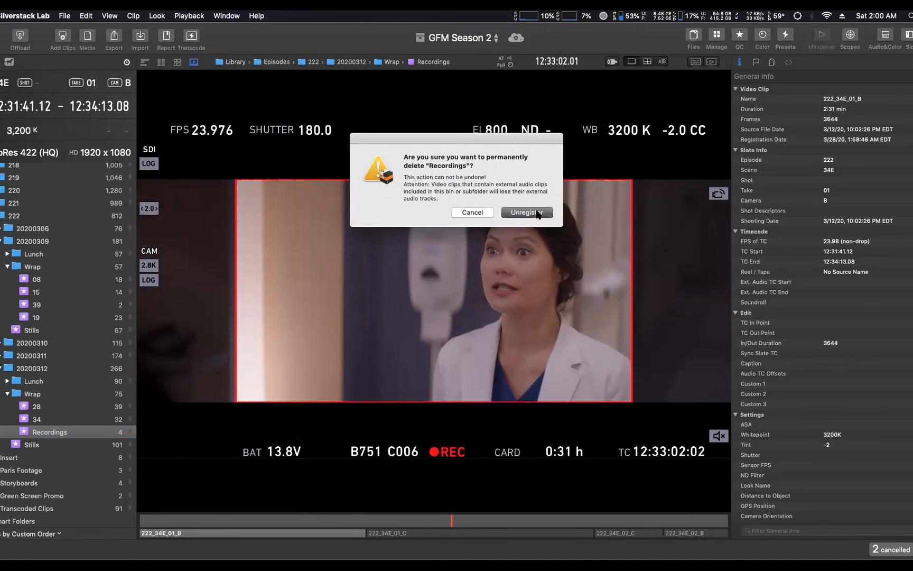
left_click(537, 212)
- Add the new clips from the 2020-03-12 Recordings folder to the Wrap folder again, in a bin called Recordings
key("super+o")
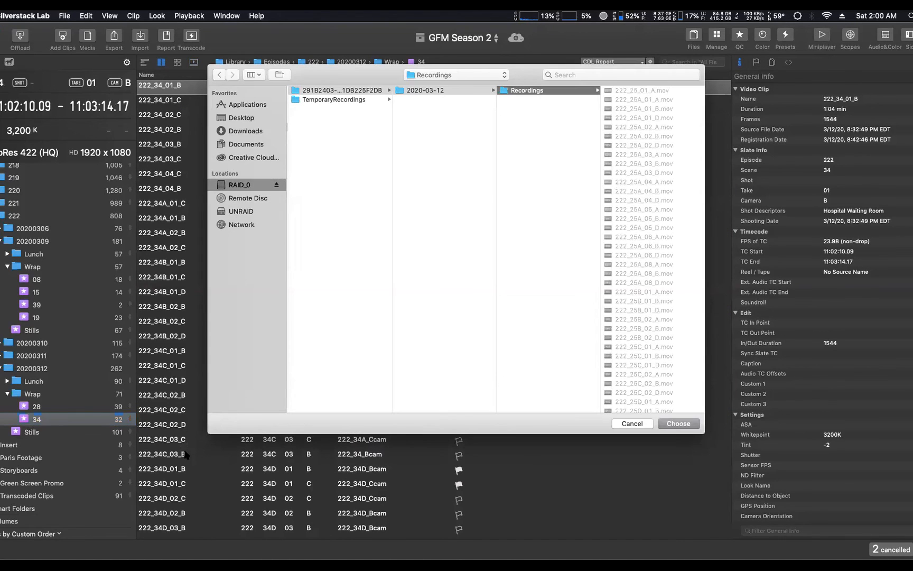
key("Return")
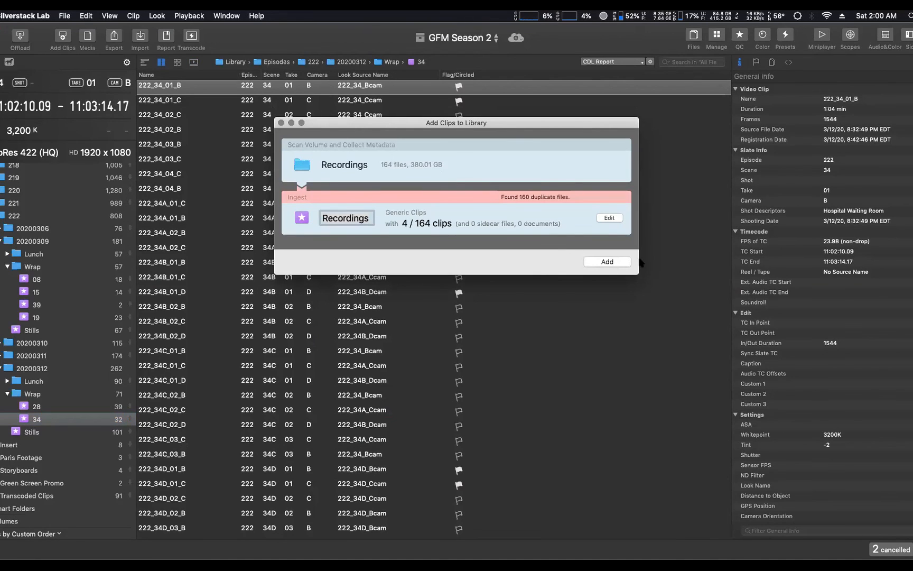
left_click(613, 263)
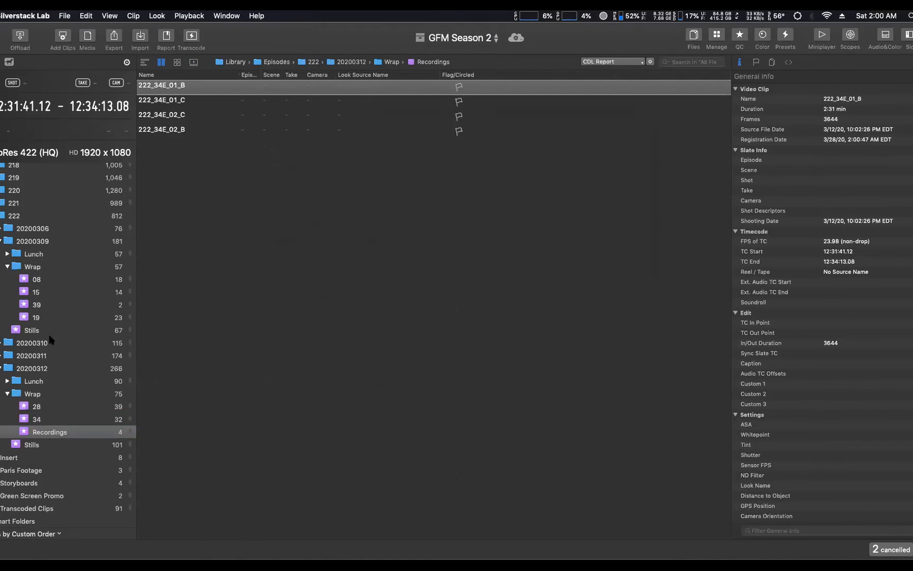
left_click(71, 18)
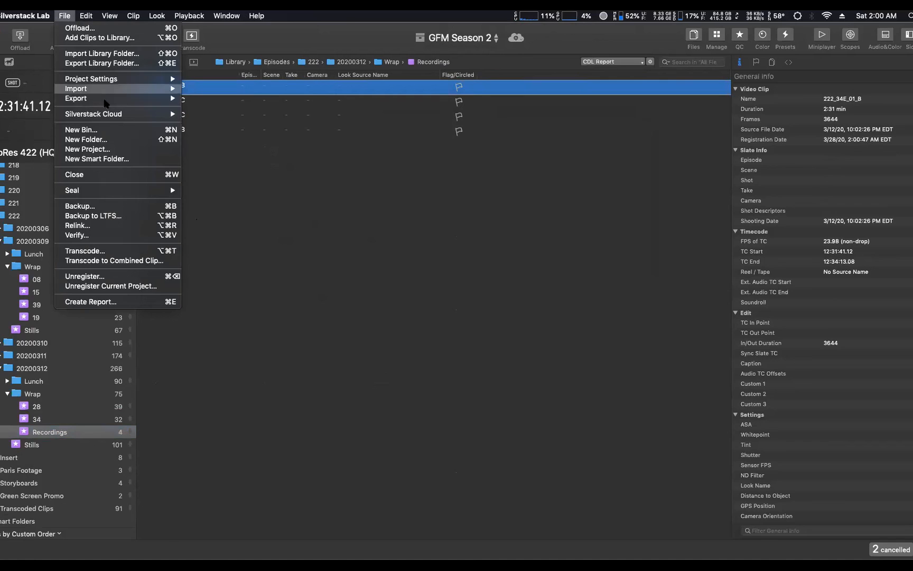
mouse_move(138, 93)
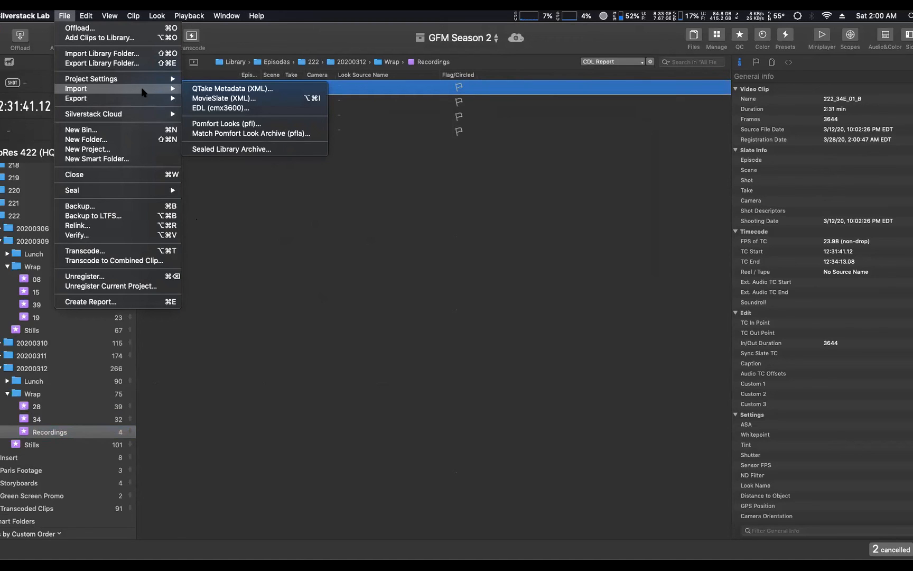
left_click(248, 132)
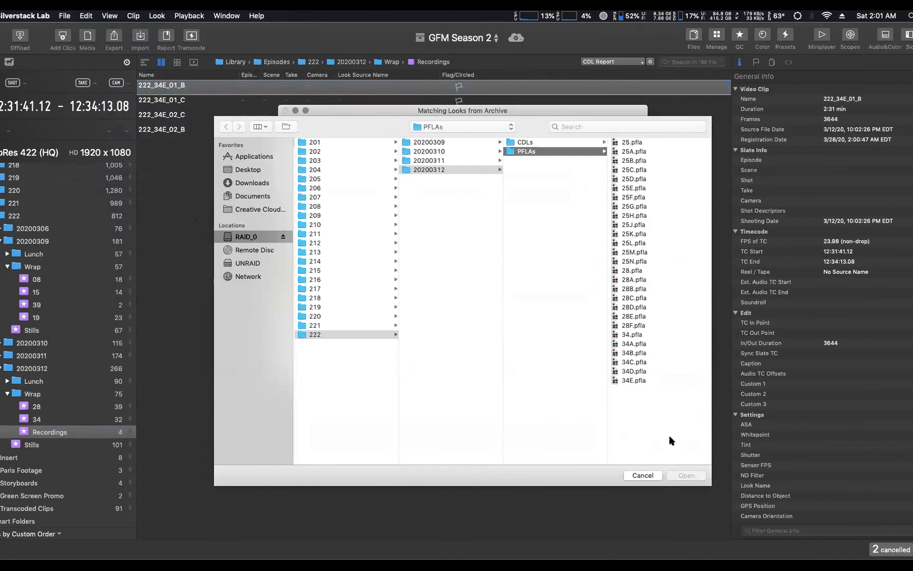
left_click(637, 380)
left_click(682, 475)
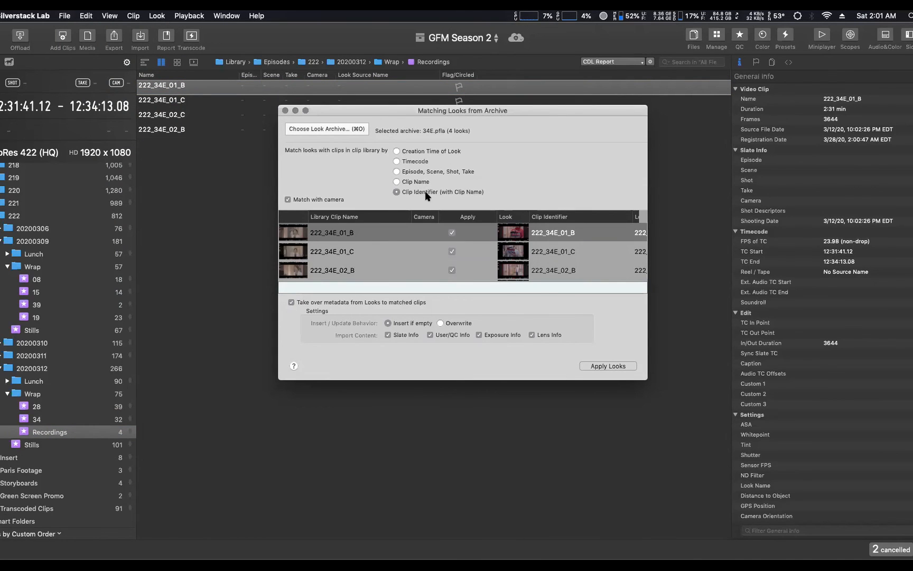
- Switch to Livegrade Pro, check the clip identifiers of the bin 34E shots, and bring Finder to the front
key("super+Tab")
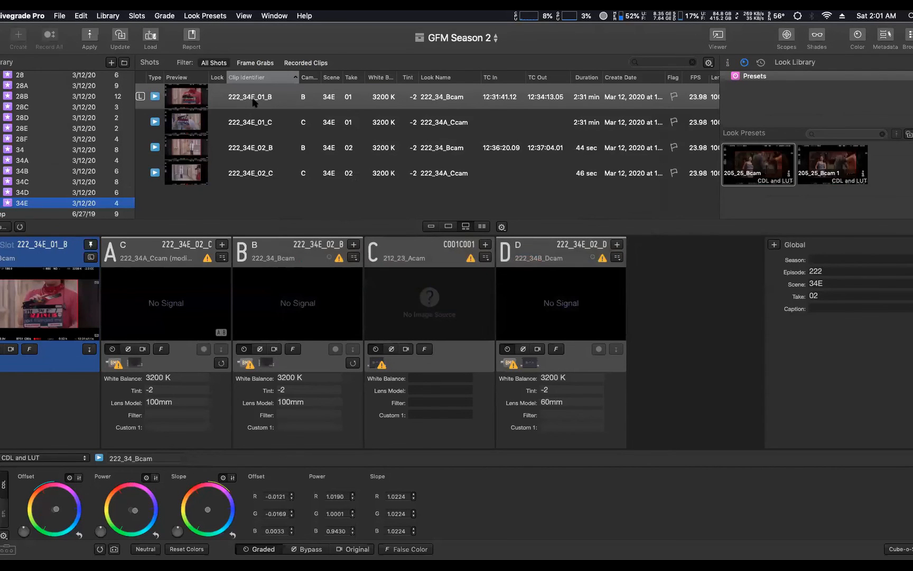
key("super+Tab")
key("super+Tab")
key("super+Tab")
key("super+Tab")
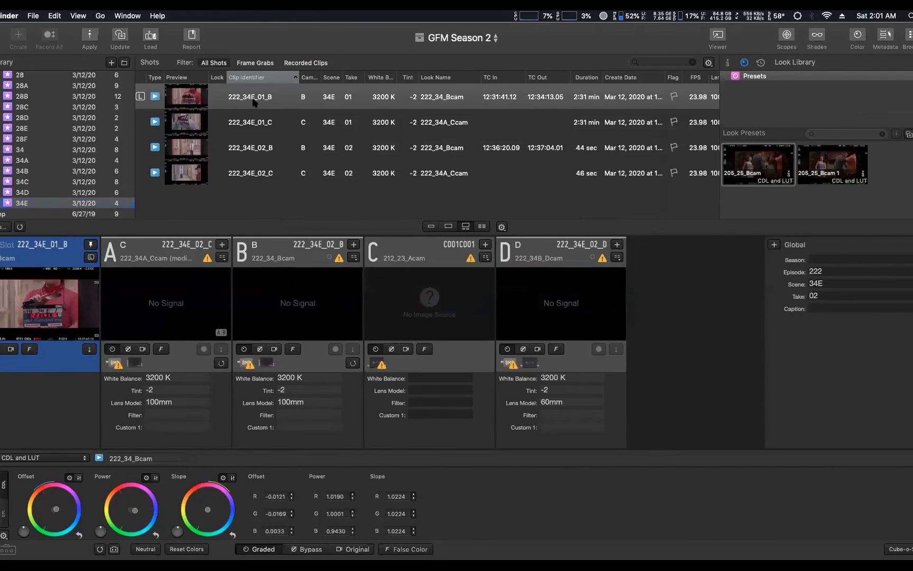
- In a new Finder window, browse RAID_0 through God Friended Me Season 2, Capture, Episodes, 222 and 20200312 to examine the file names in the 2020-03-12 Recordings folder
key("super+n")
left_click(165, 176)
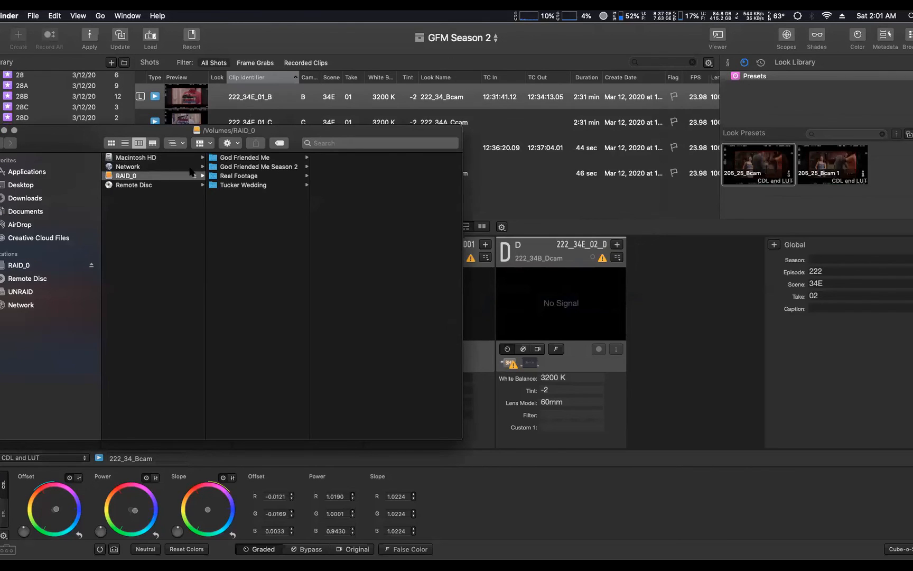
left_click(252, 167)
left_click(338, 158)
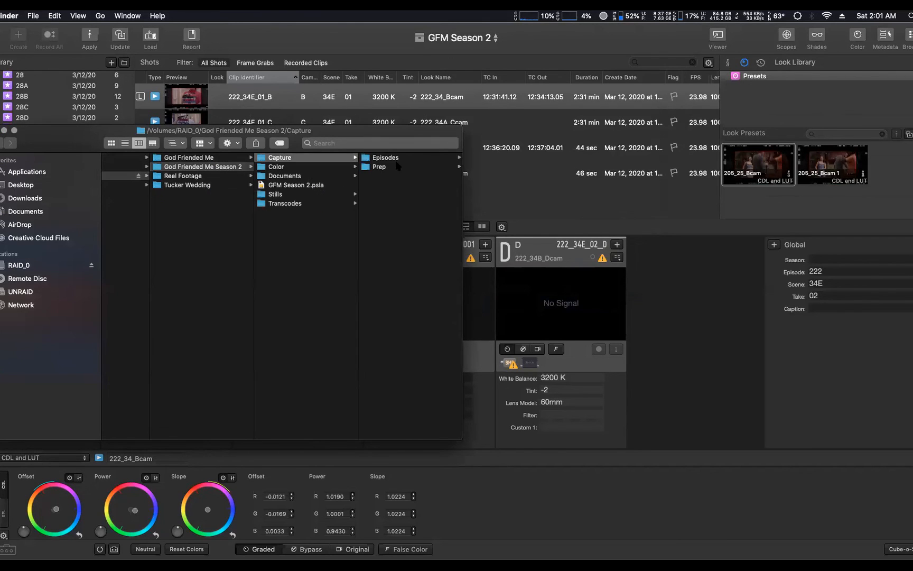
left_click(403, 158)
left_click(395, 159)
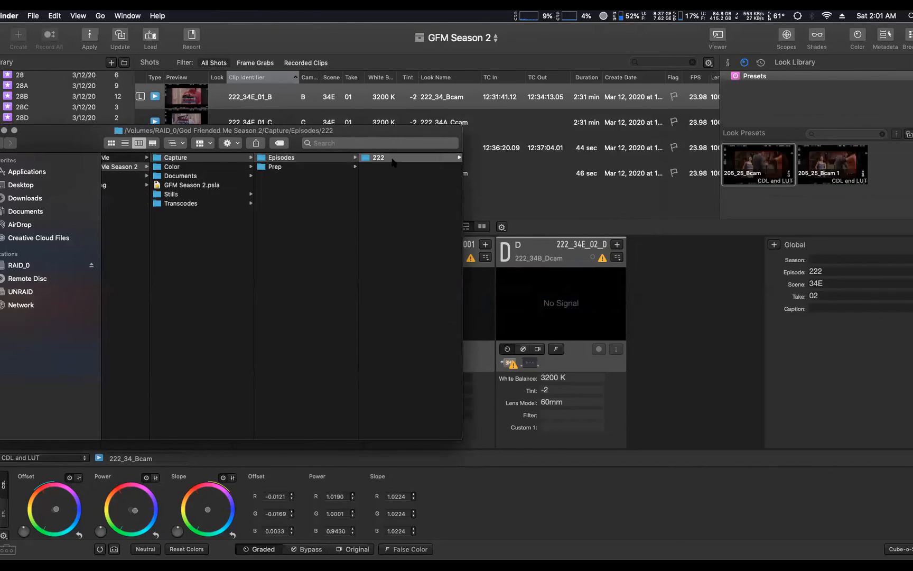
left_click(400, 195)
left_click(402, 158)
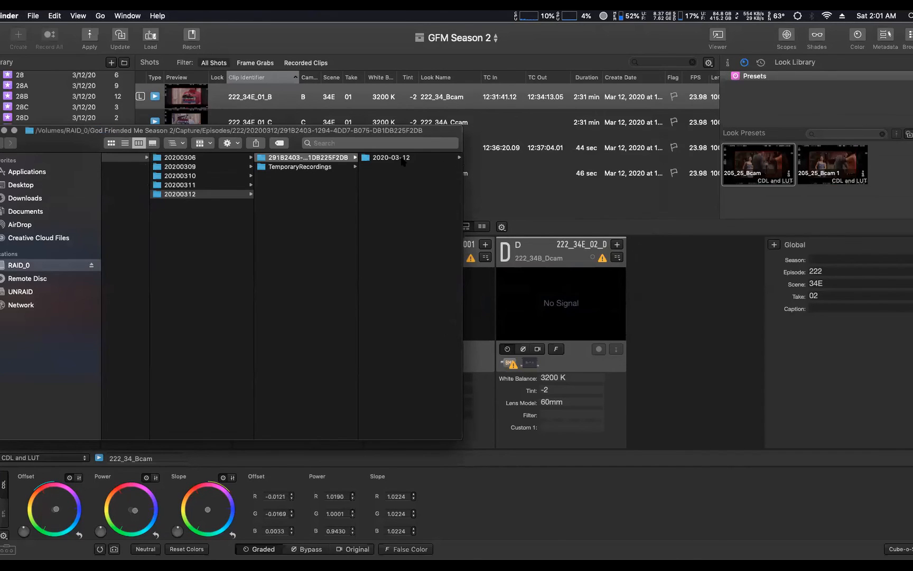
left_click(403, 159)
left_click(402, 158)
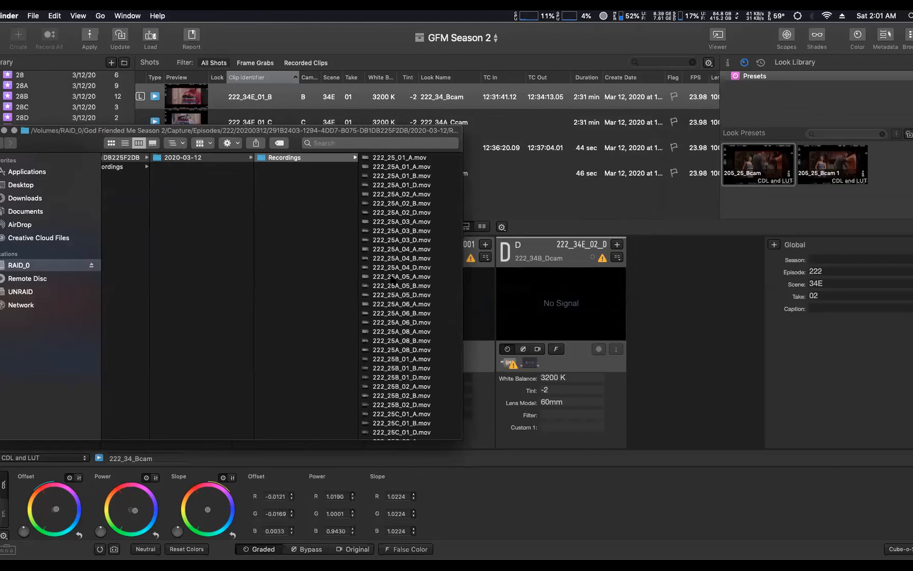
- Switch back to Silverstack Lab, apply the matched 34E looks and metadata to the Recordings clips, and check clip 222_34E_01_B in the player
key("super+Tab")
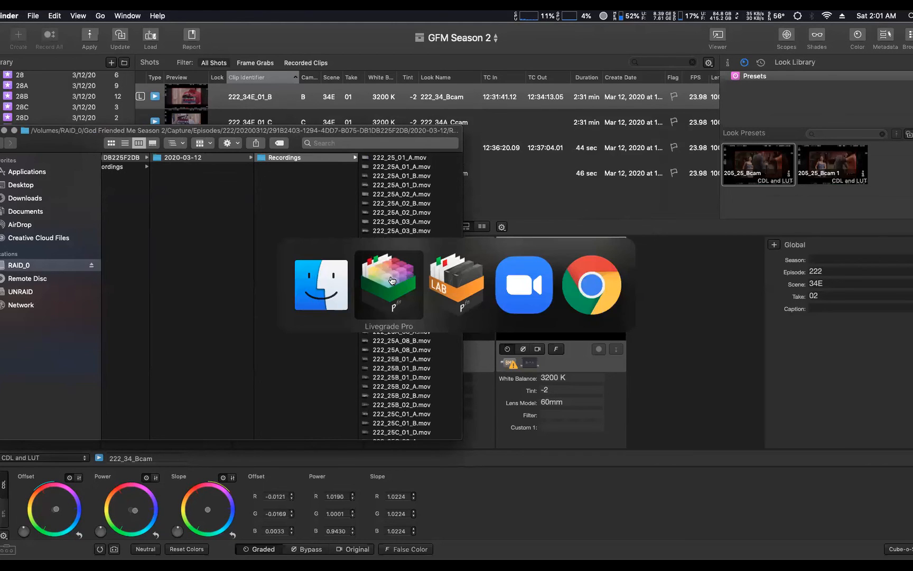
key("super+Tab")
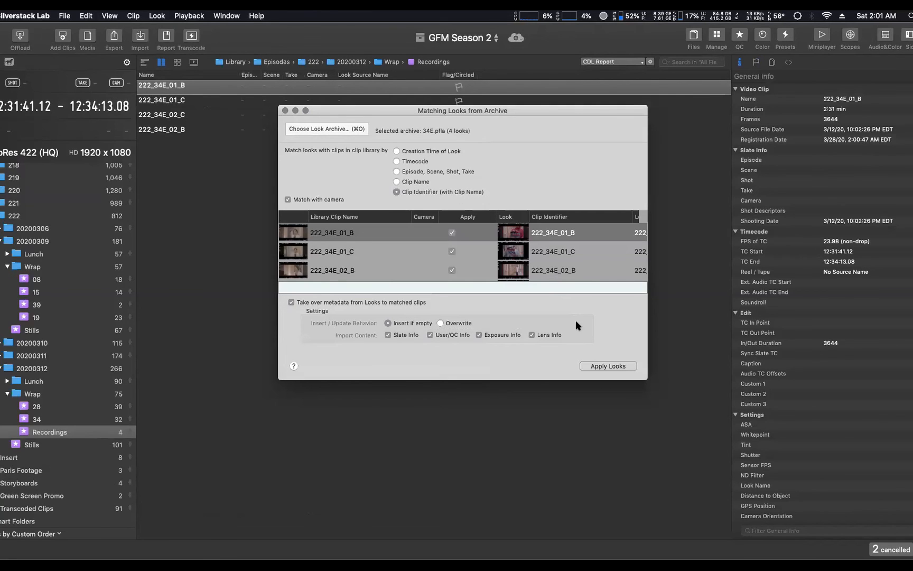
left_click(593, 366)
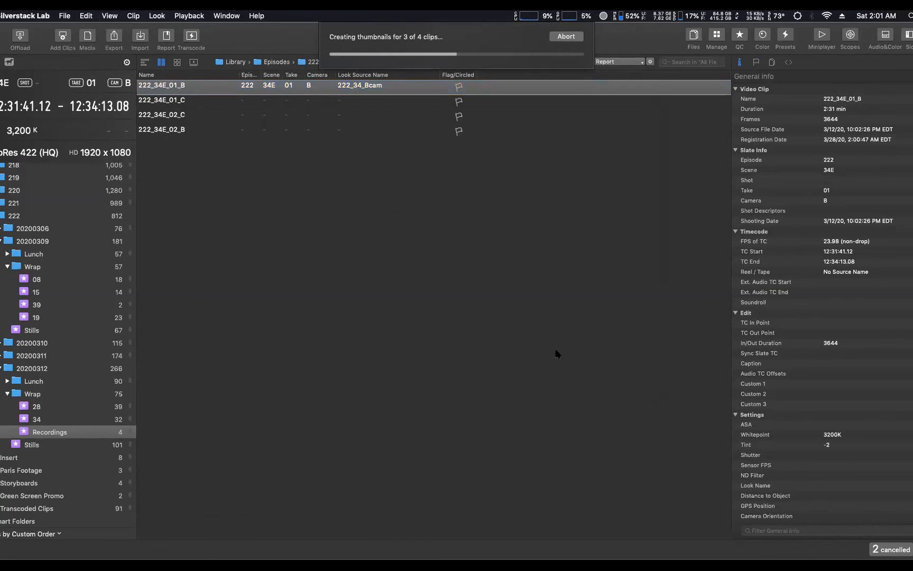
key("space")
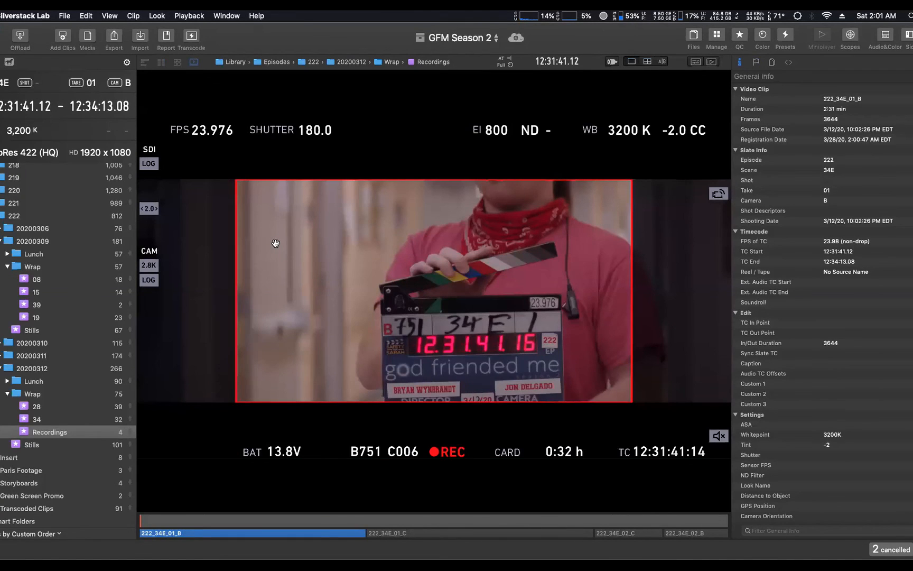
left_click(160, 62)
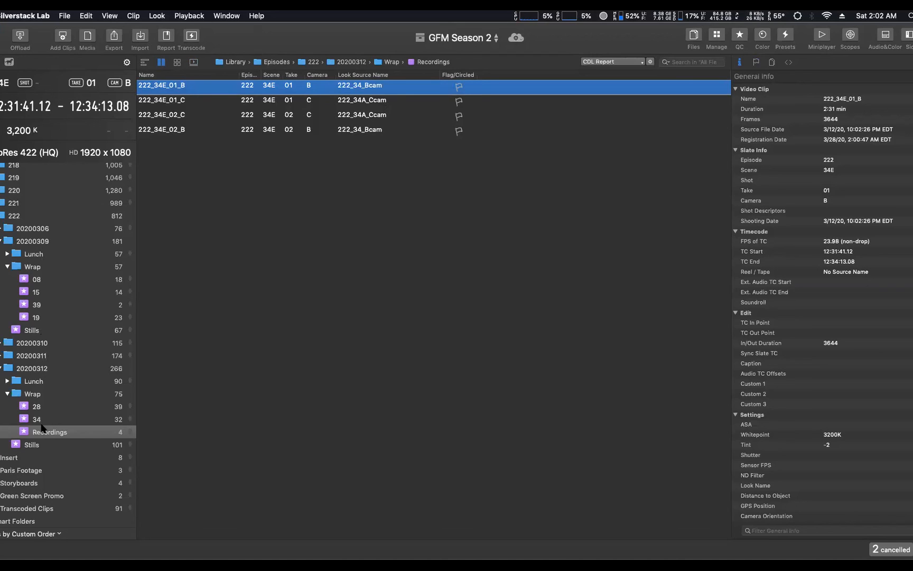
- Move all four clips from the Recordings bin into bin 34 and remove the emptied Recordings bin
key("super+a")
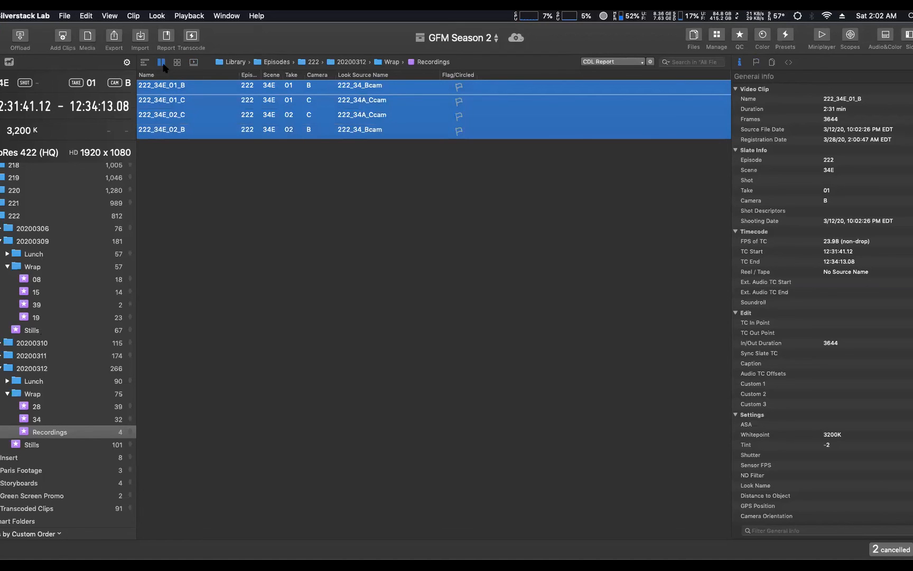
left_click(175, 63)
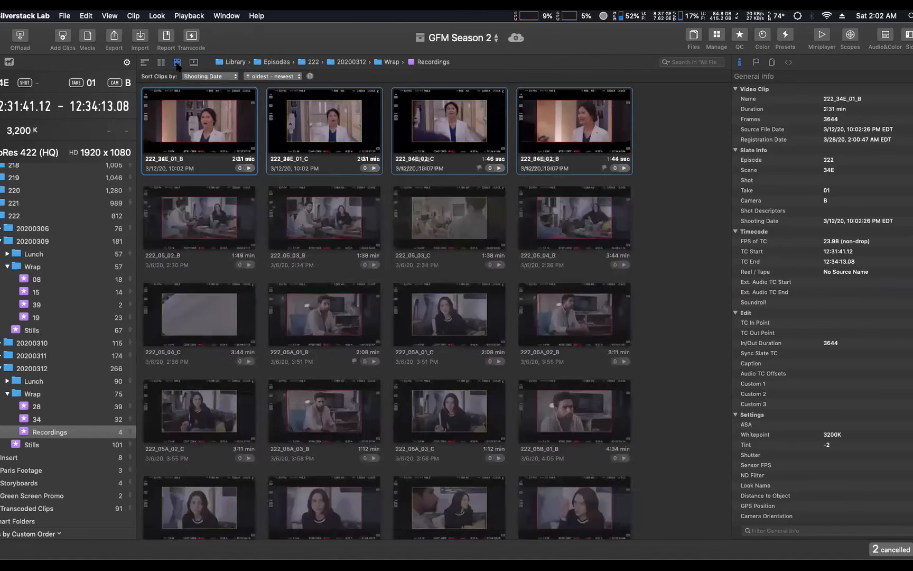
left_click_drag(194, 115, 53, 420)
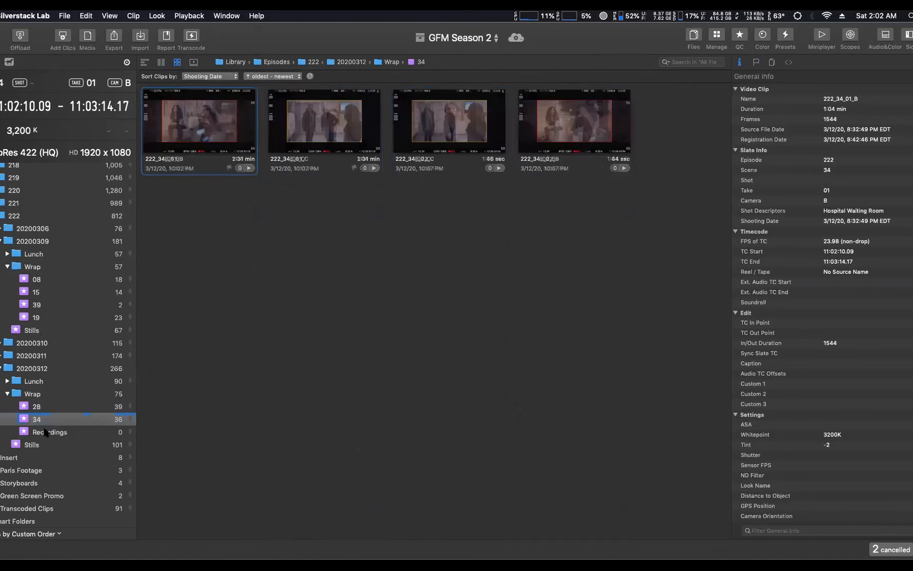
key("BackSpace")
left_click(520, 217)
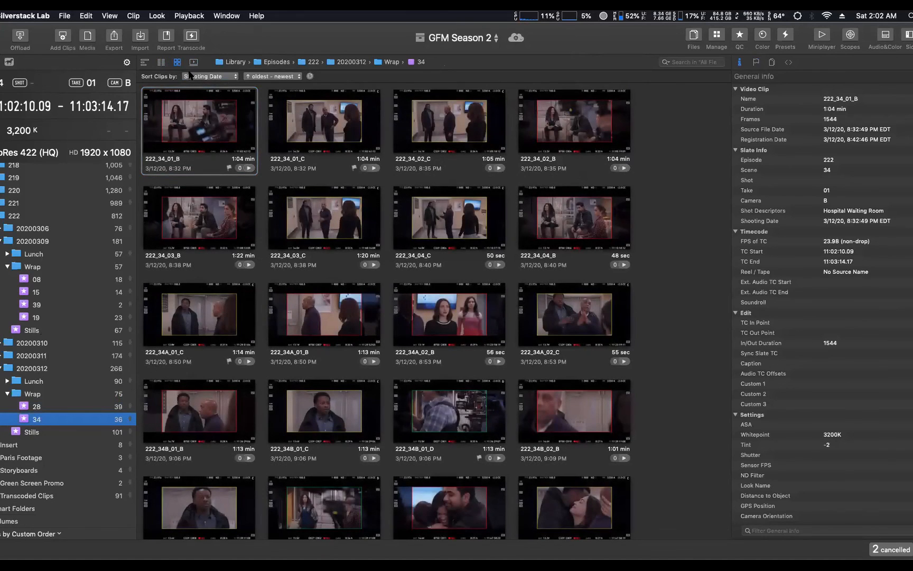
- Select the B and C camera clips of 34 take 04, 34A take 02 and 34B take 02, and open them for color comparison in a grid
left_click(161, 62)
left_click(179, 146)
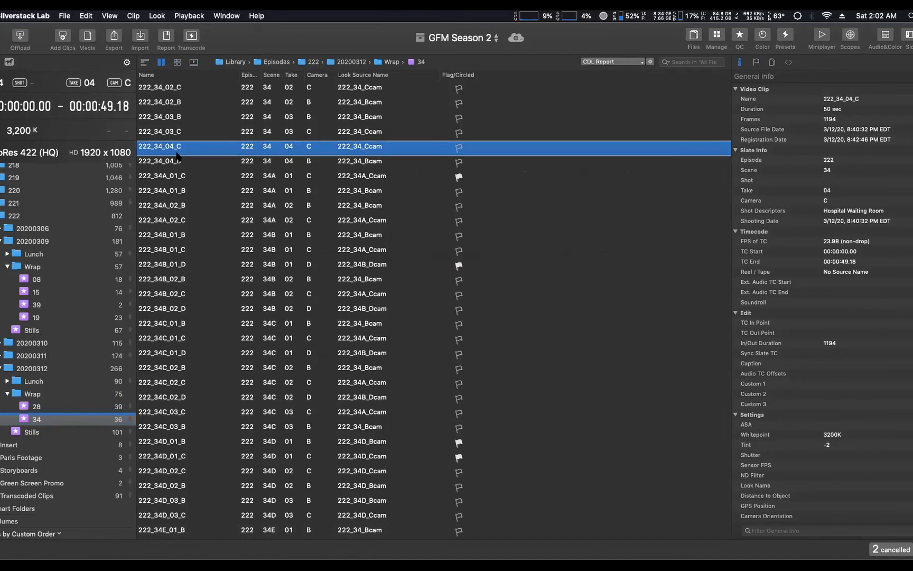
left_click(179, 161, "shift")
left_click(179, 210, "super")
left_click(179, 221, "super")
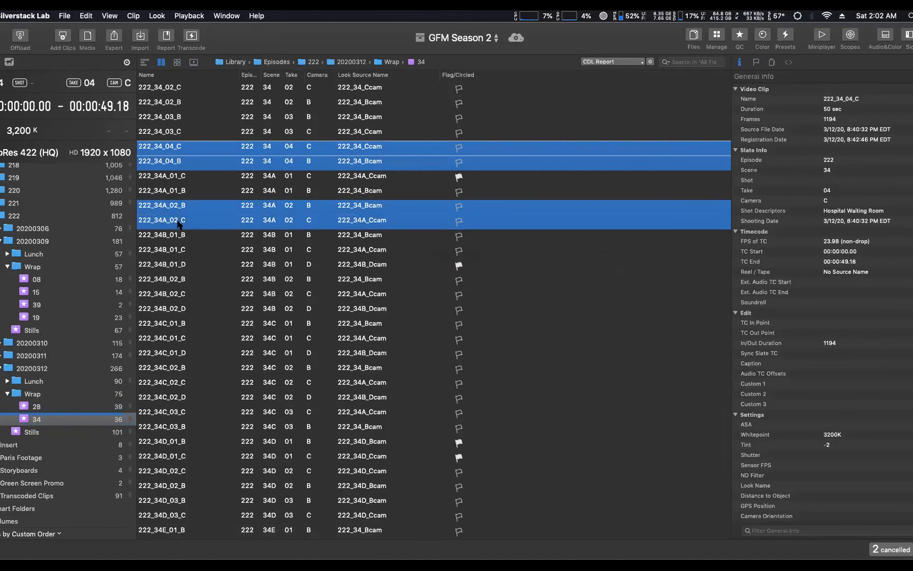
left_click(179, 280, "super")
left_click(177, 296, "super")
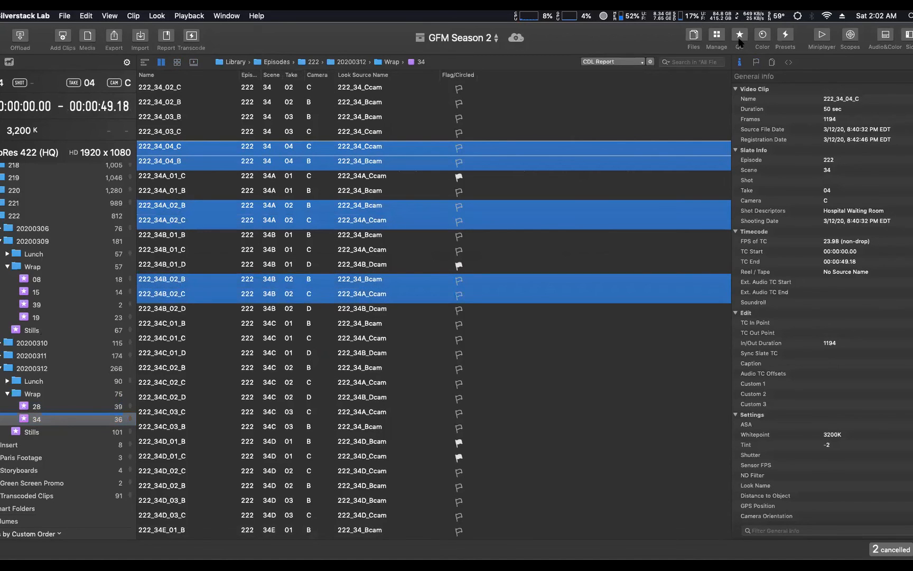
left_click(762, 38)
left_click(646, 62)
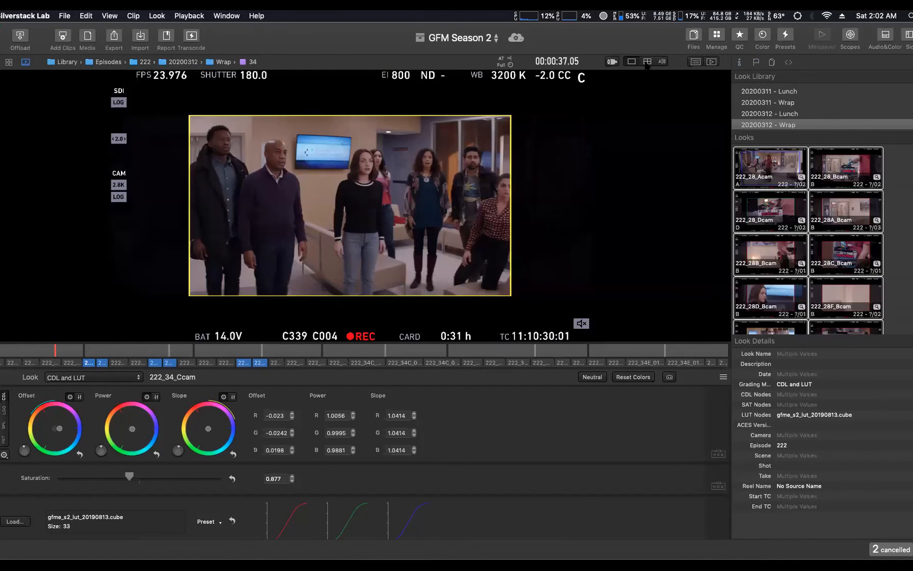
- In the grid comparison, set the Offset of the 34B take 02 B camera clip to R -0.0499, G -0.0215, B -0.0383
left_click(337, 175)
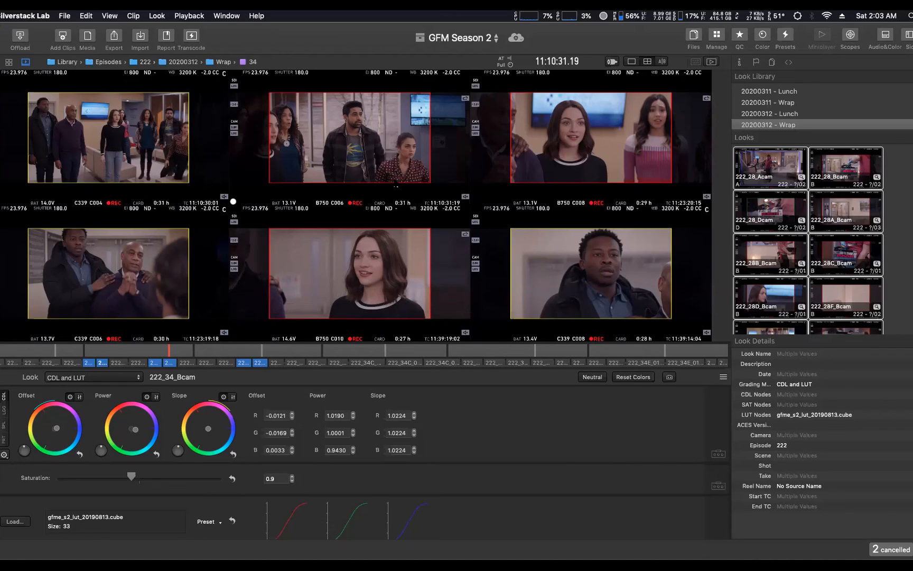
left_click(377, 235)
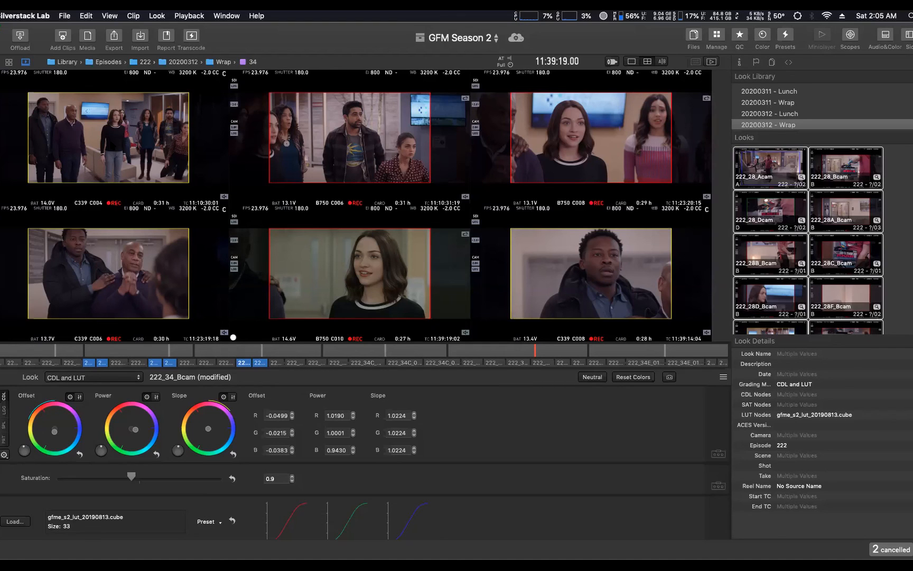
- Examine the available output devices in the External Video preferences, leaving the settings as they are
key("super+comma")
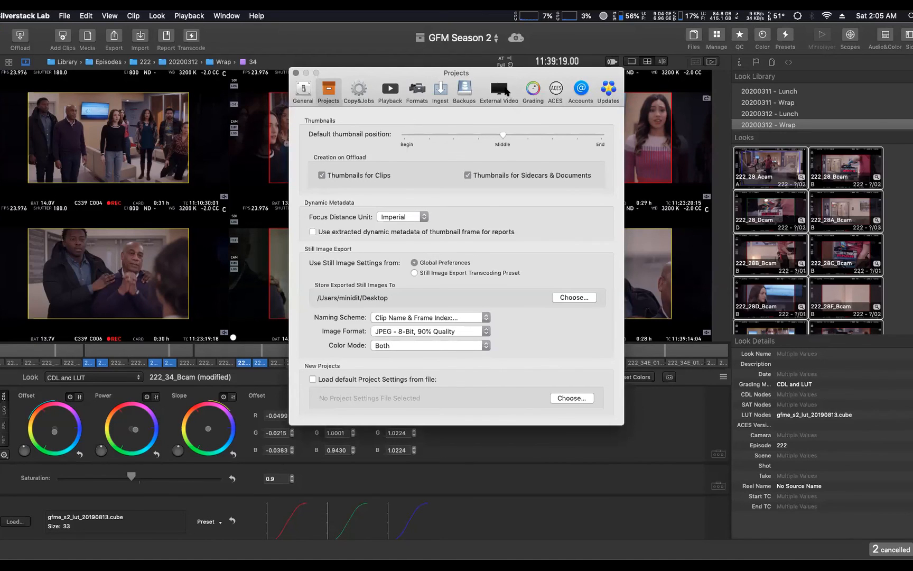
left_click(502, 91)
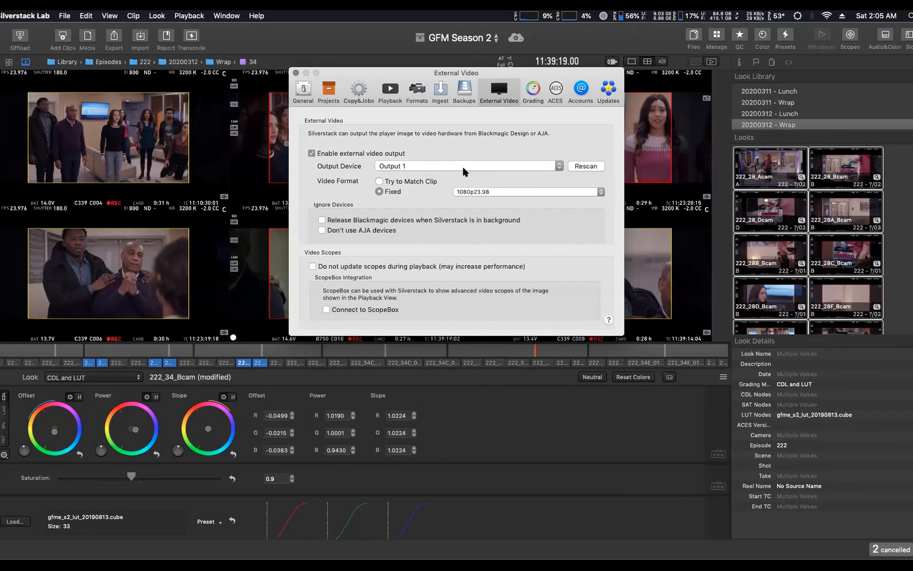
left_click(560, 166)
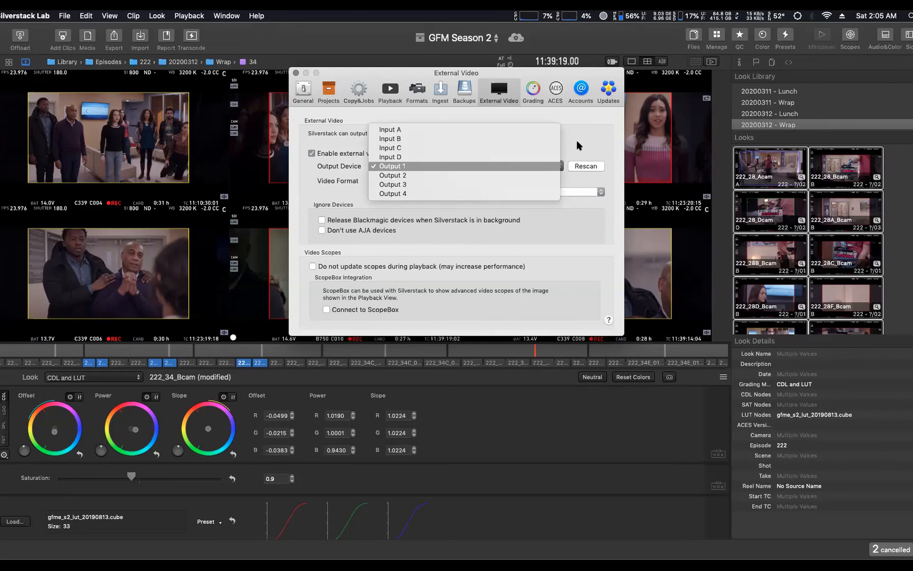
left_click(577, 146)
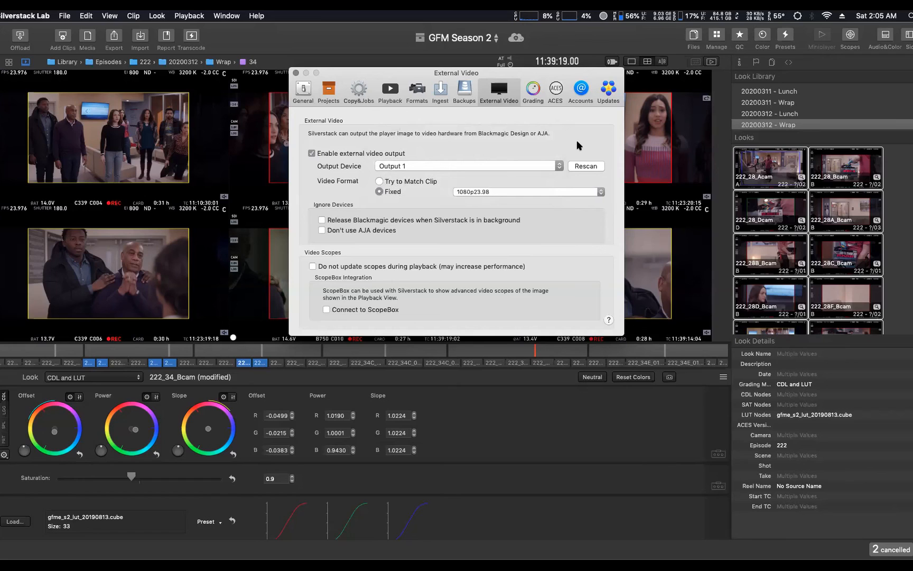
left_click(297, 73)
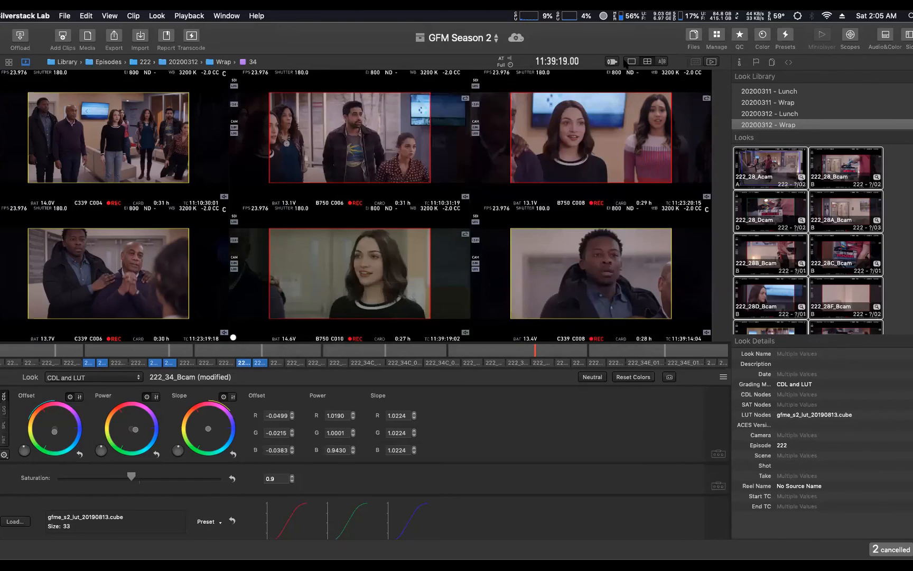
- Compare the B and C camera clips of 34B take 02 in single, grid and split-screen views, ending in the grid
left_click(631, 62)
left_click(647, 62)
left_click(662, 62)
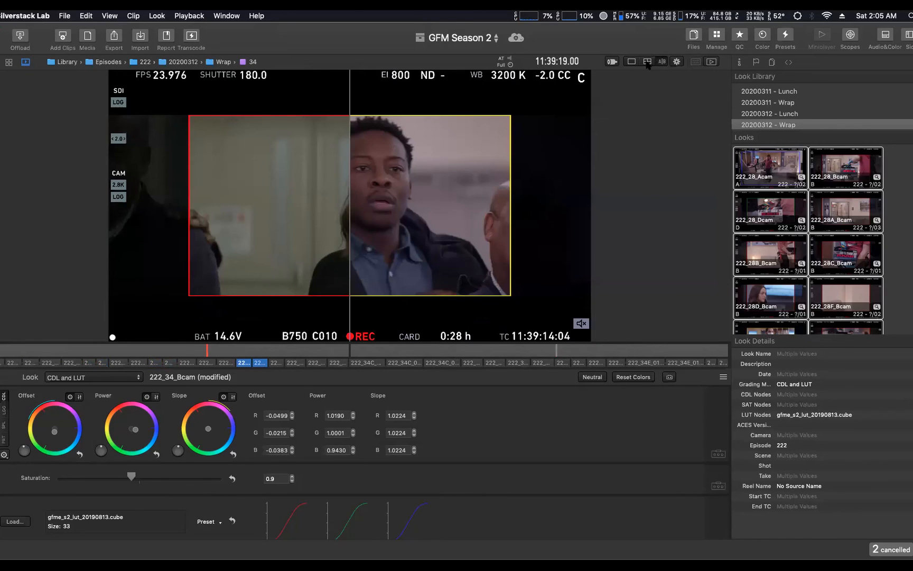
left_click(647, 61)
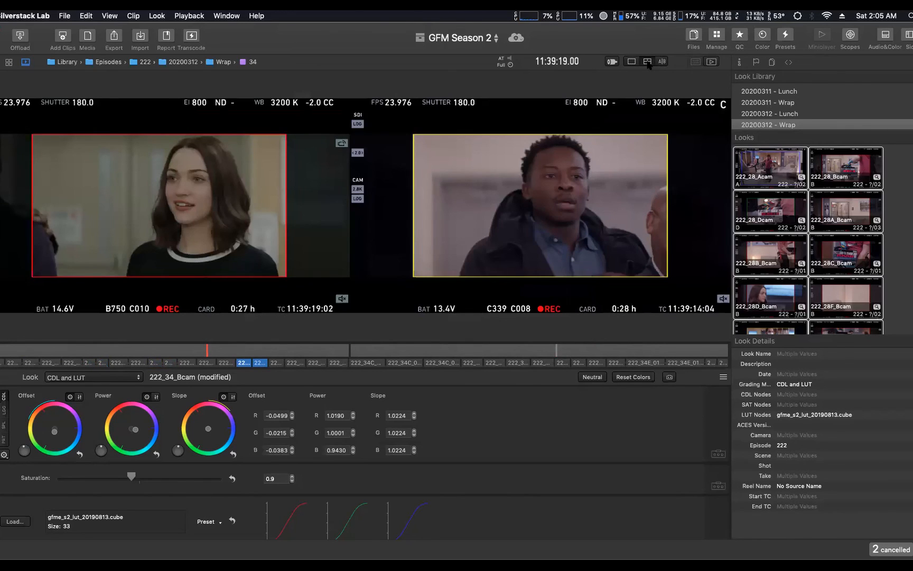
left_click(636, 63)
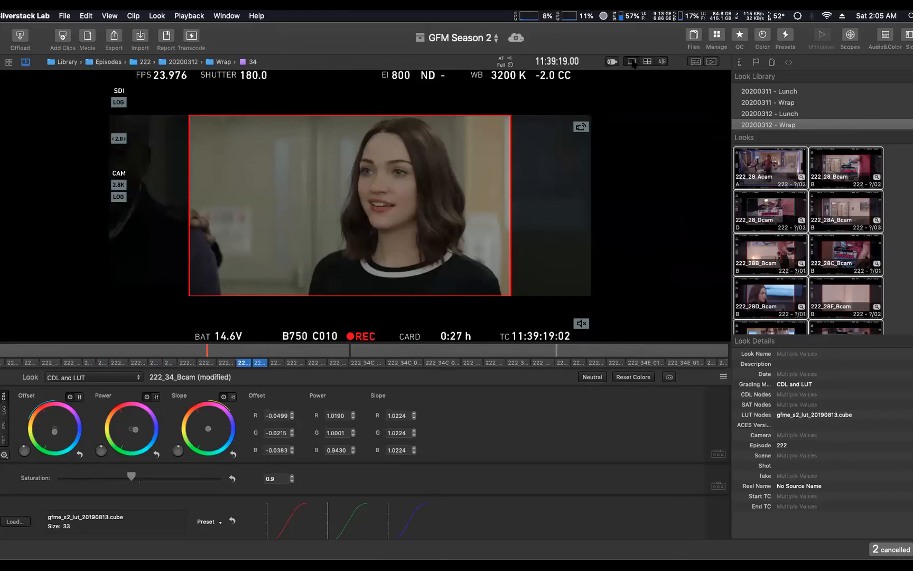
left_click(647, 62)
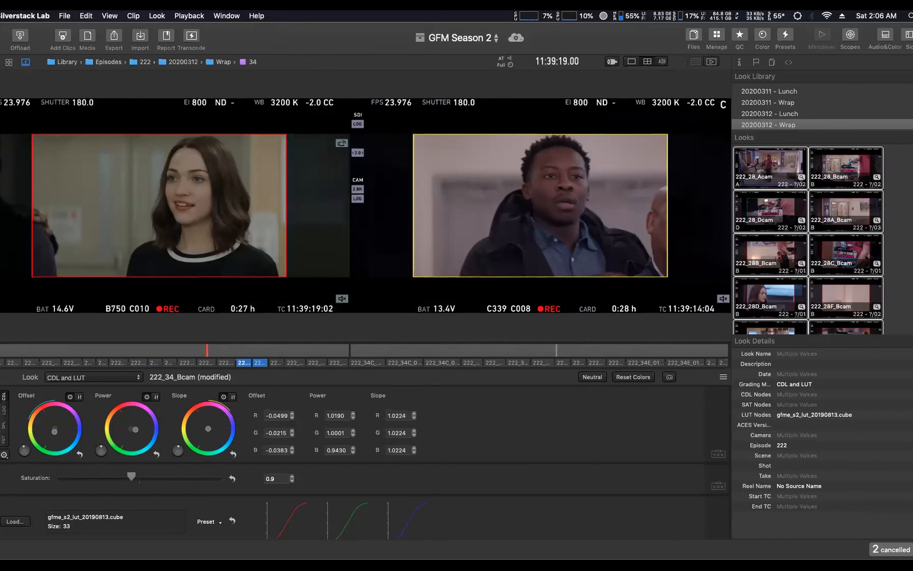
- From the clip list, save the looks of the C camera clips of 34 take 04 and 34A take 01 to 20200312 - Wrap
left_click(0, 62)
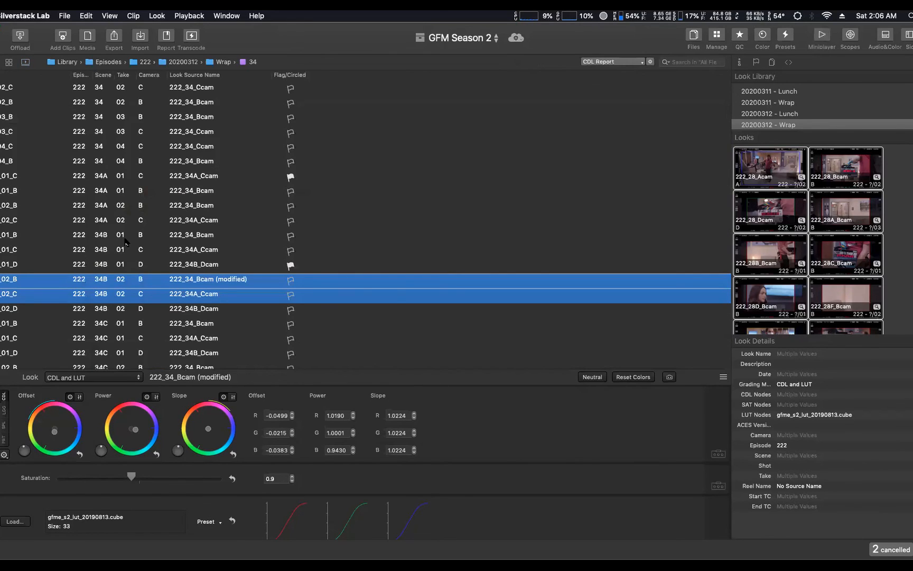
left_click(148, 250)
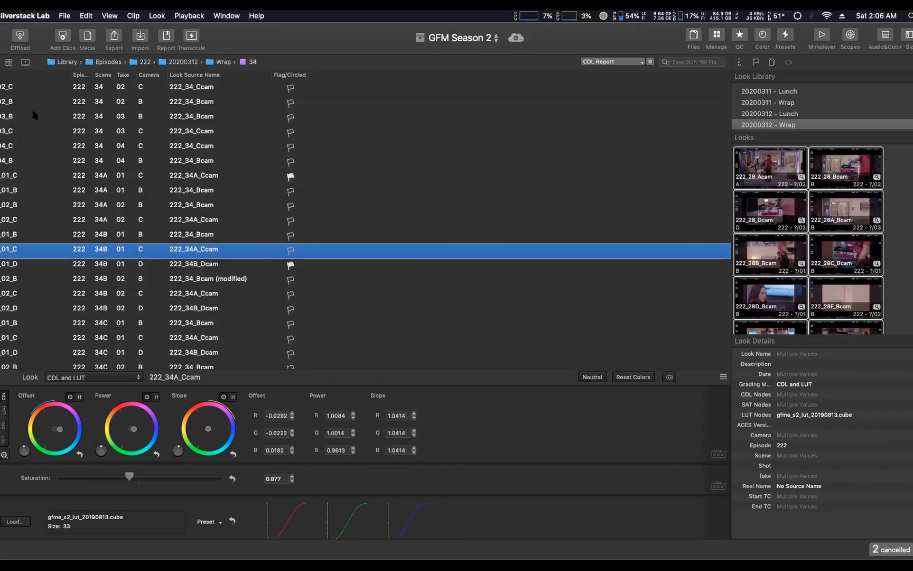
left_click(67, 150)
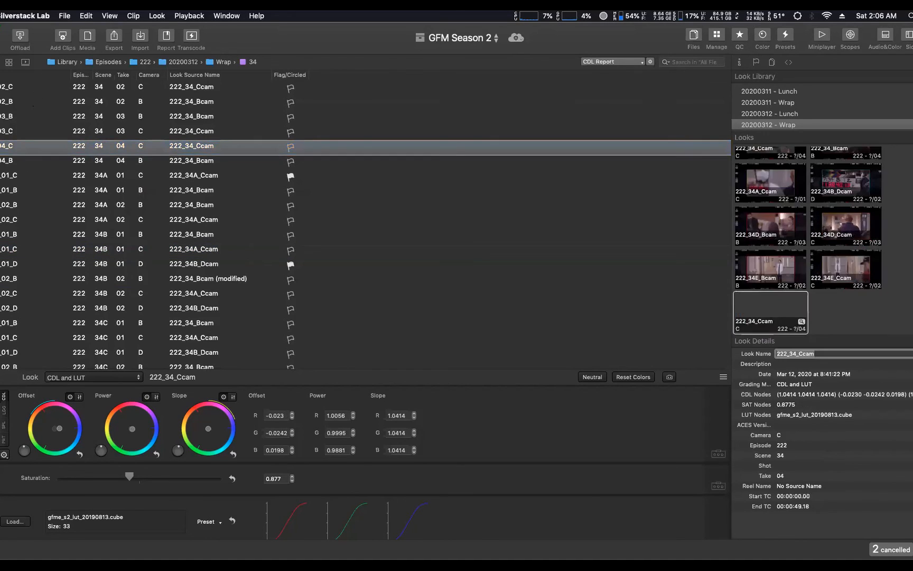
left_click(201, 162)
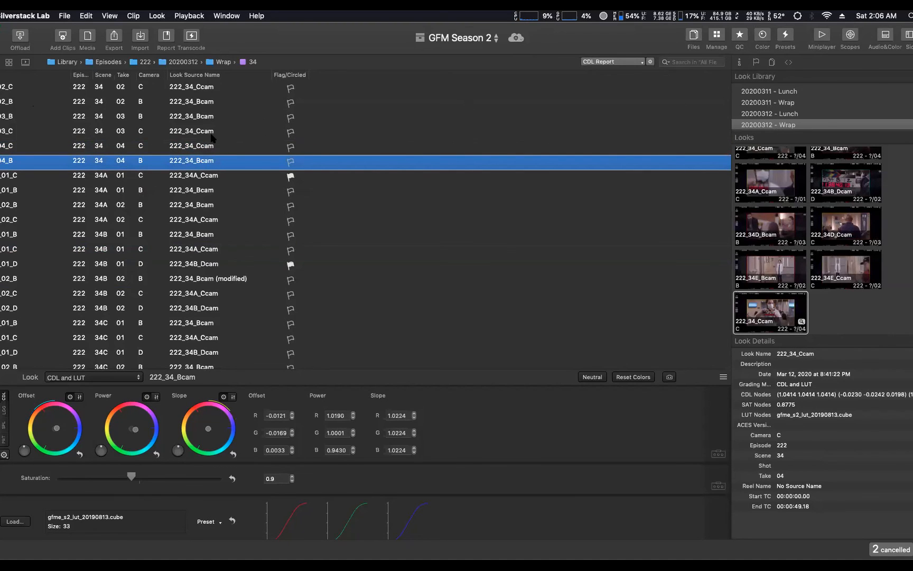
left_click(201, 177)
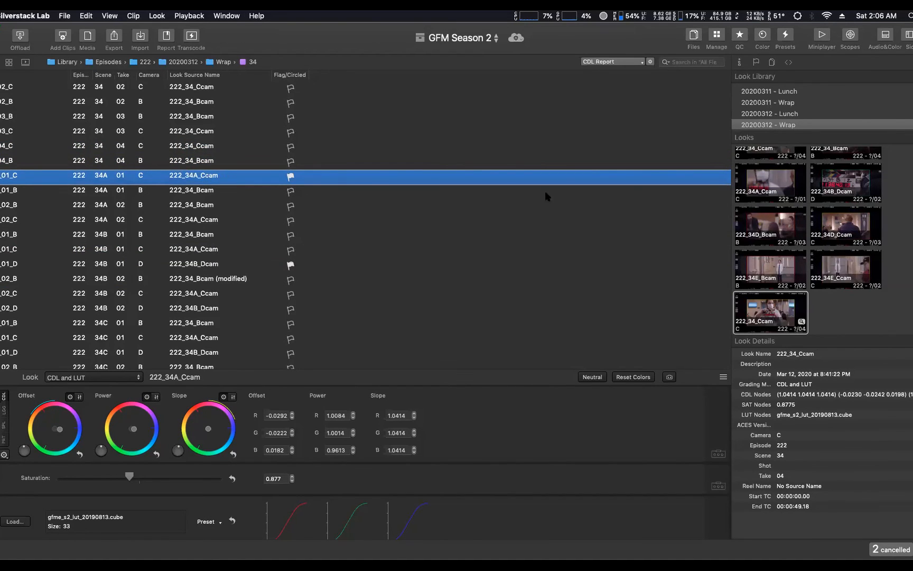
left_click(912, 137)
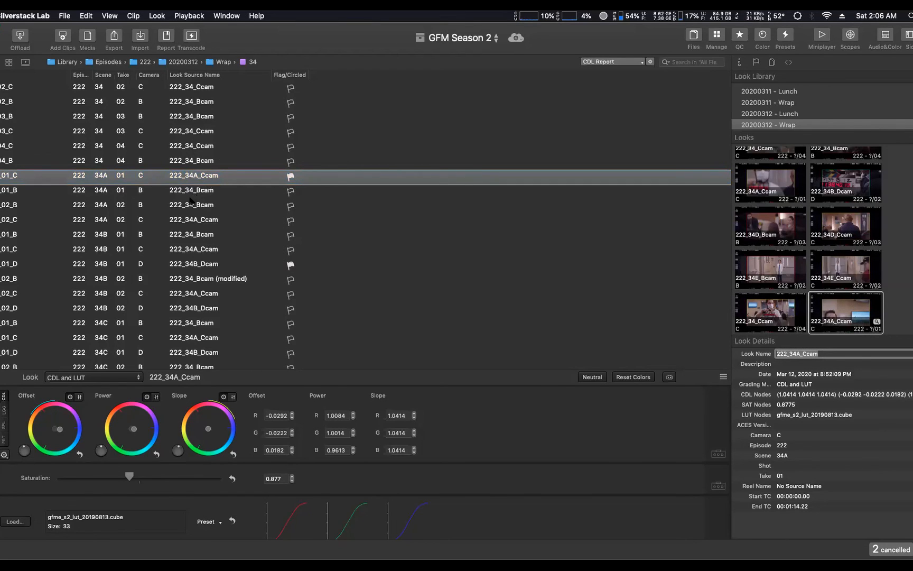
- Save the modified look of the 34B take 02 B camera clip to the look library and name it 222_34B_Bcam
left_click(218, 279)
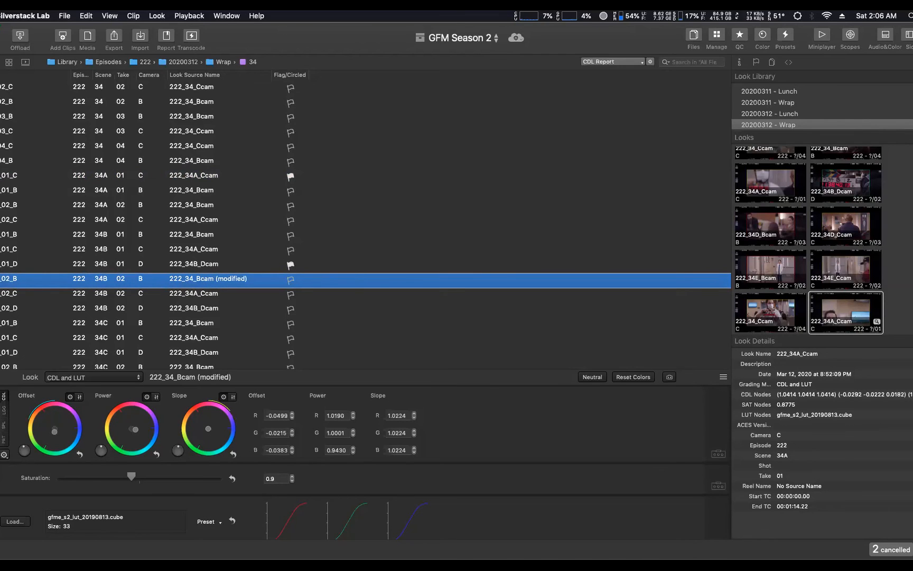
key("super+s")
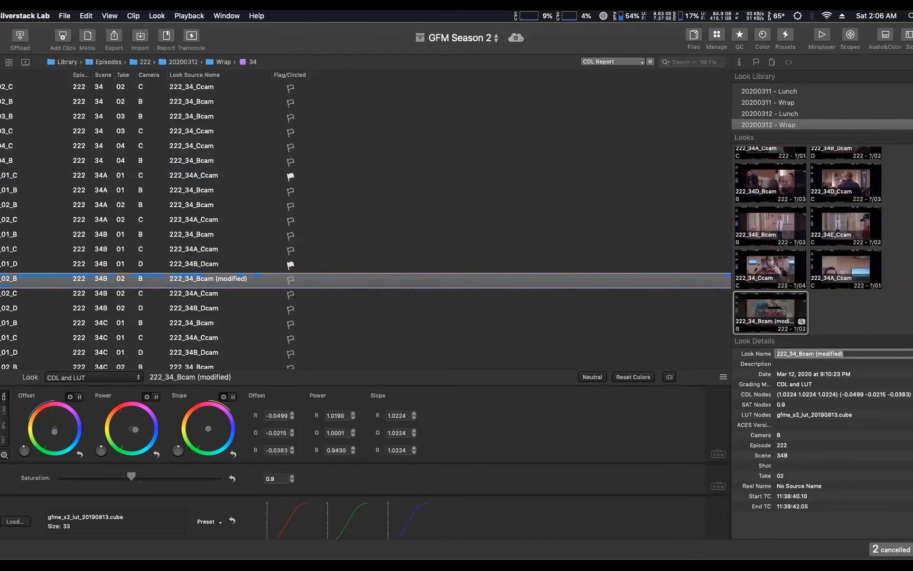
key("Right")
key("BackSpace")
key("BackSpace")
key("BackSpace")
key("BackSpace")
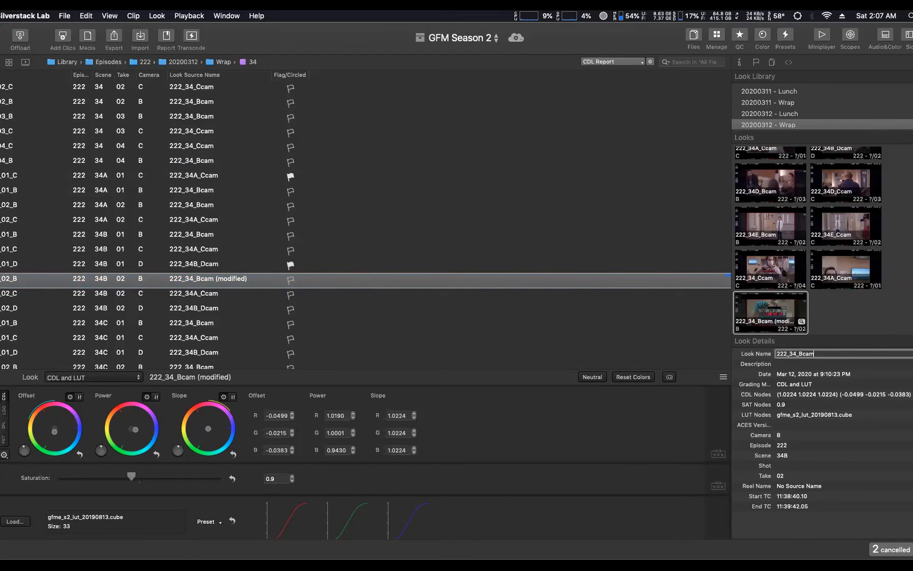
type("B")
key("Return")
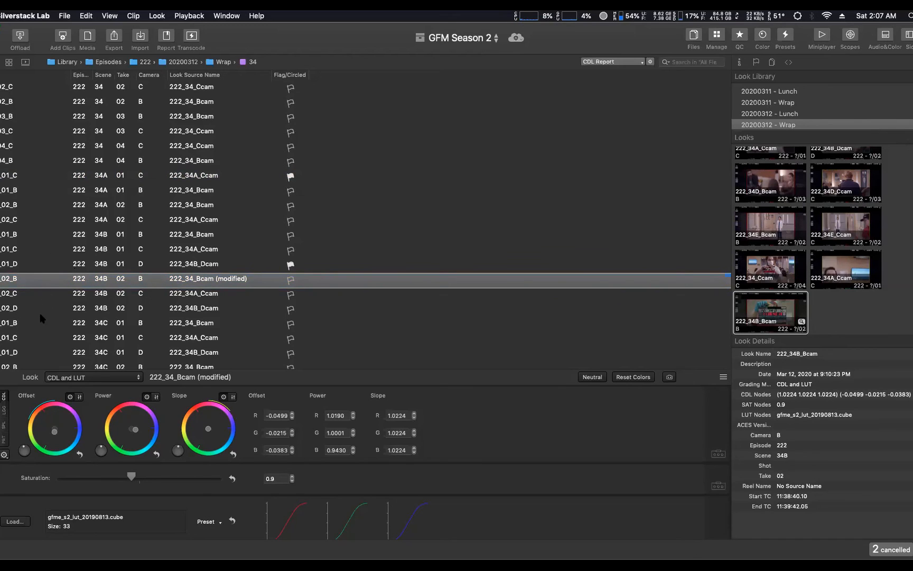
- Apply the 222_34B_Bcam look to the B camera clips of 34B takes 01 and 02, and flag the take 01 clip
left_click(40, 235, "super")
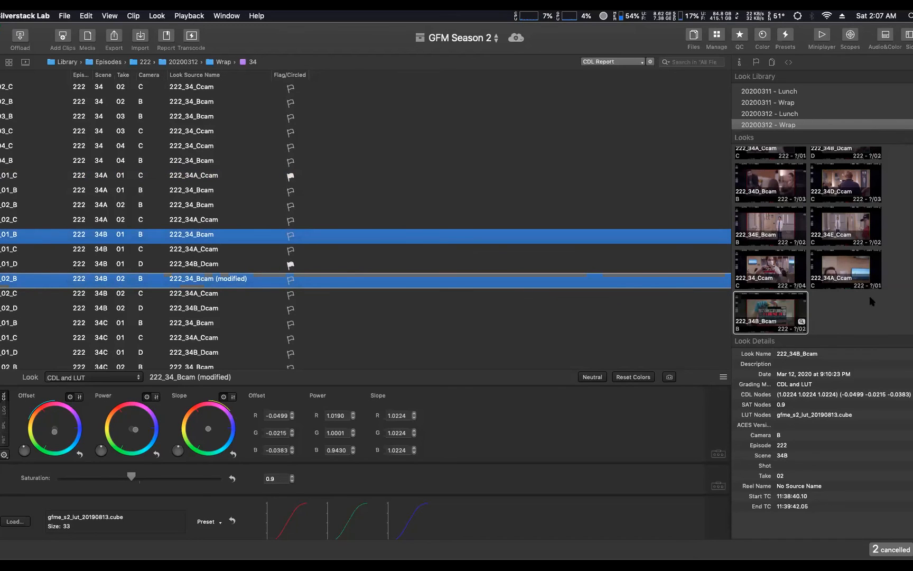
right_click(778, 311)
left_click(814, 314)
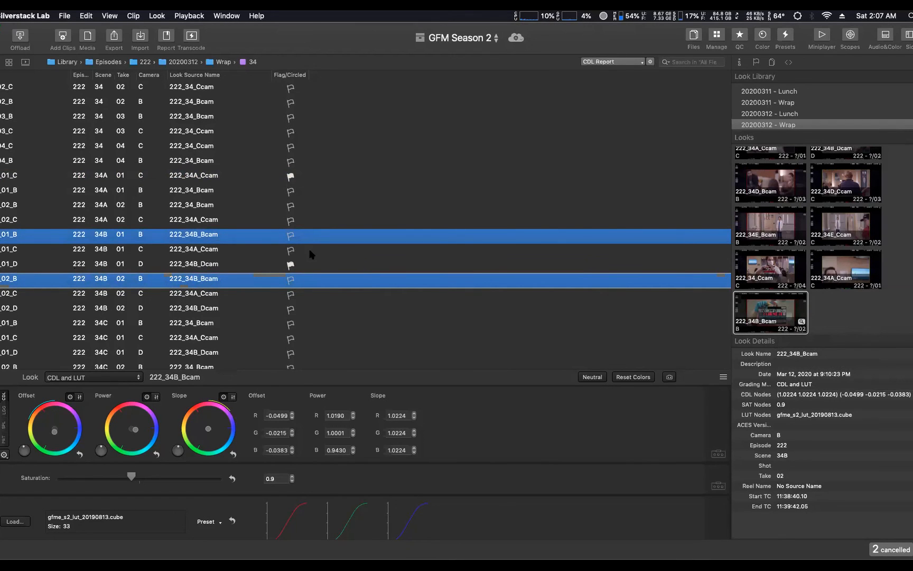
left_click(290, 236)
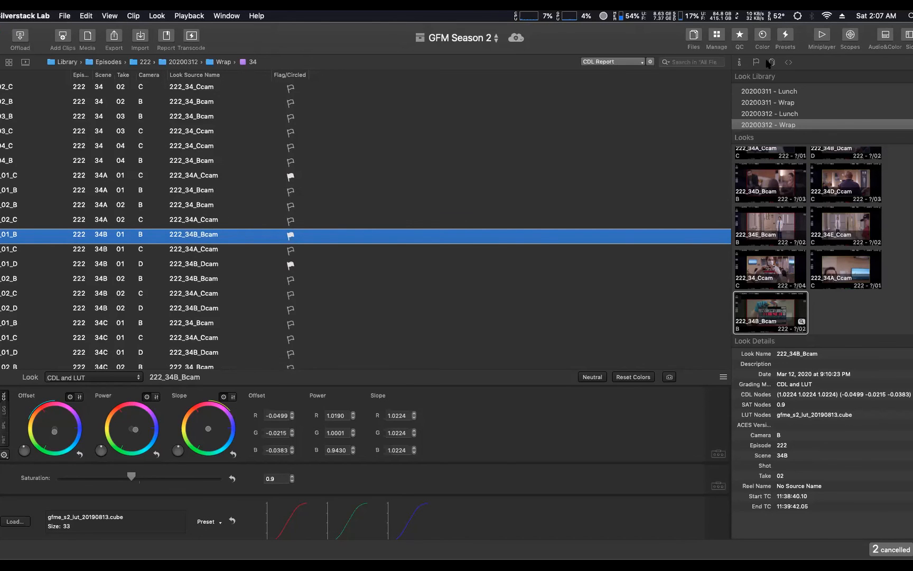
- Open clip 222_34B_01_B in the color player and move the playhead to its slate frame at 11:35:55.17
left_click(716, 35)
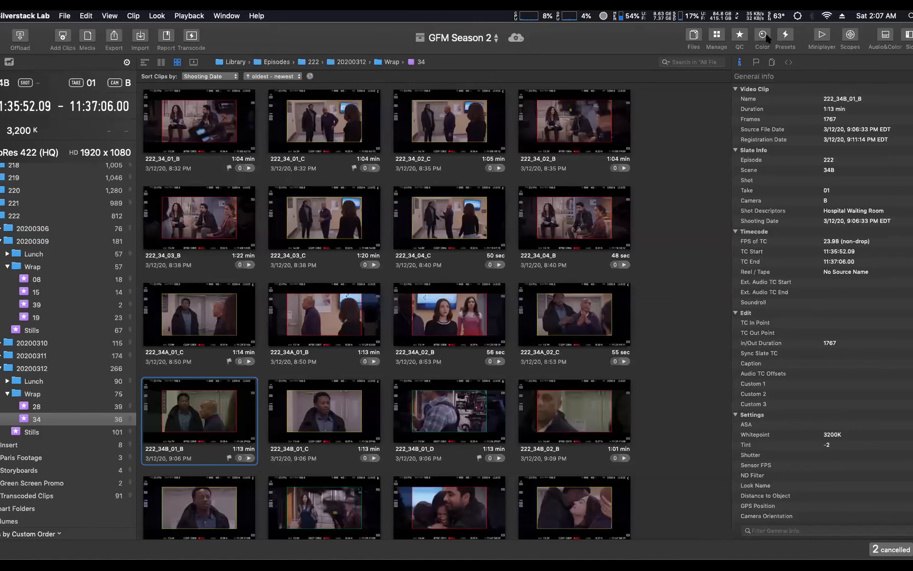
left_click(762, 35)
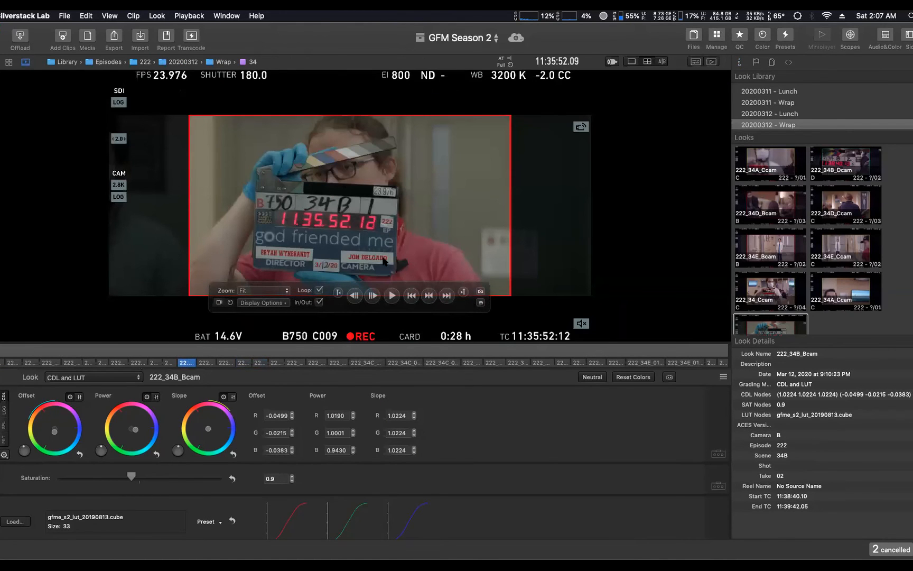
left_click_drag(0, 350, 13, 351)
mouse_move(479, 292)
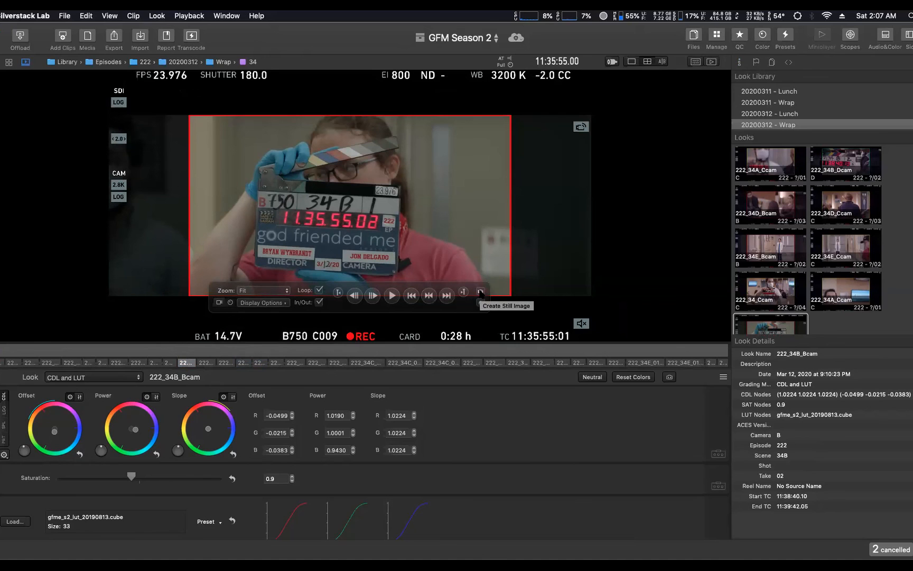
left_click_drag(167, 351, 5, 350)
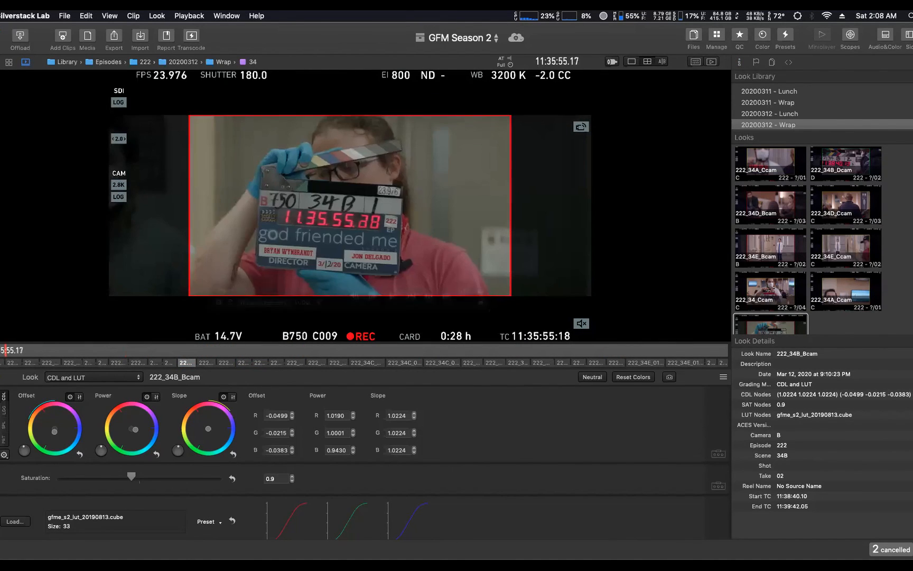
- Examine the General and Projects preferences, including the Color Mode options for still image export, and go back to the overview of bin 34
left_click(32, 16)
left_click(32, 88)
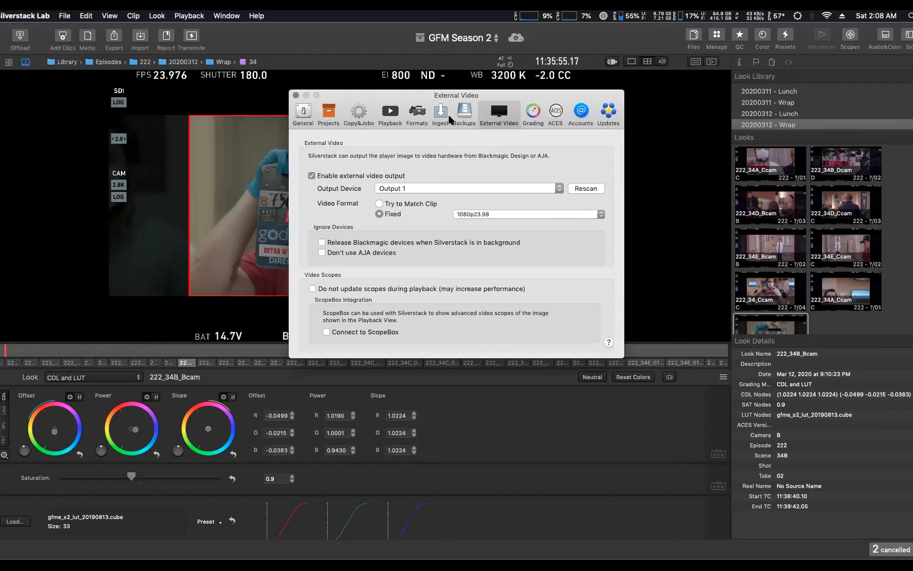
left_click(309, 114)
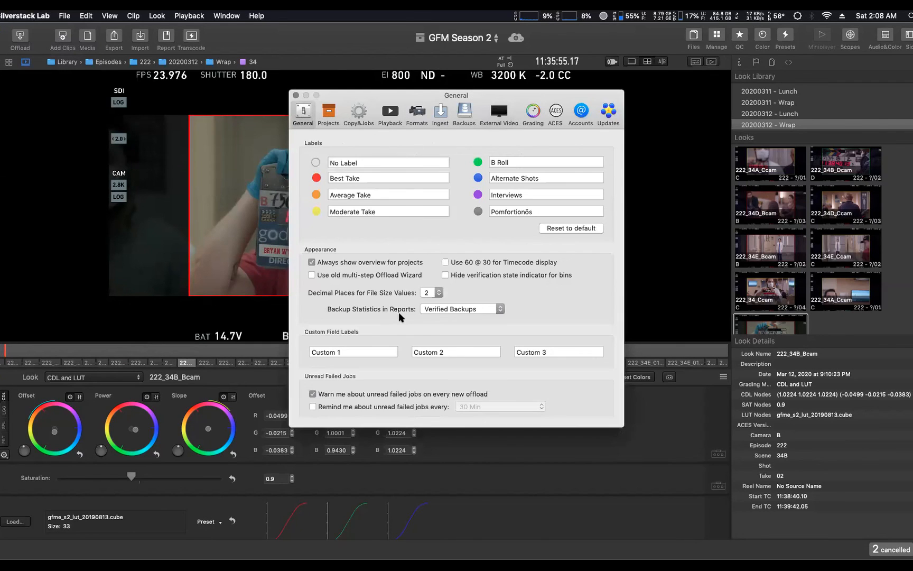
left_click(329, 114)
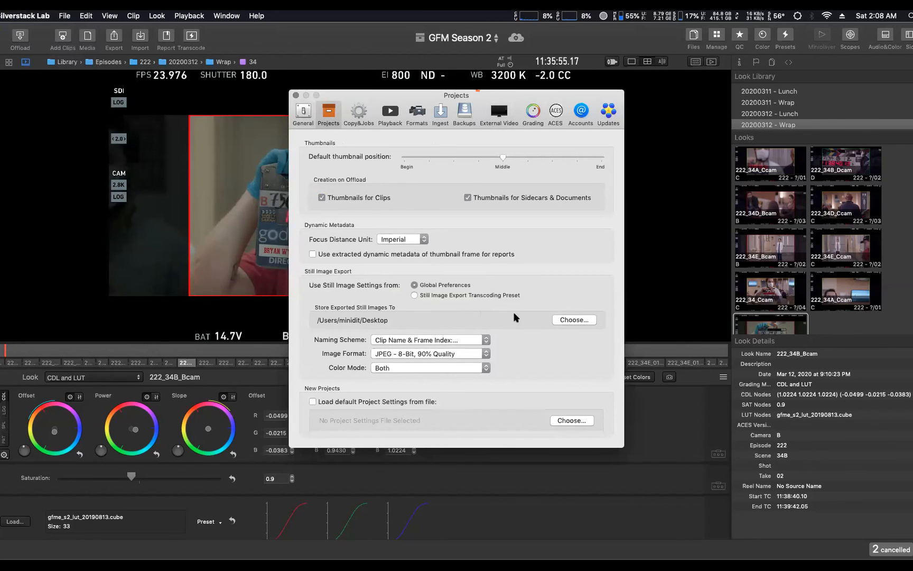
left_click(428, 368)
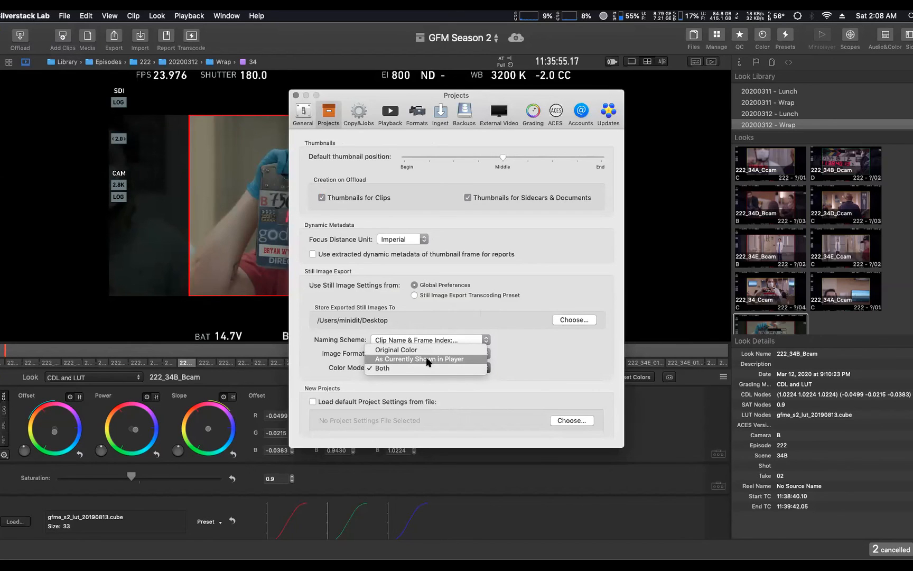
left_click(529, 362)
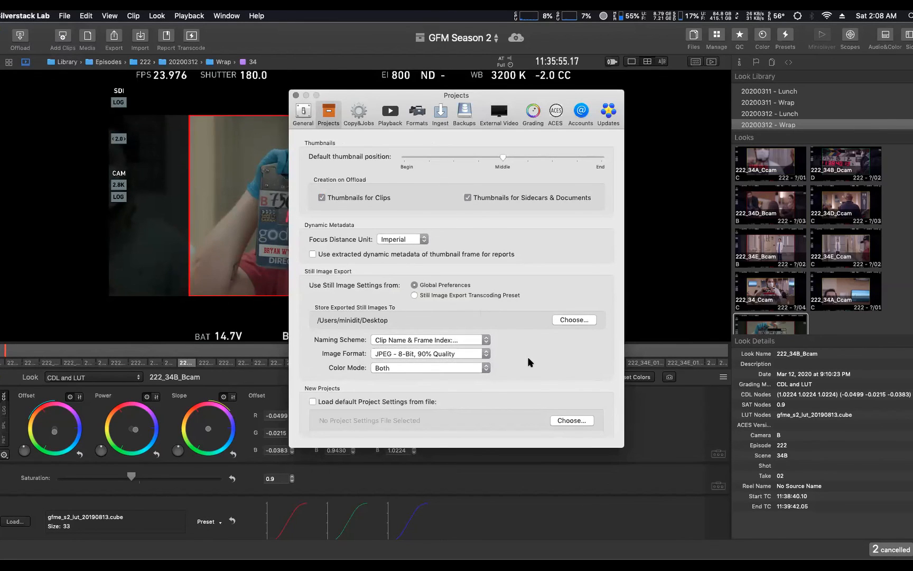
left_click(295, 95)
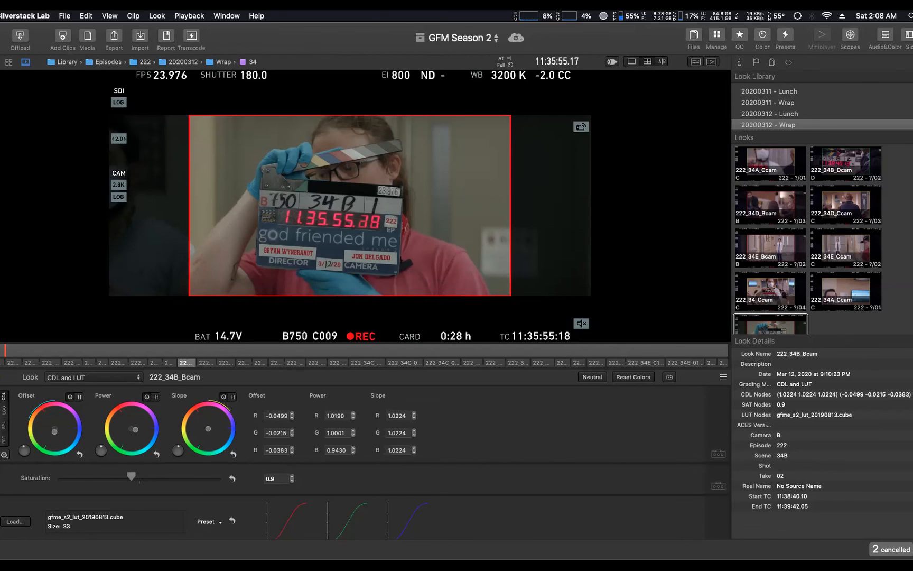
left_click(1, 227)
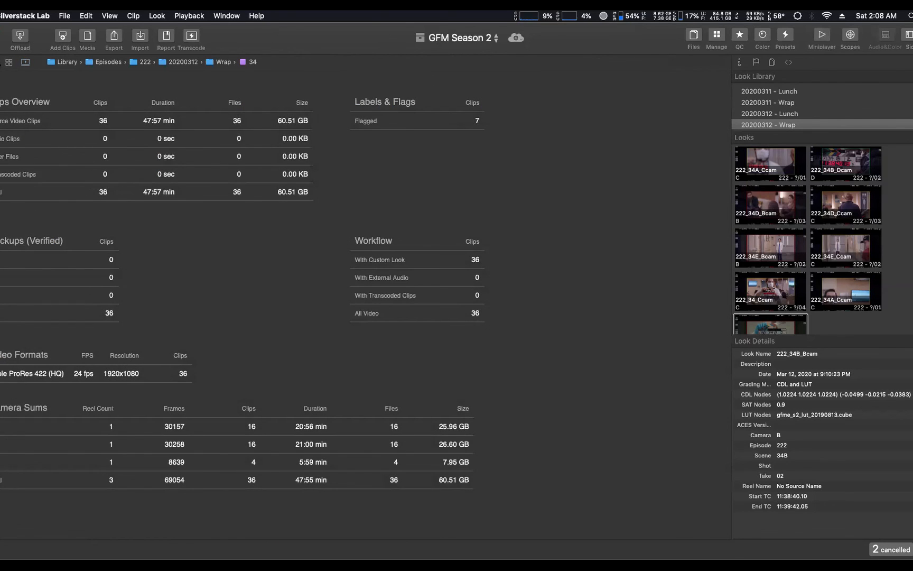
- Return to the clip library and inspect the stills in the Stills bin of episode 206, folder 20190904, up to 206_26C_01_B
left_click(0, 62)
left_click(713, 32)
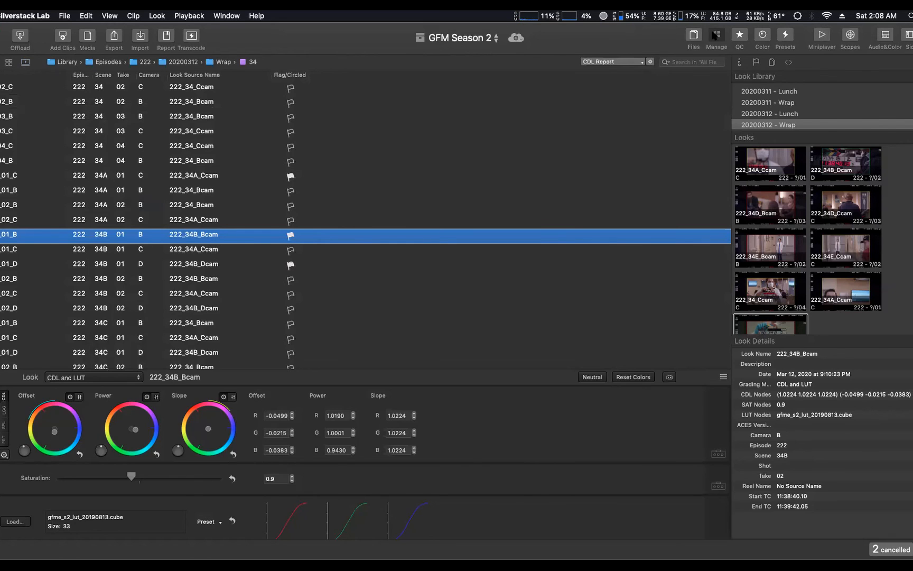
scroll(35, 279, "up", 5)
scroll(35, 282, "up", 5)
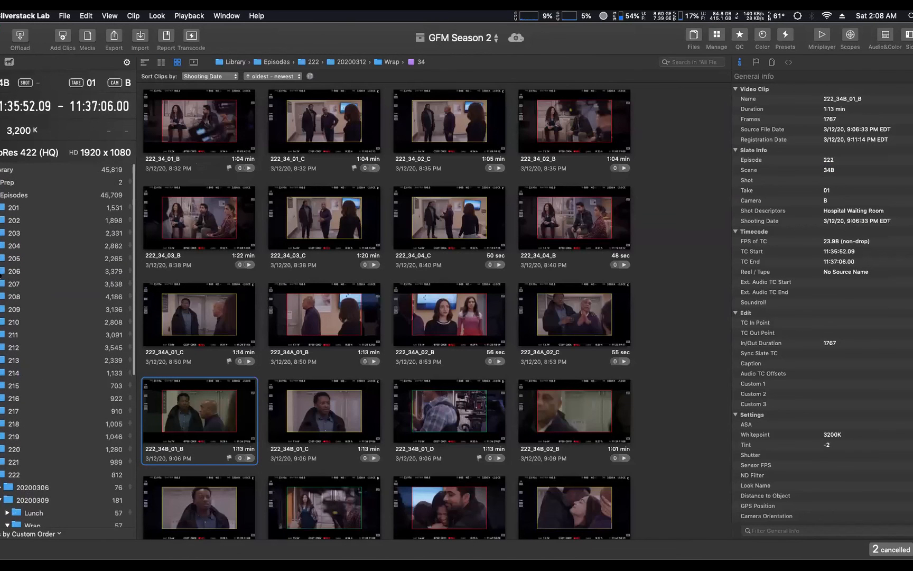
left_click(0, 272)
left_click(2, 347)
left_click(13, 385)
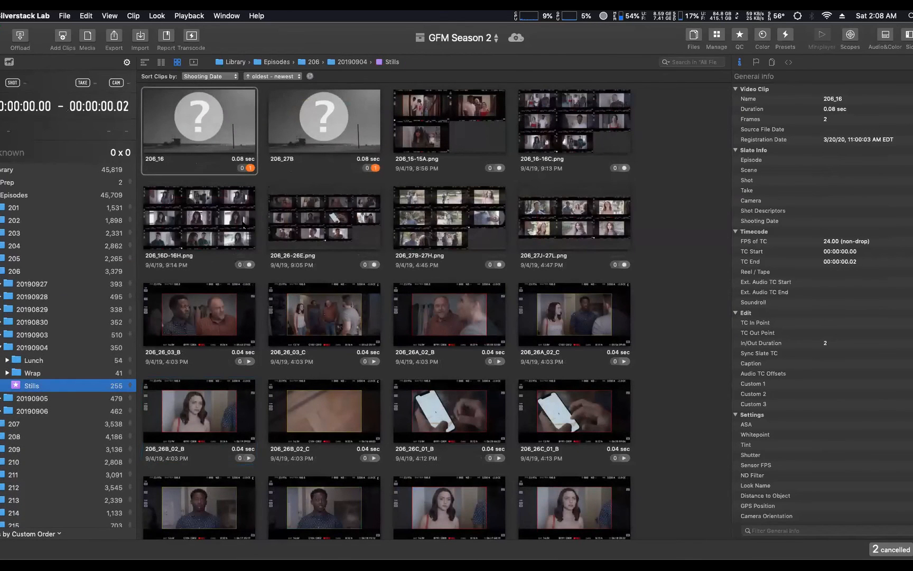
left_click(222, 316)
left_click(298, 317)
left_click(418, 348)
left_click(426, 404)
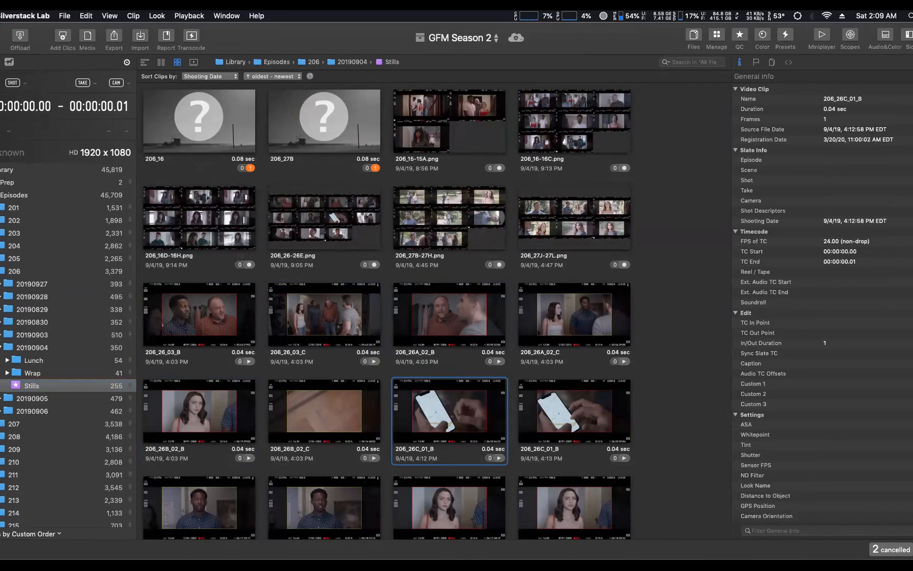
- List all clips of episode 222 in the table view
left_click(0, 348)
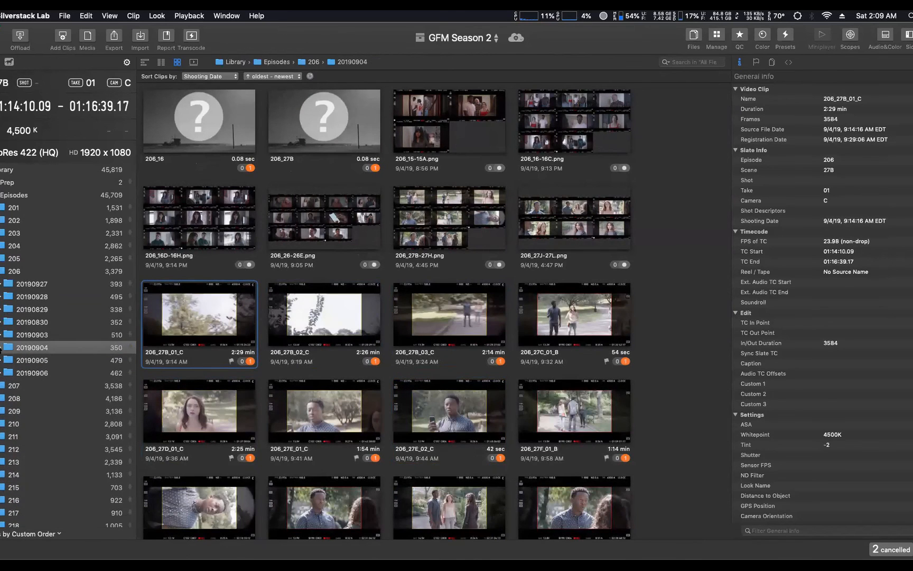
scroll(16, 402, "down", 10)
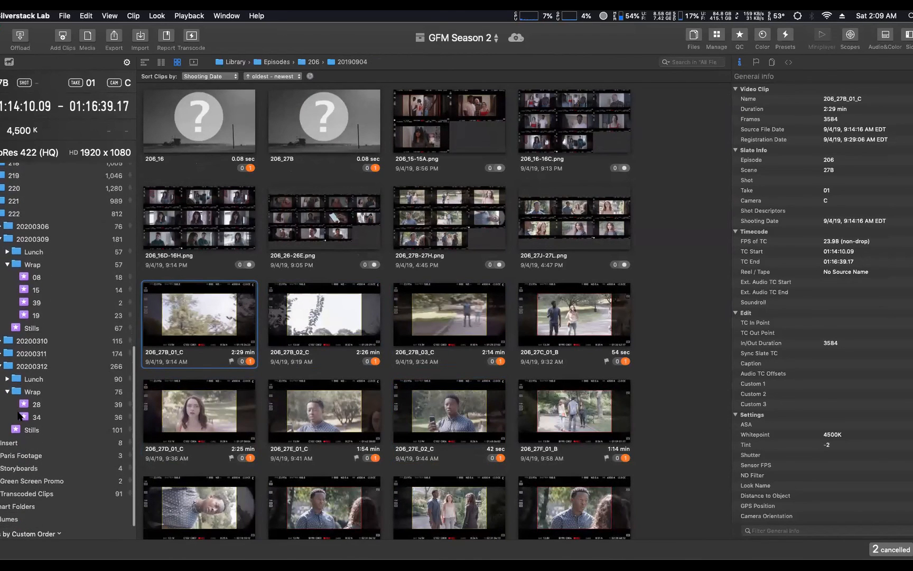
left_click(17, 216)
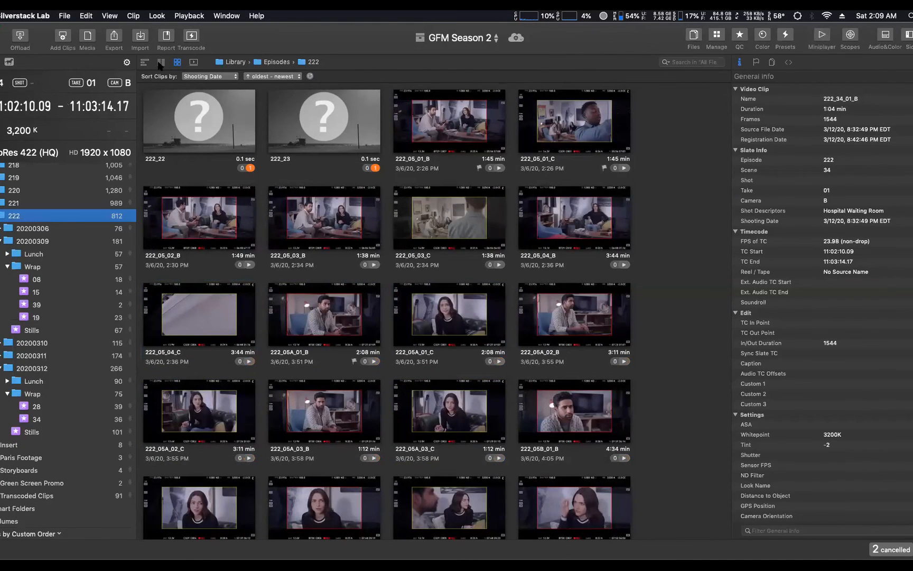
left_click(161, 62)
- Add the Shot Descriptors column to the CDL Report table layout and widen it to show the full descriptor text
left_click(632, 63)
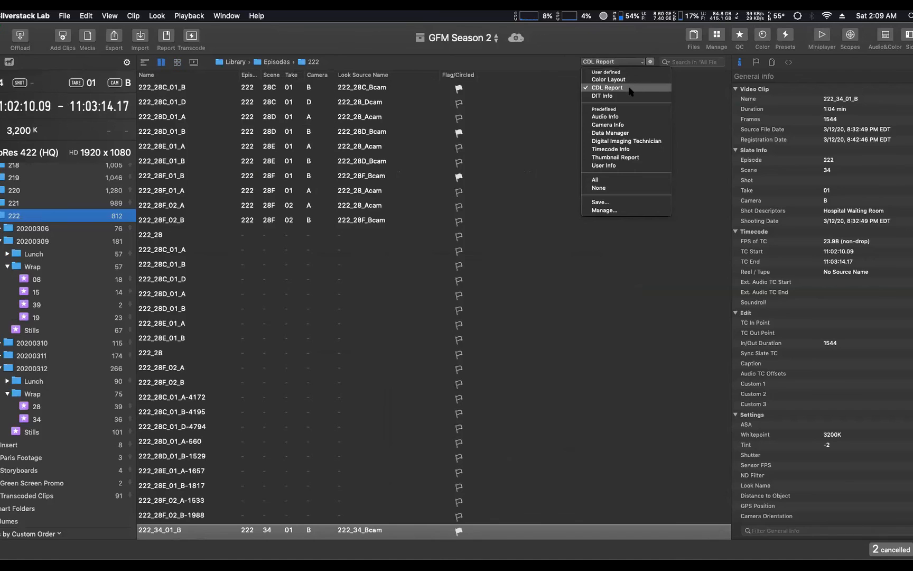
left_click(650, 64)
left_click(651, 62)
scroll(618, 328, "down", 10)
scroll(618, 330, "down", 10)
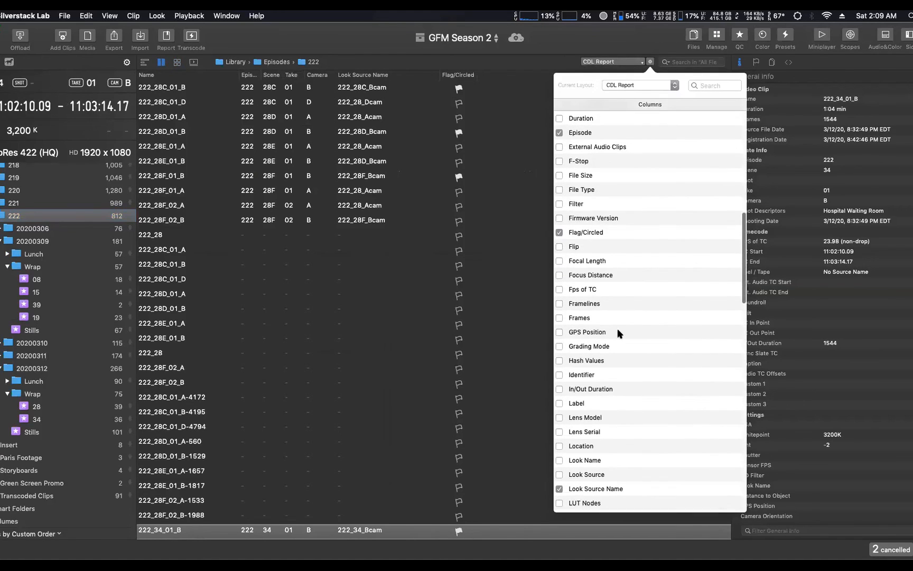
scroll(617, 330, "down", 10)
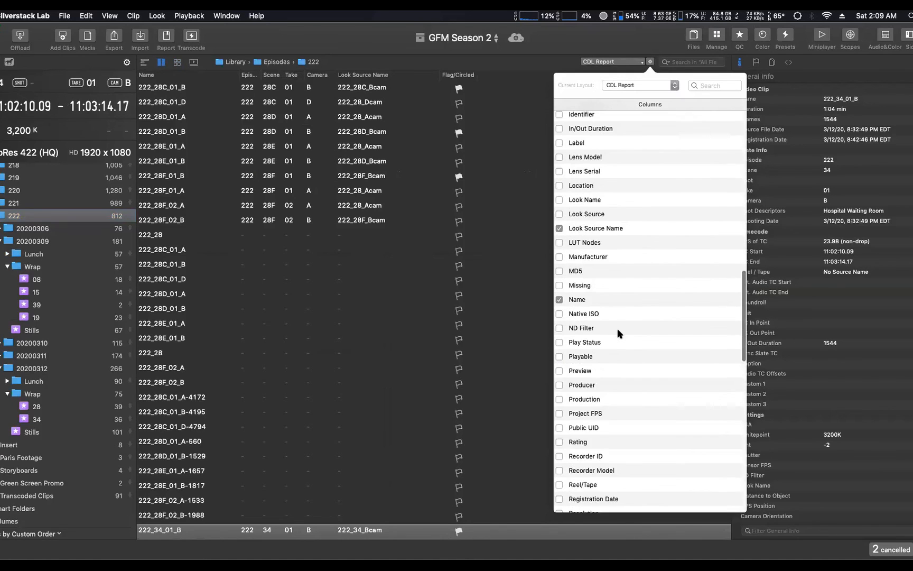
scroll(617, 329, "down", 10)
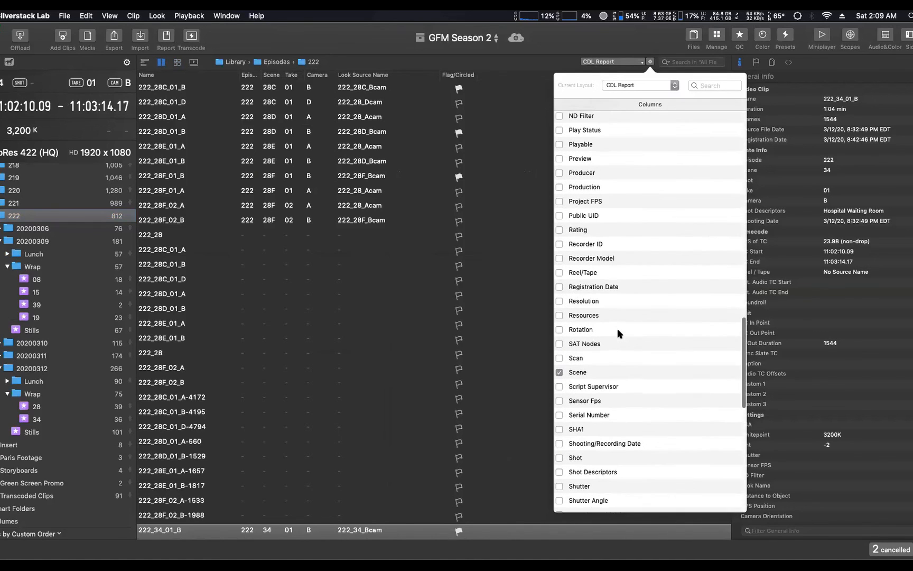
scroll(617, 328, "down", 6)
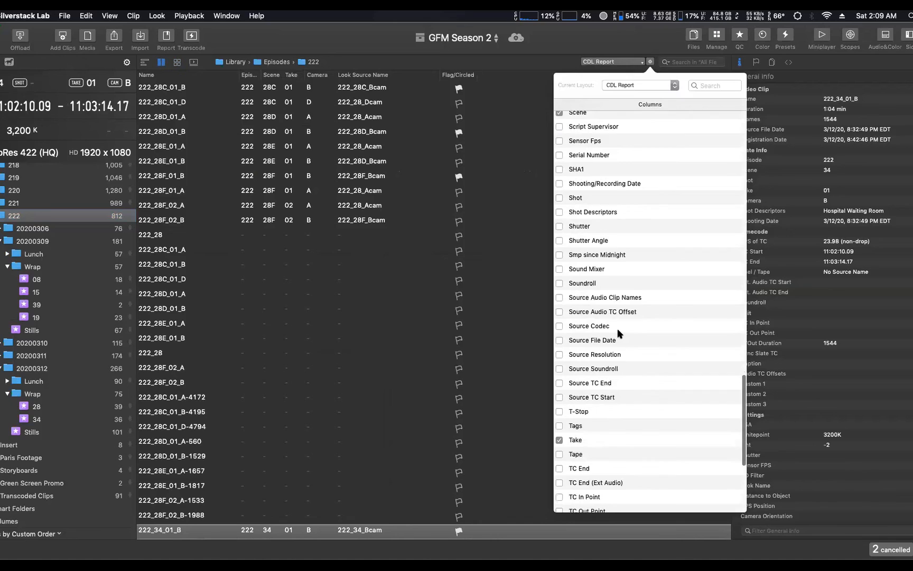
left_click(560, 230)
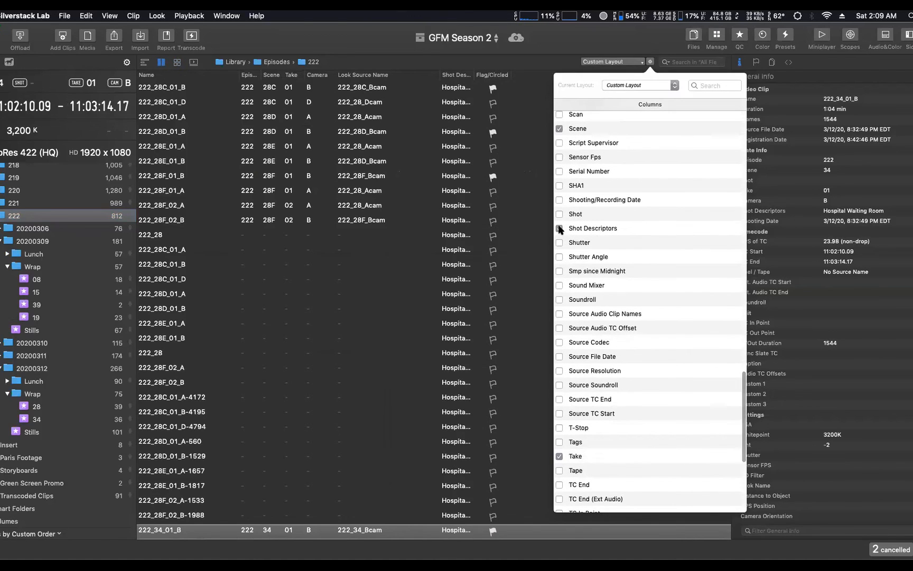
left_click(473, 72)
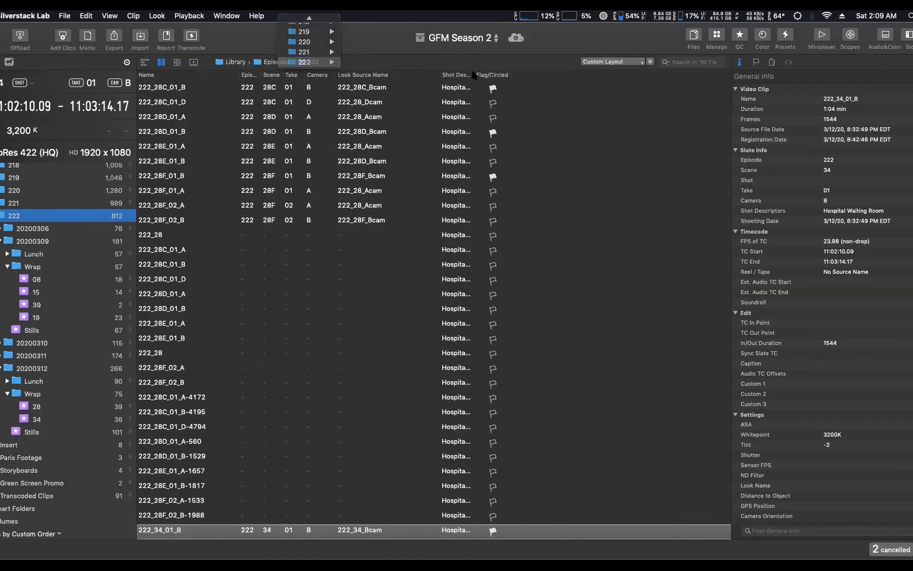
left_click_drag(595, 77, 633, 81)
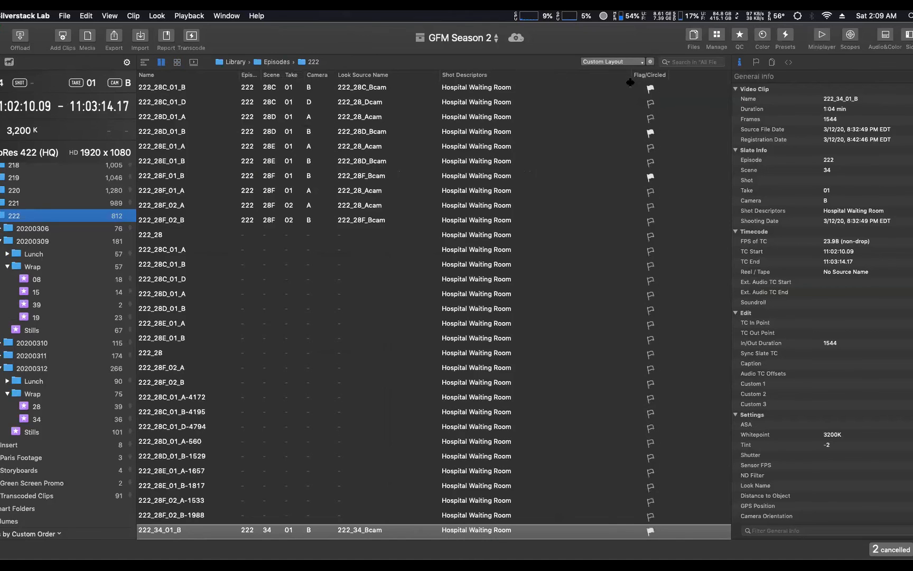
- Filter the episode 222 clips by "miles" and try the variant "mile's"
left_click(693, 61)
type("mil")
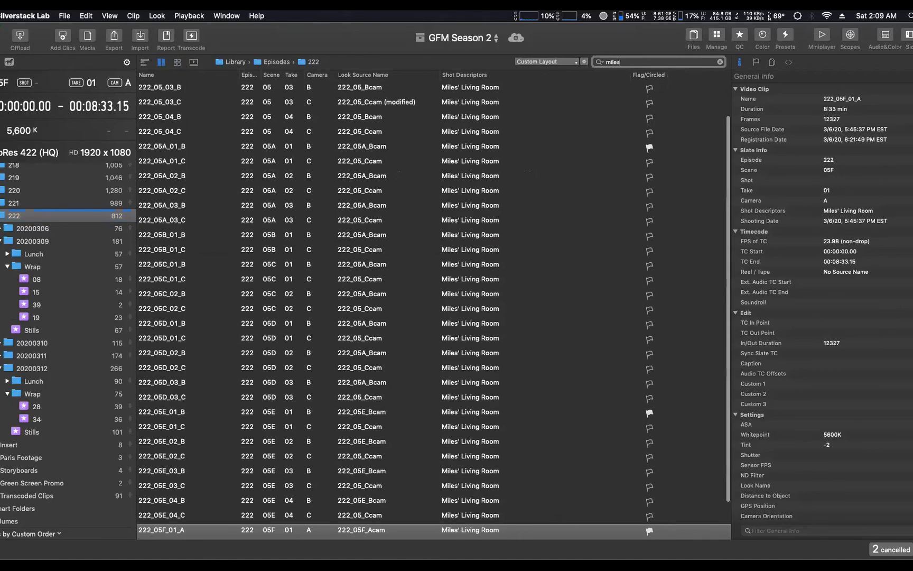
type("e'")
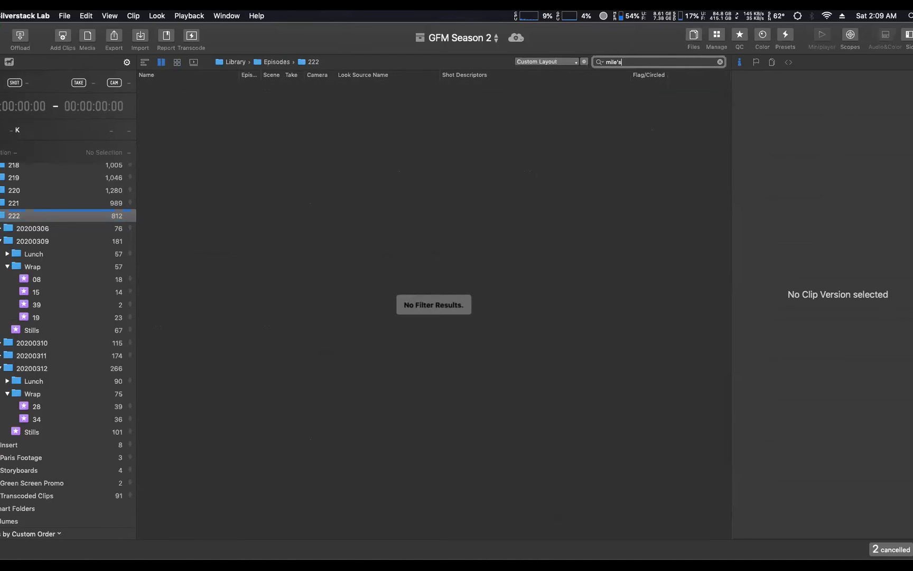
- Filter the episode 222 clips by "hospital hallway" and look through the matching clips and their look names
key("BackSpace")
key("BackSpace")
key("BackSpace")
key("BackSpace")
type("hospital")
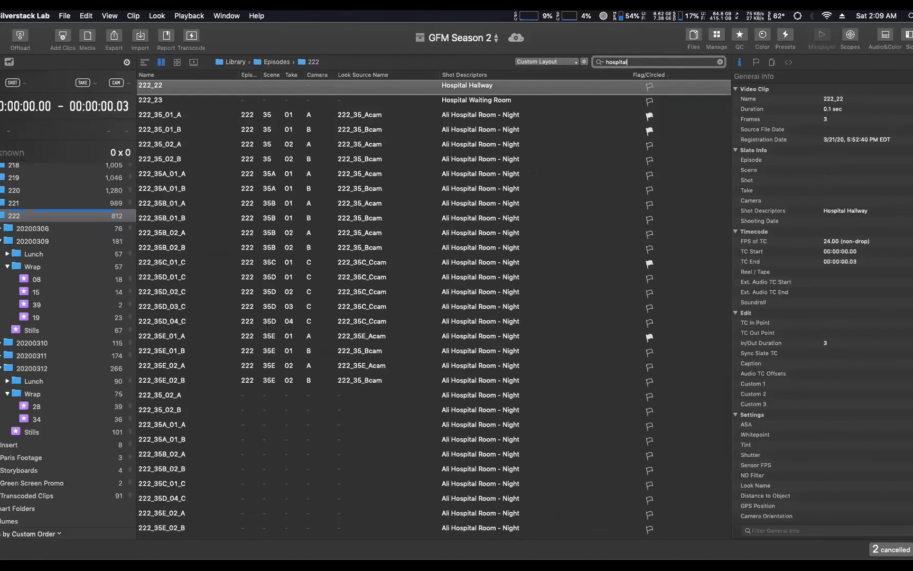
type(" hallway")
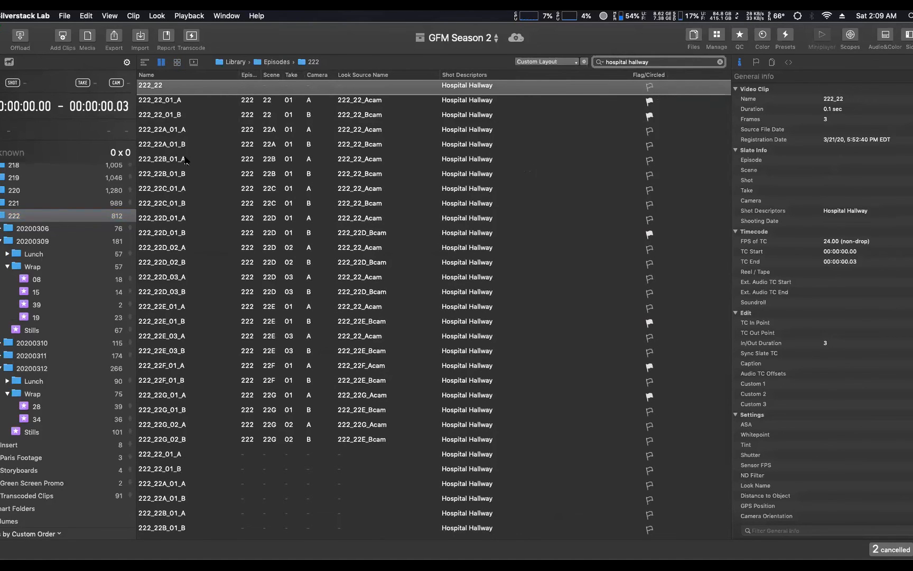
scroll(187, 176, "down", 5)
scroll(187, 175, "down", 5)
scroll(187, 175, "up", 6)
scroll(189, 181, "up", 3)
- Open bin 34 of the 20200312 Wrap folder, clear the search filter and show its clips as thumbnails
left_click(55, 418)
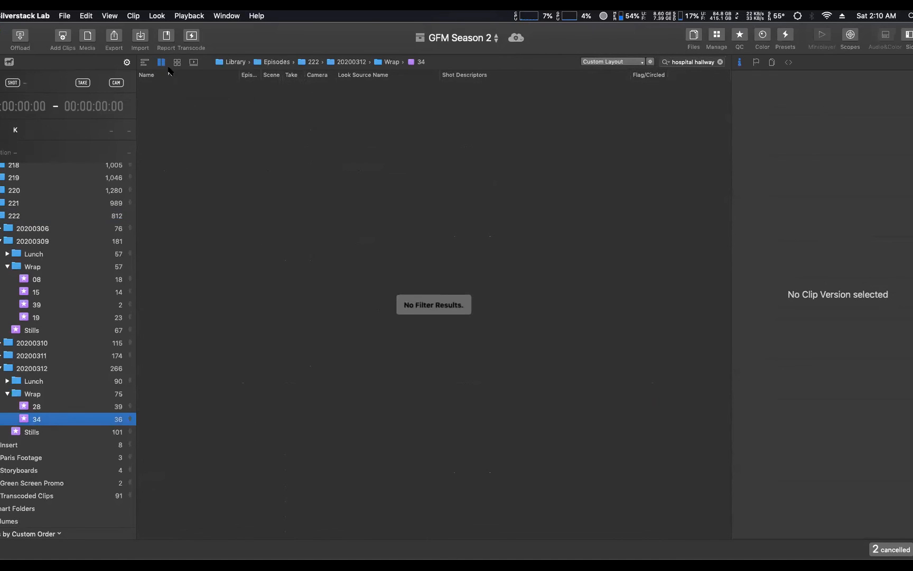
left_click(722, 64)
left_click(720, 63)
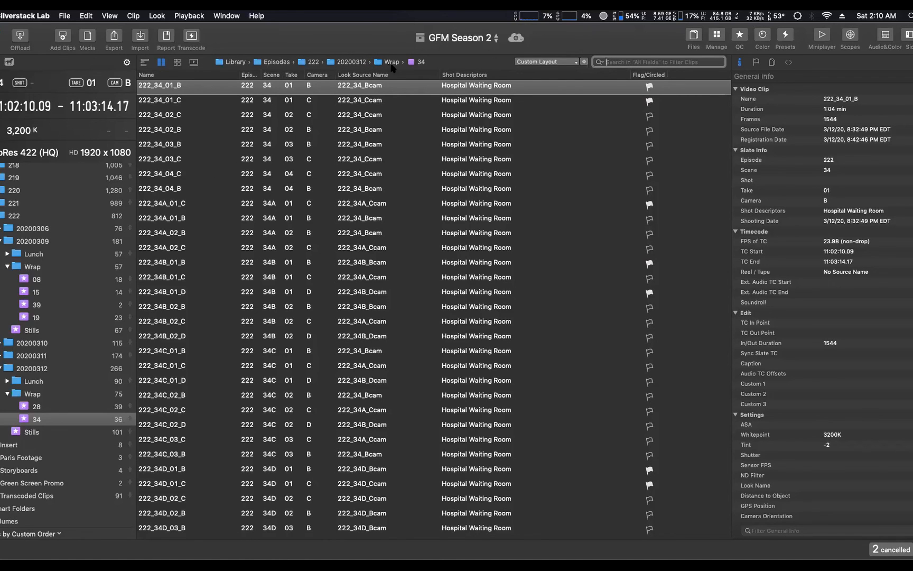
left_click(177, 62)
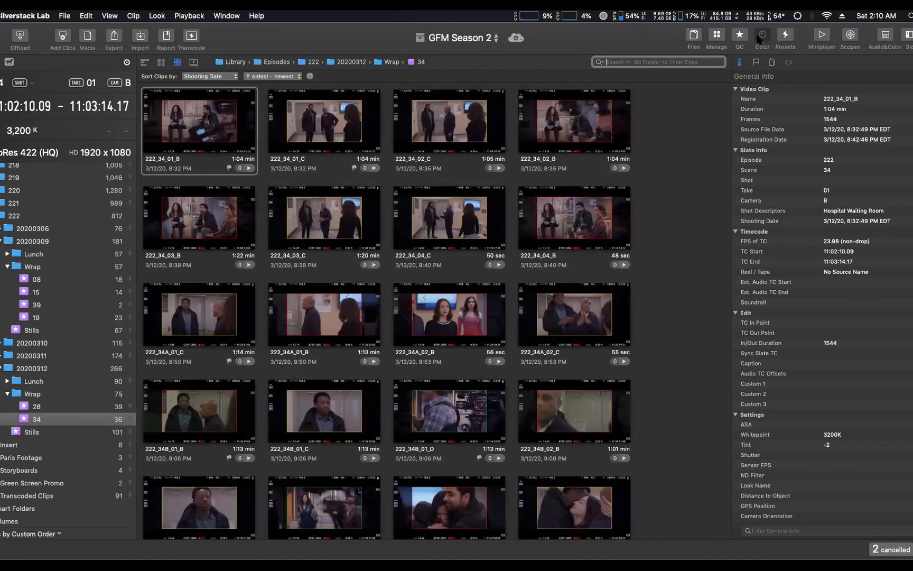
- Select all looks in the 20200312 - Wrap look library of the color workspace and open the export of the selected looks
left_click(761, 36)
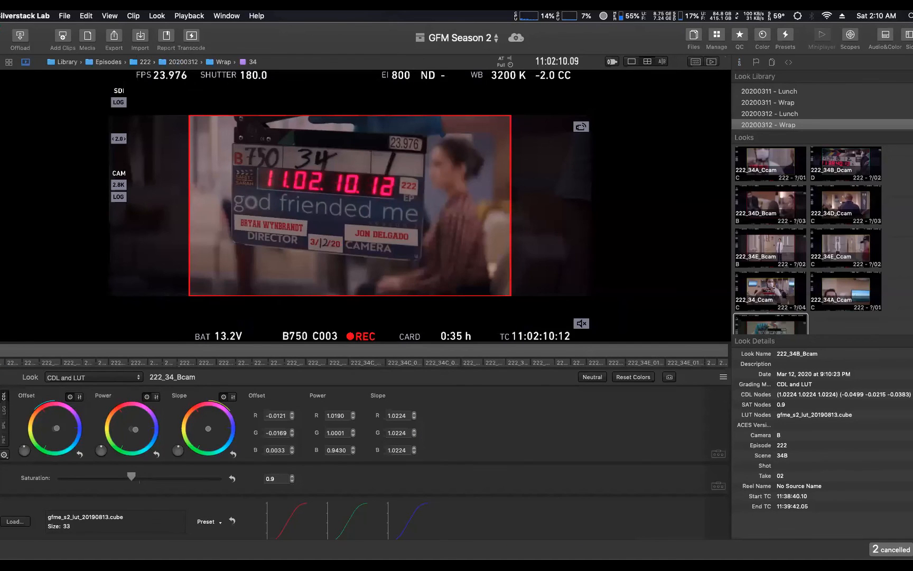
left_click(9, 62)
scroll(7, 239, "down", 1)
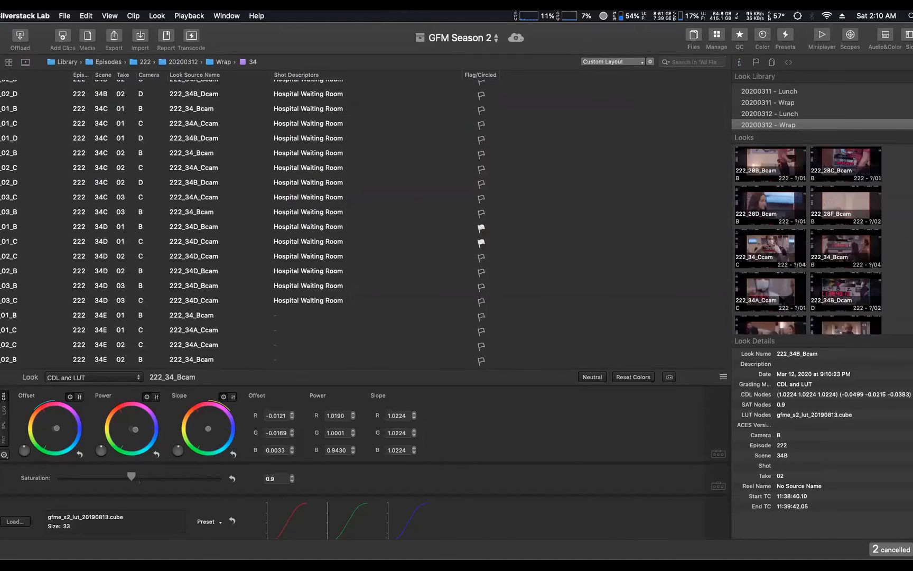
scroll(780, 175, "up", 3)
left_click(770, 186)
key("super+a")
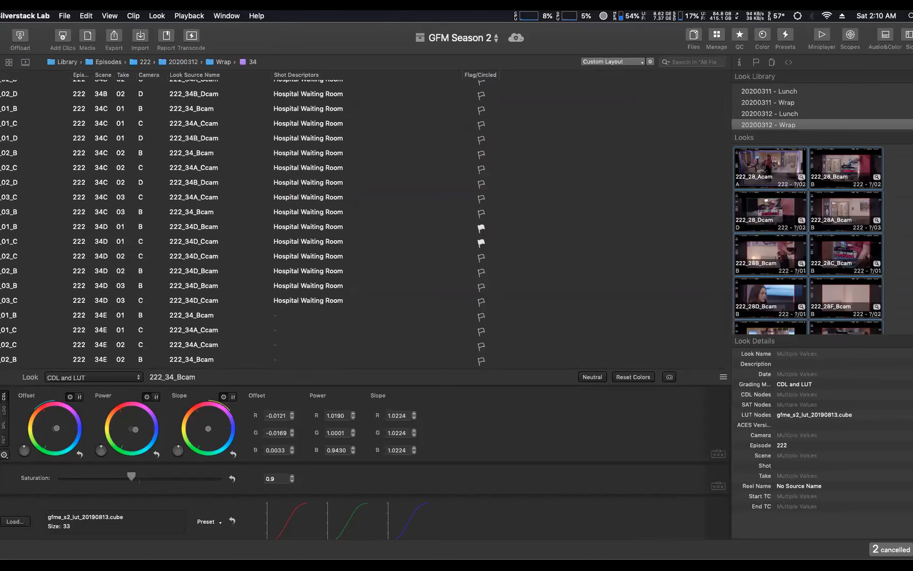
right_click(778, 171)
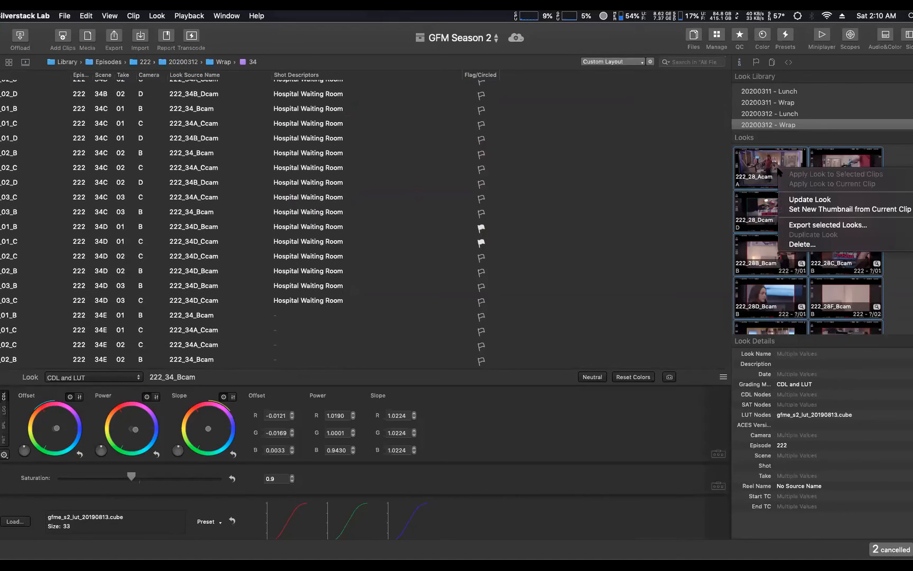
left_click(820, 228)
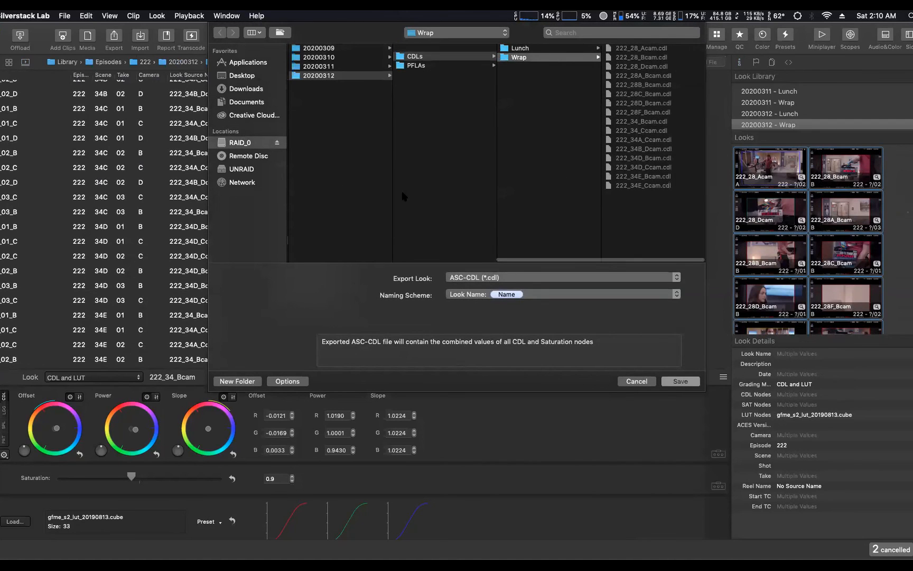
- Examine the available file formats for the look export, keep ASC-CDL, and cancel the export
left_click(576, 277)
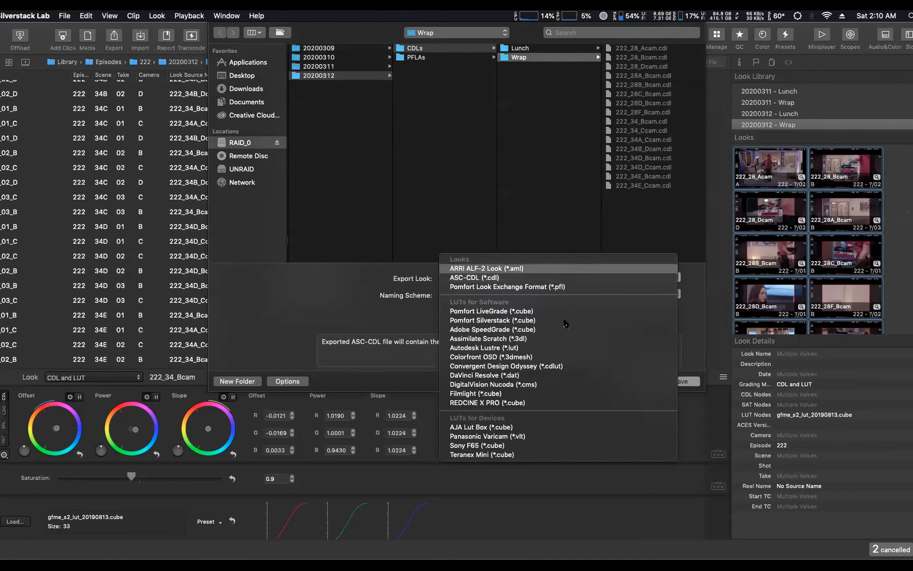
left_click(508, 114)
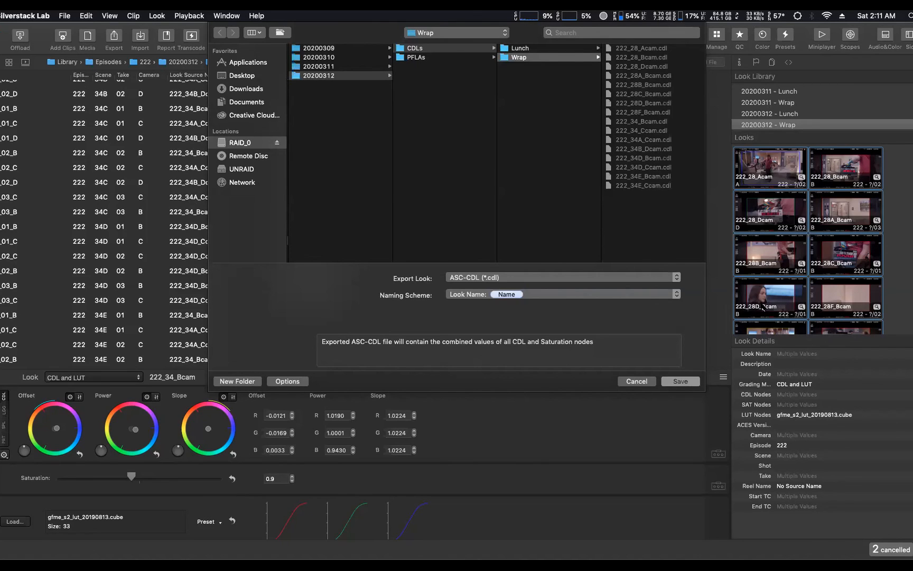
left_click(644, 383)
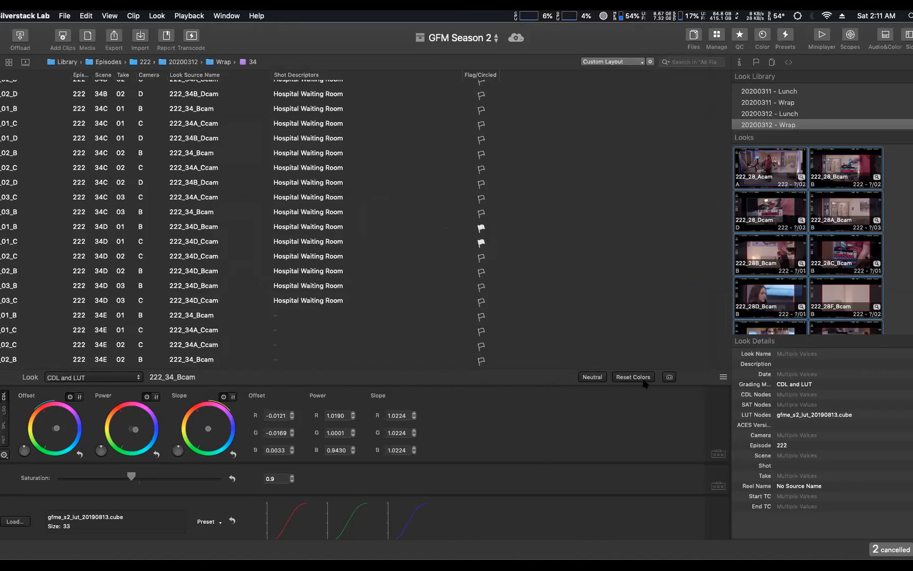
- Switch to Livegrade Pro and examine the record format options in its Recording preferences, keeping ProRes 422 HQ
key("super+Tab")
key("super+Tab")
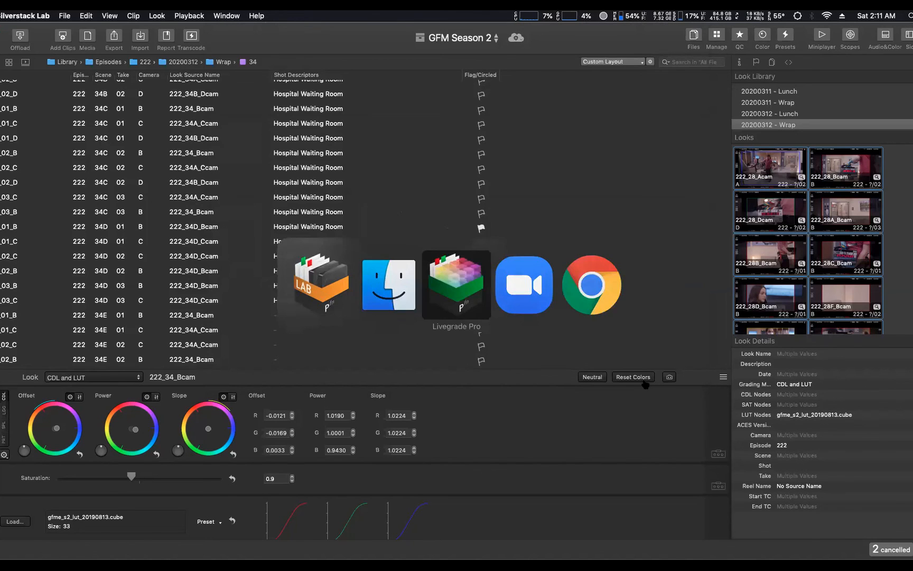
left_click(27, 16)
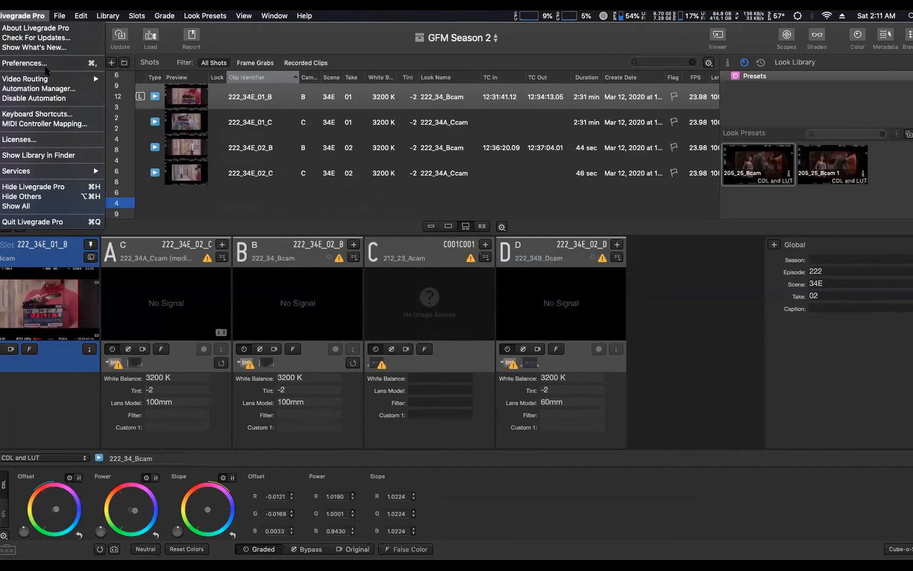
left_click(51, 64)
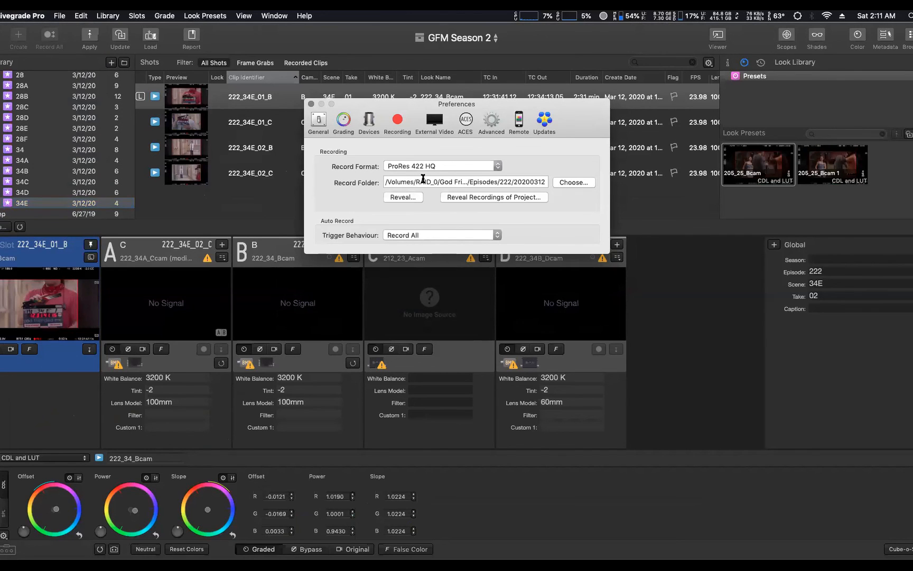
left_click(489, 167)
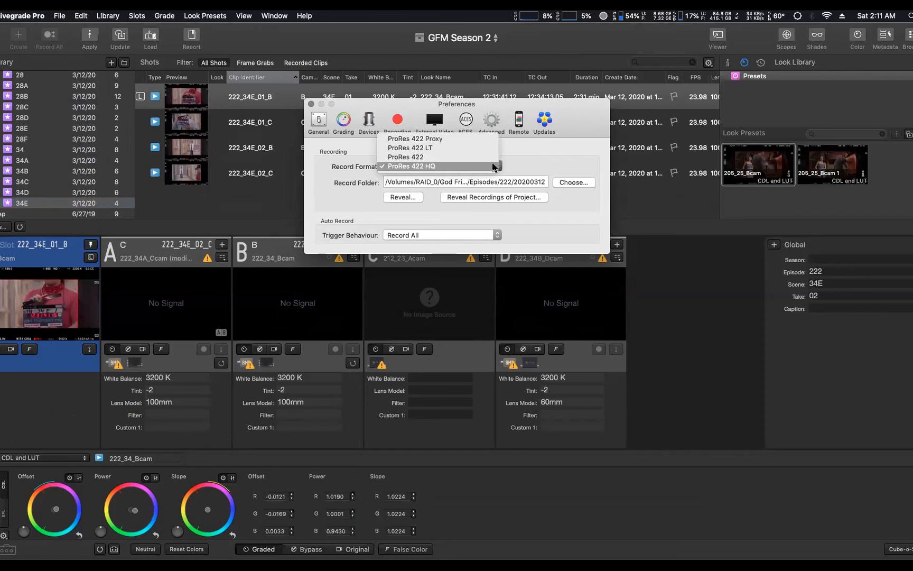
left_click(528, 168)
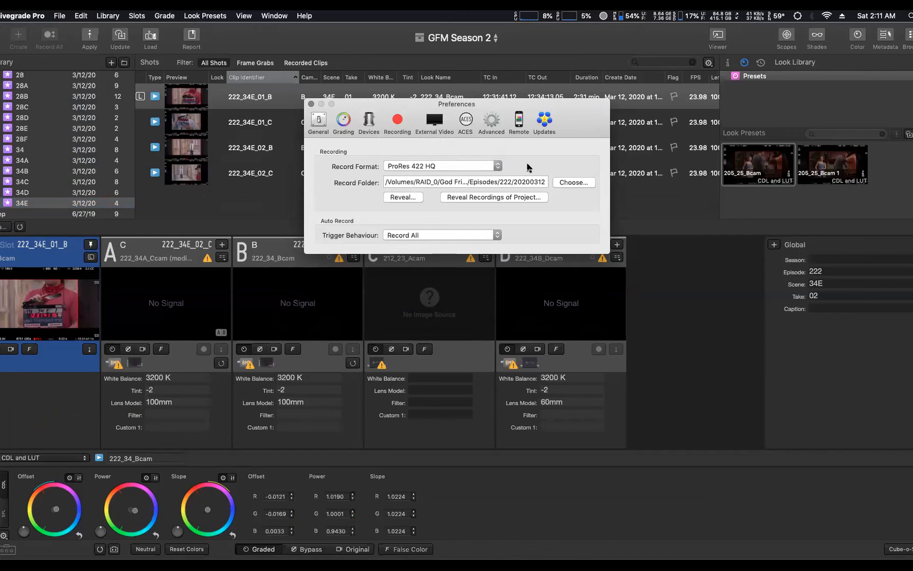
- Examine the DeckLink card's inputs and outputs as a list in Blackmagic Desktop Video Setup from System Preferences, and close all preference windows
mouse_move(569, 558)
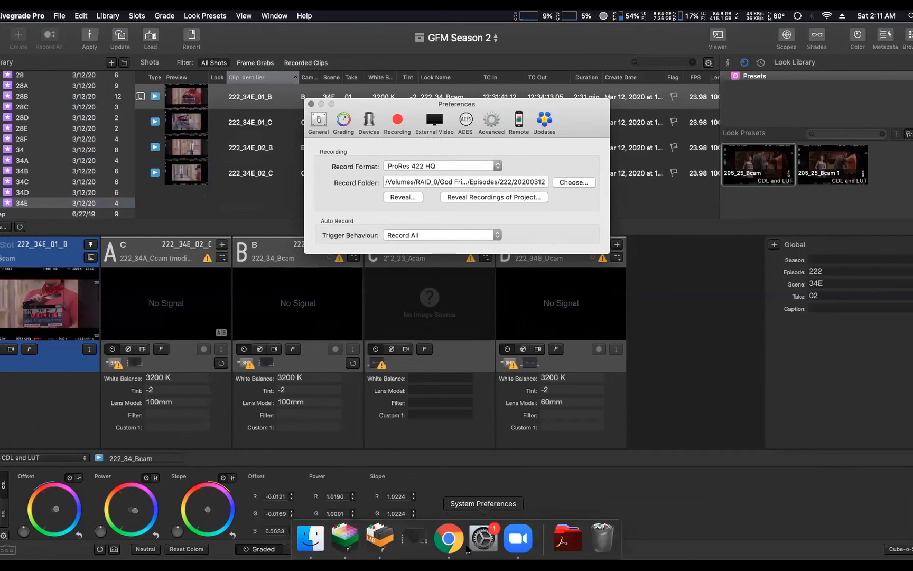
left_click(483, 538)
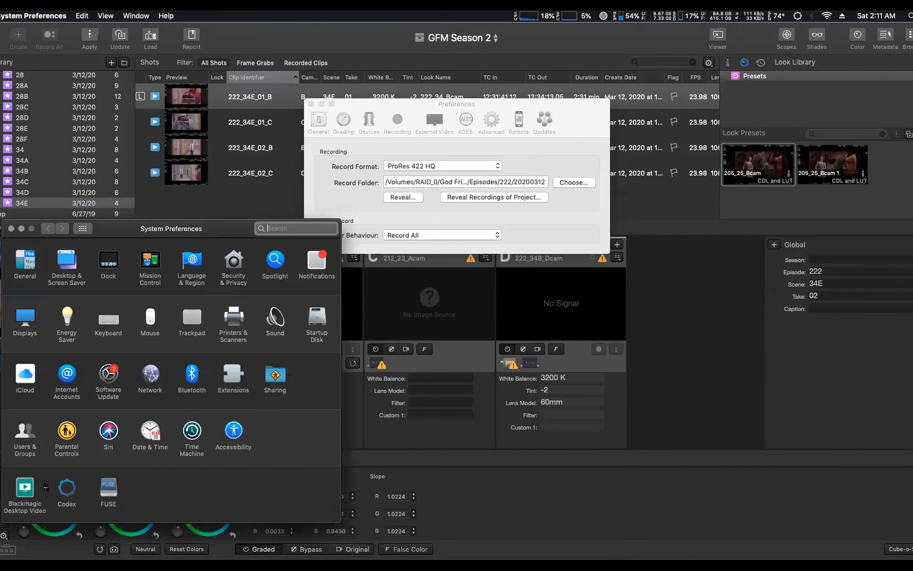
left_click(29, 494)
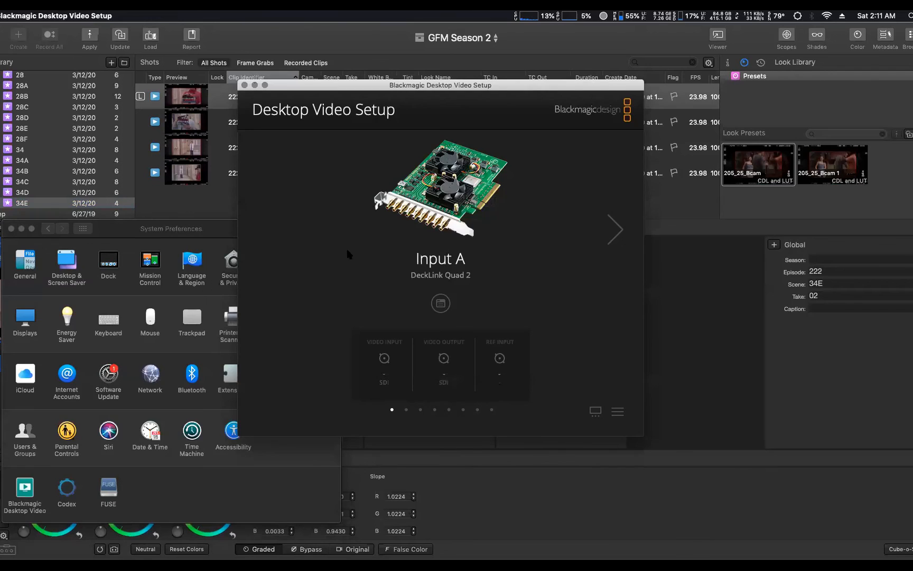
left_click(616, 412)
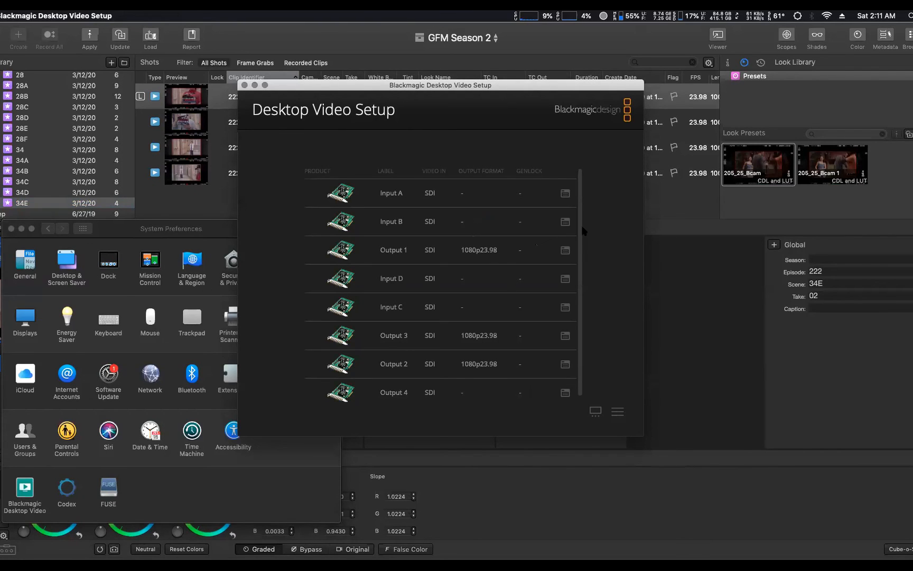
scroll(401, 217, "down", 1)
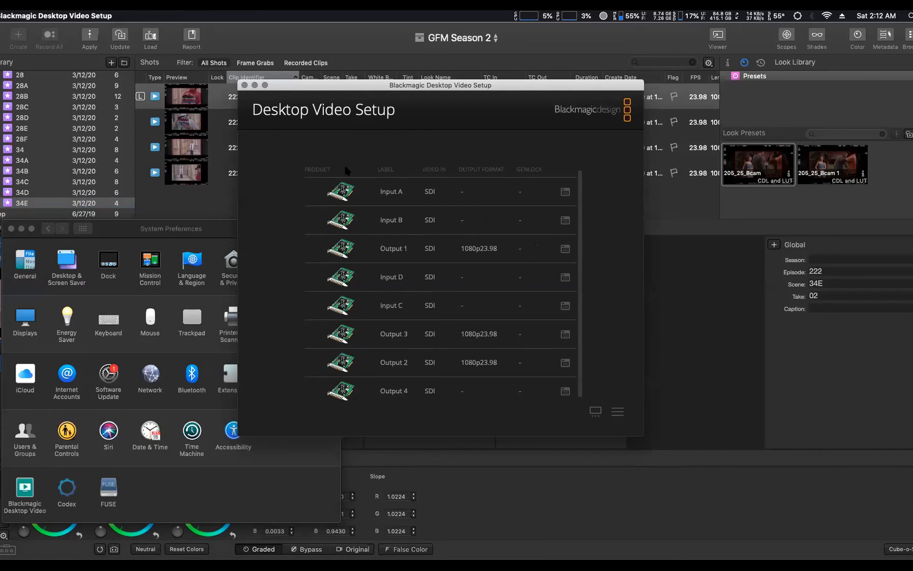
left_click(244, 86)
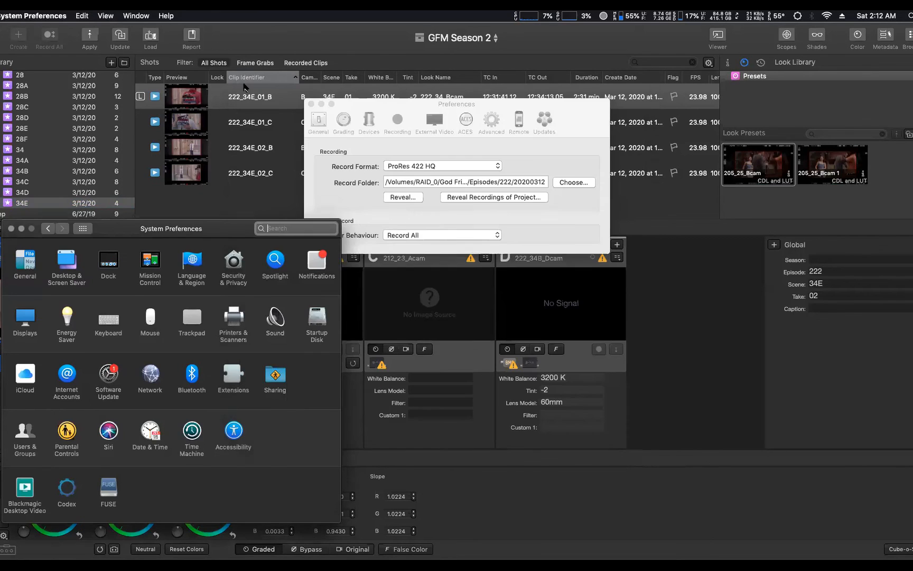
left_click(12, 229)
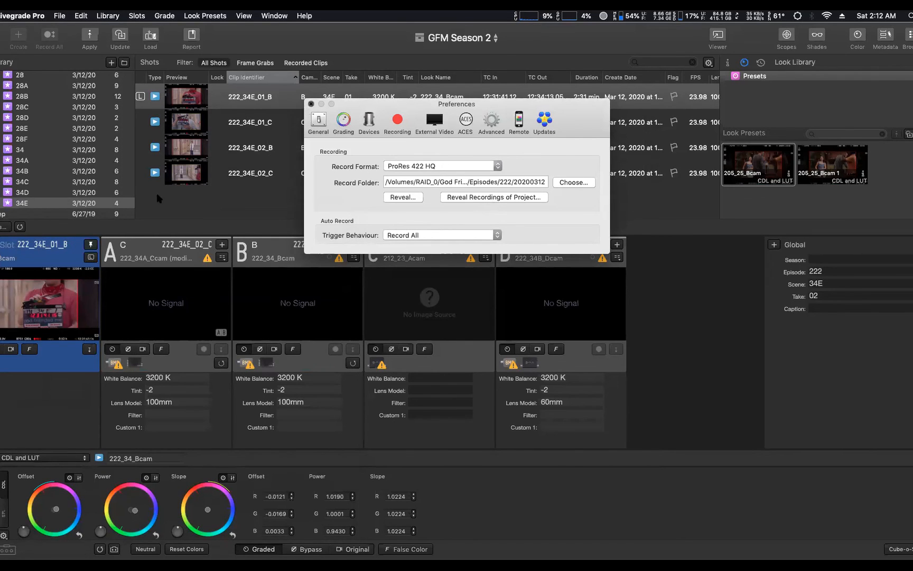
left_click(311, 104)
- Open the Device Manager, start adding a capture device to slot A, and look through the available video inputs
left_click(4, 226)
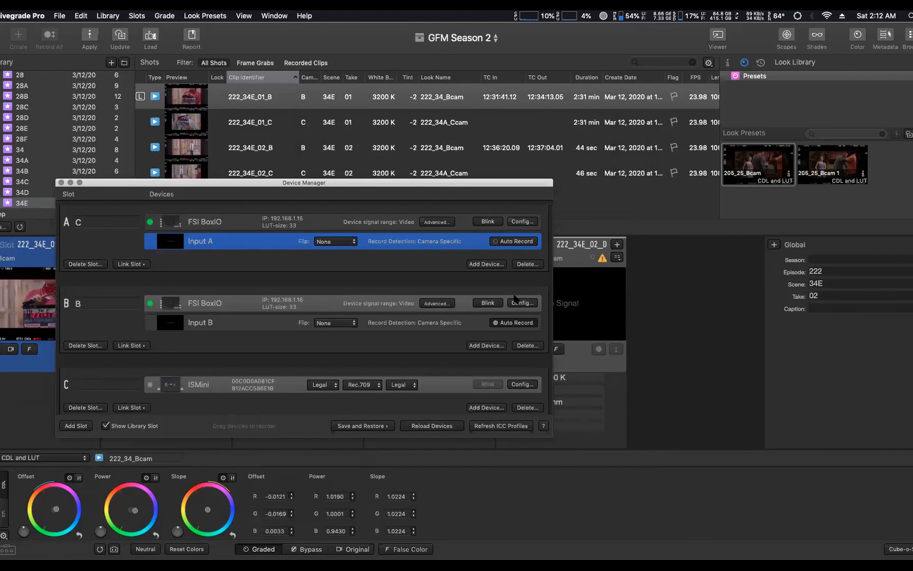
left_click(494, 264)
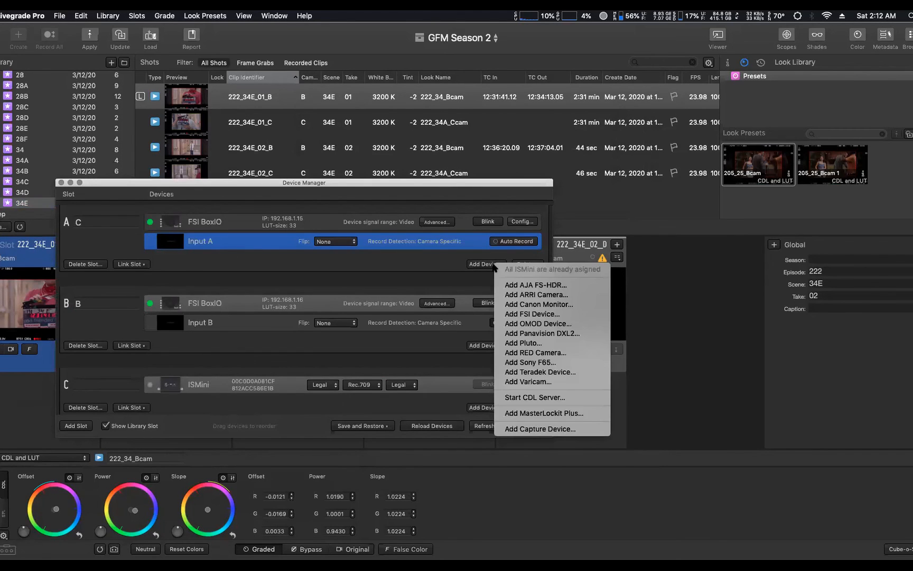
left_click(528, 428)
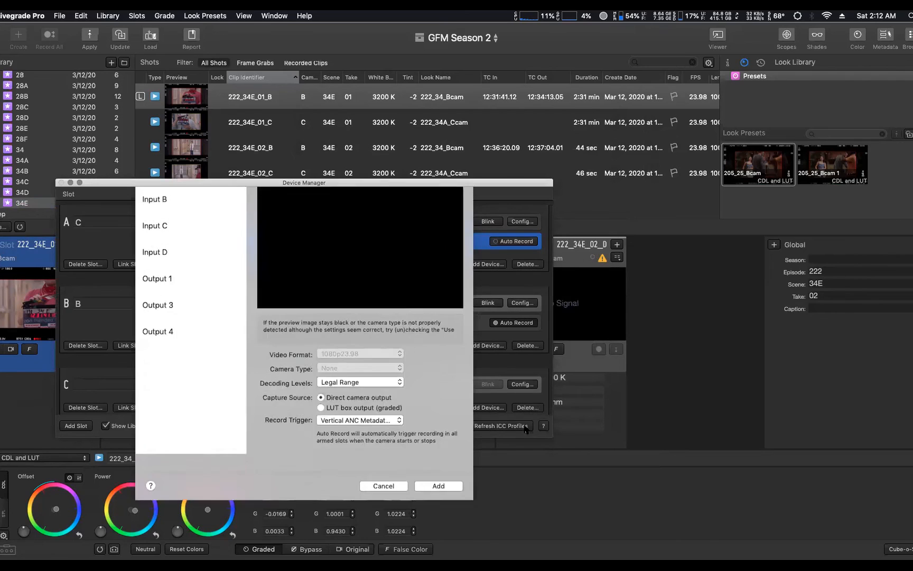
left_click(184, 234)
left_click(182, 248)
left_click(180, 283)
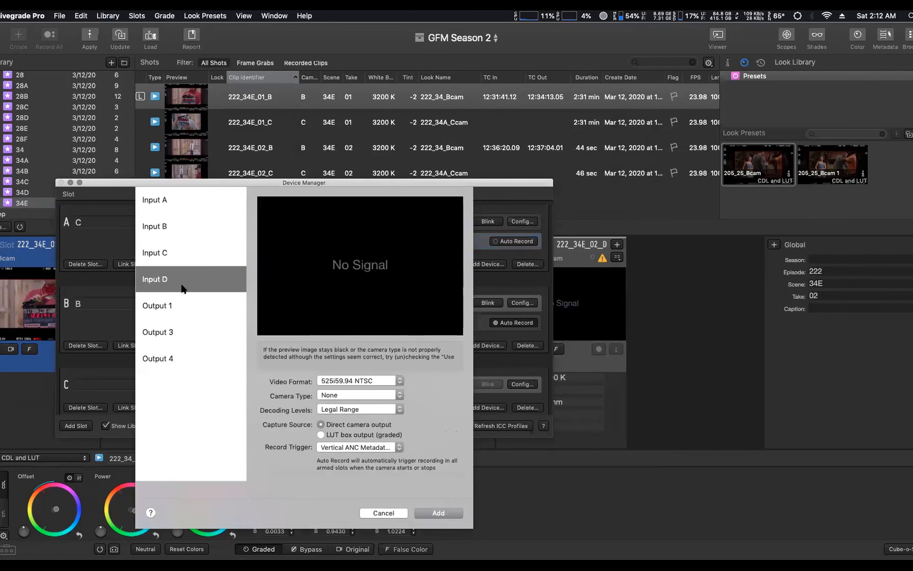
left_click(186, 210)
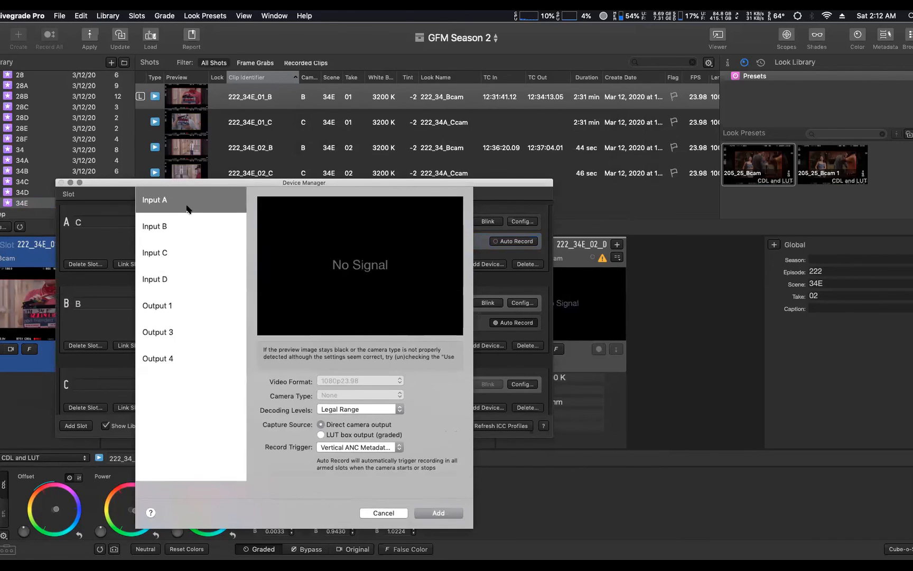
left_click(184, 228)
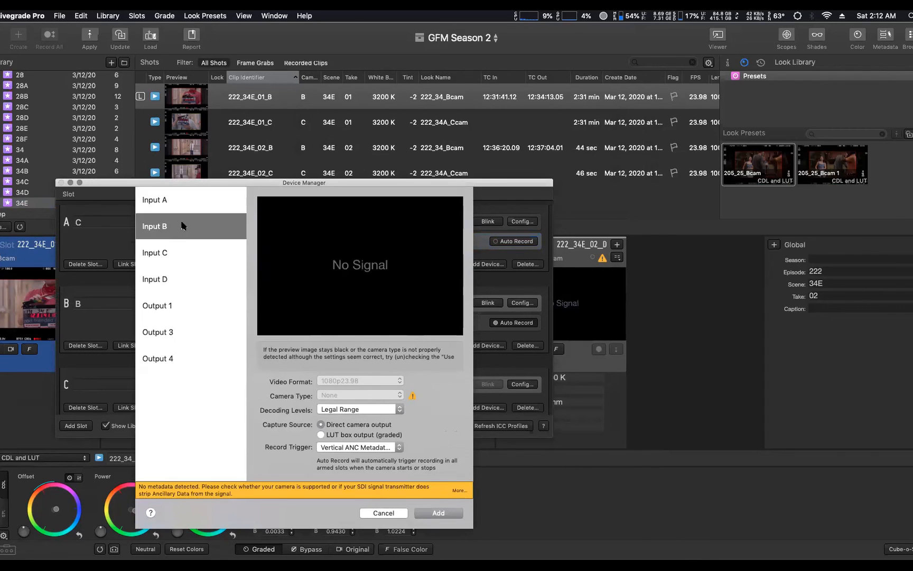
- Configure capture Input C with 1080p23.98 video format, Alexa camera type and Legal Range decoding, cancel adding it, and close the Device Manager
left_click(180, 255)
left_click(399, 381)
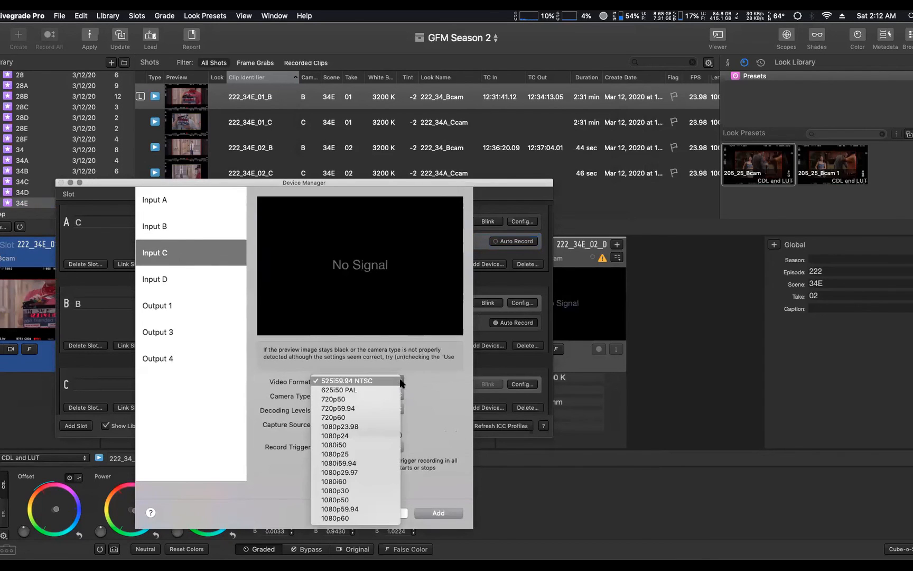
left_click(377, 426)
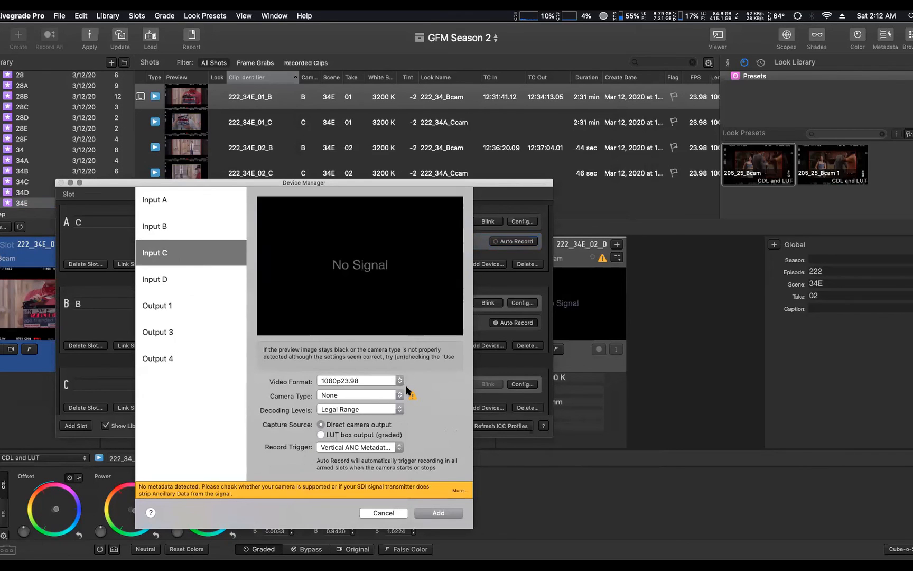
left_click(399, 394)
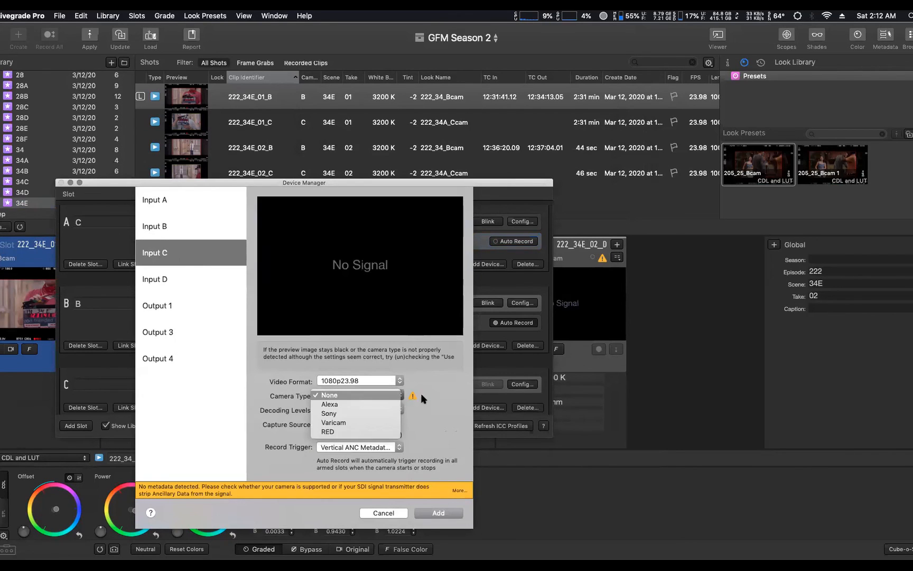
left_click(383, 403)
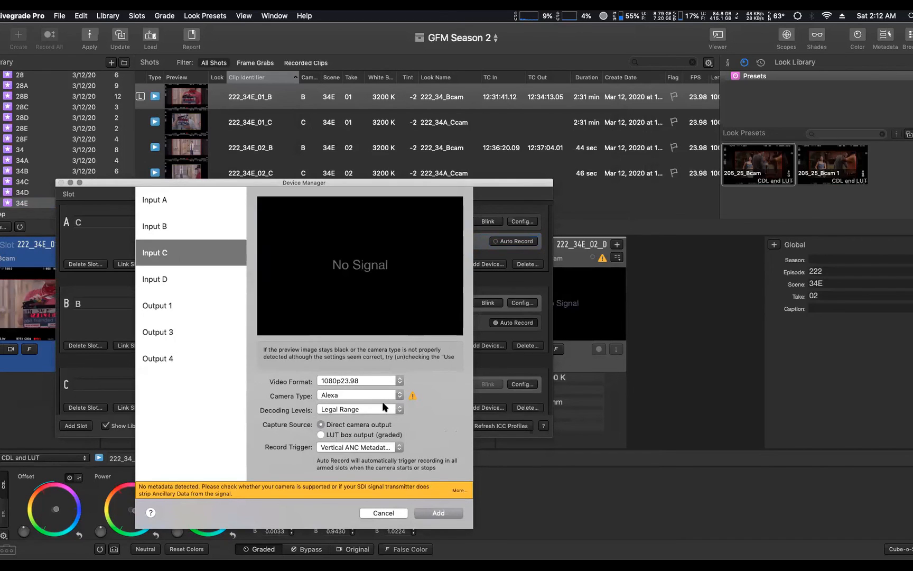
left_click(376, 411)
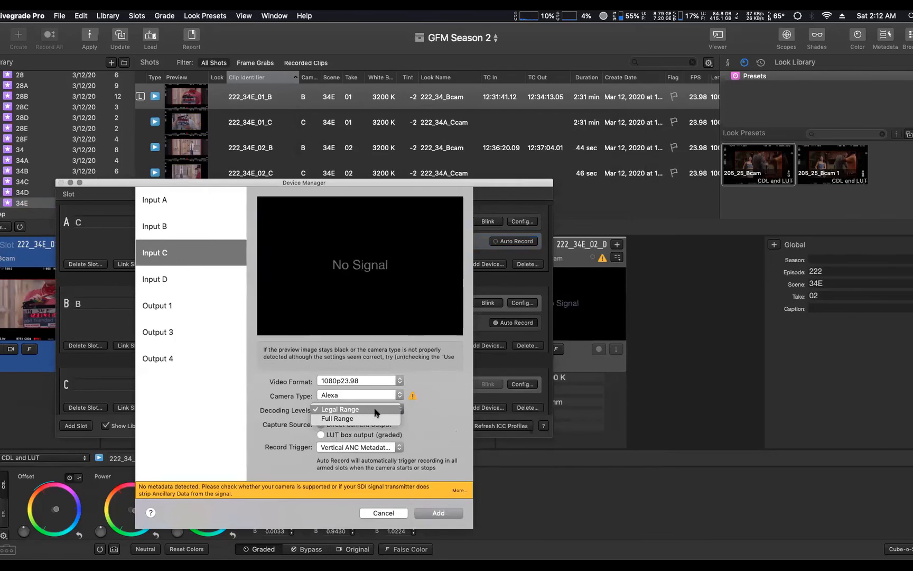
left_click(376, 410)
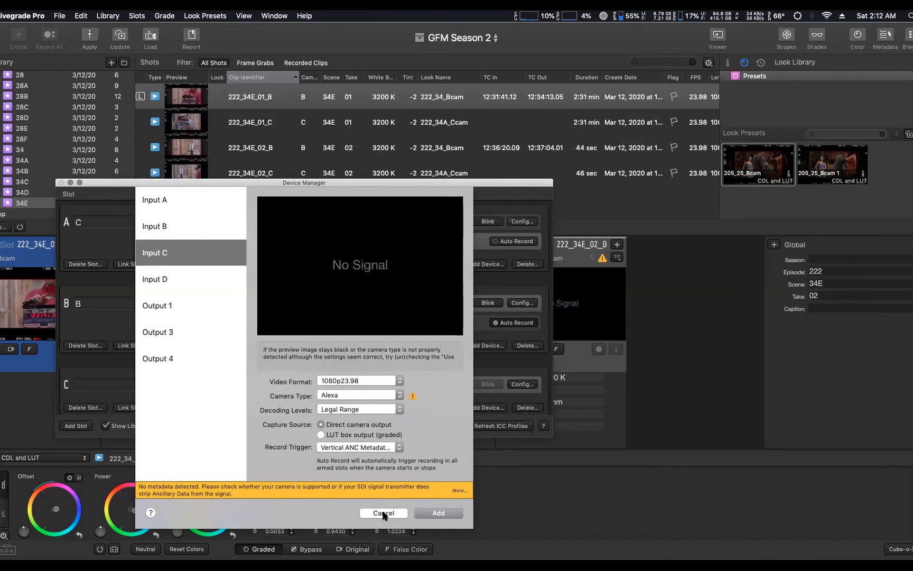
left_click(383, 513)
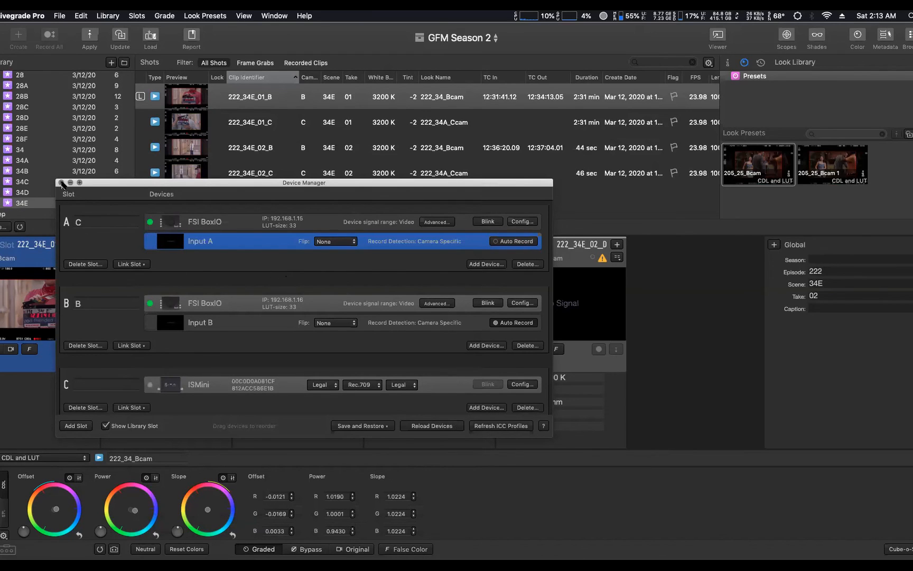
left_click(62, 183)
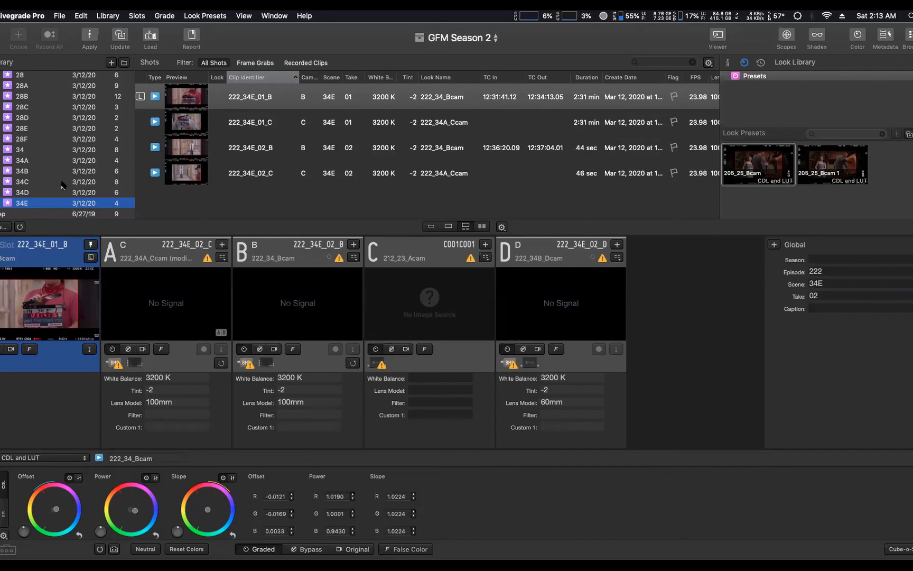
- Switch to Silverstack Lab's Manage workspace, open the Stills bin of episode 209's 20191001 folder, and select a 209_08B_01_B still
key("super+Tab")
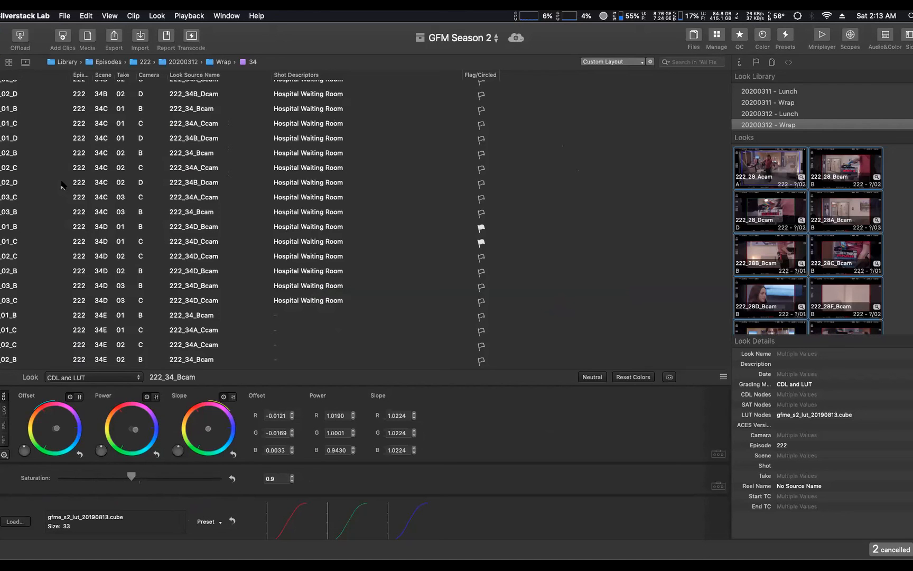
left_click(718, 34)
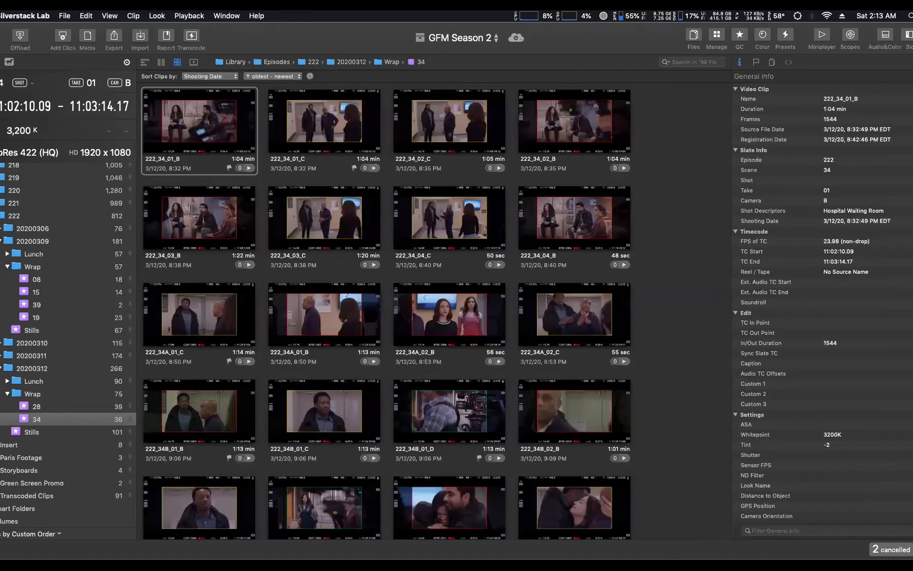
left_click(1, 216)
scroll(63, 333, "up", 5)
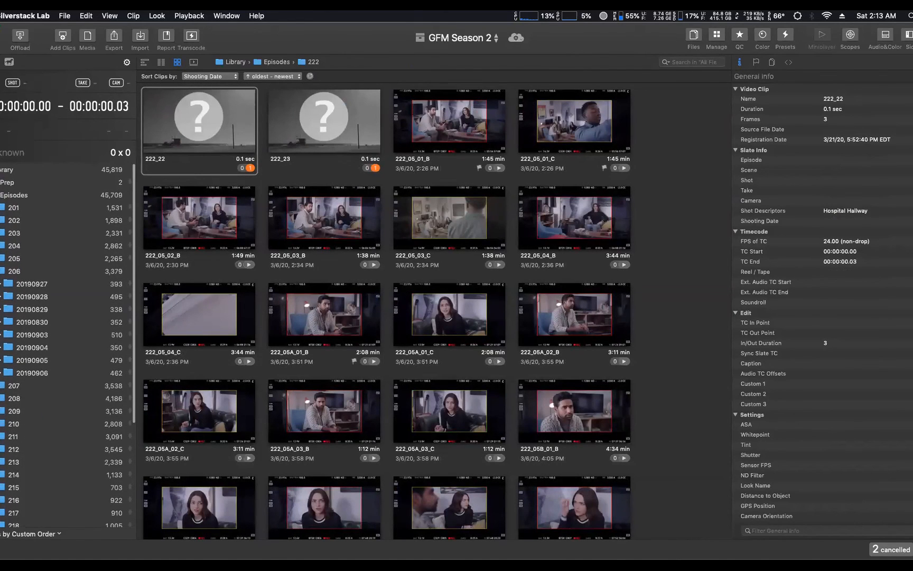
left_click(2, 271)
left_click(1, 271)
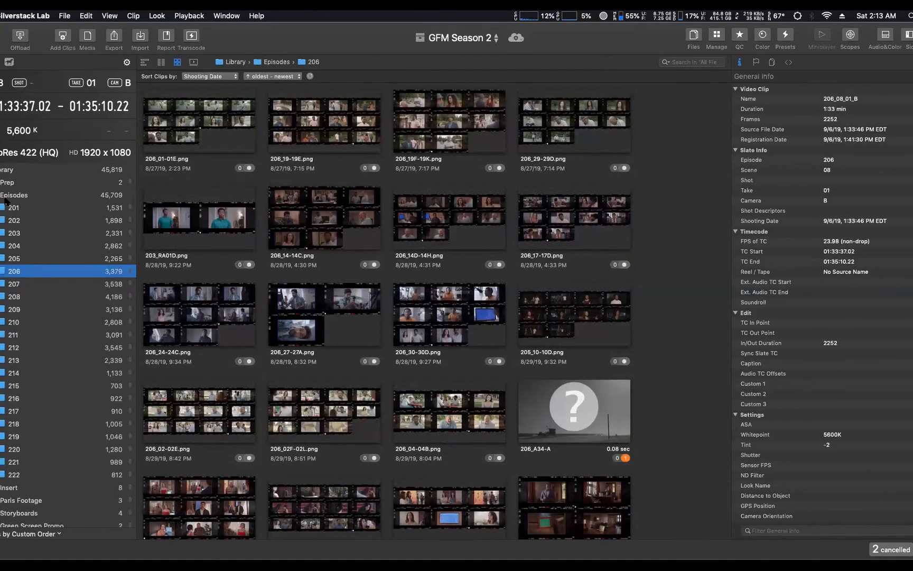
left_click(5, 198)
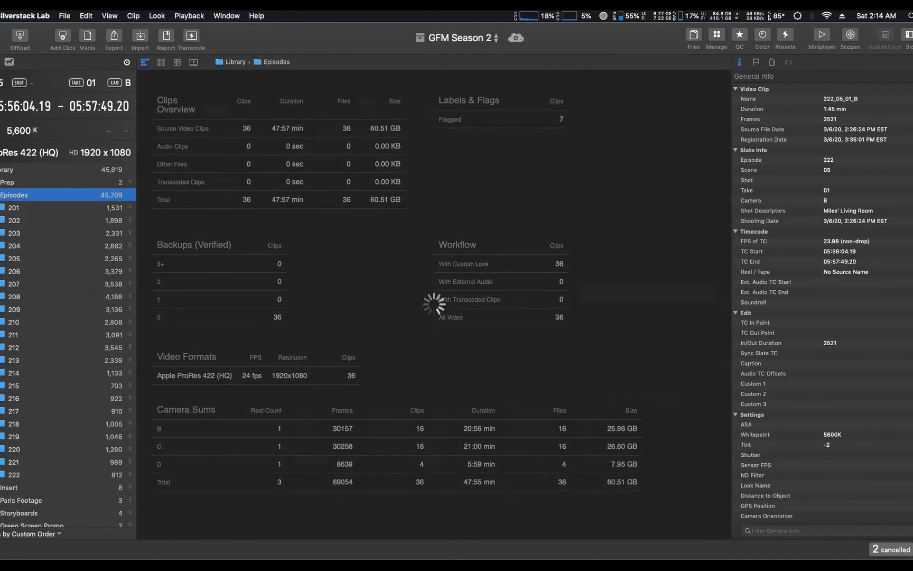
left_click(2, 316)
left_click(3, 321)
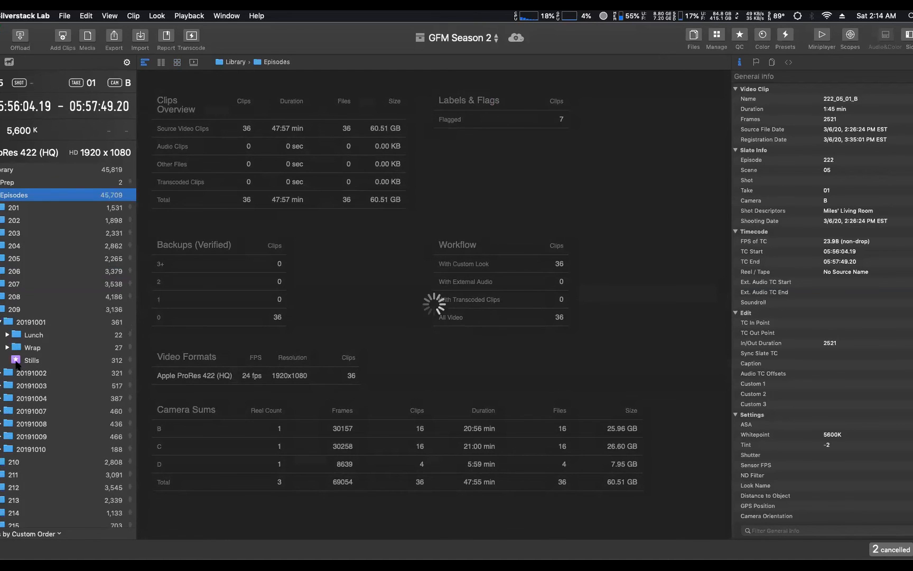
left_click(17, 362)
left_click(186, 318)
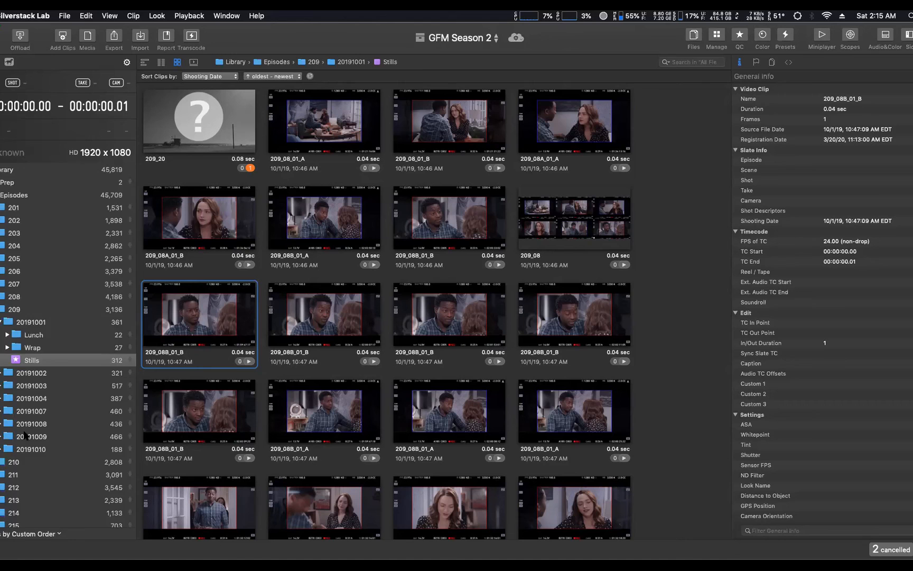
- Return to episode 222 and show bin 34 of the 20200312 Wrap folder as a list
scroll(23, 434, "down", 7)
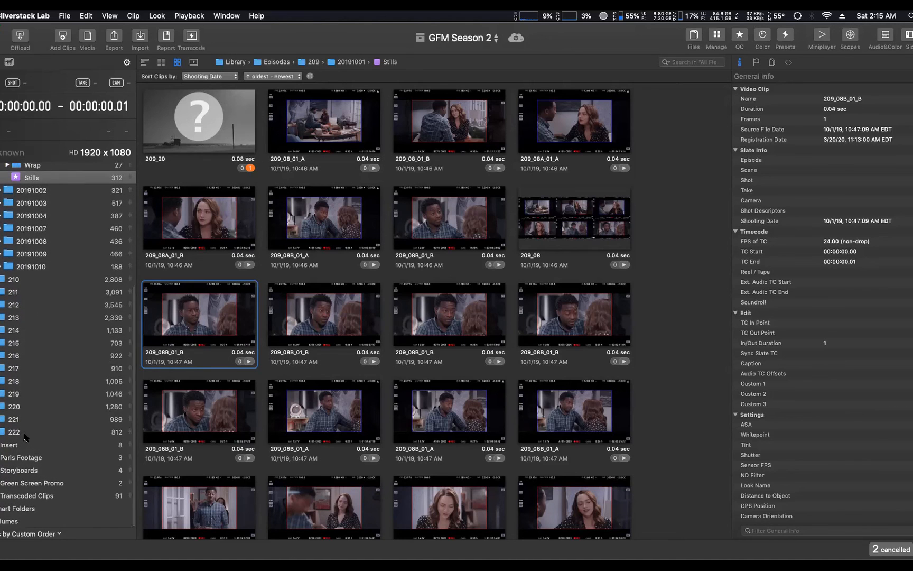
left_click(24, 435)
scroll(433, 287, "down", 1)
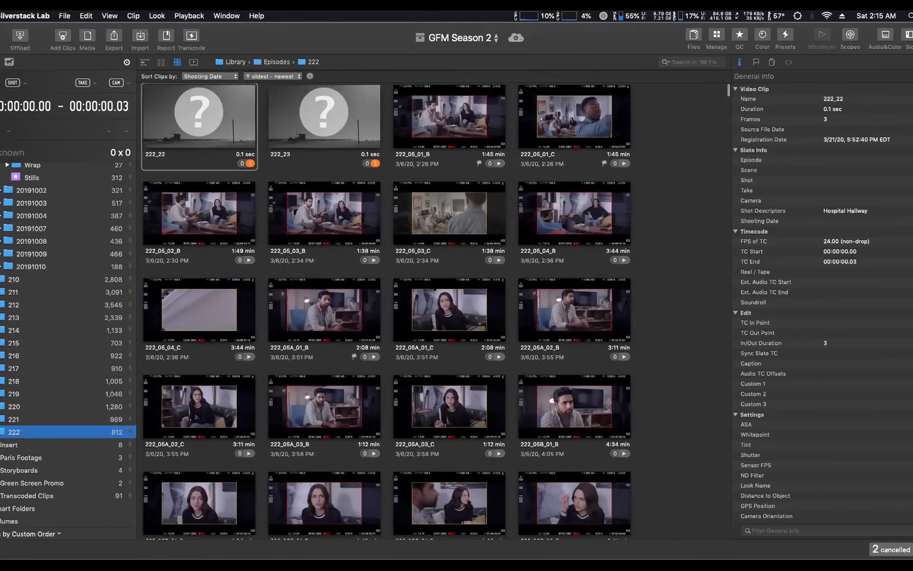
left_click(6, 432)
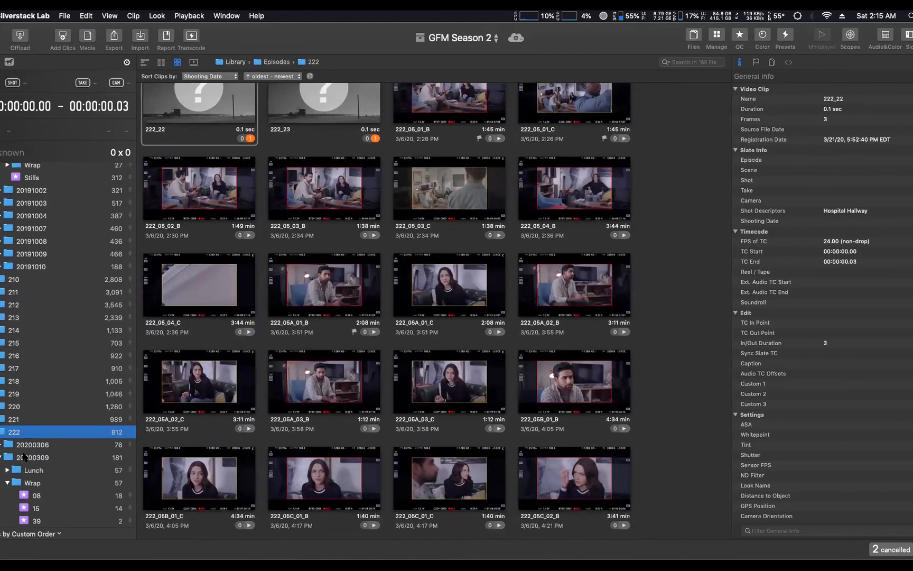
scroll(46, 485, "down", 2)
scroll(45, 484, "down", 3)
left_click(46, 370)
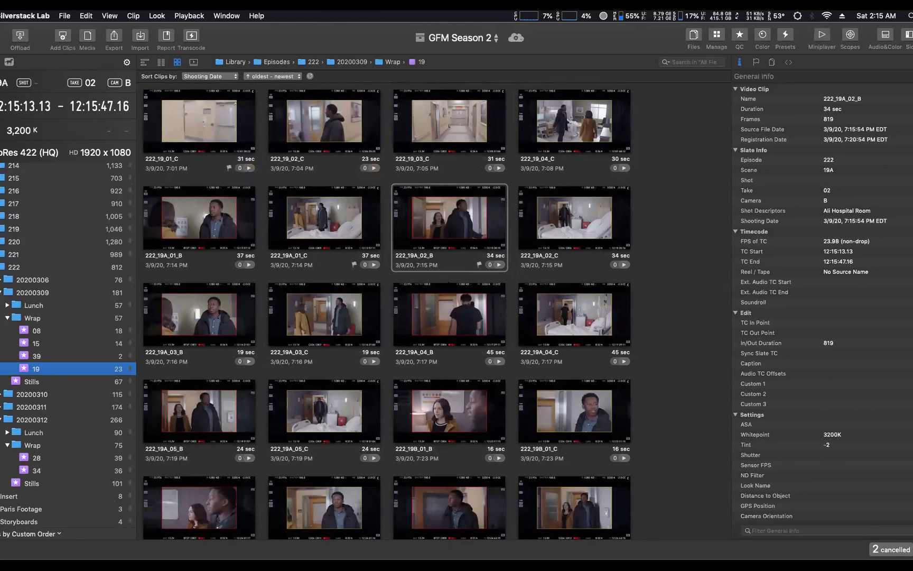
left_click(48, 473)
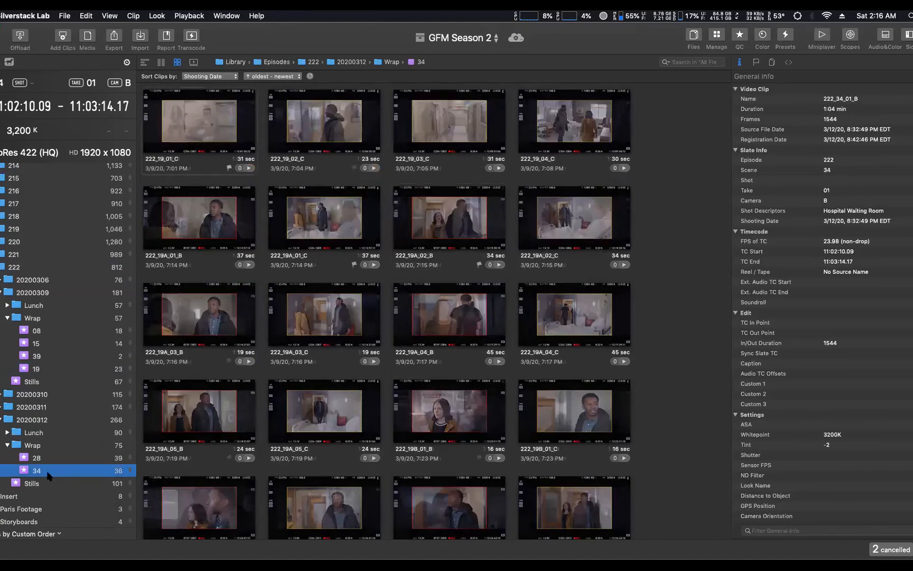
left_click(161, 63)
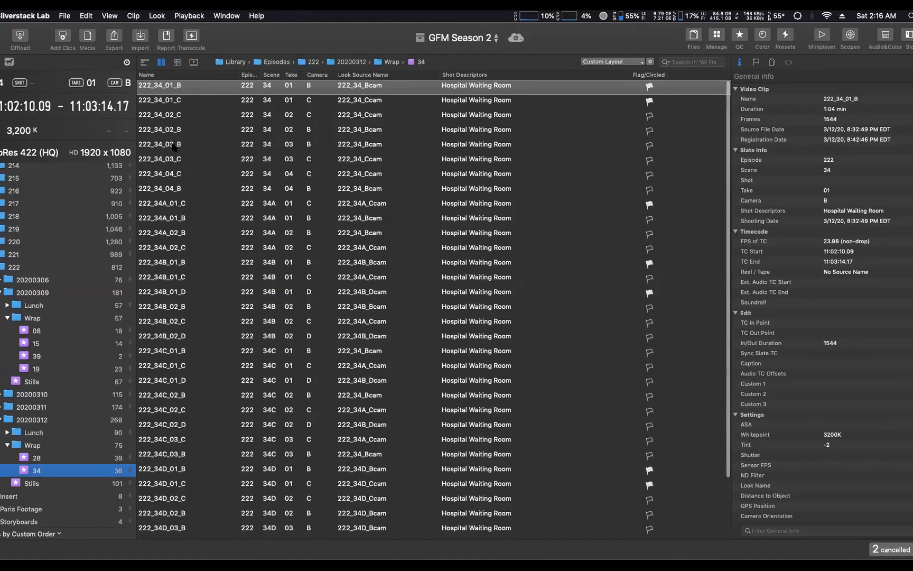
- Select clips 222_34_04_C and B, 222_34A_02_B and C, 222_34B_02_C and D, and 222_34C_03_C and B together
left_click(176, 173)
left_click(177, 189, "shift")
scroll(174, 258, "down", 1)
left_click(176, 233, "super")
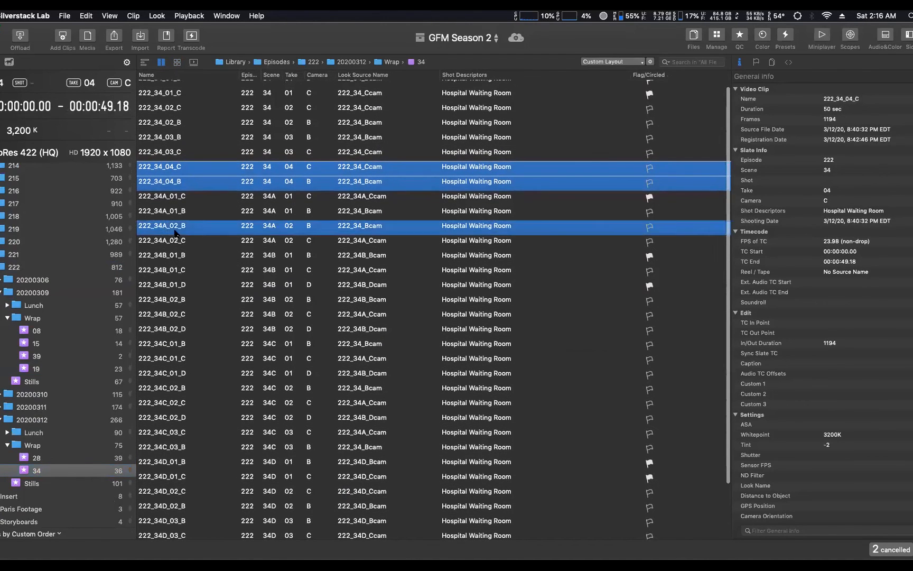
left_click(176, 242, "super")
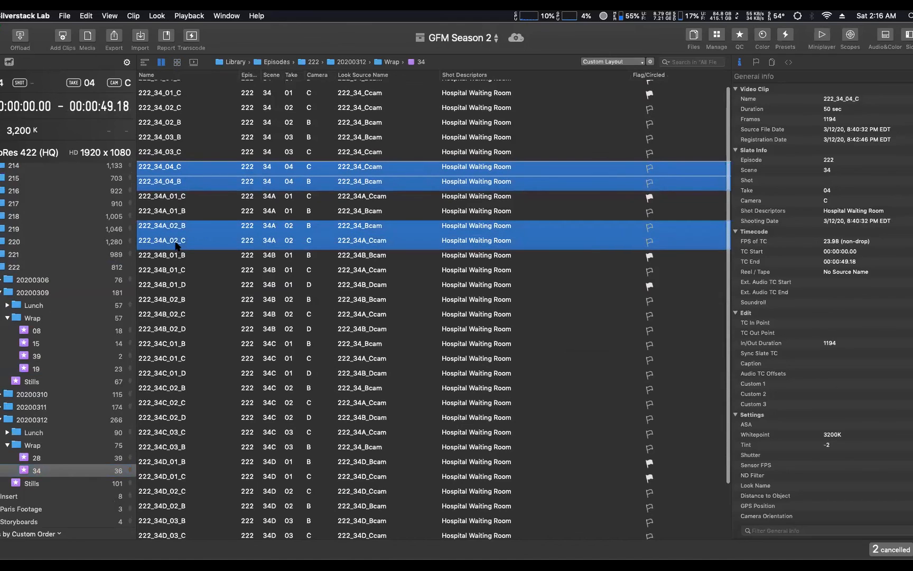
left_click(177, 314, "super")
left_click(177, 329, "super")
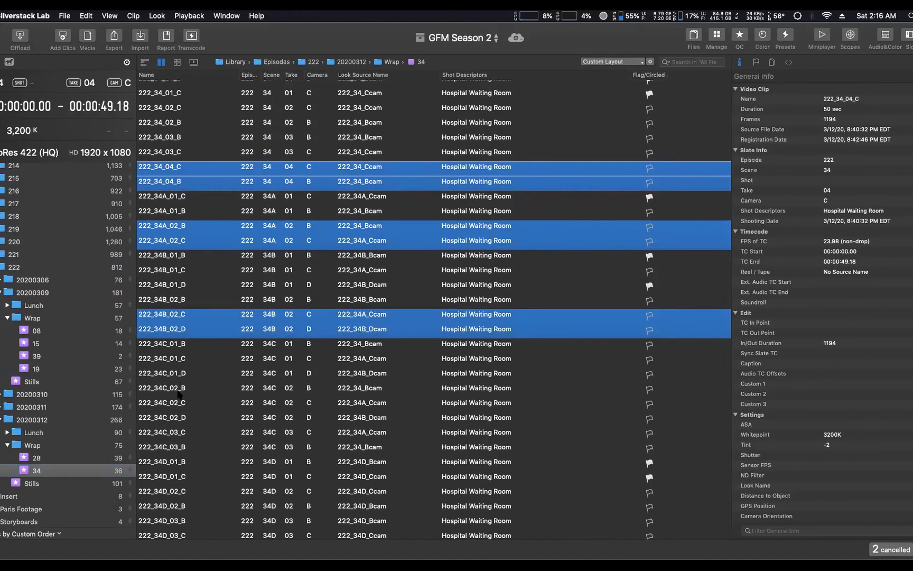
left_click(179, 432, "super")
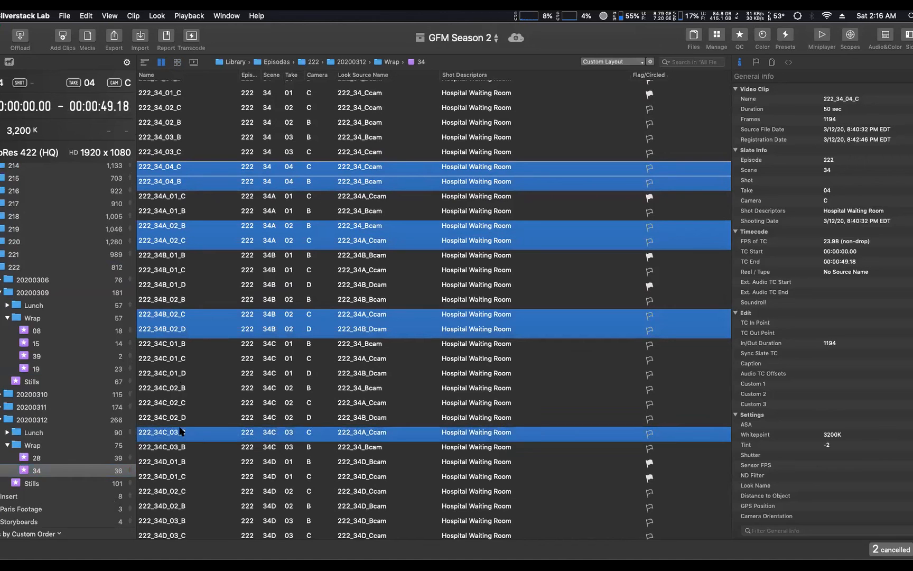
left_click(180, 446, "super")
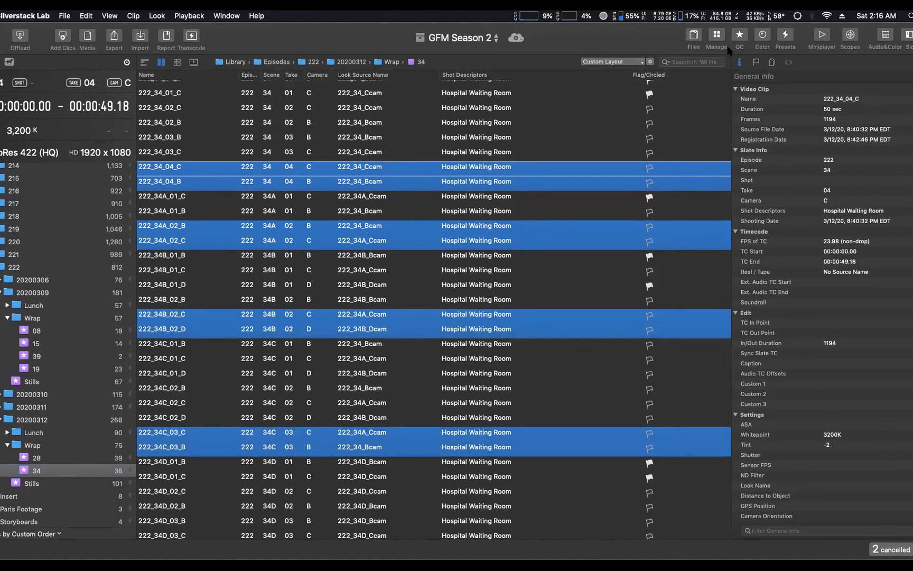
- Compare the selected clips in a grid in the Color workspace, moving the 222_34B_02_D clip past its slate
left_click(763, 36)
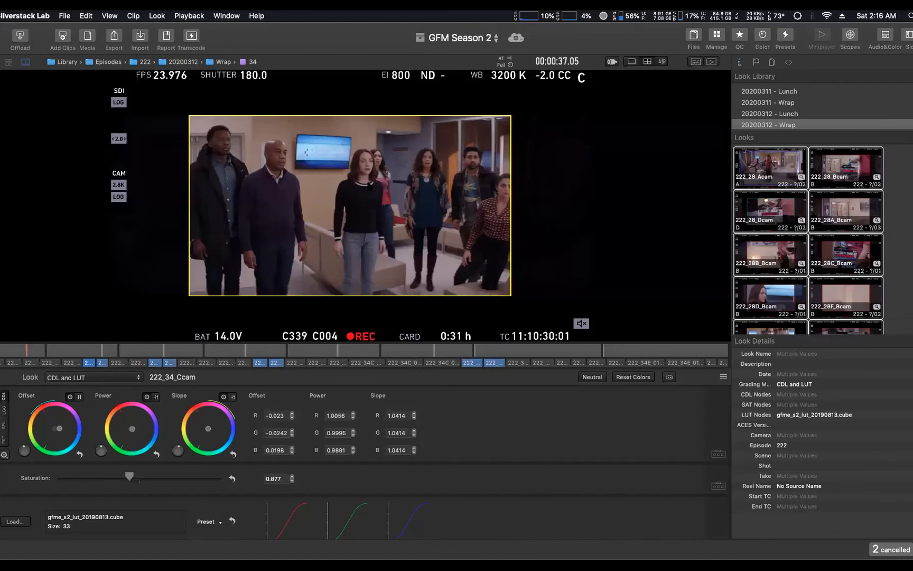
left_click(648, 61)
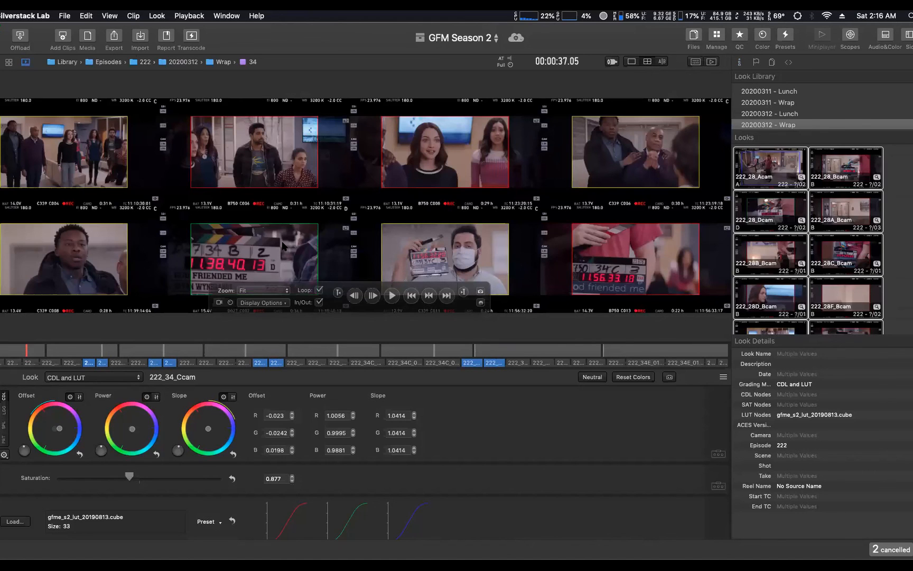
left_click(282, 243)
left_click(427, 246)
left_click(607, 246)
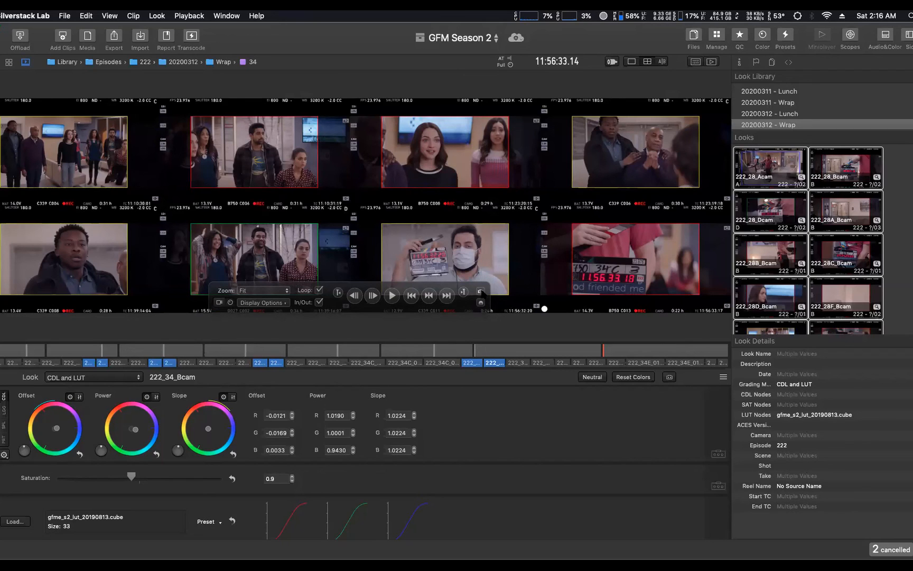
- View the grid of selected clips in full screen, then leave full screen
left_click(482, 292)
left_click(712, 62)
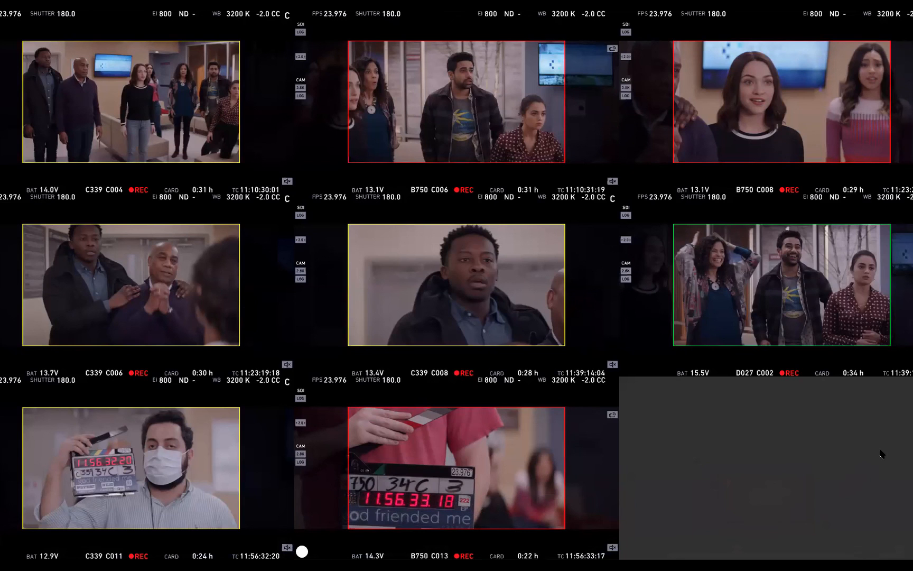
key("Escape")
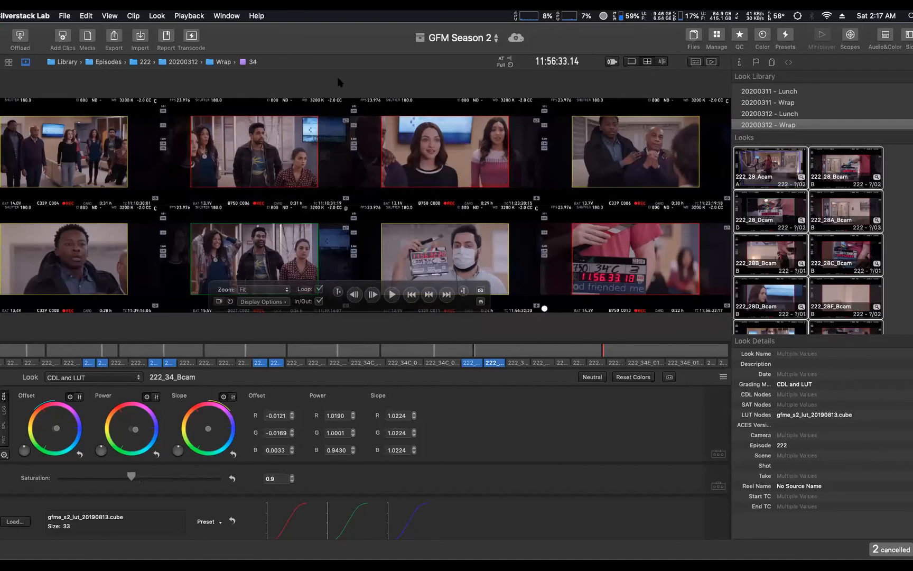
- Return to the Manage workspace, open the 20200312 folder's Stills bin, and select the 222_25C_02_D still
left_click(717, 36)
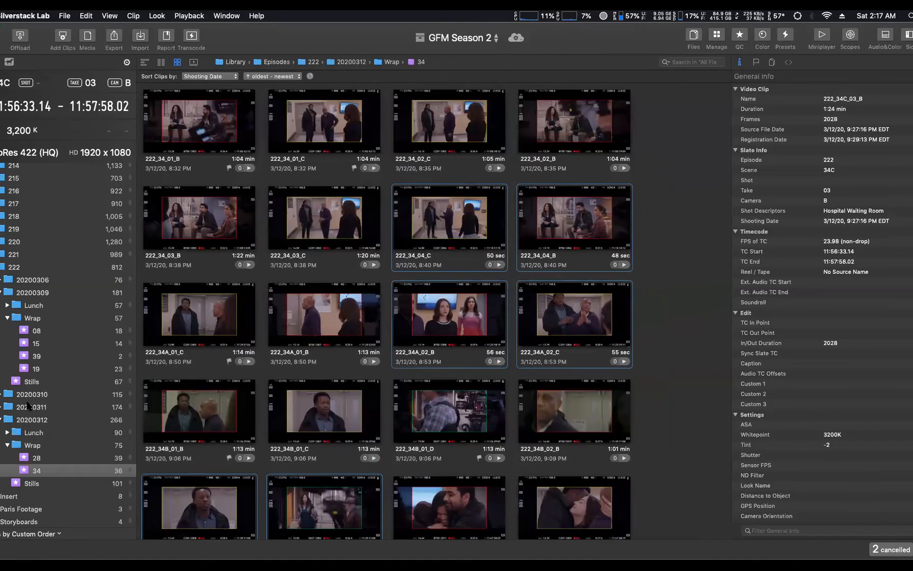
left_click(33, 483)
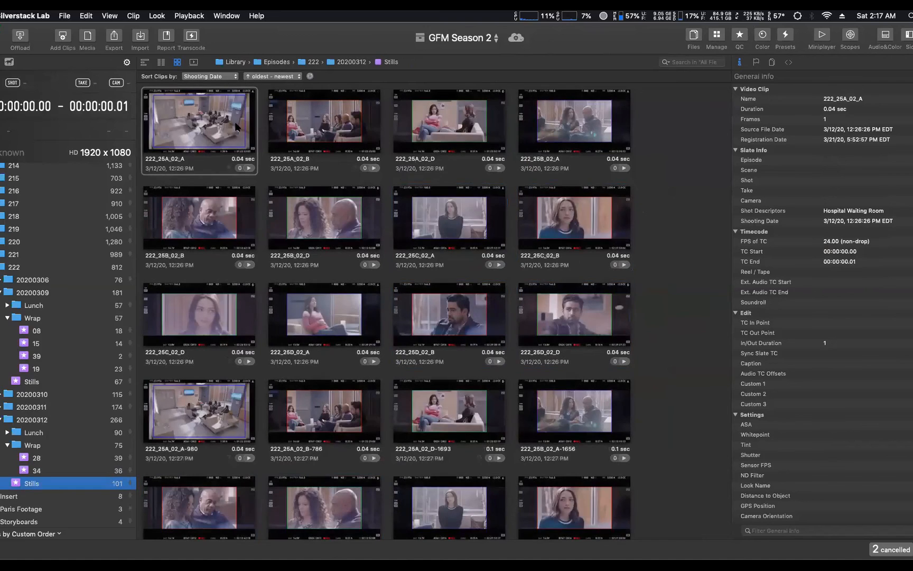
key("Right")
key("Down")
key("Left")
left_click(202, 294)
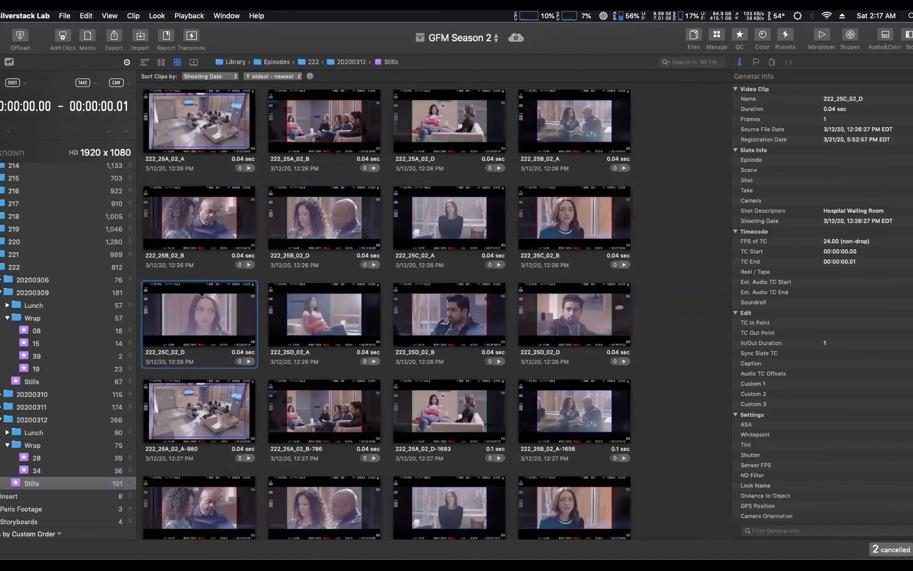
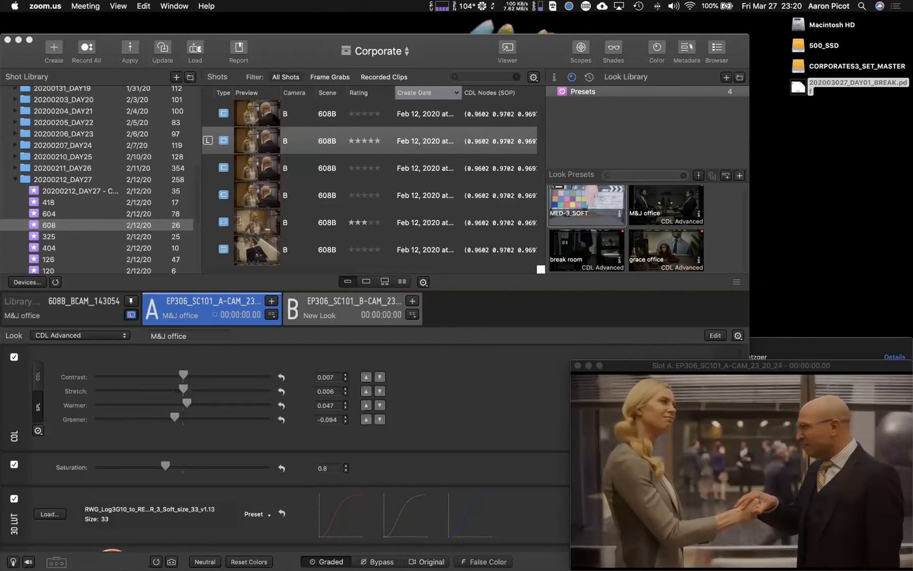
- Switch to Livegrade Pro, open the Automation Manager, and remove the Application Started automation
left_click(273, 74)
left_click(70, 5)
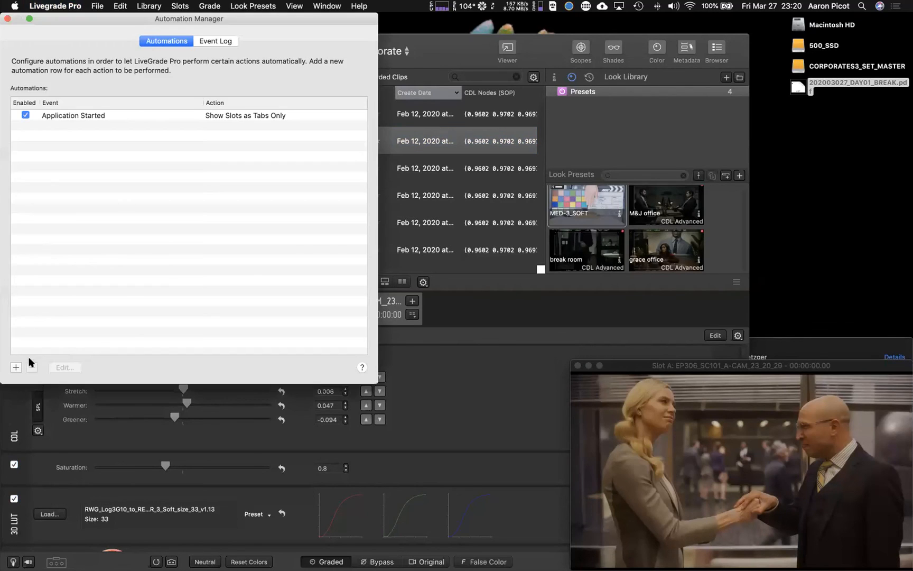
left_click(16, 368)
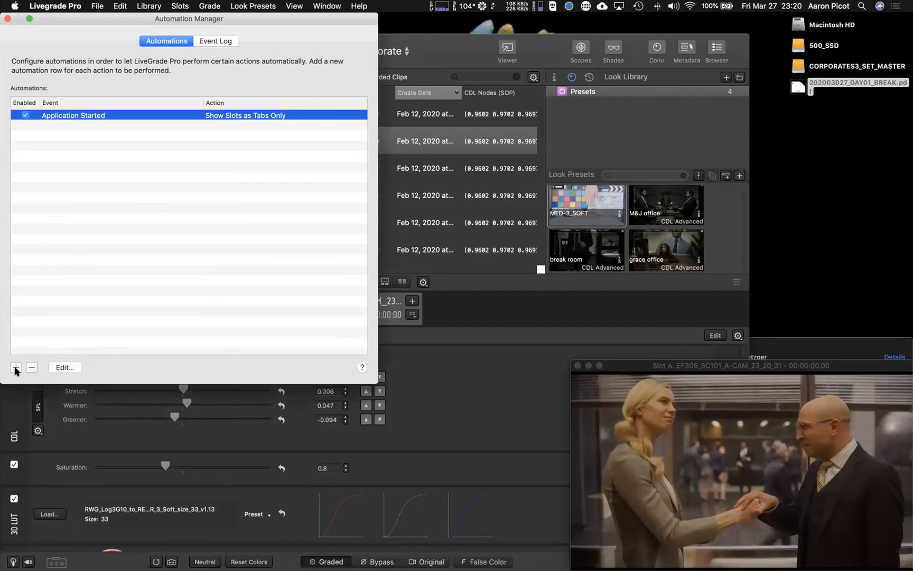
left_click(32, 367)
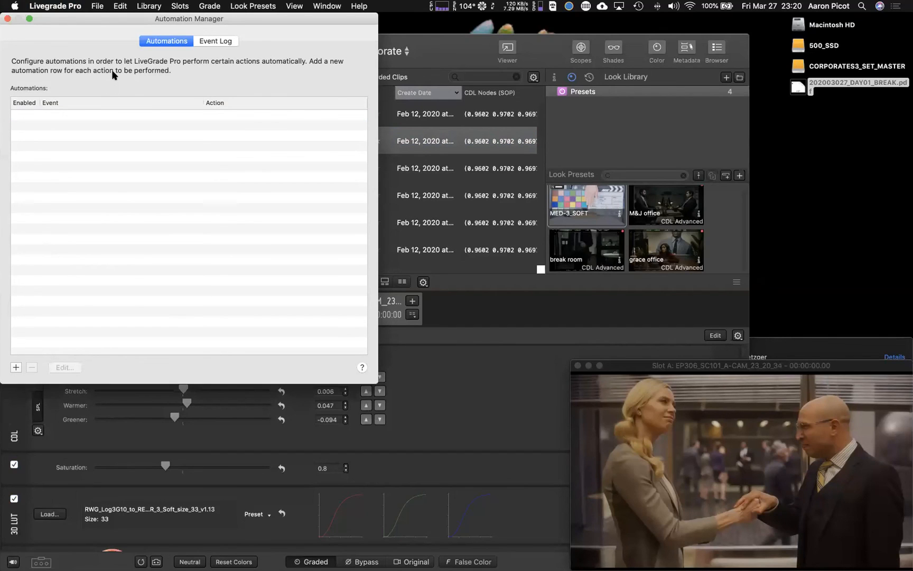
- Add an automation that applies the HD_MINI - A video routing configuration on the Switch to Slot A event
left_click(141, 77)
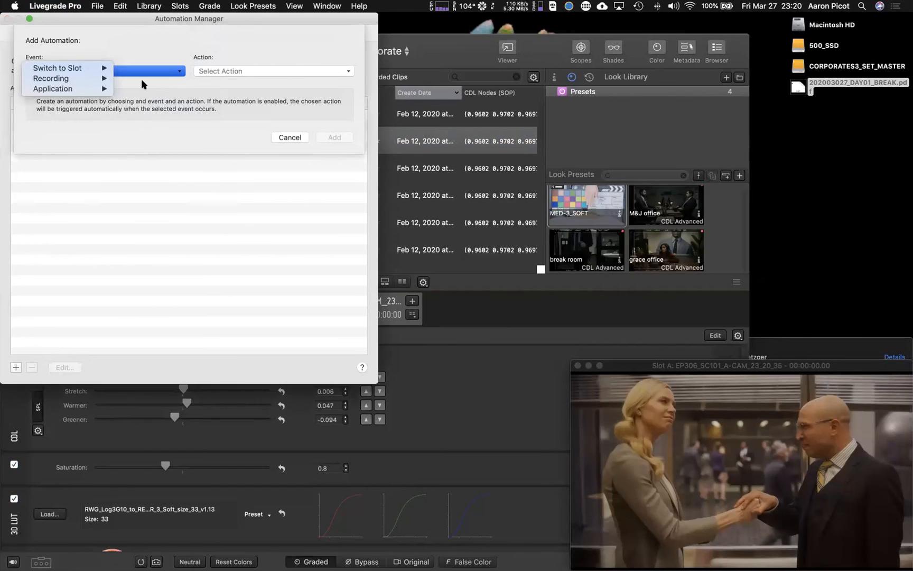
mouse_move(95, 67)
left_click(153, 84)
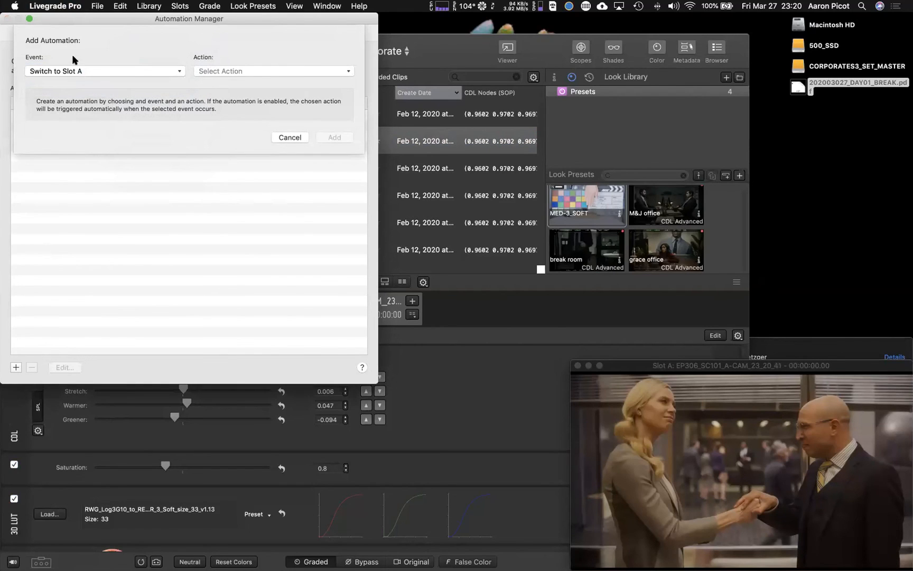
left_click(57, 6)
mouse_move(79, 72)
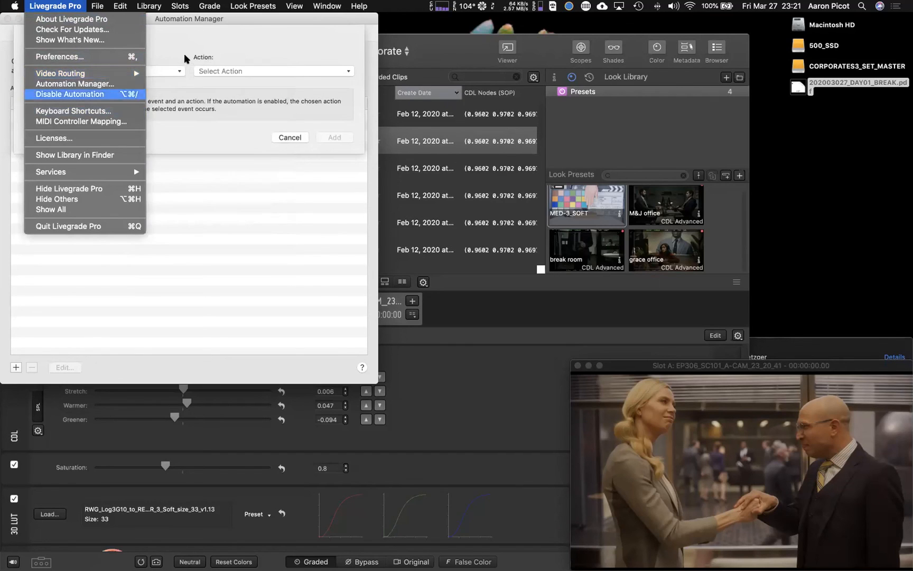
left_click(133, 69)
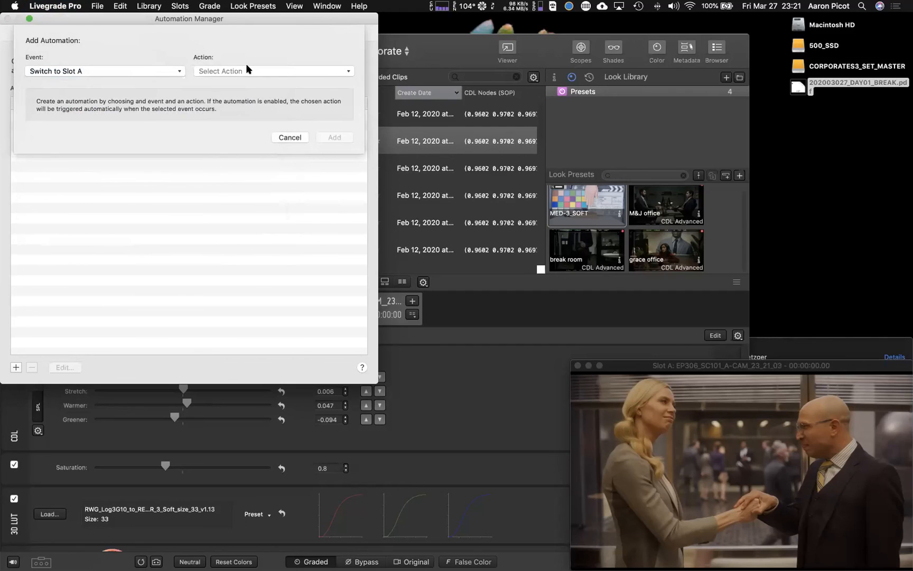
left_click(247, 66)
mouse_move(246, 84)
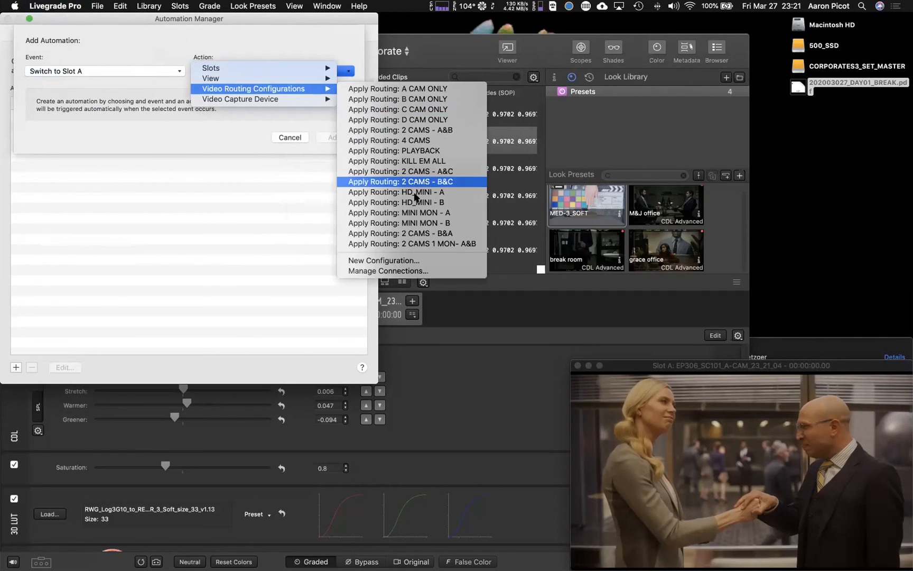
left_click(435, 197)
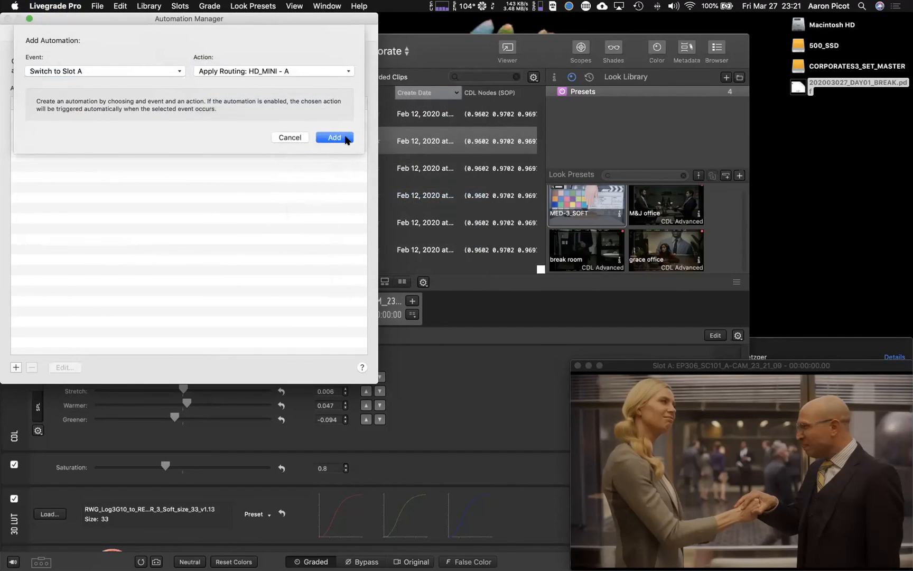
left_click(343, 138)
- Add an automation that applies the HD_MINI - B video routing on the Switch to Slot B event, and close the Automation Manager
left_click(16, 367)
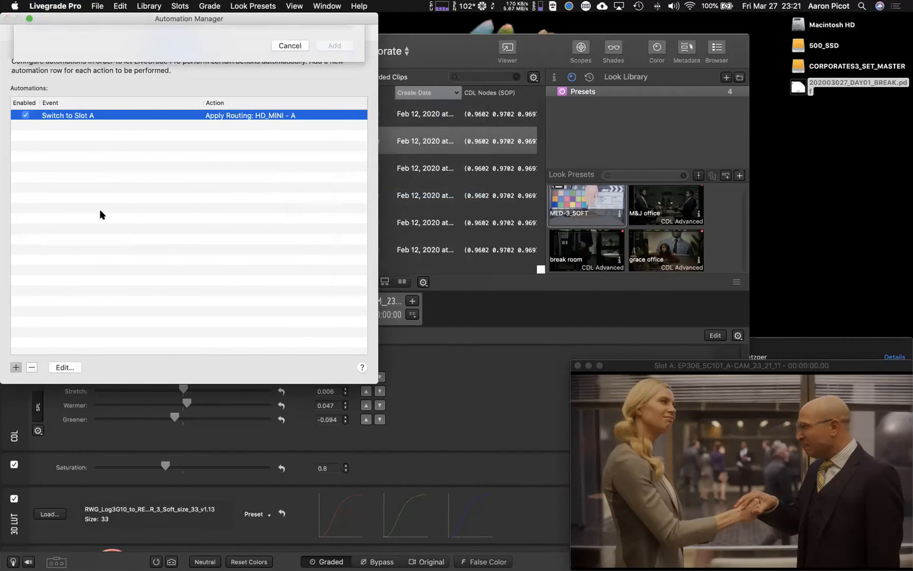
left_click(77, 70)
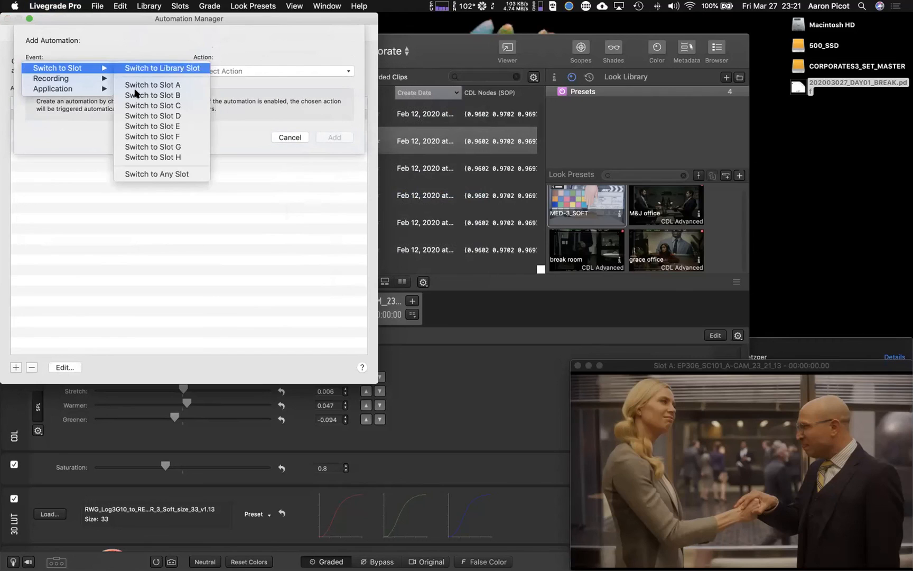
left_click(235, 76)
left_click(235, 73)
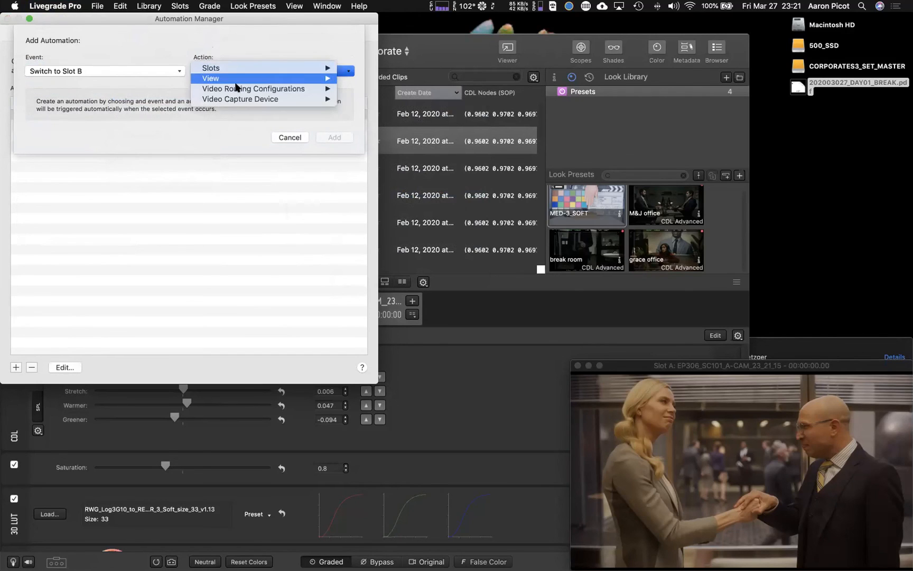
mouse_move(231, 88)
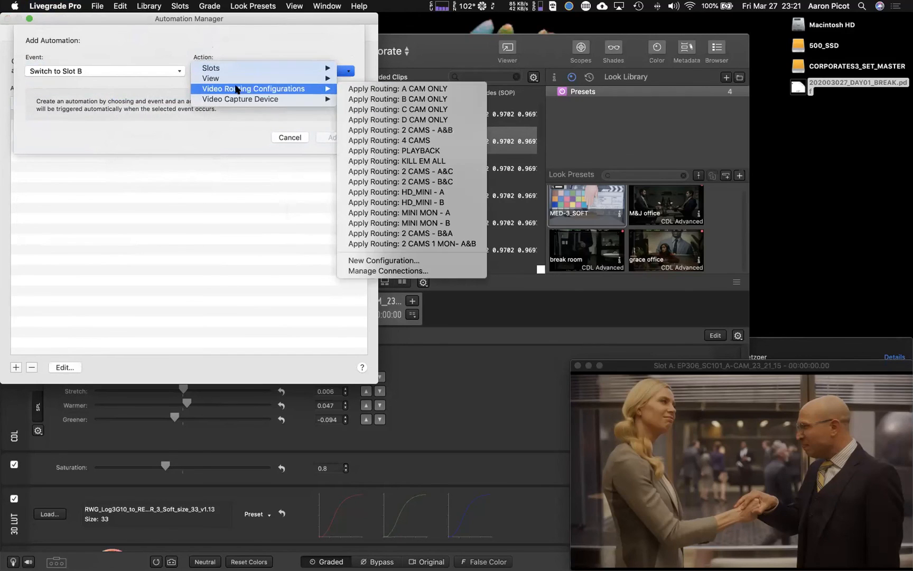
left_click(394, 203)
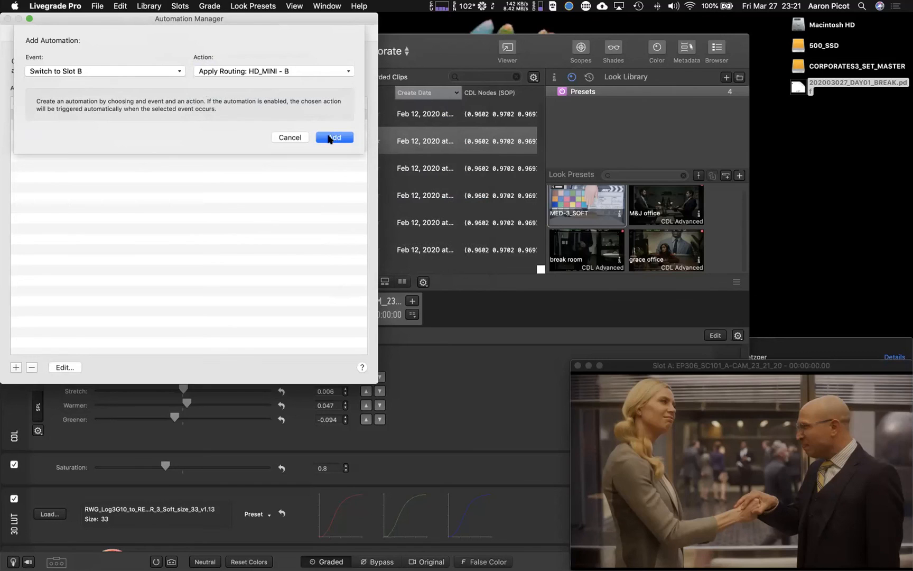
left_click(330, 138)
left_click(7, 19)
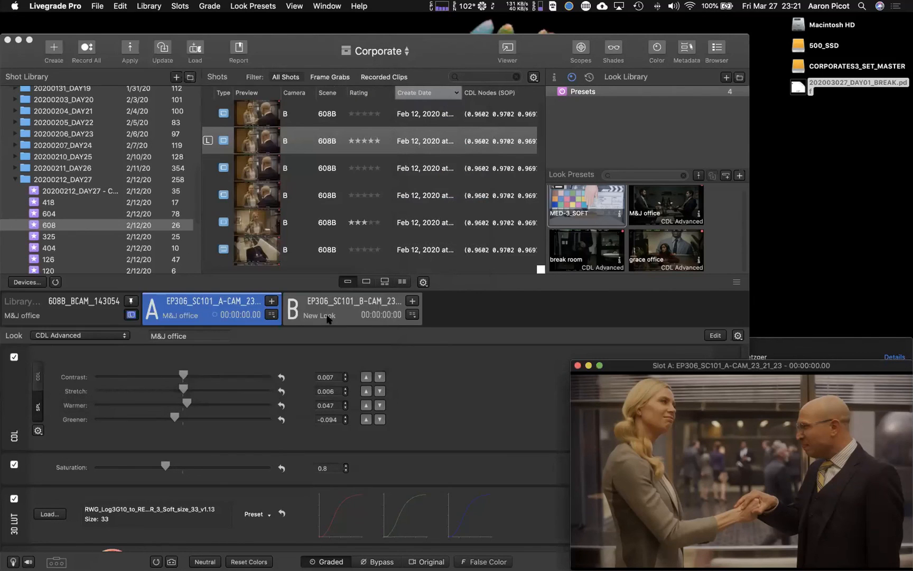
- Test the routing automations by switching back and forth between slots A and B with their video previews expanded
left_click(327, 317)
left_click(234, 313)
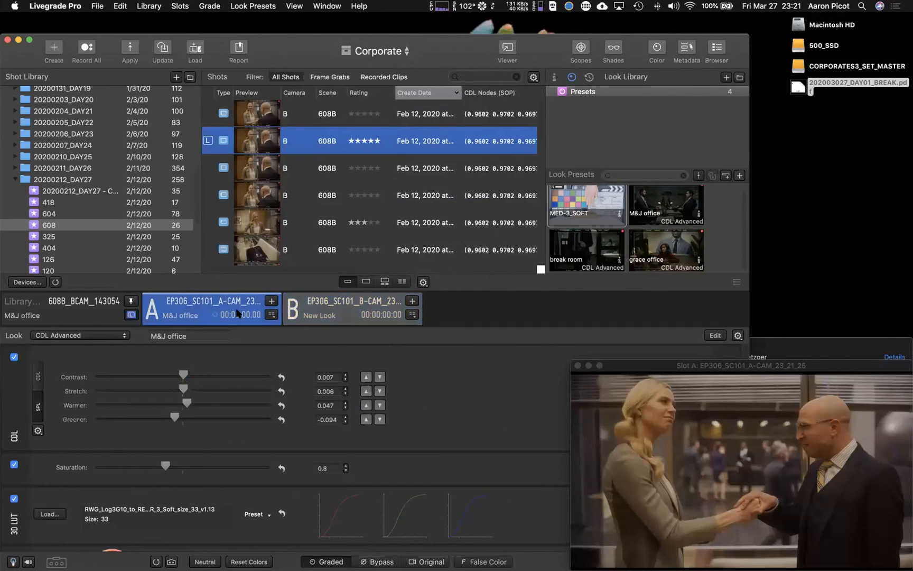
left_click(304, 315)
left_click(222, 307)
double_click(222, 306)
left_click(352, 313)
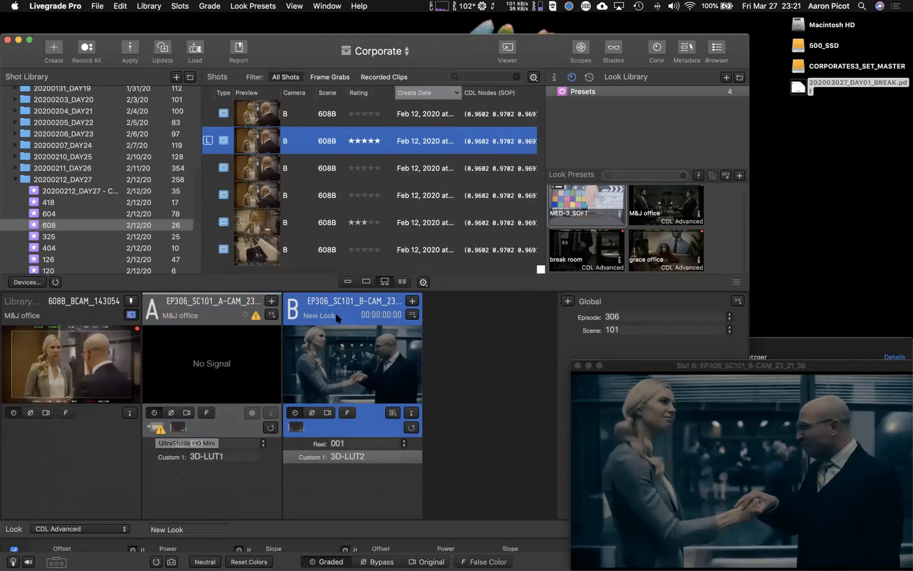
left_click(216, 305)
- Reopen the Automation Manager and add an automation that moves "UltraStudio HD Mini" to the current slot on the Switch to Slot A event
left_click(59, 6)
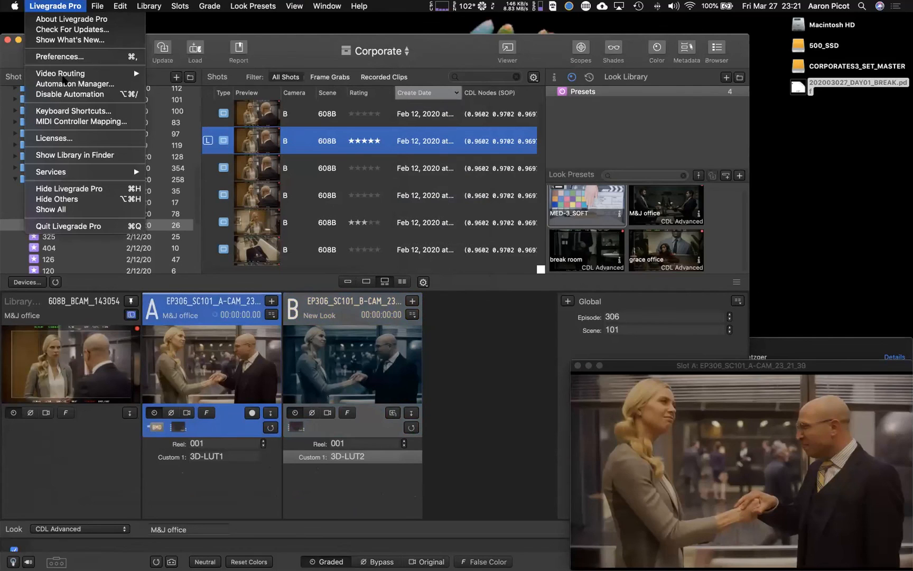
left_click(74, 83)
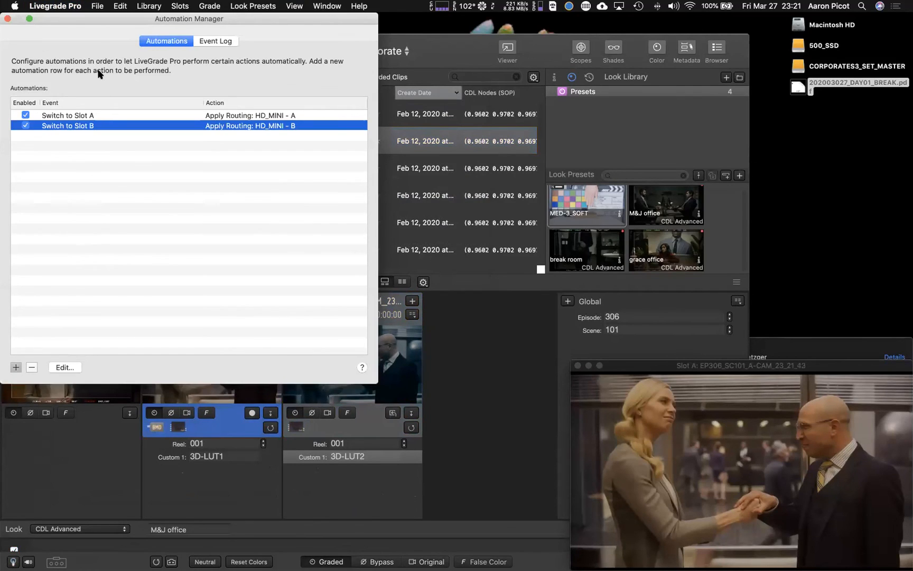
left_click(91, 68)
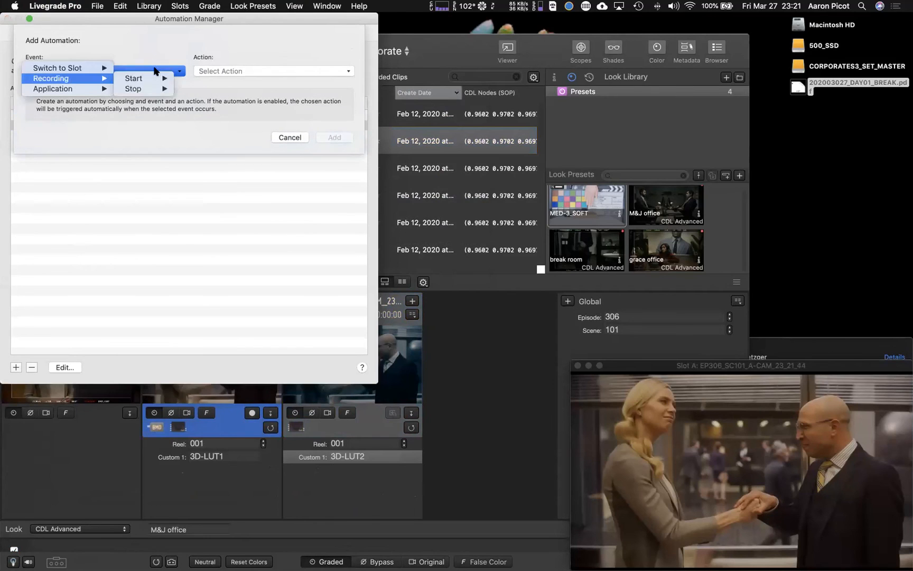
left_click(153, 85)
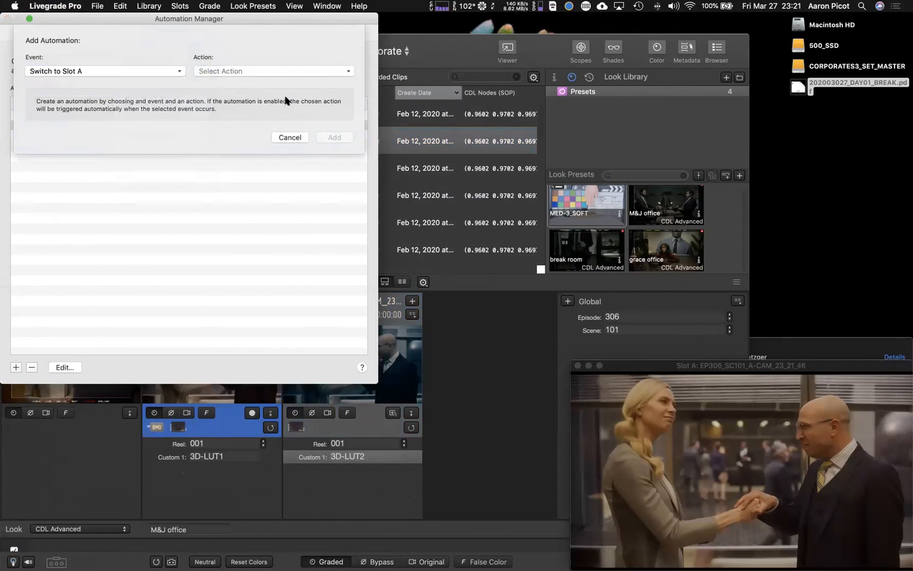
left_click(273, 70)
mouse_move(240, 99)
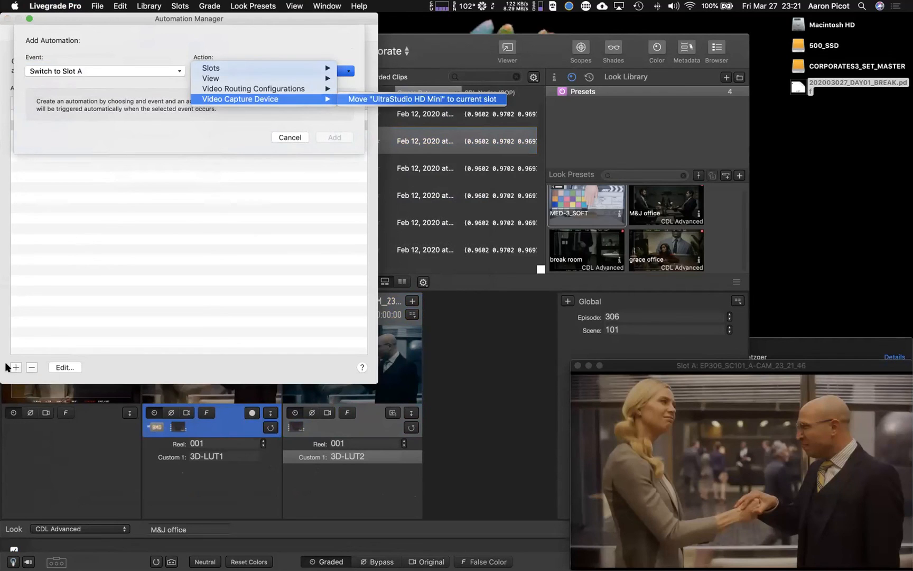
key("Return")
key("Return")
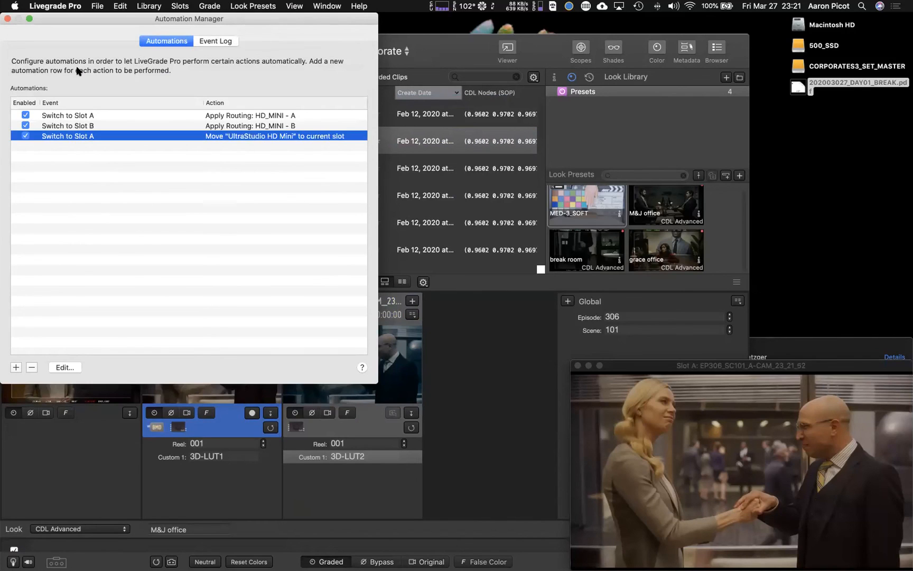
- Add an automation that moves "UltraStudio HD Mini" to the current slot on the Switch to Slot B event, and close the Automation Manager
left_click(16, 367)
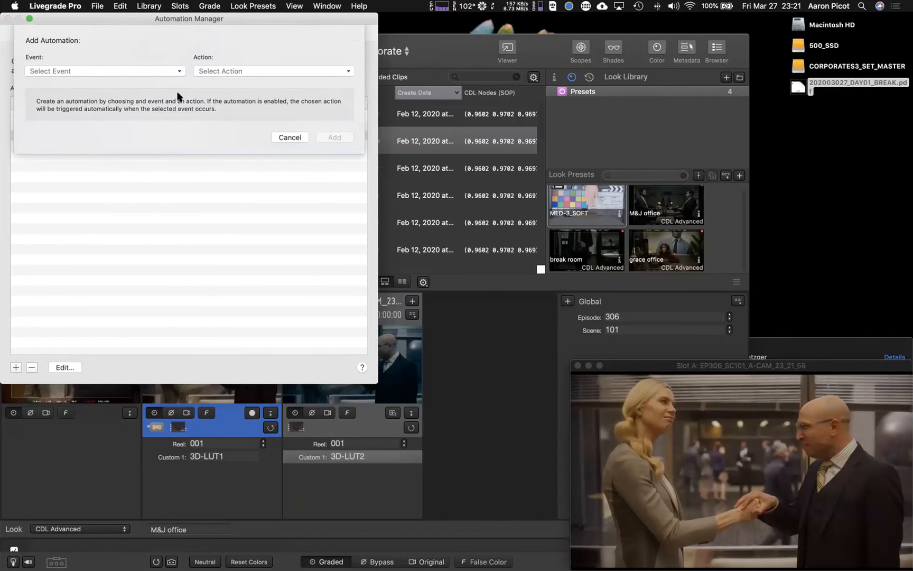
left_click(178, 72)
mouse_move(180, 68)
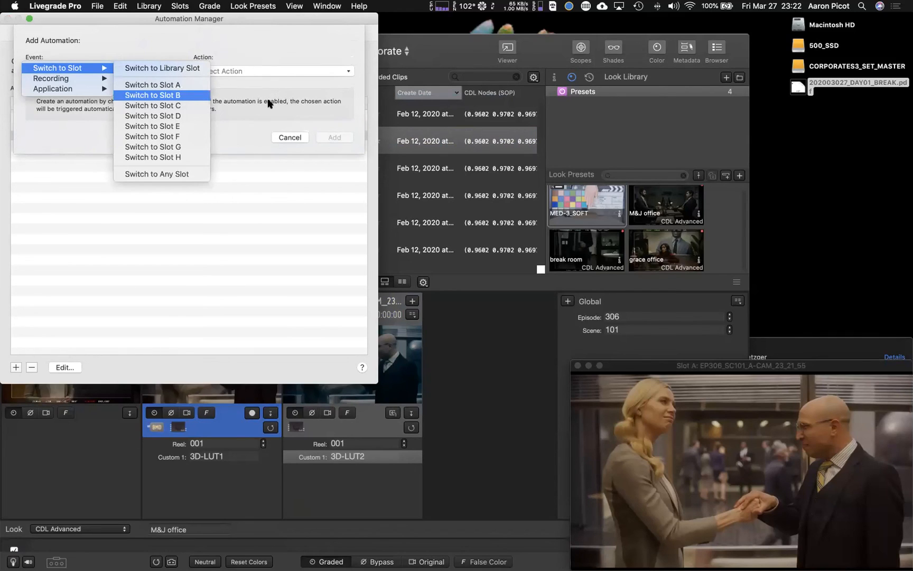
key("Return")
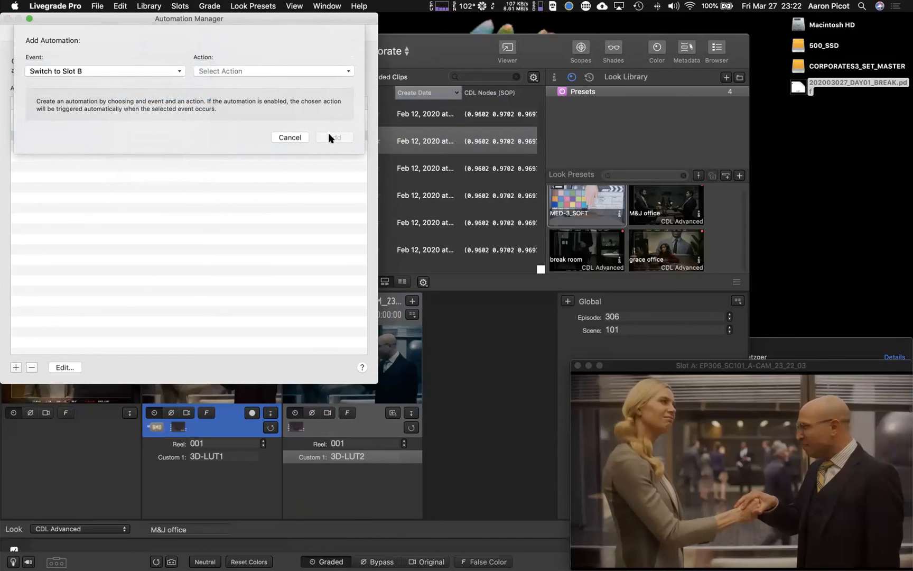
left_click(274, 71)
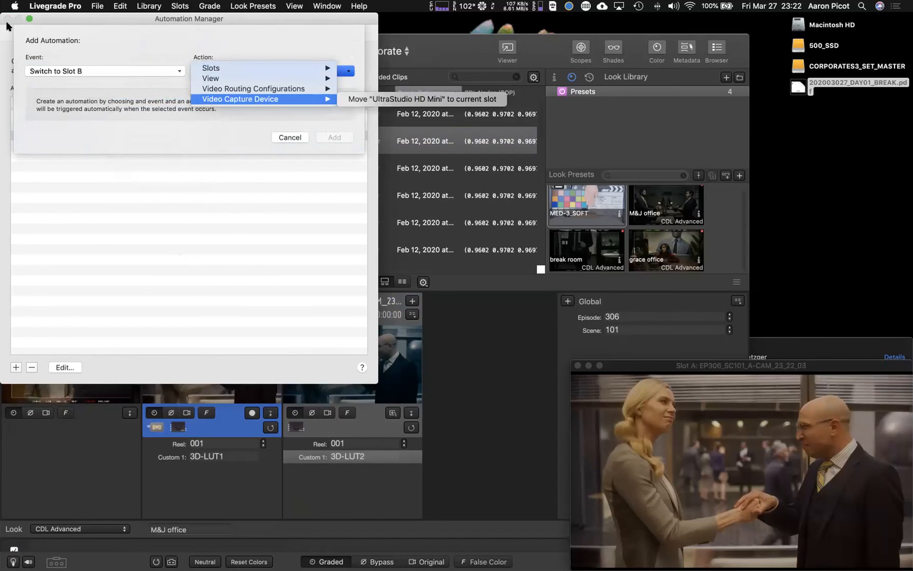
key("Right")
key("Return")
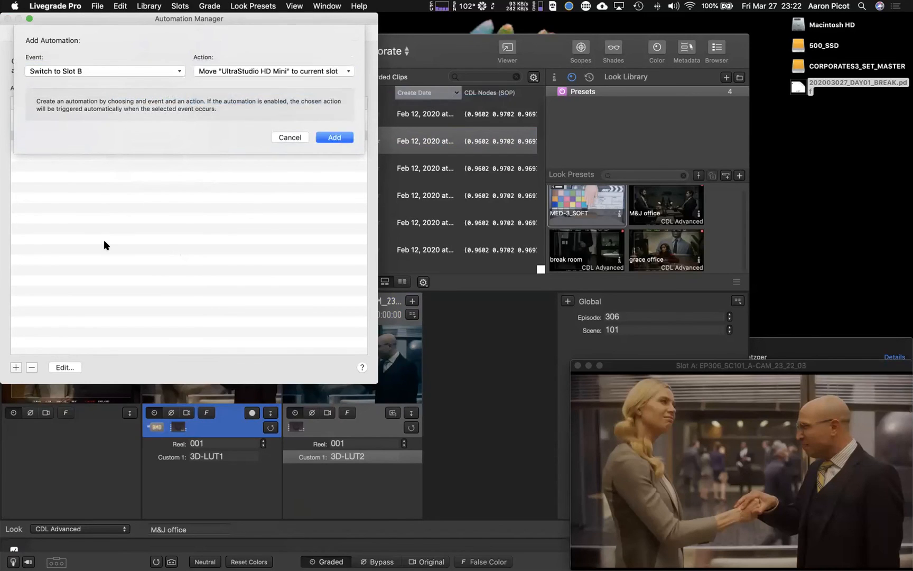
key("Return")
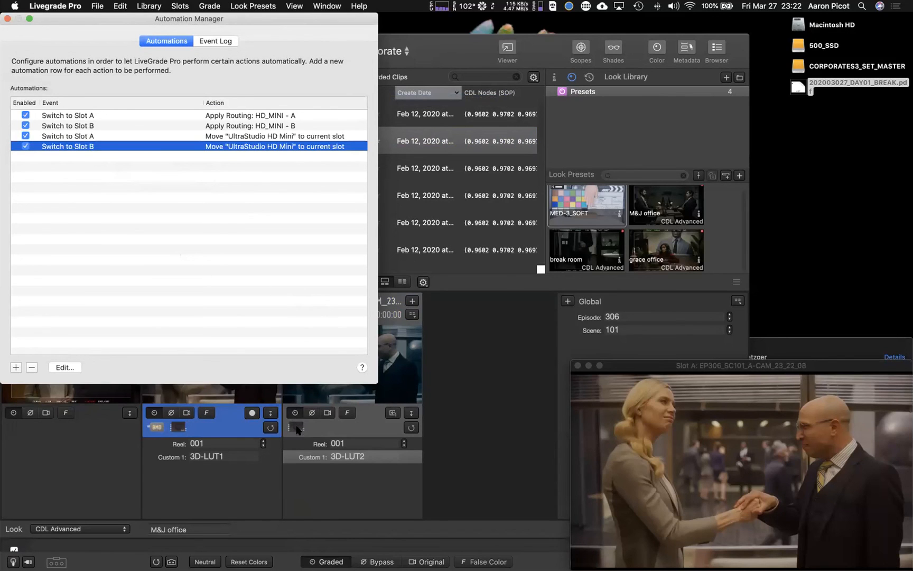
key("super+w")
- Test the capture device automations by switching back and forth between slots A and B
left_click(297, 428)
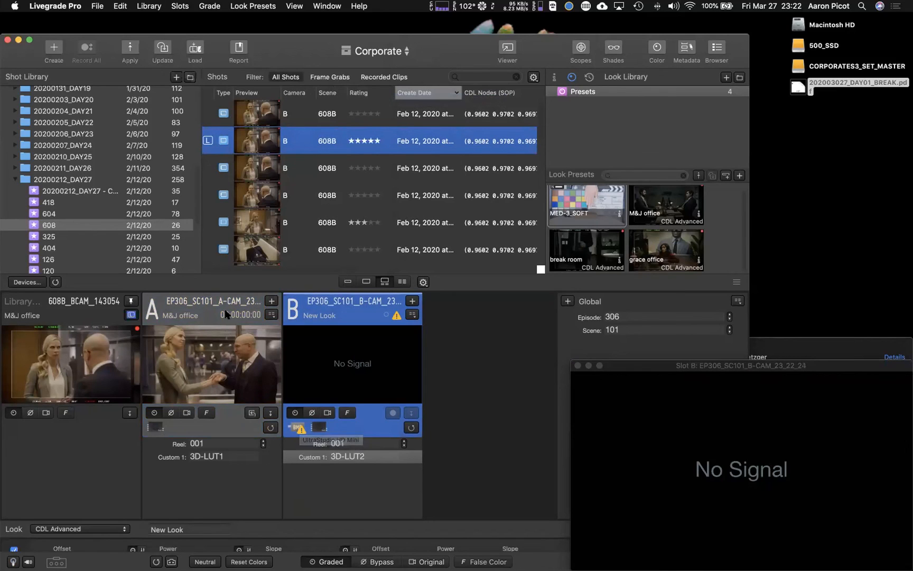
left_click(253, 314)
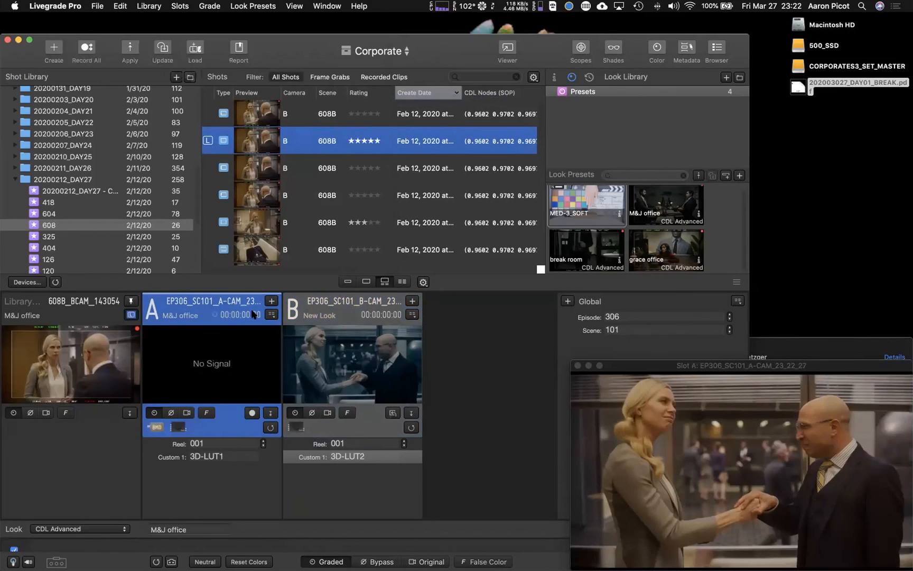
left_click(356, 309)
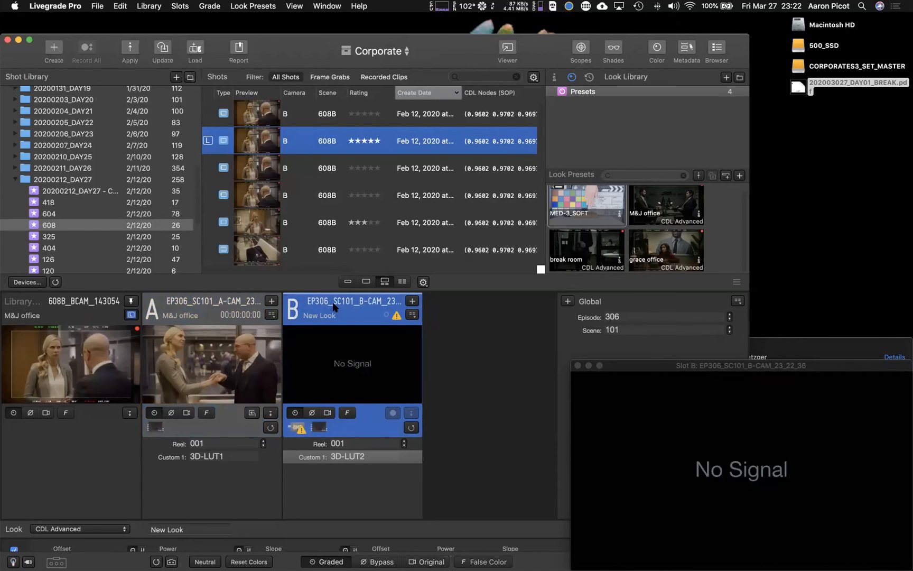
key("super+1")
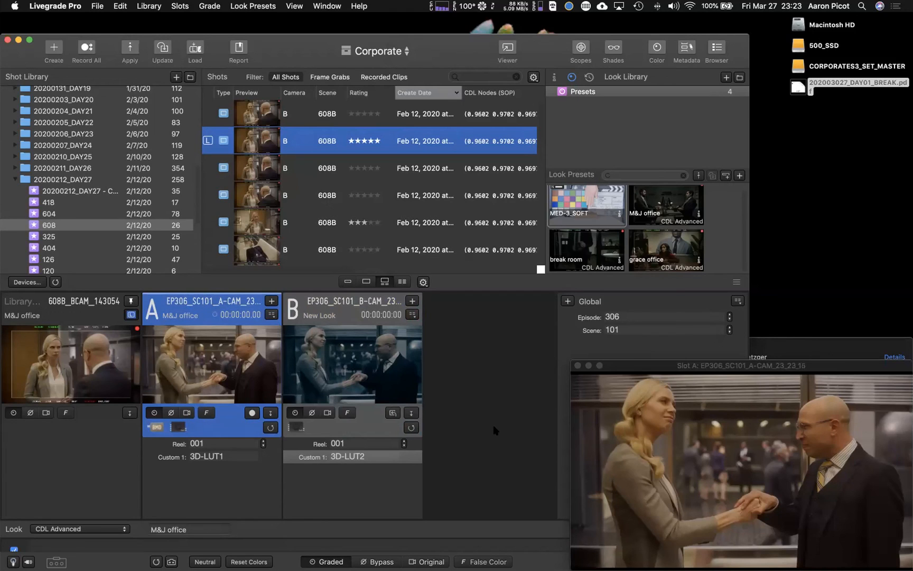
left_click(376, 300)
- Examine the UltraStudio HD Mini's slot assignment in the Device Manager, and close the manager
left_click(28, 281)
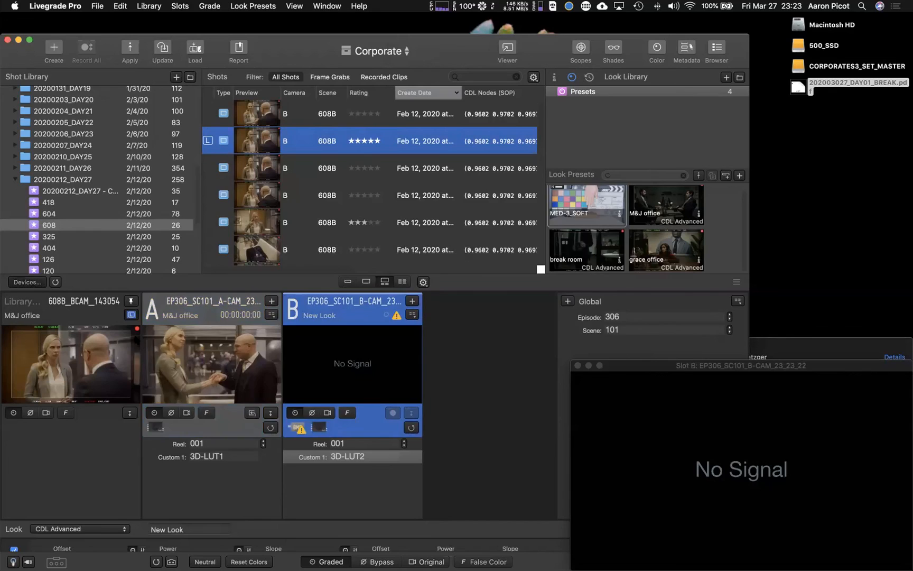
left_click_drag(301, 246, 304, 368)
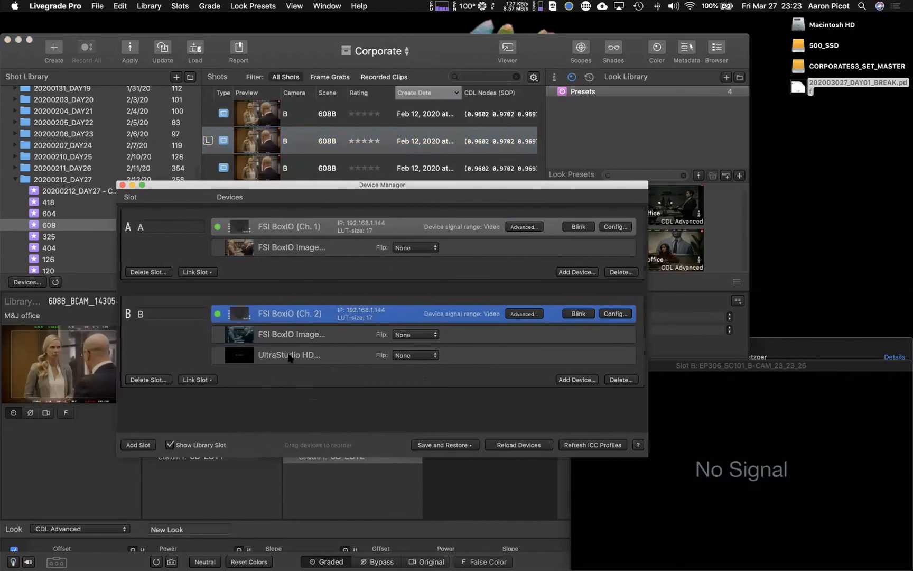
left_click(123, 185)
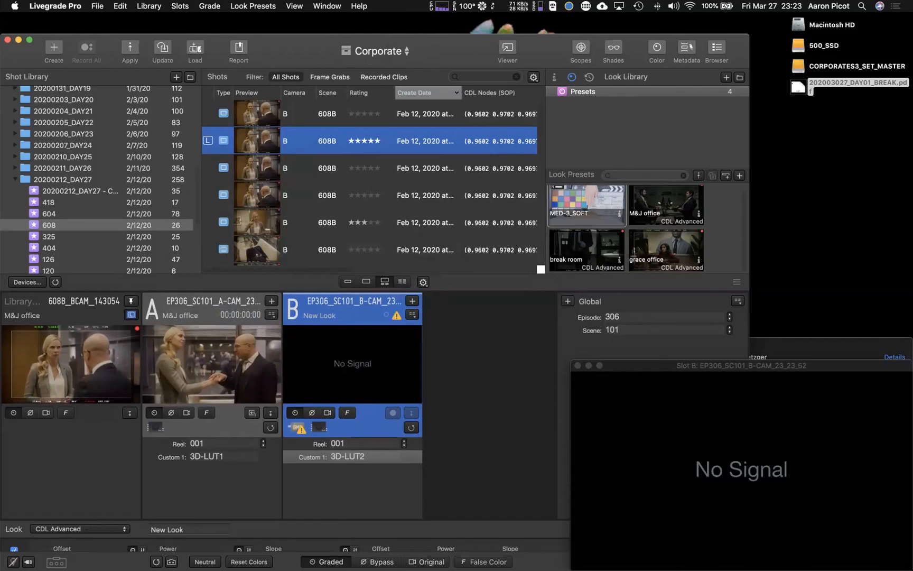
- Compare switching between slots A and B with automation disabled and with automation enabled again
left_click(257, 368)
left_click(351, 314)
key("super+1")
left_click(369, 308)
key("super+1")
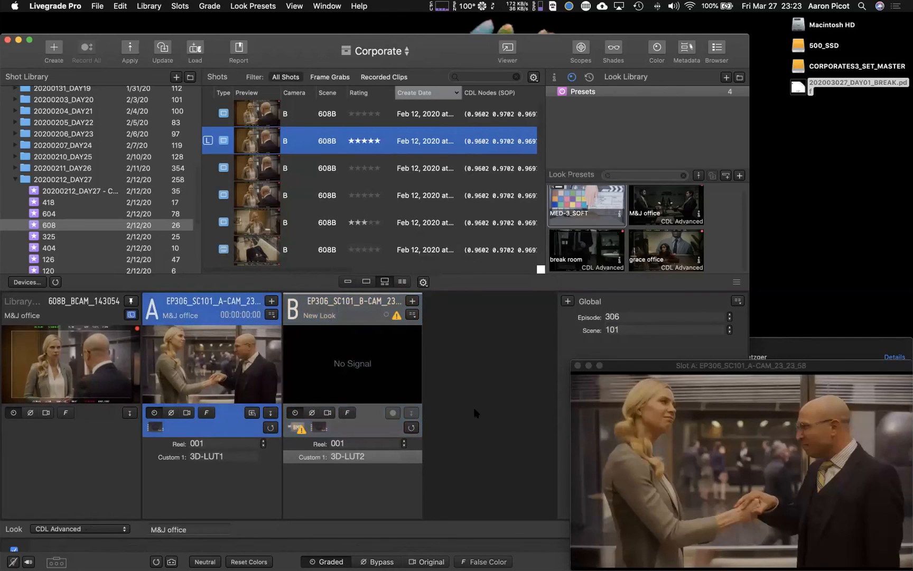
key("super+2")
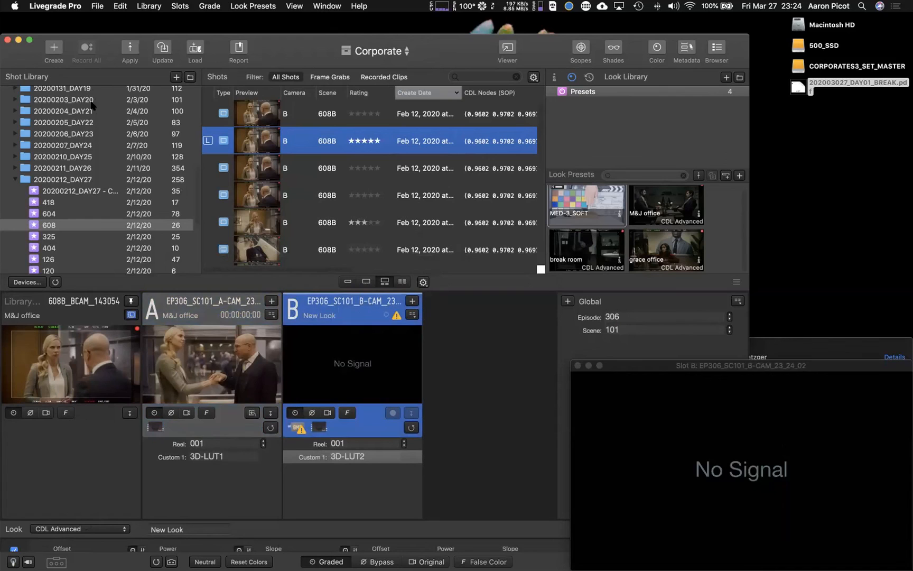
key("super+1")
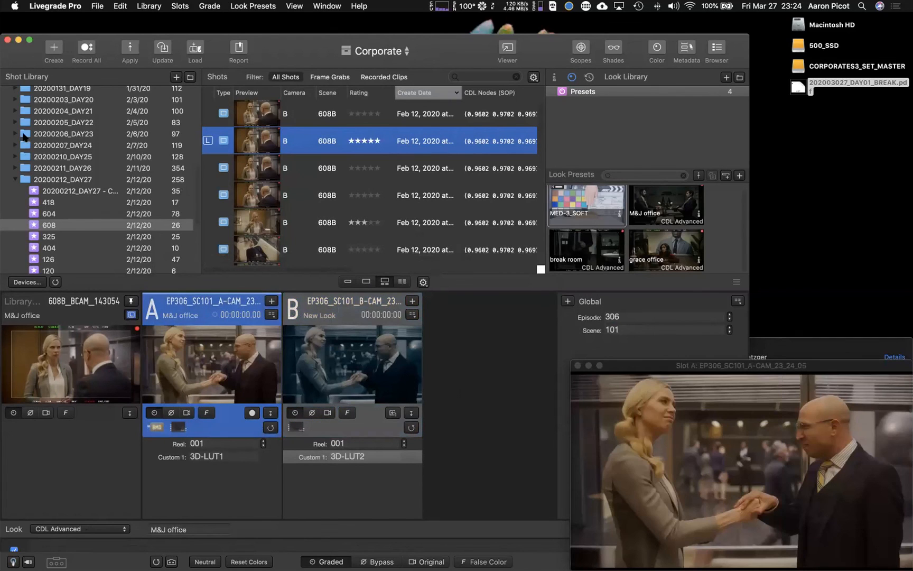
- Disable both automations that move "UltraStudio HD Mini" to the current slot, and close the Automation Manager
left_click(55, 6)
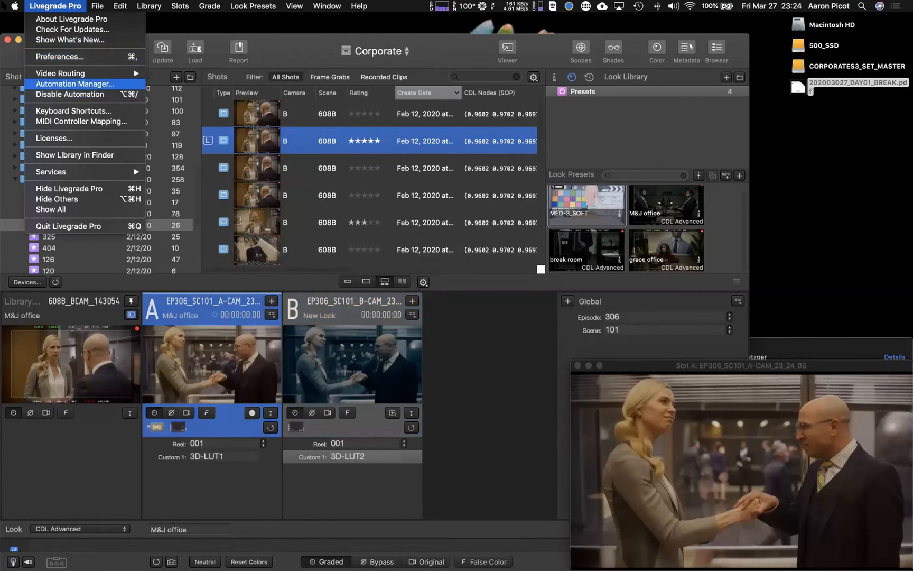
left_click(75, 85)
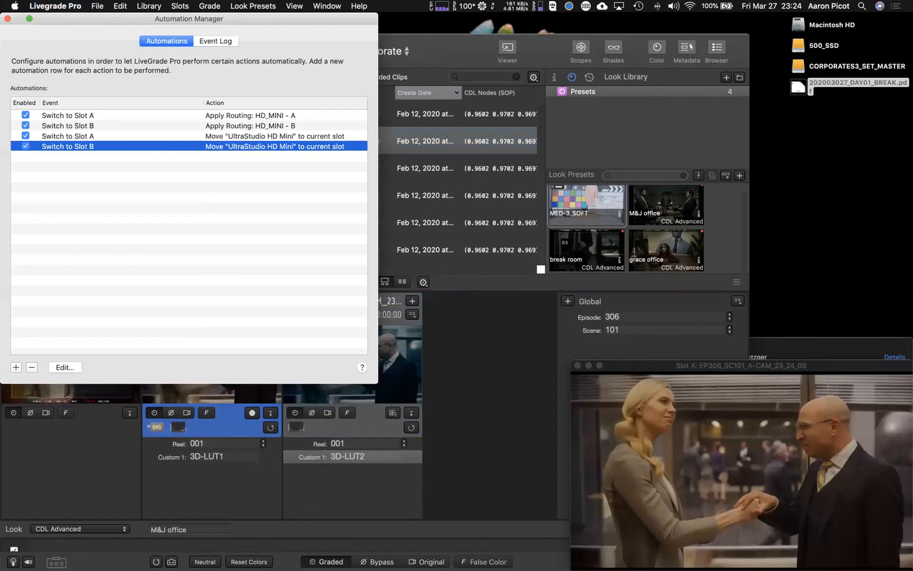
left_click(26, 146)
left_click(25, 136)
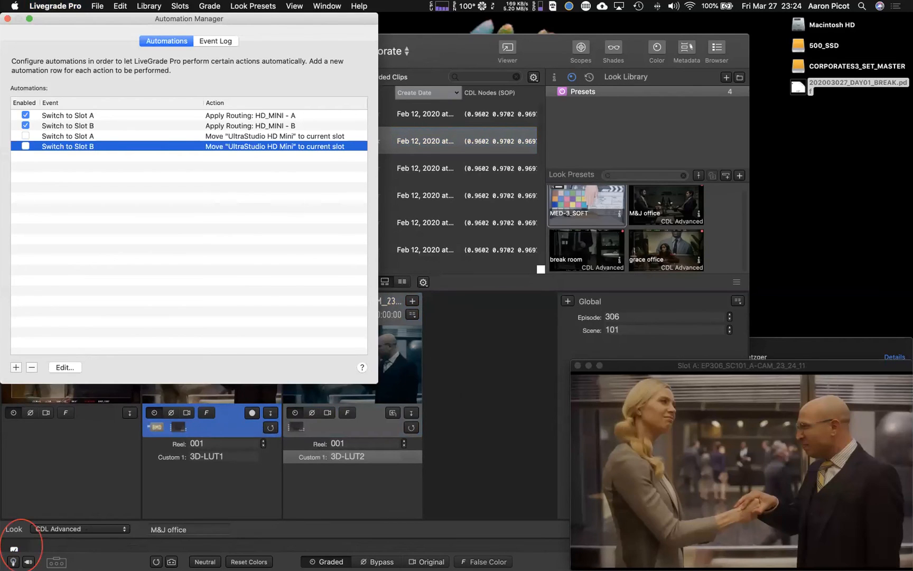
key("super+w")
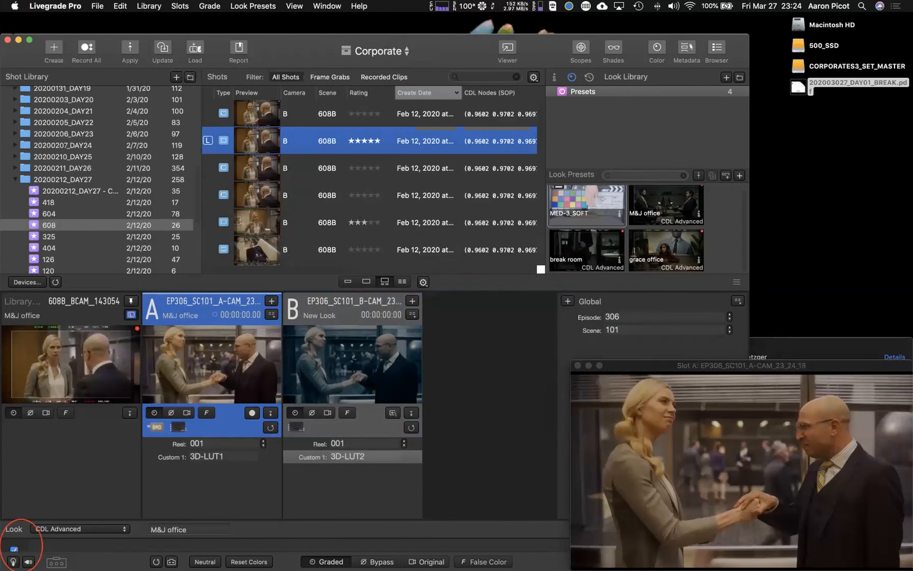
- Re-enable both "UltraStudio HD Mini" move automations in the Automation Manager and close it
left_click(55, 7)
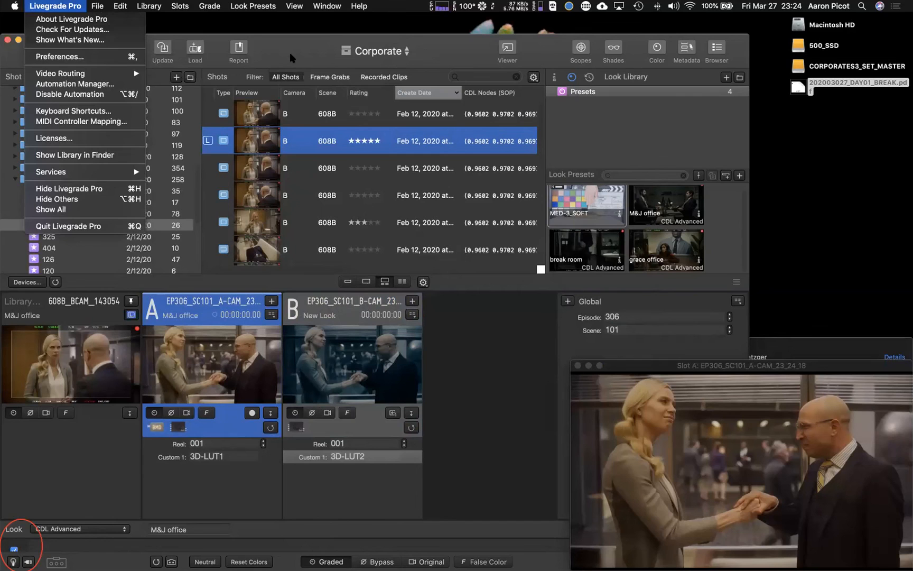
left_click(75, 84)
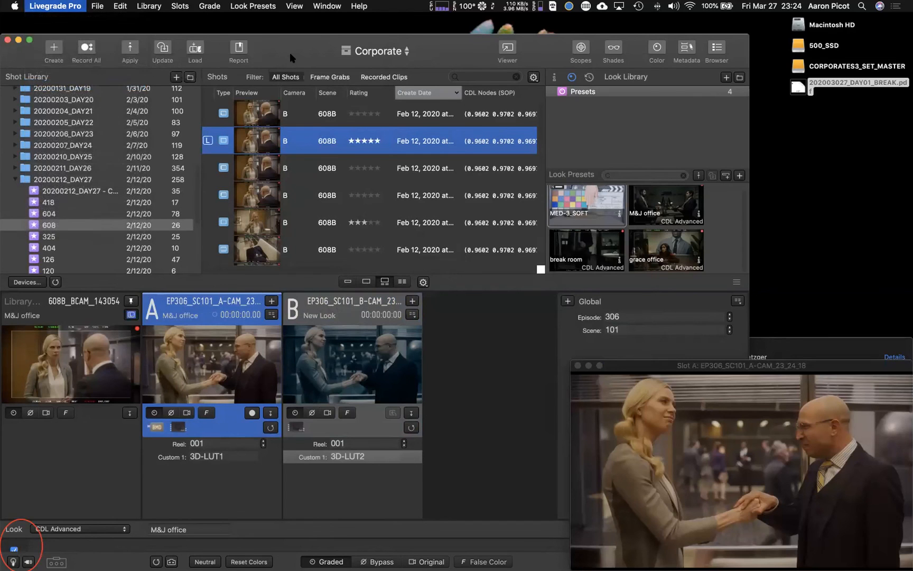
left_click(26, 135)
left_click(25, 146)
key("super+w")
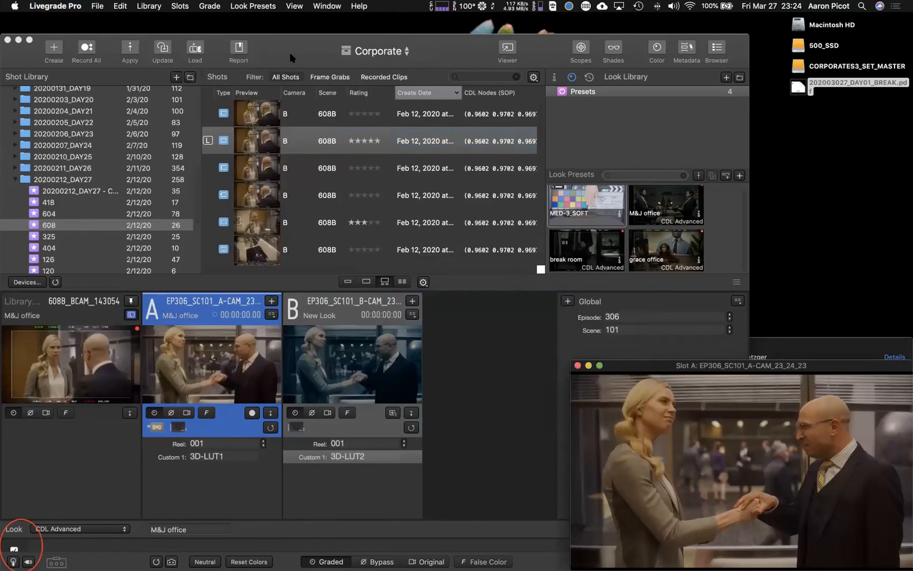